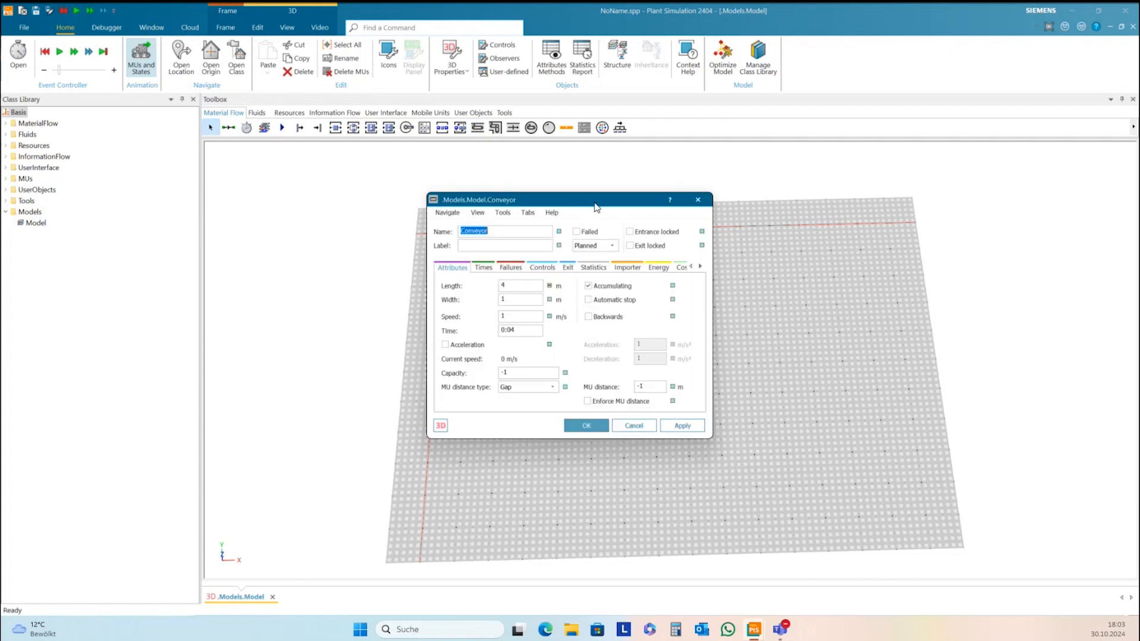
# Step: Set the length of the placed conveyor to 5 m
pyautogui.moveTo(593, 200); pyautogui.dragTo(811, 255)
pyautogui.doubleClick(731, 342)
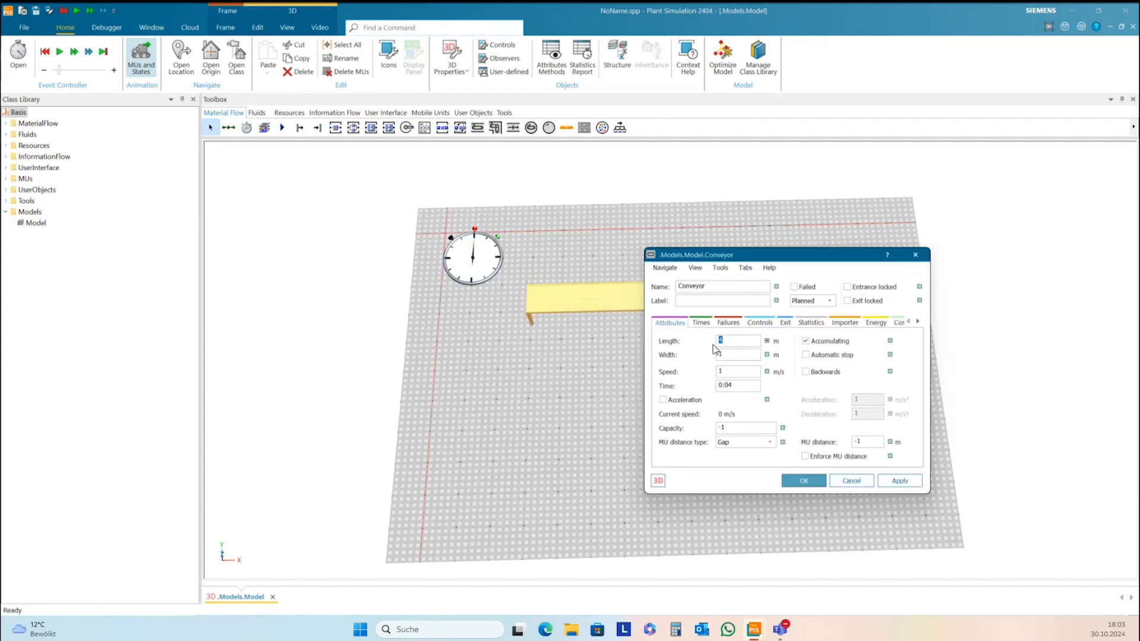
pyautogui.write('5')
pyautogui.press('Return')
pyautogui.click(793, 484)
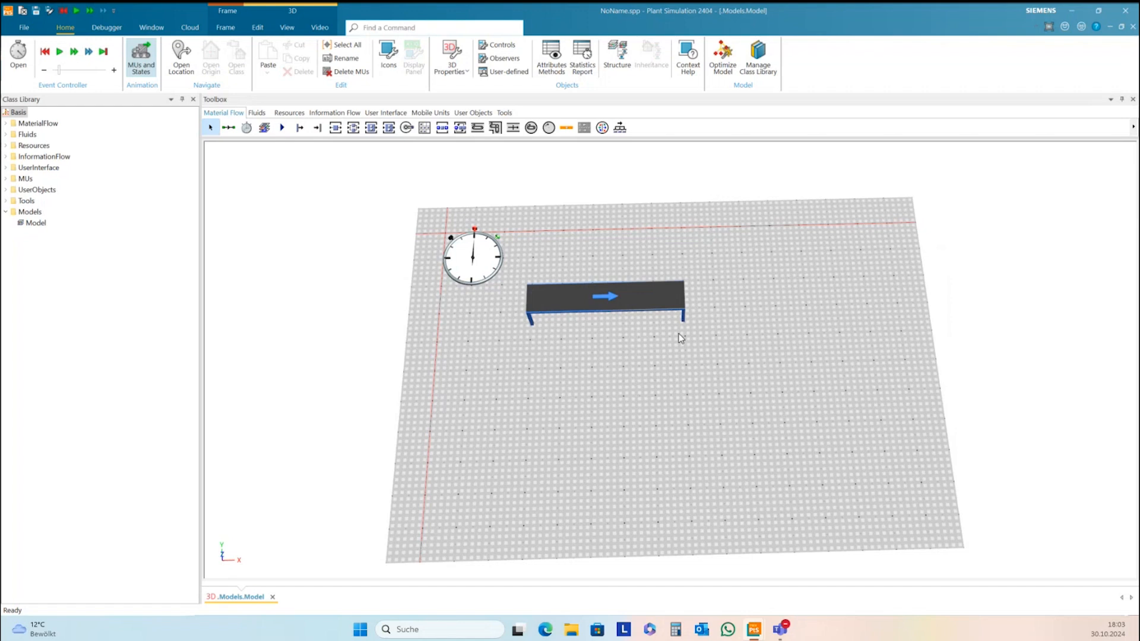
# Step: Copy the conveyor twice, placing the copies end to end in a row below the original, and connect the first copy to the second
pyautogui.moveTo(615, 301); pyautogui.dragTo(557, 389)
pyautogui.click(521, 424)
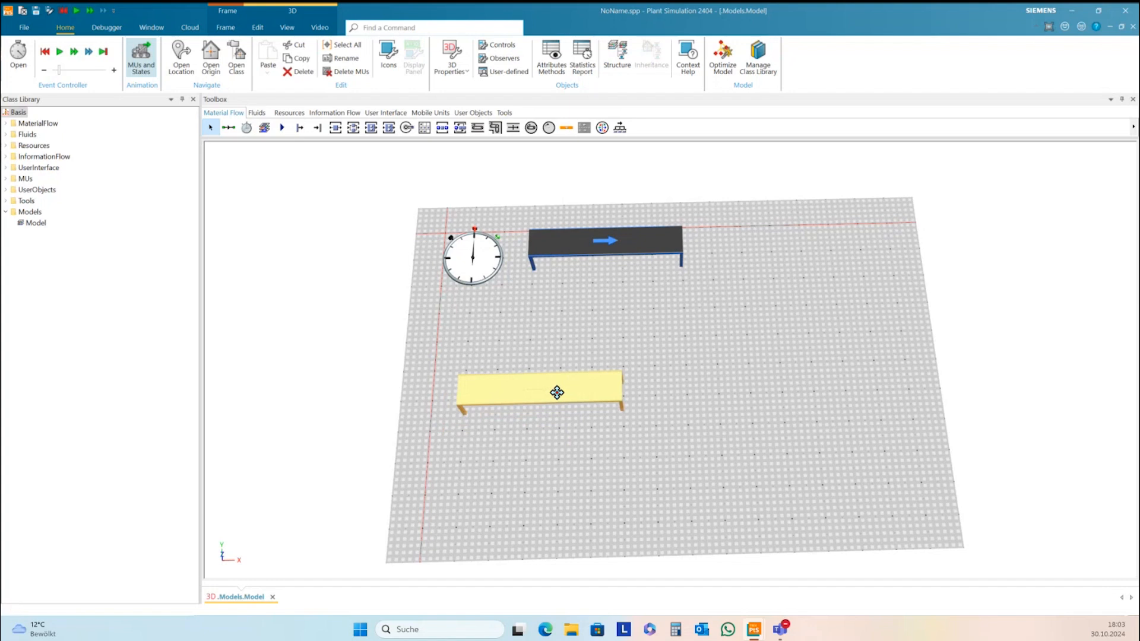
pyautogui.moveTo(609, 246); pyautogui.dragTo(738, 379)
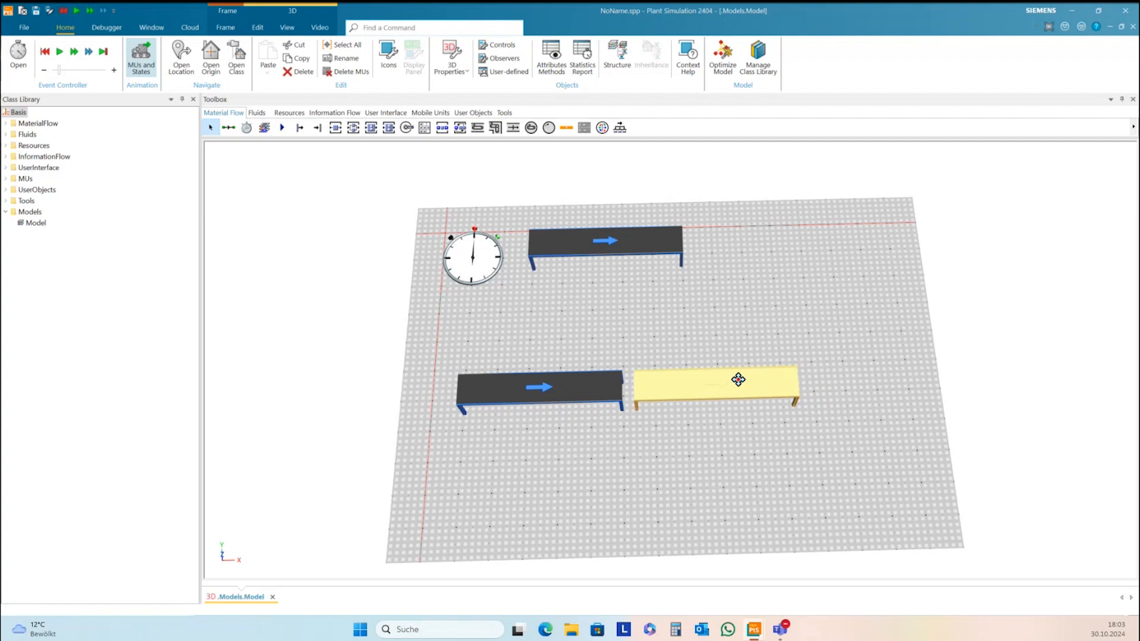
pyautogui.click(736, 443)
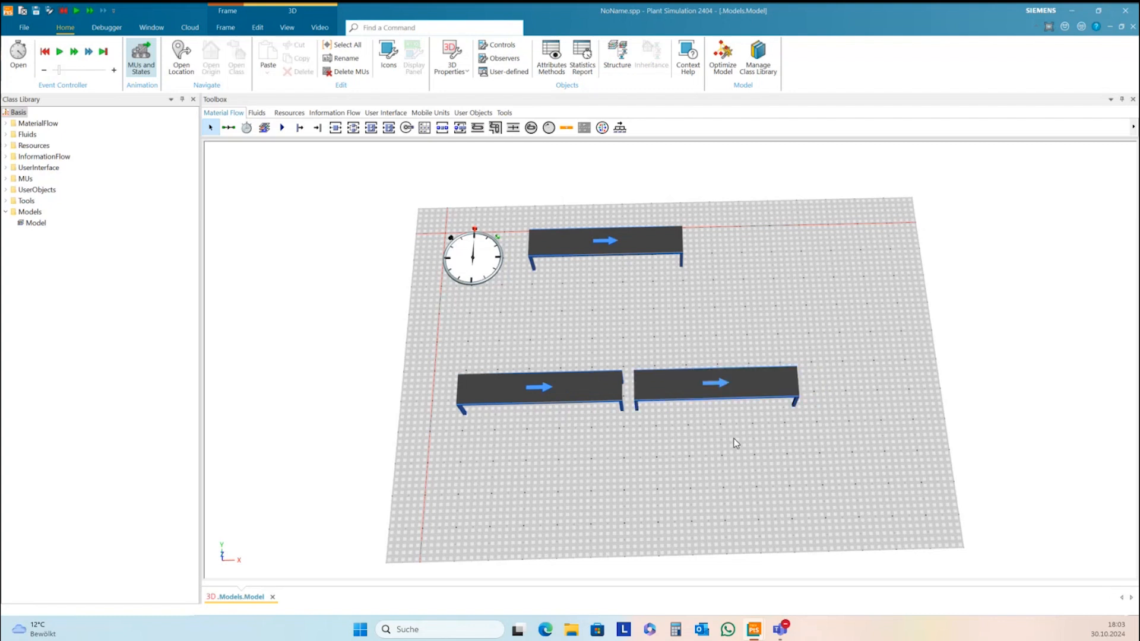
pyautogui.click(229, 127)
pyautogui.click(583, 387)
pyautogui.click(657, 389)
# Step: Place a third copy of the original conveyor directly below the second conveyor of the row
pyautogui.click(599, 244)
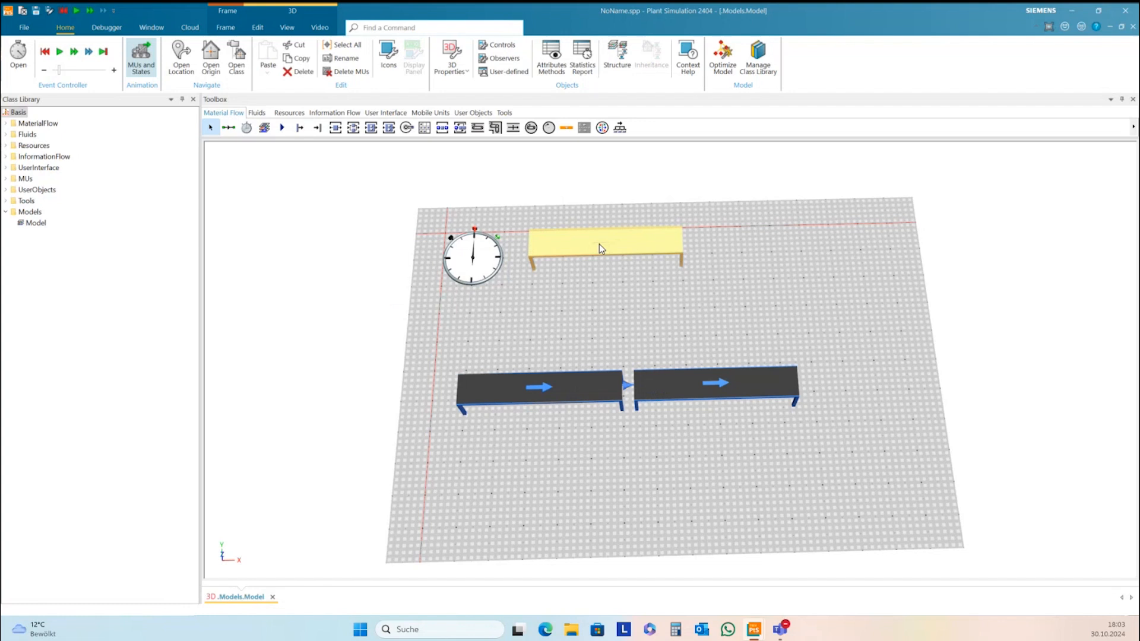
pyautogui.click(698, 442)
pyautogui.moveTo(701, 445)
pyautogui.mouseDown()
pyautogui.moveTo(691, 424)
pyautogui.moveTo(693, 437)
pyautogui.mouseUp()
pyautogui.click(692, 473)
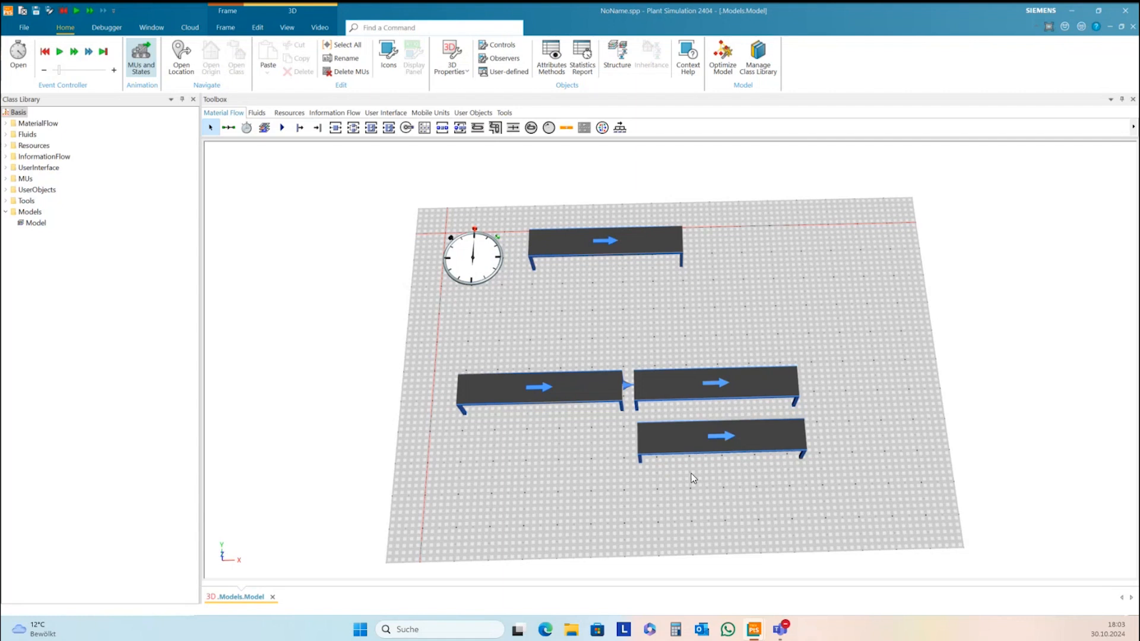
# Step: Activate the name/label caption in the 3D properties of the Conveyor class in the MaterialFlow library folder
pyautogui.click(595, 238)
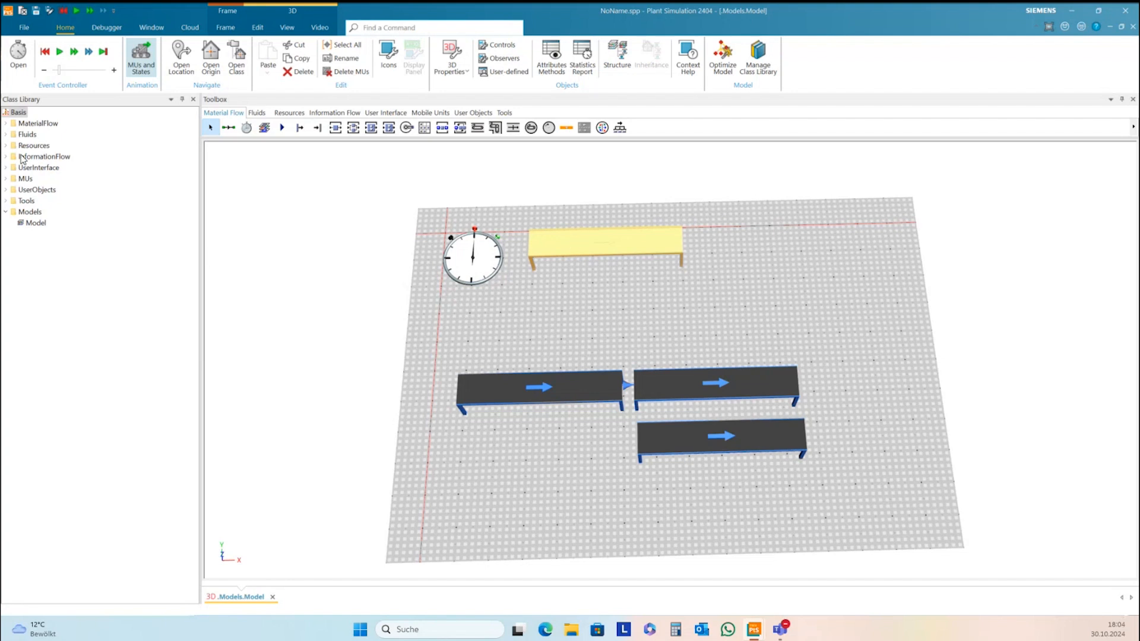
pyautogui.click(7, 124)
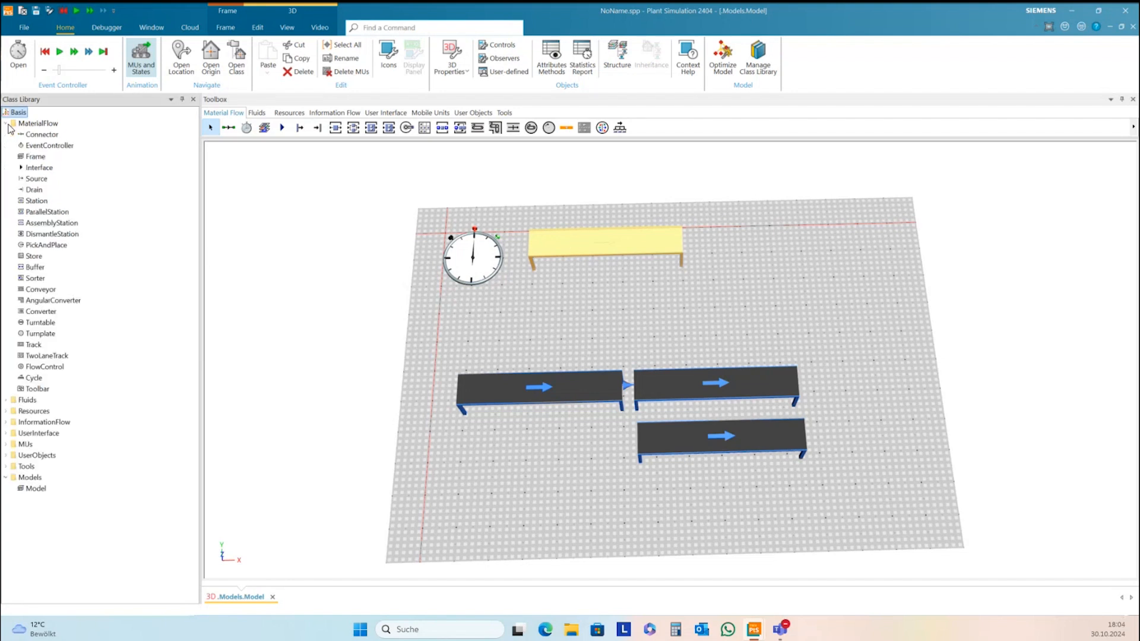
pyautogui.rightClick(45, 294)
pyautogui.click(87, 322)
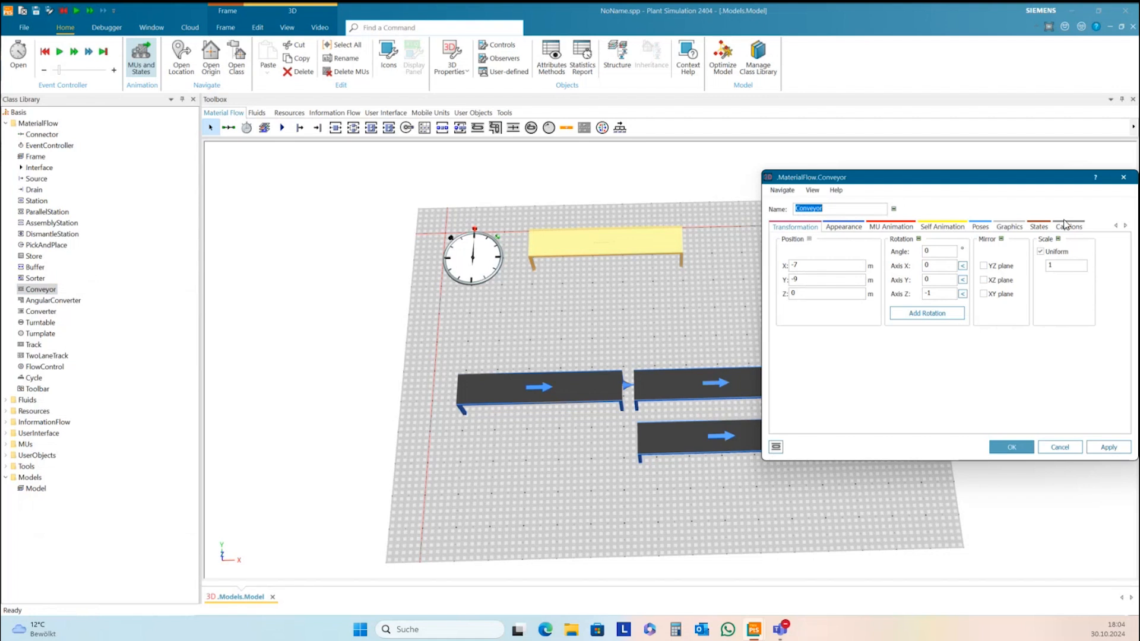
pyautogui.click(1068, 226)
pyautogui.click(819, 239)
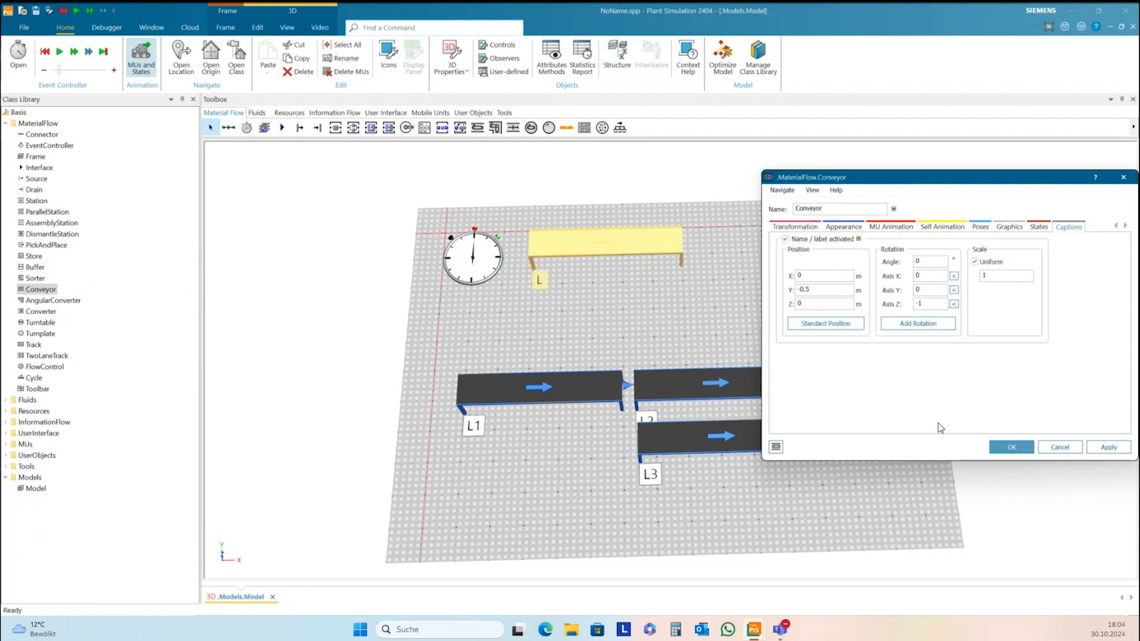
pyautogui.click(1012, 447)
# Step: Reverse the transport direction of conveyor L3 using its segment options
pyautogui.moveTo(826, 307); pyautogui.dragTo(825, 320)
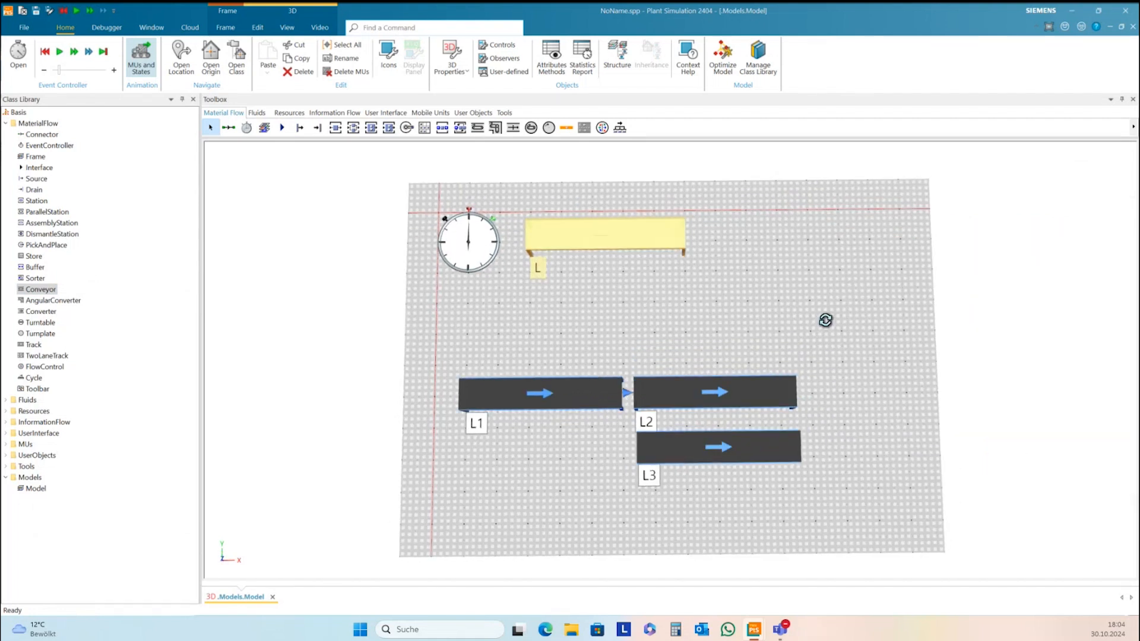
pyautogui.click(698, 443)
pyautogui.rightClick(698, 443)
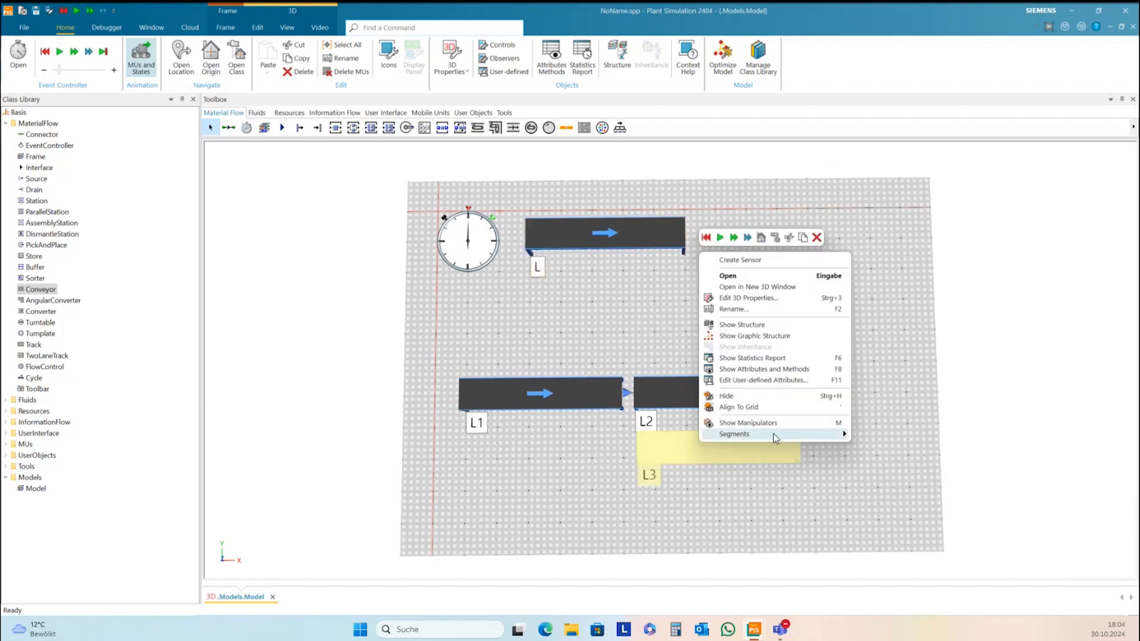
pyautogui.moveTo(803, 439)
pyautogui.click(874, 466)
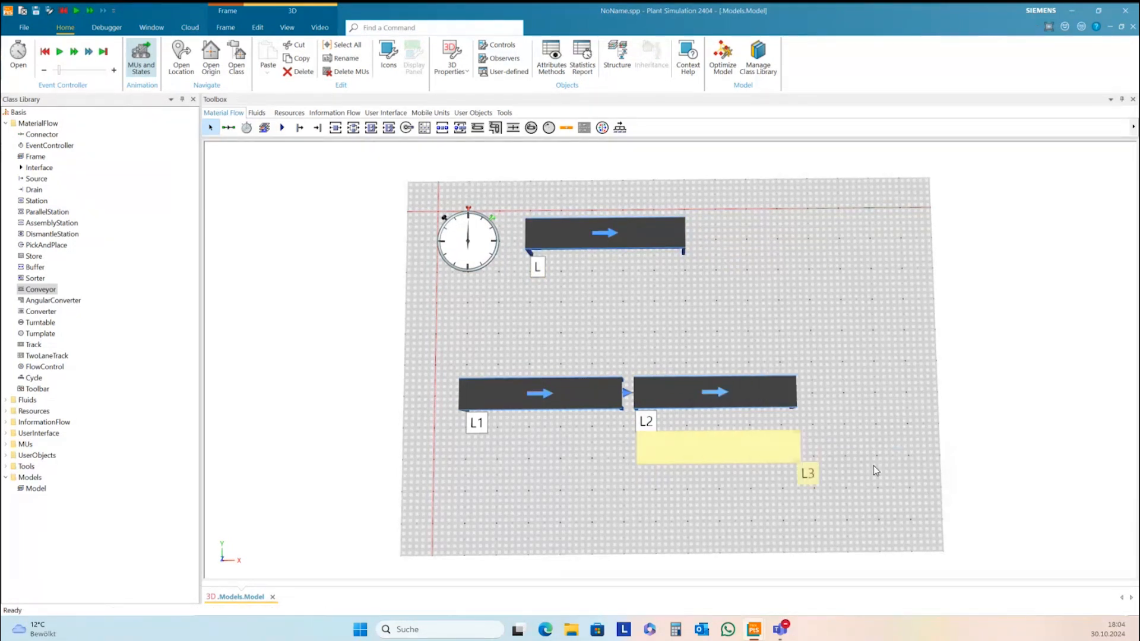
pyautogui.click(798, 487)
# Step: Copy the reversed conveyor L3 to the spot below L1 and connect L3 to the copy
pyautogui.moveTo(714, 456); pyautogui.dragTo(601, 450)
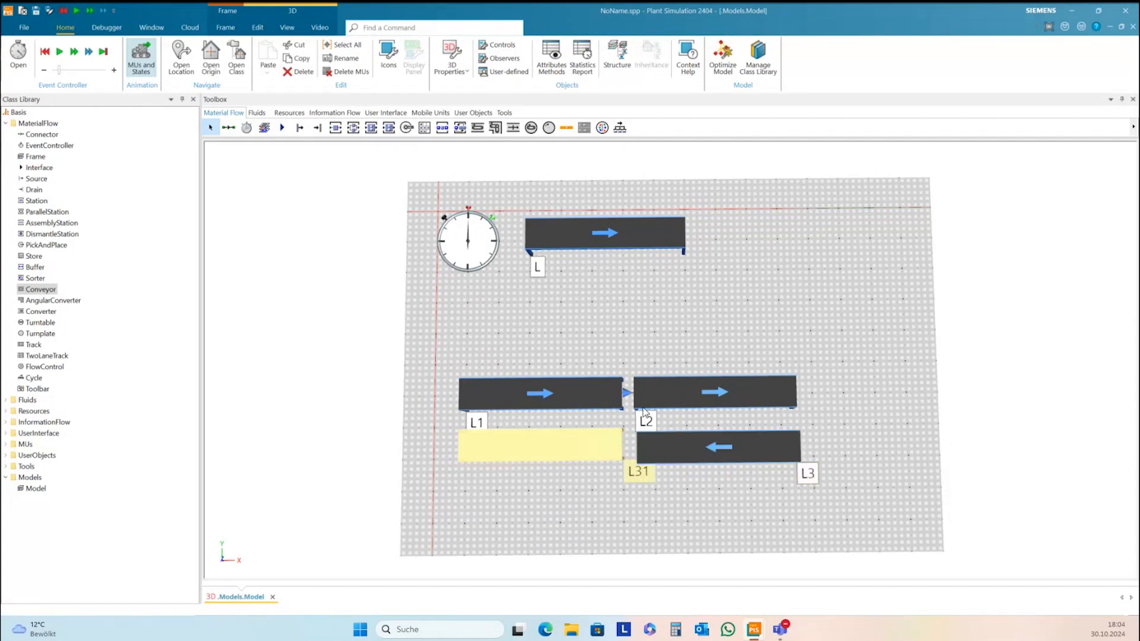
pyautogui.click(228, 127)
pyautogui.click(651, 451)
pyautogui.click(592, 454)
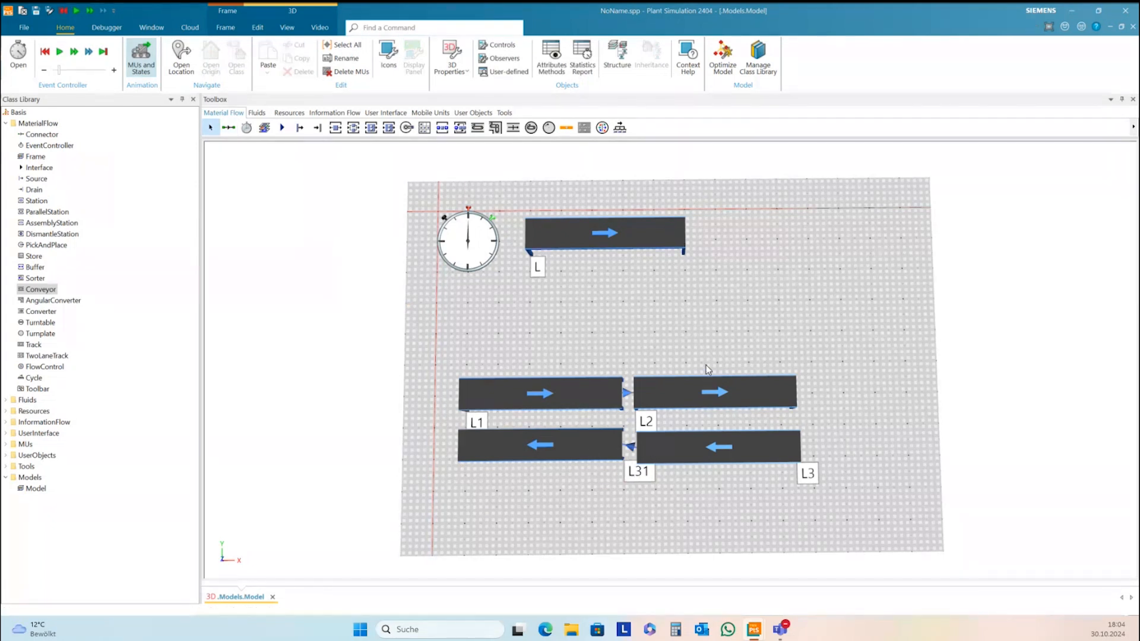
# Step: Copy conveyor L to the area beyond the right end of L2 and rotate the copy upright so it conveys upward
pyautogui.click(612, 238)
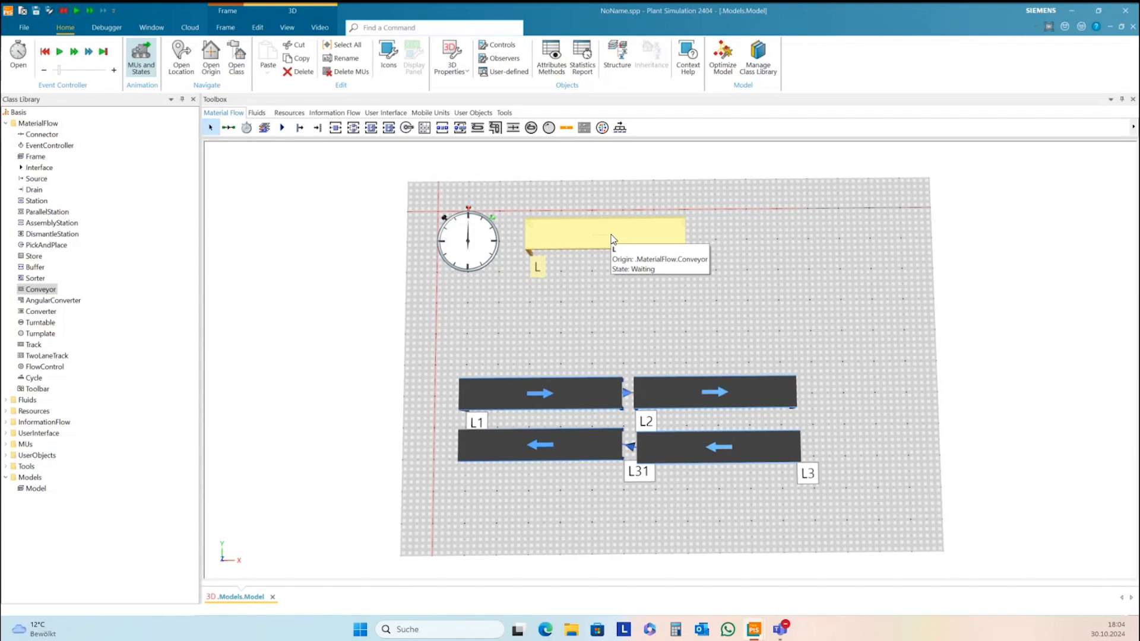
pyautogui.moveTo(611, 235); pyautogui.dragTo(915, 332)
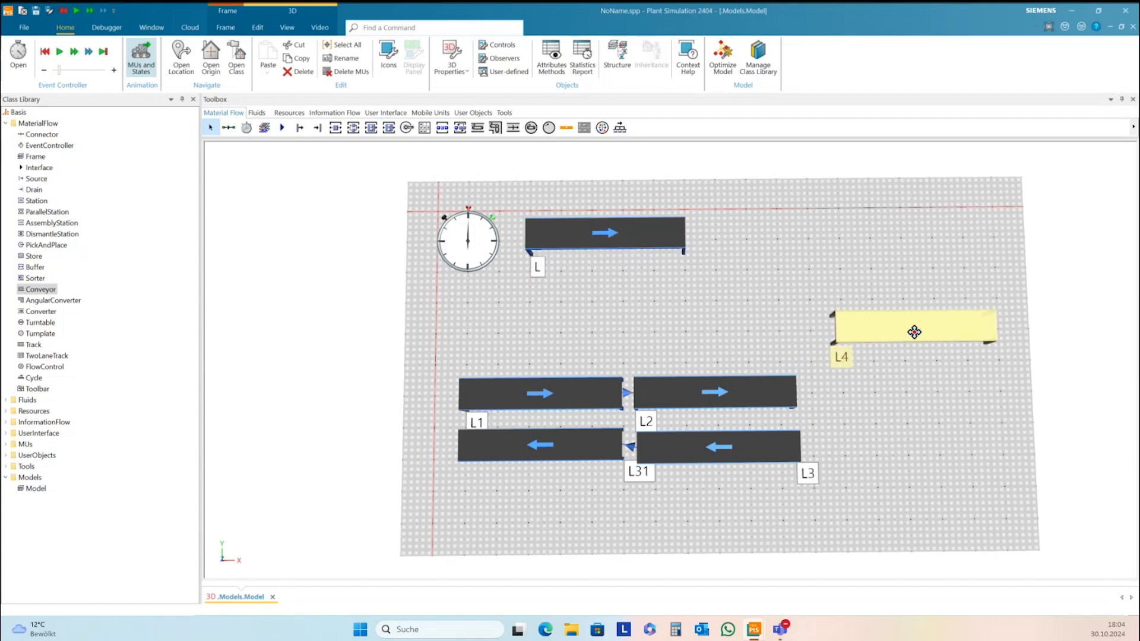
pyautogui.hotkey('ctrl', 't')
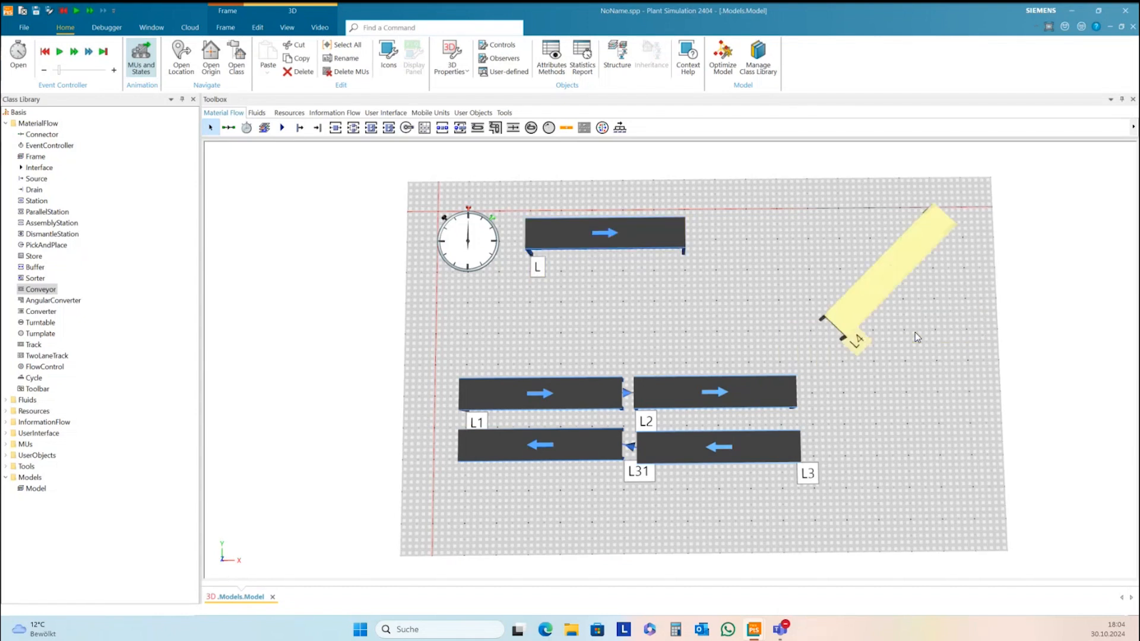
pyautogui.moveTo(839, 300); pyautogui.dragTo(870, 313)
pyautogui.click(879, 393)
pyautogui.moveTo(878, 388); pyautogui.dragTo(879, 435)
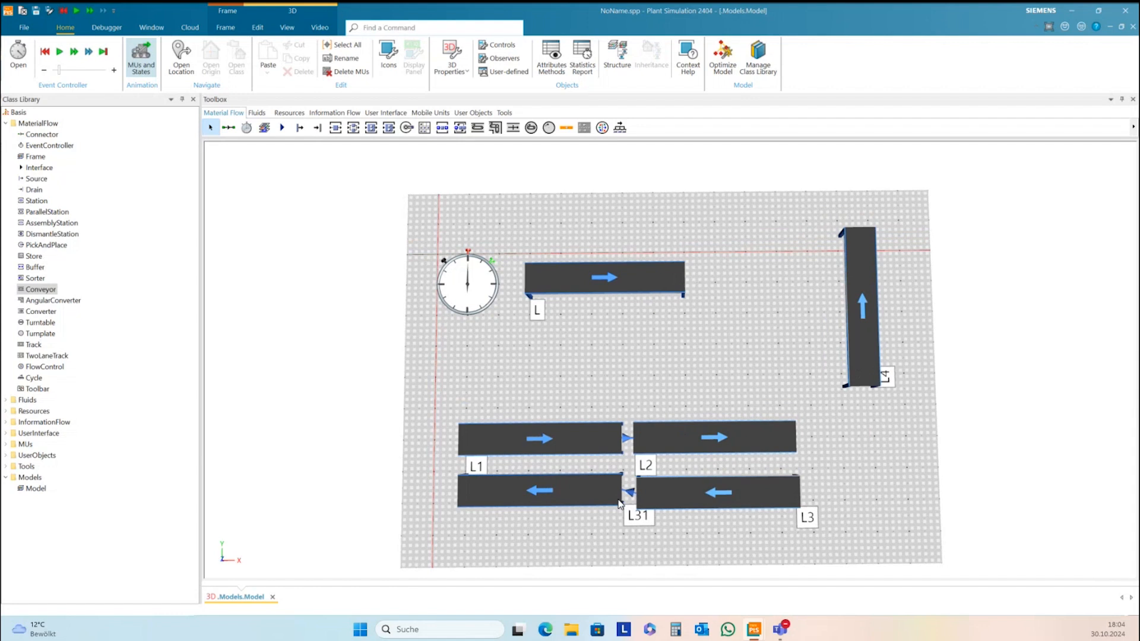
# Step: Copy the upright conveyor L4 directly above it, nudge the copy into line, and connect L4 to it
pyautogui.moveTo(859, 422); pyautogui.dragTo(855, 239)
pyautogui.scroll(-5, 844, 283)
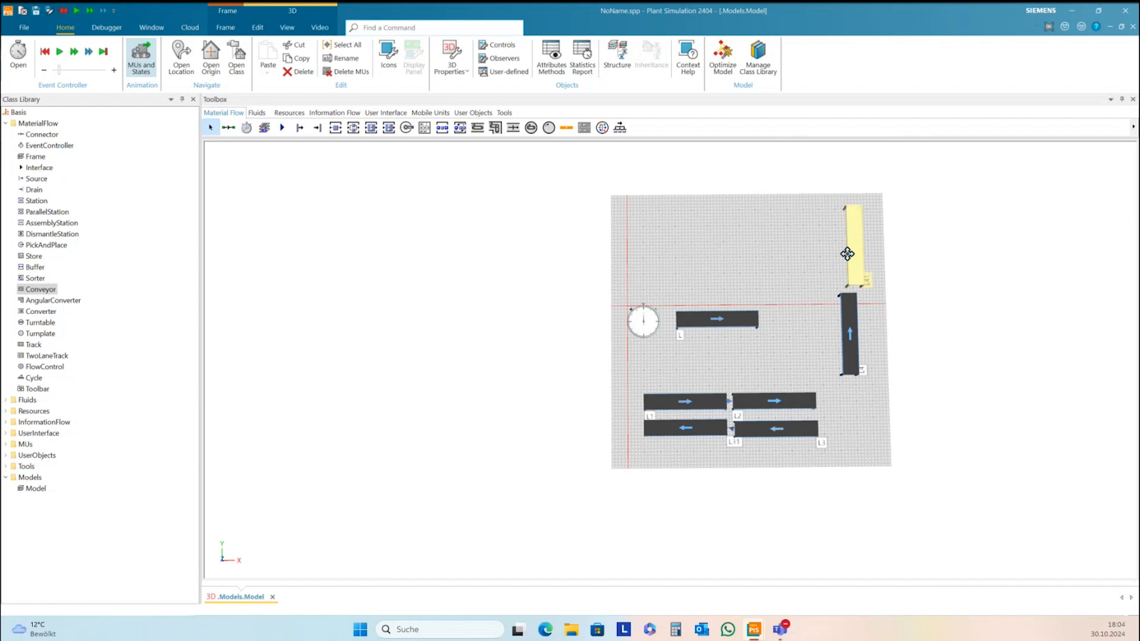
pyautogui.press('Left')
pyautogui.press('Left')
pyautogui.press('Left')
pyautogui.click(229, 127)
pyautogui.click(849, 328)
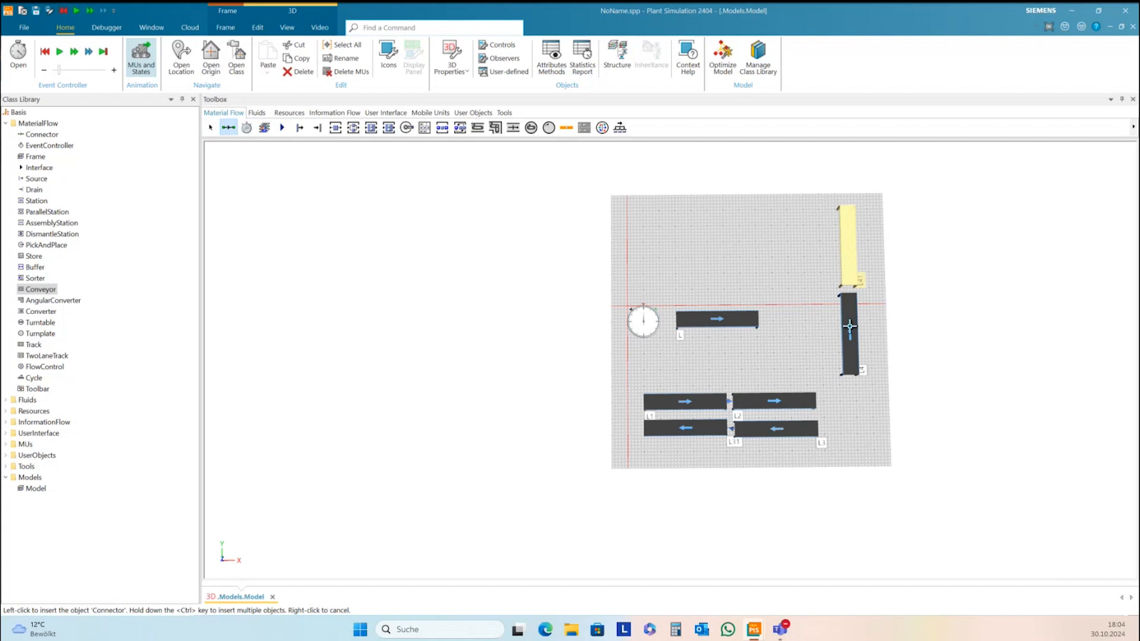
pyautogui.click(851, 273)
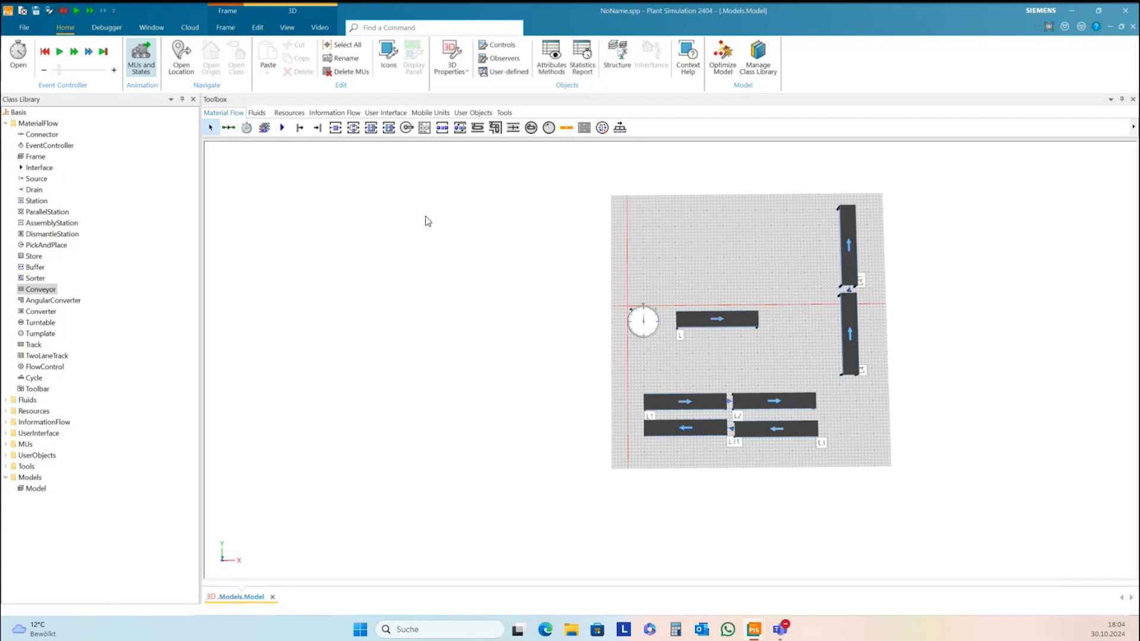
# Step: Copy conveyor L to the right of L4 and rotate the copy upright so it conveys downward
pyautogui.click(732, 324)
pyautogui.moveTo(730, 321); pyautogui.dragTo(924, 325)
pyautogui.hotkey('ctrl', 't')
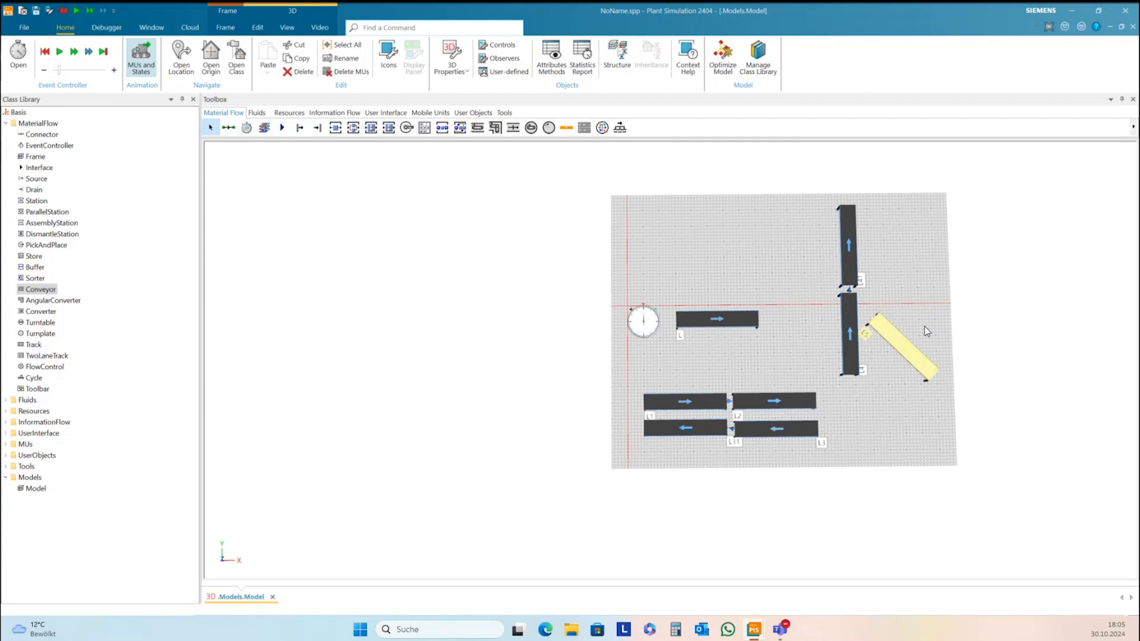
pyautogui.moveTo(866, 354); pyautogui.dragTo(888, 317)
pyautogui.click(894, 343)
# Step: Nudge the downward conveyor L5 left and down until it sits level with L4
pyautogui.click(897, 349)
pyautogui.press('Down')
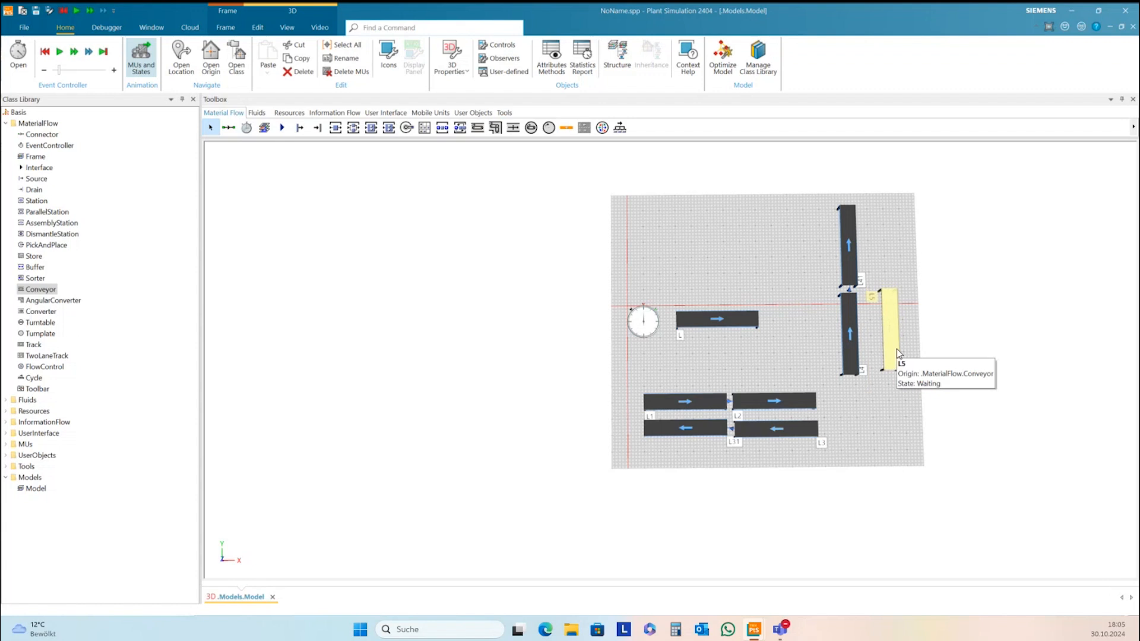
pyautogui.press('Left')
pyautogui.press('Left')
pyautogui.press('Down')
pyautogui.press('Down')
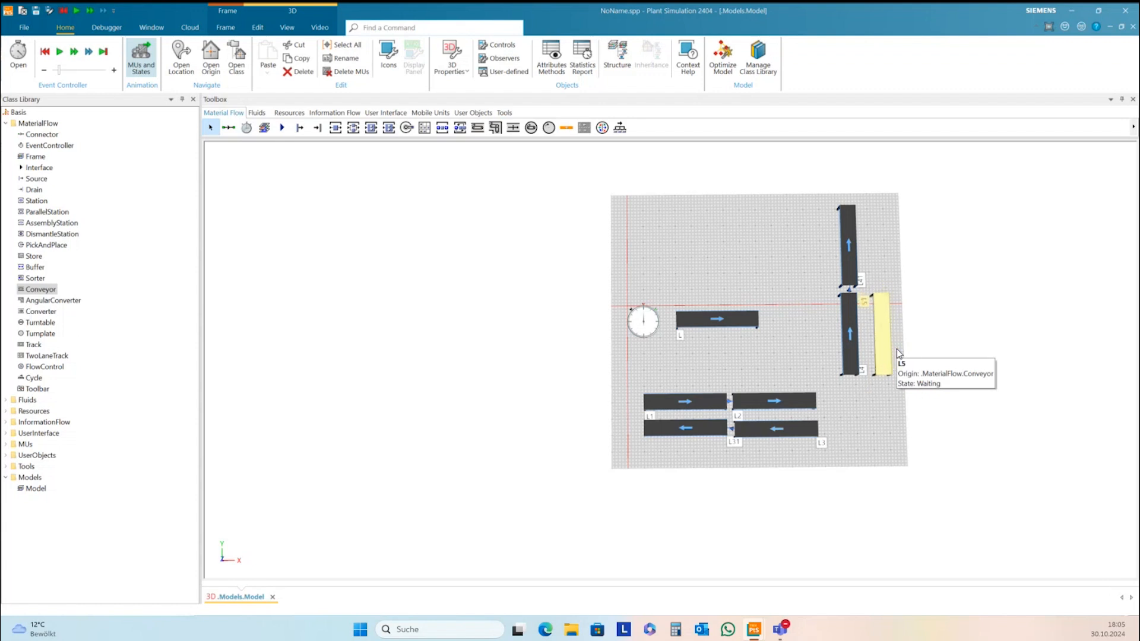
pyautogui.click(884, 403)
# Step: Copy conveyor L5 above it and nudge the copy down until it sits level with the upper conveyor beside it
pyautogui.click(887, 337)
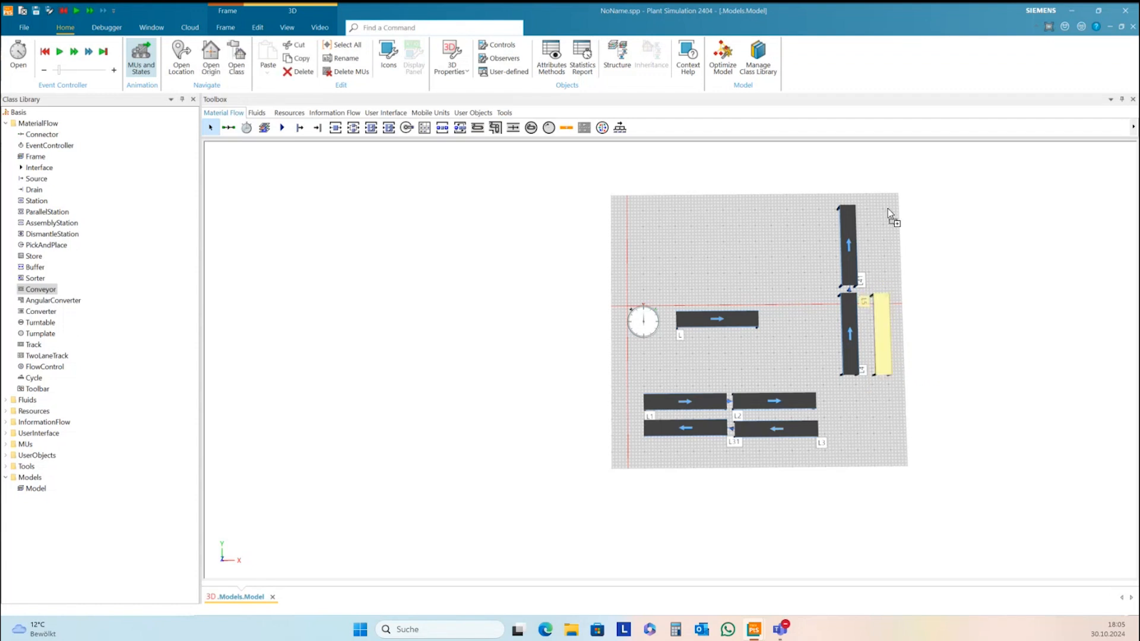
pyautogui.click(889, 208)
pyautogui.press('Down')
pyautogui.press('Down')
pyautogui.press('Down')
pyautogui.press('Down')
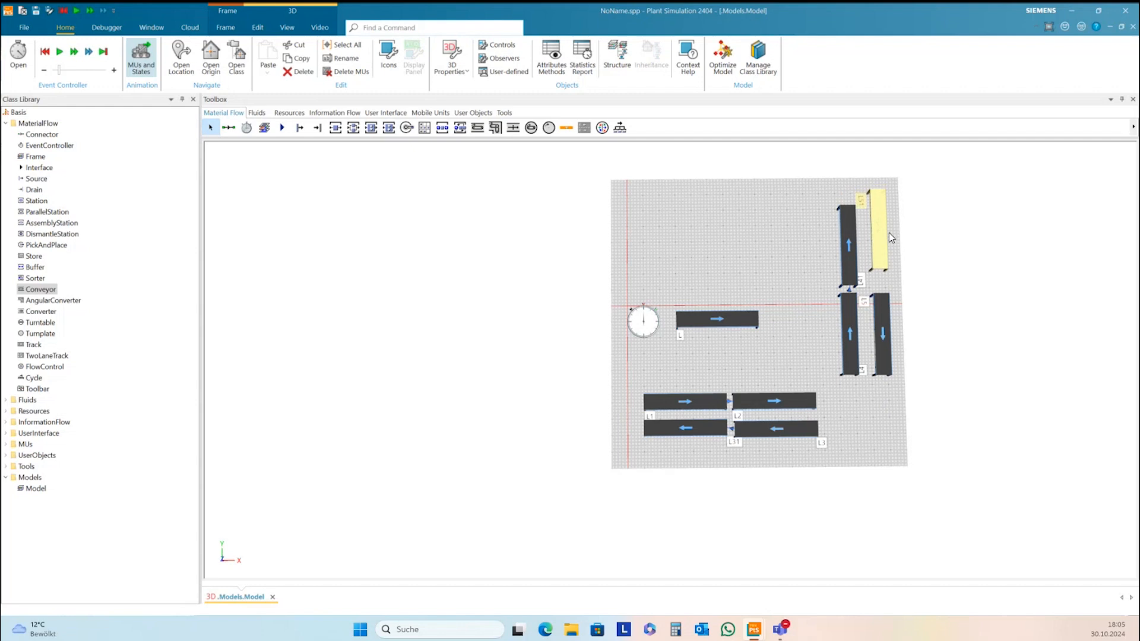
pyautogui.press('Down')
pyautogui.press('Down')
pyautogui.press('Down')
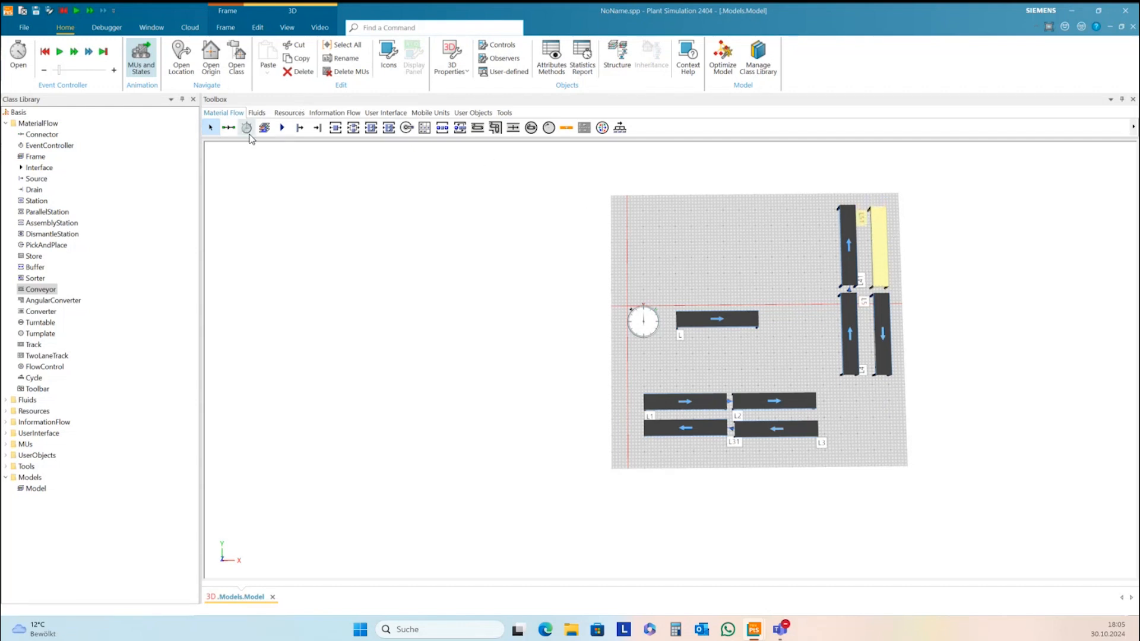
# Step: Connect the upper downward conveyor to L5 below it
pyautogui.click(229, 128)
pyautogui.click(879, 271)
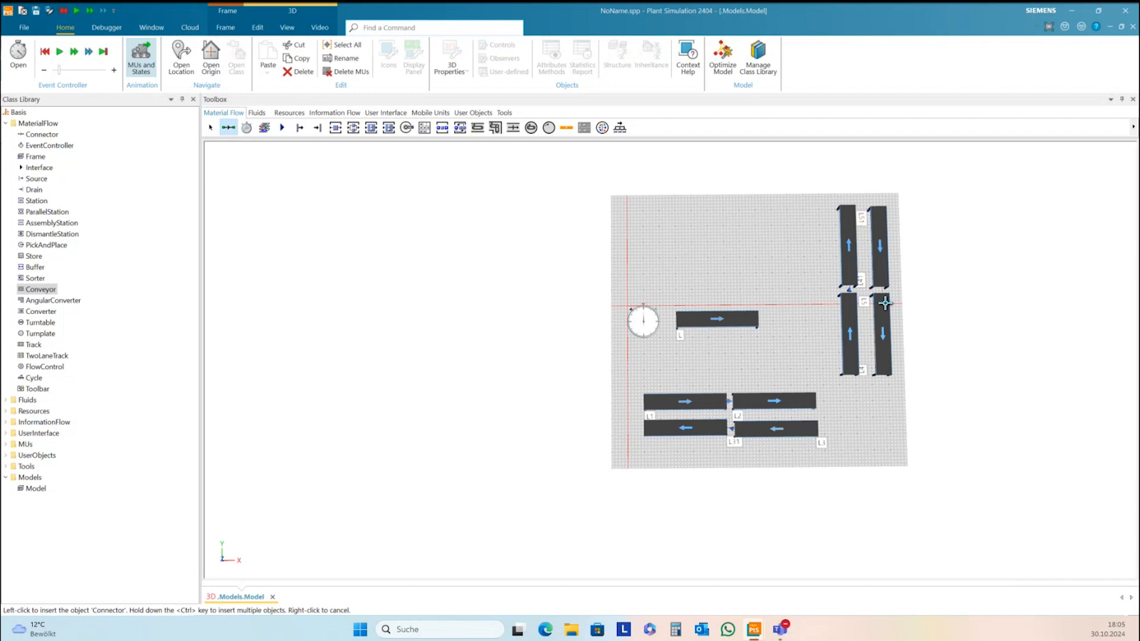
pyautogui.click(883, 304)
# Step: Delete the unconnected original conveyor L next to the event controller
pyautogui.click(744, 319)
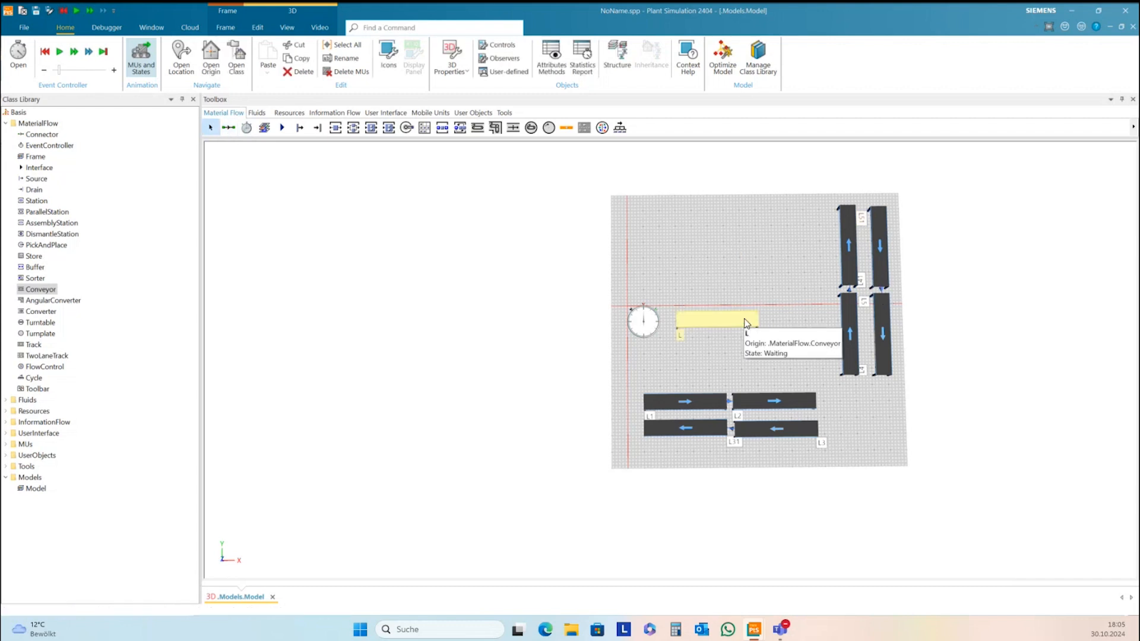
pyautogui.press('Delete')
pyautogui.press('Return')
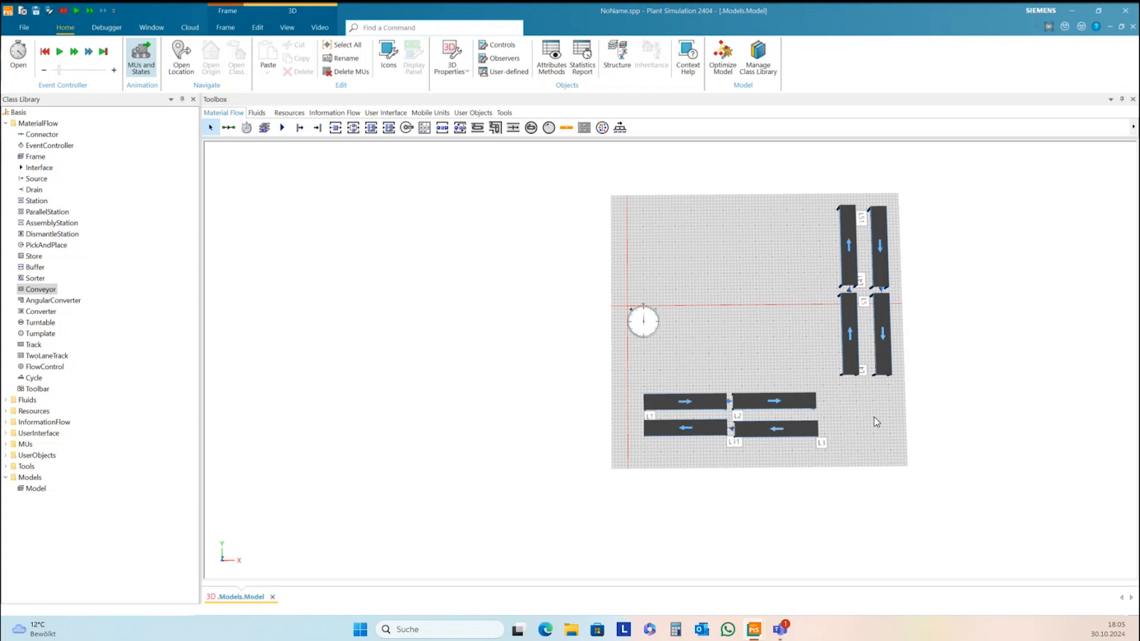
# Step: Insert a horizontal Turntable at the corner between the horizontal conveyor pair and the vertical conveyor pair
pyautogui.click(530, 129)
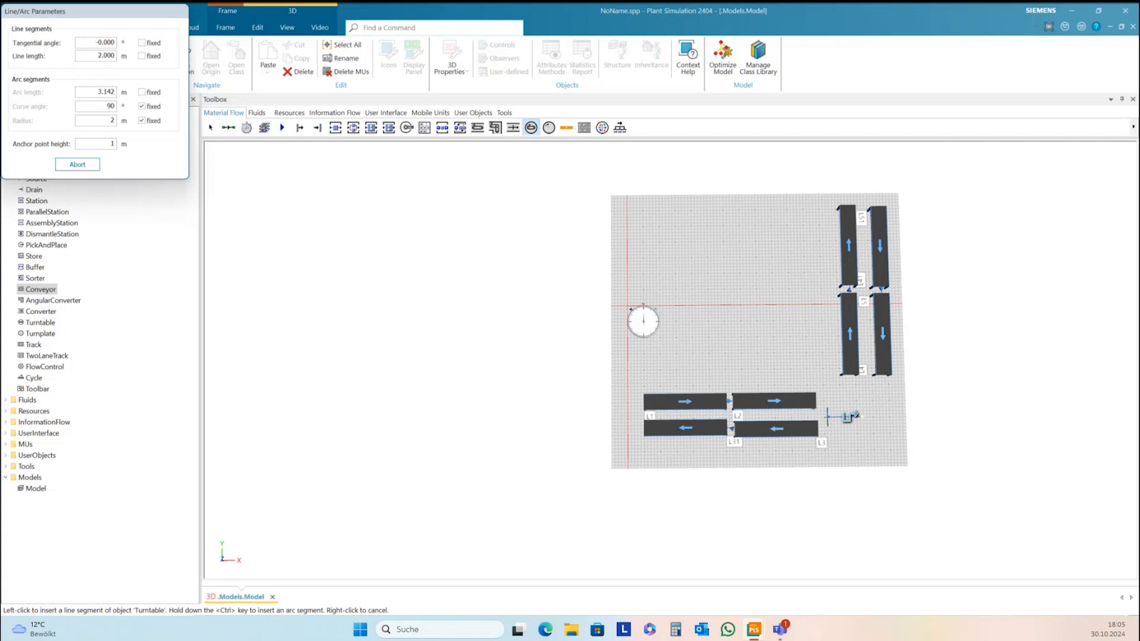
pyautogui.rightClick(892, 417)
pyautogui.click(885, 448)
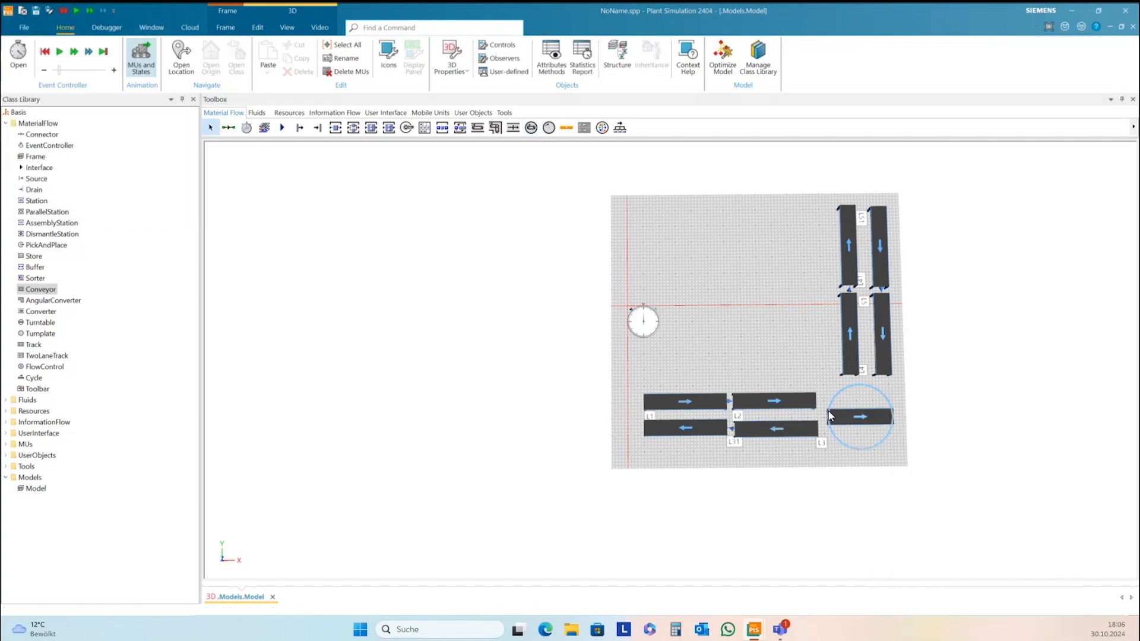
pyautogui.moveTo(913, 444); pyautogui.dragTo(899, 410)
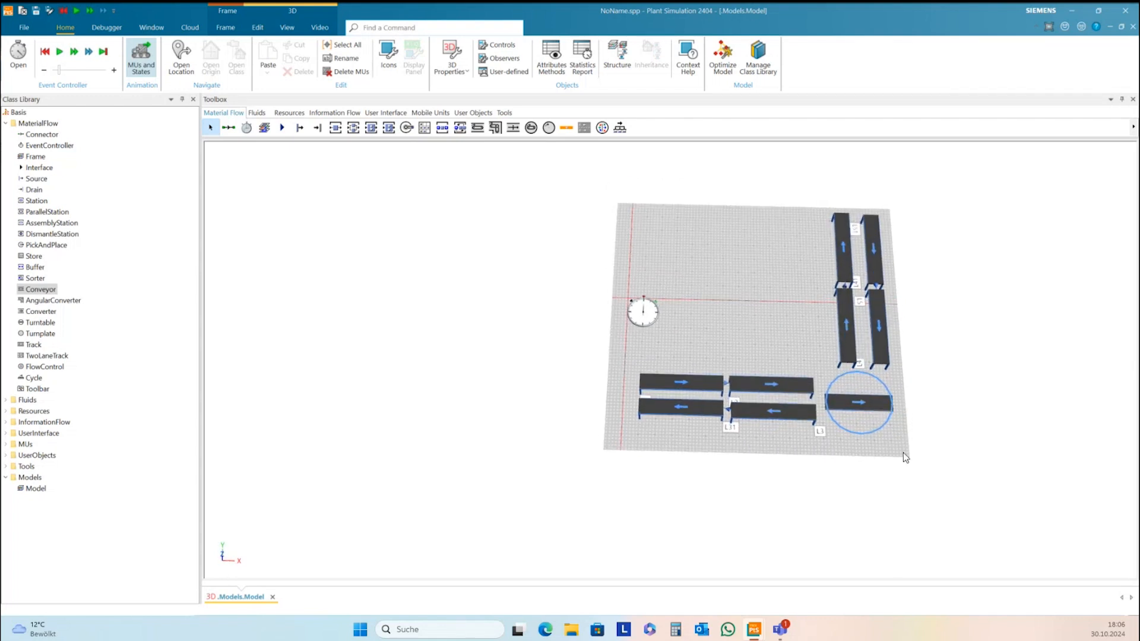
# Step: Delete the Turntable at the corner between the horizontal and vertical conveyor pairs
pyautogui.click(850, 431)
pyautogui.press('Delete')
pyautogui.moveTo(857, 414); pyautogui.dragTo(757, 361)
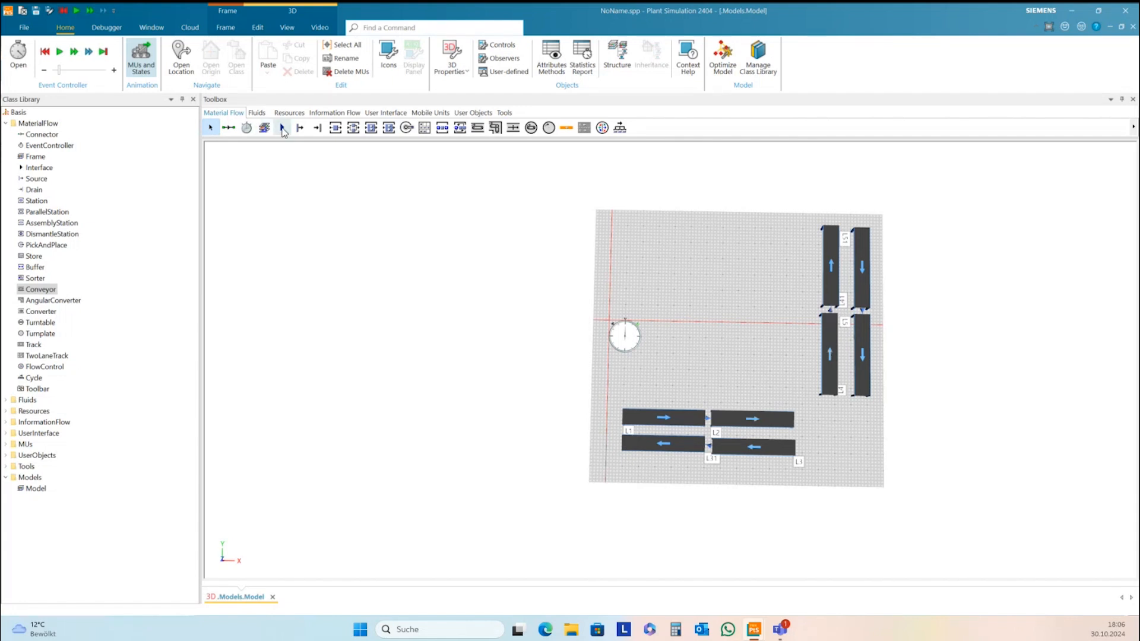
# Step: Insert a Source above the upper downward conveyor and connect it to that conveyor
pyautogui.moveTo(283, 132); pyautogui.dragTo(859, 197)
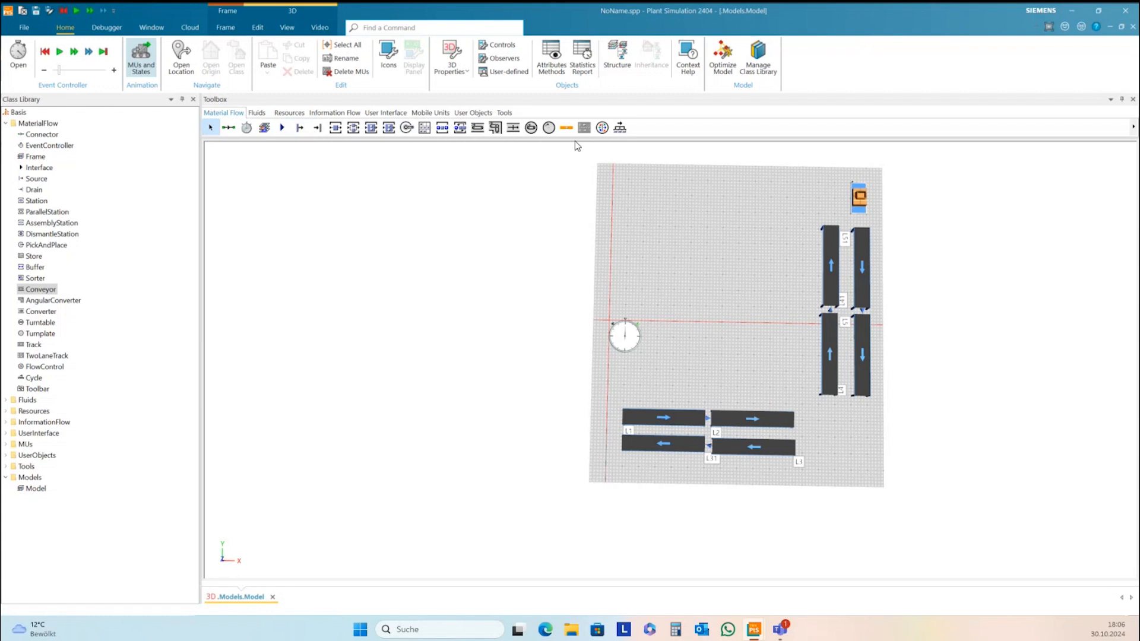
pyautogui.click(229, 127)
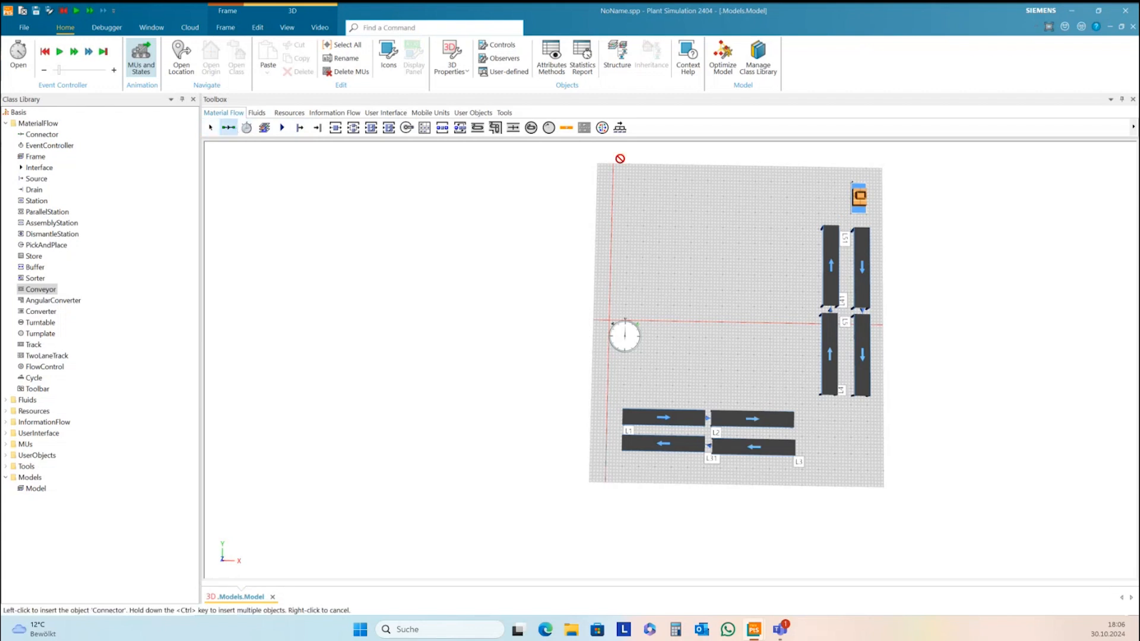
pyautogui.click(859, 198)
pyautogui.click(863, 256)
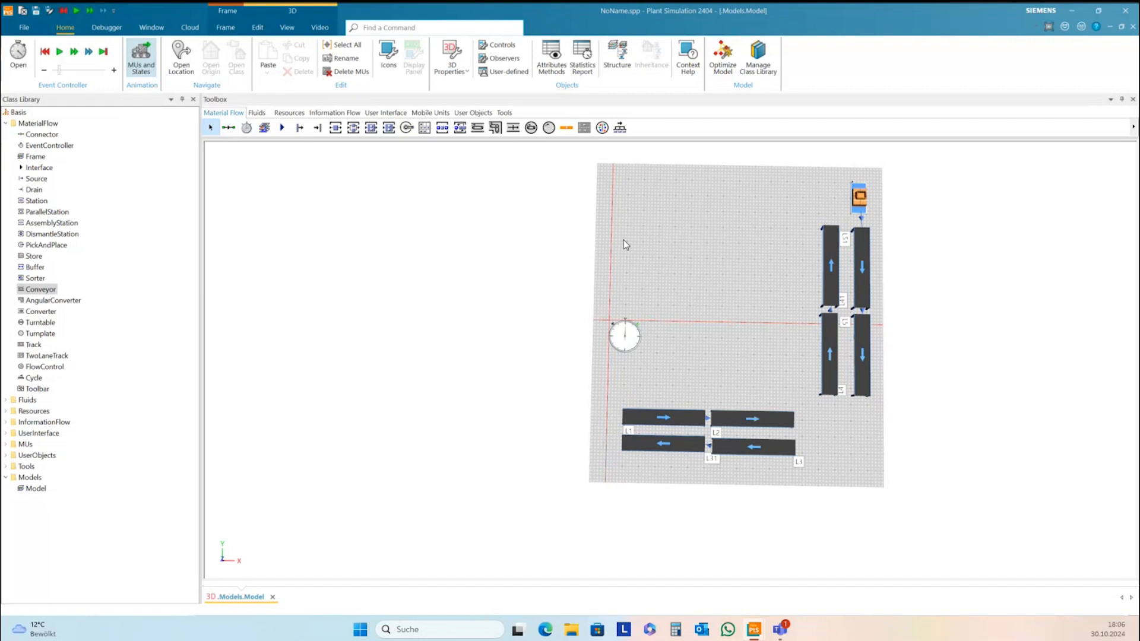
# Step: Set the Source above the downward conveyors to a Uniform interval of 2:00 to 6:00 and a start time of 0:10
pyautogui.doubleClick(860, 196)
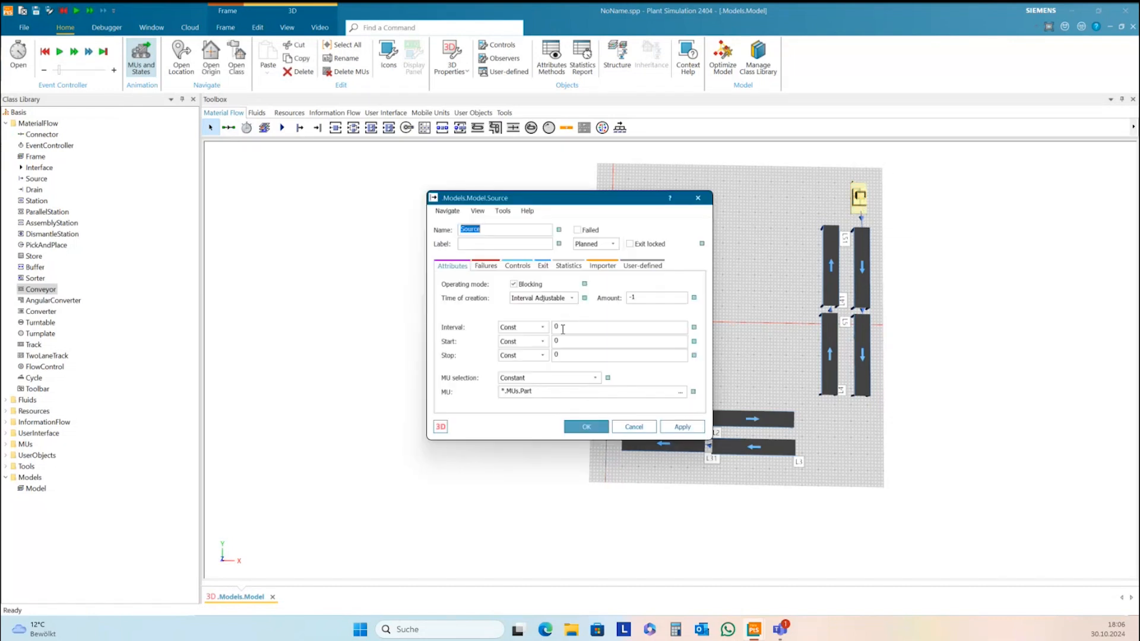
pyautogui.click(539, 328)
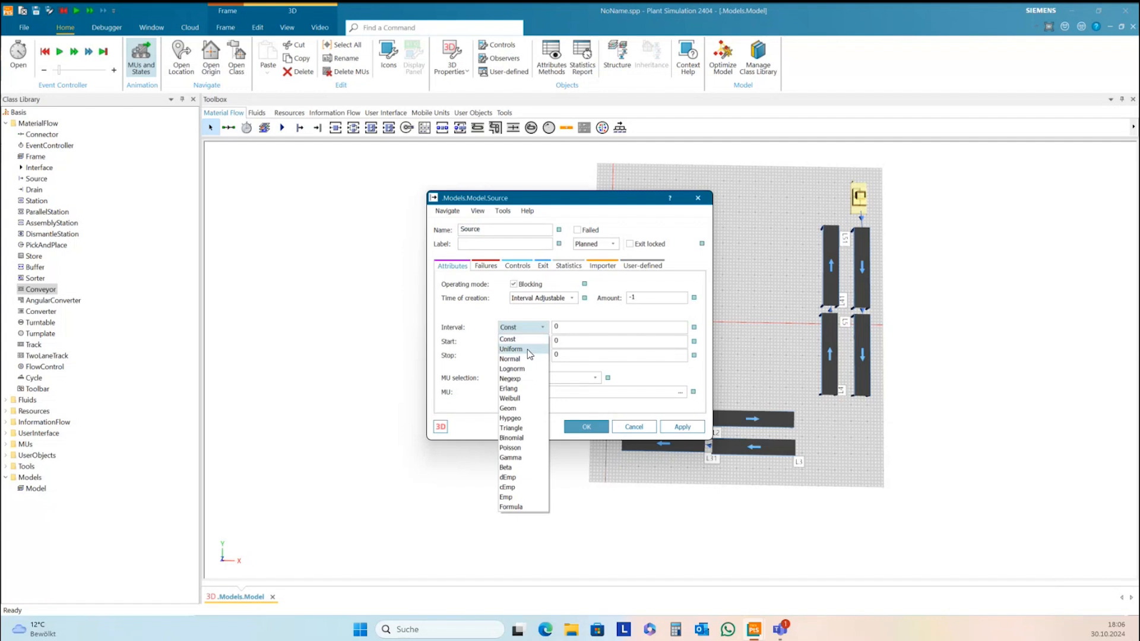
pyautogui.click(511, 349)
pyautogui.click(576, 332)
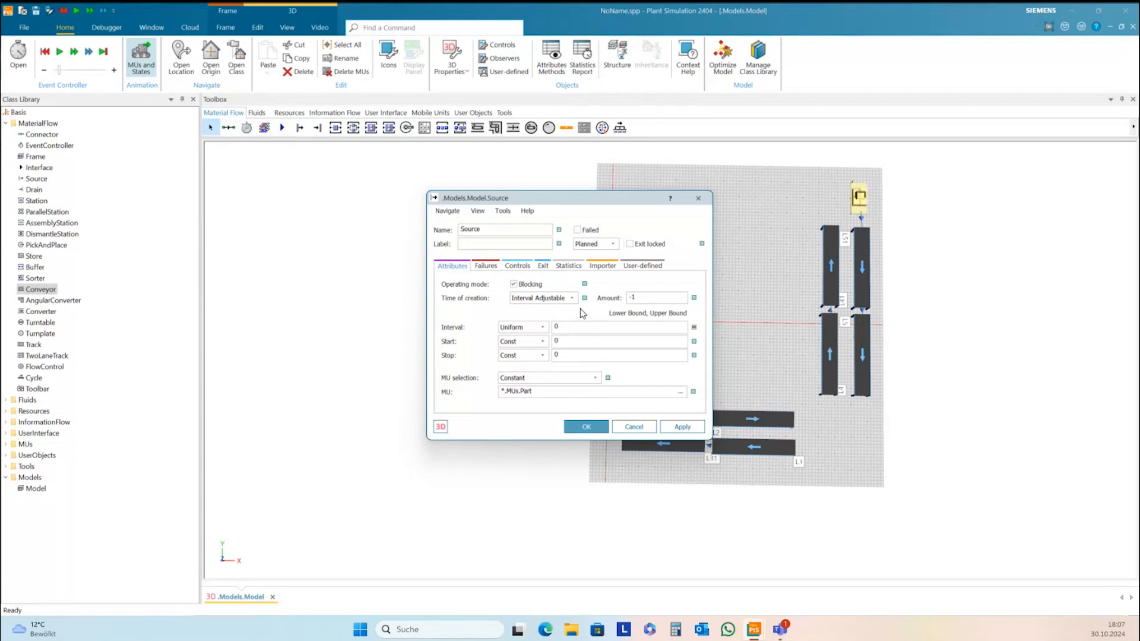
pyautogui.click(552, 329)
pyautogui.write('2')
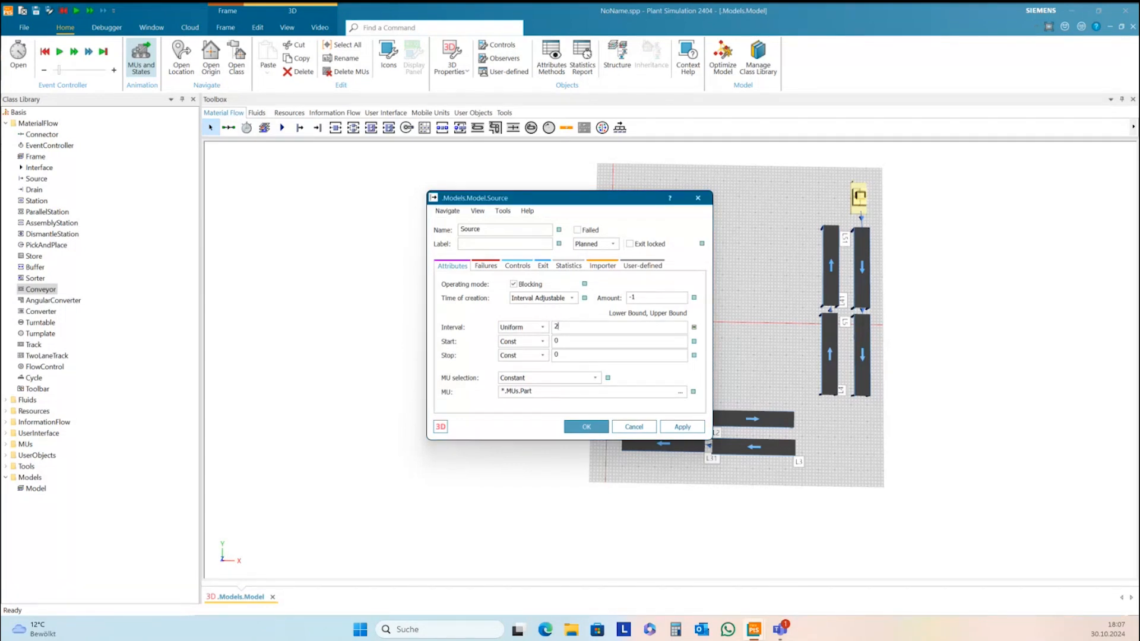
pyautogui.write(':00,6:00')
pyautogui.doubleClick(555, 341)
pyautogui.write('10')
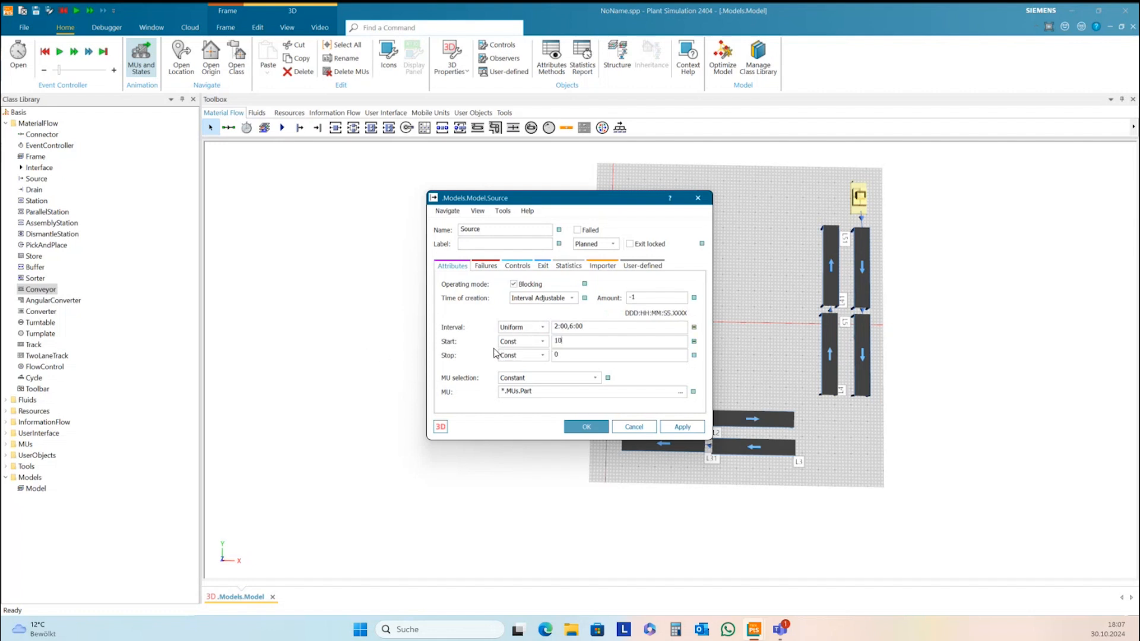
pyautogui.click(682, 431)
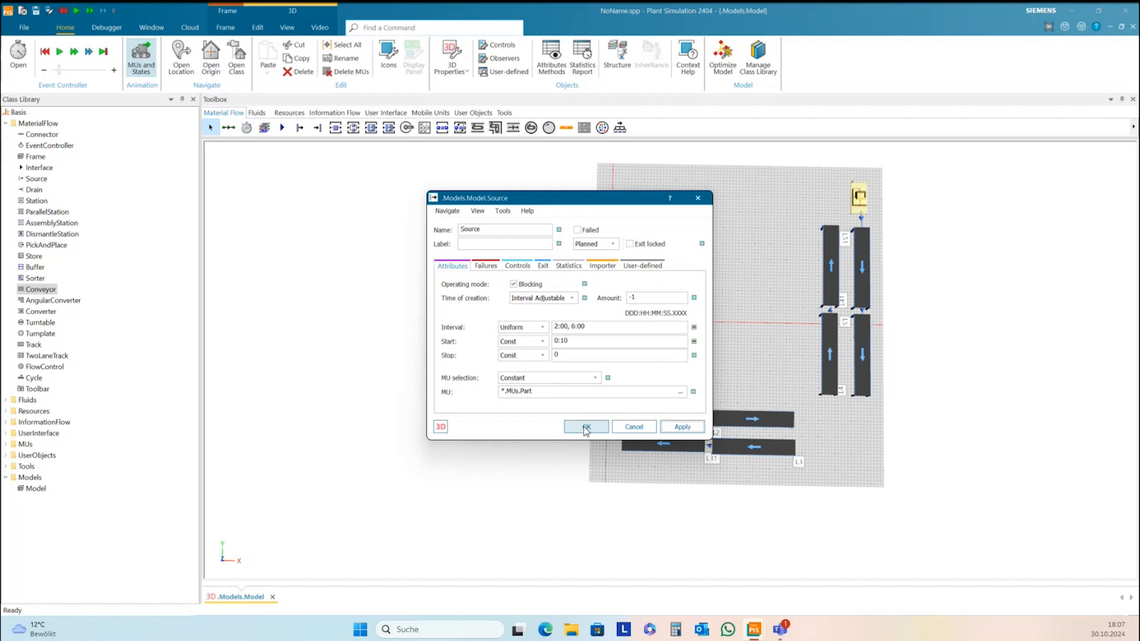
pyautogui.click(587, 427)
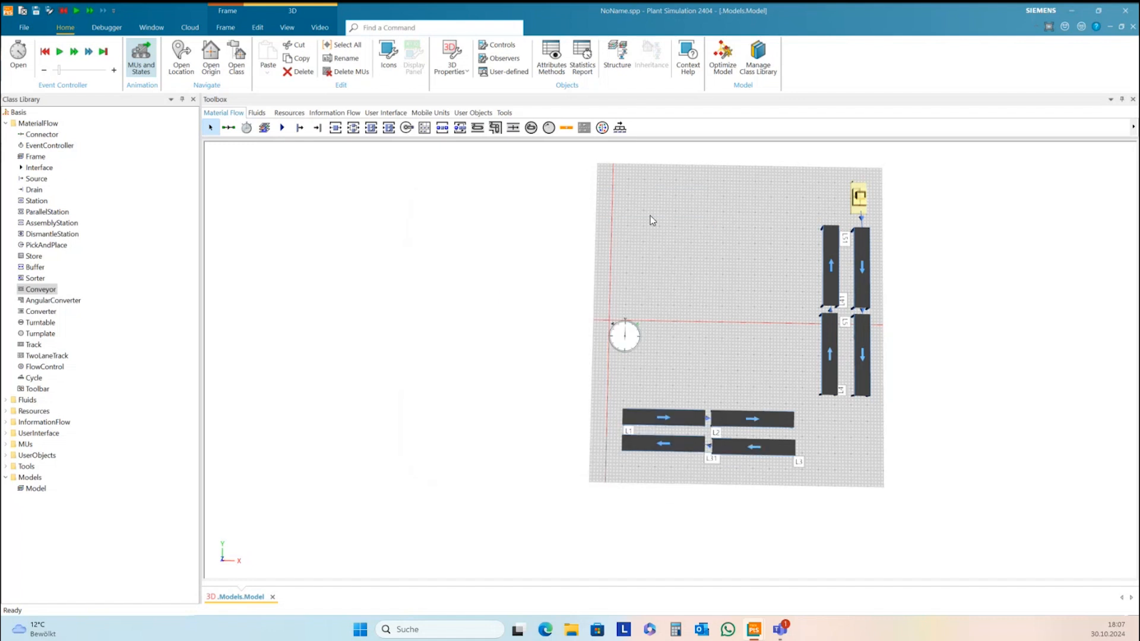
# Step: Insert a Drain above the upper upward conveyor and connect that conveyor to it
pyautogui.click(317, 129)
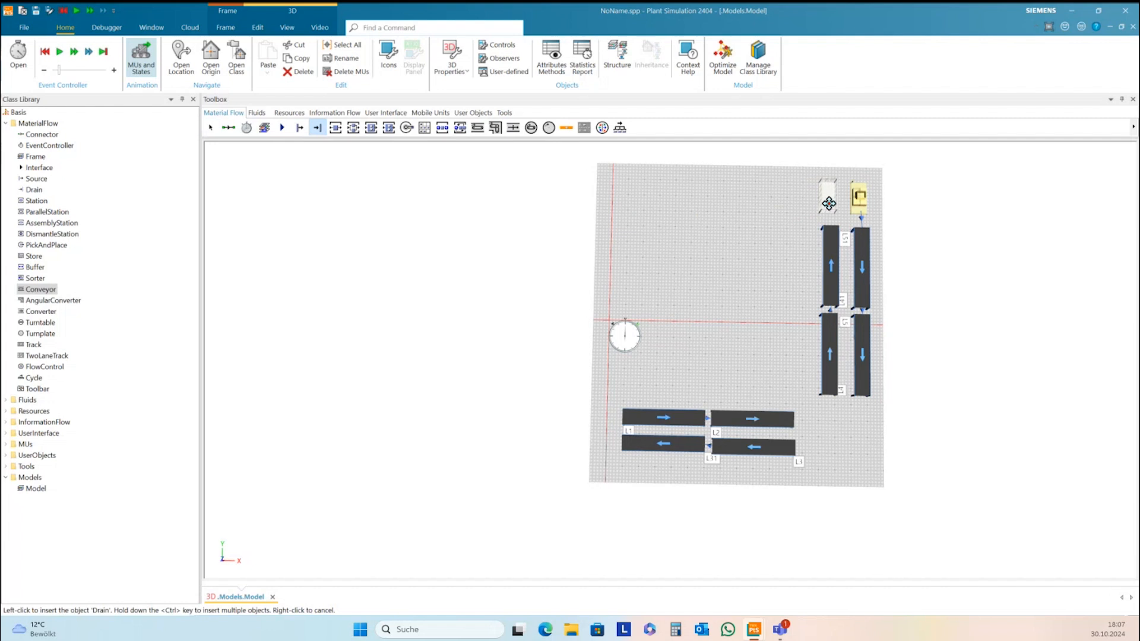
pyautogui.click(829, 204)
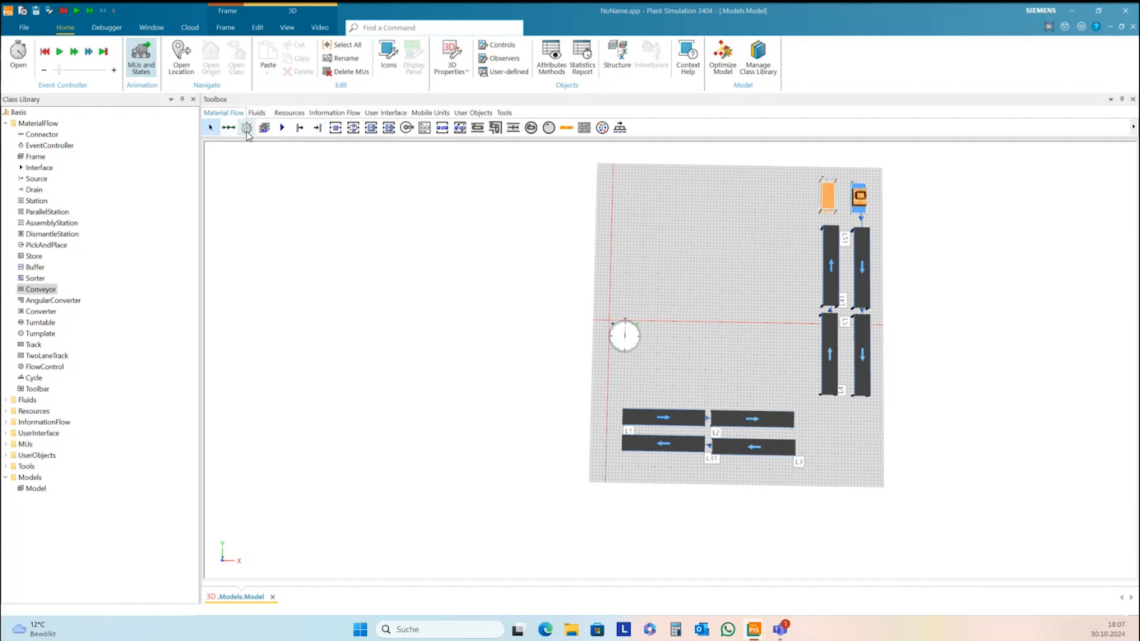
pyautogui.click(228, 127)
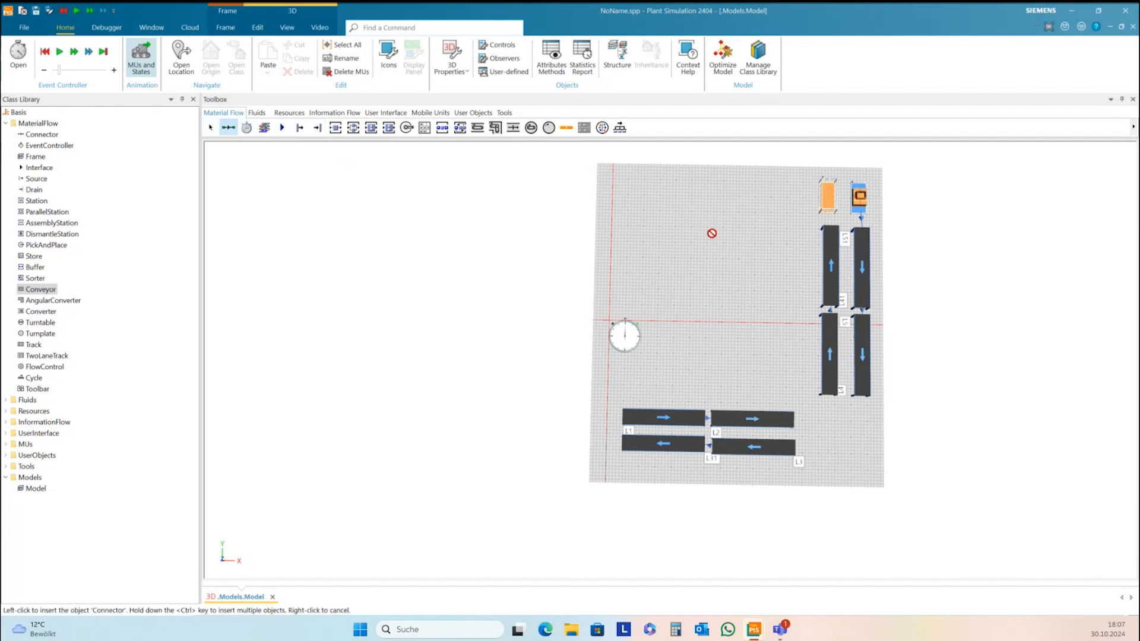
pyautogui.click(828, 224)
pyautogui.click(827, 200)
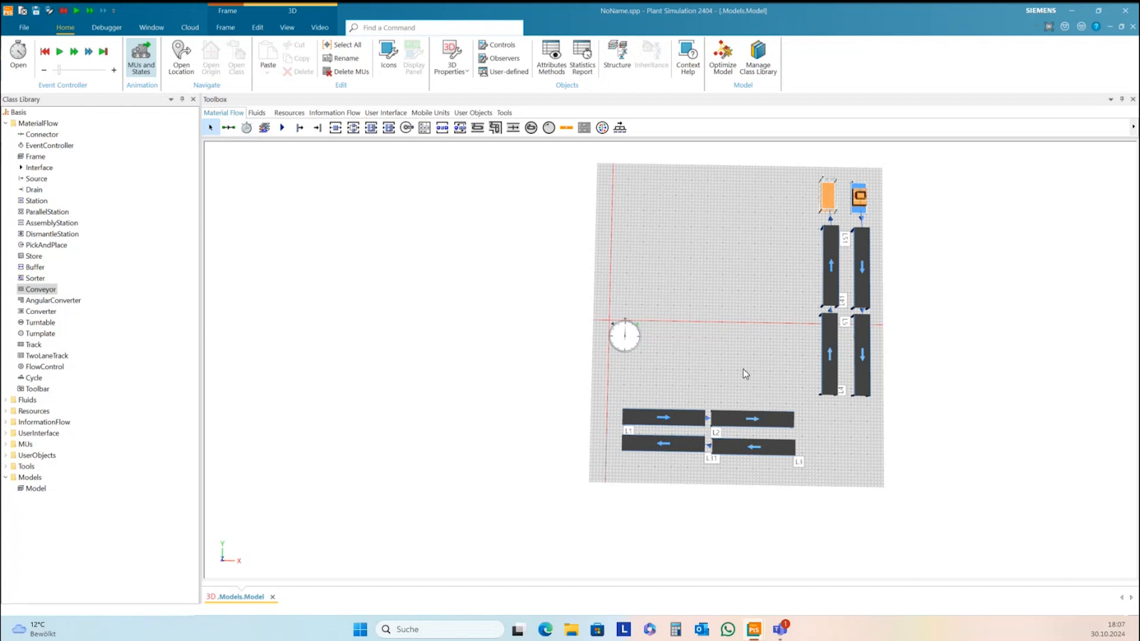
# Step: Insert a second Source in front of conveyor L1 and connect it to L1
pyautogui.click(300, 127)
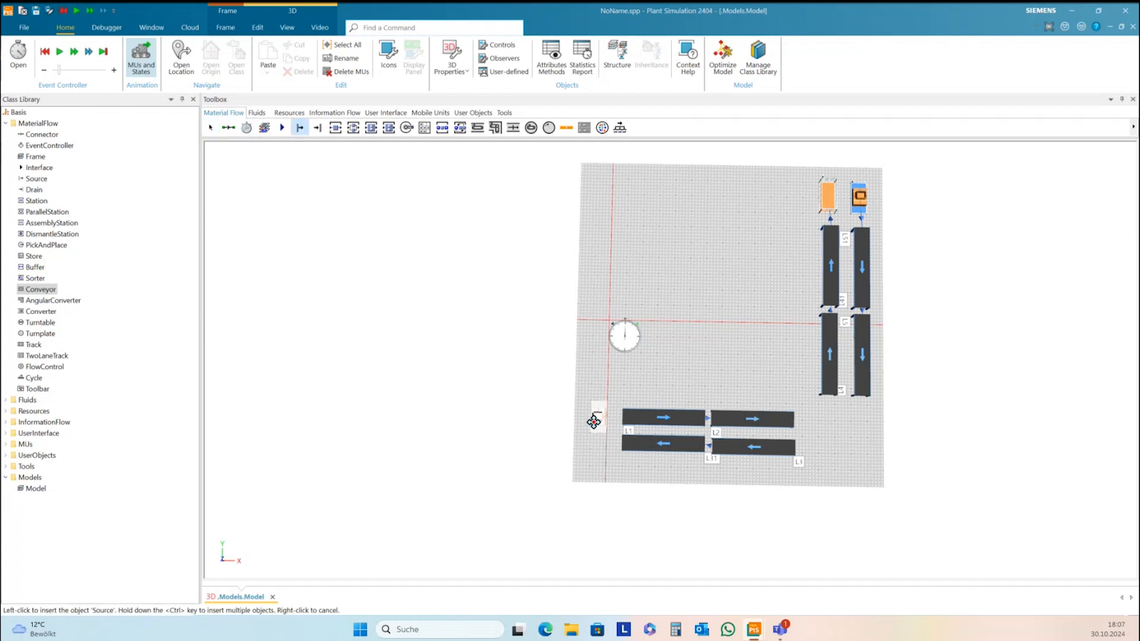
pyautogui.click(593, 419)
pyautogui.click(228, 127)
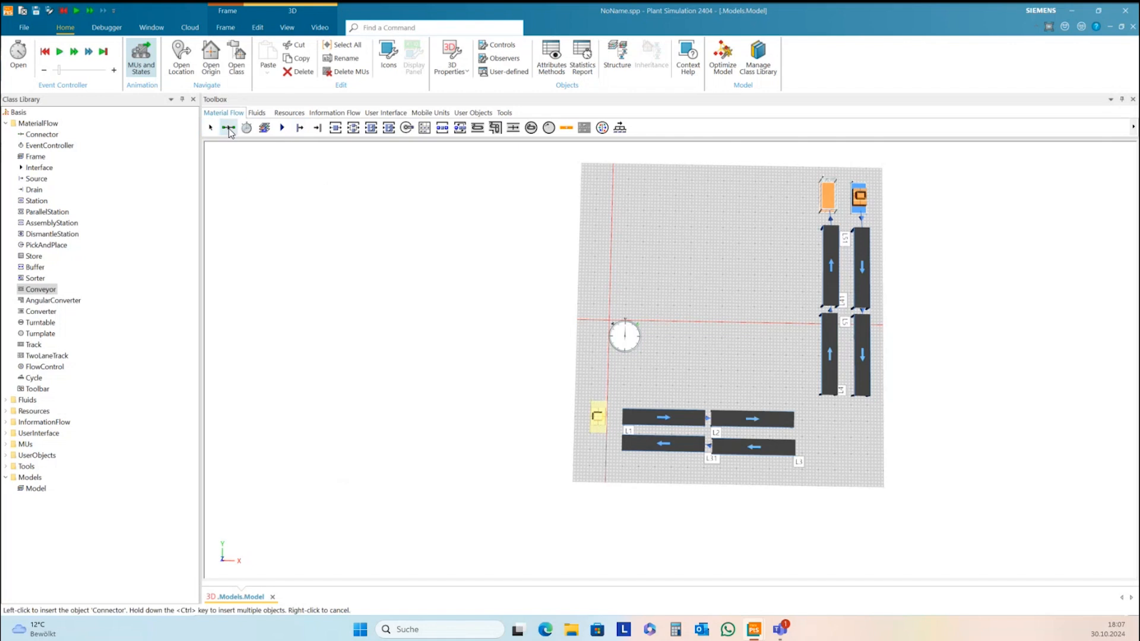
pyautogui.click(602, 422)
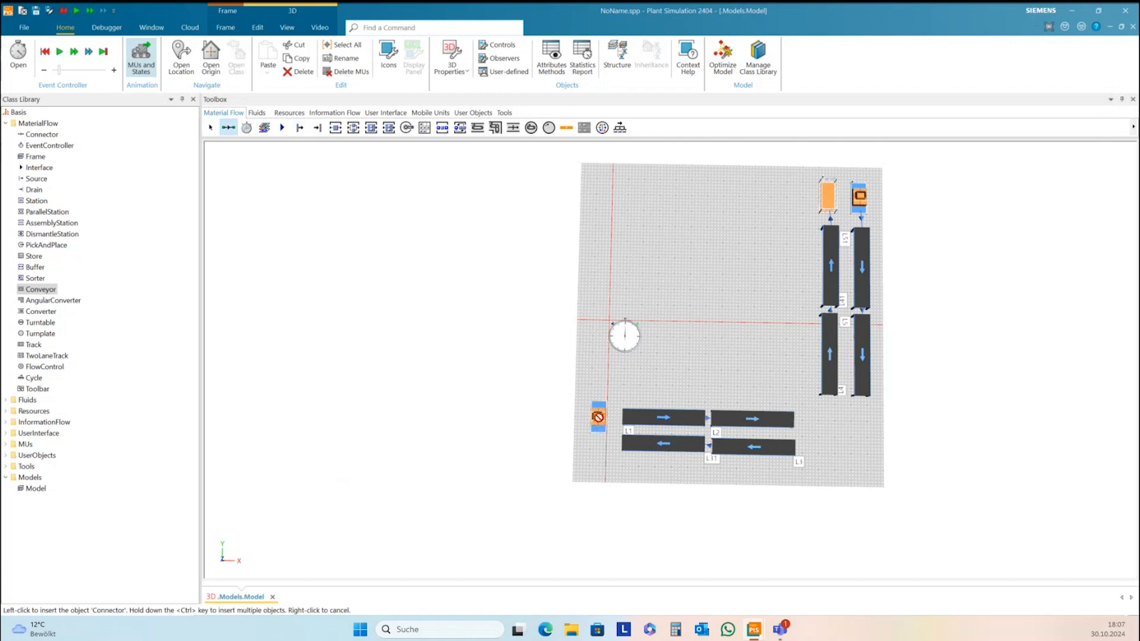
pyautogui.click(630, 420)
# Step: Set the interval of the Source feeding L1 to a Uniform distribution of 2:00 to 6:00
pyautogui.doubleClick(592, 412)
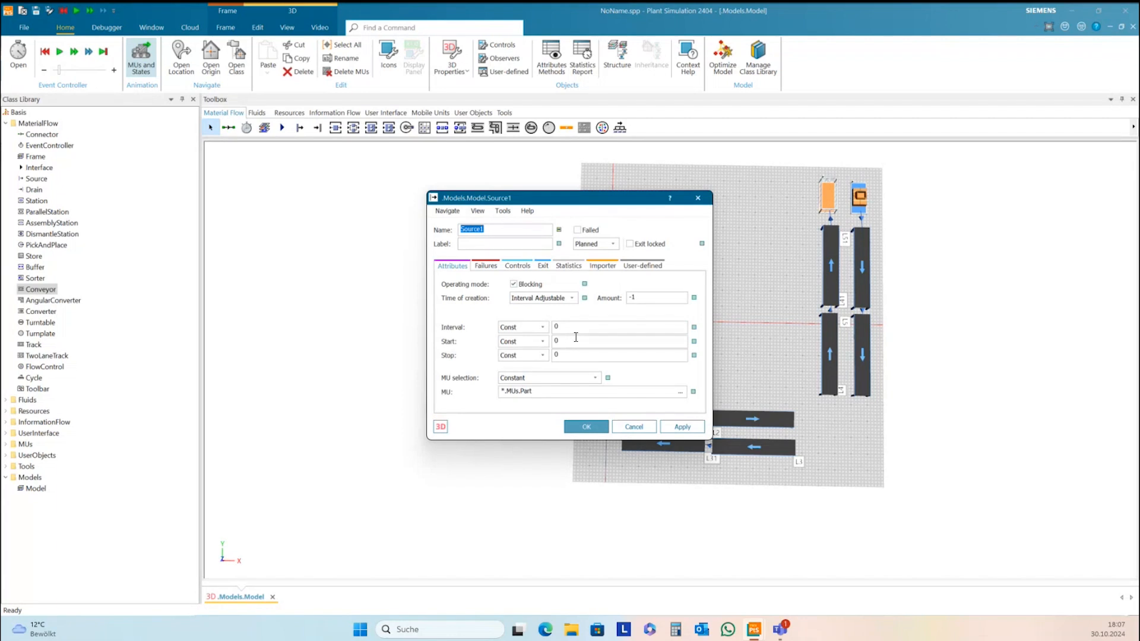
pyautogui.click(551, 327)
pyautogui.write('2:00,')
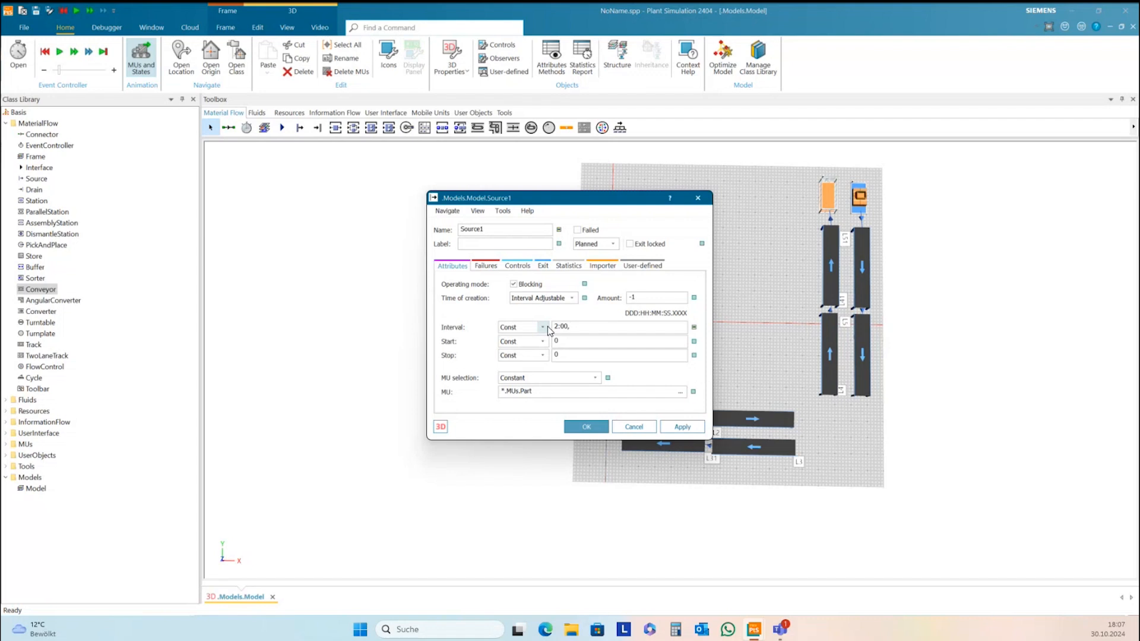
pyautogui.click(542, 327)
pyautogui.click(523, 355)
pyautogui.click(581, 327)
pyautogui.write('6:00')
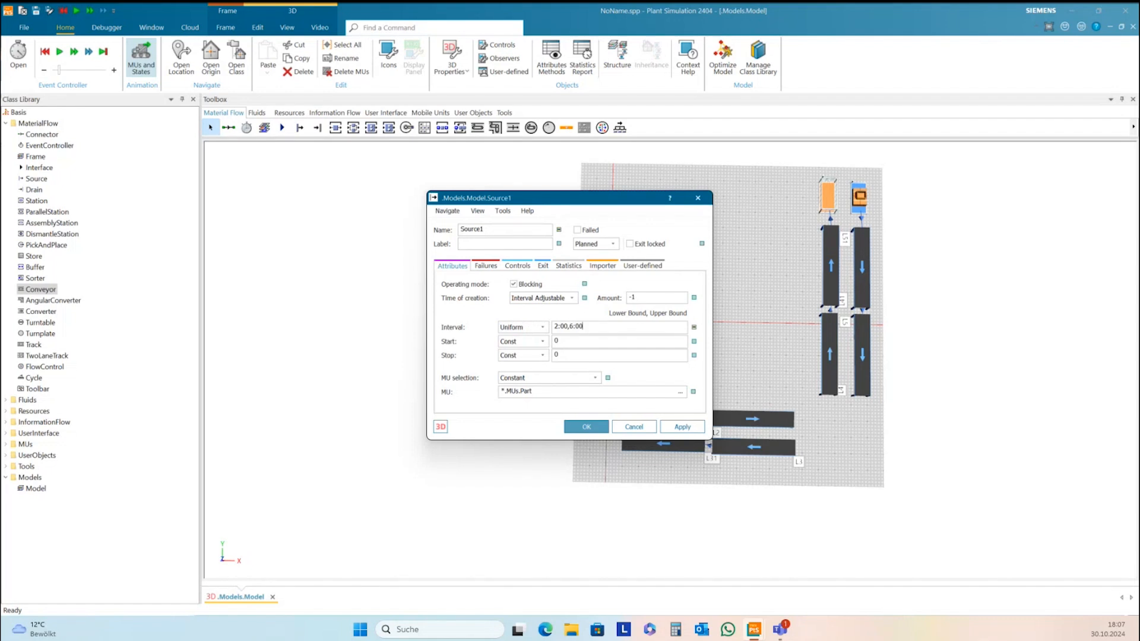
pyautogui.click(682, 427)
pyautogui.click(586, 427)
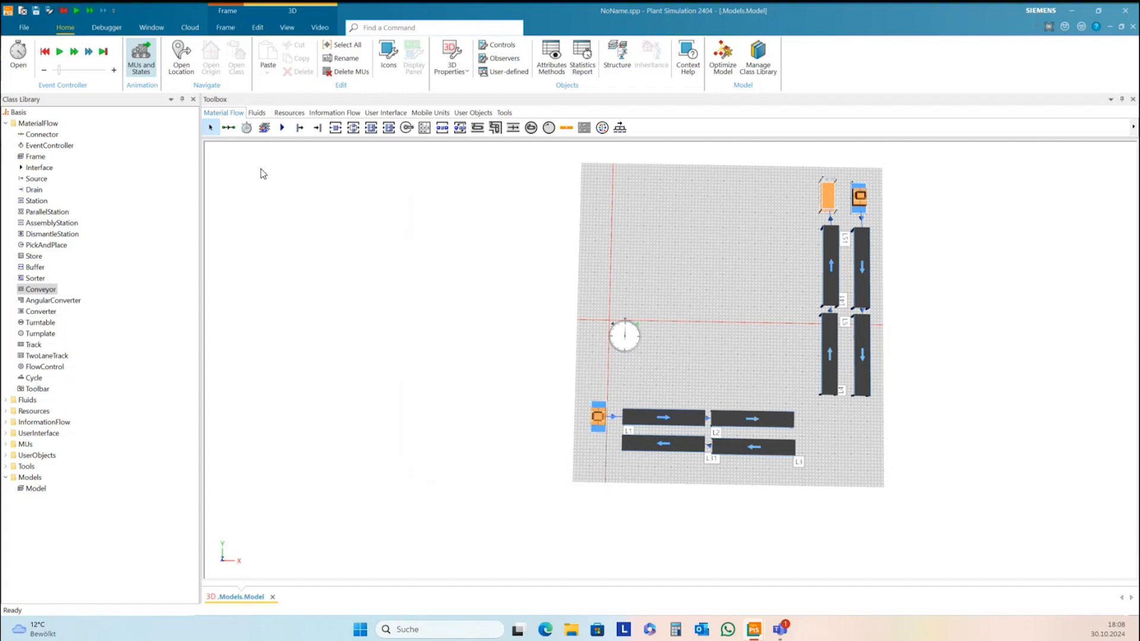
# Step: Insert a Drain below the Source feeding L1 and connect the adjacent return conveyor to it
pyautogui.click(316, 129)
pyautogui.click(604, 454)
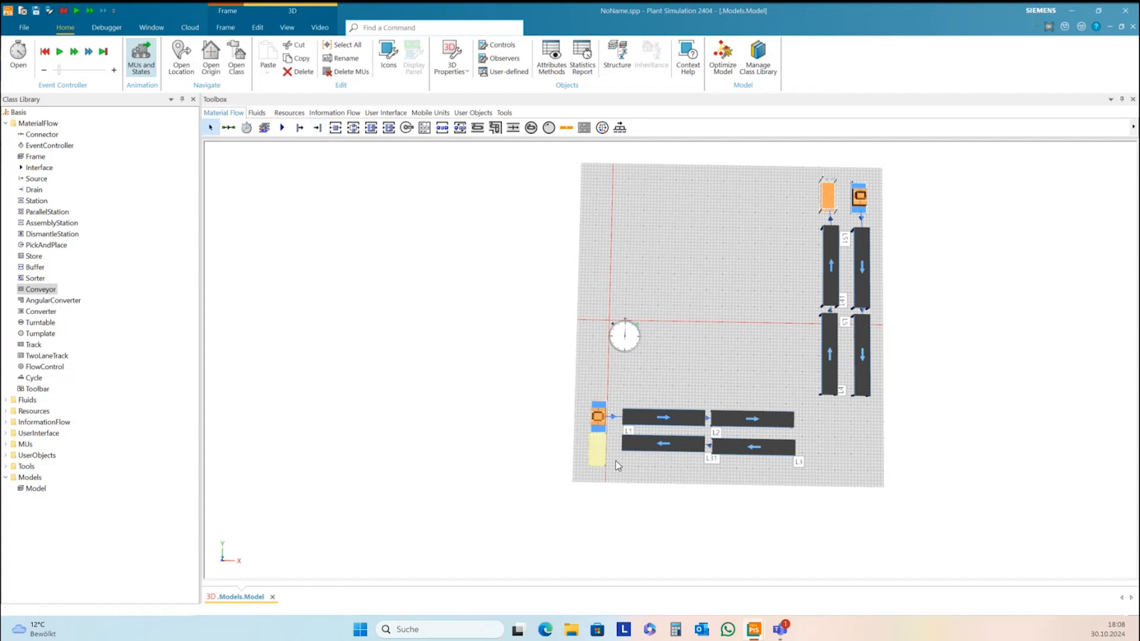
pyautogui.click(229, 128)
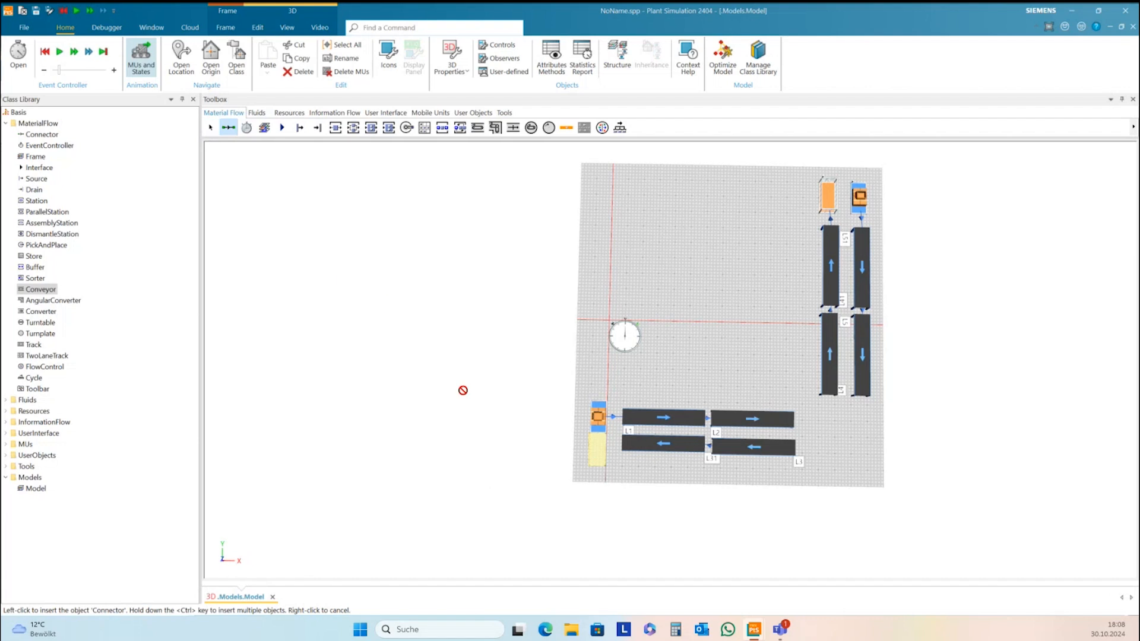
pyautogui.click(596, 449)
pyautogui.rightClick(596, 449)
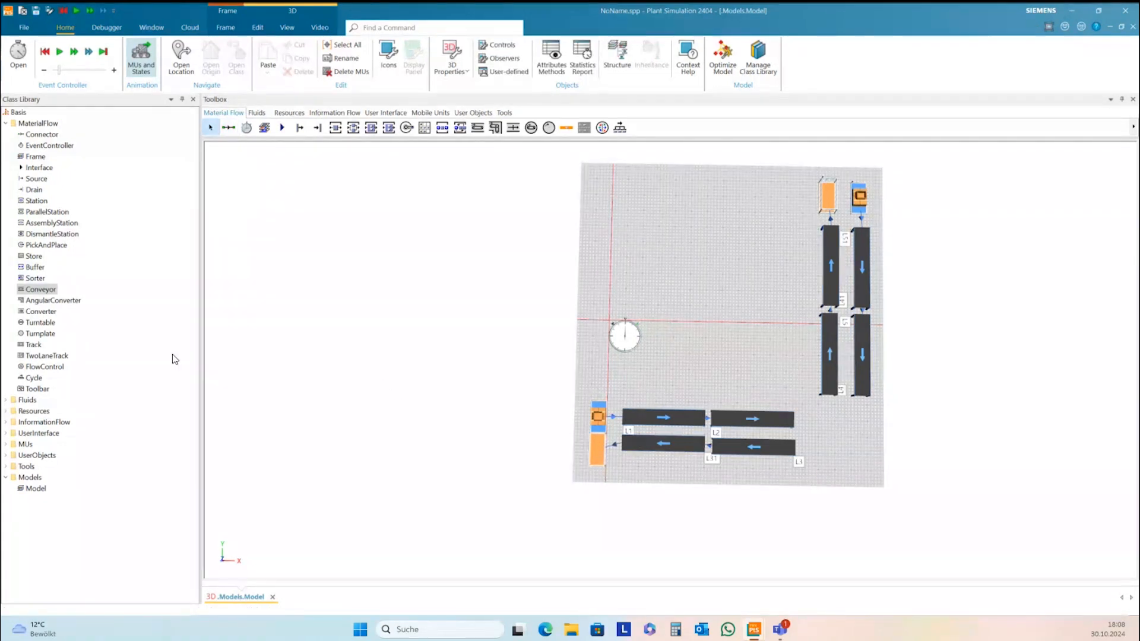
# Step: Set the size of the Part in the MUs folder to 5 m long and 1.2 m wide
pyautogui.click(6, 444)
pyautogui.doubleClick(31, 456)
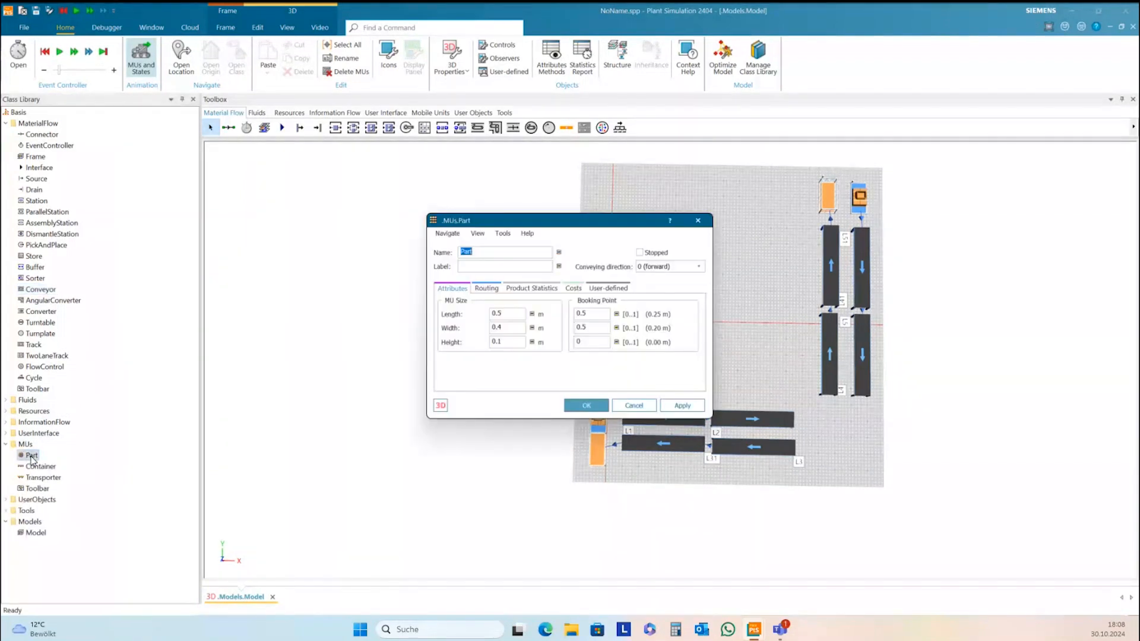
pyautogui.doubleClick(496, 314)
pyautogui.write('5')
pyautogui.press('Tab')
pyautogui.write('1.2')
pyautogui.click(682, 405)
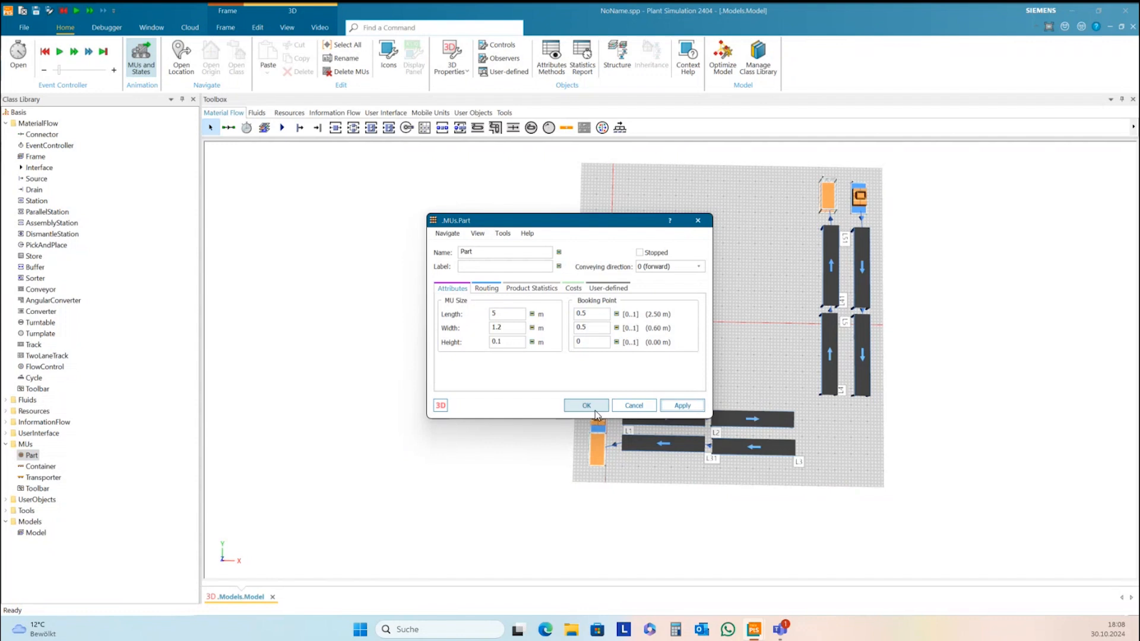
pyautogui.click(588, 406)
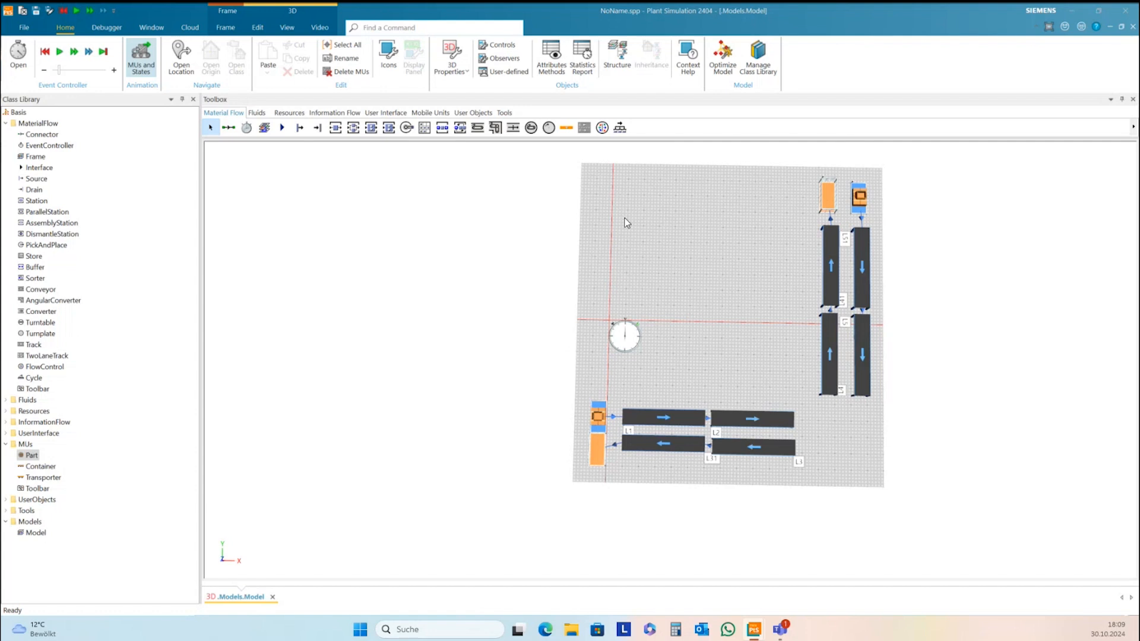
# Step: Draw a closed circular Track at the conveyor corner from four 90° arc segments with a 2 m radius
pyautogui.click(564, 130)
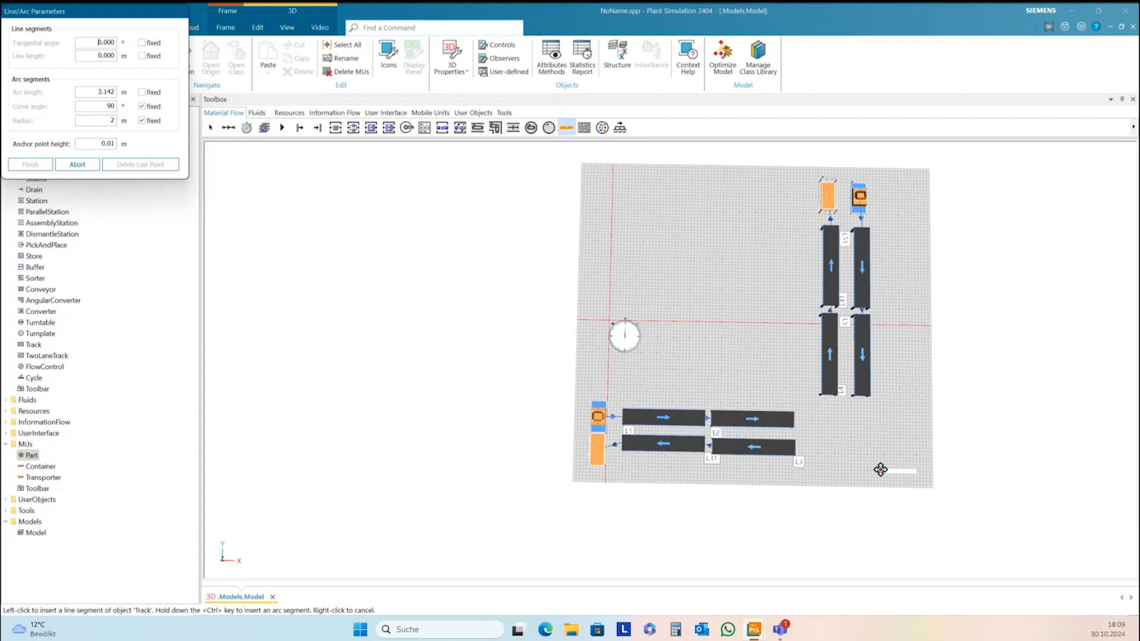
pyautogui.click(881, 470)
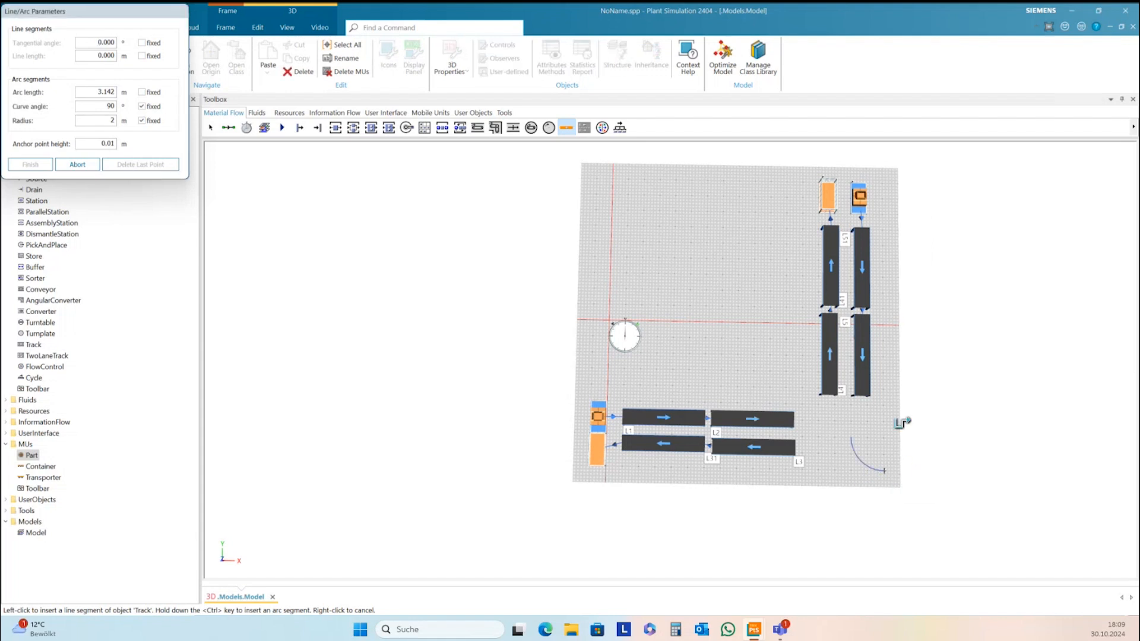
pyautogui.press('ctrl')
pyautogui.keyDown('ctrl'); pyautogui.click(873, 432); pyautogui.keyUp('ctrl')
pyautogui.keyDown('ctrl'); pyautogui.click(873, 432); pyautogui.keyUp('ctrl')
pyautogui.keyDown('ctrl'); pyautogui.click(860, 455); pyautogui.keyUp('ctrl')
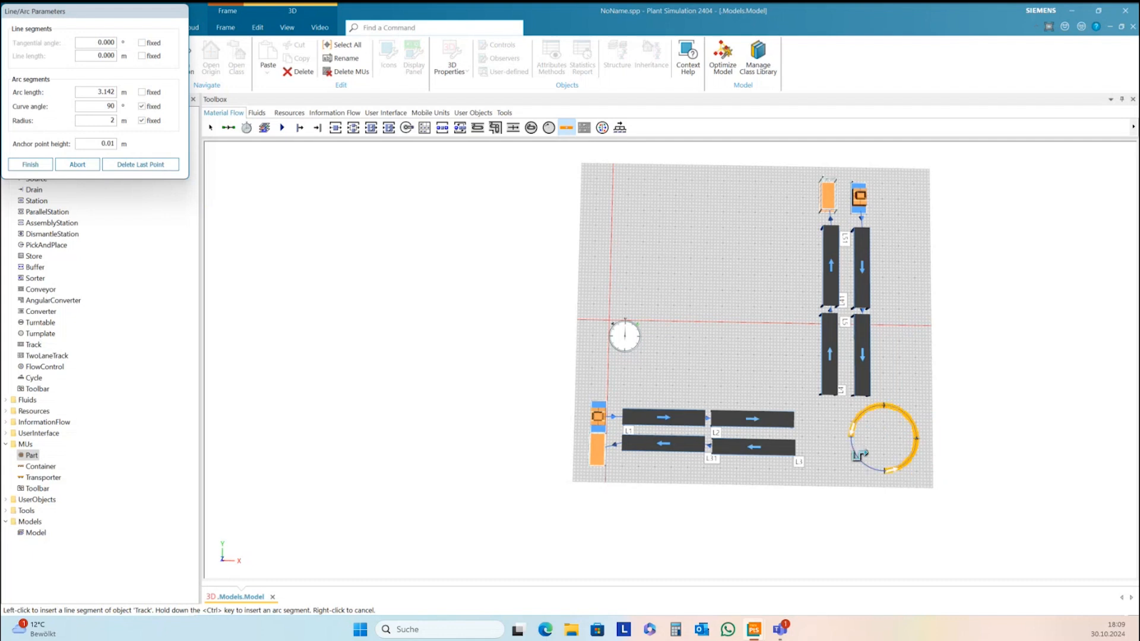
pyautogui.keyDown('ctrl'); pyautogui.click(874, 477); pyautogui.keyUp('ctrl')
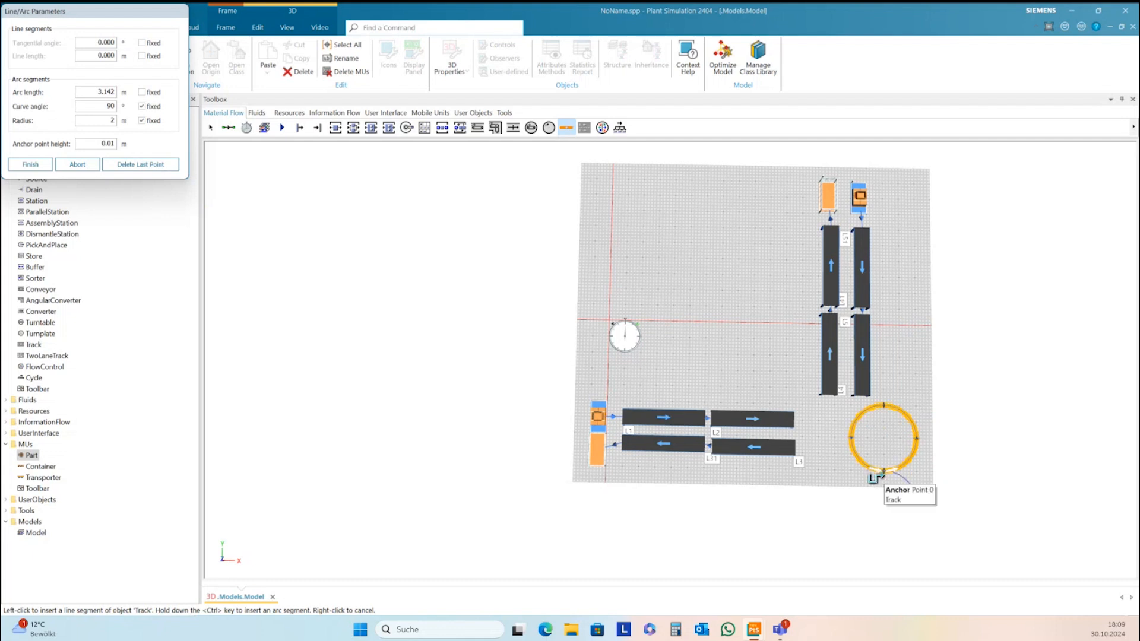
pyautogui.rightClick(882, 475)
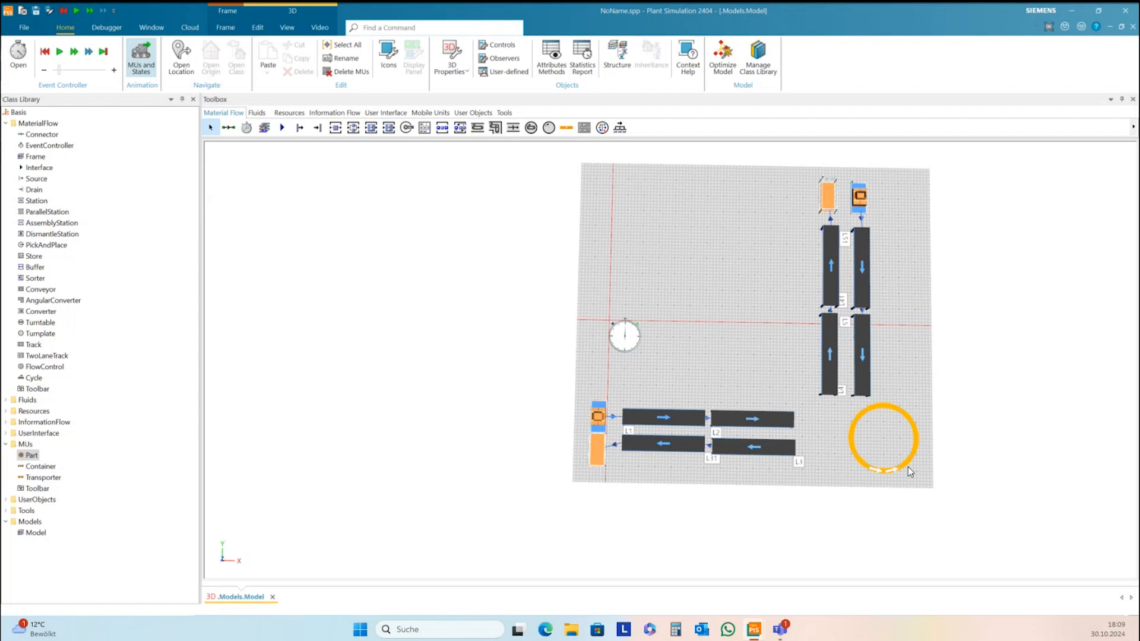
# Step: Delete the circular Track at the conveyor corner
pyautogui.click(906, 463)
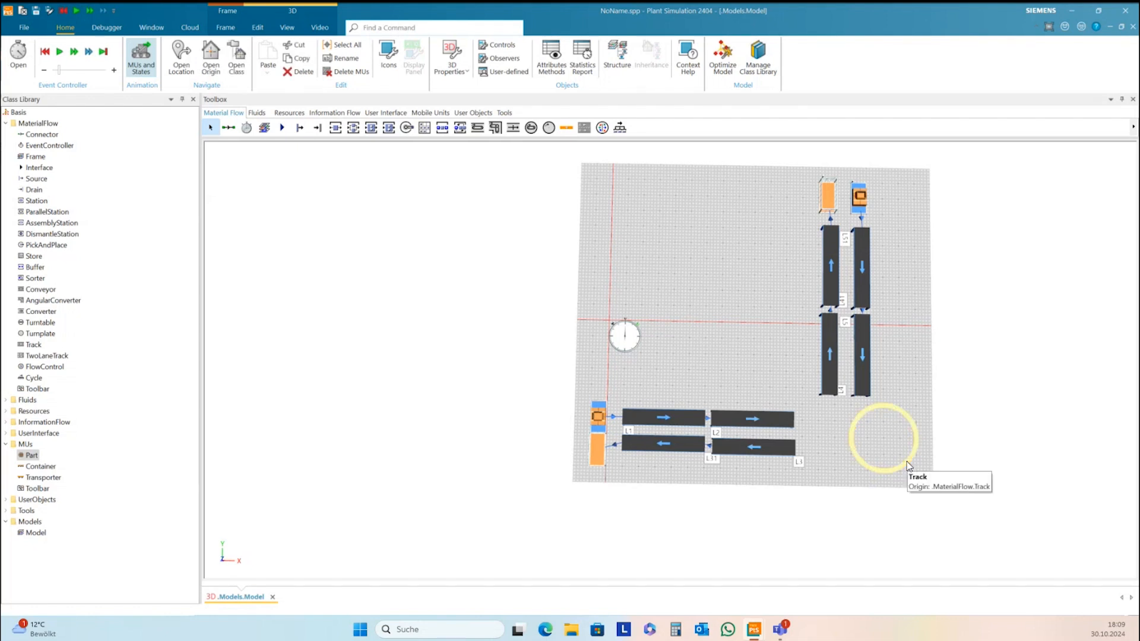
pyautogui.click(907, 465)
pyautogui.press('Delete')
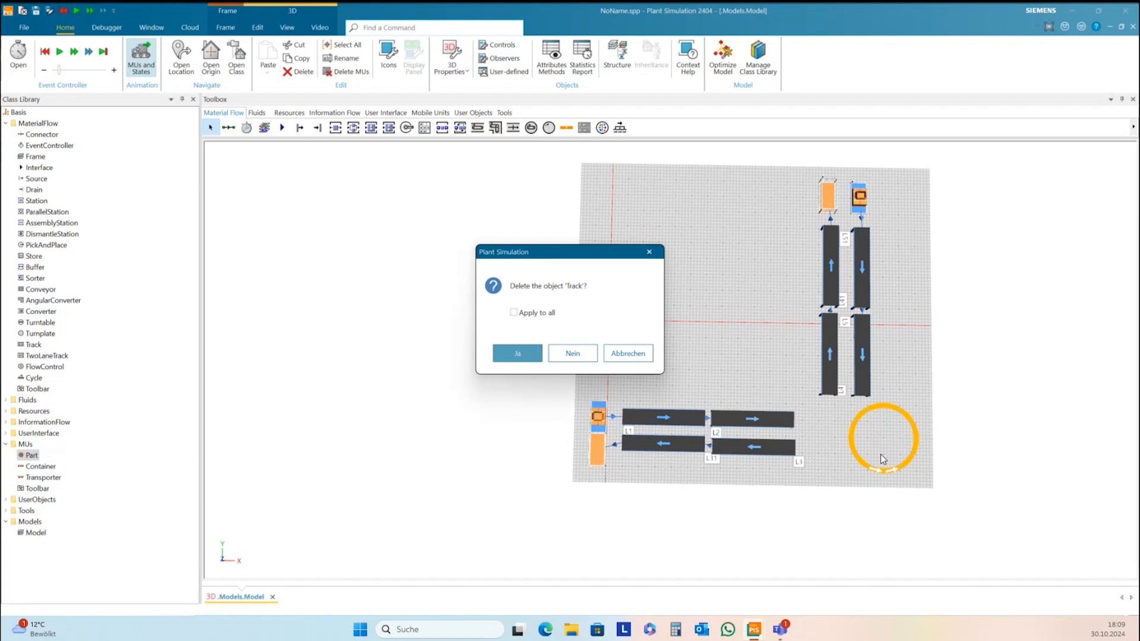
pyautogui.click(511, 356)
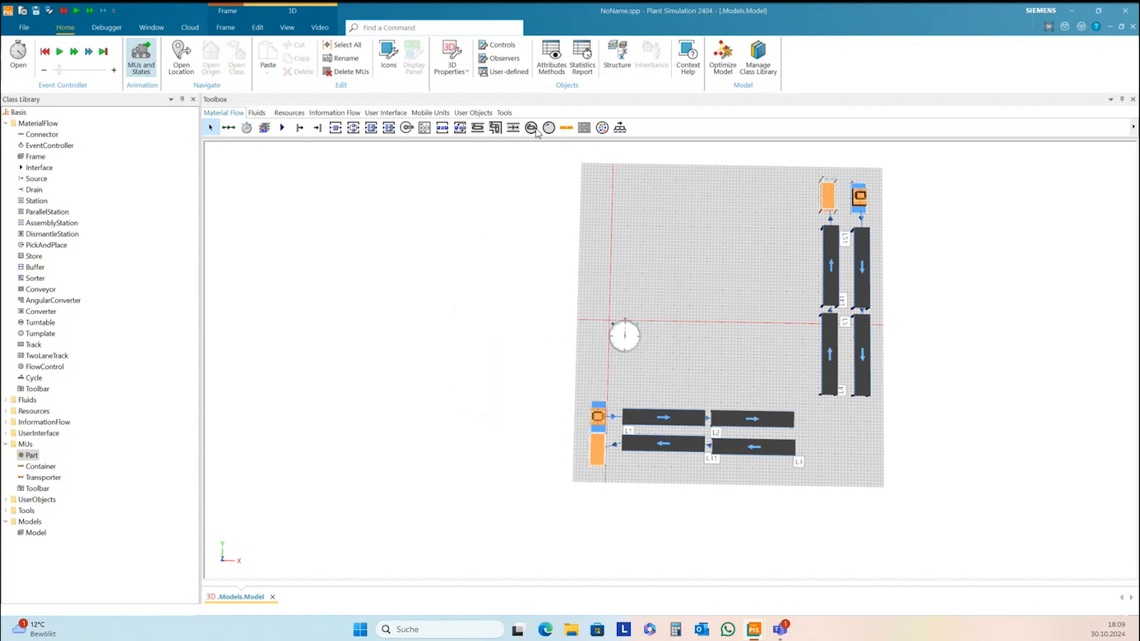
# Step: Draw a new closed circular Track at the conveyor corner from four 90° arc segments with a 2 m radius
pyautogui.click(565, 128)
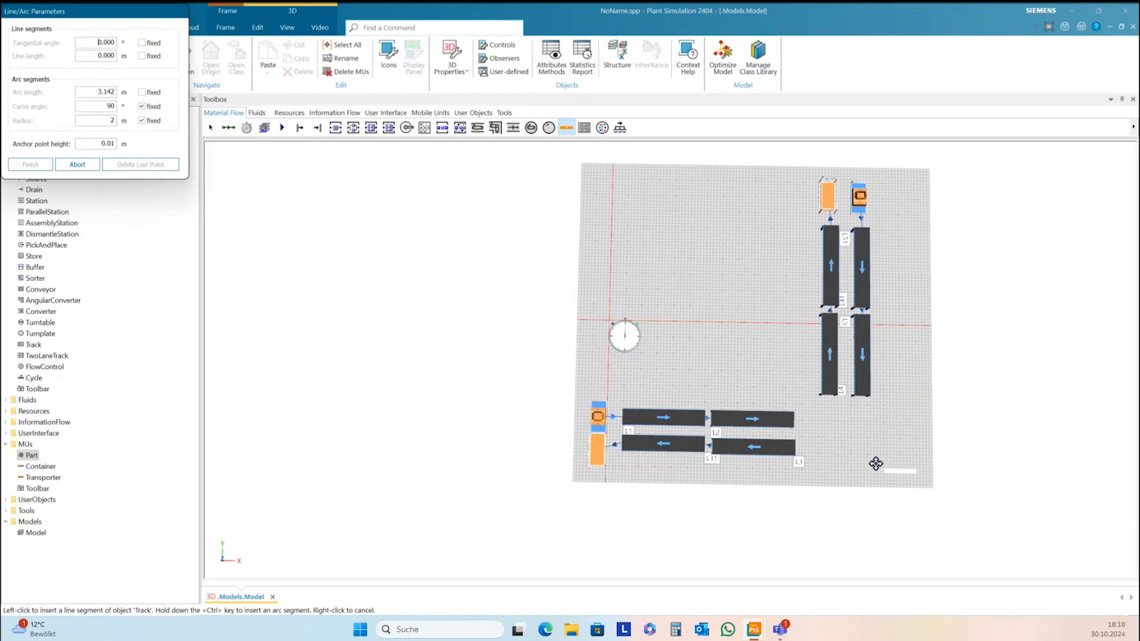
pyautogui.keyDown('ctrl'); pyautogui.click(876, 464); pyautogui.keyUp('ctrl')
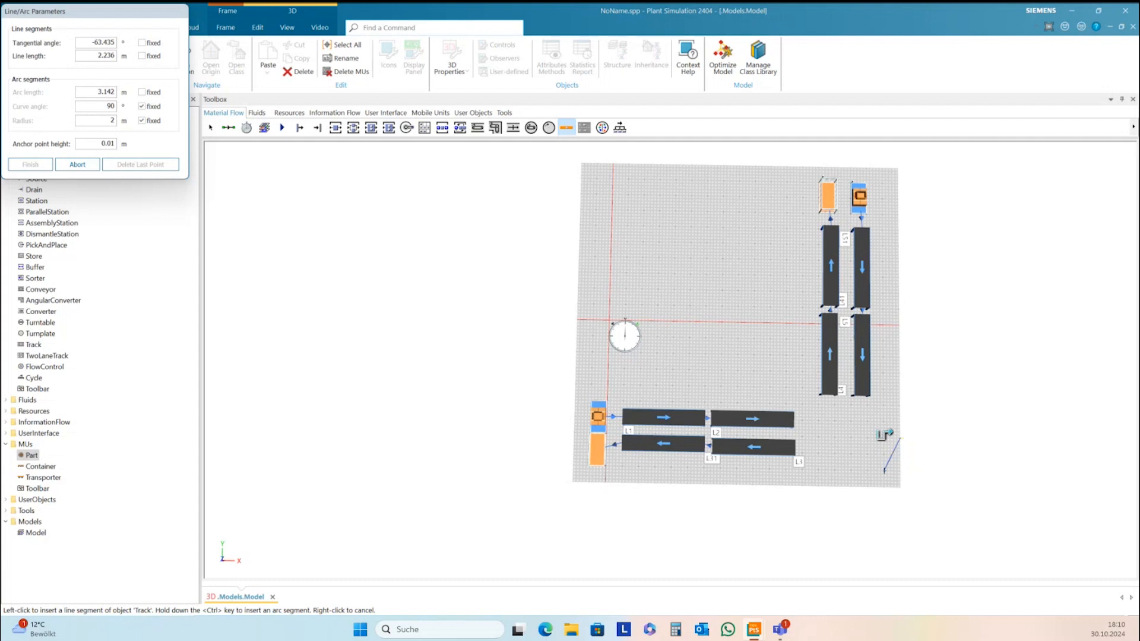
pyautogui.press('ctrl')
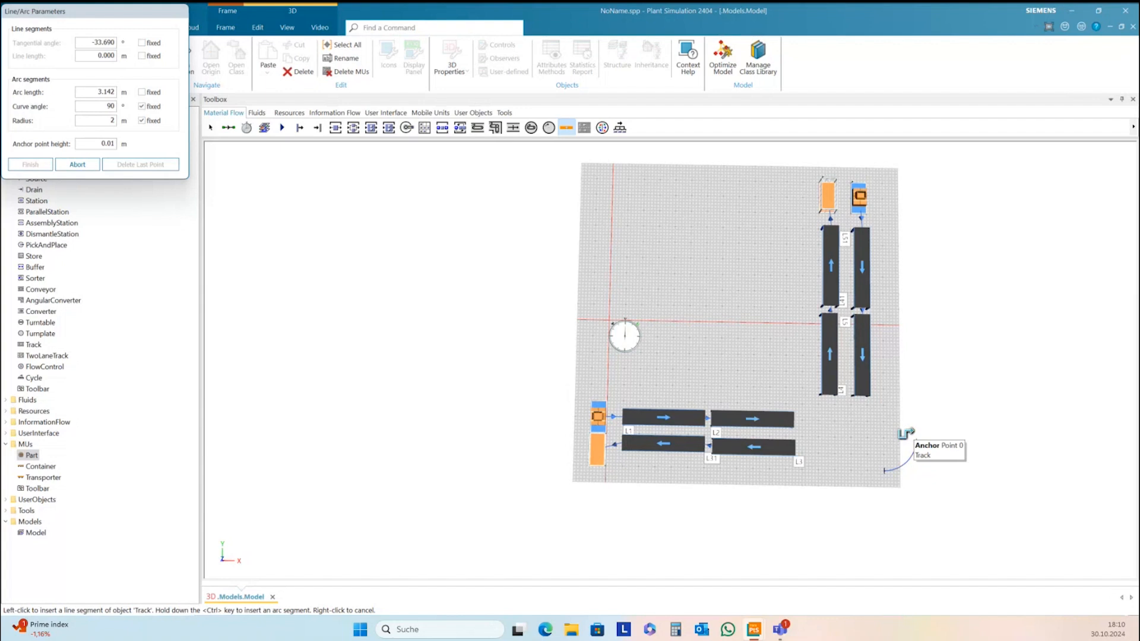
pyautogui.keyDown('ctrl'); pyautogui.click(905, 434); pyautogui.keyUp('ctrl')
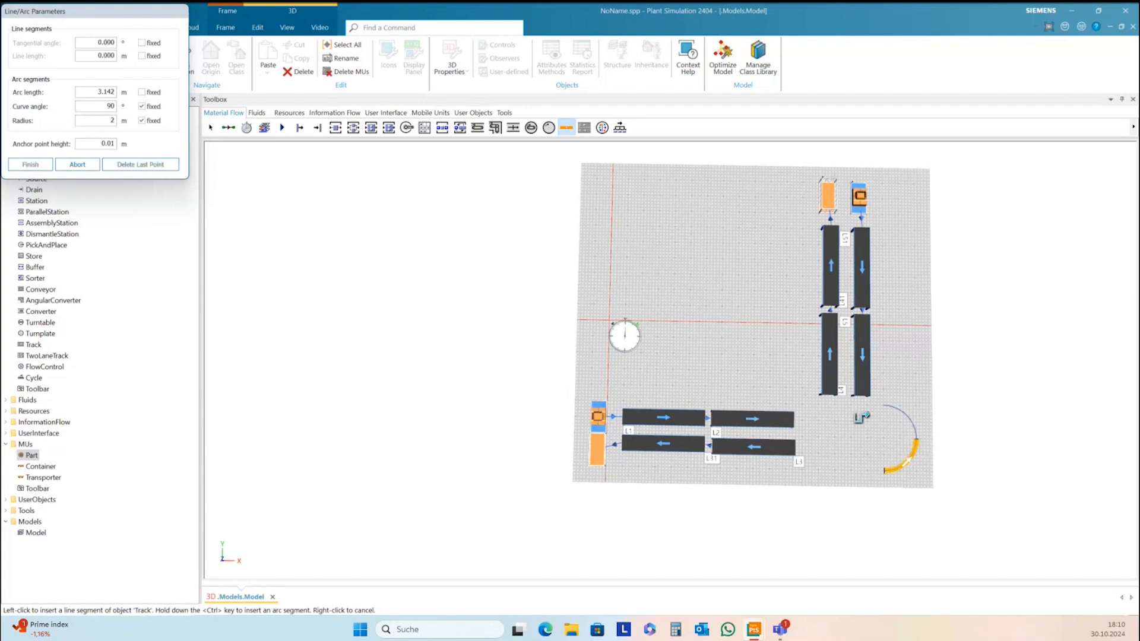
pyautogui.keyDown('ctrl'); pyautogui.click(856, 458); pyautogui.keyUp('ctrl')
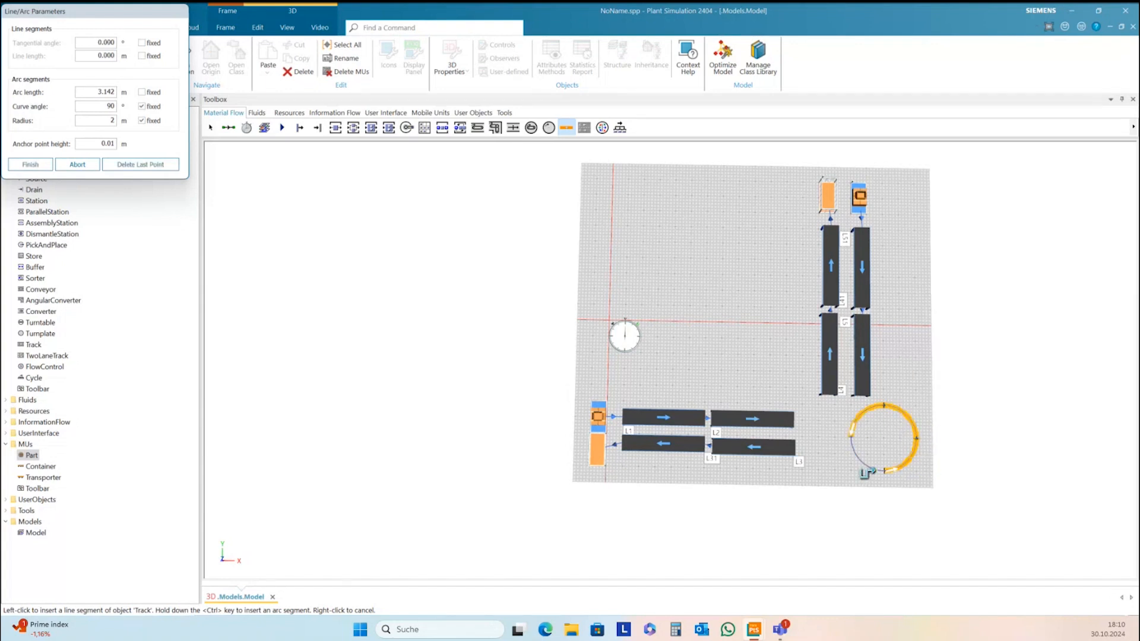
pyautogui.keyDown('ctrl'); pyautogui.click(880, 472); pyautogui.keyUp('ctrl')
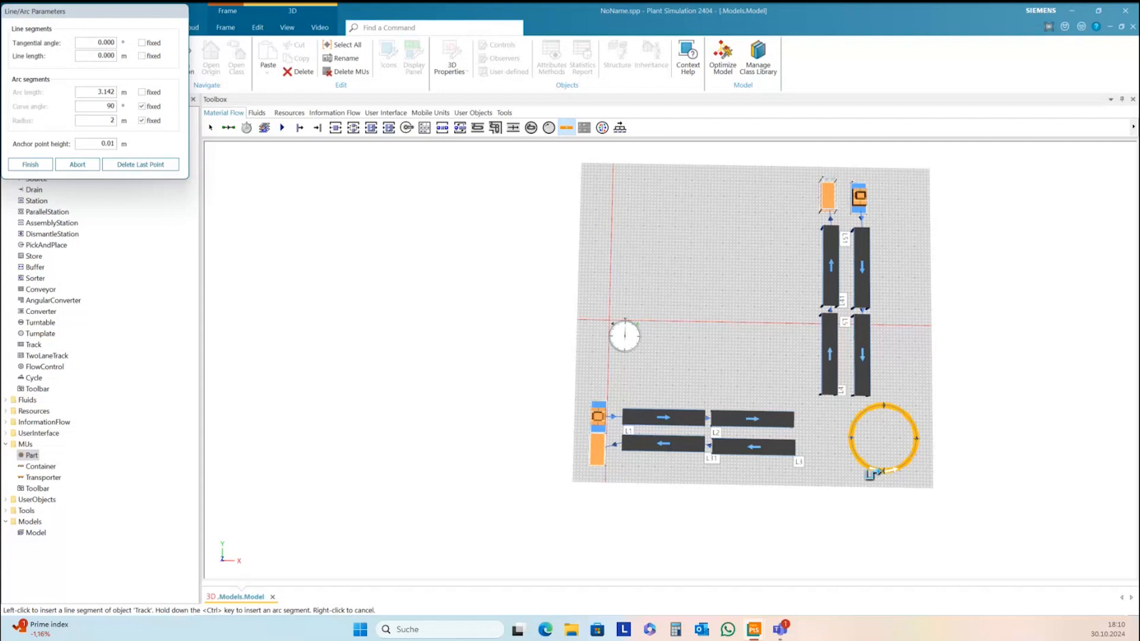
pyautogui.rightClick(880, 472)
pyautogui.click(926, 479)
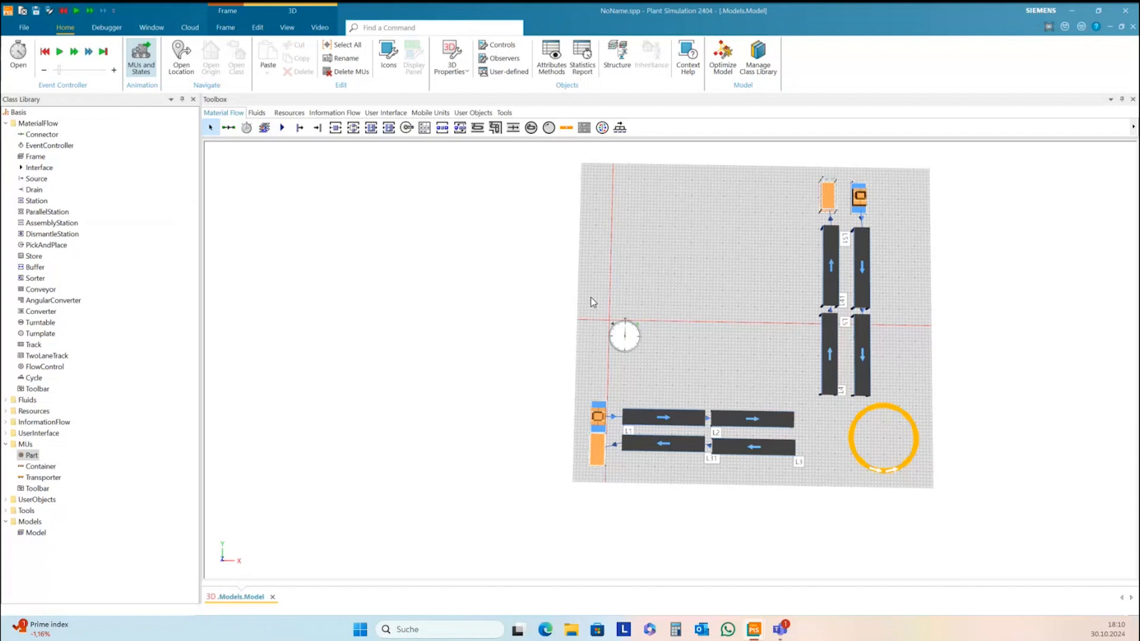
# Step: Move the circular Track toward the horizontal conveyors so it sits directly below the two vertical conveyor lines
pyautogui.click(233, 130)
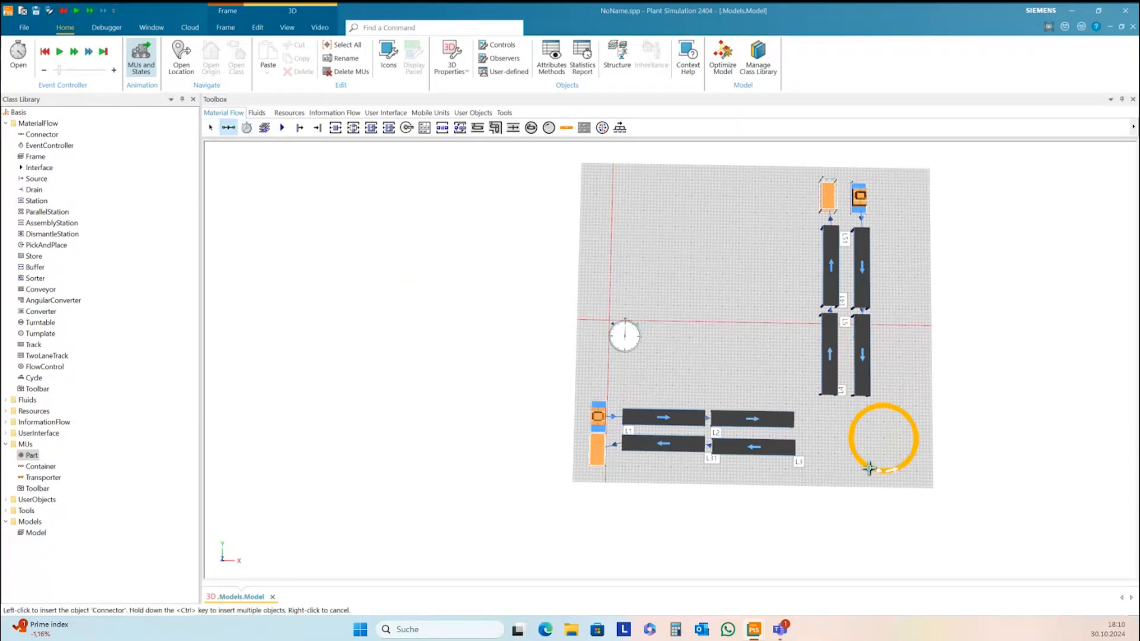
pyautogui.rightClick(933, 490)
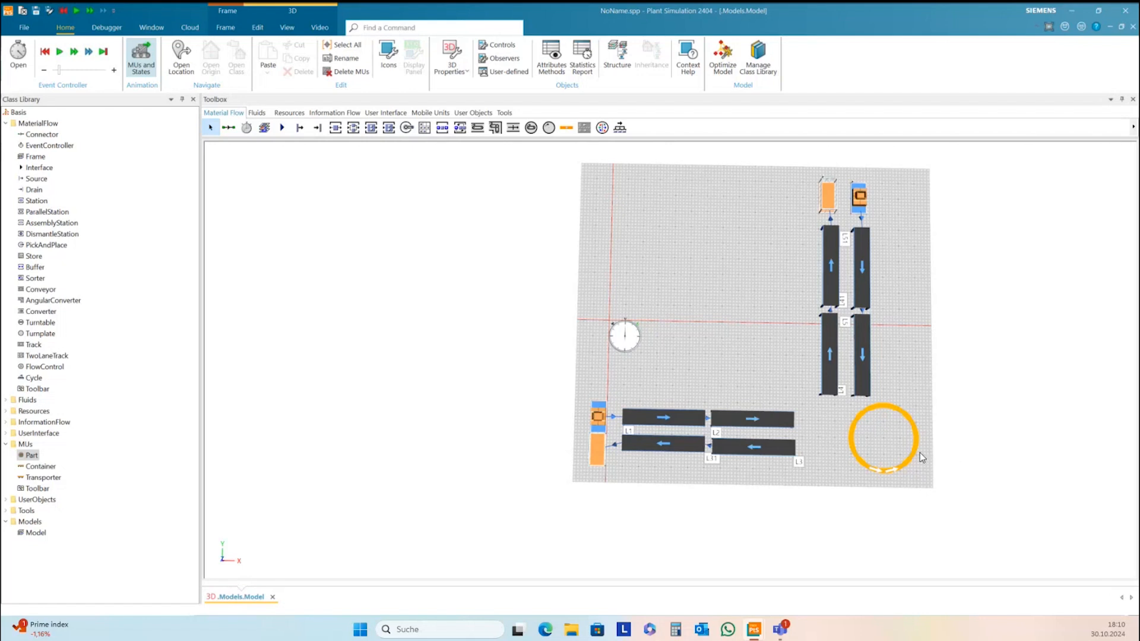
pyautogui.moveTo(913, 454); pyautogui.dragTo(882, 458)
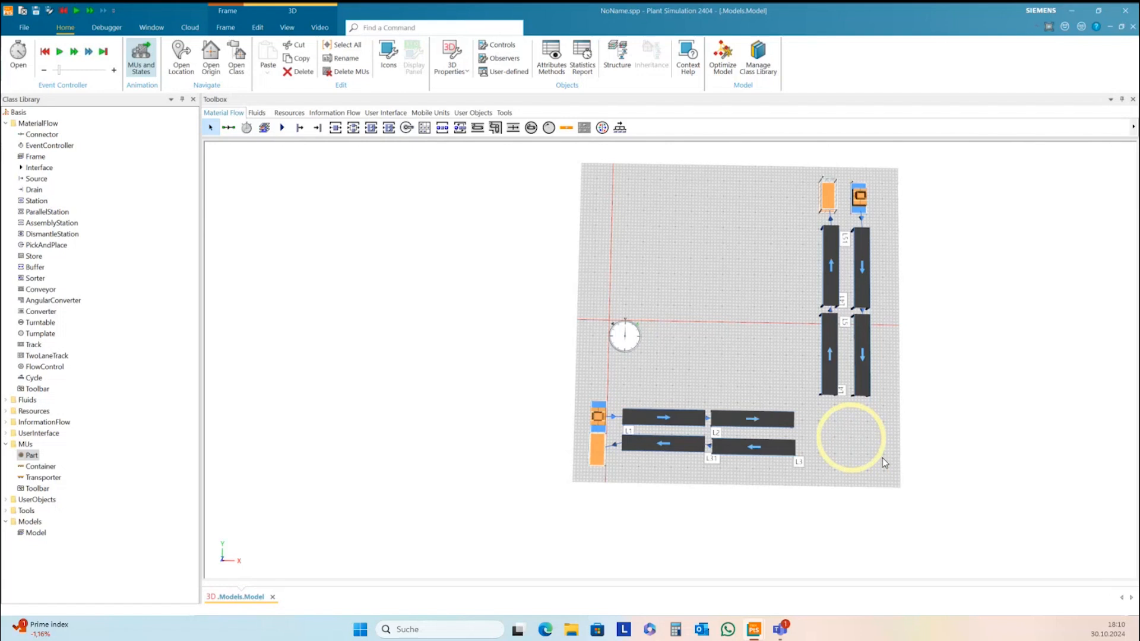
pyautogui.click(893, 472)
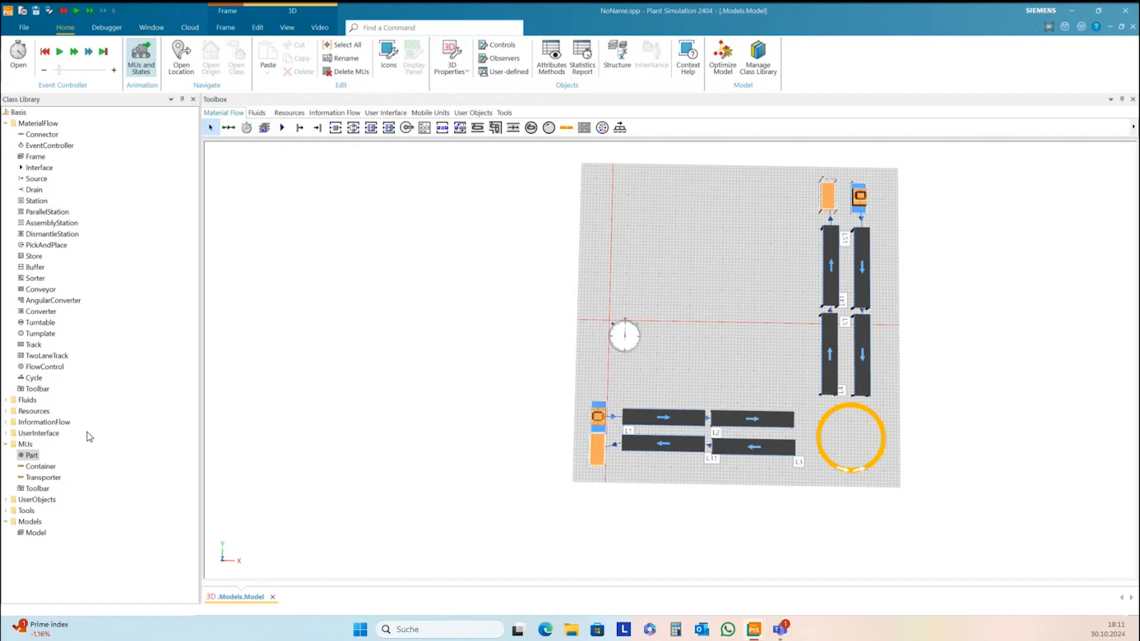
# Step: Create a new class in UserObjects from the Transporter in the MUs folder and rename it DoubleTurnTable
pyautogui.rightClick(44, 478)
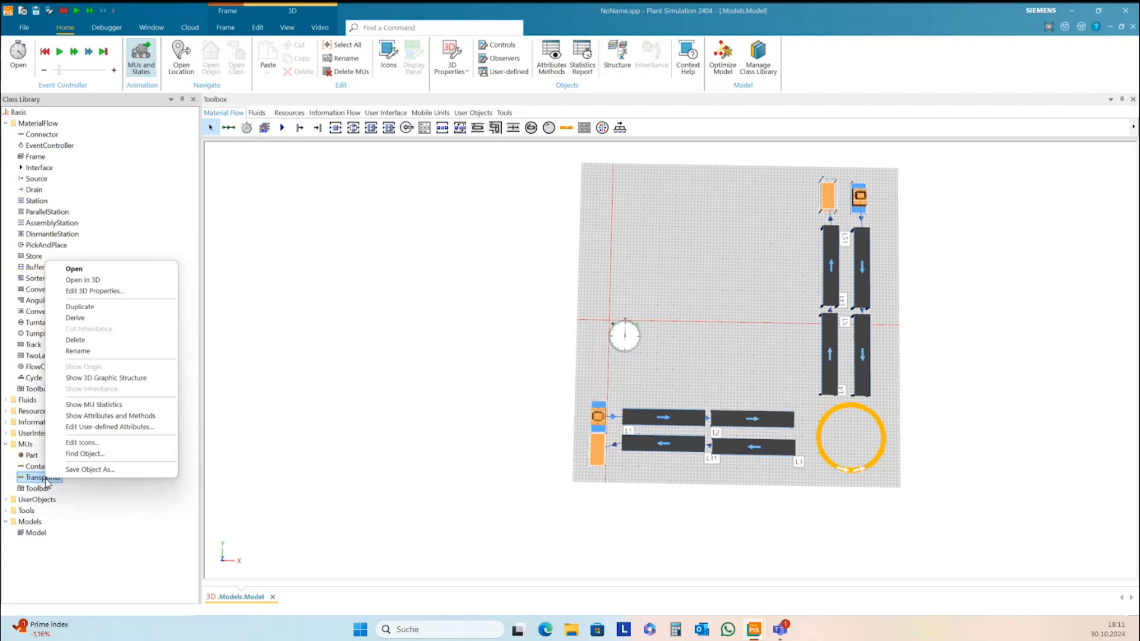
pyautogui.click(92, 320)
pyautogui.moveTo(191, 537); pyautogui.dragTo(192, 556)
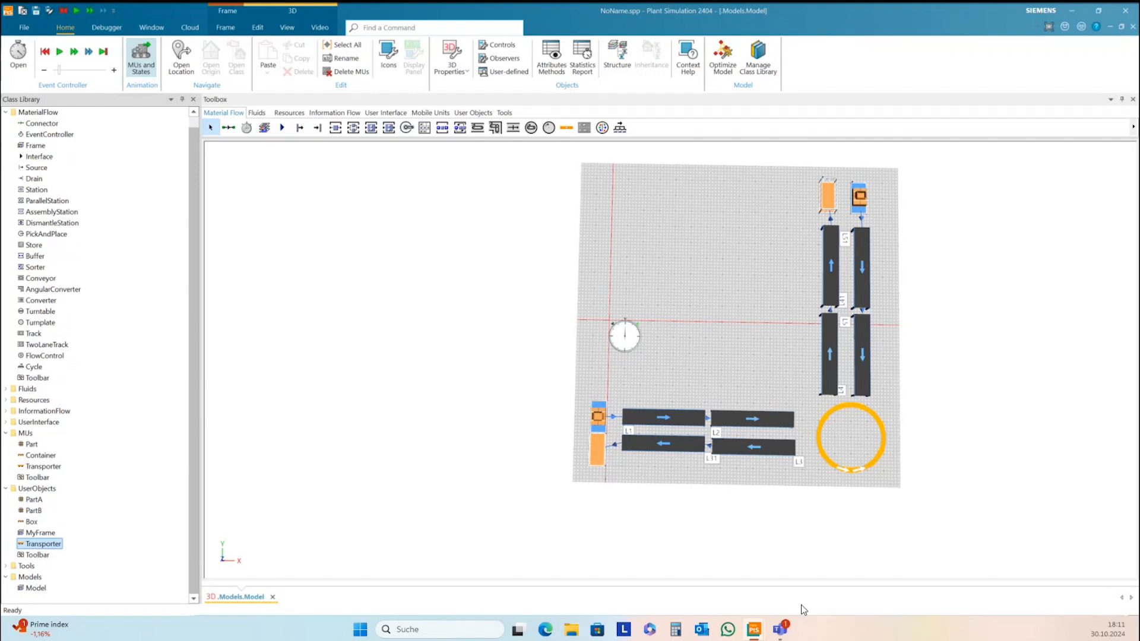
pyautogui.rightClick(47, 545)
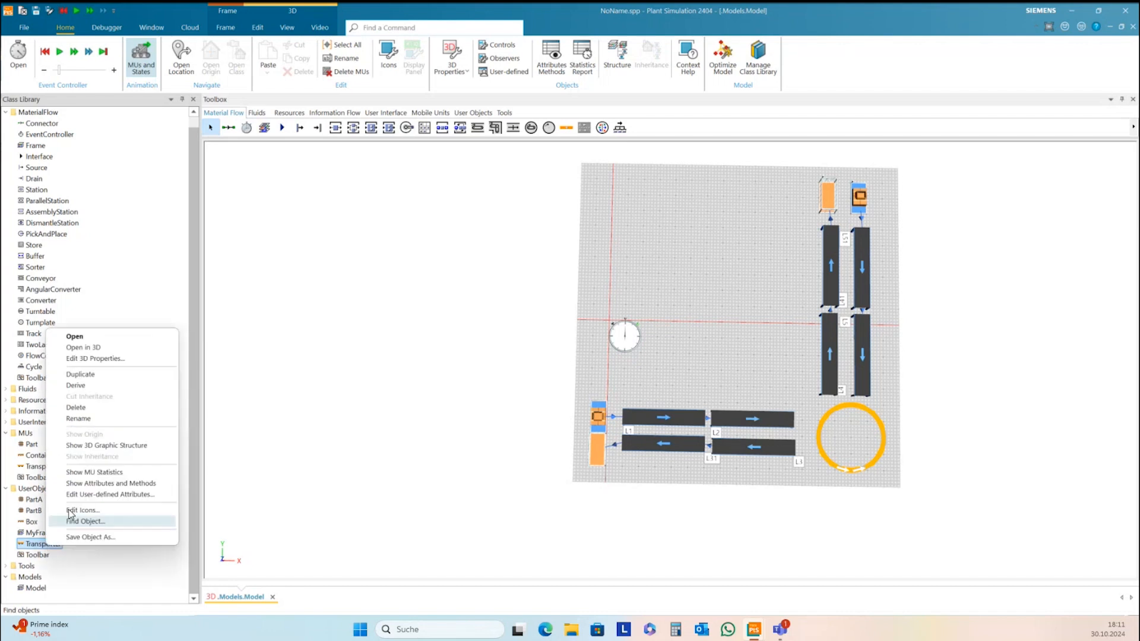
pyautogui.click(90, 419)
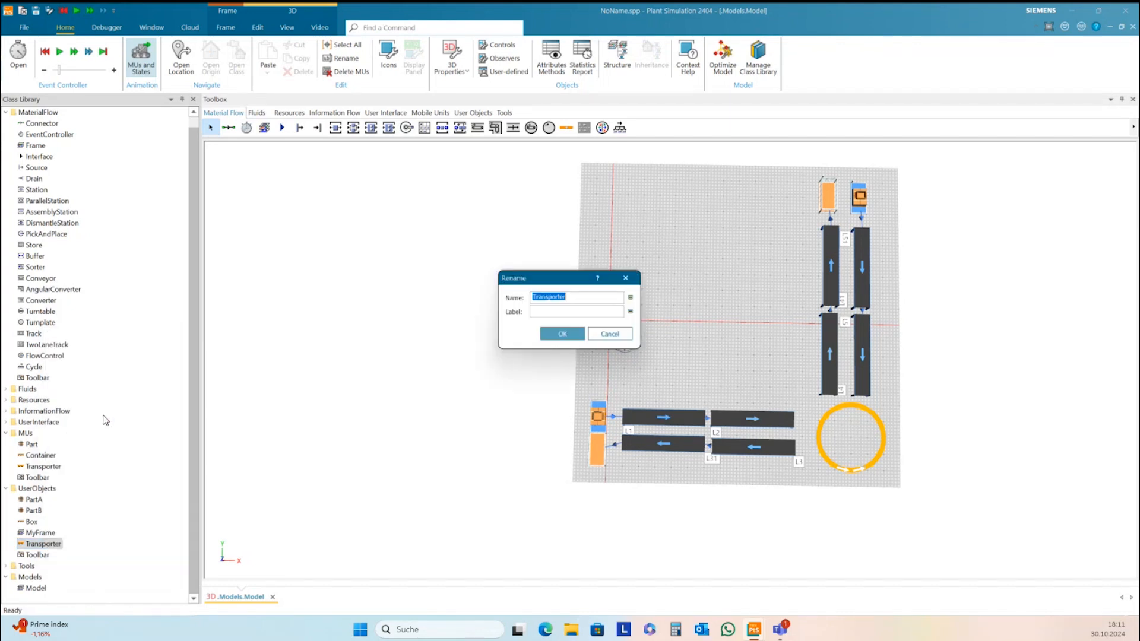
pyautogui.write('DoubleTurnTable')
pyautogui.click(549, 333)
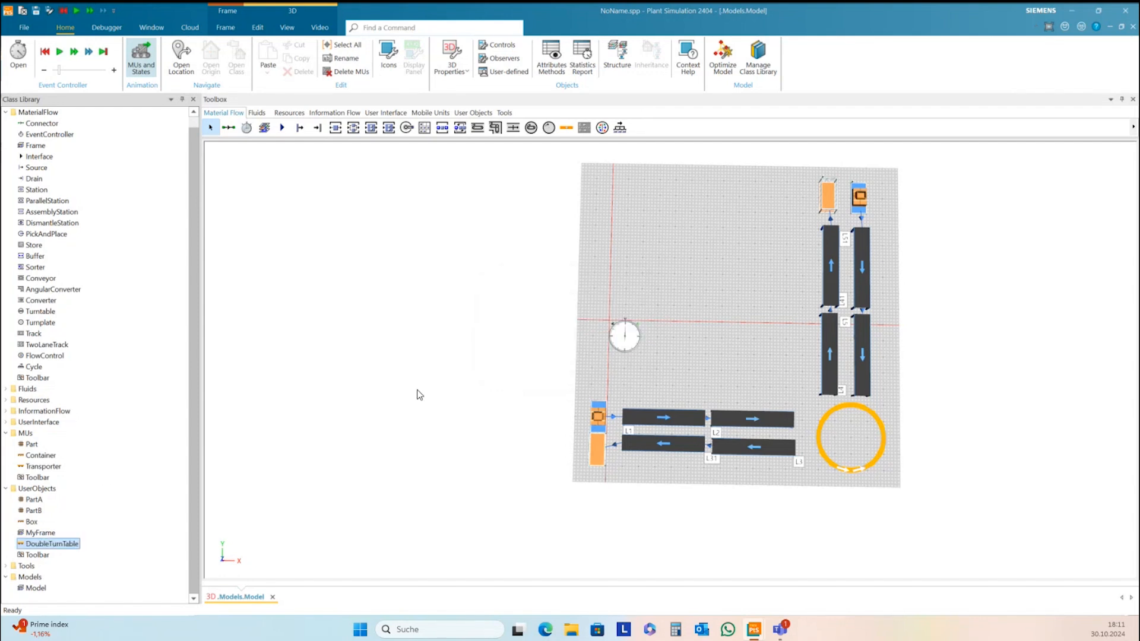
# Step: Open DoubleTurnTable in 3D and delete all graphics of the default vehicle body
pyautogui.rightClick(64, 545)
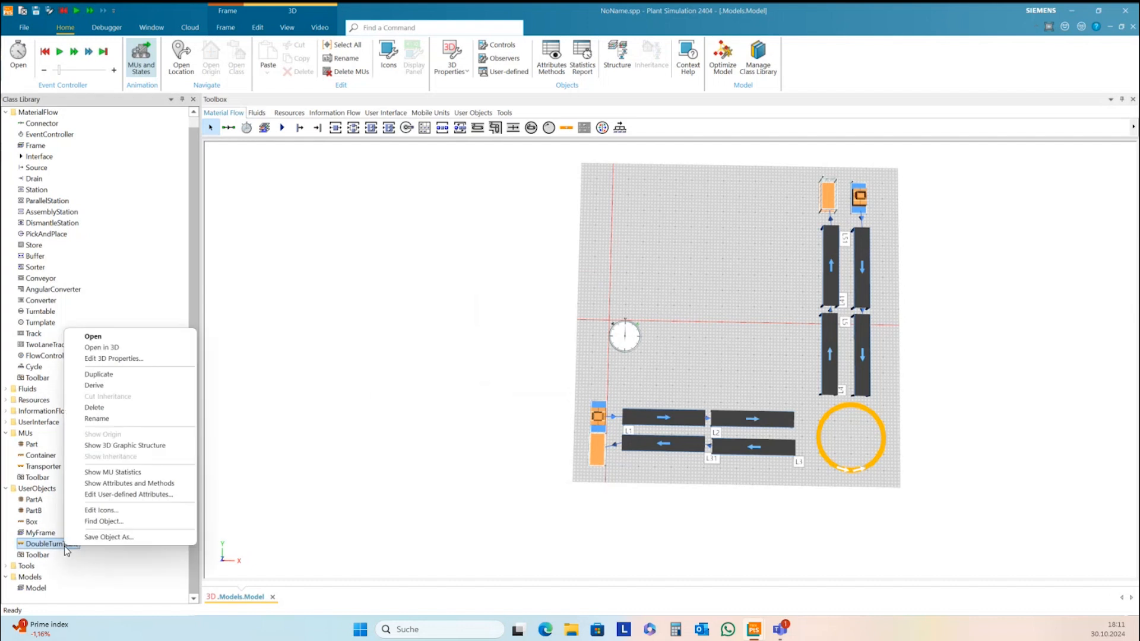
pyautogui.click(132, 348)
pyautogui.rightClick(733, 561)
pyautogui.click(679, 533)
pyautogui.moveTo(754, 518); pyautogui.dragTo(730, 527)
pyautogui.scroll(-5, 730, 526)
pyautogui.moveTo(513, 272); pyautogui.dragTo(942, 524)
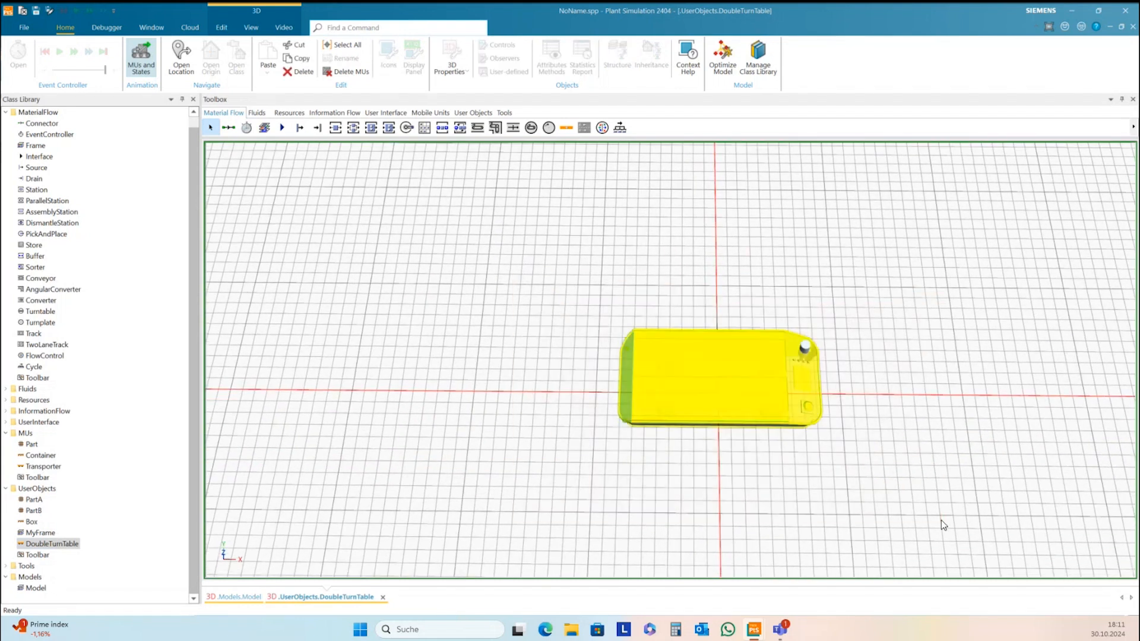
pyautogui.press('Delete')
pyautogui.click(513, 314)
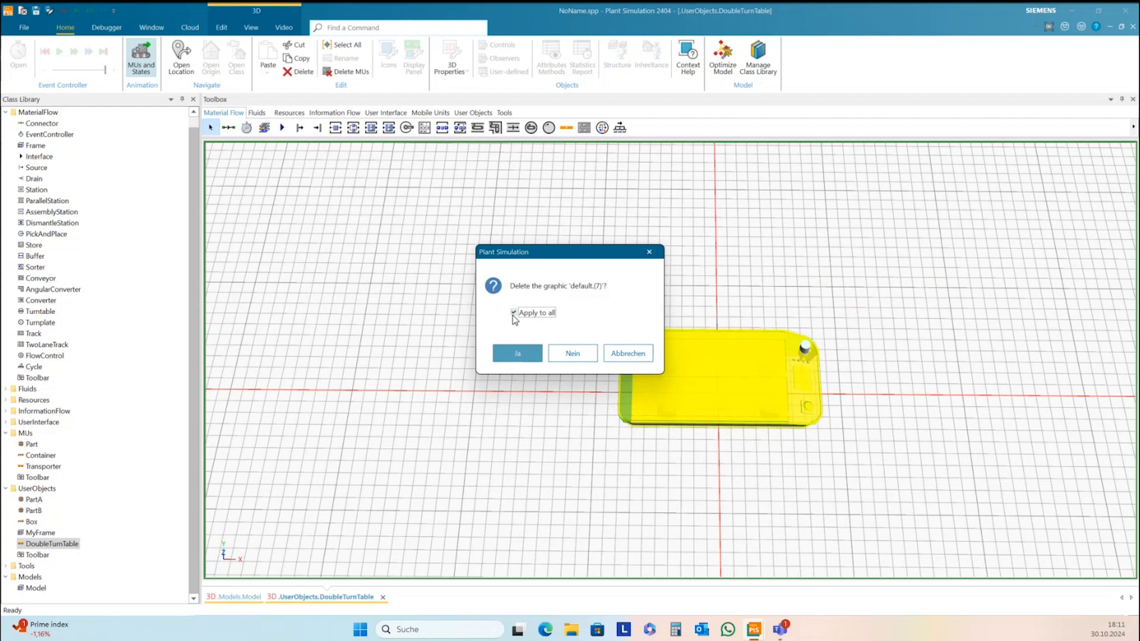
pyautogui.click(521, 357)
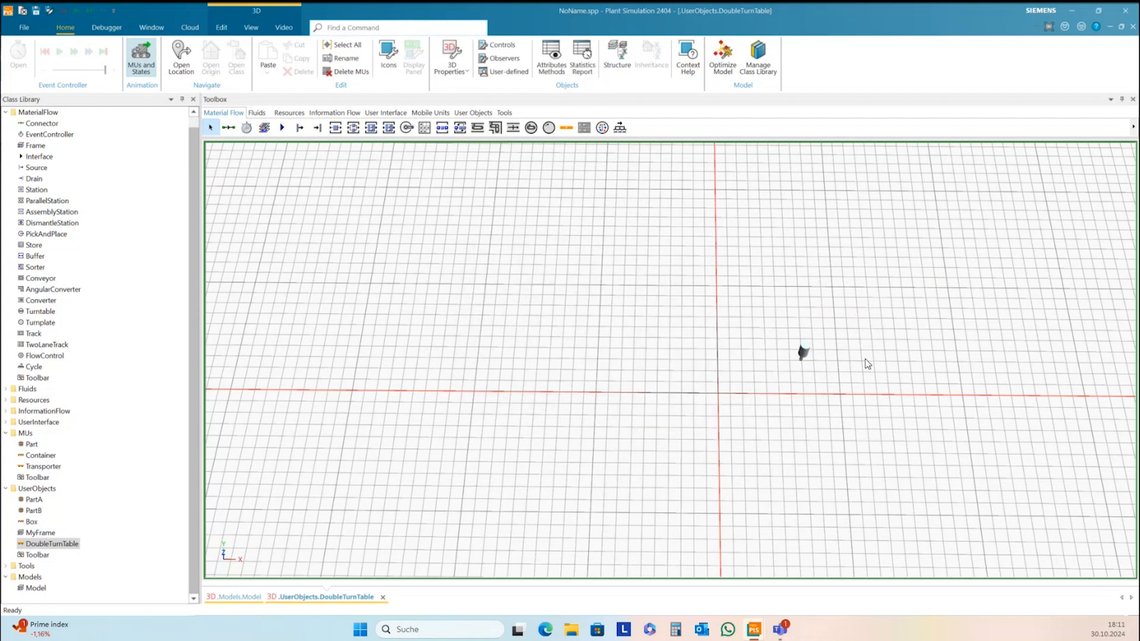
# Step: Set the state graphic orientation to (Off) in the 3D properties of DoubleTurnTable
pyautogui.rightClick(818, 291)
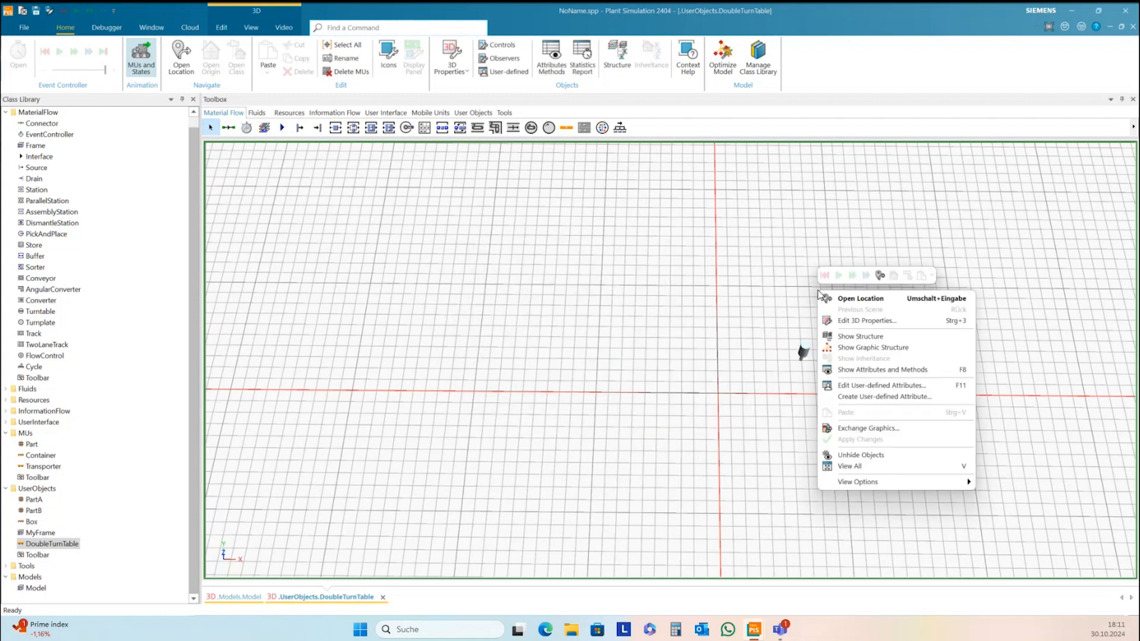
pyautogui.click(894, 324)
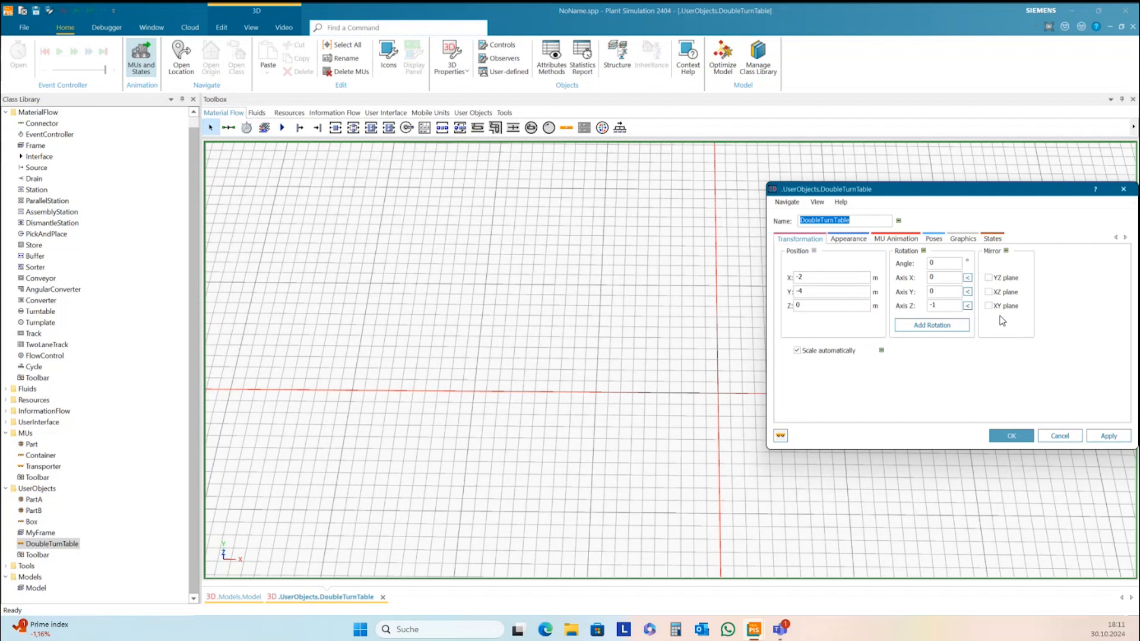
pyautogui.click(992, 238)
pyautogui.click(854, 263)
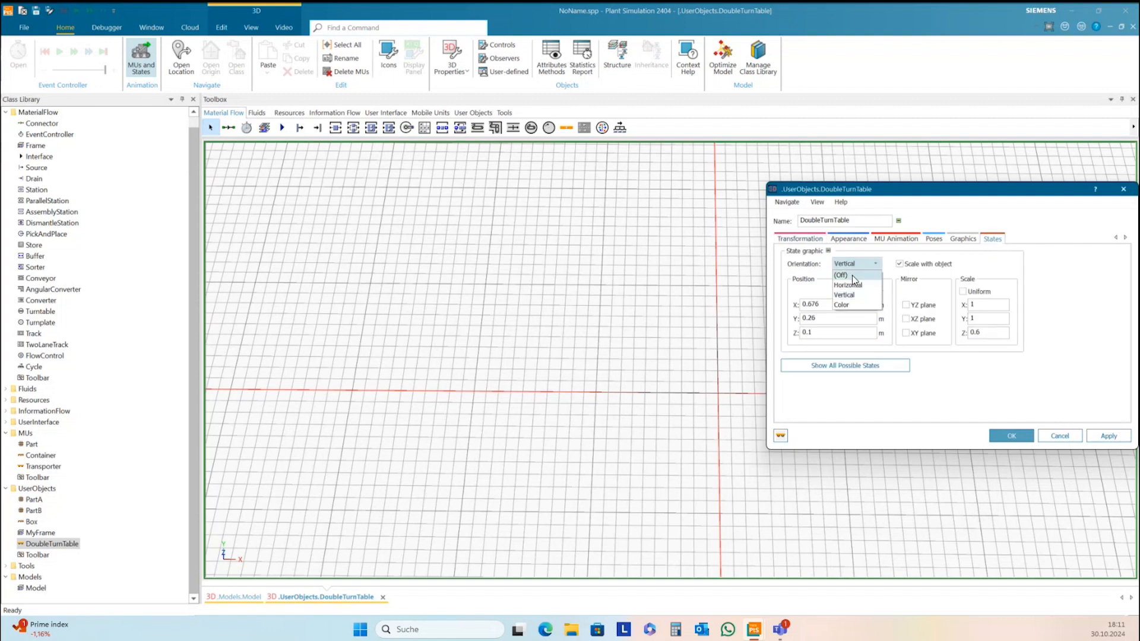
pyautogui.click(853, 276)
pyautogui.click(1108, 436)
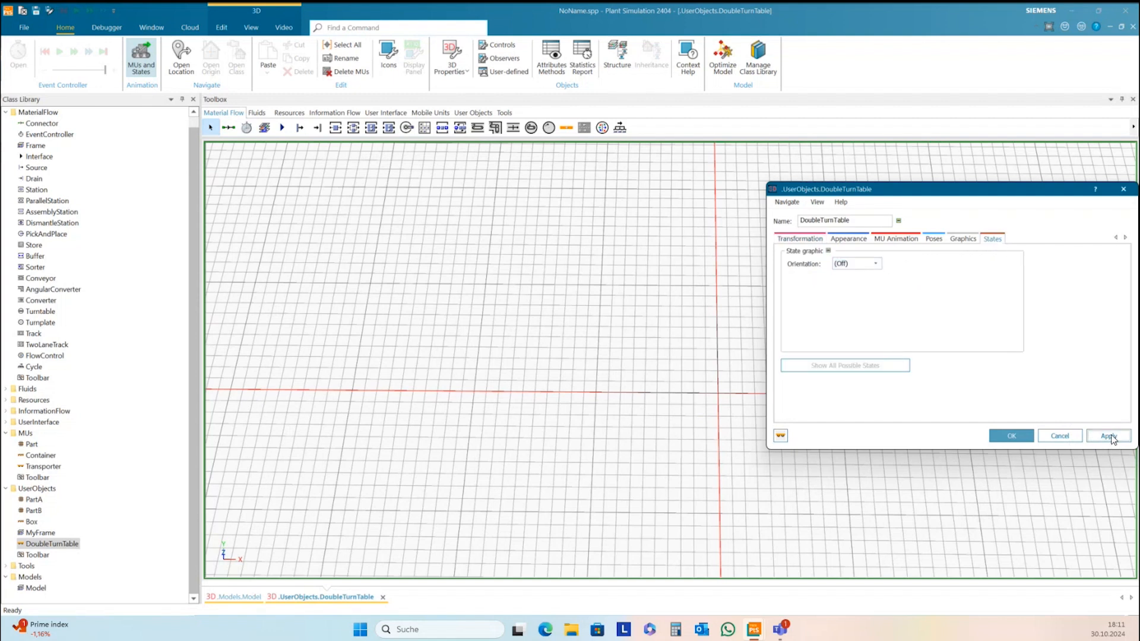
pyautogui.click(991, 437)
# Step: Insert a cylinder with a 2 m radius and 0.1 m height into DoubleTurnTable, placed at about X 0, Y 2 m
pyautogui.scroll(-3, 789, 382)
pyautogui.moveTo(786, 363); pyautogui.dragTo(783, 388)
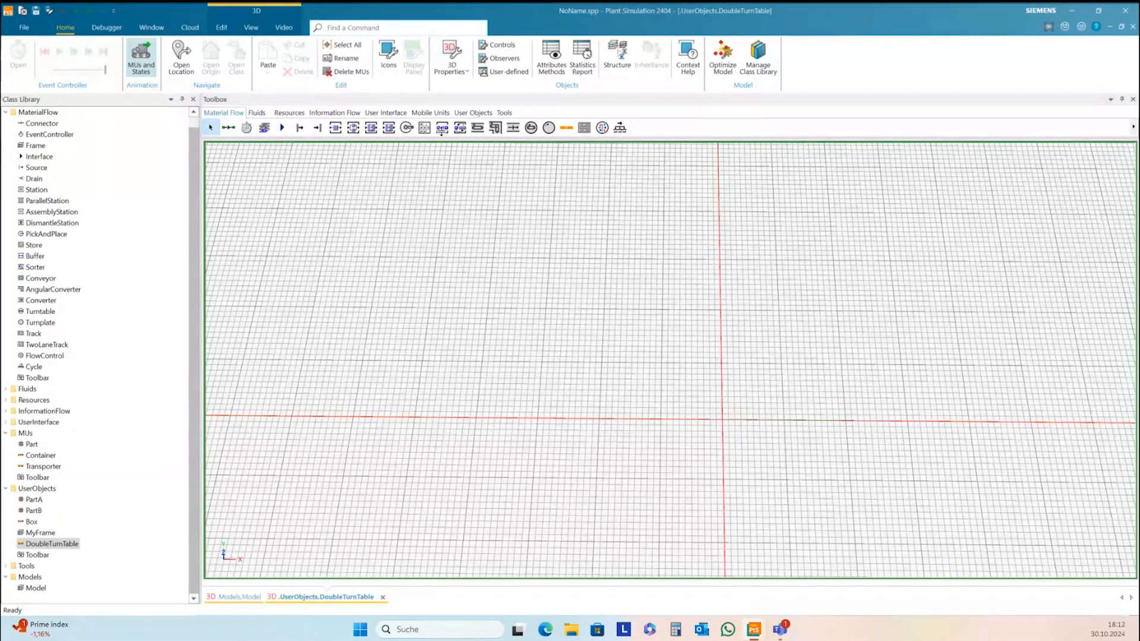
pyautogui.click(261, 12)
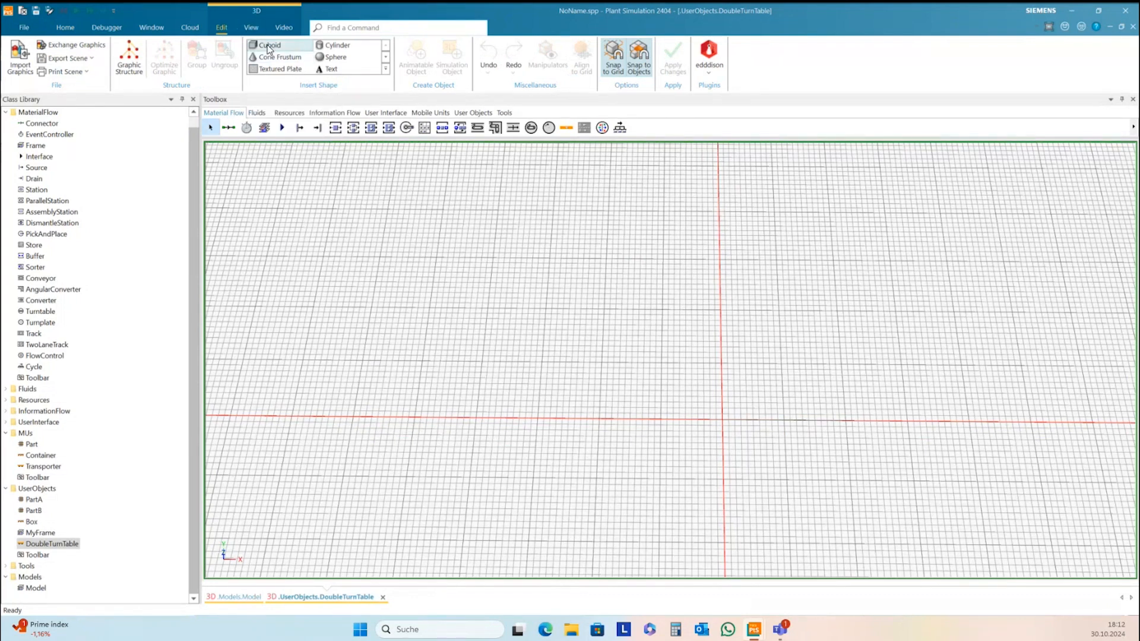
pyautogui.click(334, 51)
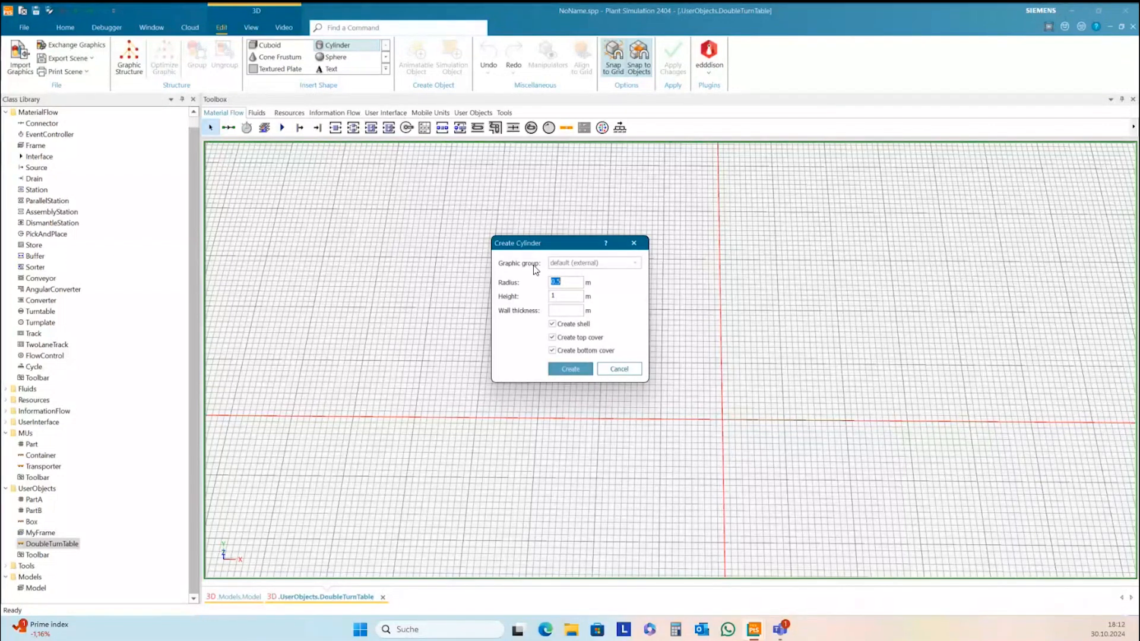
pyautogui.write('2')
pyautogui.moveTo(565, 299); pyautogui.dragTo(547, 300)
pyautogui.press('BackSpace')
pyautogui.hotkey('ctrl', 'z')
pyautogui.write('0.1')
pyautogui.click(569, 369)
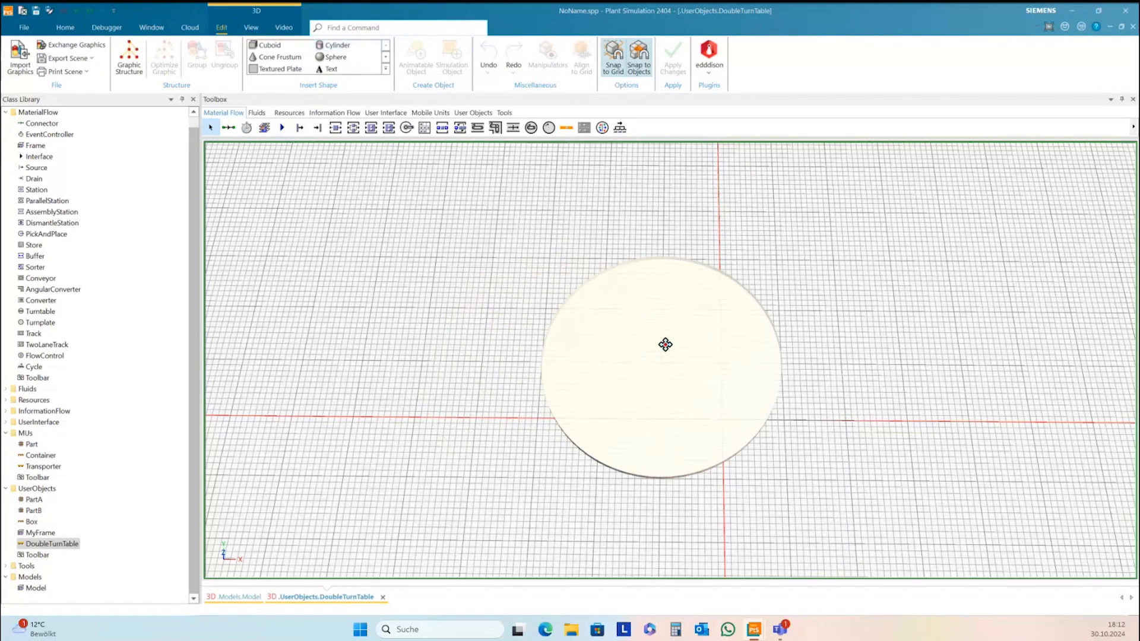
pyautogui.click(723, 303)
pyautogui.click(908, 344)
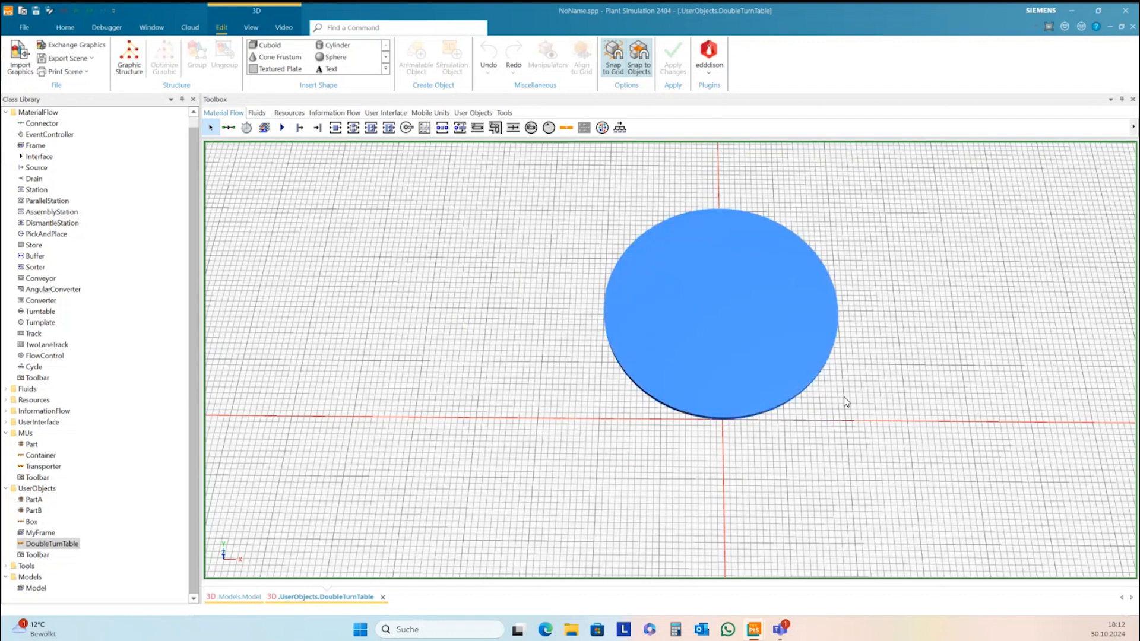
# Step: Check the position and rotation of the cylinder in its 3D properties
pyautogui.moveTo(764, 478); pyautogui.dragTo(762, 495)
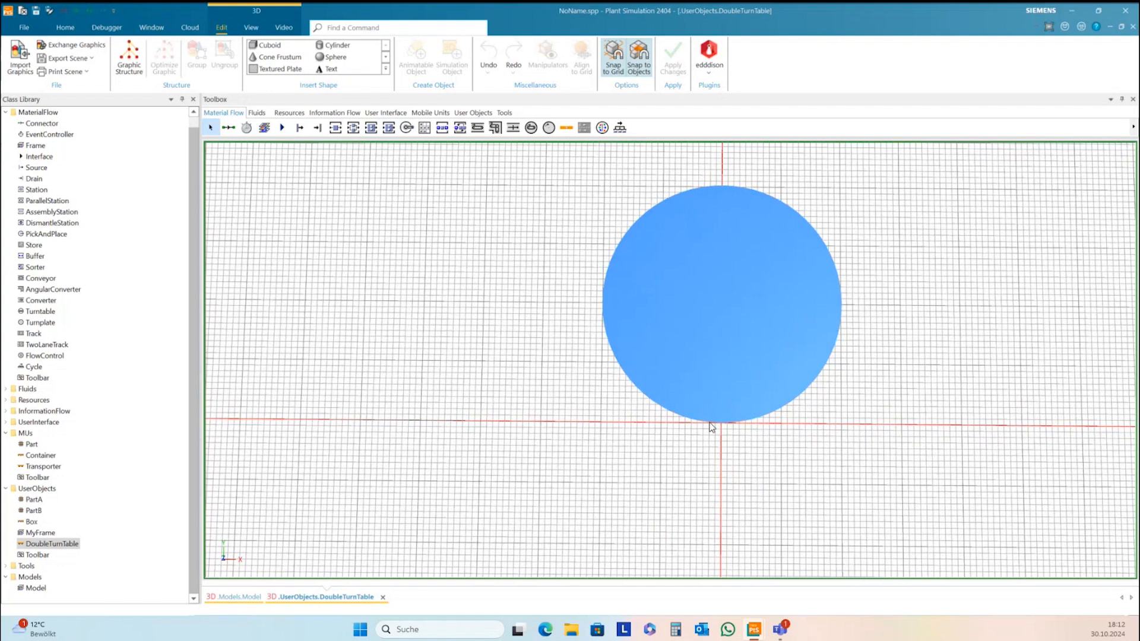
pyautogui.rightClick(725, 336)
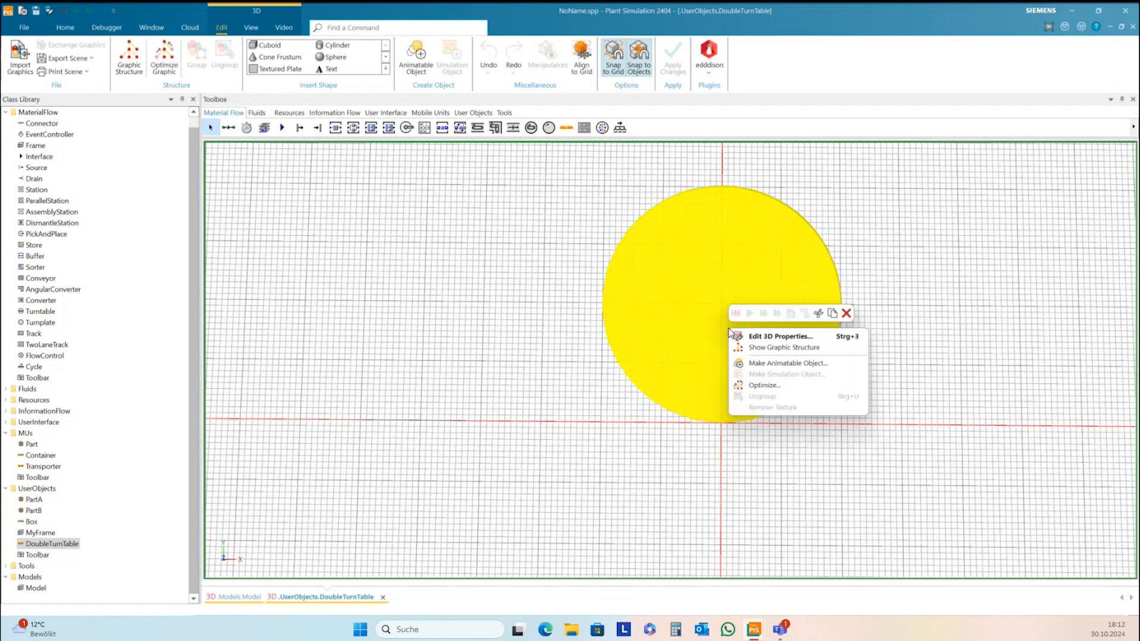
pyautogui.click(778, 336)
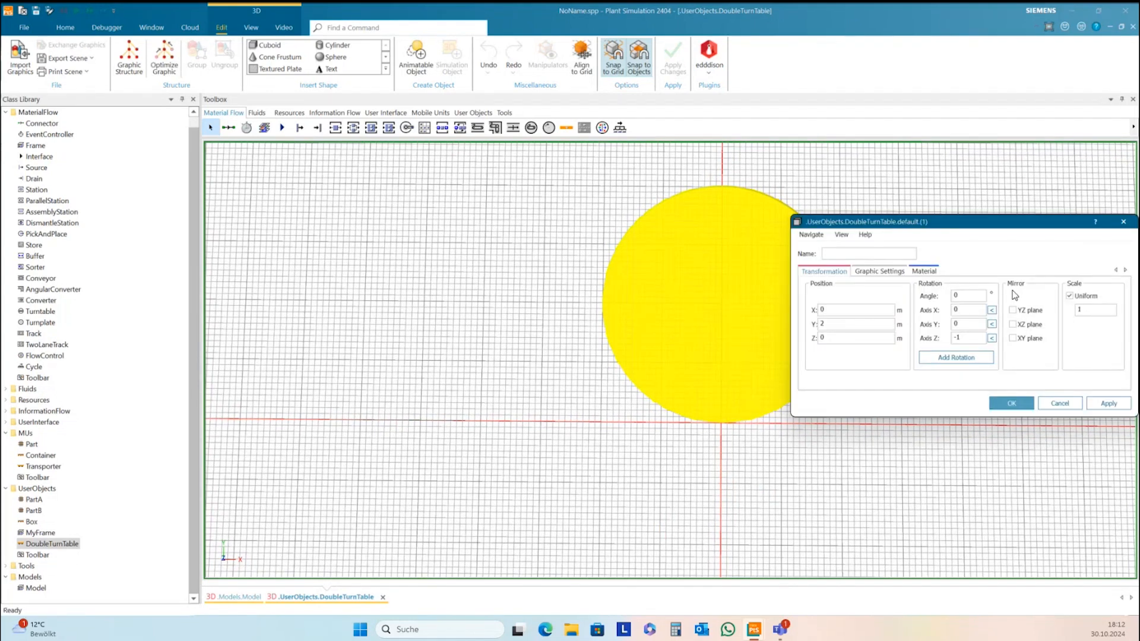
pyautogui.moveTo(935, 230); pyautogui.dragTo(1007, 199)
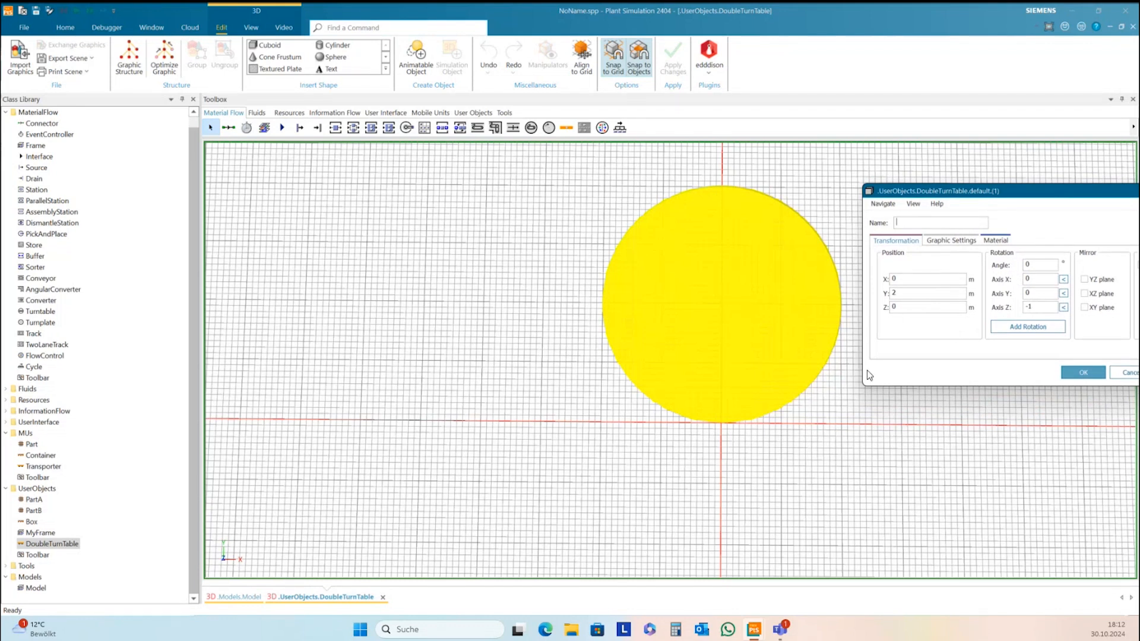
pyautogui.click(1084, 373)
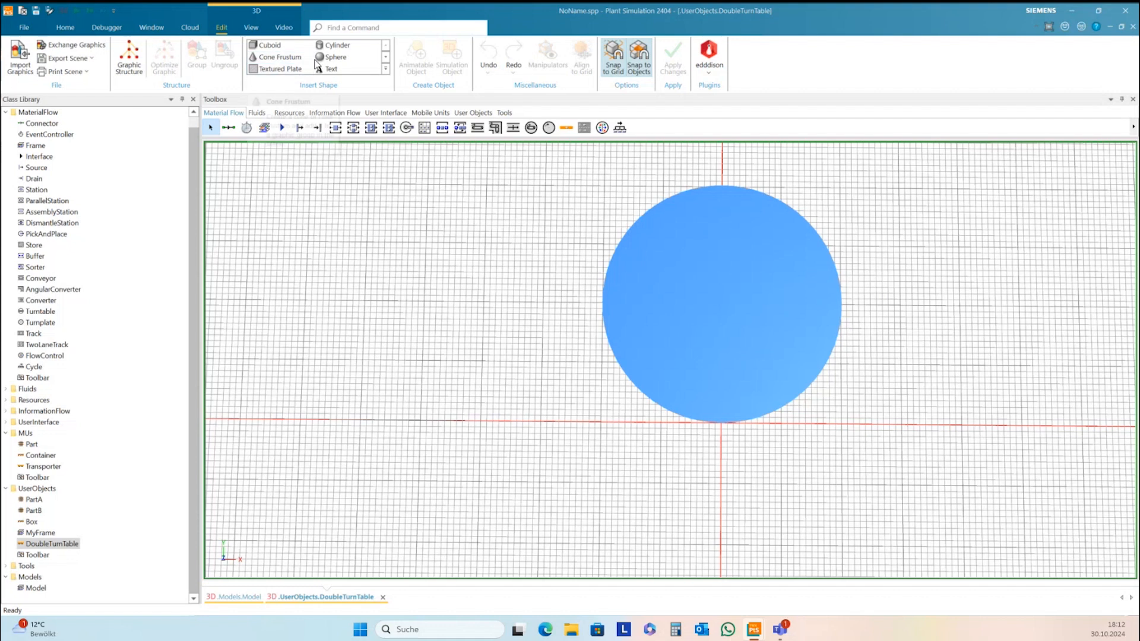
# Step: Insert a small sphere on the disc of DoubleTurnTable, about halfway between its center and its edge along negative X, and close the 3D view
pyautogui.click(332, 57)
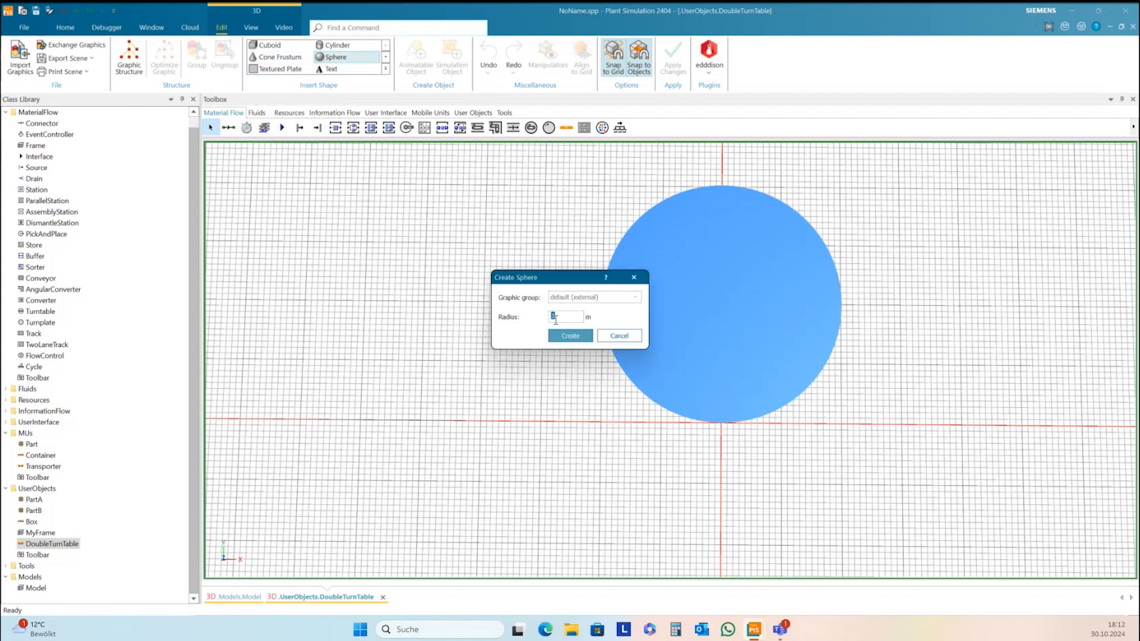
pyautogui.write('0')
pyautogui.click(557, 336)
pyautogui.click(662, 302)
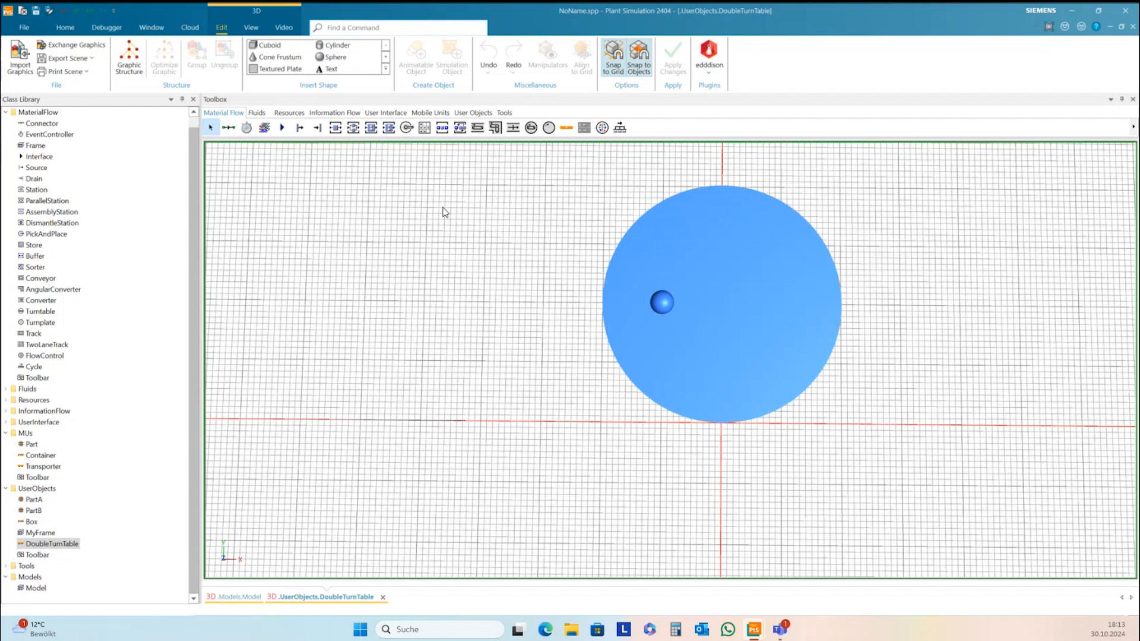
pyautogui.click(1131, 26)
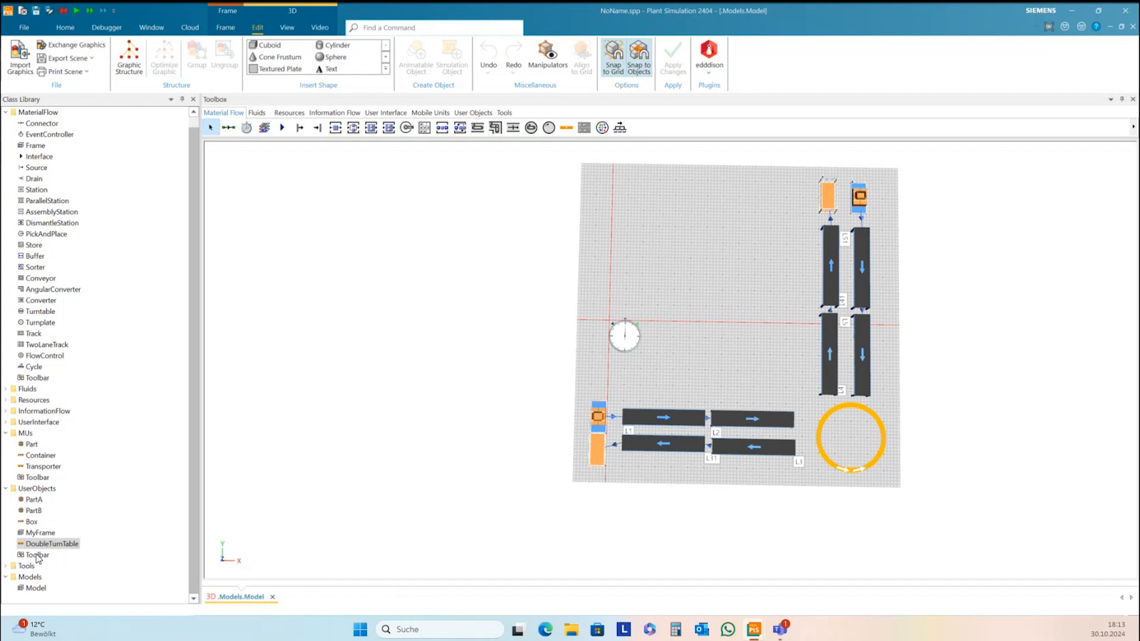
# Step: Place a DoubleTurnTable on the circular Track in the Model and calculate the dimensions of its class from the 3D graphics
pyautogui.moveTo(31, 547); pyautogui.dragTo(839, 469)
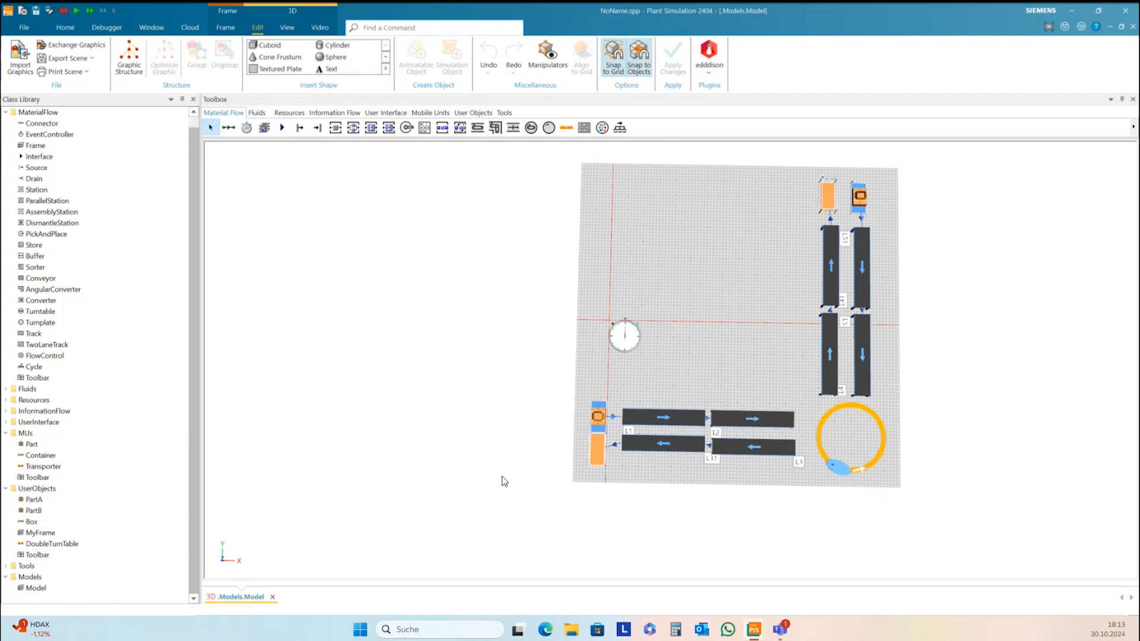
pyautogui.click(59, 545)
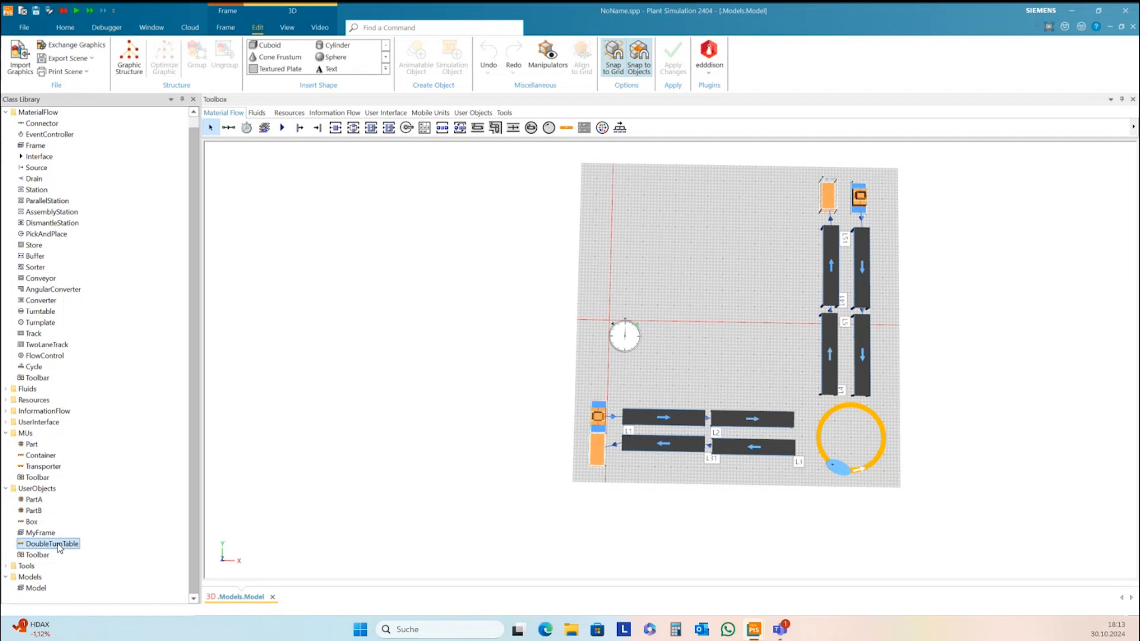
pyautogui.doubleClick(59, 545)
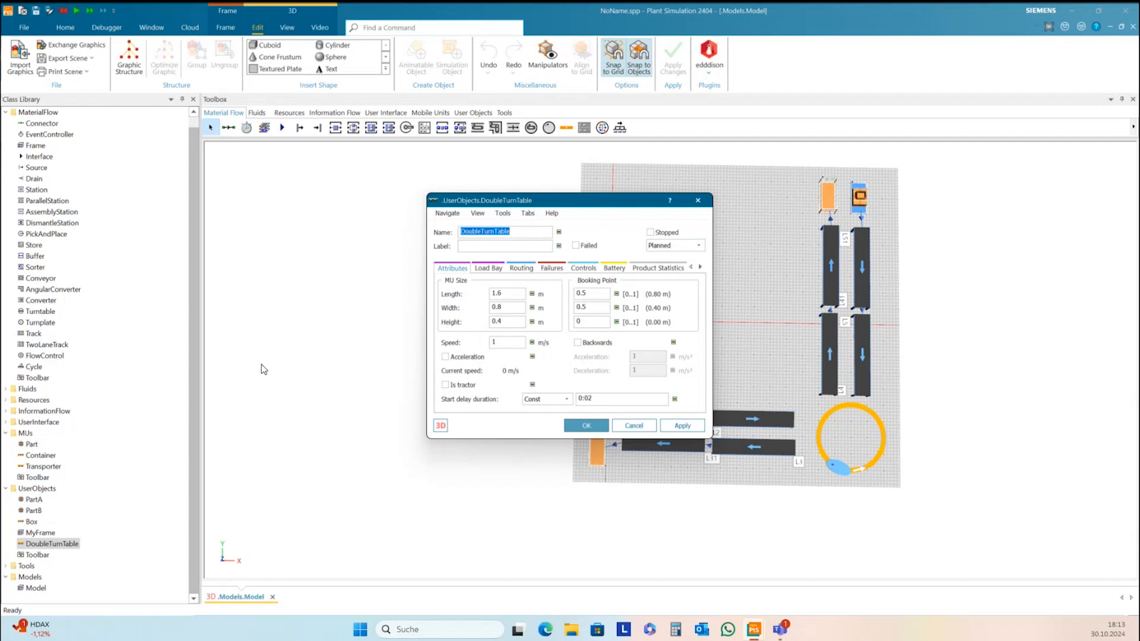
pyautogui.click(504, 214)
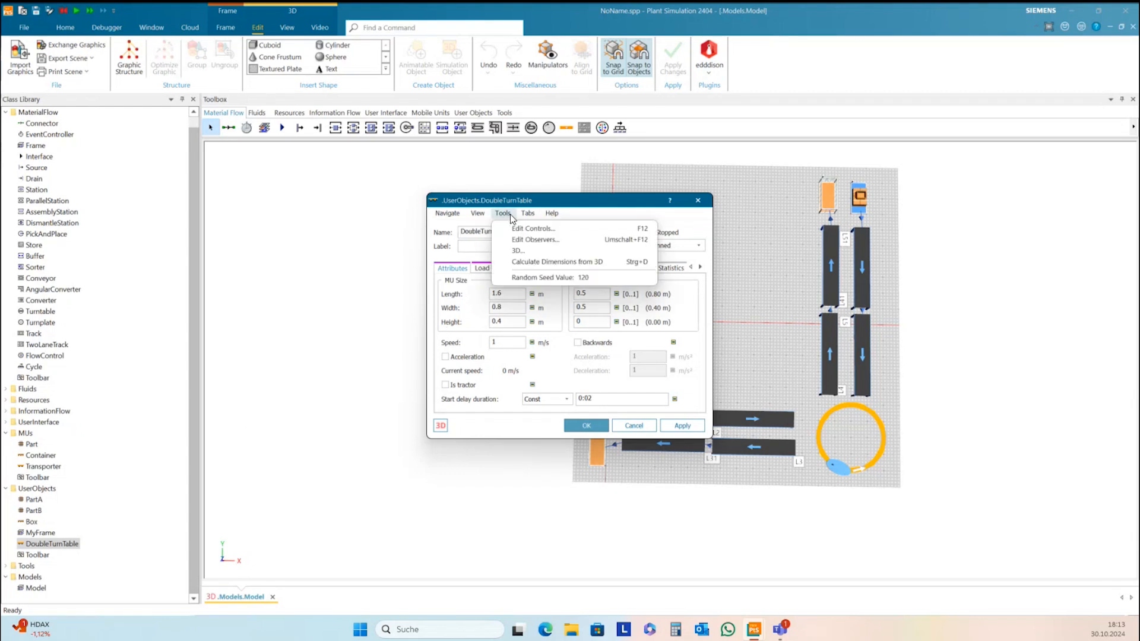
pyautogui.click(526, 264)
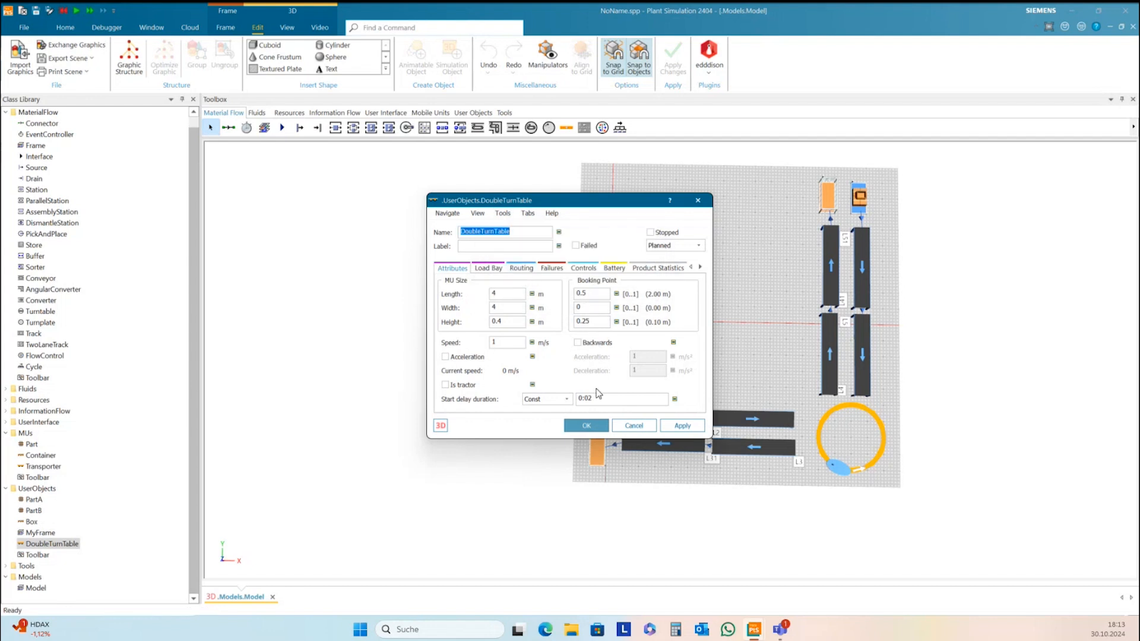
pyautogui.click(679, 430)
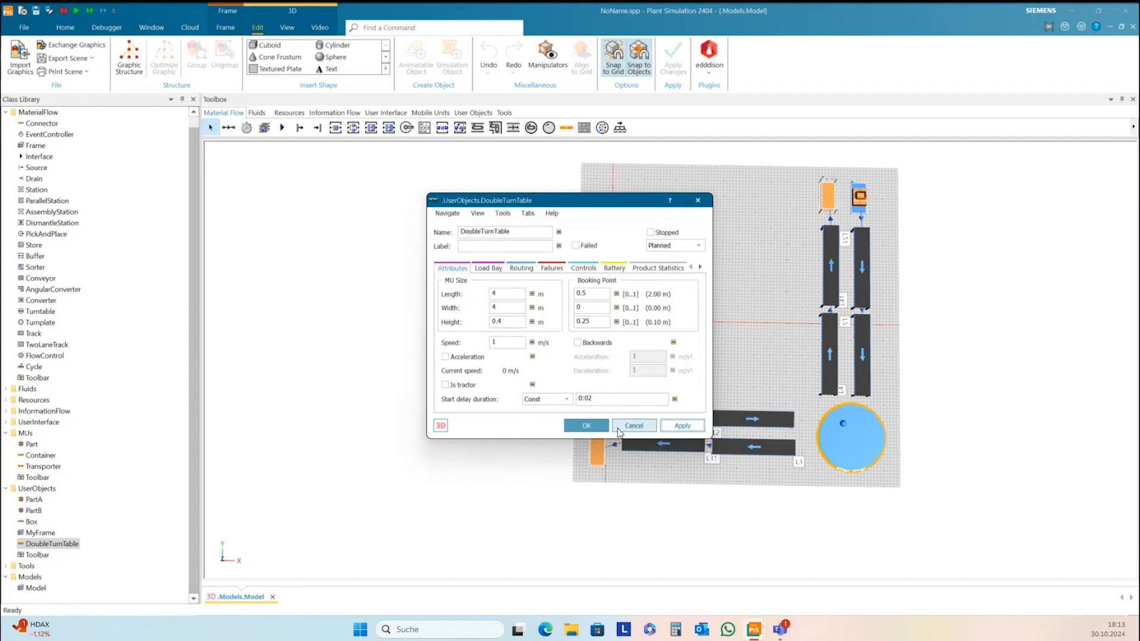
pyautogui.click(587, 426)
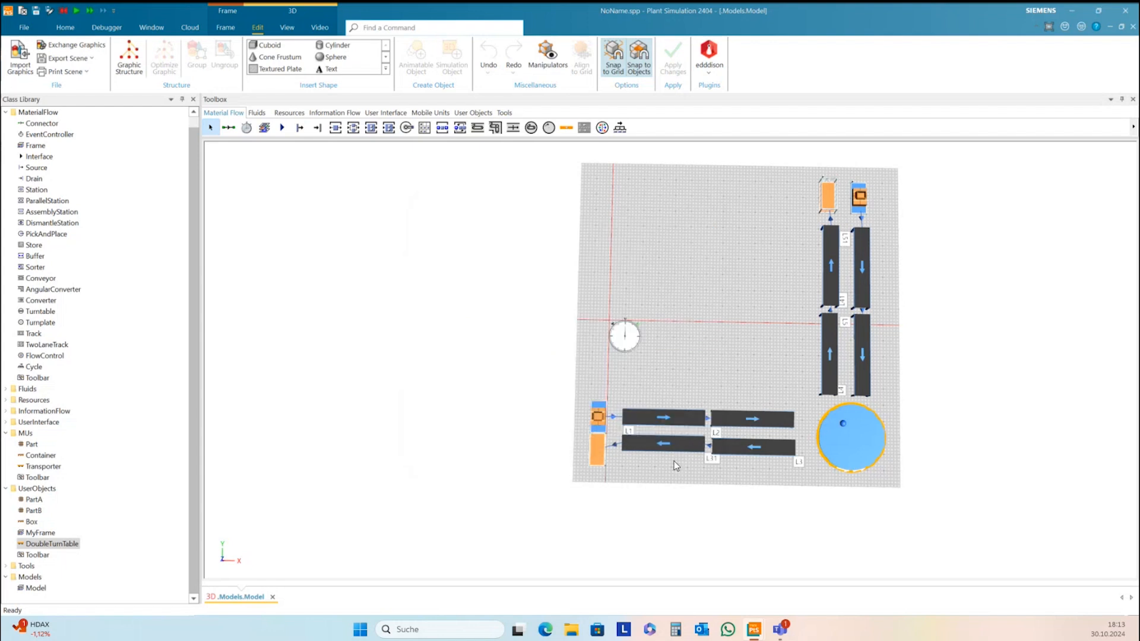
# Step: Run the simulation at real-time factors 0.6 and 7.5 to examine the motion of DoubleTurnTable on the Track, and close the EventController
pyautogui.scroll(2, 834, 491)
pyautogui.scroll(1, 831, 486)
pyautogui.moveTo(863, 478); pyautogui.dragTo(821, 472)
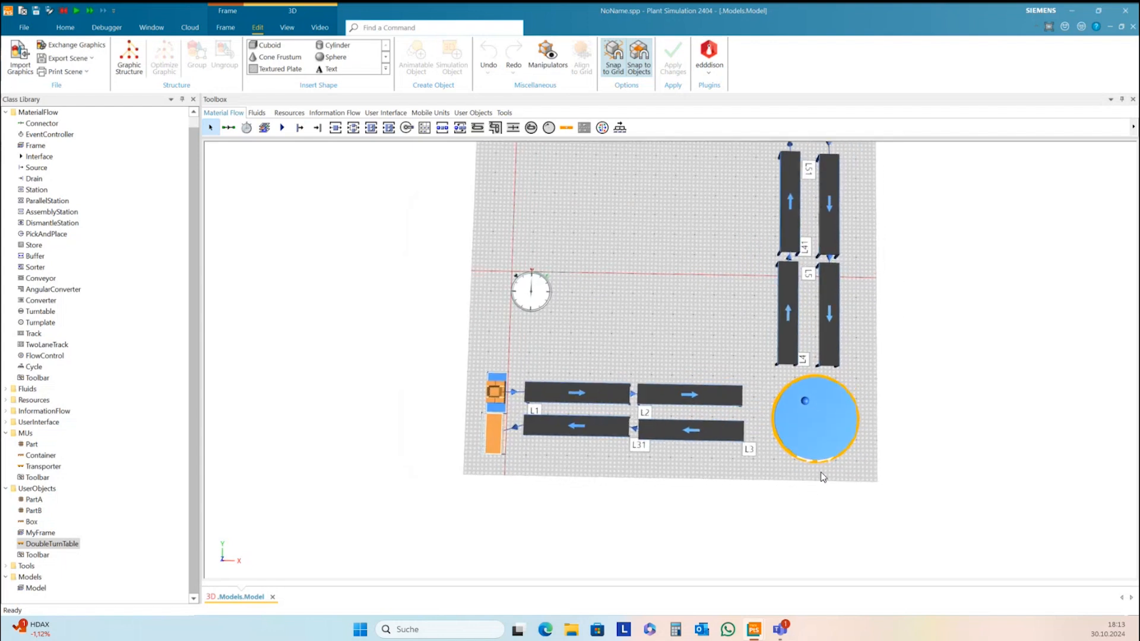
pyautogui.doubleClick(551, 294)
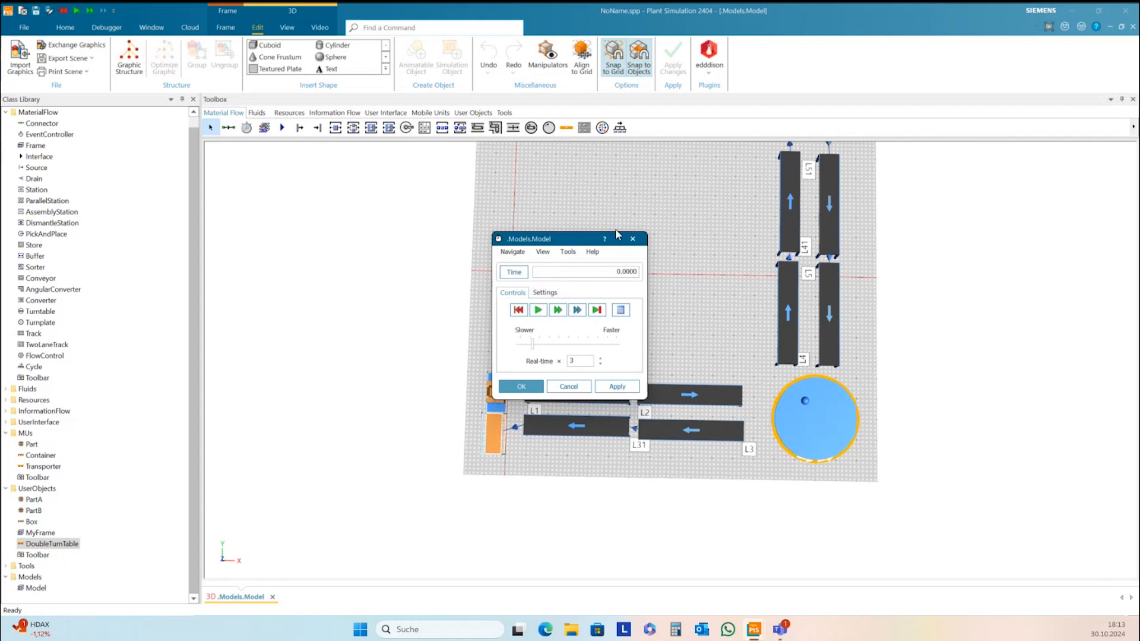
pyautogui.moveTo(577, 241); pyautogui.dragTo(535, 161)
pyautogui.moveTo(488, 265); pyautogui.dragTo(481, 265)
pyautogui.click(494, 231)
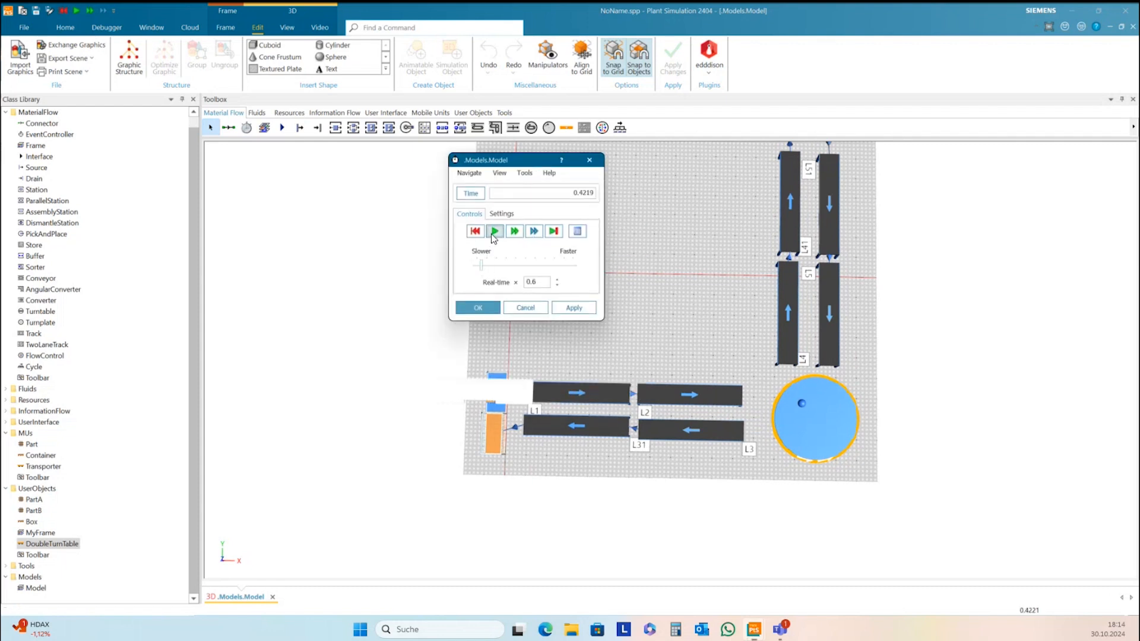
pyautogui.moveTo(481, 265); pyautogui.dragTo(496, 264)
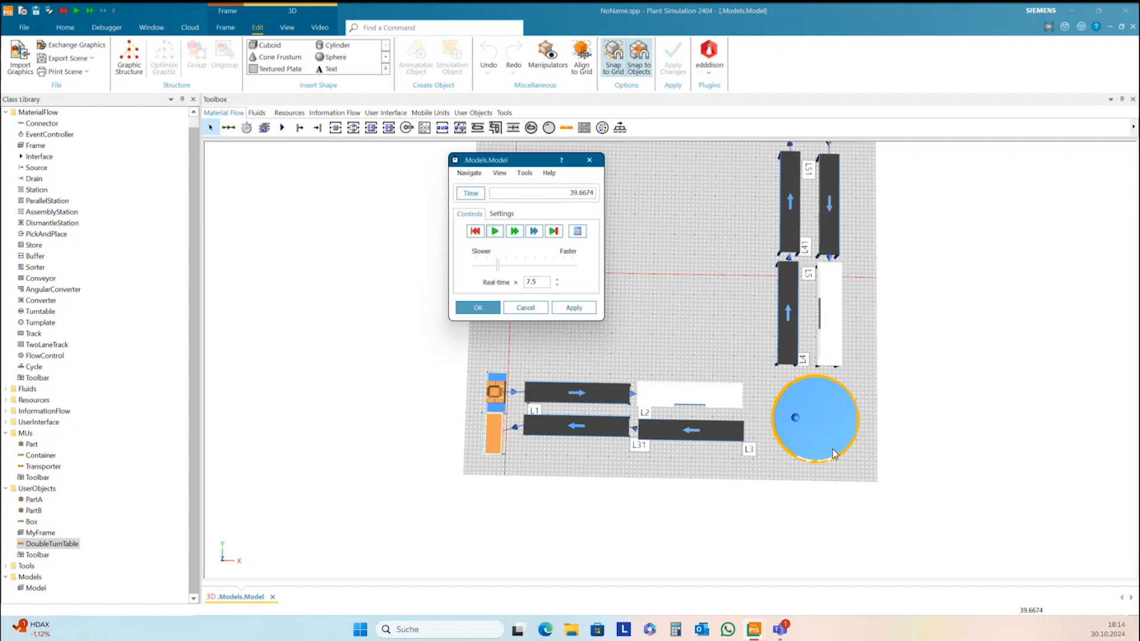
pyautogui.click(795, 419)
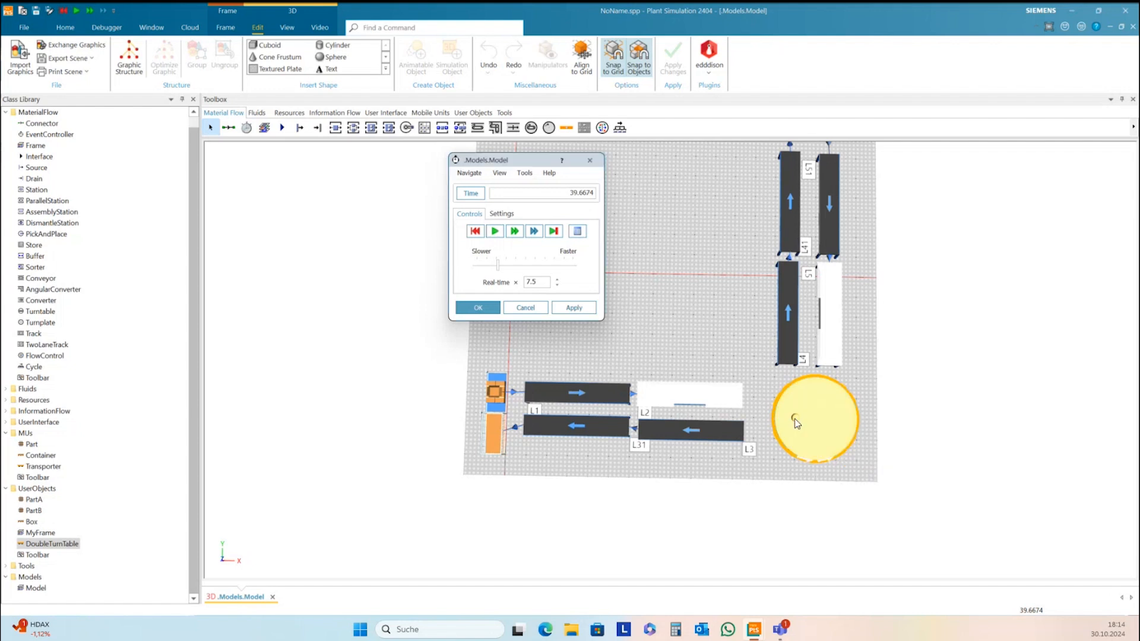
pyautogui.click(871, 428)
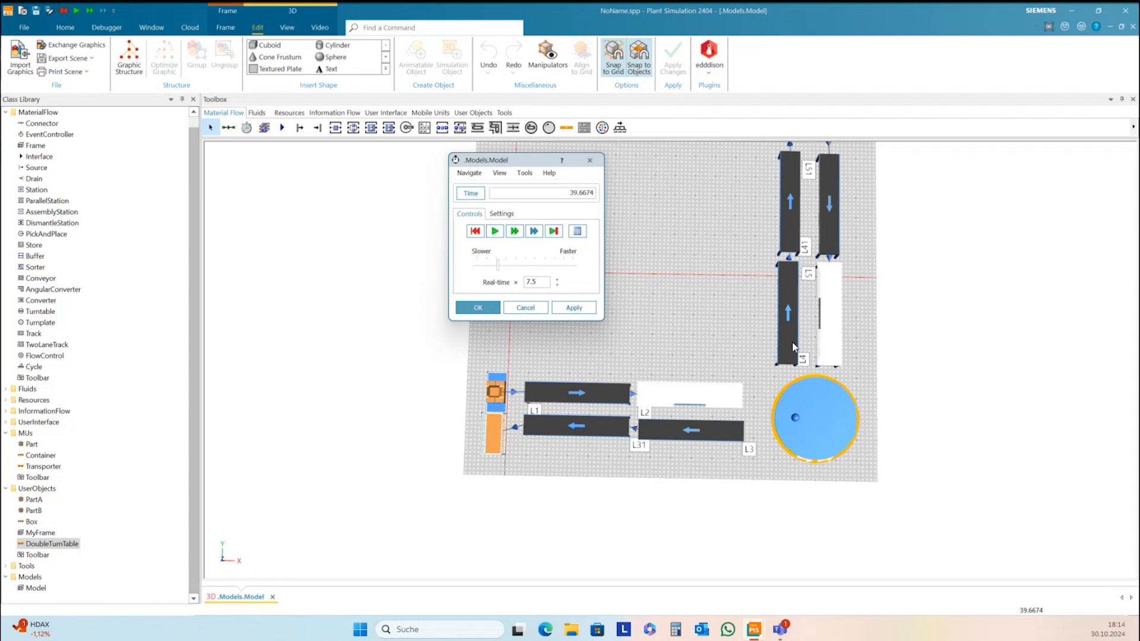
pyautogui.moveTo(700, 439)
pyautogui.moveTo(817, 430)
pyautogui.click(473, 307)
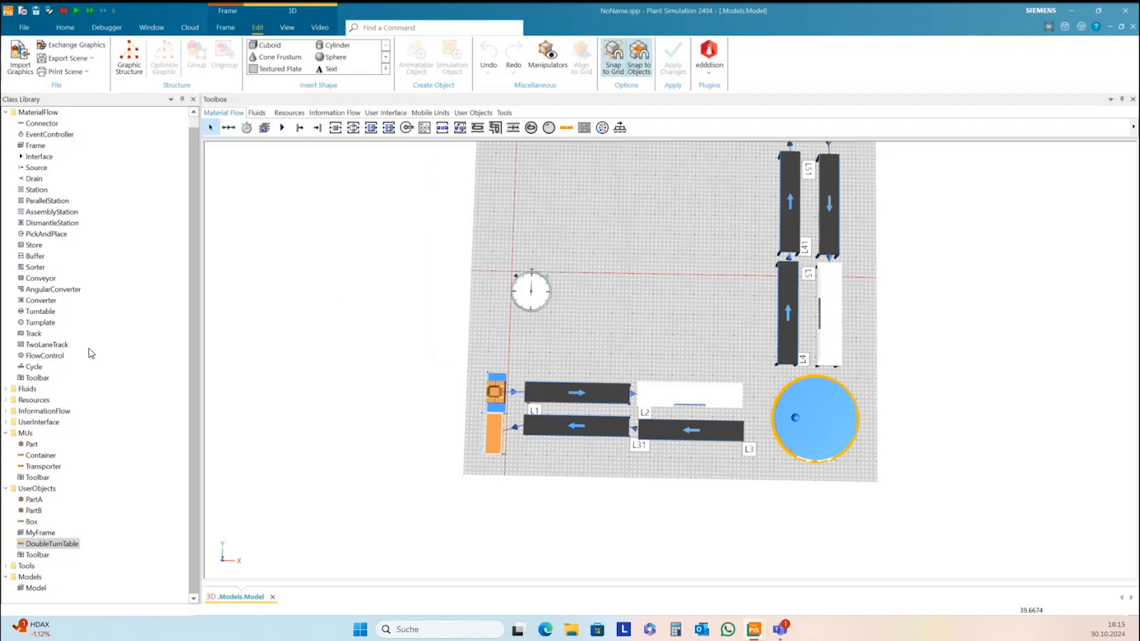
# Step: Duplicate the Transporter class from the MUs folder and place the copy in UserObjects
pyautogui.click(34, 469)
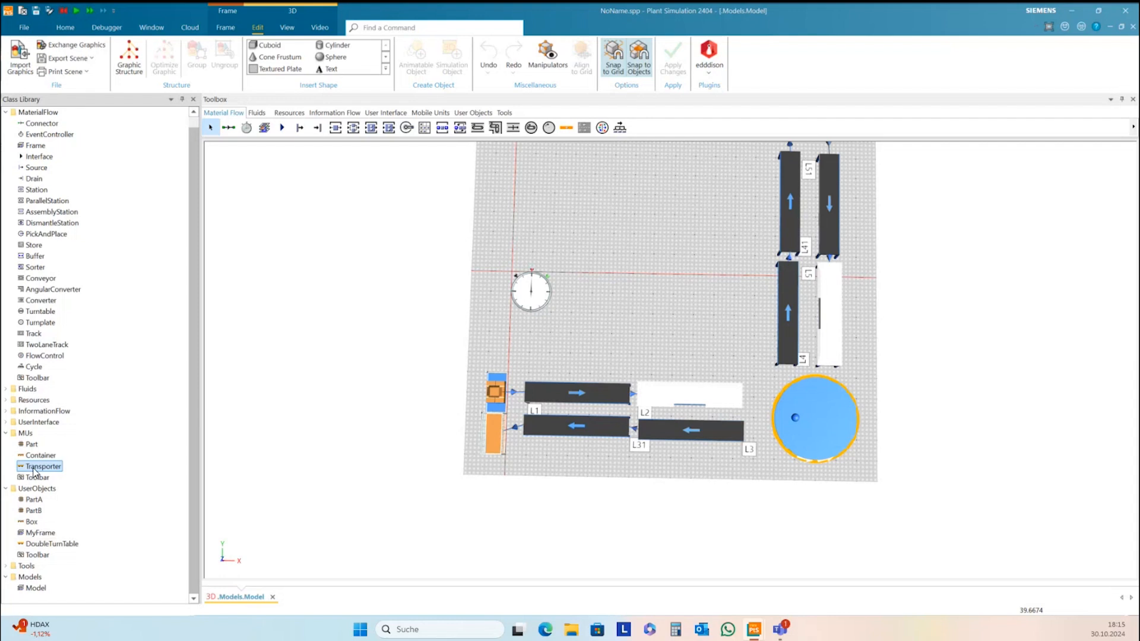
pyautogui.rightClick(35, 470)
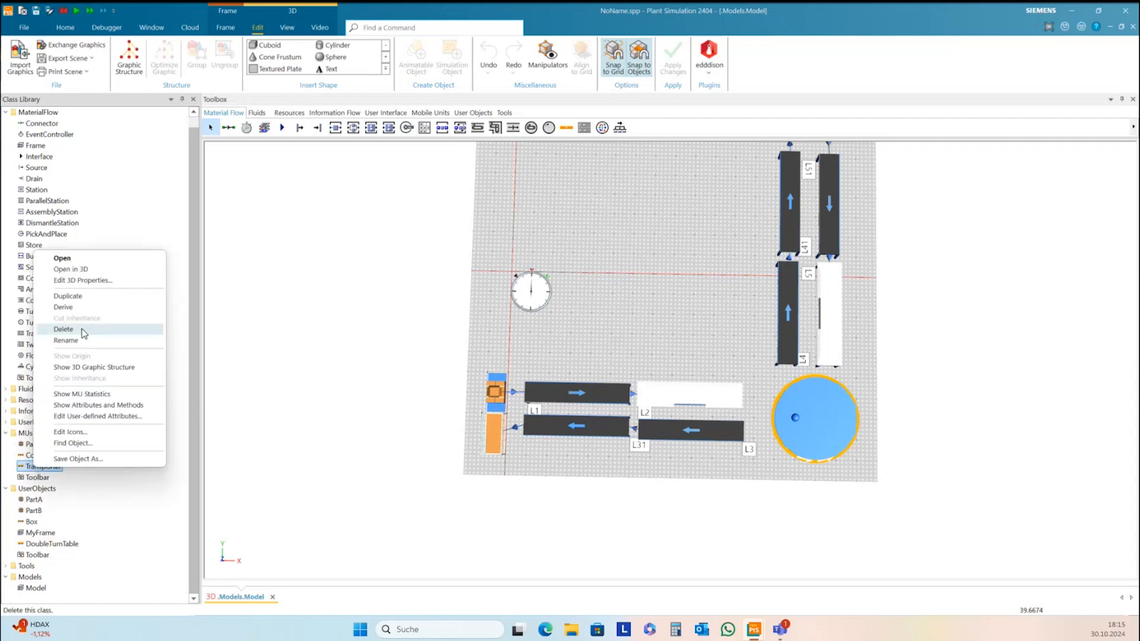
pyautogui.click(78, 297)
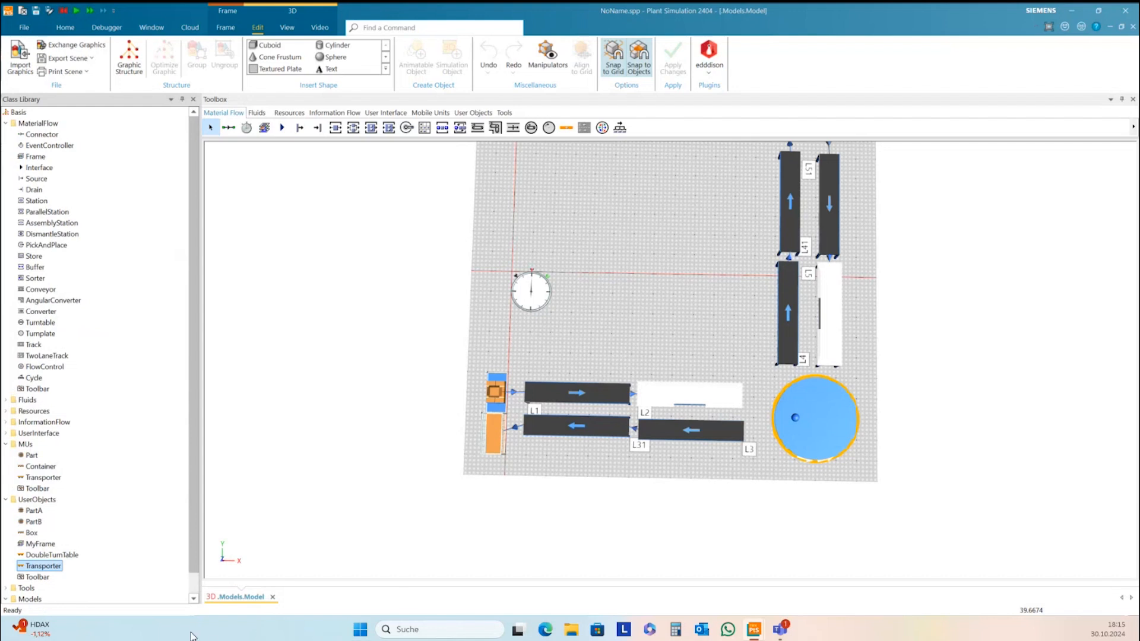
# Step: Rename the duplicated Transporter in UserObjects as DTT_Element
pyautogui.doubleClick(53, 566)
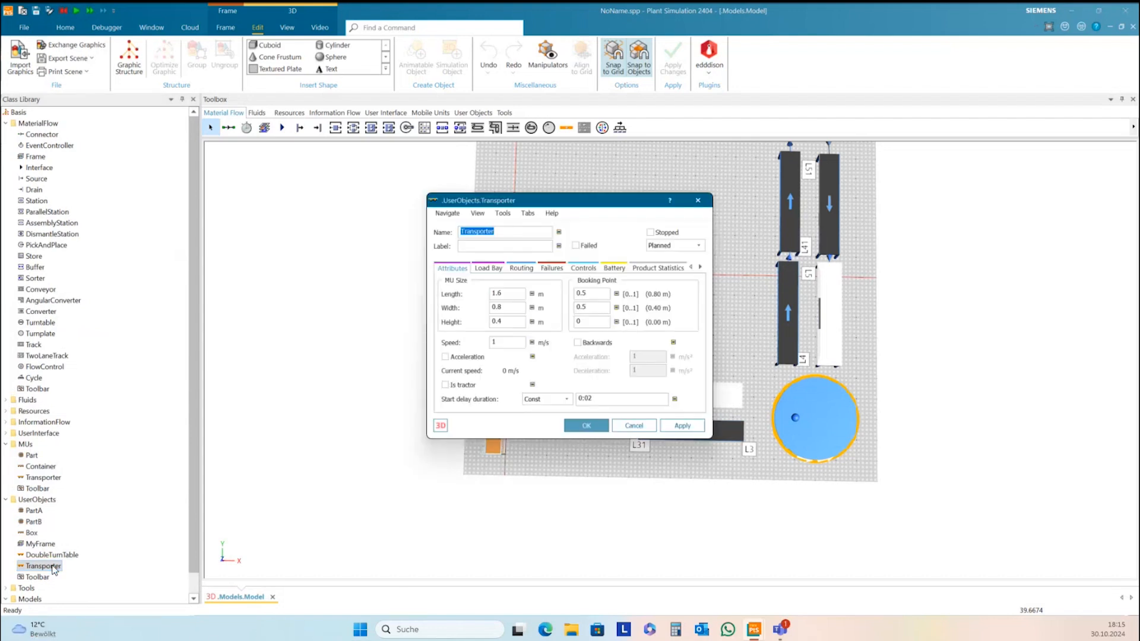
pyautogui.moveTo(514, 235); pyautogui.dragTo(444, 242)
pyautogui.write('D')
pyautogui.write('TTElement')
pyautogui.click(474, 232)
pyautogui.write('_')
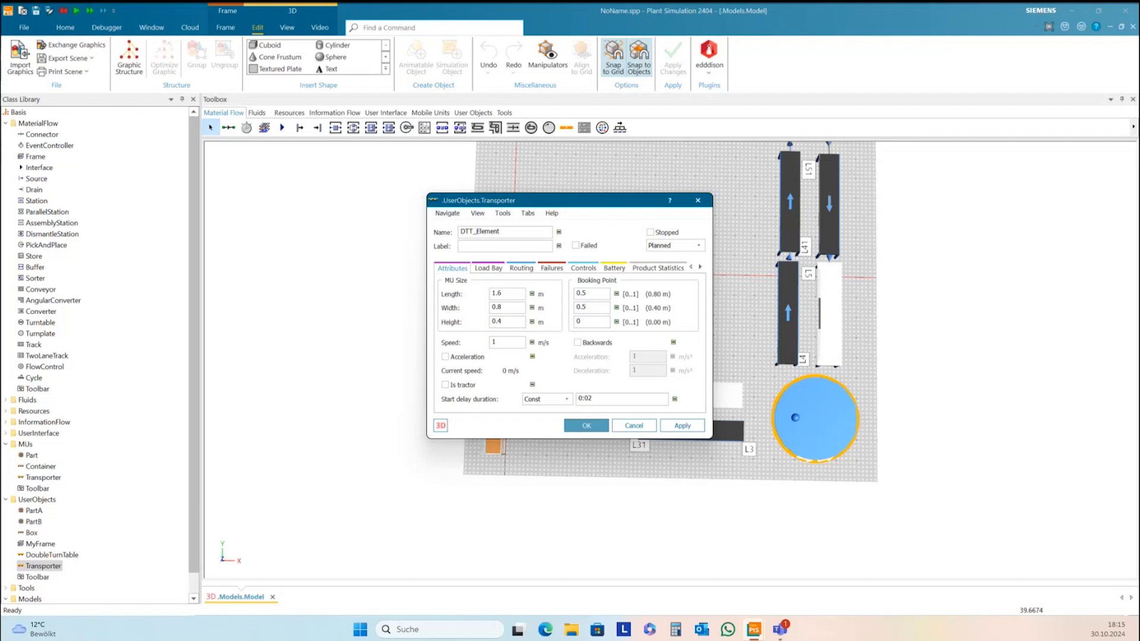
pyautogui.click(677, 426)
pyautogui.click(589, 430)
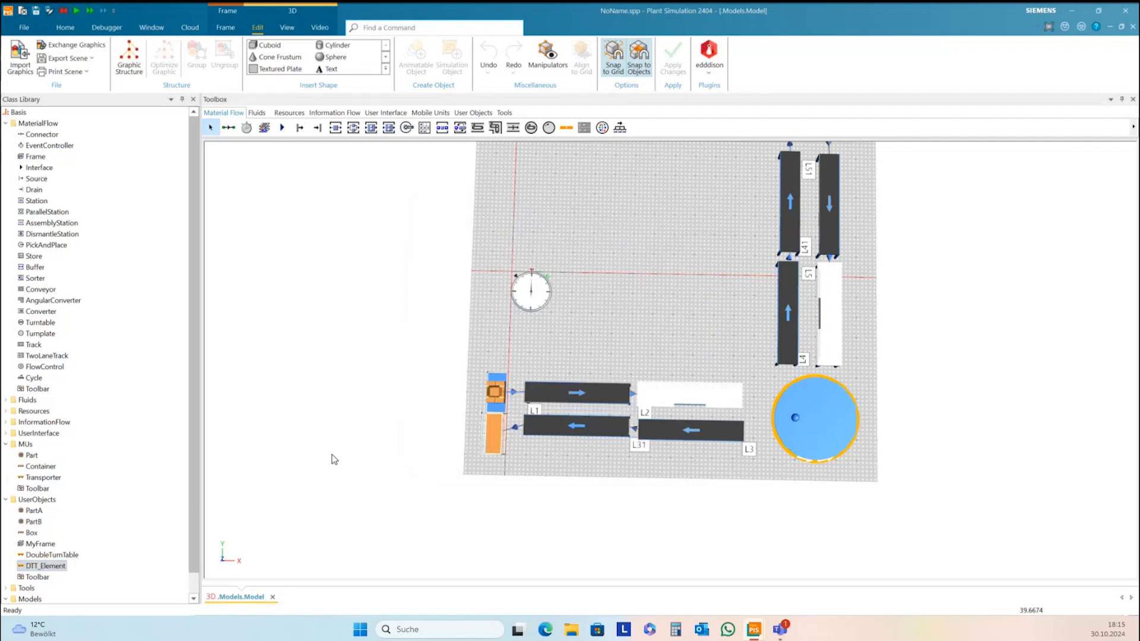
# Step: Set the load bay of DTT_Element to type Line with a length of 4 m and apply it
pyautogui.rightClick(52, 567)
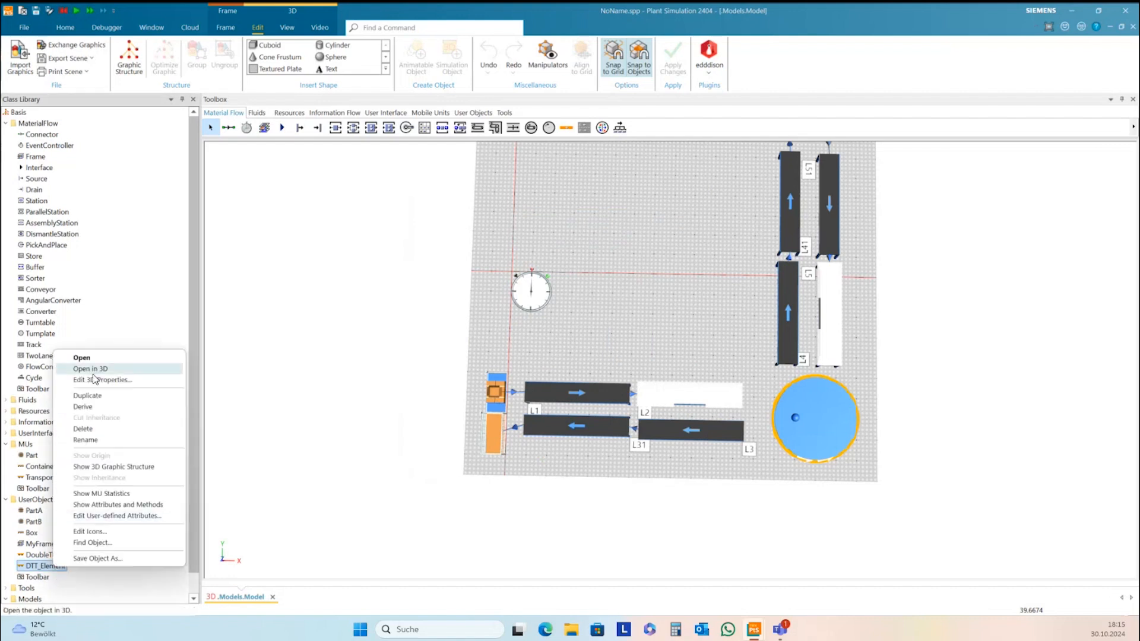
pyautogui.click(122, 583)
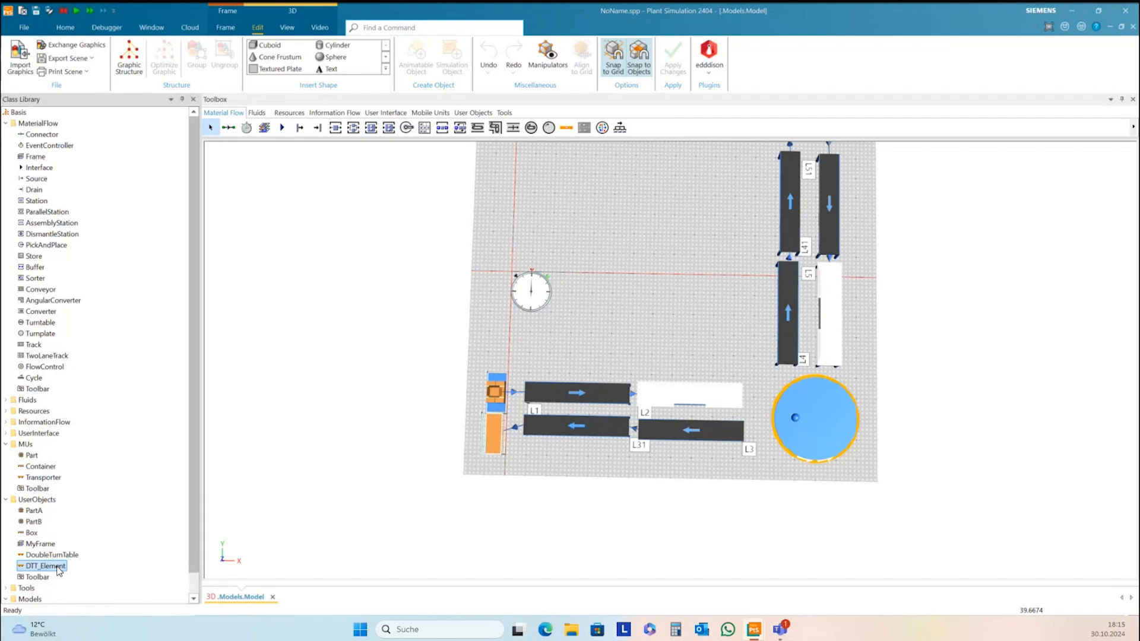
pyautogui.doubleClick(60, 567)
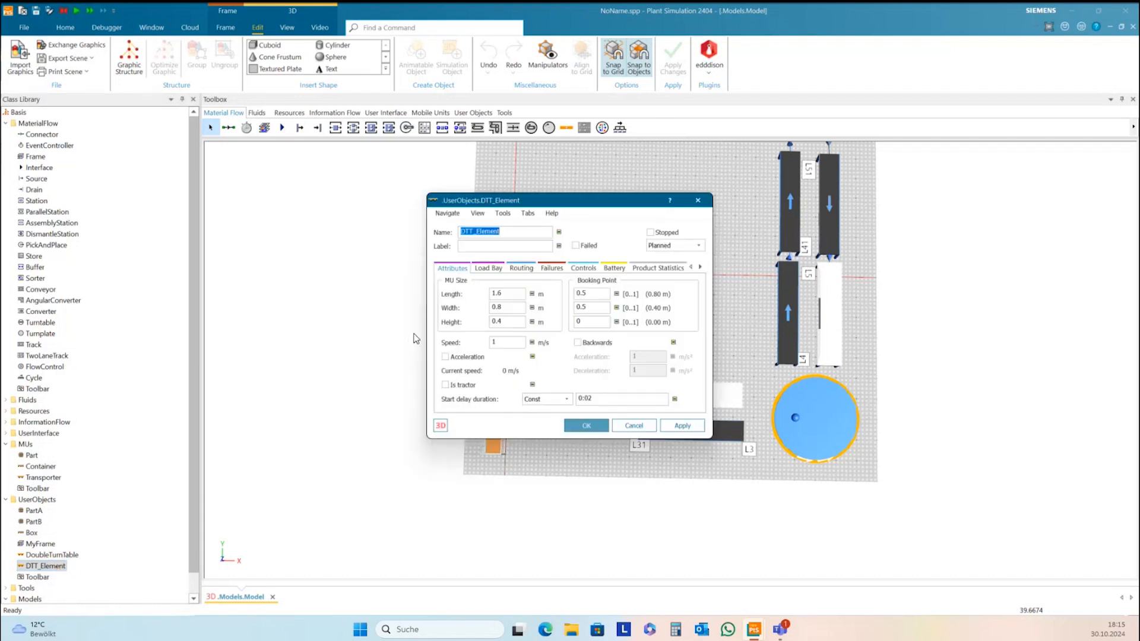
pyautogui.click(484, 268)
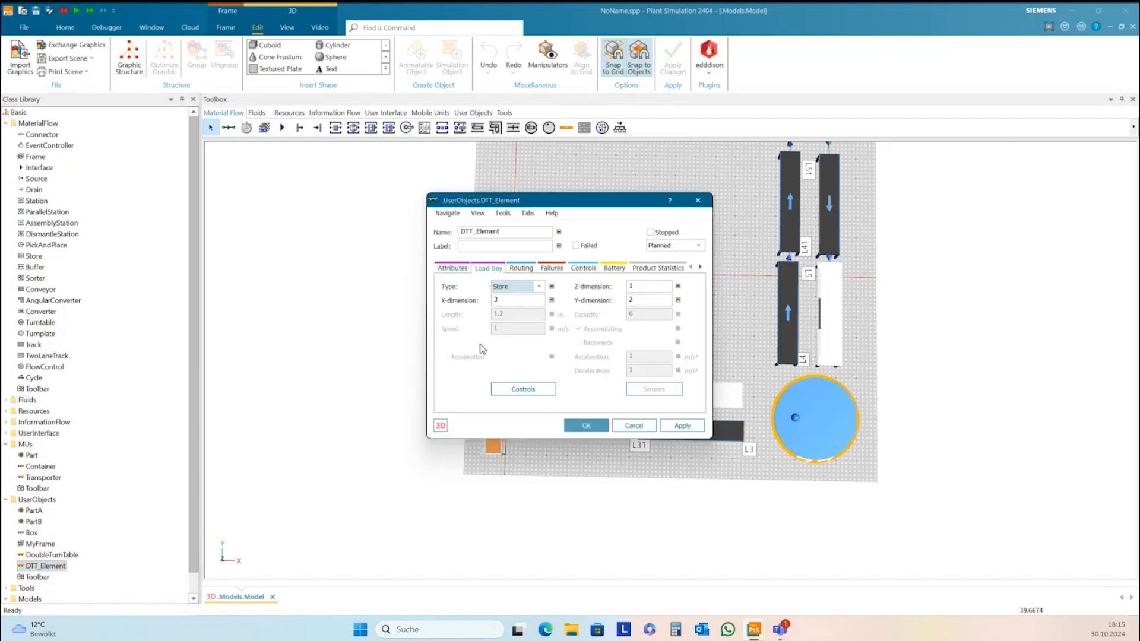
pyautogui.click(542, 287)
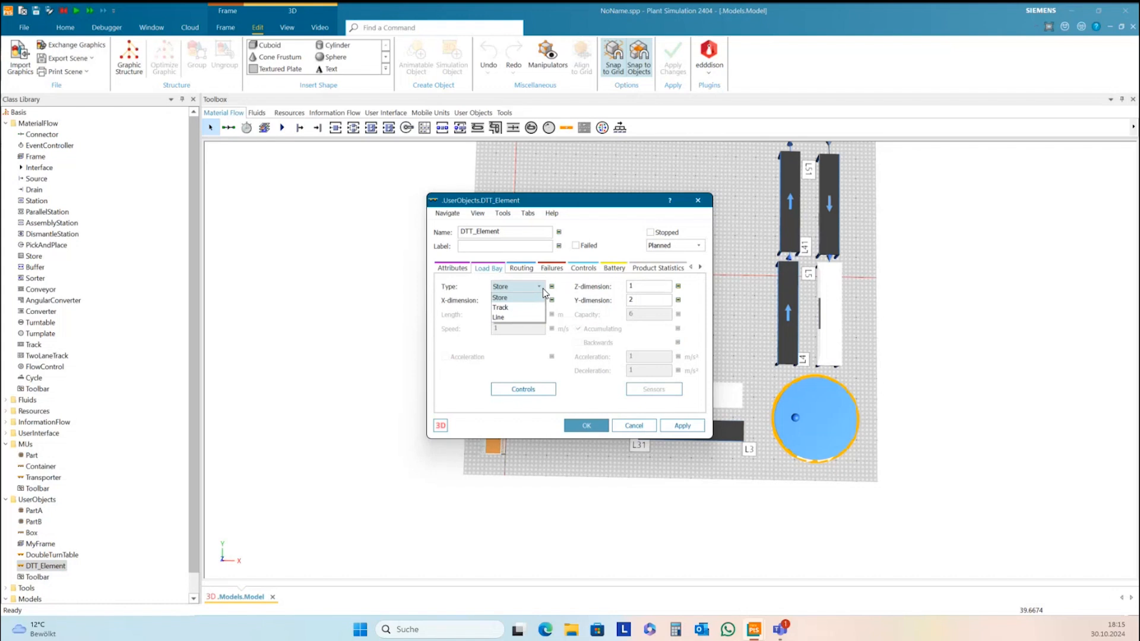
pyautogui.click(515, 318)
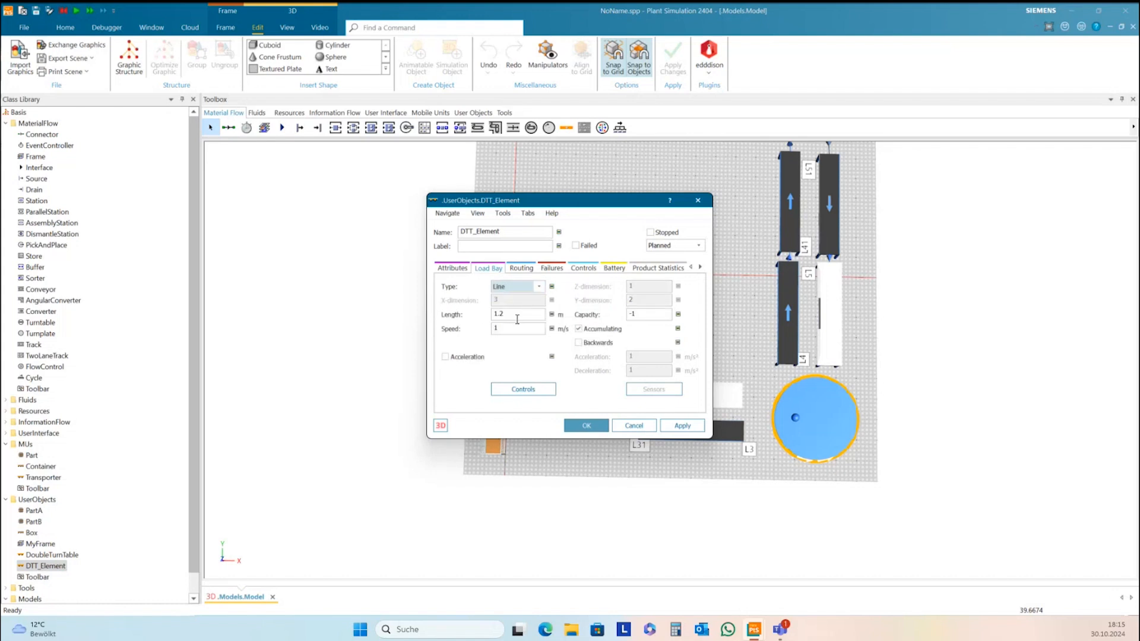
pyautogui.moveTo(519, 316); pyautogui.dragTo(491, 317)
pyautogui.write('4')
pyautogui.click(680, 427)
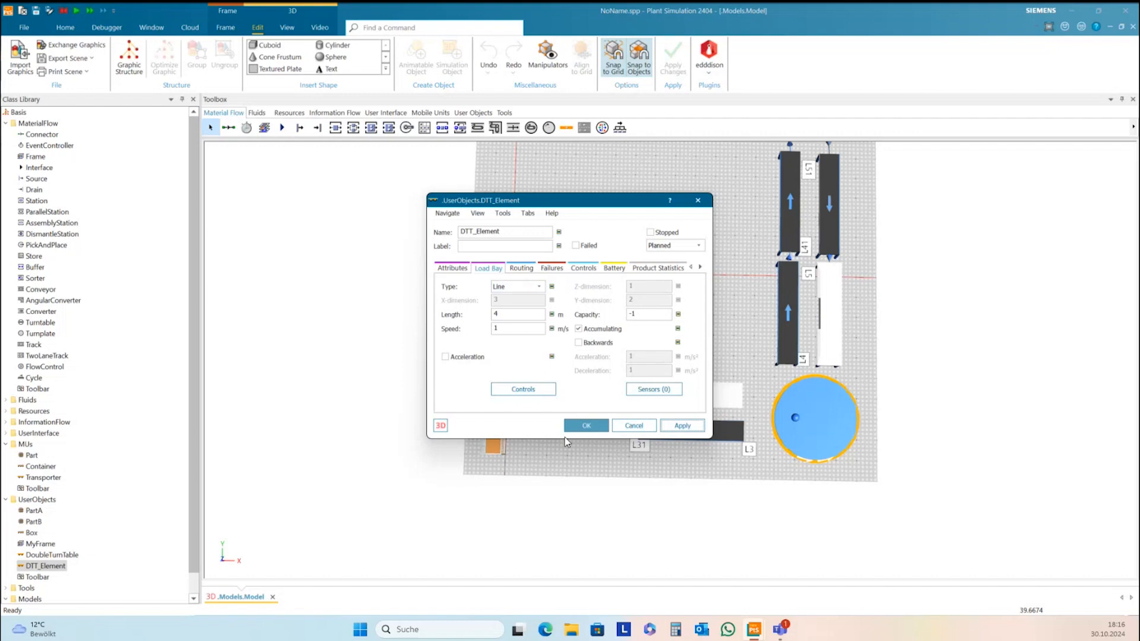
# Step: Close the DTT_Element properties, open its class in 3D, and delete the default transporter graphic
pyautogui.click(579, 427)
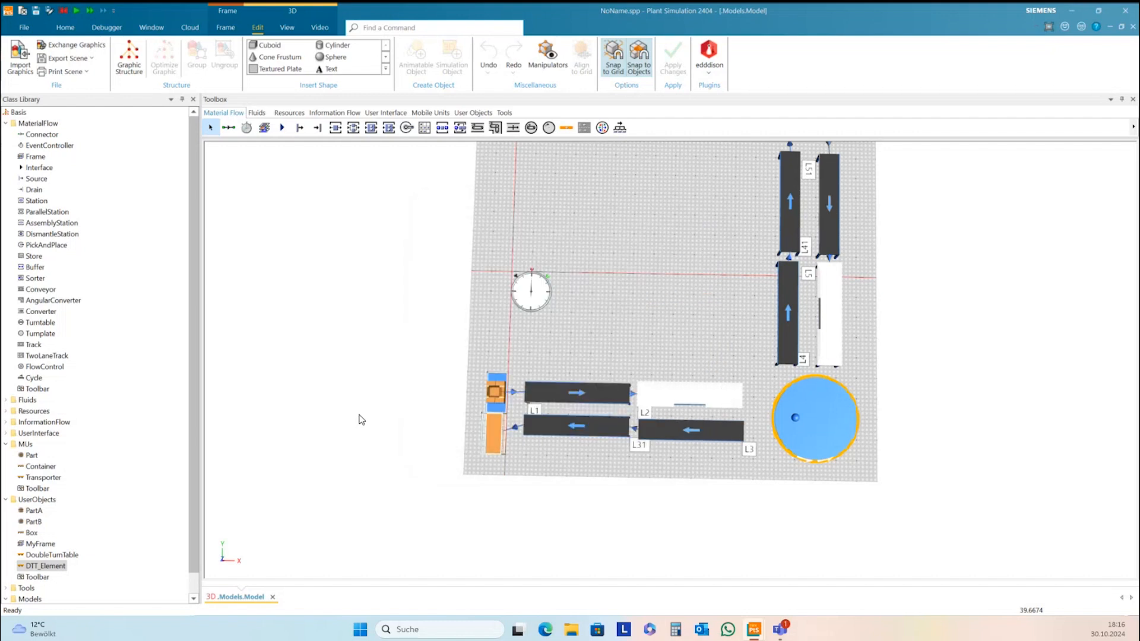
pyautogui.rightClick(60, 567)
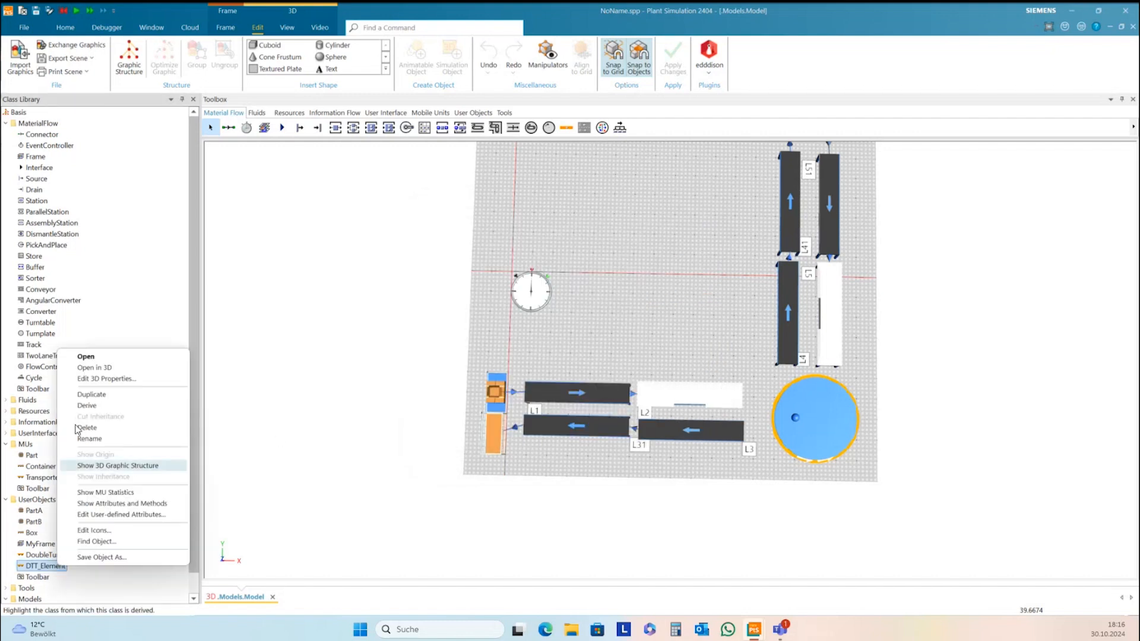
pyautogui.click(88, 368)
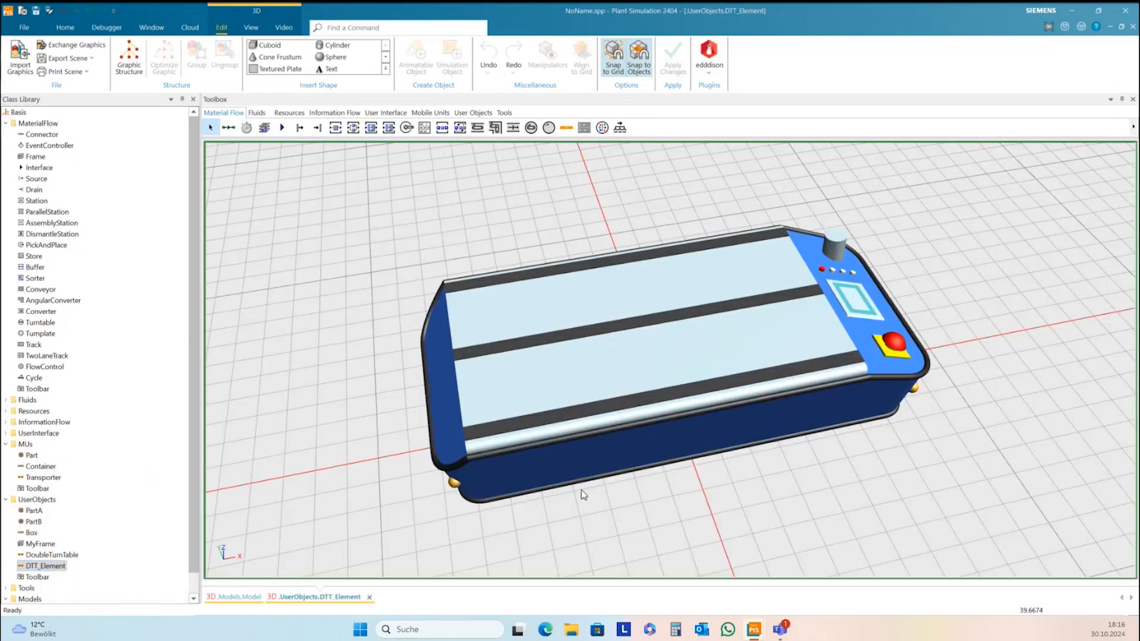
pyautogui.moveTo(934, 458); pyautogui.dragTo(924, 483)
pyautogui.moveTo(759, 529); pyautogui.dragTo(715, 447)
pyautogui.scroll(-8, 369, 203)
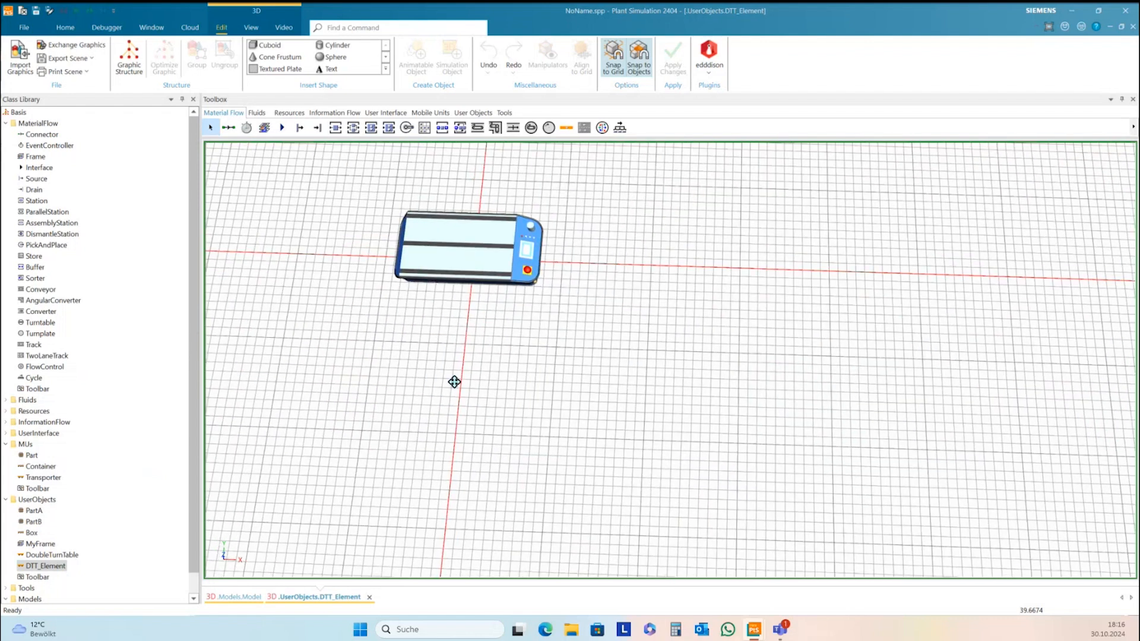
pyautogui.moveTo(454, 382); pyautogui.dragTo(582, 402)
pyautogui.moveTo(494, 249); pyautogui.dragTo(852, 474)
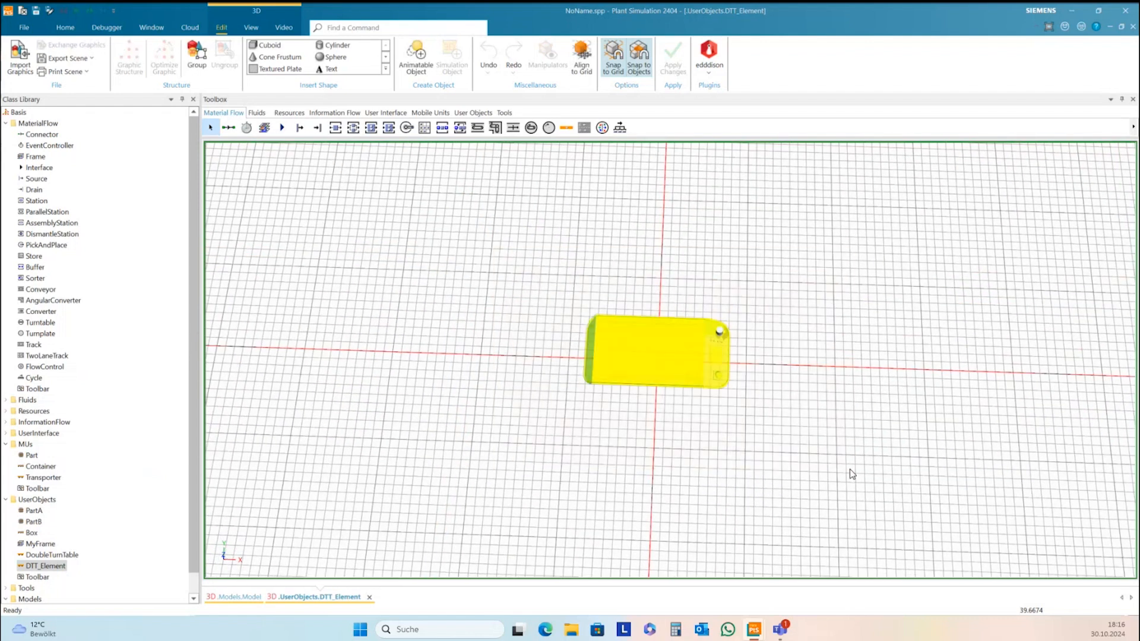
pyautogui.press('Delete')
pyautogui.click(514, 313)
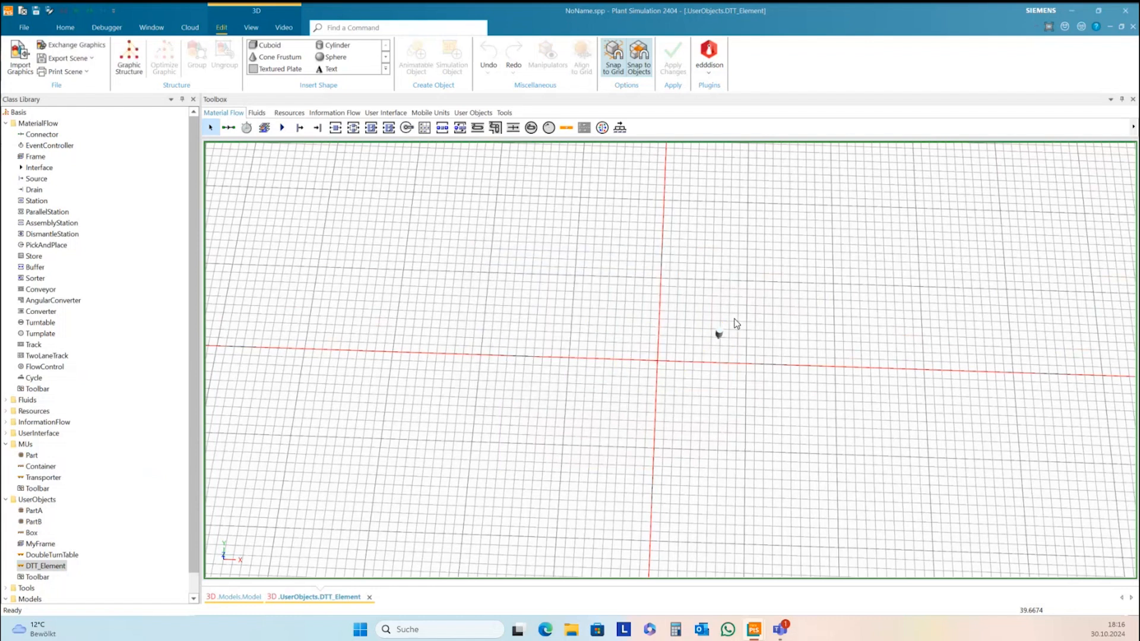
# Step: Set the orientation of the state graphic of DTT_Element to (Off) in its 3D properties and apply it
pyautogui.rightClick(772, 302)
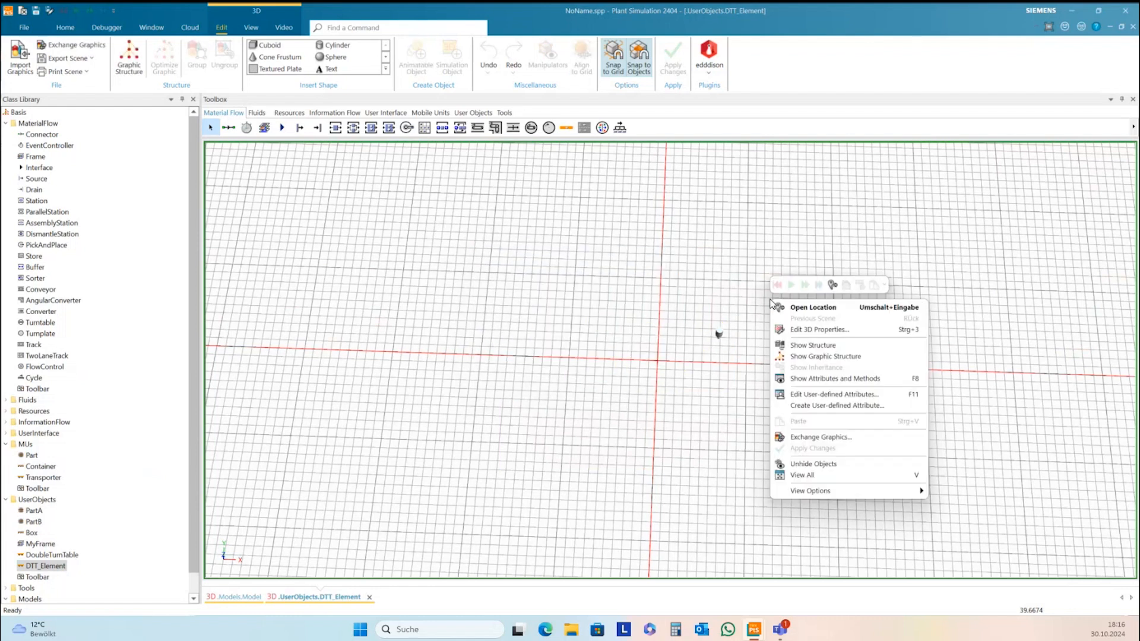
pyautogui.click(813, 330)
pyautogui.click(992, 239)
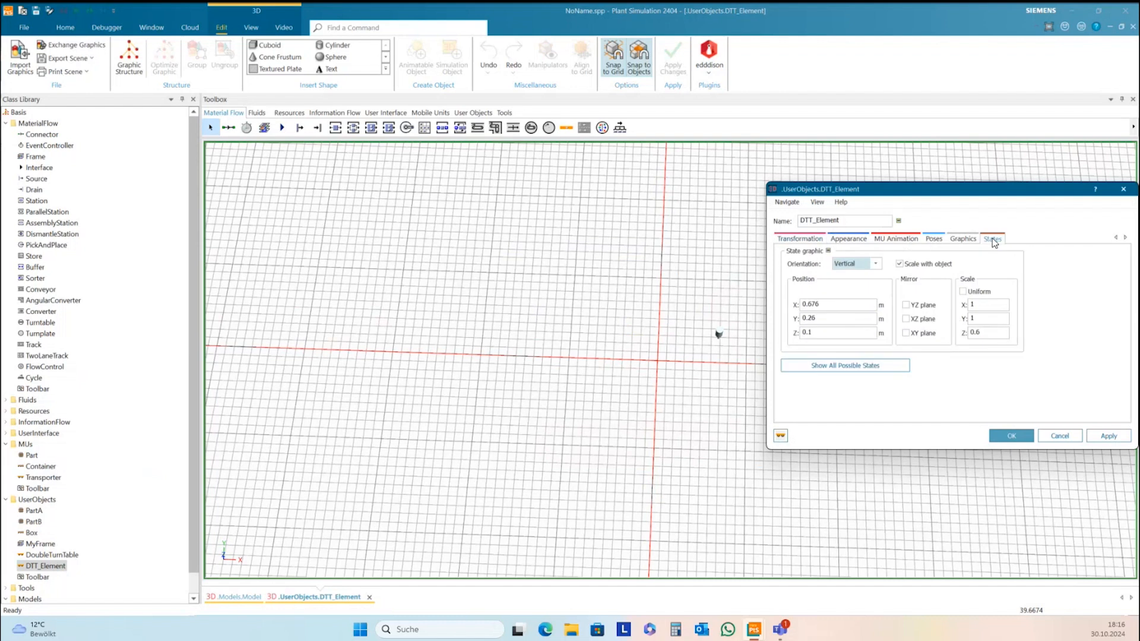
pyautogui.click(849, 265)
pyautogui.click(851, 277)
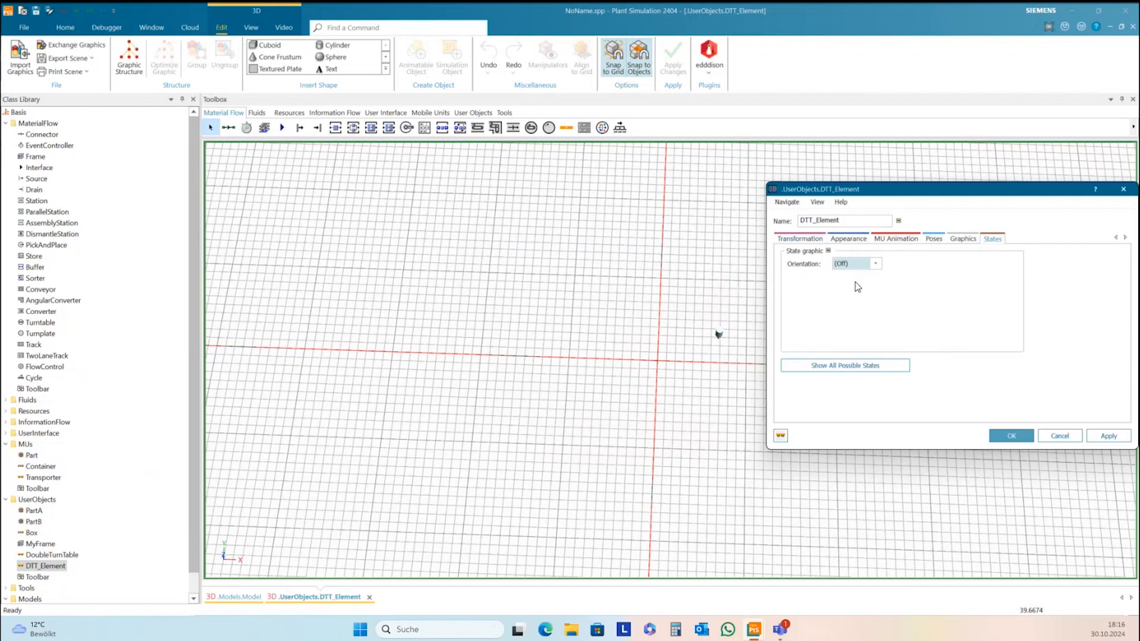
pyautogui.click(1108, 436)
pyautogui.click(1009, 437)
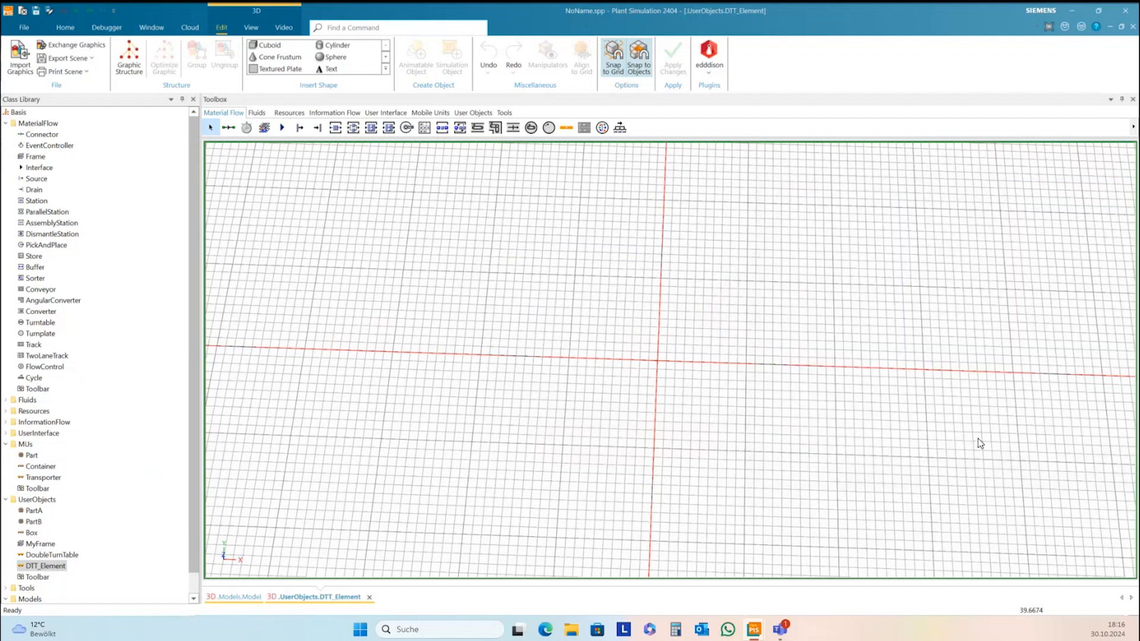
# Step: Create a cuboid of 4 m × 1 m × 0.1 m at the origin as the graphic of DTT_Element
pyautogui.moveTo(930, 427); pyautogui.dragTo(936, 425)
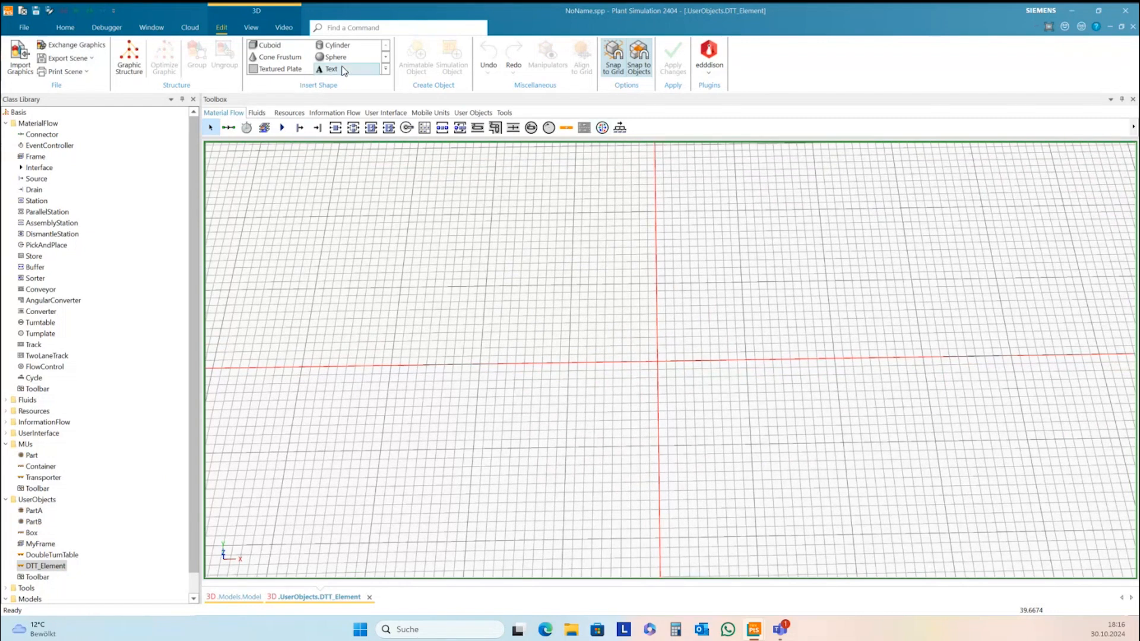
pyautogui.click(286, 45)
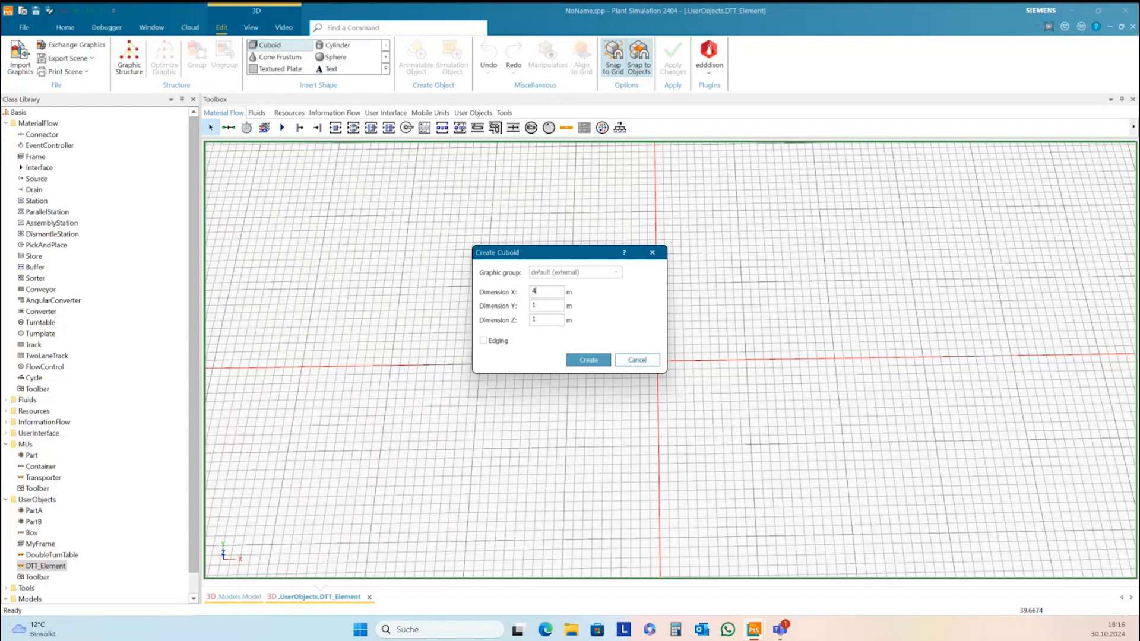
pyautogui.moveTo(542, 321); pyautogui.dragTo(526, 322)
pyautogui.write('0.1')
pyautogui.click(589, 366)
pyautogui.click(694, 364)
pyautogui.click(710, 432)
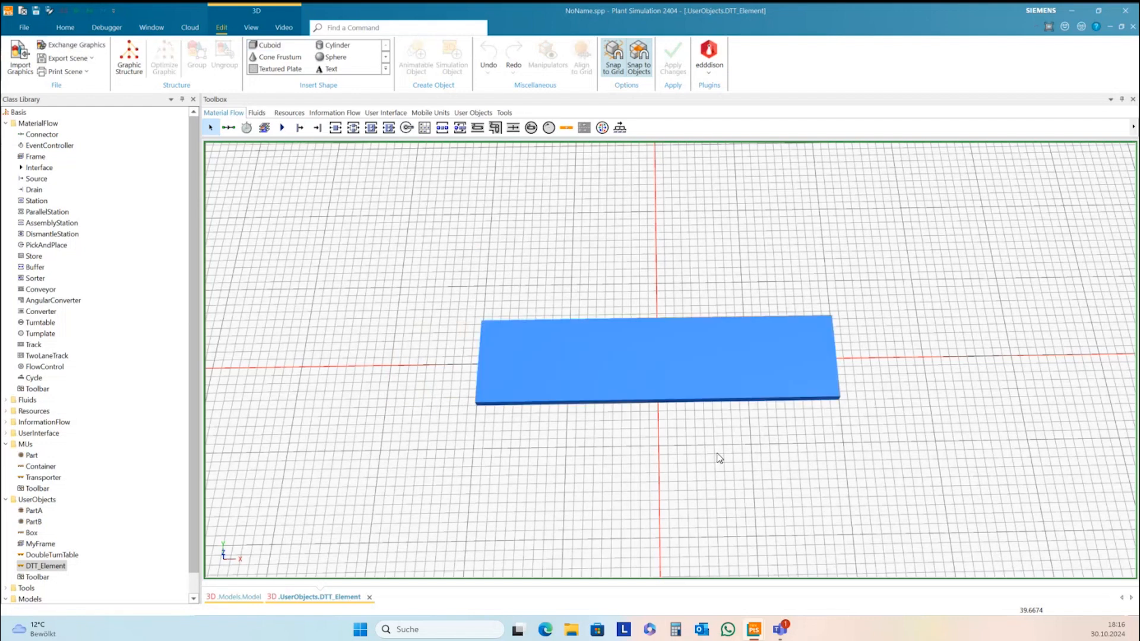
# Step: Activate the material of the cuboid and set its diffuse color to black
pyautogui.rightClick(580, 364)
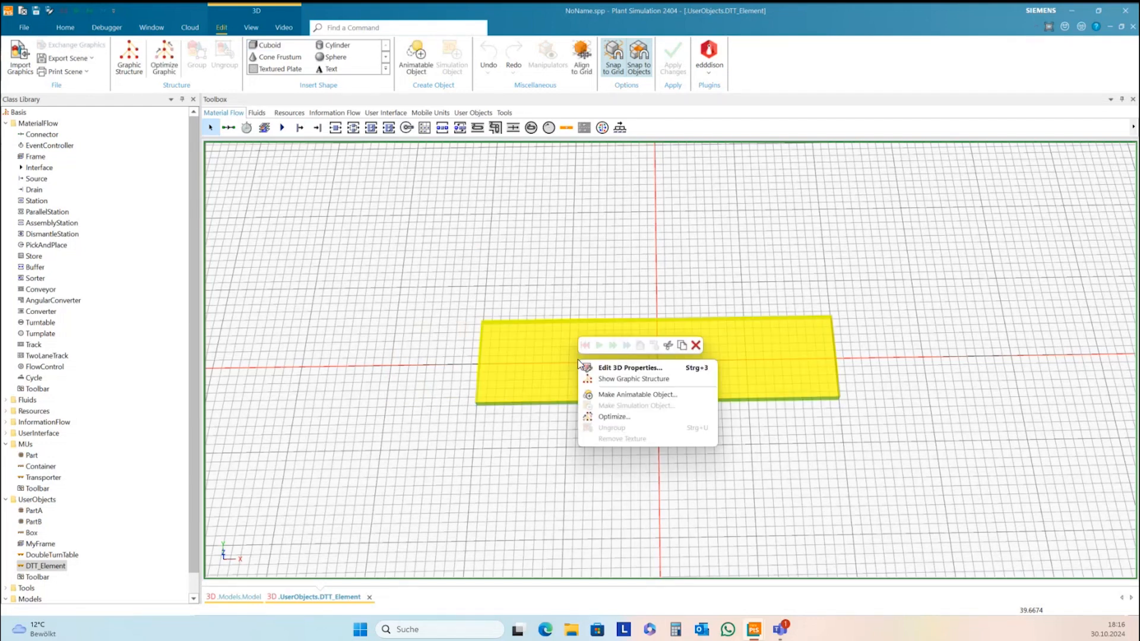
pyautogui.click(626, 368)
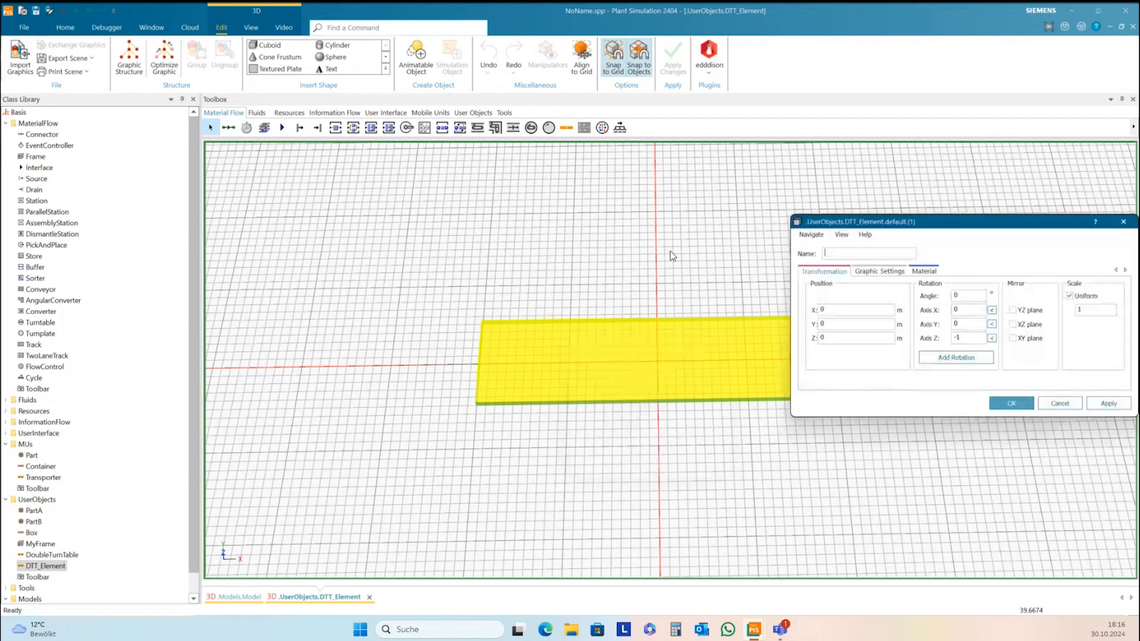
pyautogui.click(924, 272)
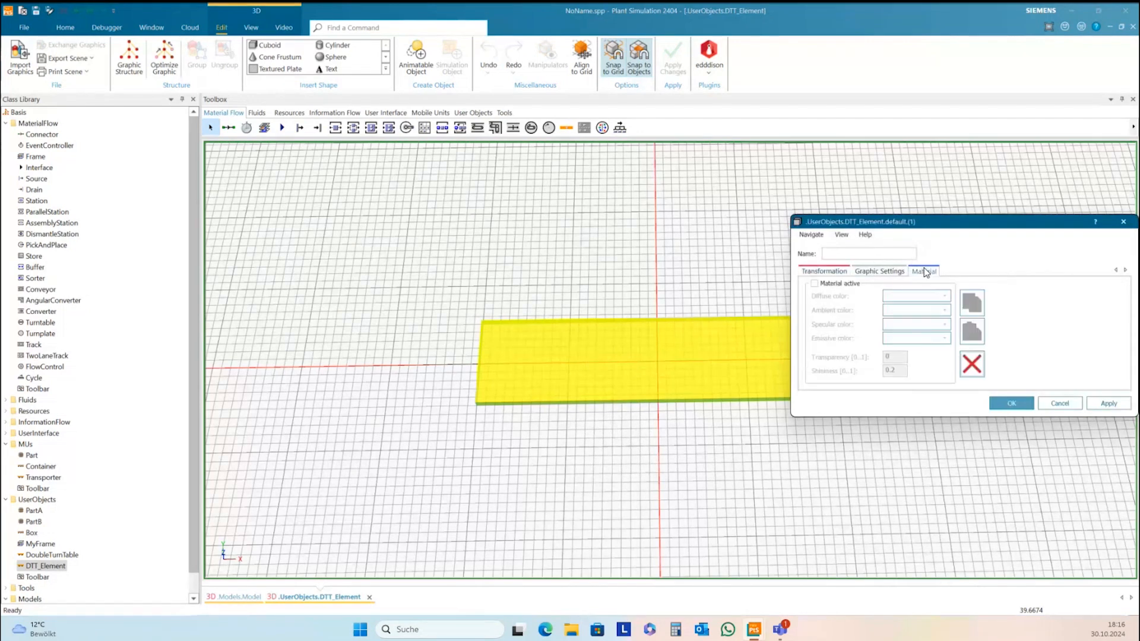
pyautogui.click(815, 284)
pyautogui.click(906, 296)
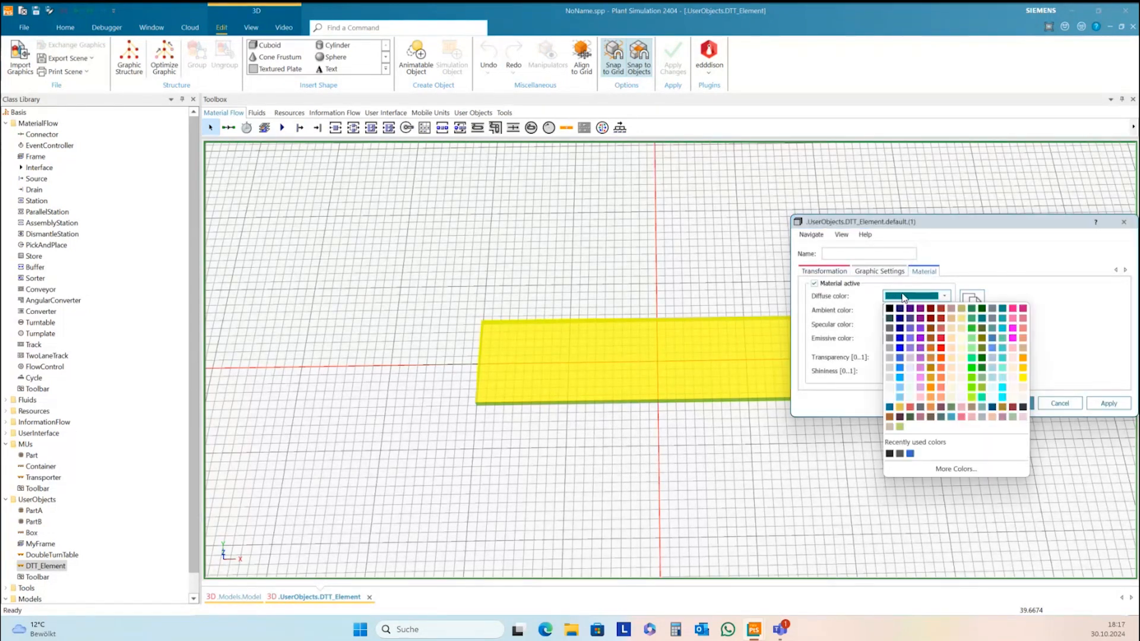
pyautogui.click(895, 316)
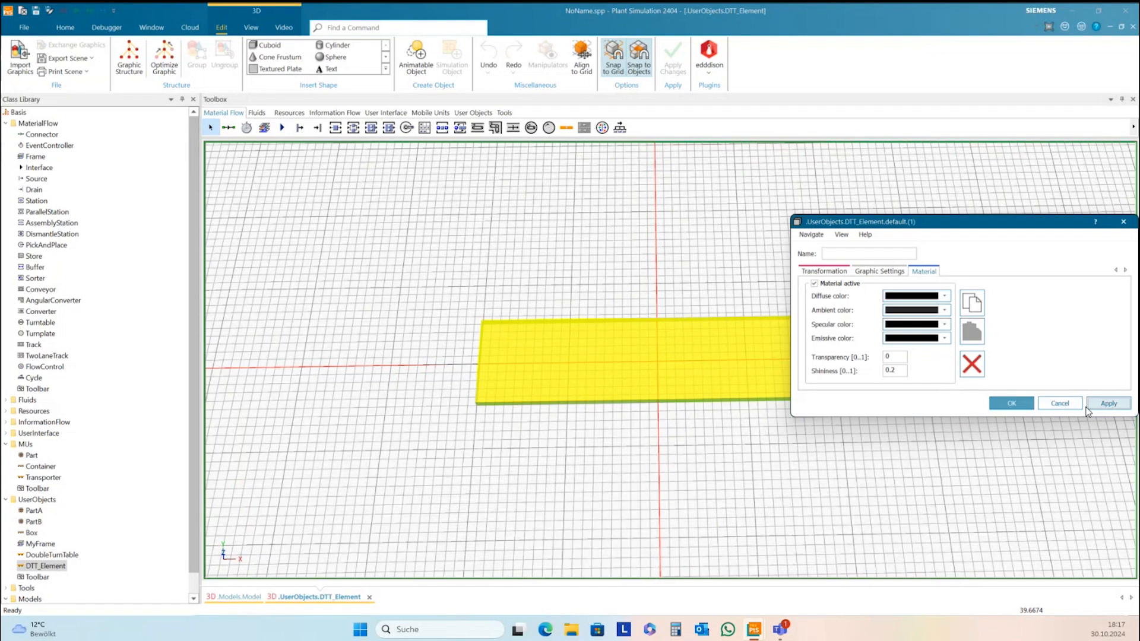
pyautogui.click(1010, 404)
pyautogui.click(1008, 417)
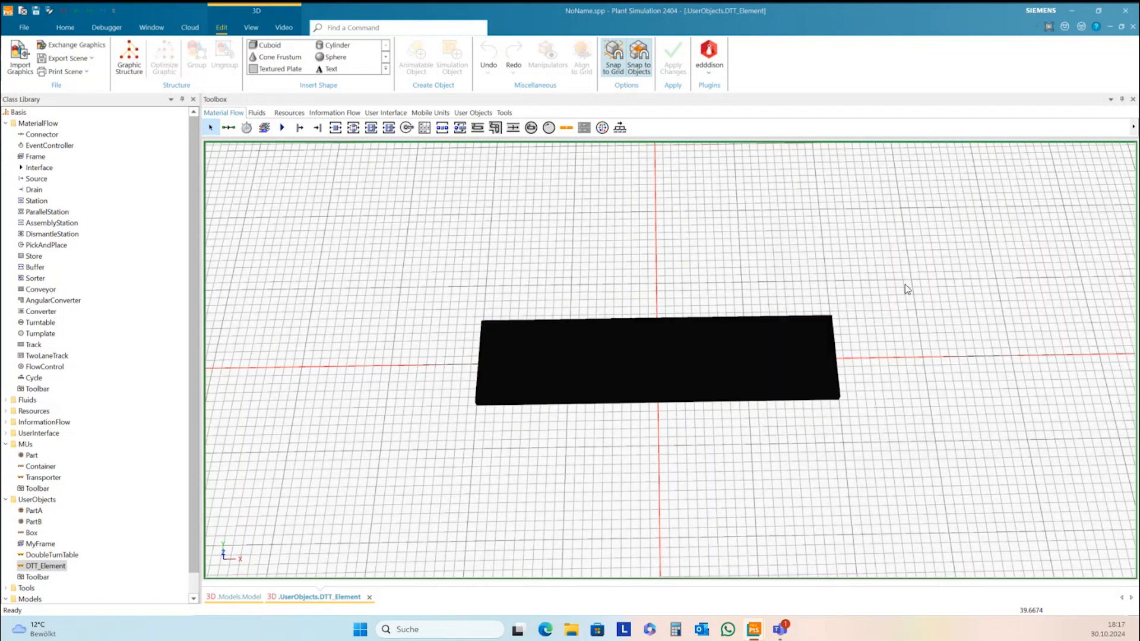
# Step: Show the Line animation path of DTT_Element from the MU animation settings in its 3D properties
pyautogui.moveTo(930, 329); pyautogui.dragTo(930, 333)
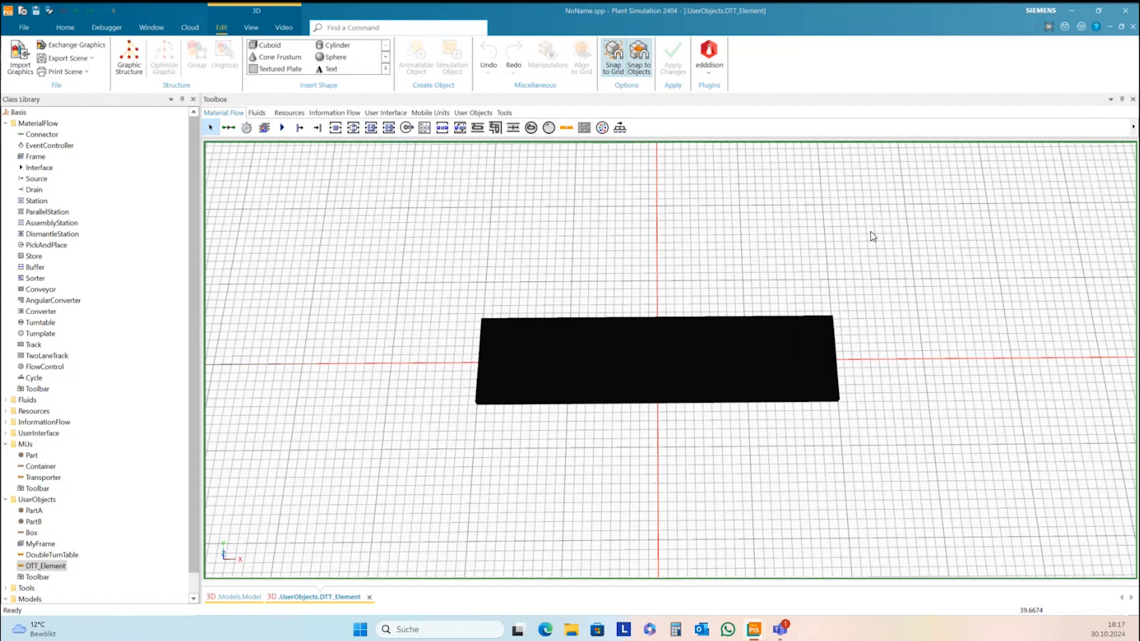
pyautogui.rightClick(890, 233)
pyautogui.click(829, 234)
pyautogui.moveTo(828, 234)
pyautogui.mouseDown()
pyautogui.moveTo(890, 243)
pyautogui.moveTo(891, 214)
pyautogui.moveTo(891, 241)
pyautogui.moveTo(832, 223)
pyautogui.mouseUp()
pyautogui.rightClick(833, 223)
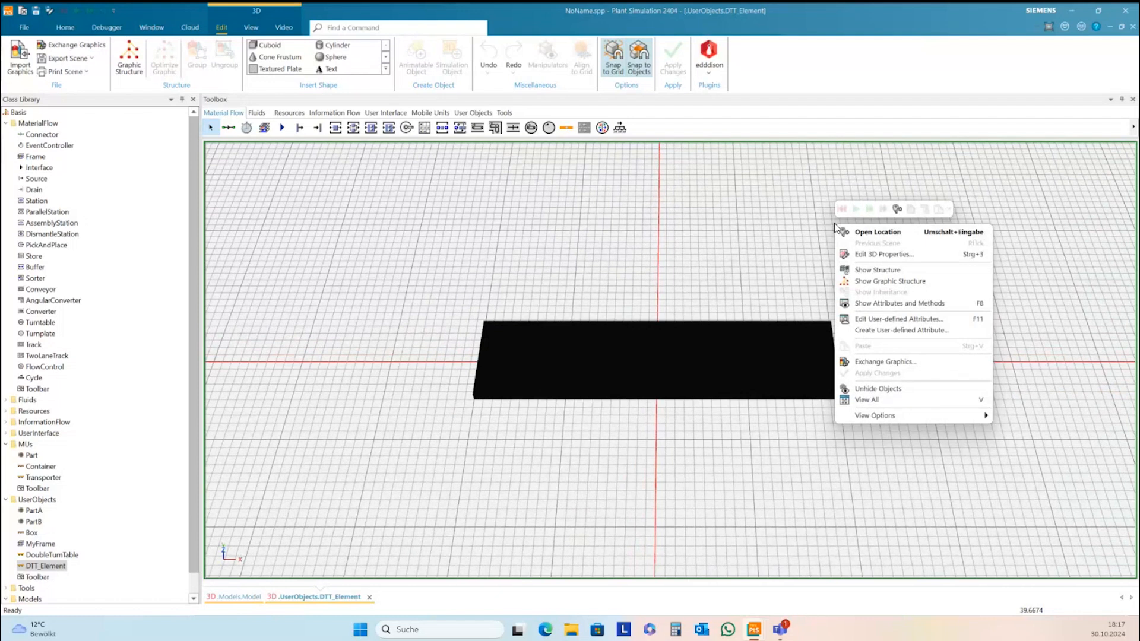
pyautogui.click(867, 255)
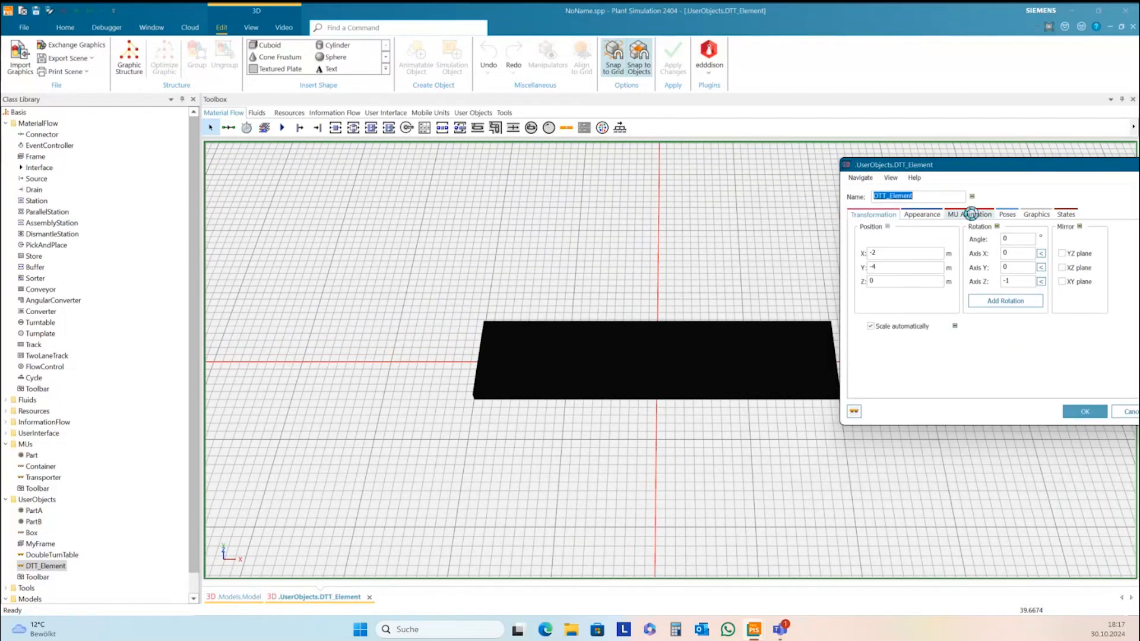
pyautogui.click(972, 214)
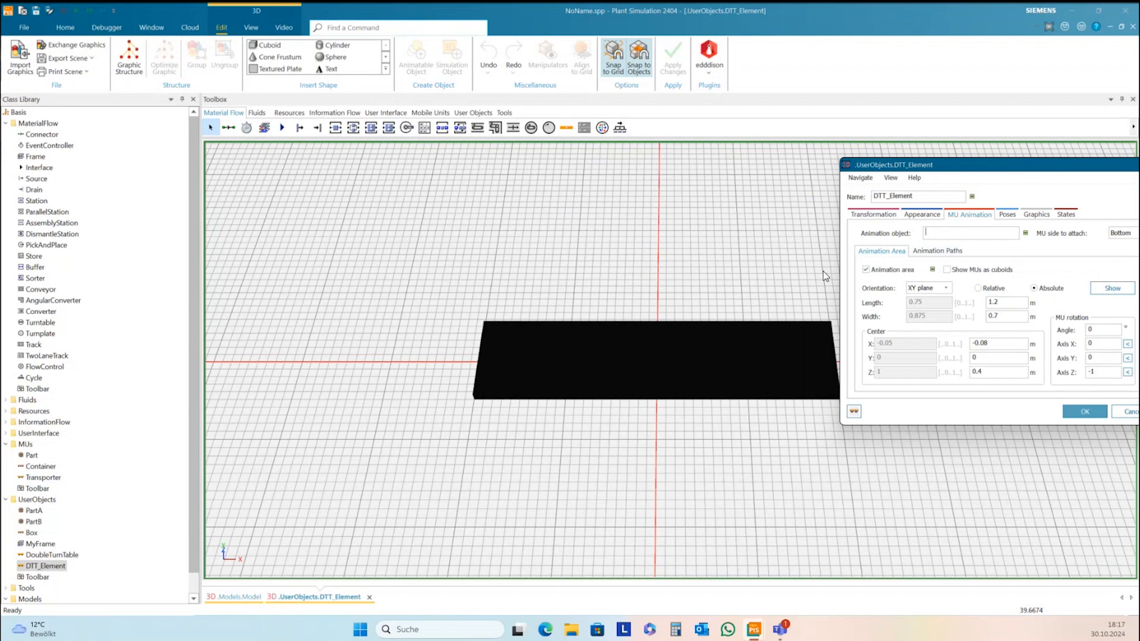
pyautogui.click(935, 252)
pyautogui.click(898, 296)
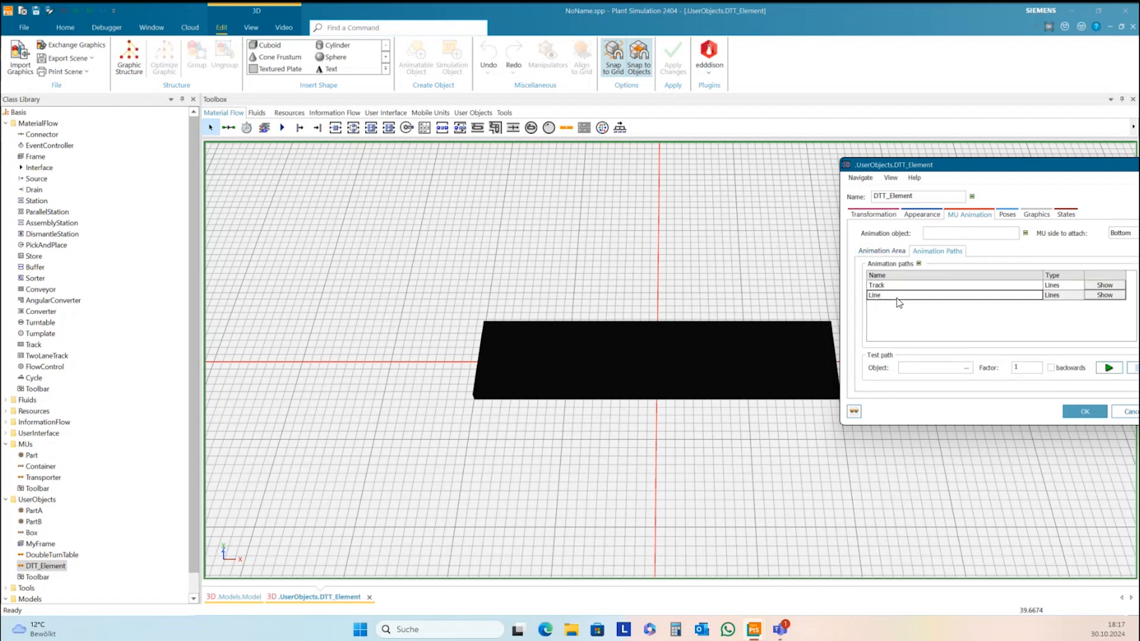
pyautogui.moveTo(1051, 168); pyautogui.dragTo(1079, 209)
pyautogui.click(1023, 315)
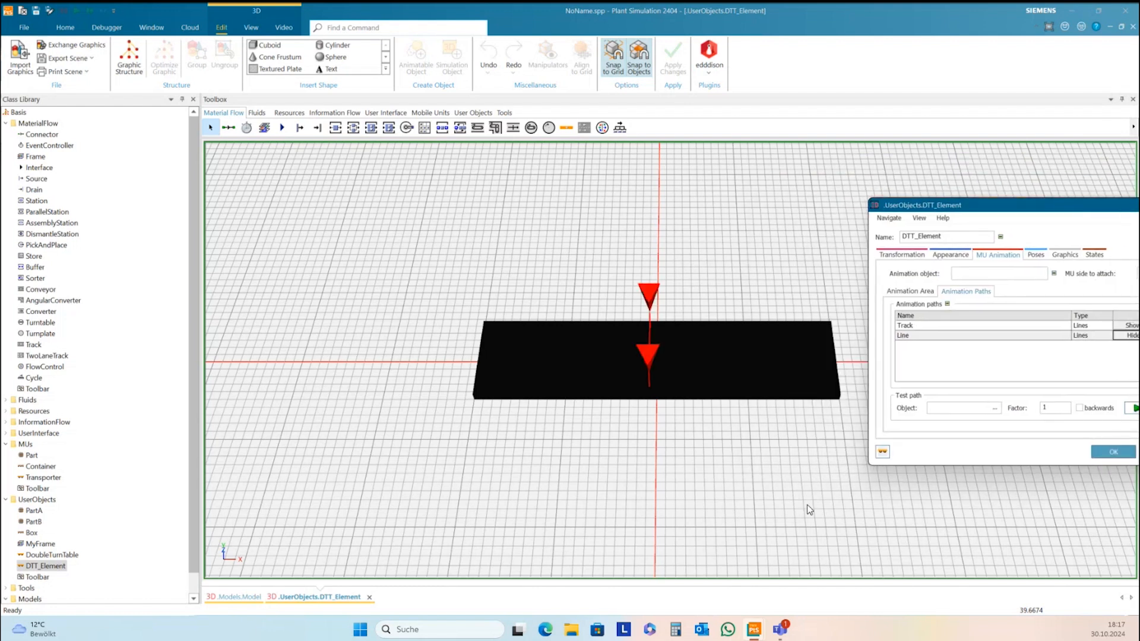
pyautogui.moveTo(798, 488)
pyautogui.mouseDown()
pyautogui.moveTo(754, 488)
pyautogui.moveTo(756, 473)
pyautogui.moveTo(805, 491)
pyautogui.mouseUp()
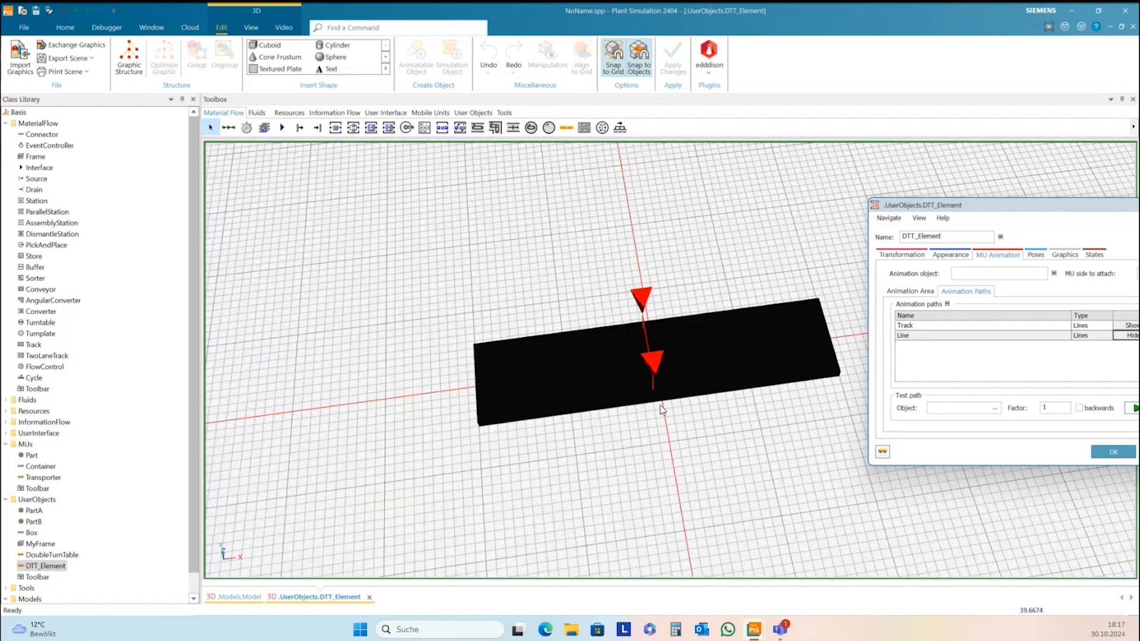
# Step: Move the first anchor point of the Line path to the plate's -X end and the second to its +X end
pyautogui.click(655, 370)
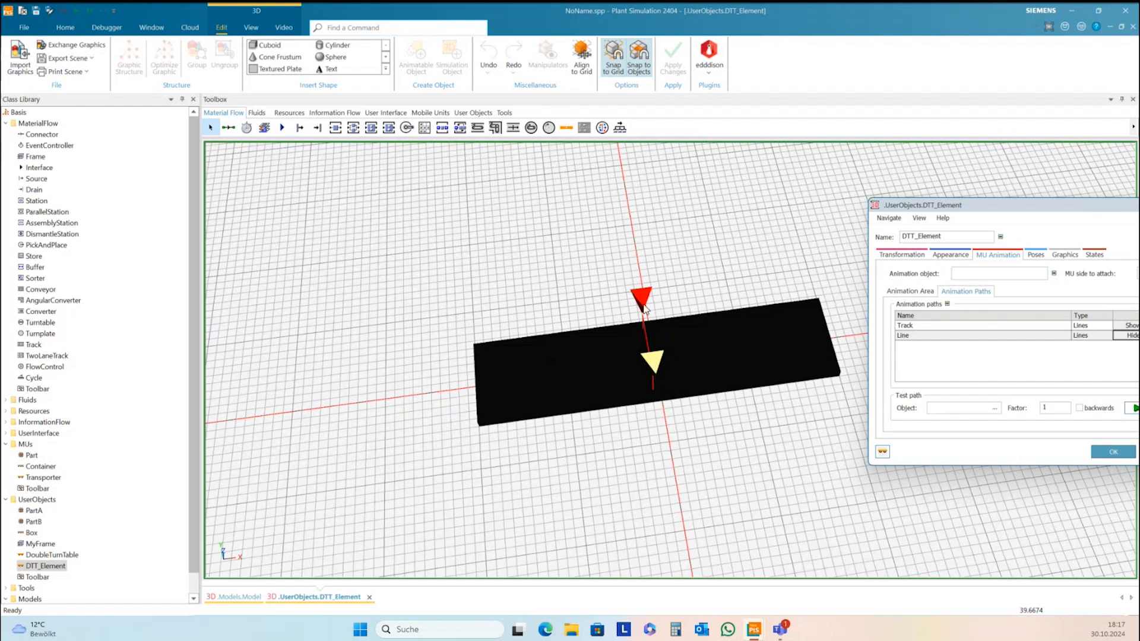
pyautogui.click(642, 302)
pyautogui.moveTo(644, 301); pyautogui.dragTo(463, 357)
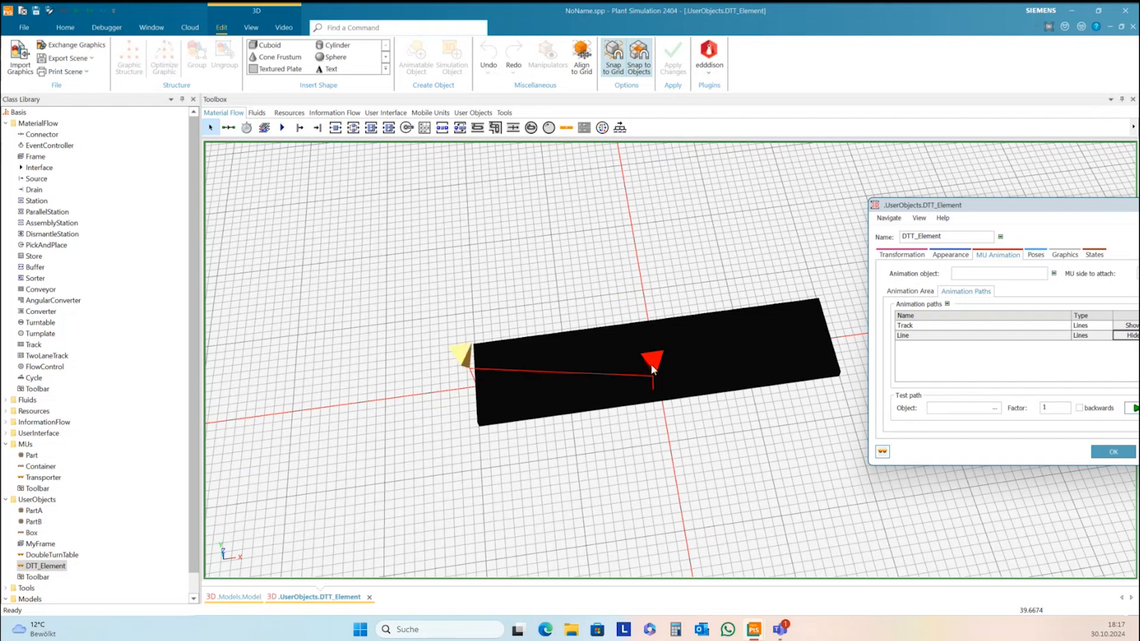
pyautogui.moveTo(651, 362); pyautogui.dragTo(841, 311)
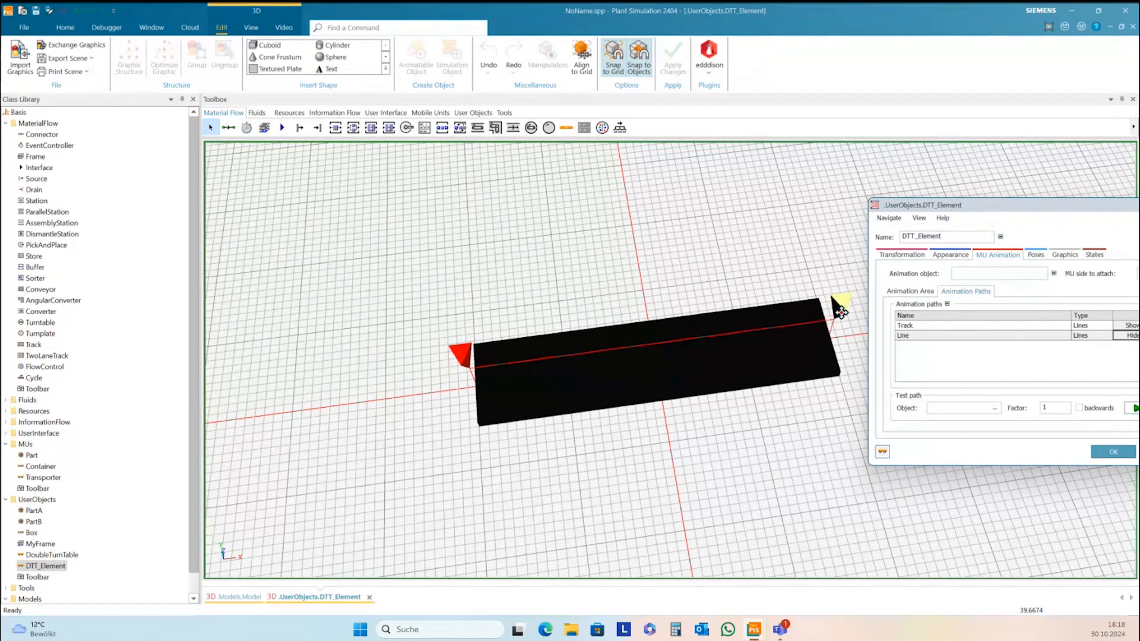
pyautogui.click(792, 424)
# Step: Lower the Line path's anchor point at the plate's +X end onto the plate's top surface
pyautogui.moveTo(764, 434); pyautogui.dragTo(754, 406)
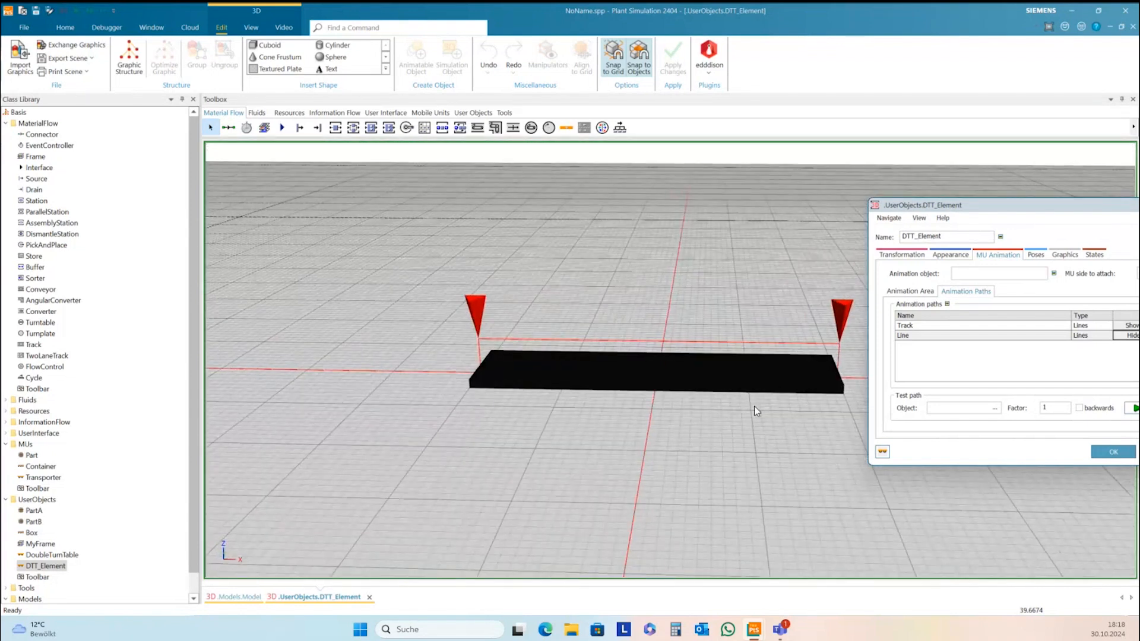
pyautogui.click(848, 312)
pyautogui.moveTo(846, 318); pyautogui.dragTo(841, 335)
pyautogui.press('alt')
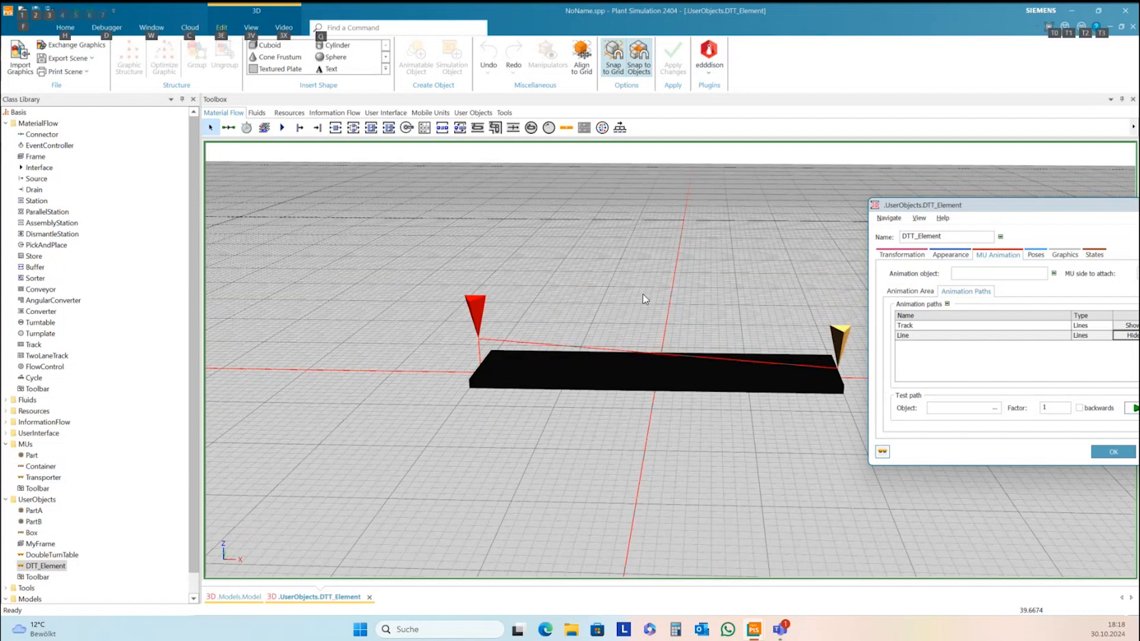
# Step: Open the properties of Line Anchor Point 1 and try to lower that anchor onto the plate's top surface
pyautogui.doubleClick(477, 314)
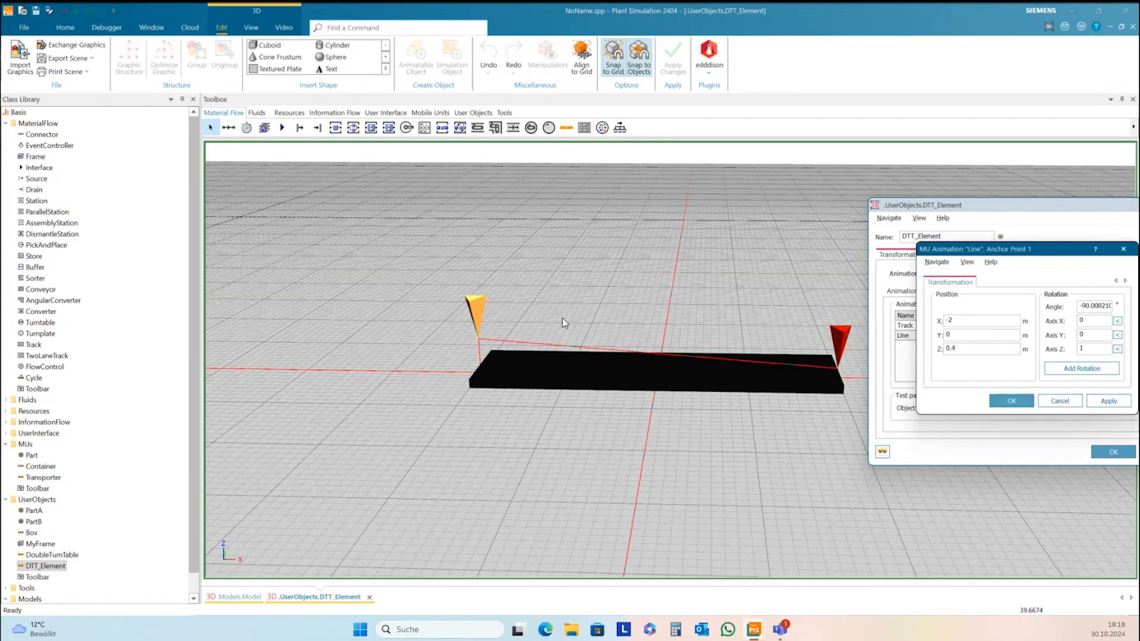
pyautogui.click(477, 313)
pyautogui.moveTo(475, 315); pyautogui.dragTo(475, 335)
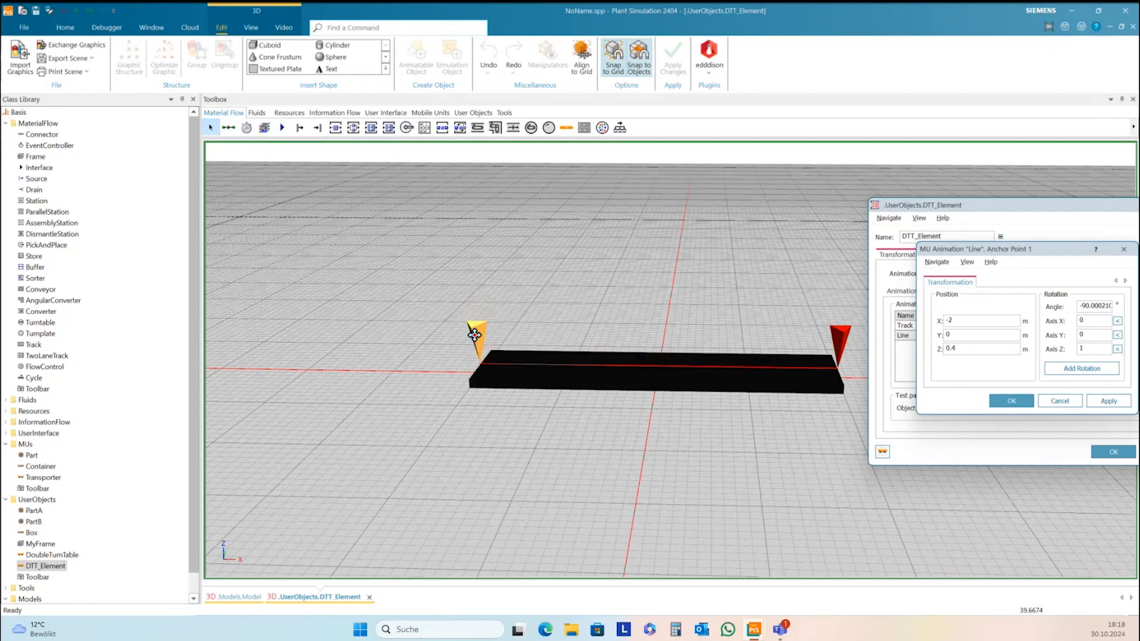
pyautogui.click(601, 294)
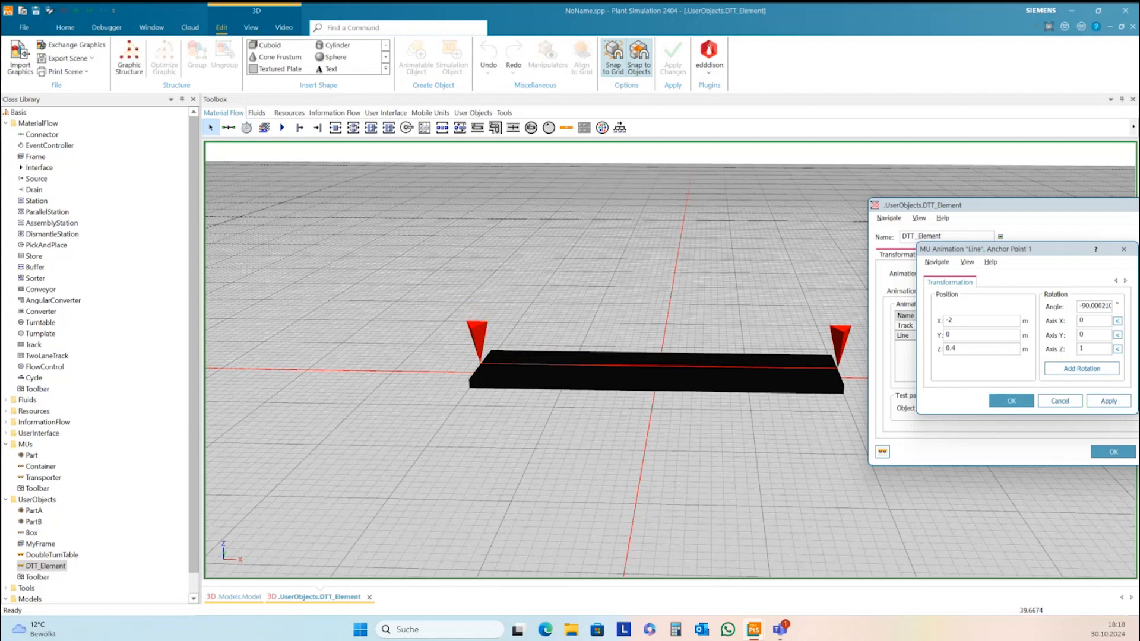
pyautogui.click(1108, 400)
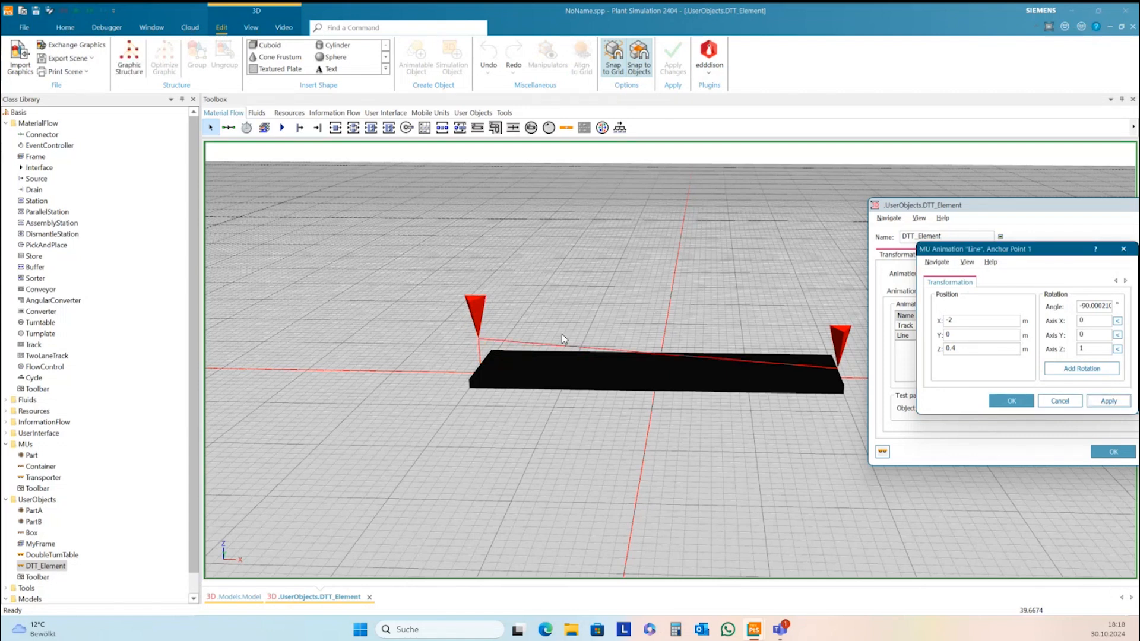
# Step: Lower the Line path's anchor point at the plate's -X end onto the top surface and accept the 3D properties of DTT_Element
pyautogui.click(1012, 401)
pyautogui.click(479, 308)
pyautogui.moveTo(480, 309); pyautogui.dragTo(479, 339)
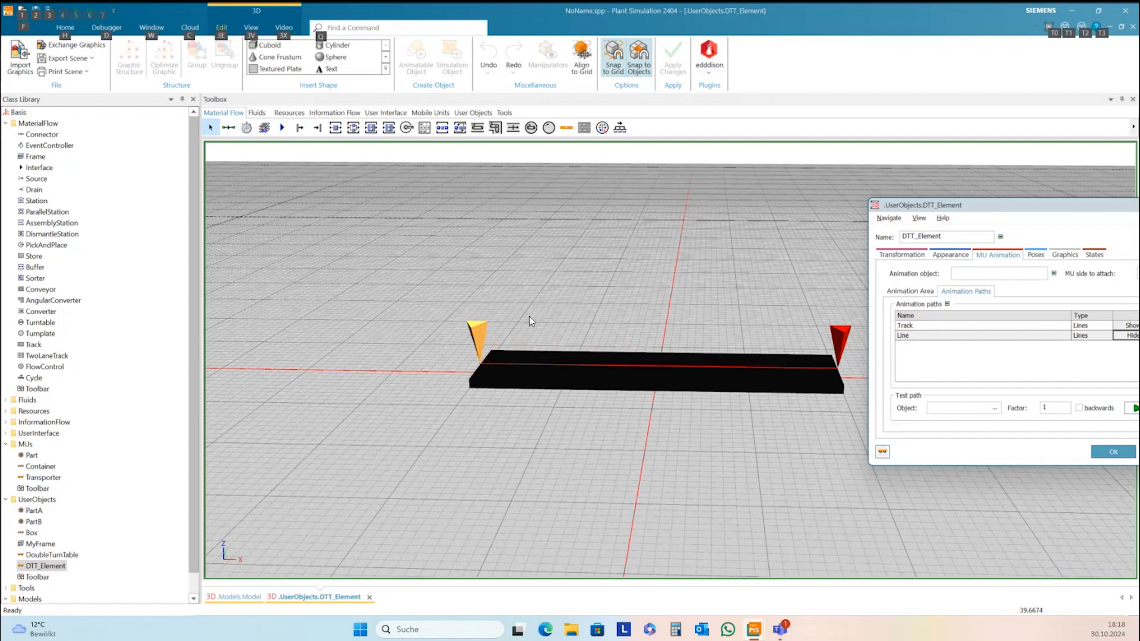
pyautogui.click(596, 308)
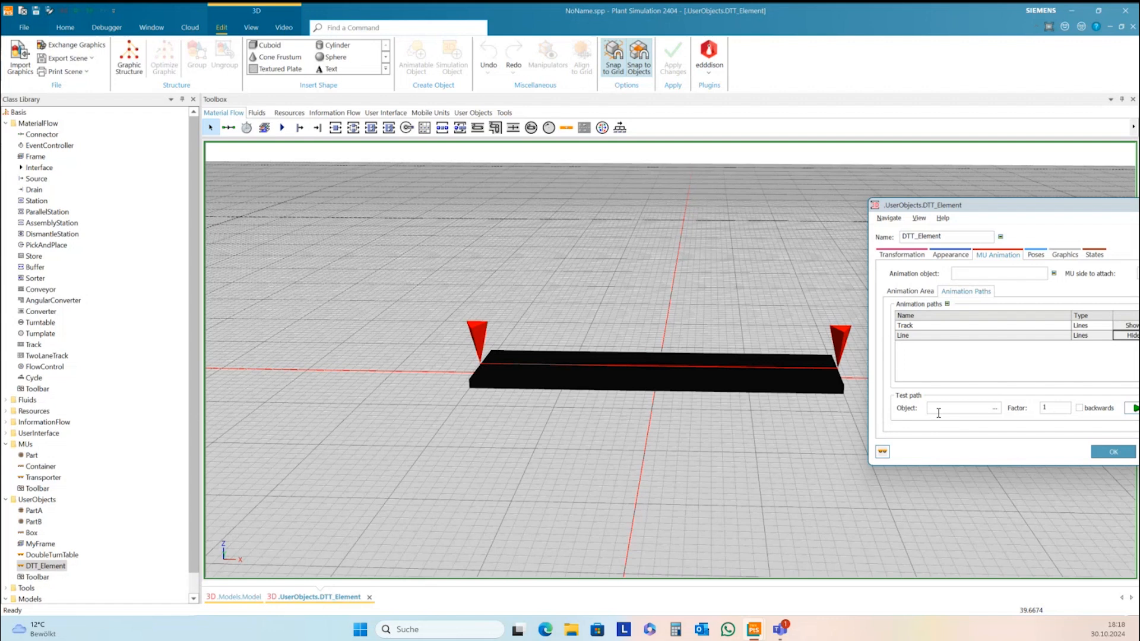
pyautogui.click(1105, 452)
# Step: Create a small cone frustum with a reduced bottom radius and height, and place it at the centre of the plate's top surface
pyautogui.moveTo(781, 439); pyautogui.dragTo(917, 327)
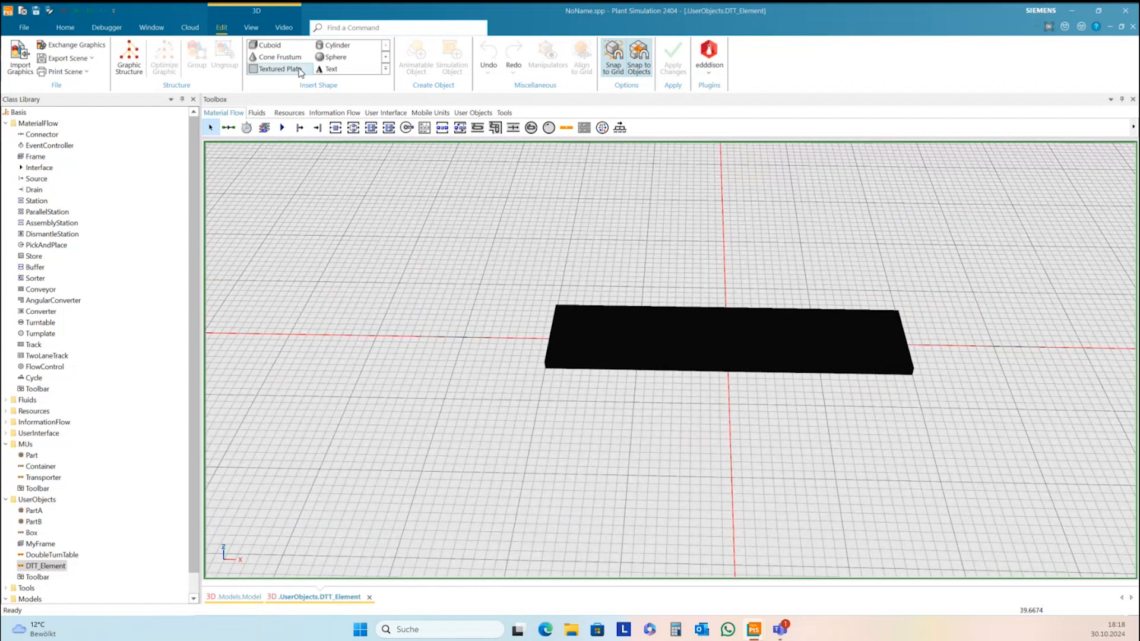
pyautogui.click(281, 58)
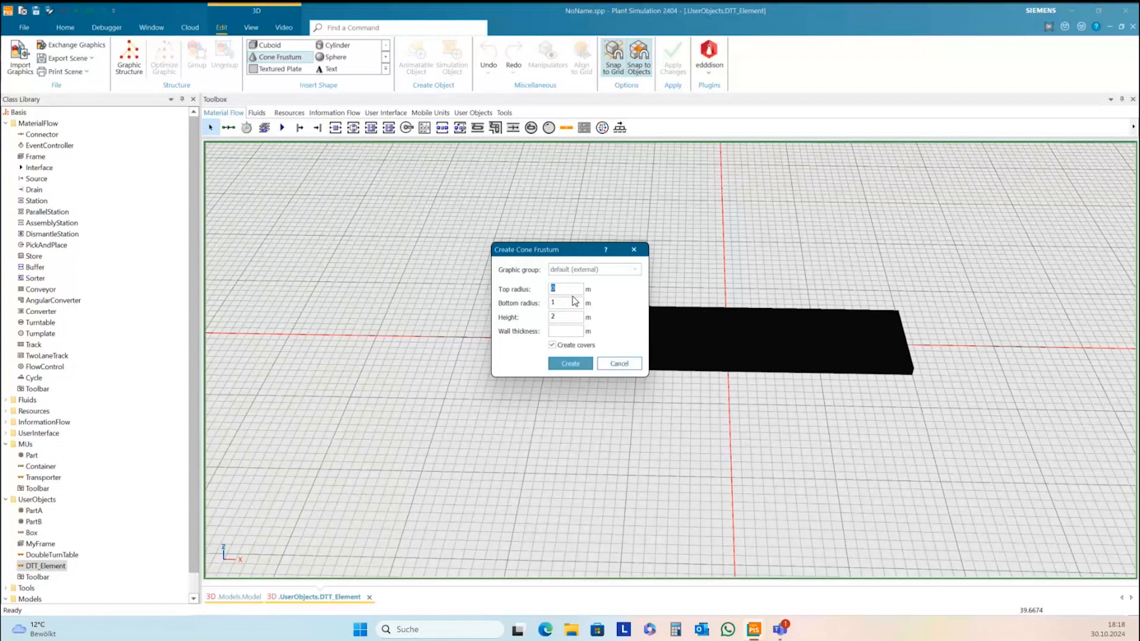
pyautogui.press('Tab')
pyautogui.write('0')
pyautogui.moveTo(557, 317); pyautogui.dragTo(536, 322)
pyautogui.write('0')
pyautogui.click(570, 363)
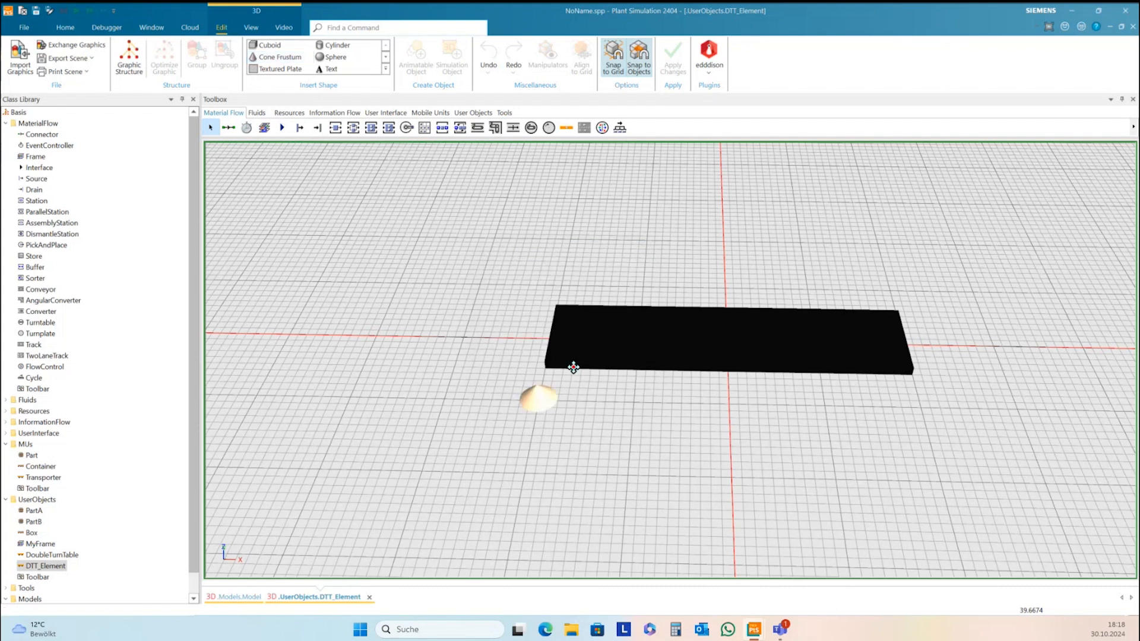
pyautogui.click(709, 341)
# Step: Rotate the cone 90° about the Y axis in its 3D properties, making it a direction arrow along +X
pyautogui.rightClick(733, 344)
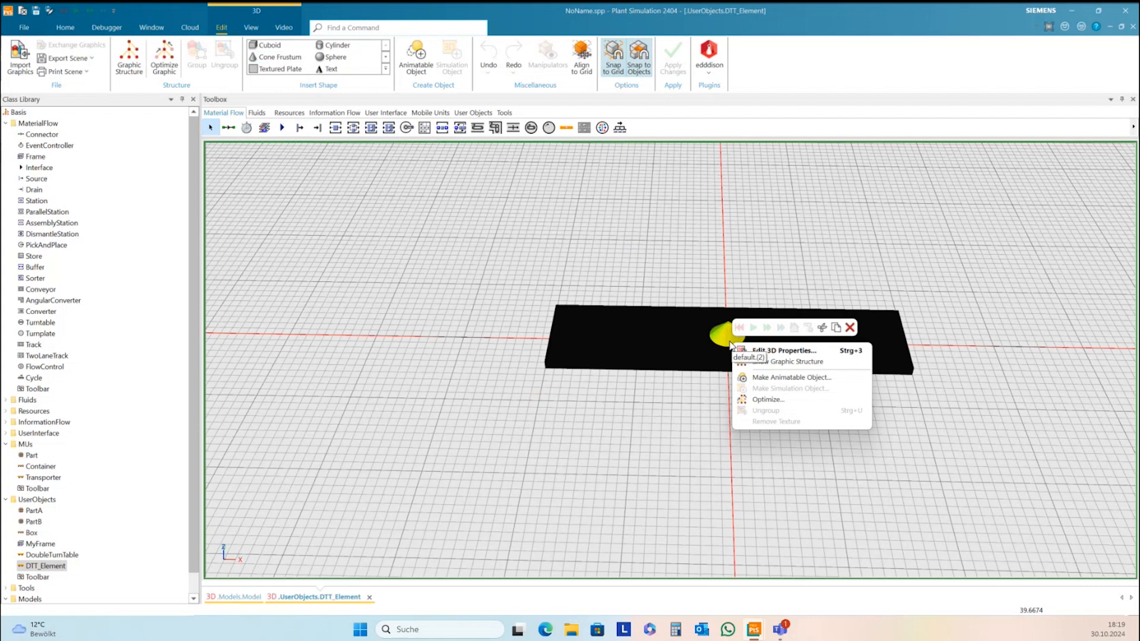
pyautogui.click(770, 352)
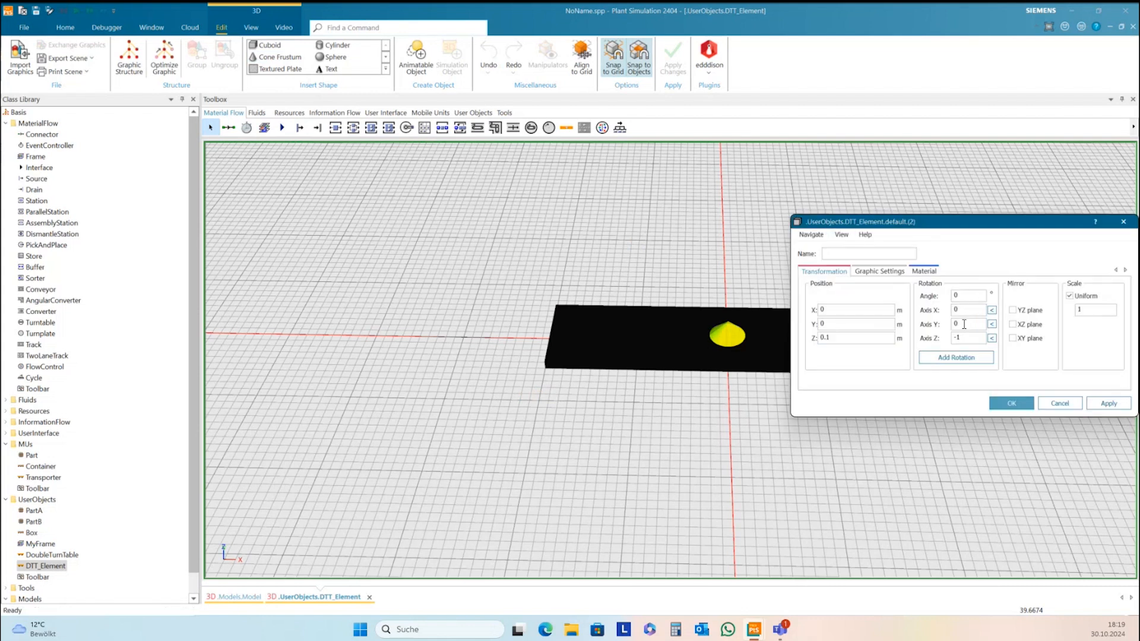
pyautogui.moveTo(962, 324); pyautogui.dragTo(946, 341)
pyautogui.write('1')
pyautogui.write('1')
pyautogui.write('0')
pyautogui.moveTo(965, 295); pyautogui.dragTo(939, 303)
pyautogui.write('90')
pyautogui.click(1011, 403)
pyautogui.click(962, 422)
# Step: Inspect the direction arrow on the plate from several angles and close the 3D window of DTT_Element
pyautogui.moveTo(827, 428)
pyautogui.mouseDown()
pyautogui.moveTo(871, 390)
pyautogui.moveTo(839, 416)
pyautogui.mouseUp()
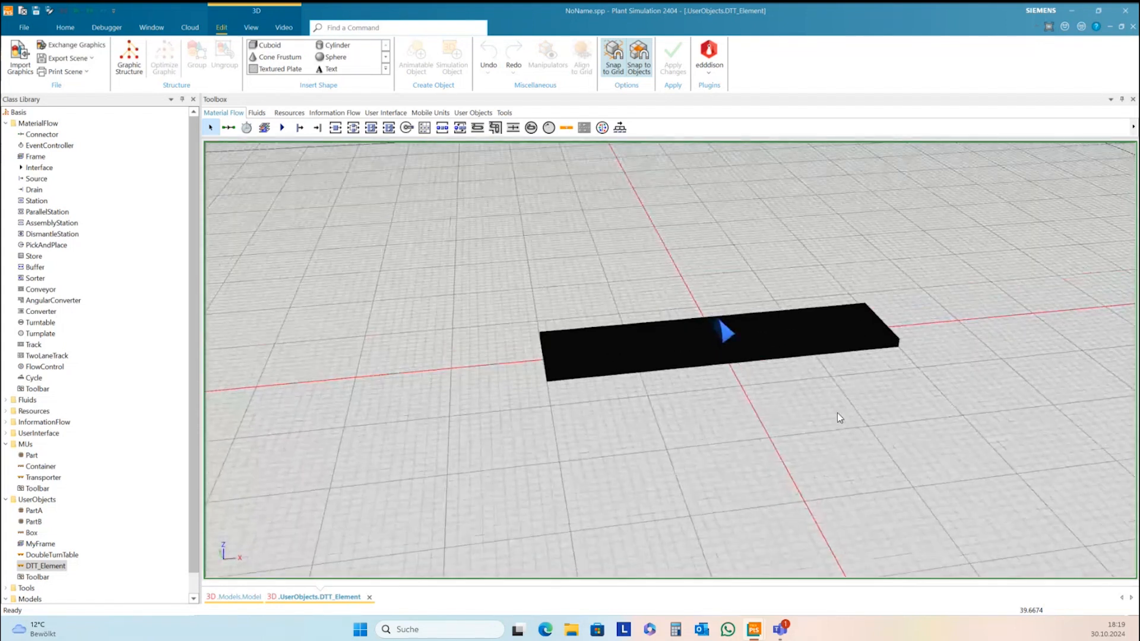
pyautogui.moveTo(858, 365); pyautogui.dragTo(919, 406)
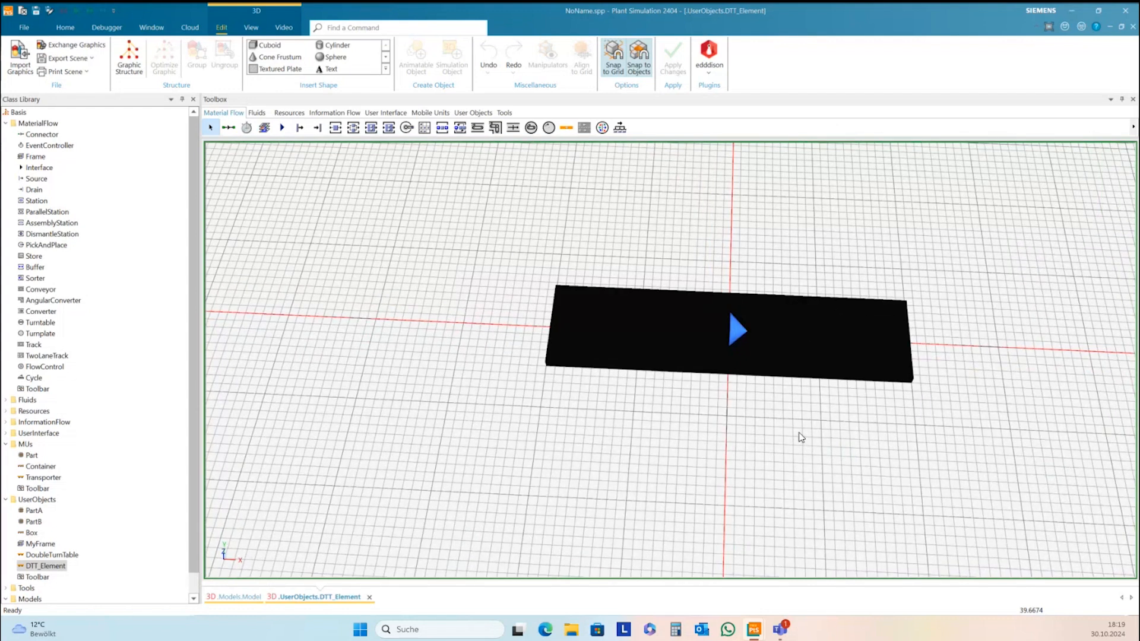
pyautogui.moveTo(799, 433); pyautogui.dragTo(790, 414)
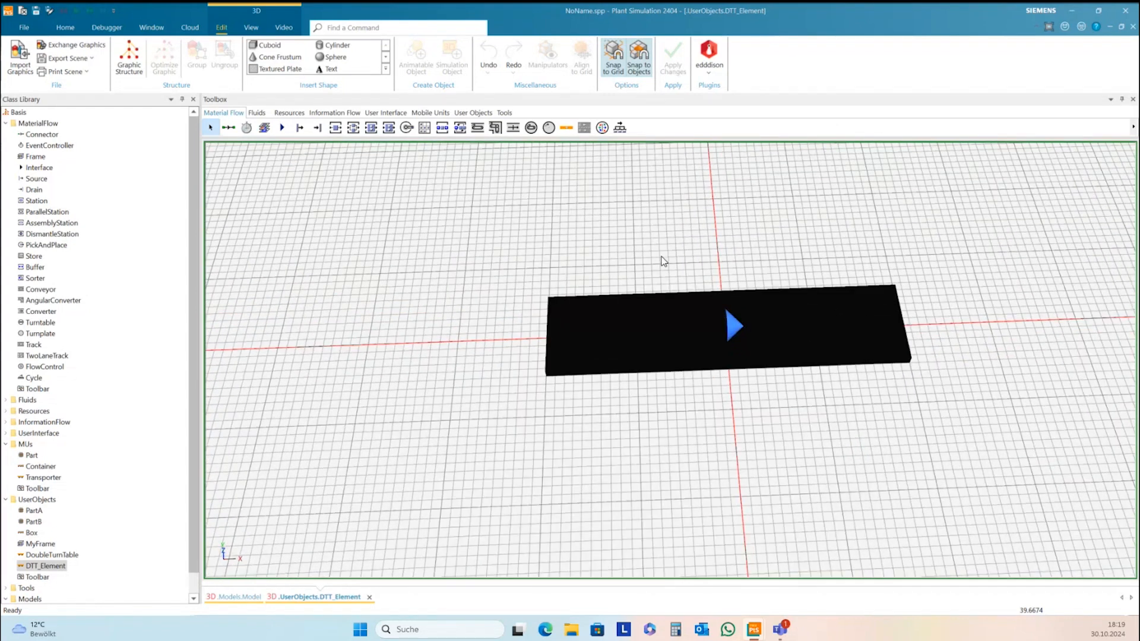
pyautogui.moveTo(712, 271); pyautogui.dragTo(709, 272)
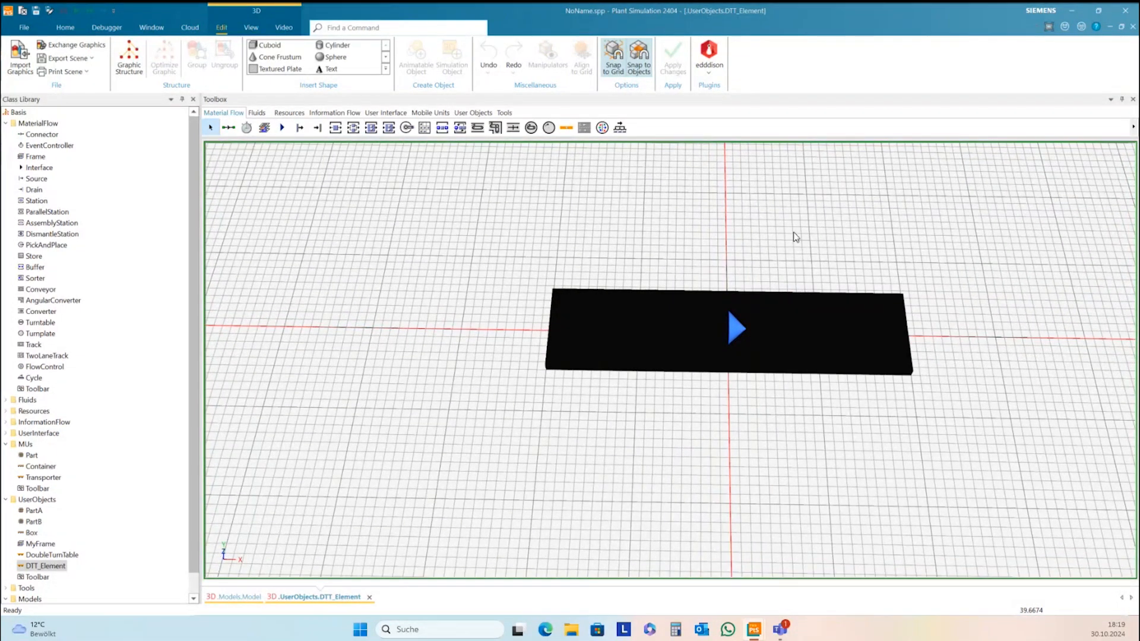
pyautogui.click(1133, 26)
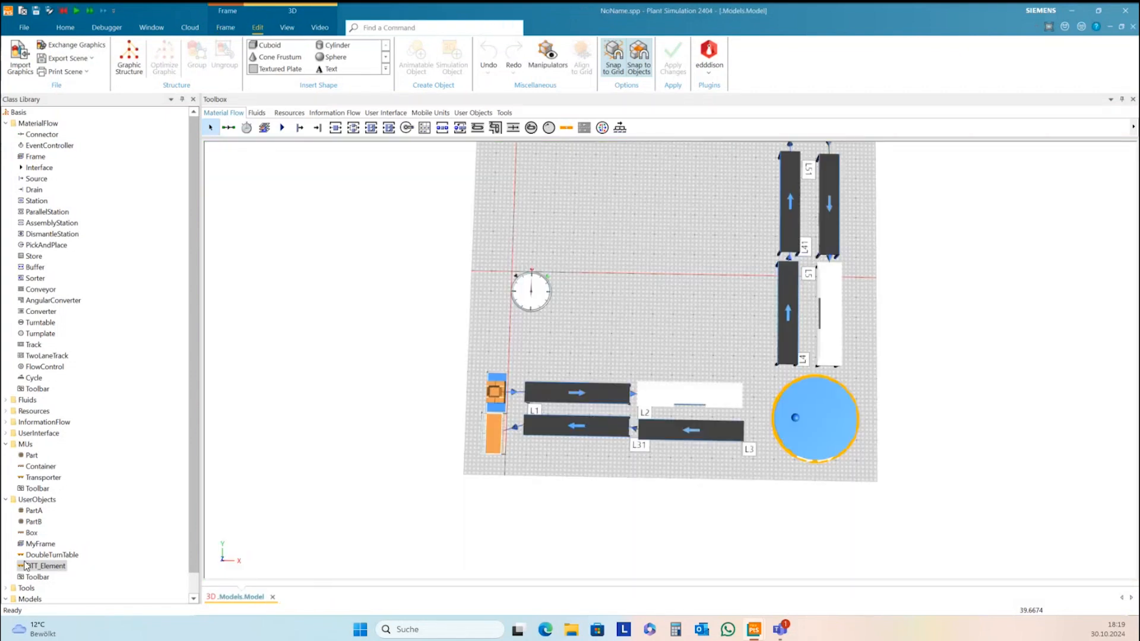
# Step: Duplicate the DTT_Element class in UserObjects and name the copy DTT_ElementBW
pyautogui.rightClick(44, 569)
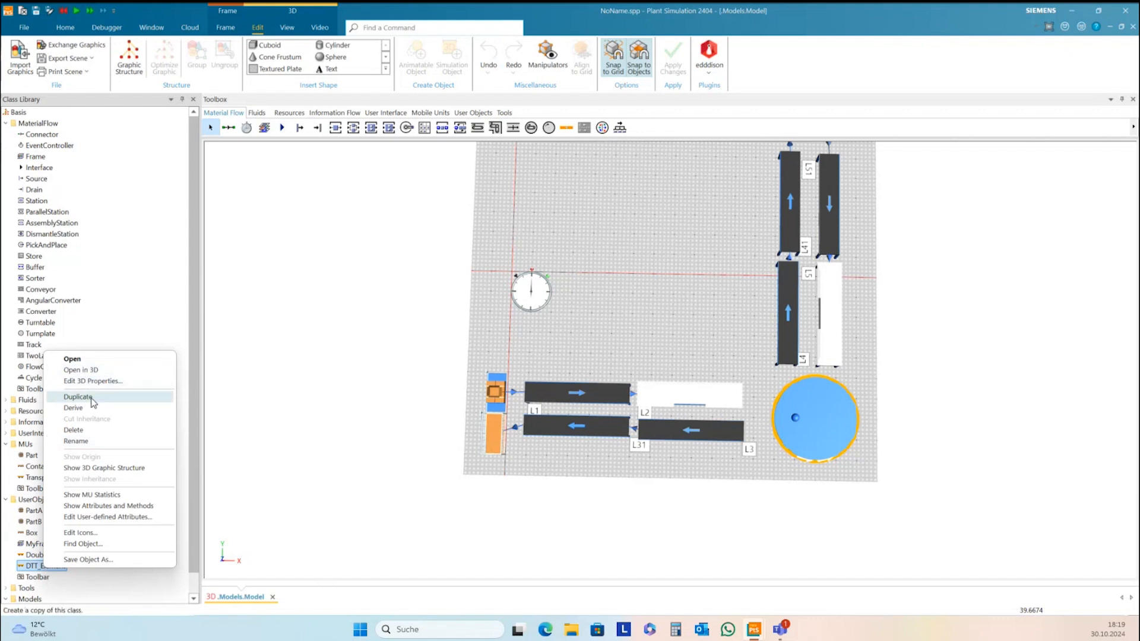
pyautogui.click(88, 397)
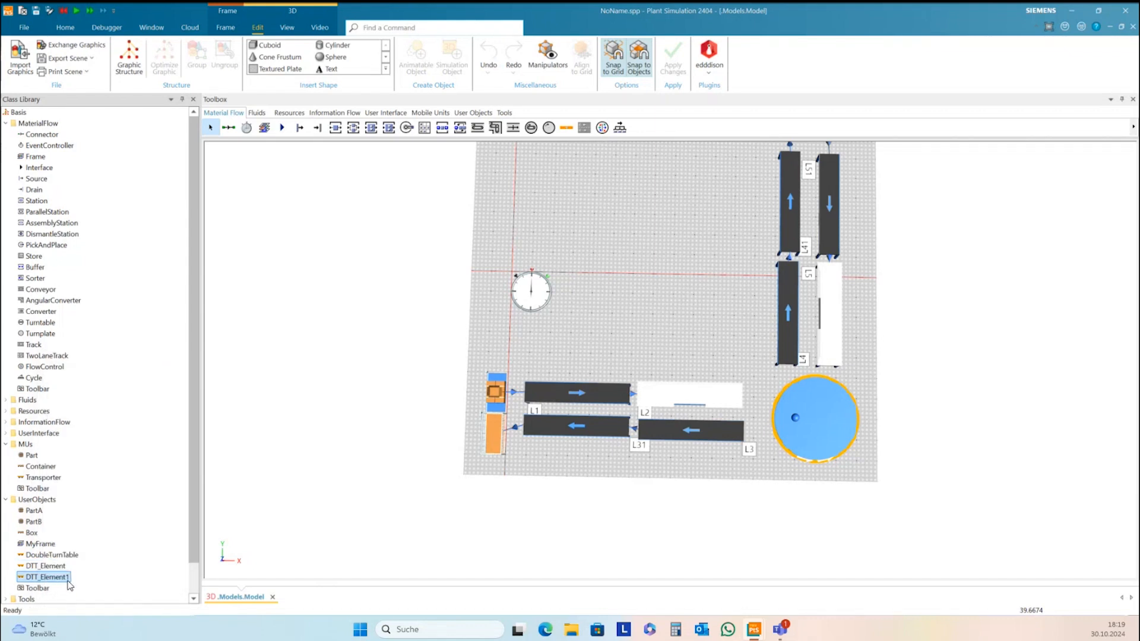
pyautogui.click(69, 578)
pyautogui.press('BackSpace')
pyautogui.write('BW')
pyautogui.press('Return')
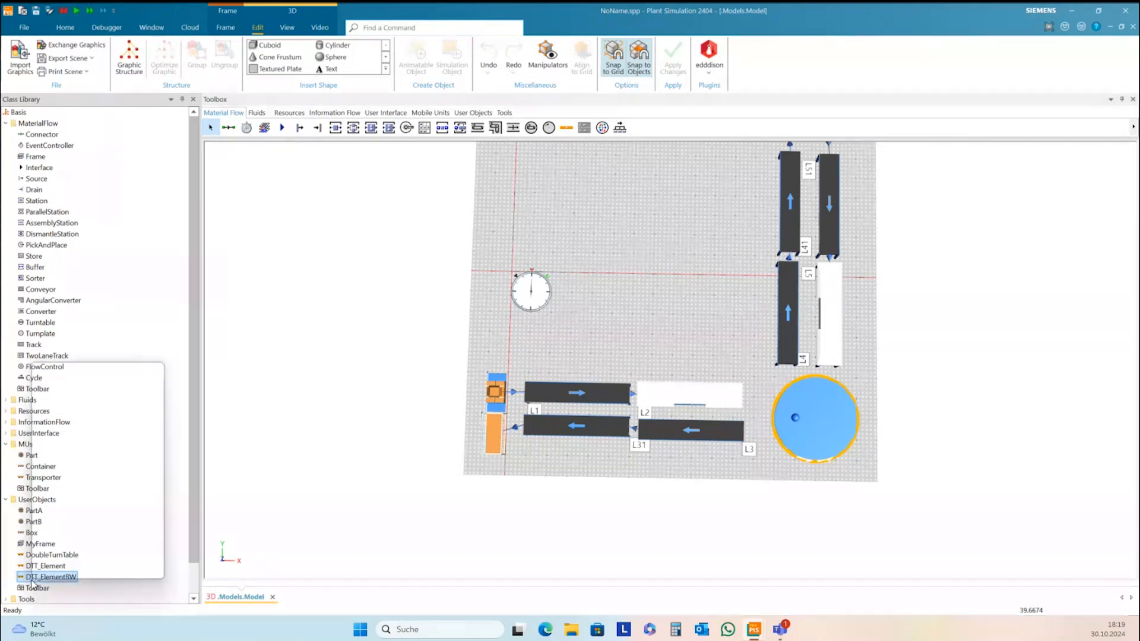
# Step: Open DTT_ElementBW in 3D and rotate the plate and its direction arrow together by 180° so the arrow points along -X
pyautogui.click(80, 382)
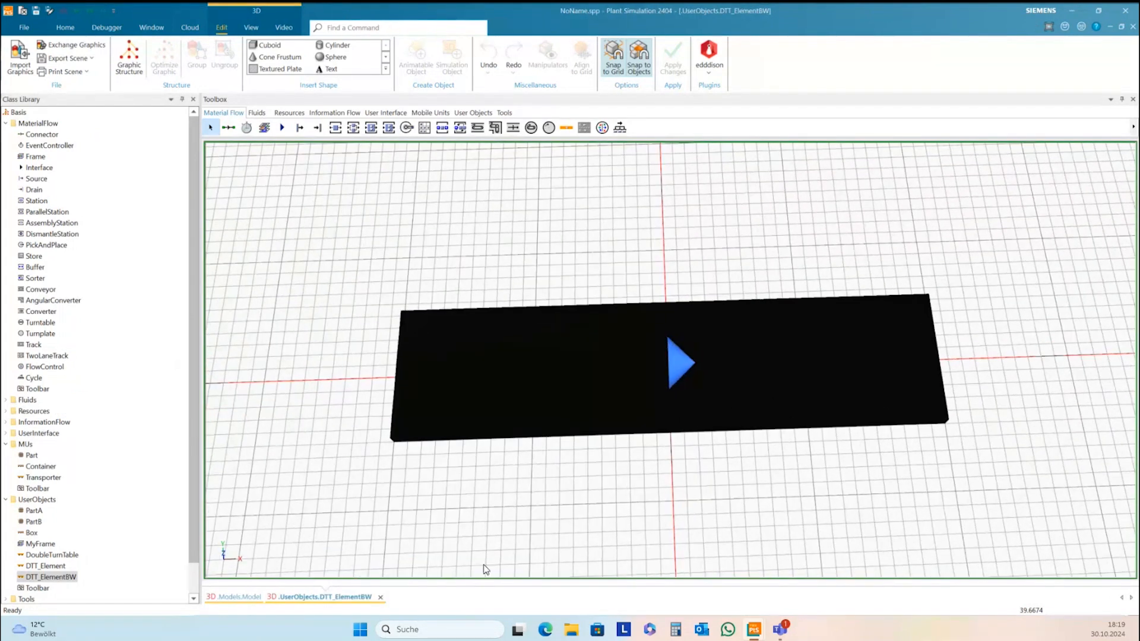
pyautogui.click(425, 416)
pyautogui.keyDown('ctrl'); pyautogui.click(681, 361); pyautogui.keyUp('ctrl')
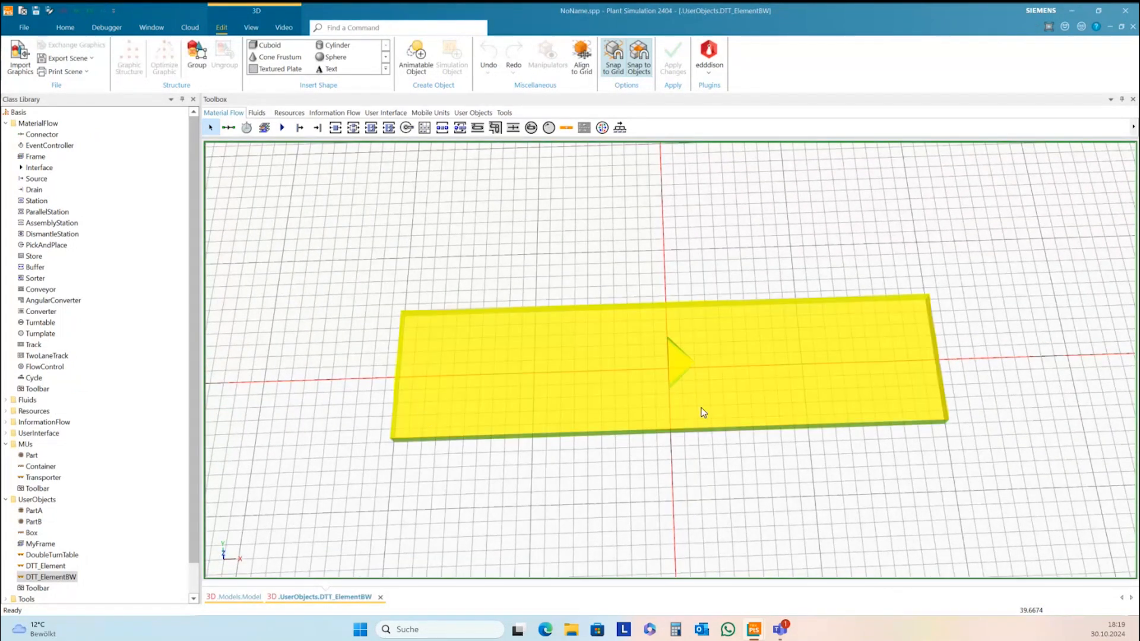
pyautogui.press('r')
pyautogui.press('r')
pyautogui.press('r')
pyautogui.press('r')
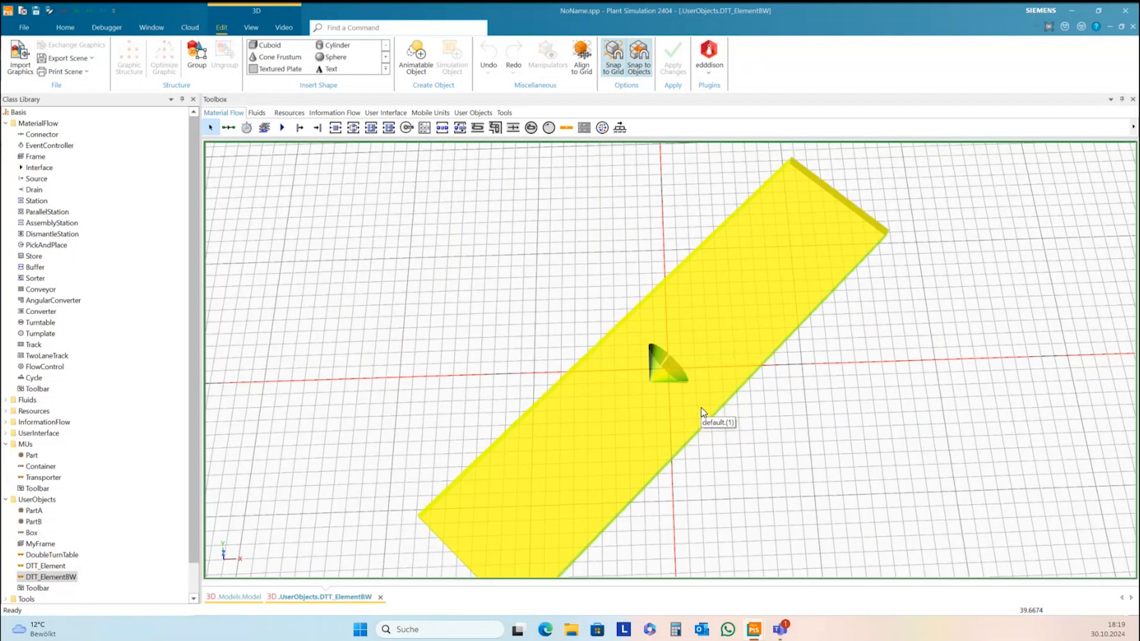
pyautogui.click(602, 209)
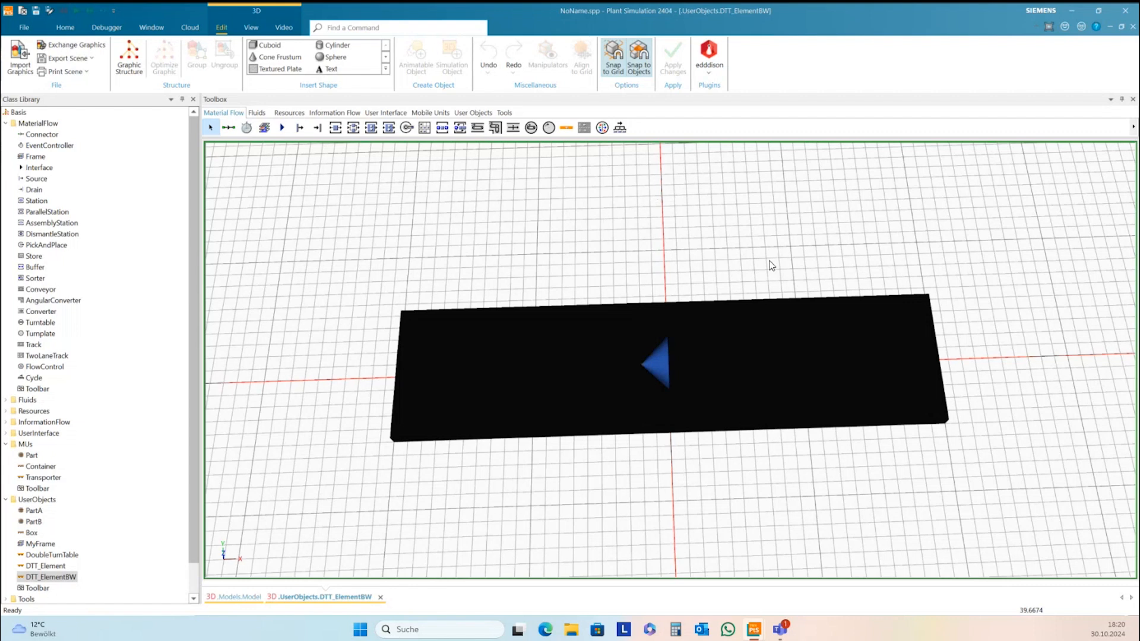
# Step: Show the Line animation path of DTT_ElementBW from the MU animation settings in its 3D properties
pyautogui.moveTo(761, 267); pyautogui.dragTo(750, 257)
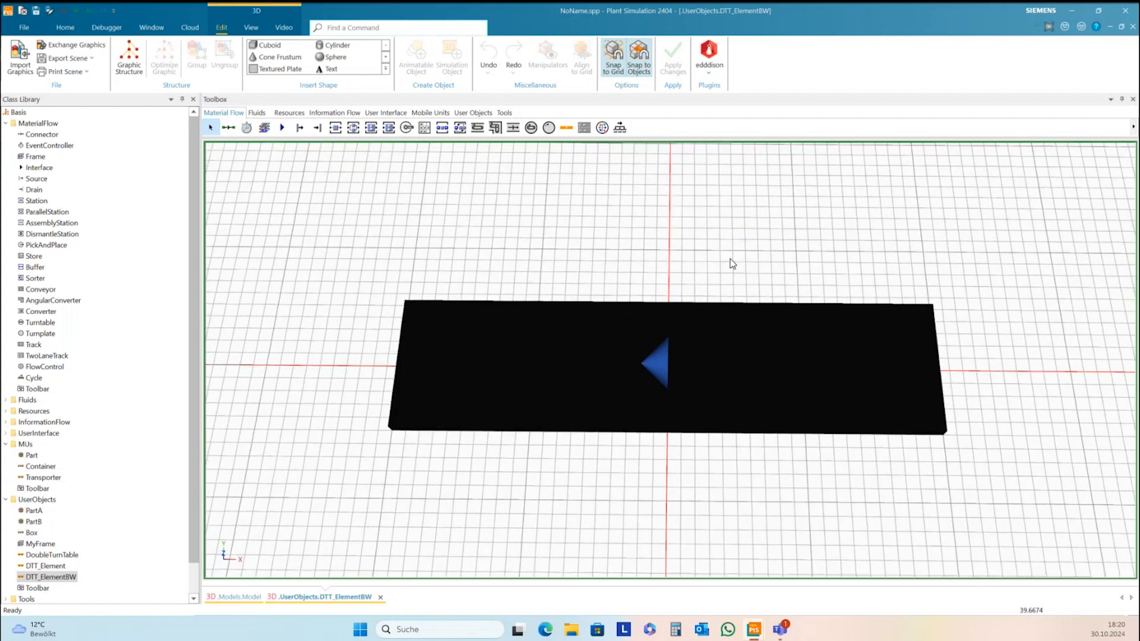
pyautogui.rightClick(839, 212)
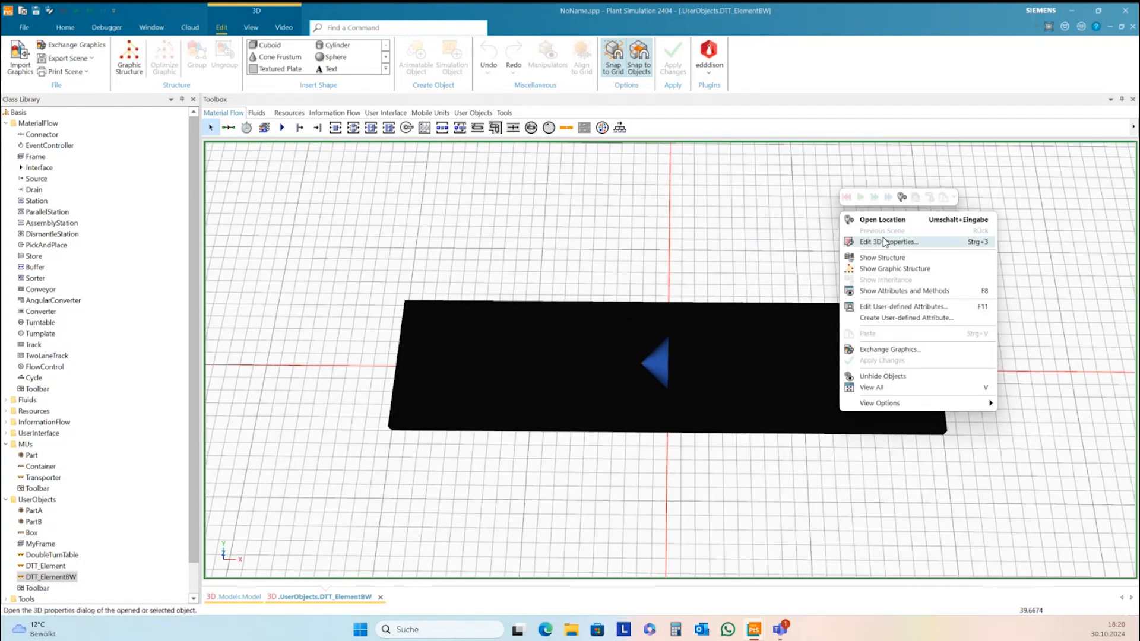
pyautogui.click(889, 245)
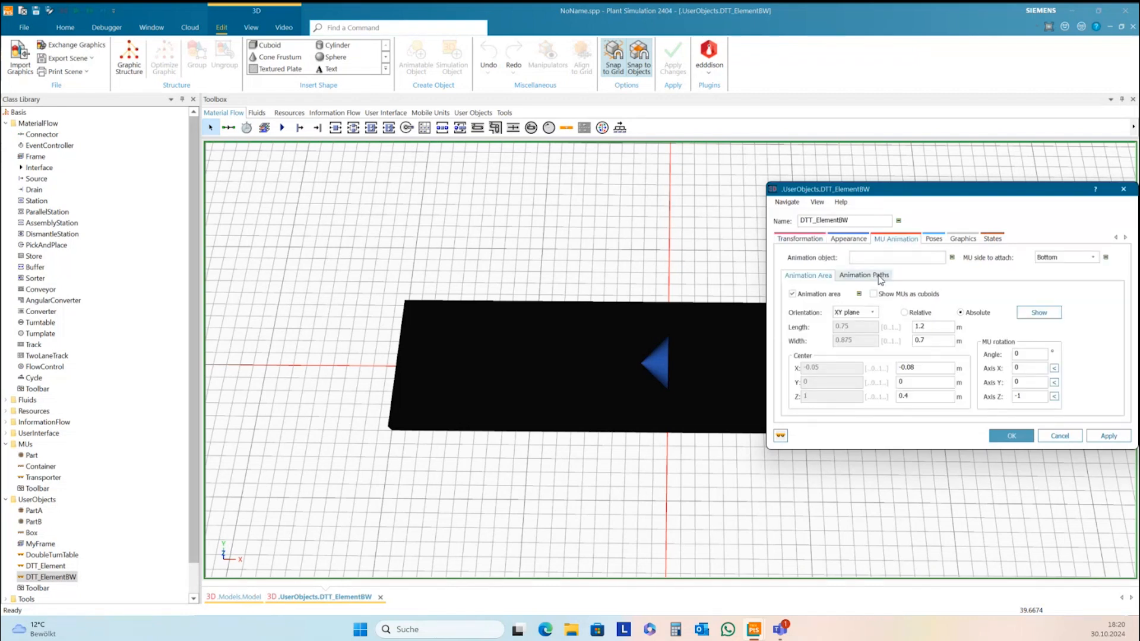
pyautogui.click(871, 277)
pyautogui.click(846, 319)
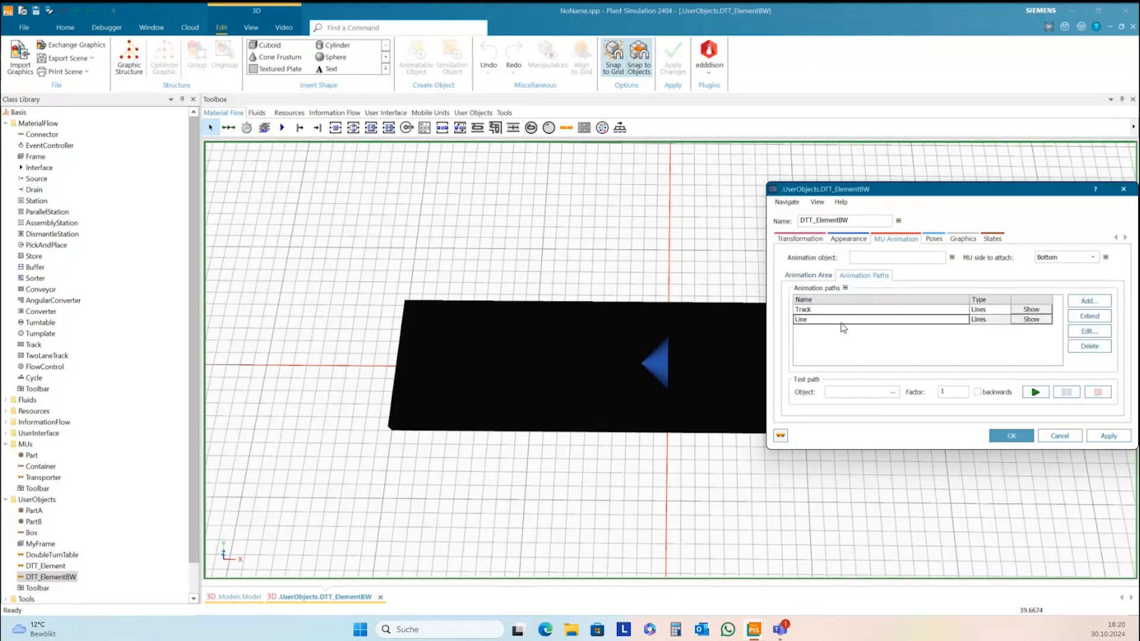
pyautogui.click(1032, 319)
pyautogui.moveTo(984, 195); pyautogui.dragTo(979, 466)
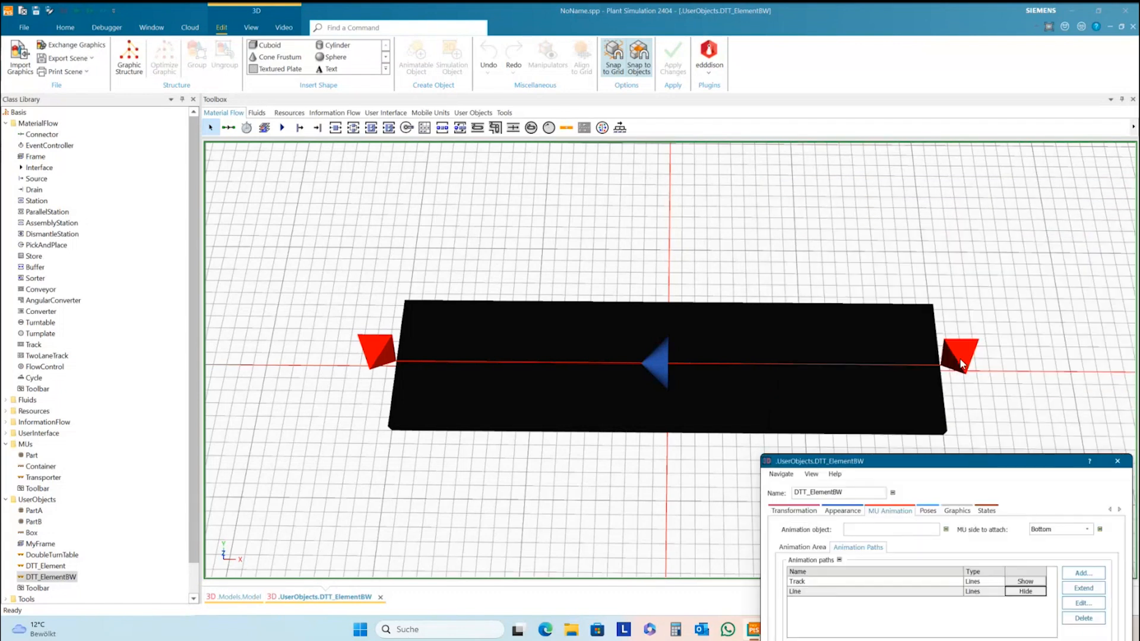
# Step: Swap the Line path's two anchor points so the path starts at the plate's +X end and finishes at its -X end
pyautogui.moveTo(688, 266); pyautogui.dragTo(689, 209)
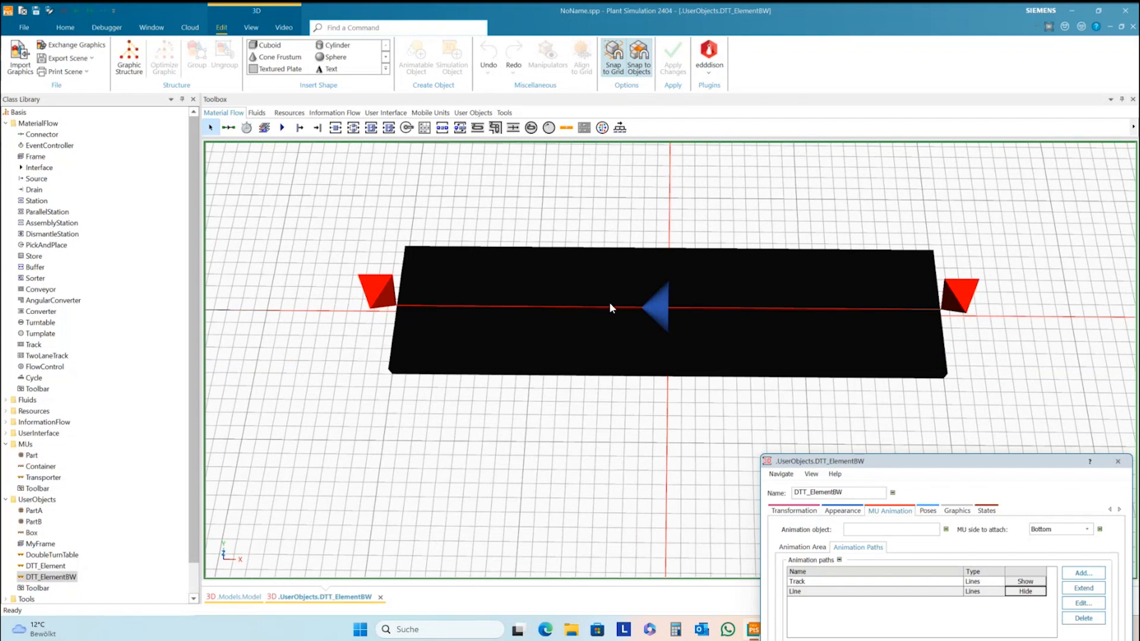
pyautogui.click(384, 294)
pyautogui.moveTo(384, 294)
pyautogui.mouseDown()
pyautogui.moveTo(659, 189)
pyautogui.moveTo(729, 190)
pyautogui.moveTo(739, 206)
pyautogui.mouseUp()
pyautogui.moveTo(959, 283)
pyautogui.mouseDown()
pyautogui.moveTo(902, 300)
pyautogui.moveTo(609, 296)
pyautogui.moveTo(605, 286)
pyautogui.moveTo(377, 300)
pyautogui.mouseUp()
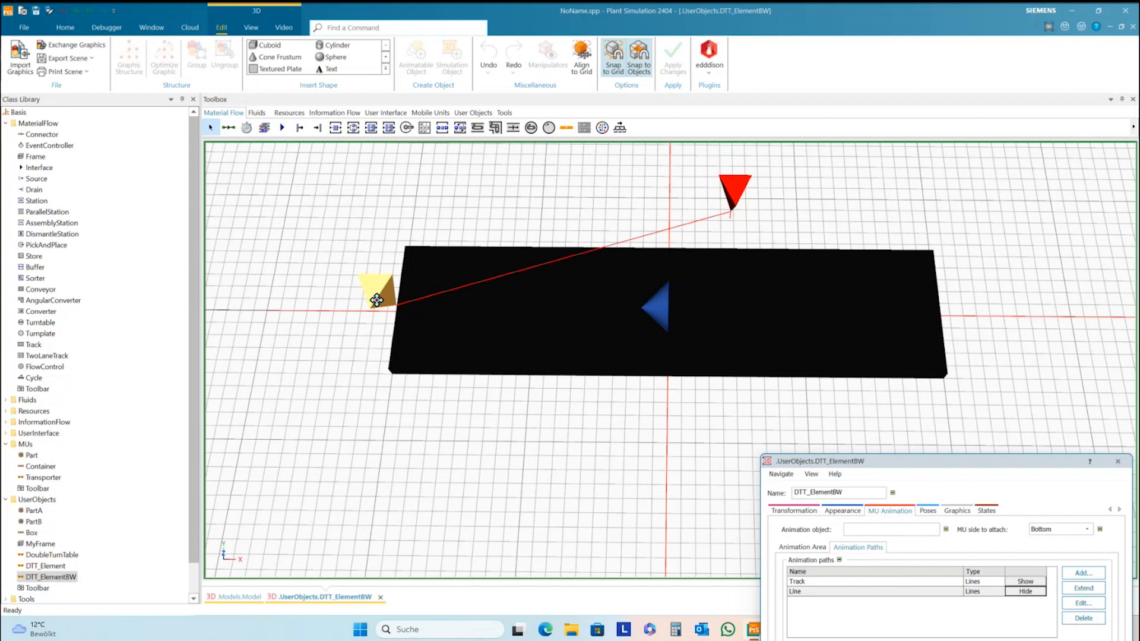
pyautogui.moveTo(735, 186); pyautogui.dragTo(967, 298)
pyautogui.click(970, 326)
pyautogui.moveTo(958, 349)
pyautogui.mouseDown()
pyautogui.moveTo(964, 326)
pyautogui.moveTo(965, 353)
pyautogui.mouseUp()
# Step: Switch to the planning view and nudge Line Anchor Point 1 in +Y towards the plate's centre line
pyautogui.click(958, 284)
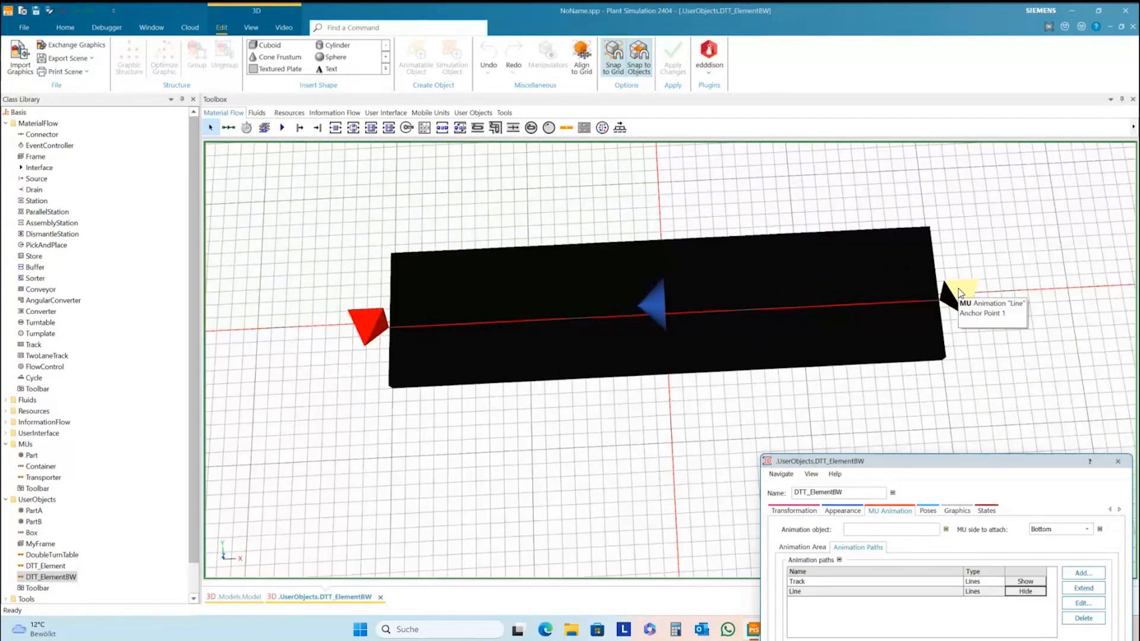
pyautogui.press('Down')
pyautogui.click(260, 33)
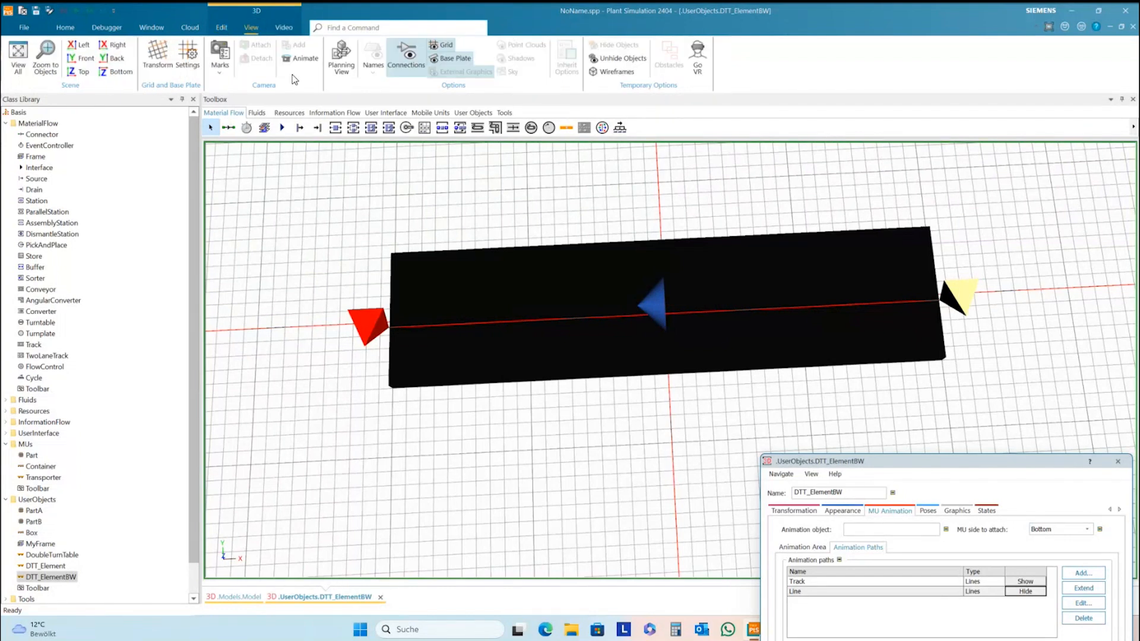
pyautogui.click(341, 67)
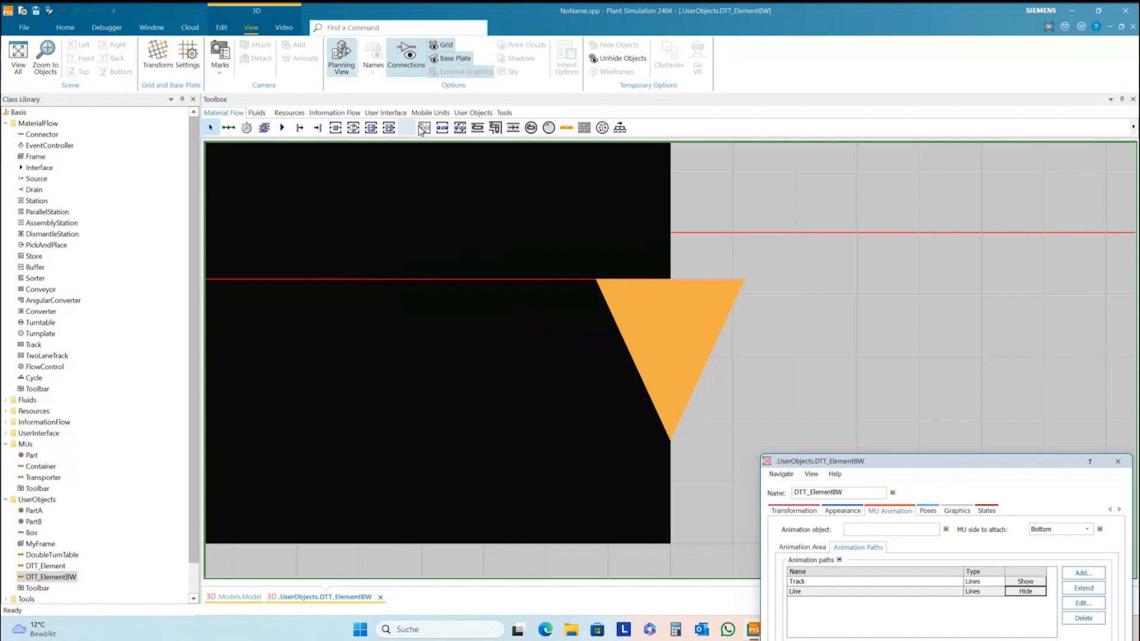
pyautogui.scroll(-4, 654, 284)
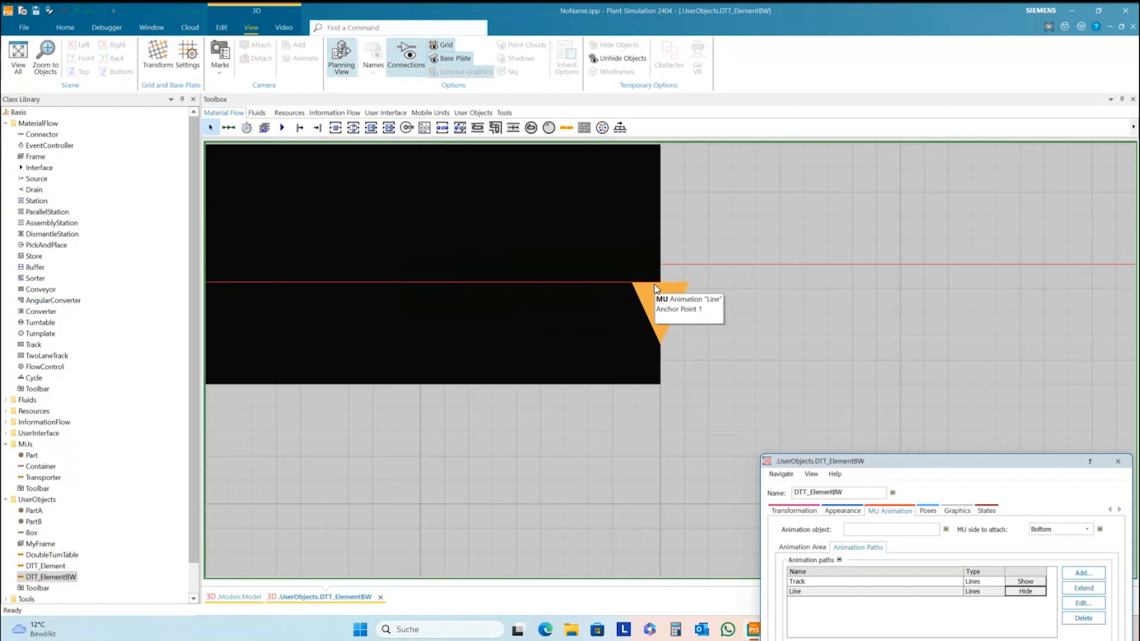
pyautogui.press('Up')
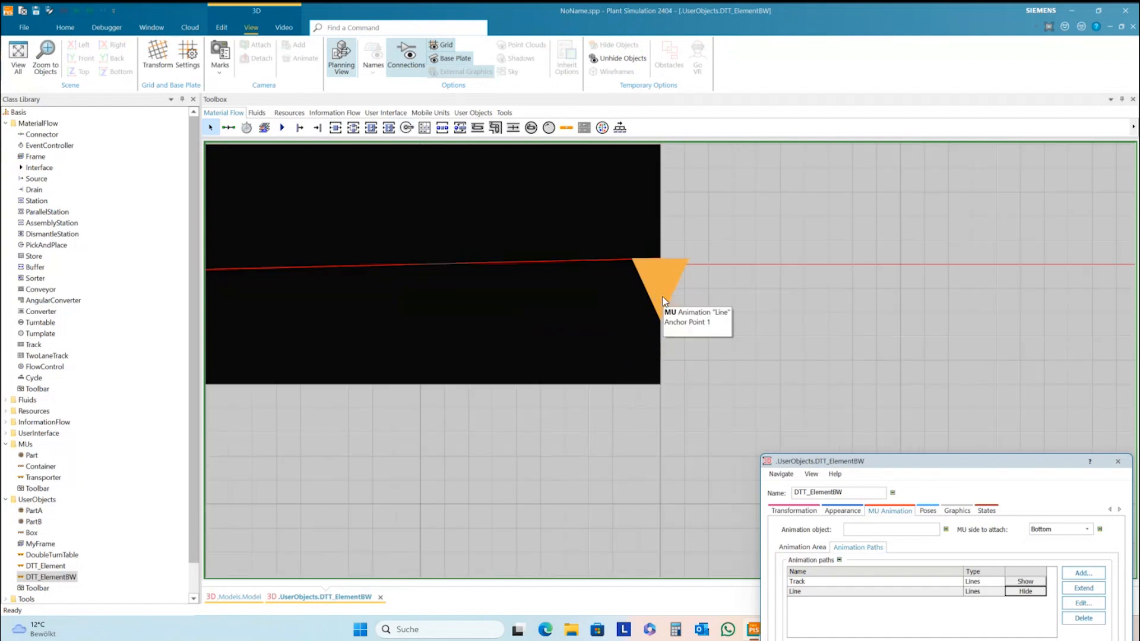
# Step: Set the Y position of Anchor Point 2 on the DTT_ElementBW Line animation path to 0 m
pyautogui.moveTo(395, 420); pyautogui.dragTo(741, 409)
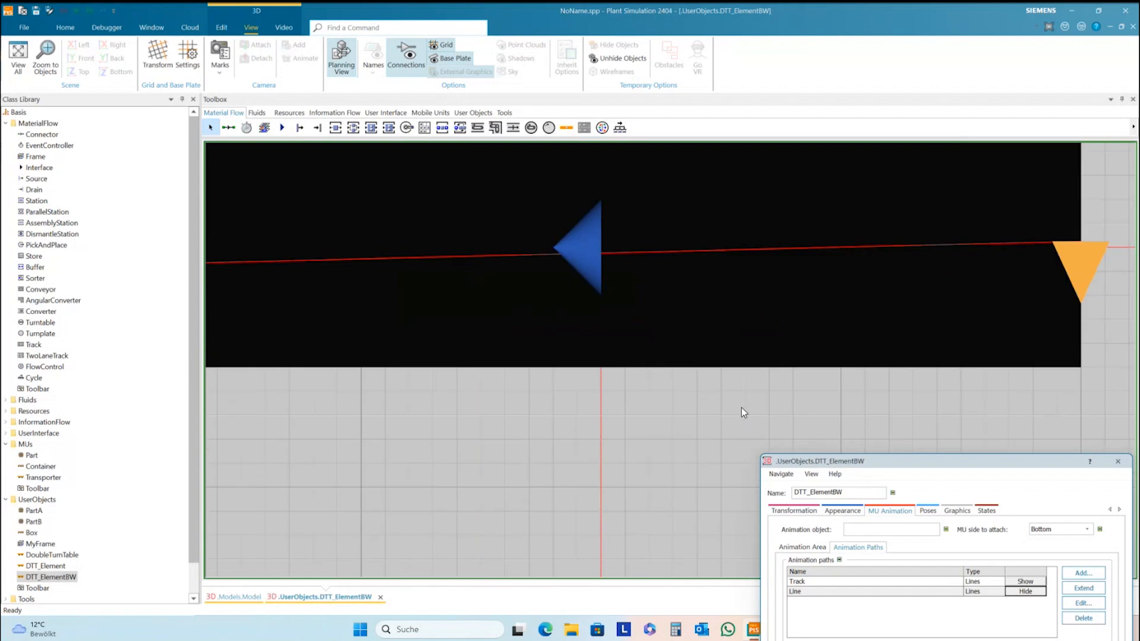
pyautogui.moveTo(214, 418); pyautogui.dragTo(501, 435)
pyautogui.click(401, 298)
pyautogui.press('Up')
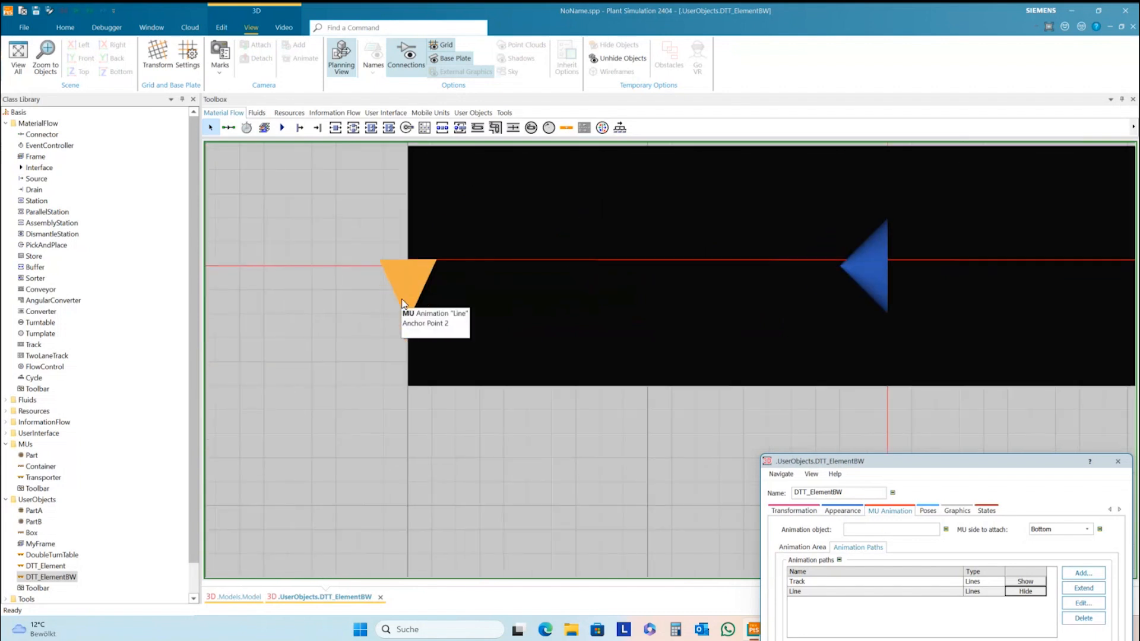
pyautogui.rightClick(417, 286)
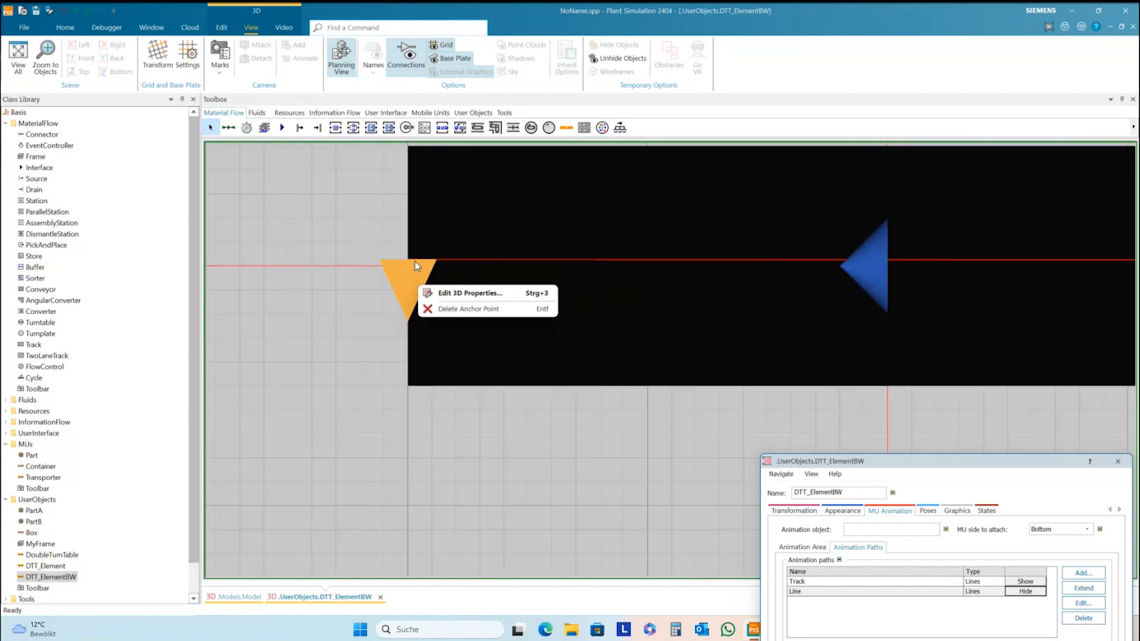
pyautogui.click(469, 292)
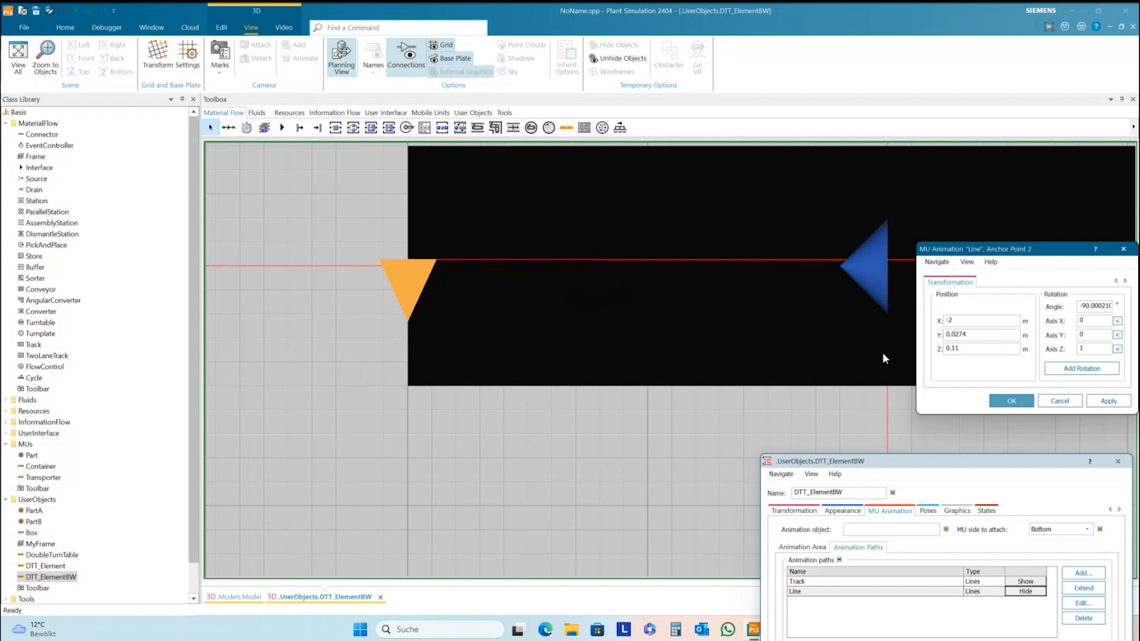
pyautogui.doubleClick(979, 339)
pyautogui.write('0')
pyautogui.click(1107, 400)
pyautogui.click(1011, 401)
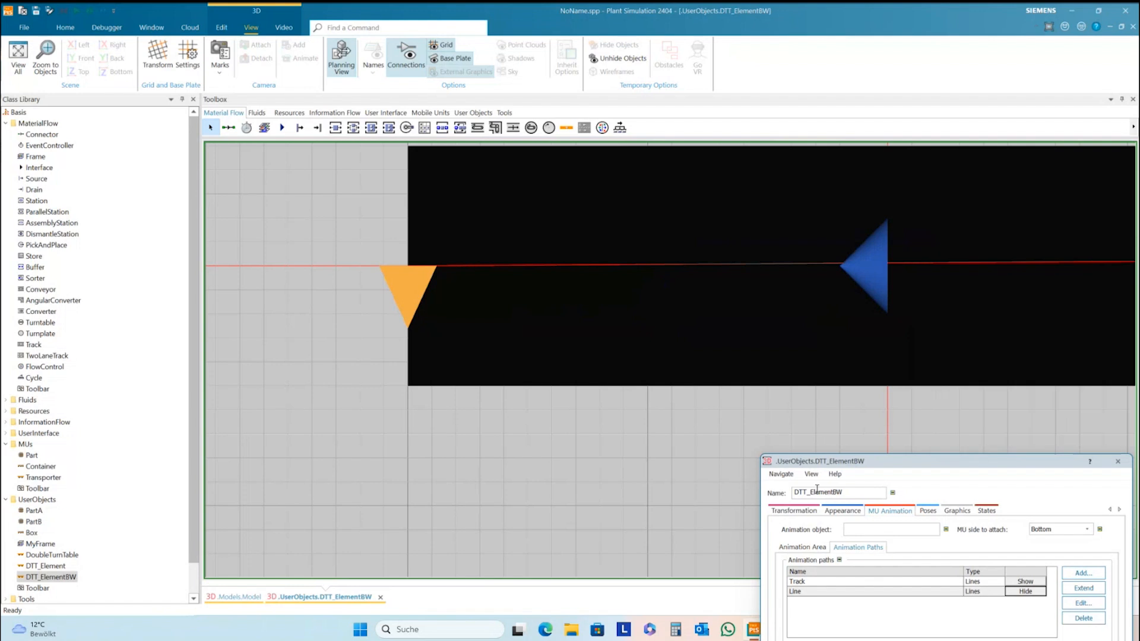
# Step: Set the Y position of the Line path's Anchor Point 1, at the plate's +X end, to 0 m
pyautogui.moveTo(942, 437); pyautogui.dragTo(589, 435)
pyautogui.moveTo(792, 417); pyautogui.dragTo(750, 421)
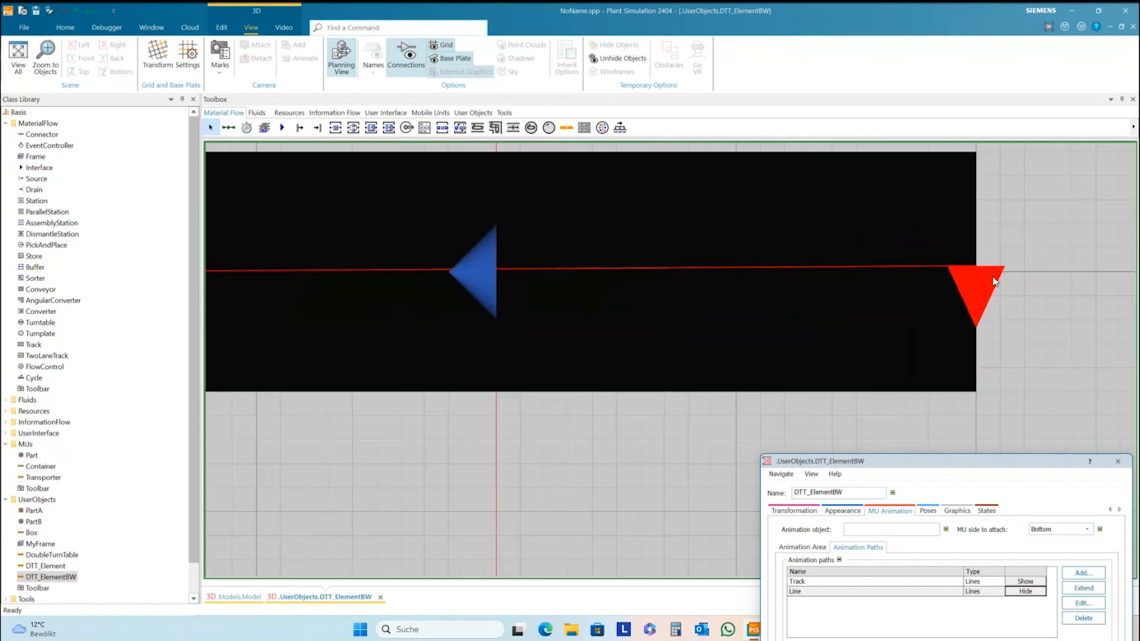
pyautogui.rightClick(982, 286)
pyautogui.click(1009, 289)
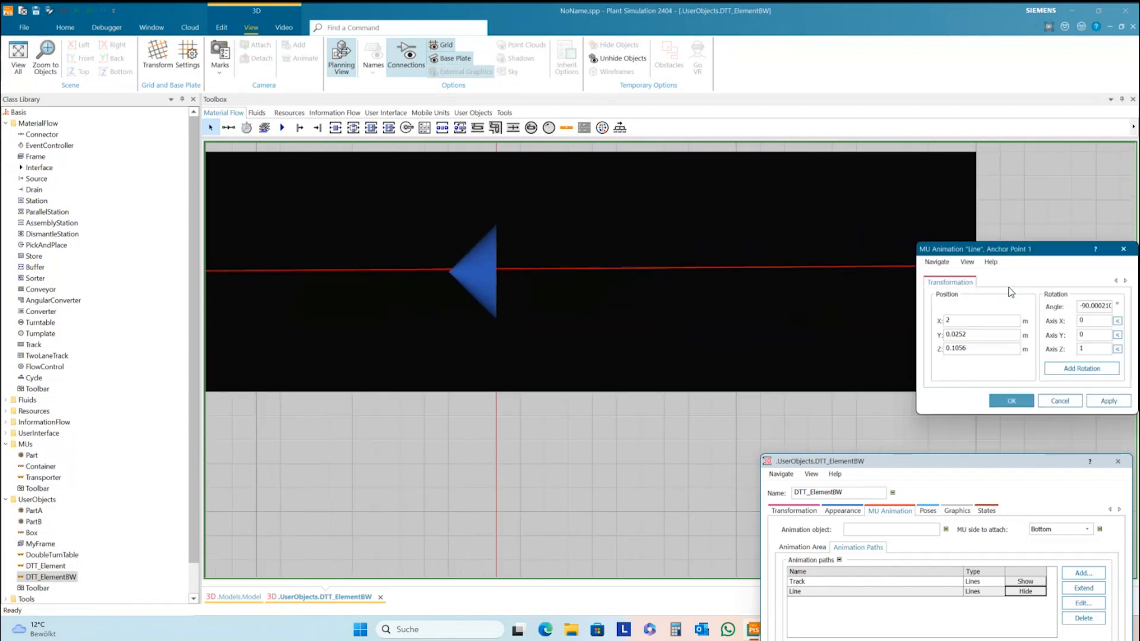
pyautogui.moveTo(977, 334); pyautogui.dragTo(936, 335)
pyautogui.write('0')
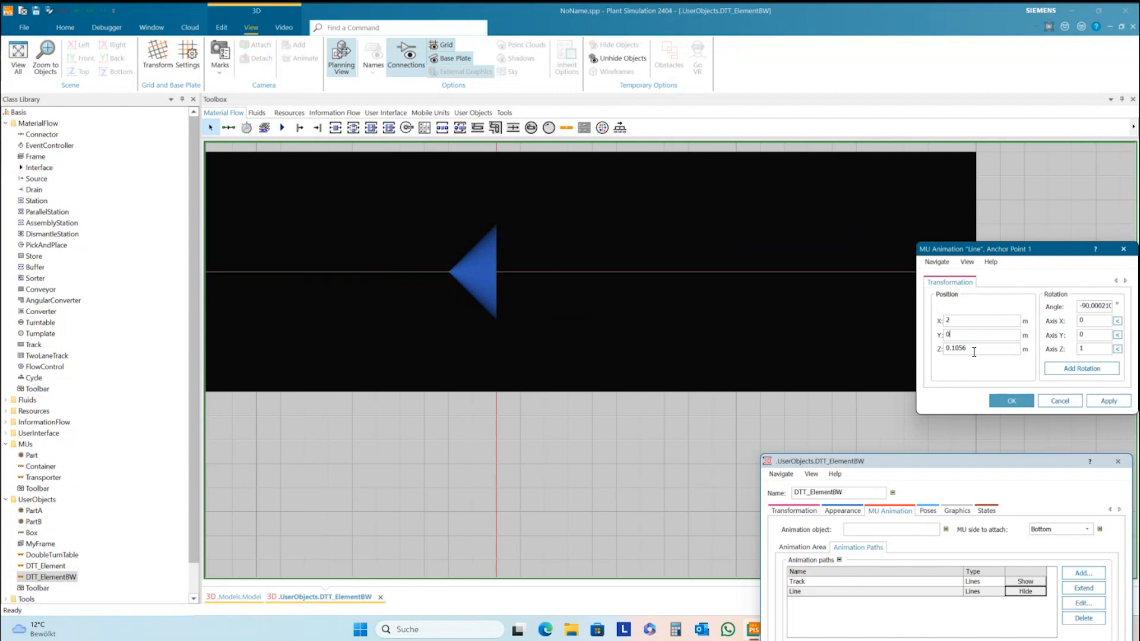
pyautogui.click(1010, 401)
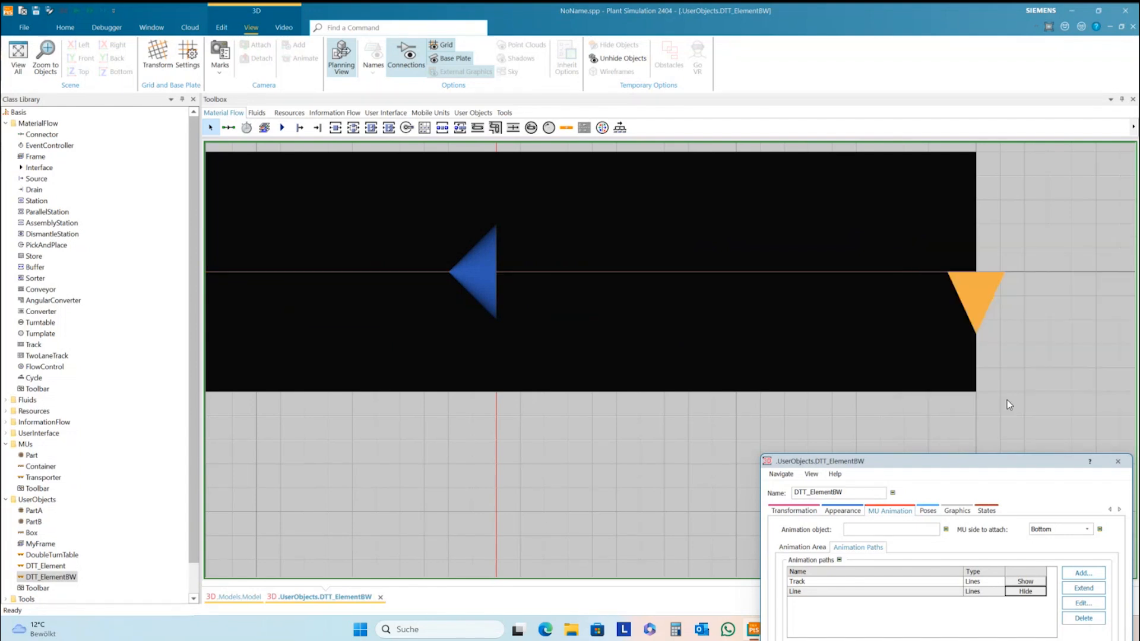
# Step: Leave the planning view and accept the 3D properties of DTT_ElementBW
pyautogui.click(343, 65)
pyautogui.moveTo(562, 472); pyautogui.dragTo(594, 462)
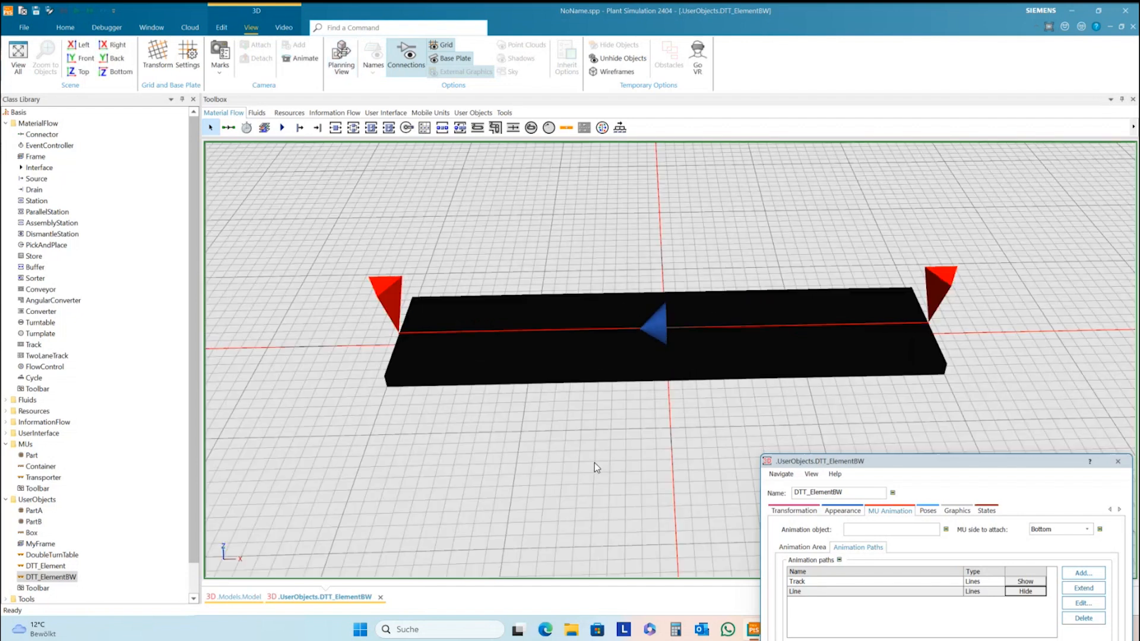
pyautogui.moveTo(979, 464); pyautogui.dragTo(787, 257)
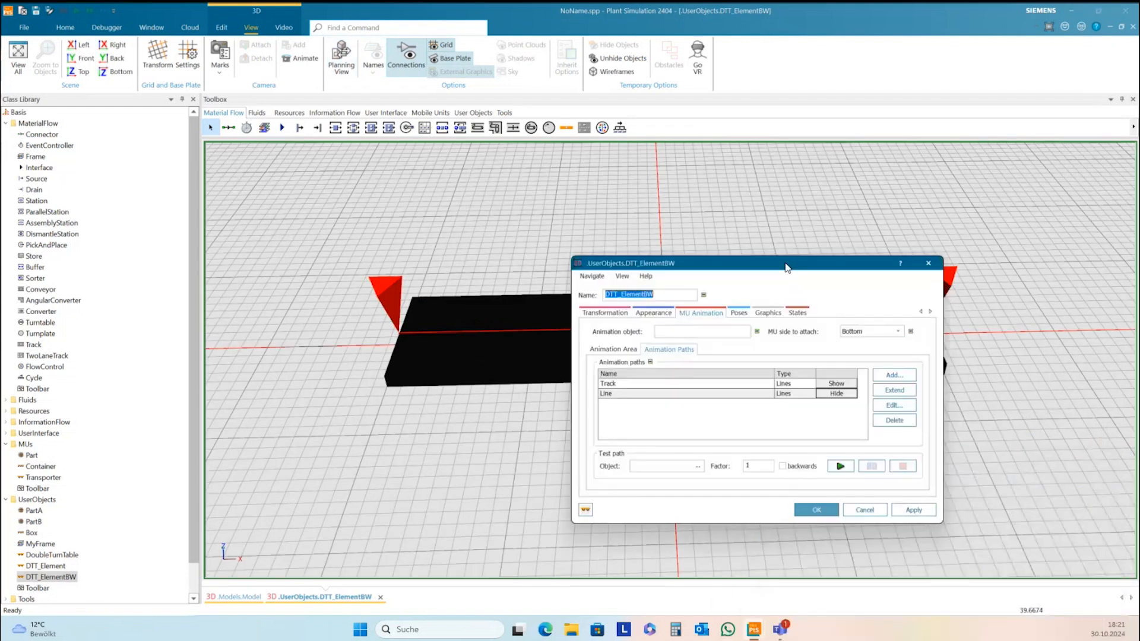
pyautogui.click(809, 505)
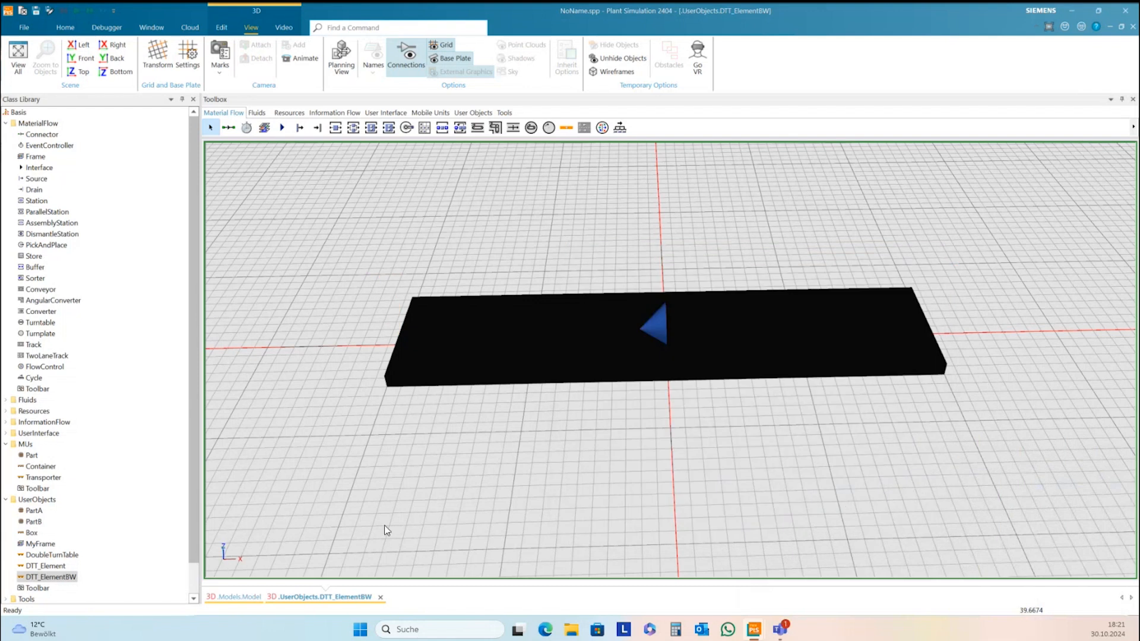
pyautogui.click(46, 568)
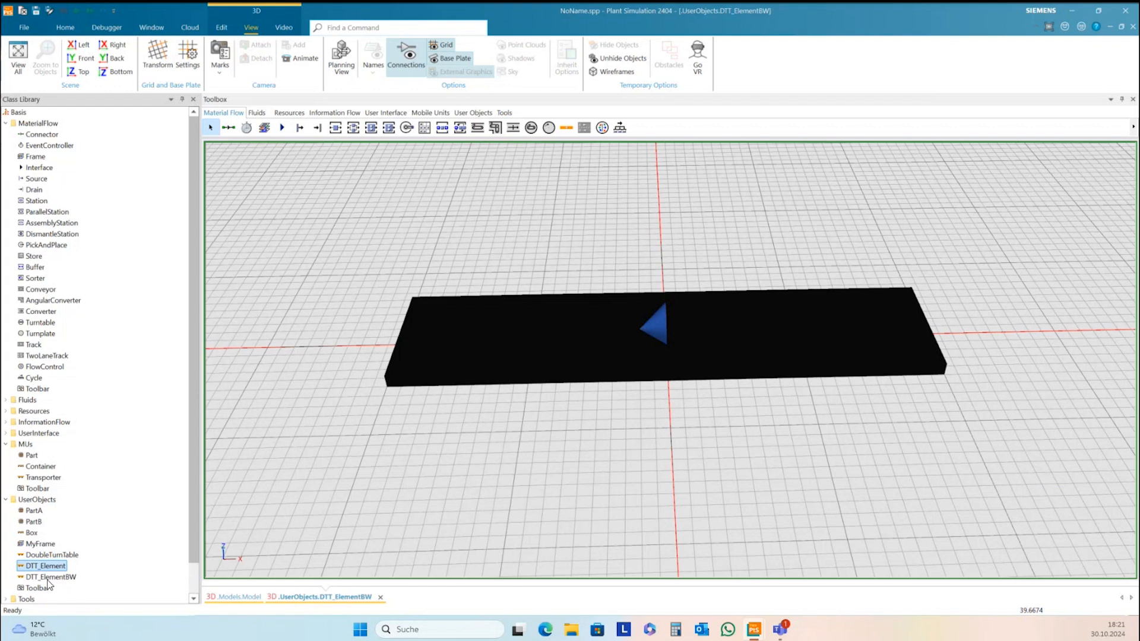
pyautogui.click(48, 578)
pyautogui.keyDown('ctrl'); pyautogui.click(59, 556); pyautogui.keyUp('ctrl')
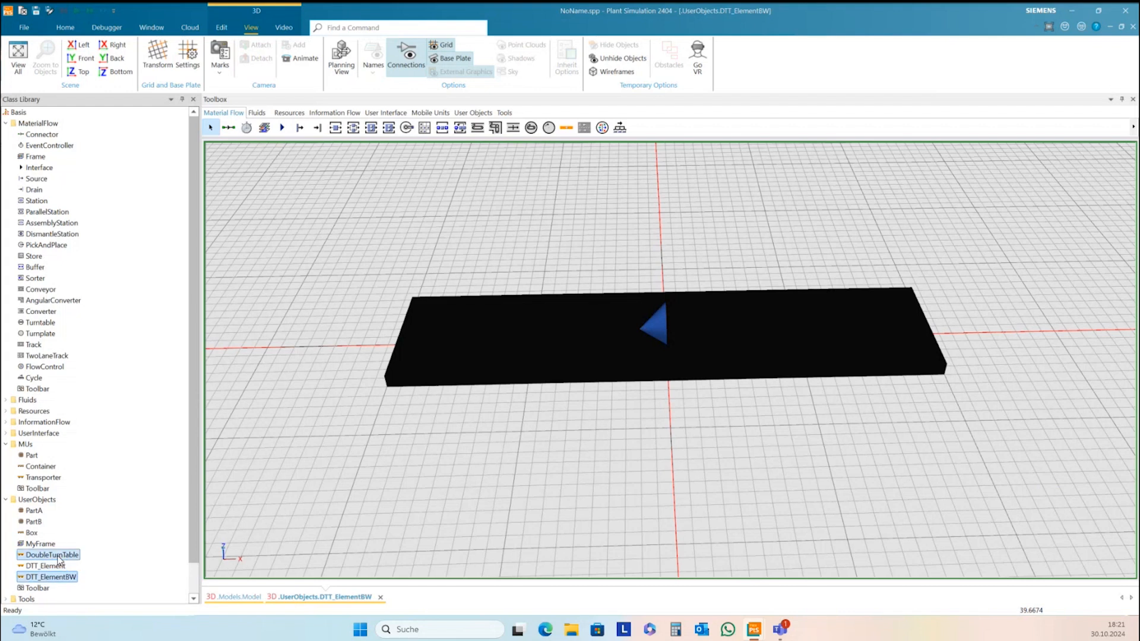
# Step: Set the load bay of the DoubleTurnTable class to an X-dimension of 2 and a Y-dimension of 1
pyautogui.click(58, 556)
pyautogui.doubleClick(58, 557)
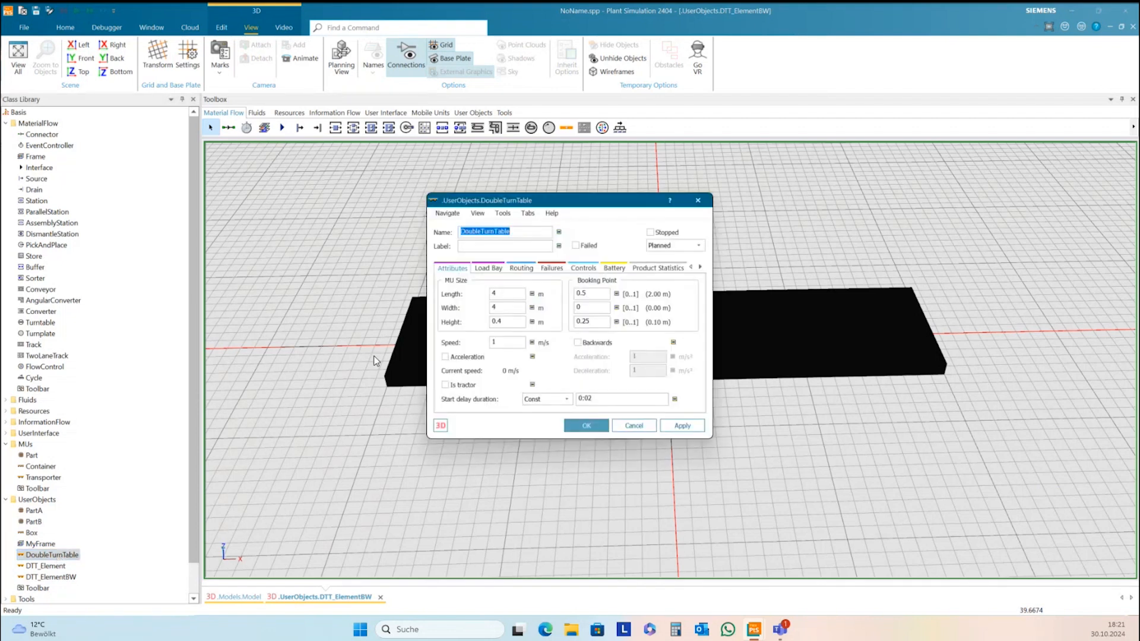
pyautogui.click(485, 270)
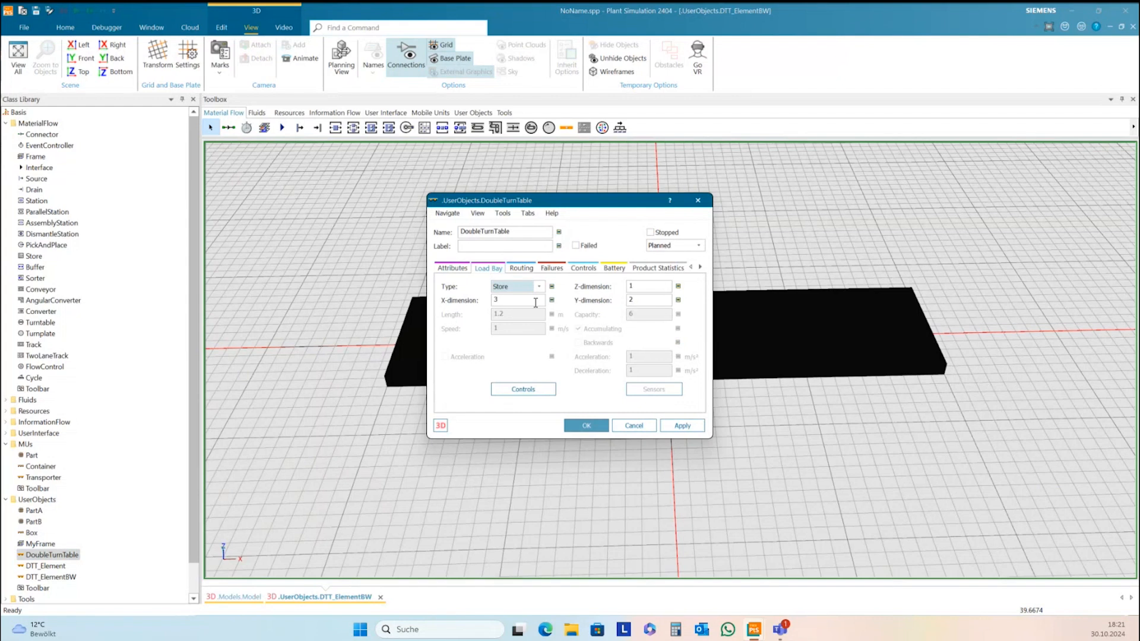
pyautogui.click(509, 301)
pyautogui.moveTo(508, 300); pyautogui.dragTo(490, 300)
pyautogui.write('2')
pyautogui.moveTo(632, 300); pyautogui.dragTo(626, 305)
pyautogui.write('1')
pyautogui.click(686, 428)
pyautogui.click(589, 425)
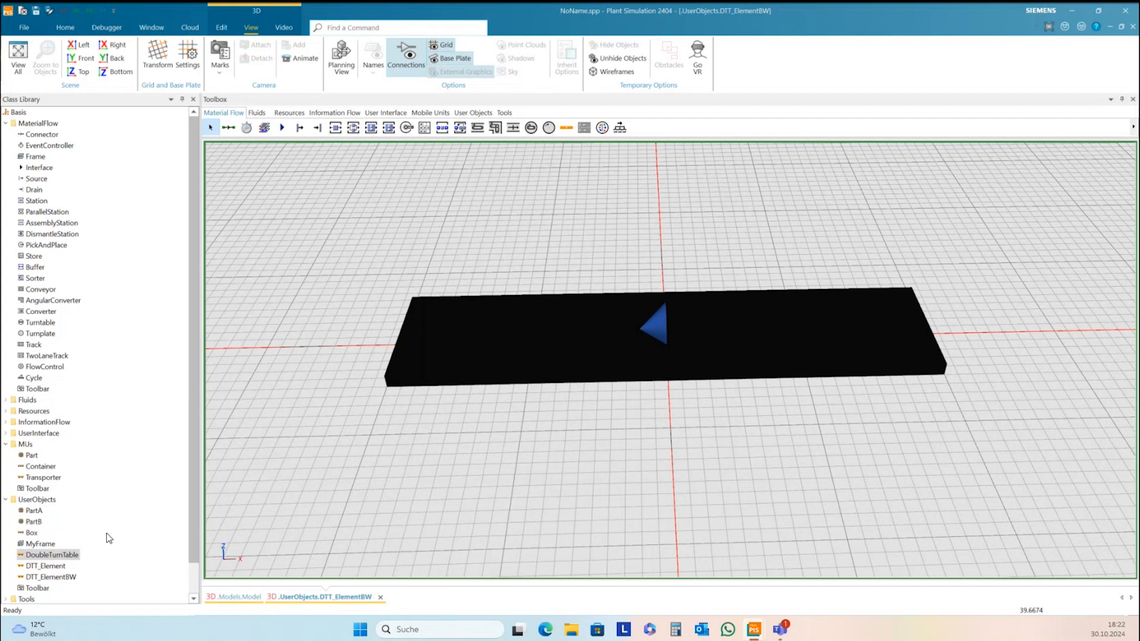
# Step: Open DoubleTurnTable in 3D and delete the small sphere on top of the disc
pyautogui.rightClick(54, 557)
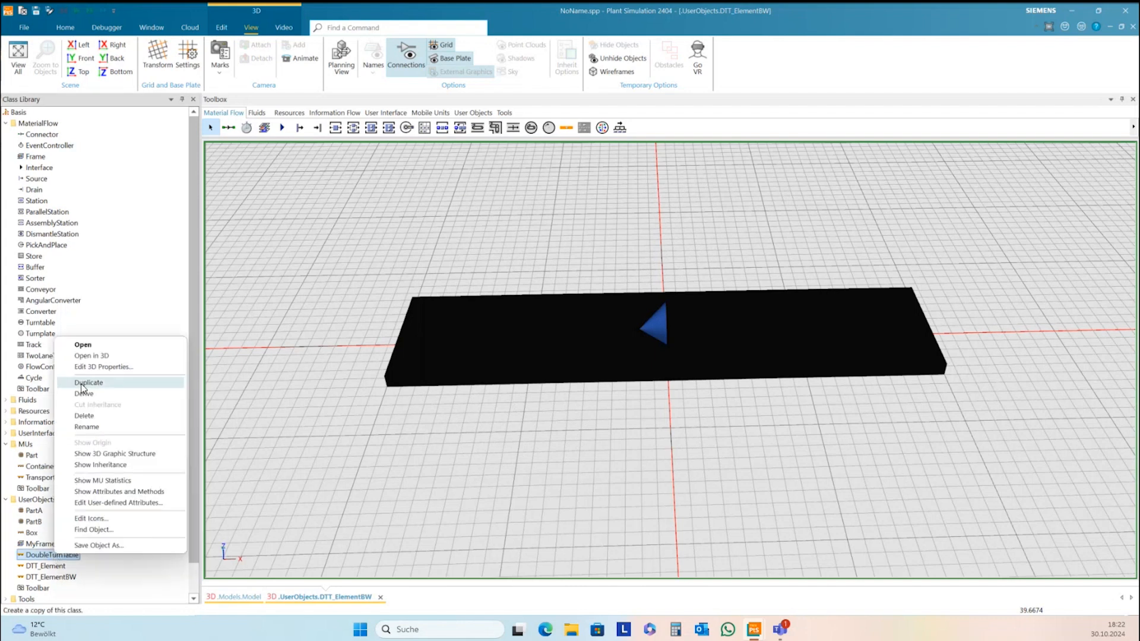
pyautogui.click(90, 357)
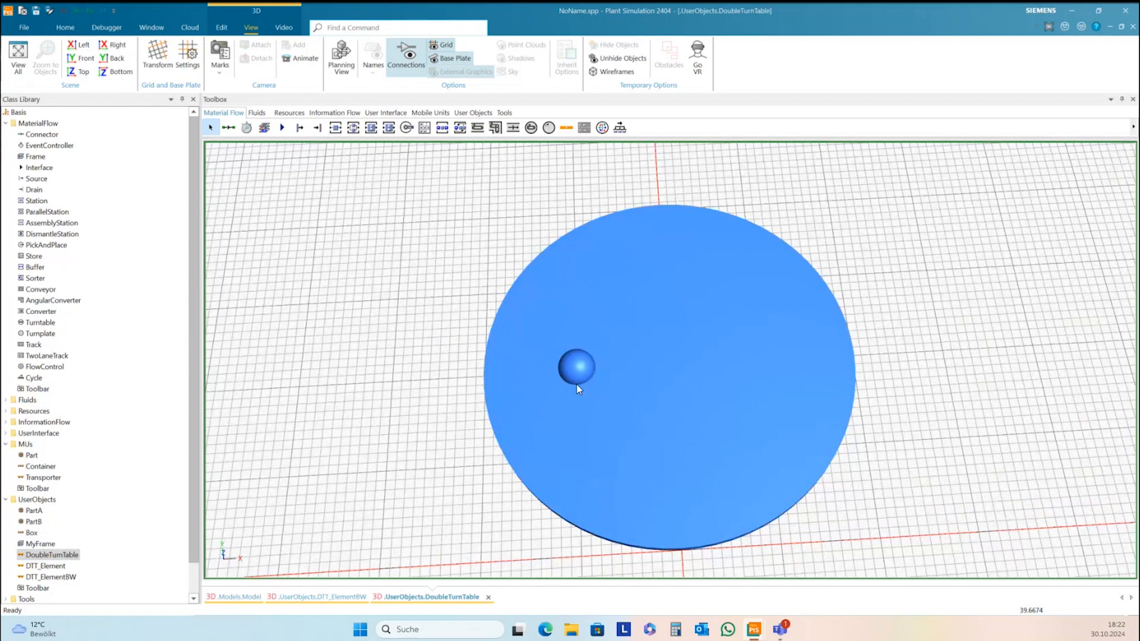
pyautogui.click(577, 377)
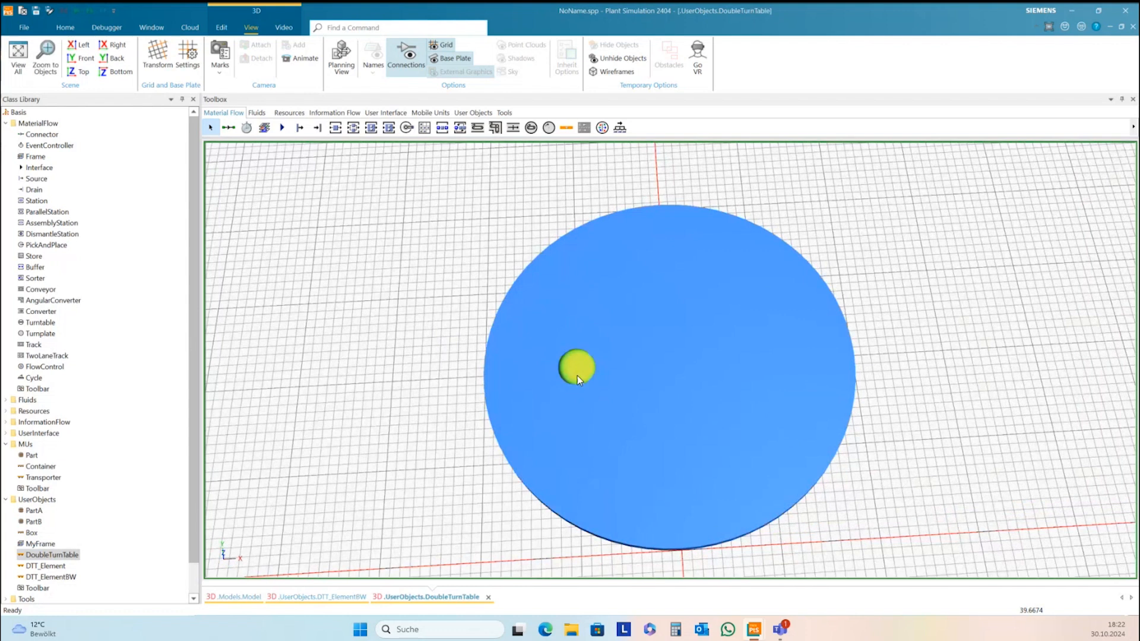
pyautogui.press('Delete')
pyautogui.press('Return')
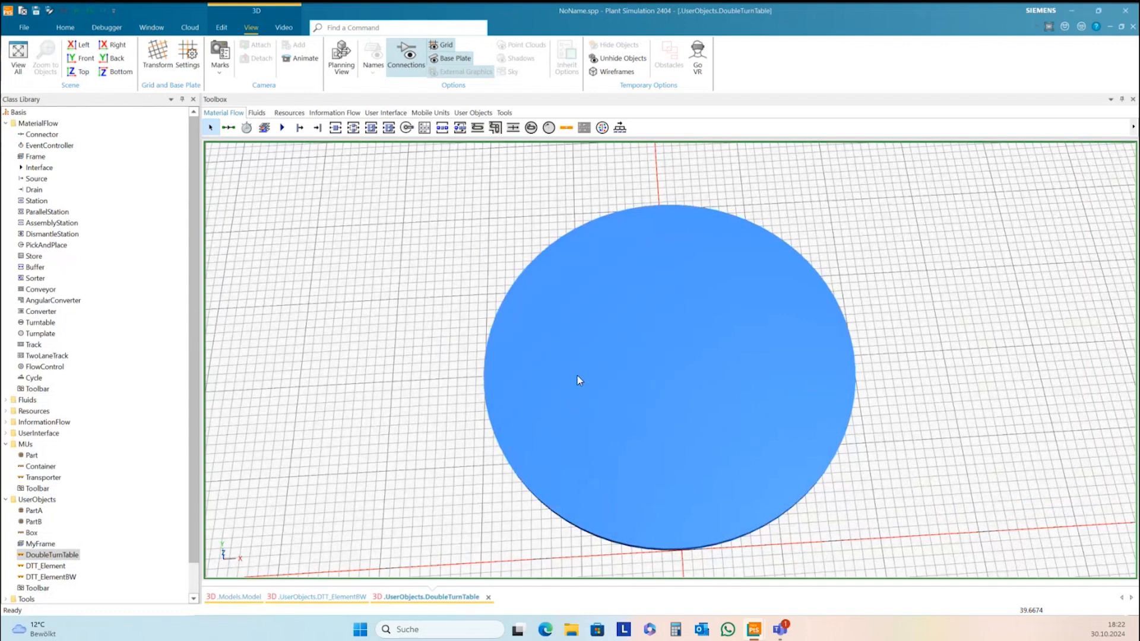
# Step: Turn off the animation area in the MU animation settings of DoubleTurnTable's 3D properties
pyautogui.moveTo(900, 466); pyautogui.dragTo(817, 465)
pyautogui.rightClick(921, 262)
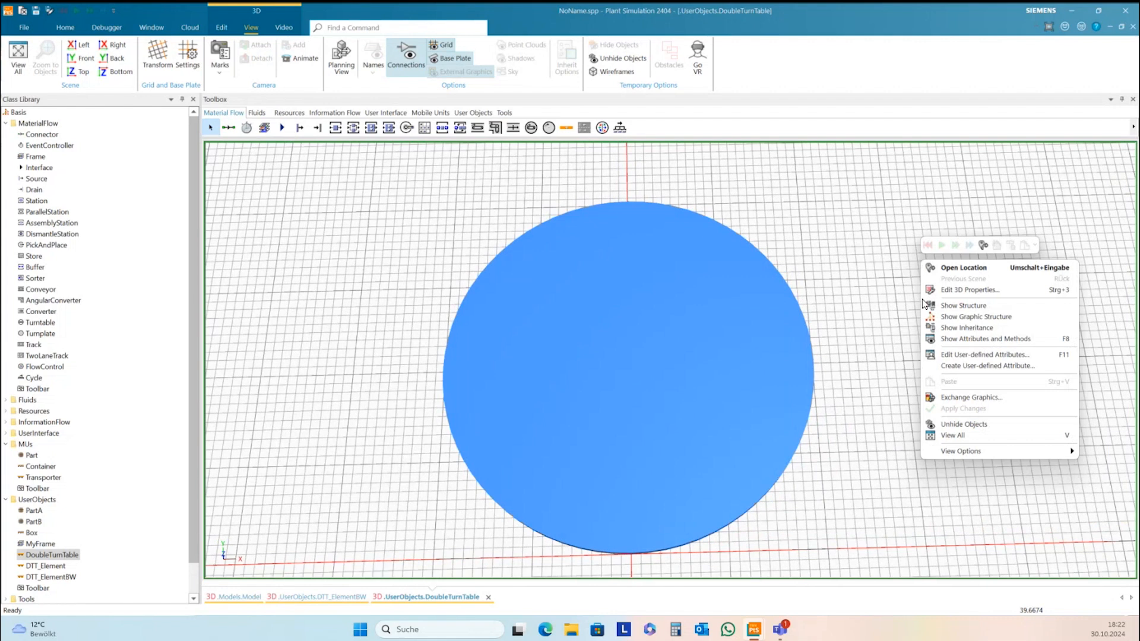
pyautogui.click(951, 291)
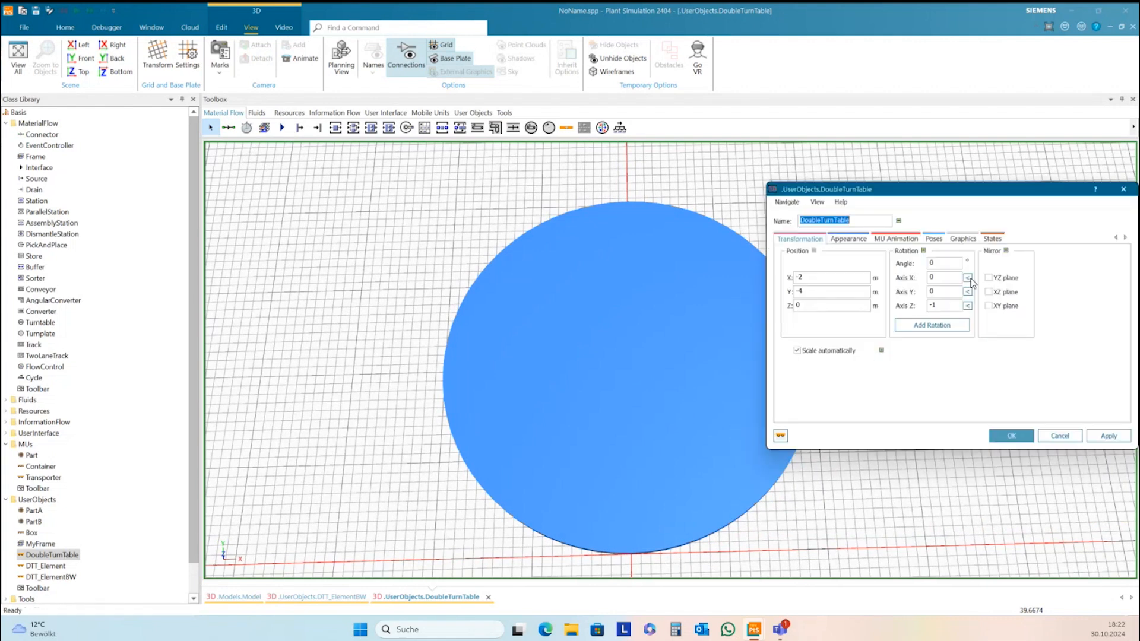
pyautogui.click(898, 238)
pyautogui.moveTo(927, 193); pyautogui.dragTo(958, 168)
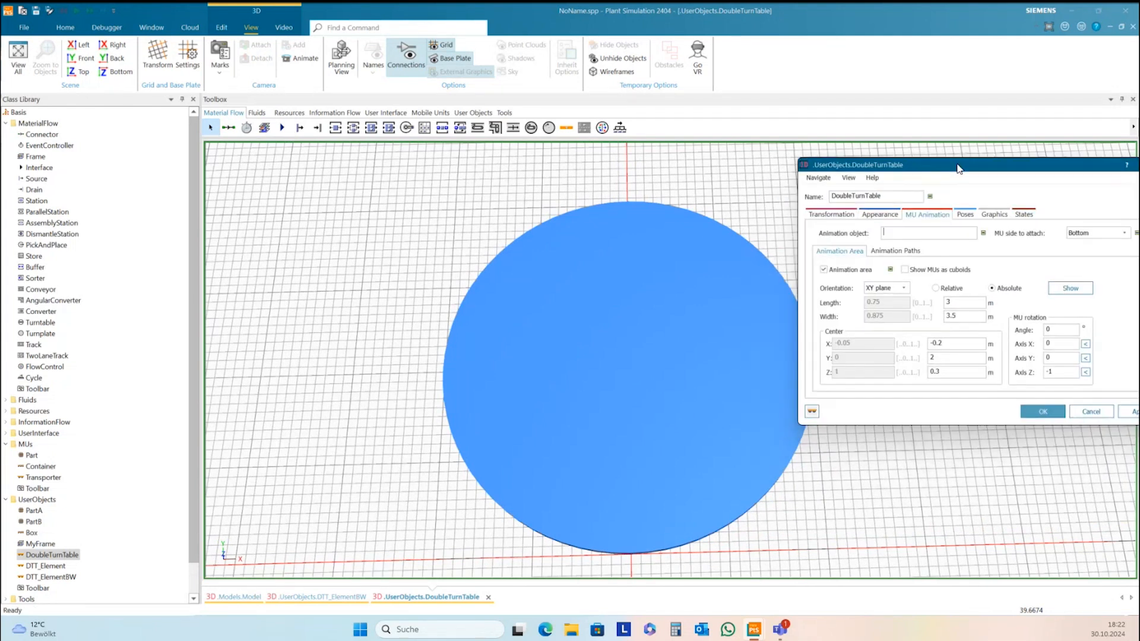
pyautogui.click(824, 270)
# Step: Add a Lines-type animation path named #0#0 to DoubleTurnTable
pyautogui.click(900, 253)
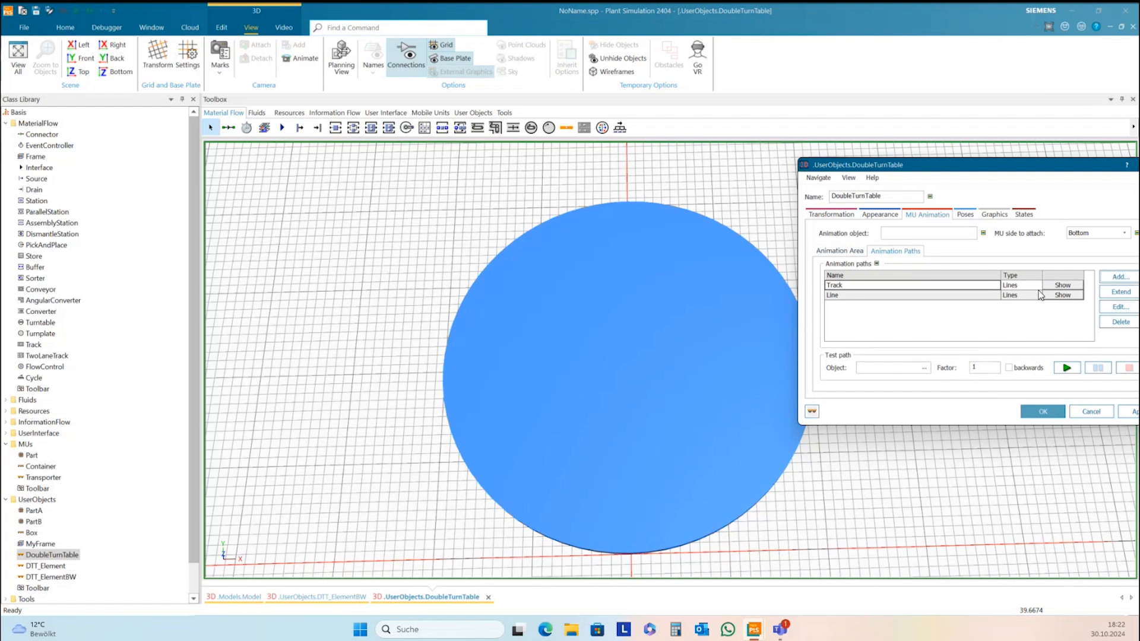
pyautogui.moveTo(1039, 170); pyautogui.dragTo(1014, 170)
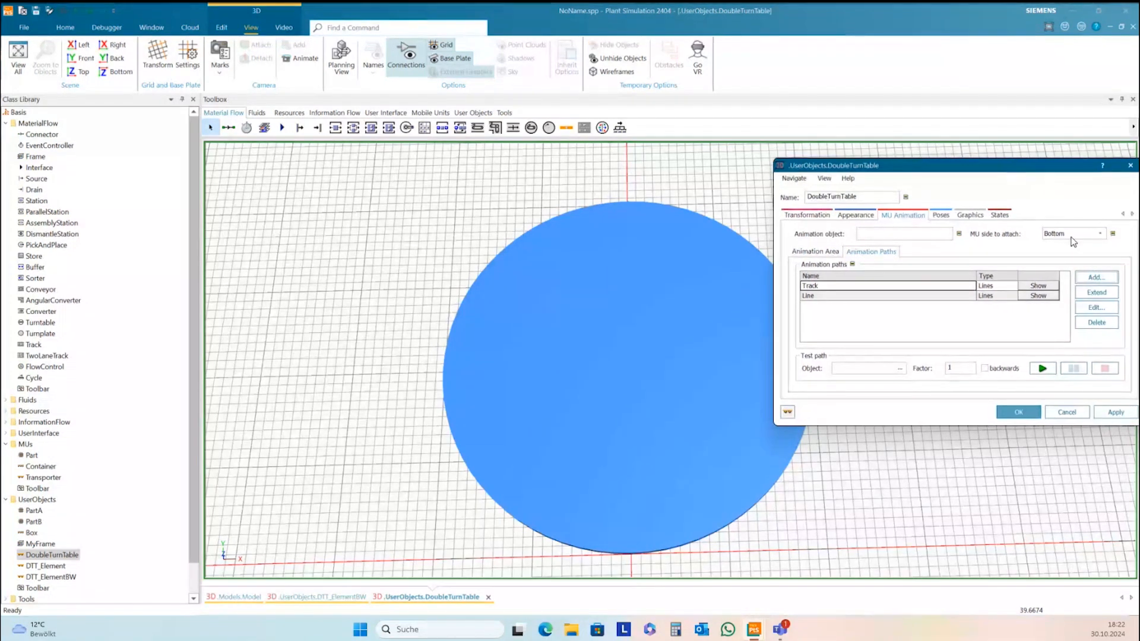
pyautogui.click(1096, 277)
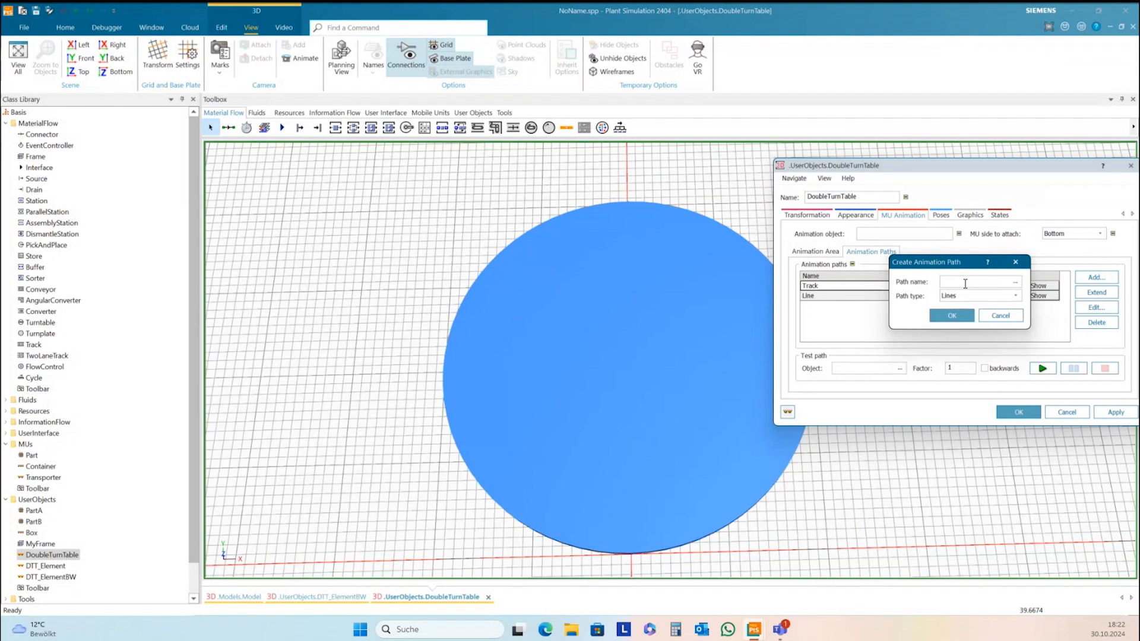
pyautogui.write('#0#1')
pyautogui.moveTo(961, 283); pyautogui.dragTo(958, 284)
pyautogui.write('0#0')
pyautogui.click(952, 316)
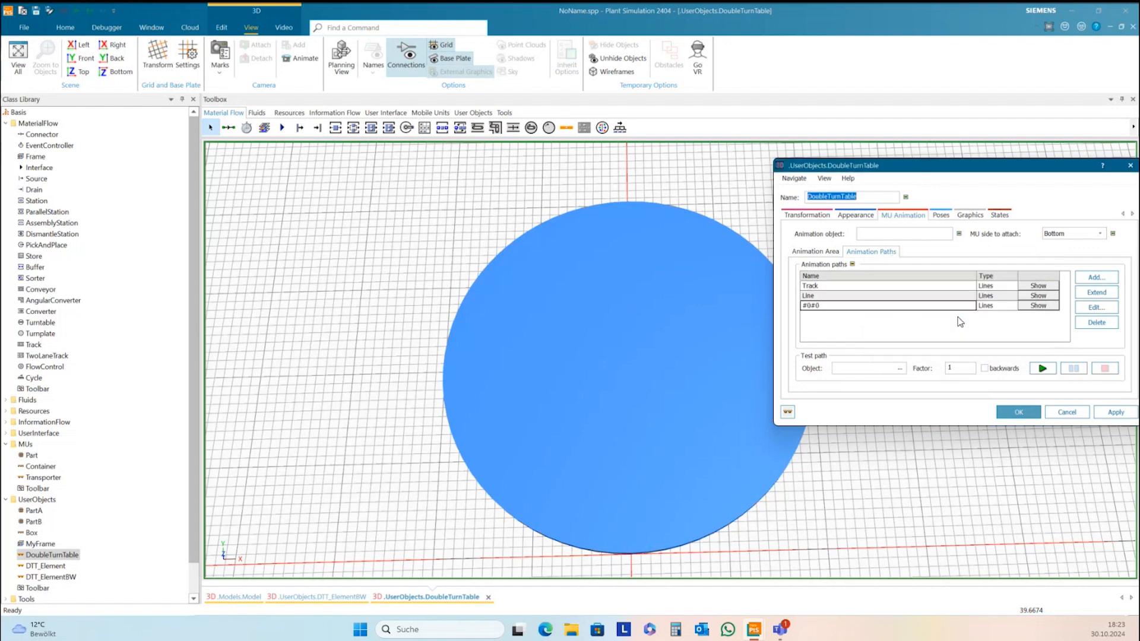
# Step: Show the #0#0 path and place its Anchor Point 1 on the disc at X -1 m, Y 2 m
pyautogui.click(1032, 306)
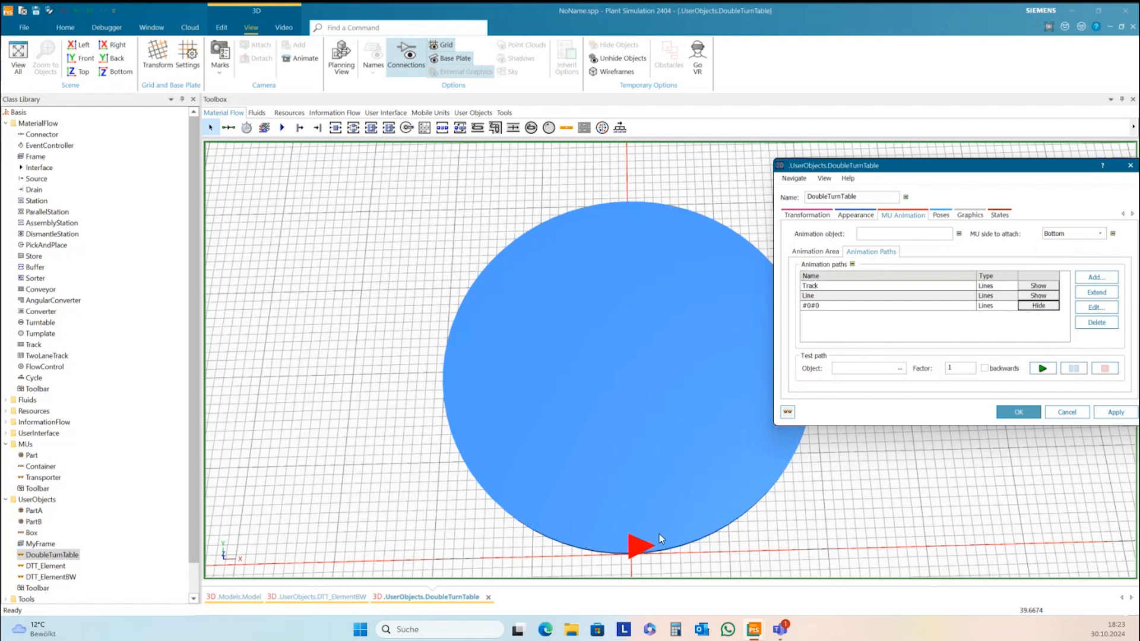
pyautogui.moveTo(641, 546)
pyautogui.mouseDown()
pyautogui.moveTo(586, 408)
pyautogui.moveTo(570, 382)
pyautogui.moveTo(545, 383)
pyautogui.moveTo(548, 373)
pyautogui.mouseUp()
pyautogui.rightClick(553, 375)
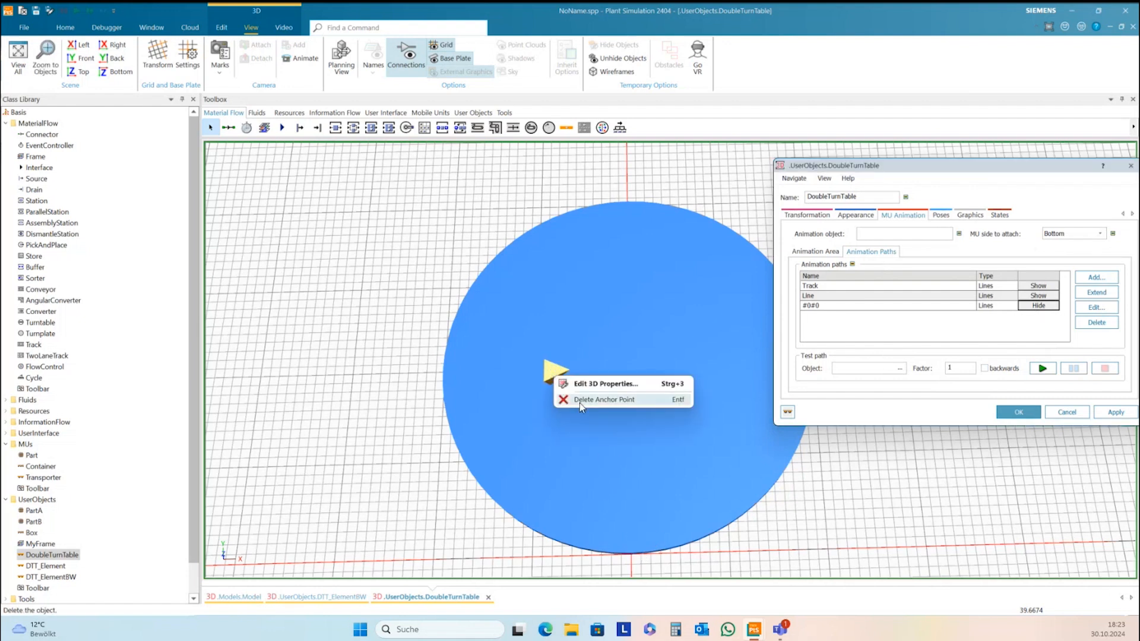
pyautogui.click(593, 383)
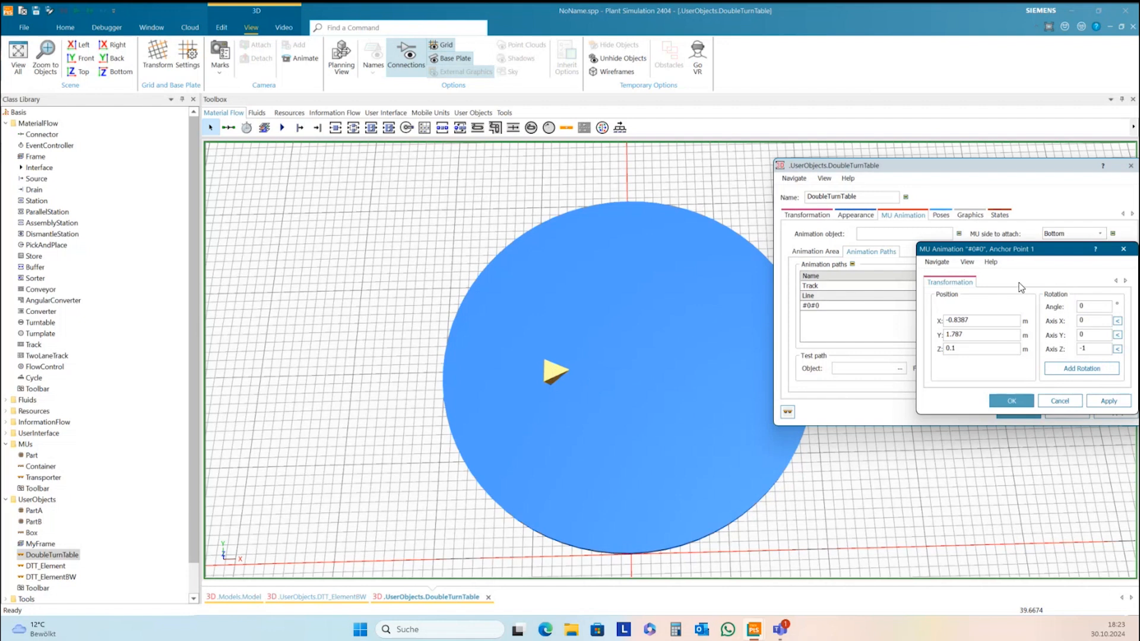
pyautogui.moveTo(1036, 254); pyautogui.dragTo(811, 265)
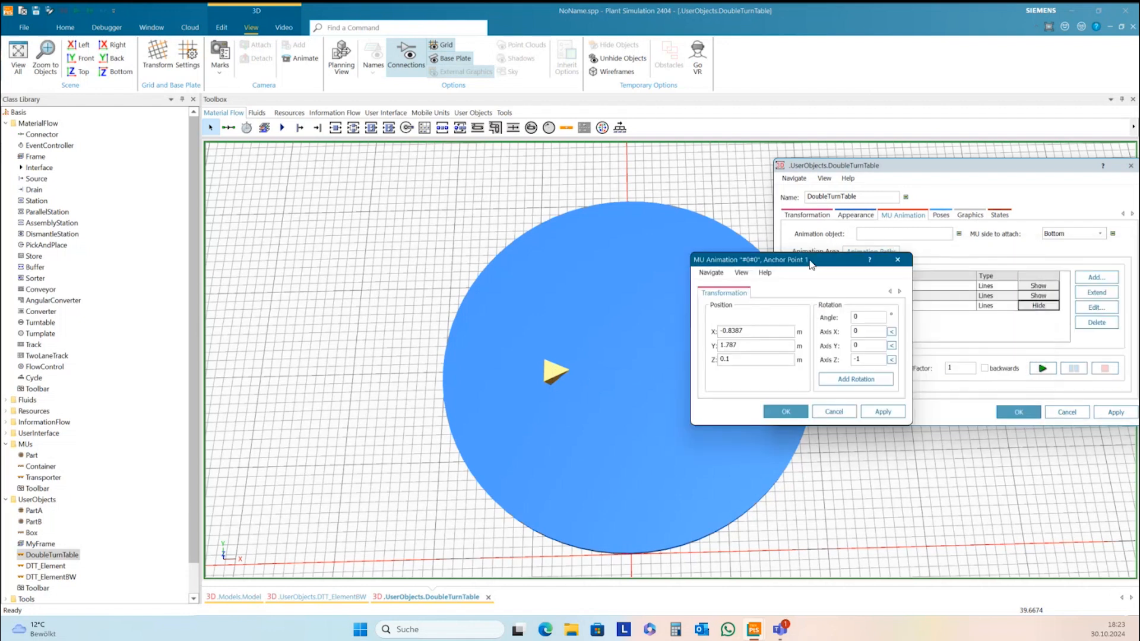
pyautogui.moveTo(760, 332); pyautogui.dragTo(717, 333)
pyautogui.write('-1')
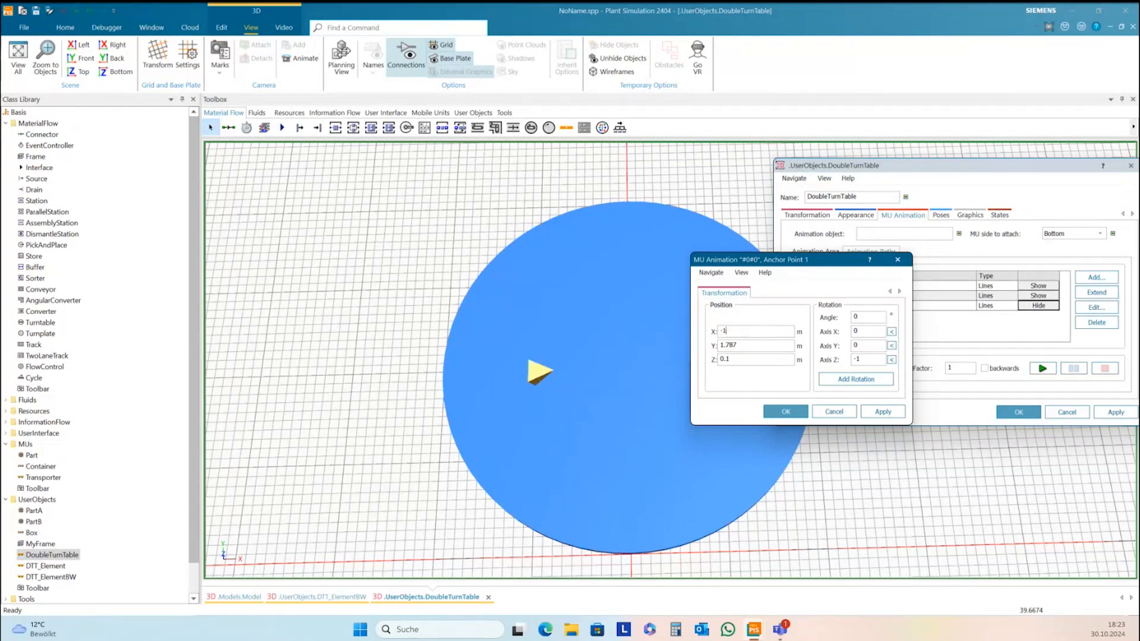
pyautogui.moveTo(764, 345); pyautogui.dragTo(718, 348)
pyautogui.write('2')
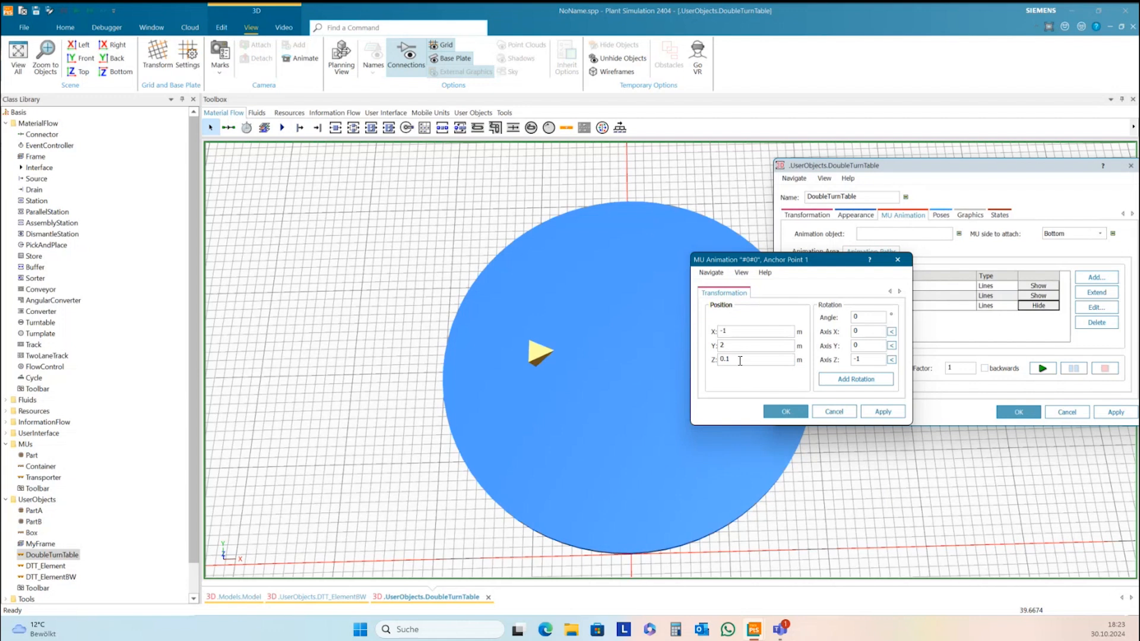
pyautogui.click(785, 411)
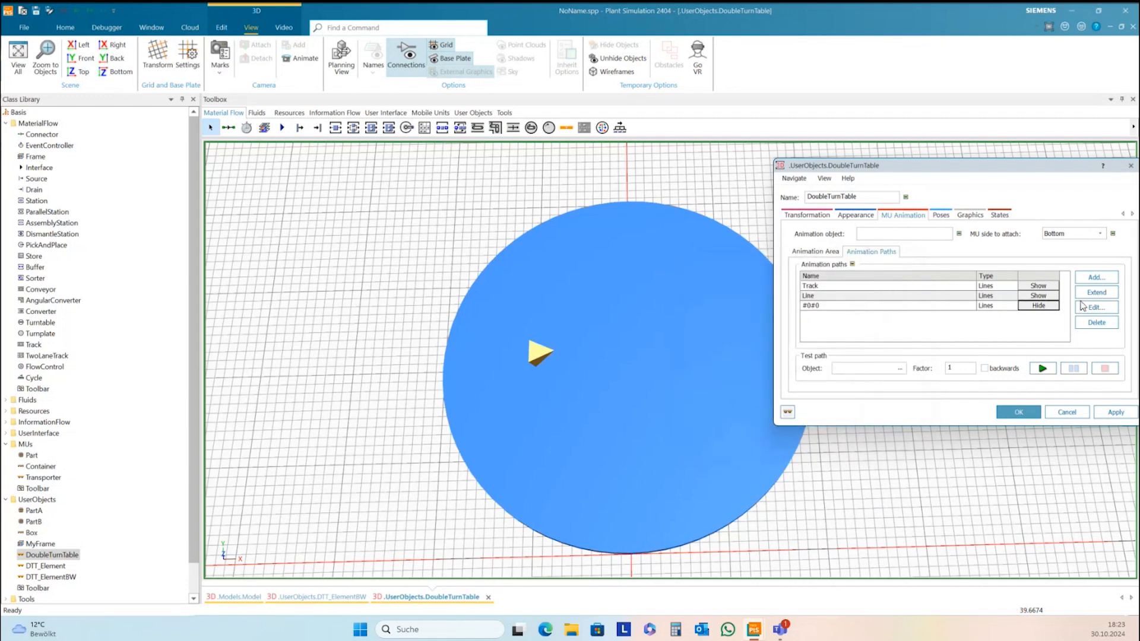
# Step: Add a Lines-type animation path named #1#0 to DoubleTurnTable, hide the #0#0 path and show #1#0
pyautogui.click(1096, 278)
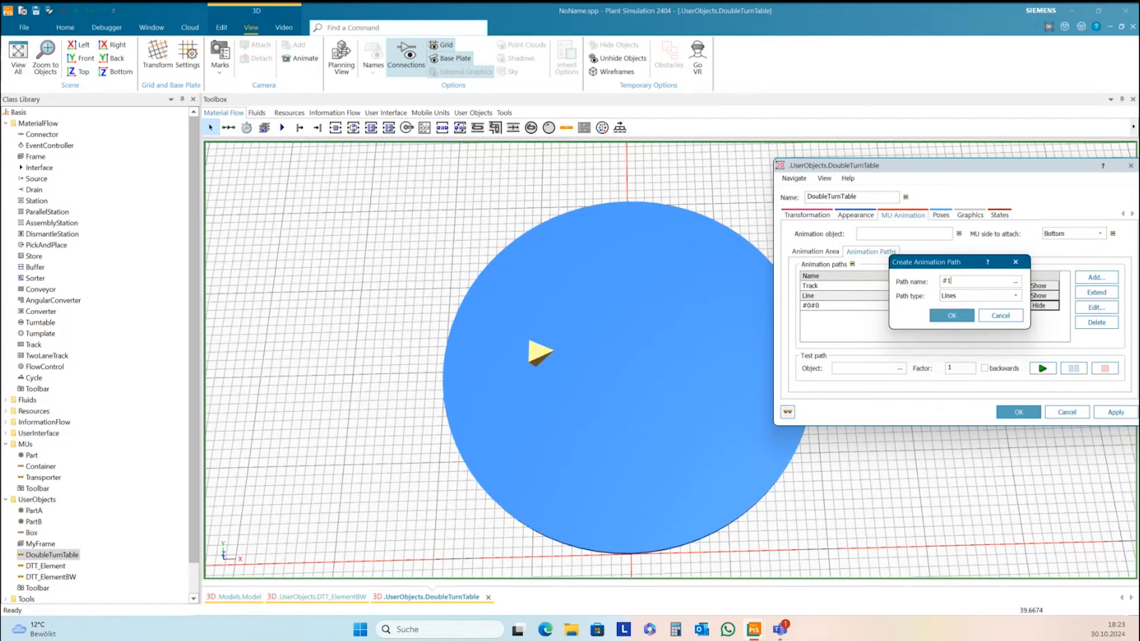
pyautogui.click(951, 315)
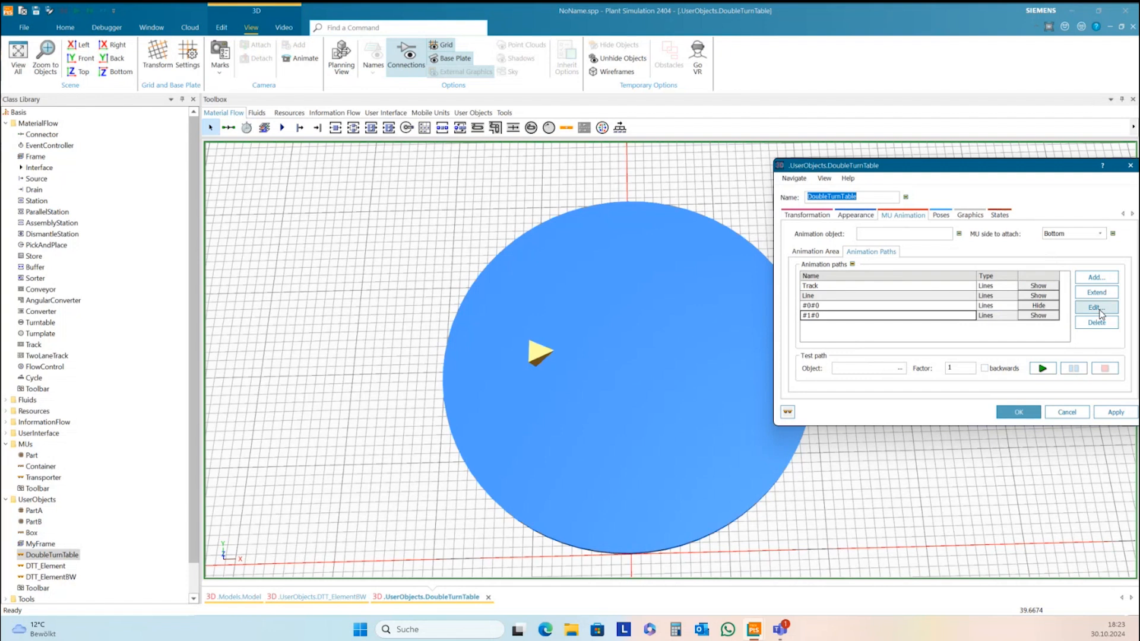
pyautogui.click(1049, 305)
pyautogui.click(1048, 315)
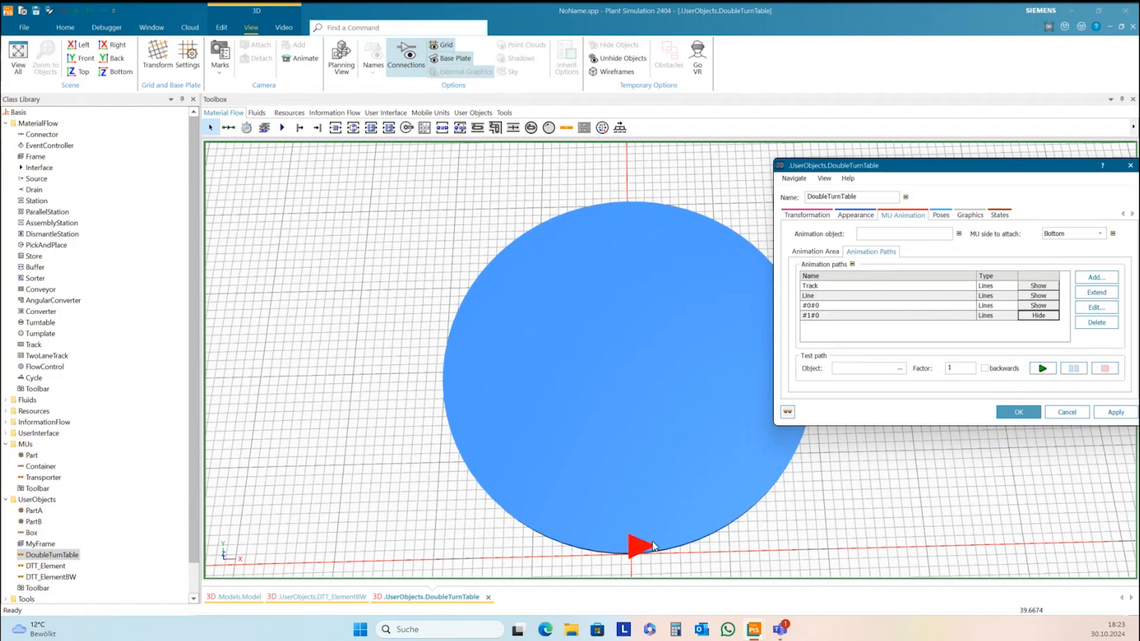
# Step: Place Anchor Point 1 of the #1#0 path on the disc at X 1 m, Y 2 m and confirm DoubleTurnTable's 3D properties
pyautogui.click(644, 549)
pyautogui.moveTo(644, 549)
pyautogui.mouseDown()
pyautogui.moveTo(706, 389)
pyautogui.moveTo(702, 339)
pyautogui.moveTo(703, 355)
pyautogui.mouseUp()
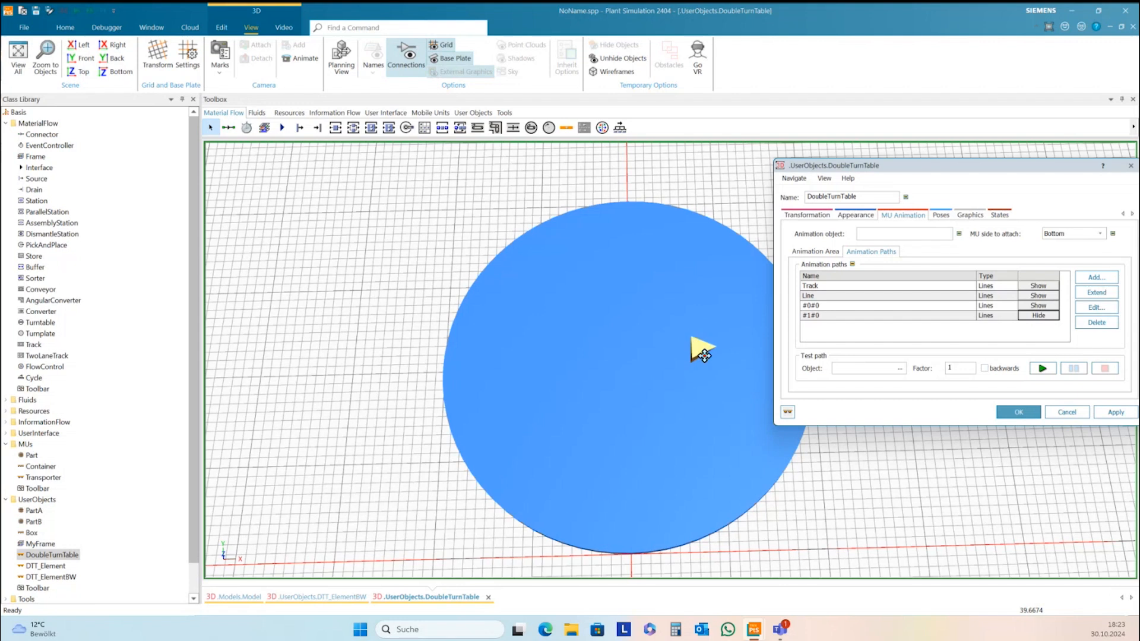
pyautogui.rightClick(702, 351)
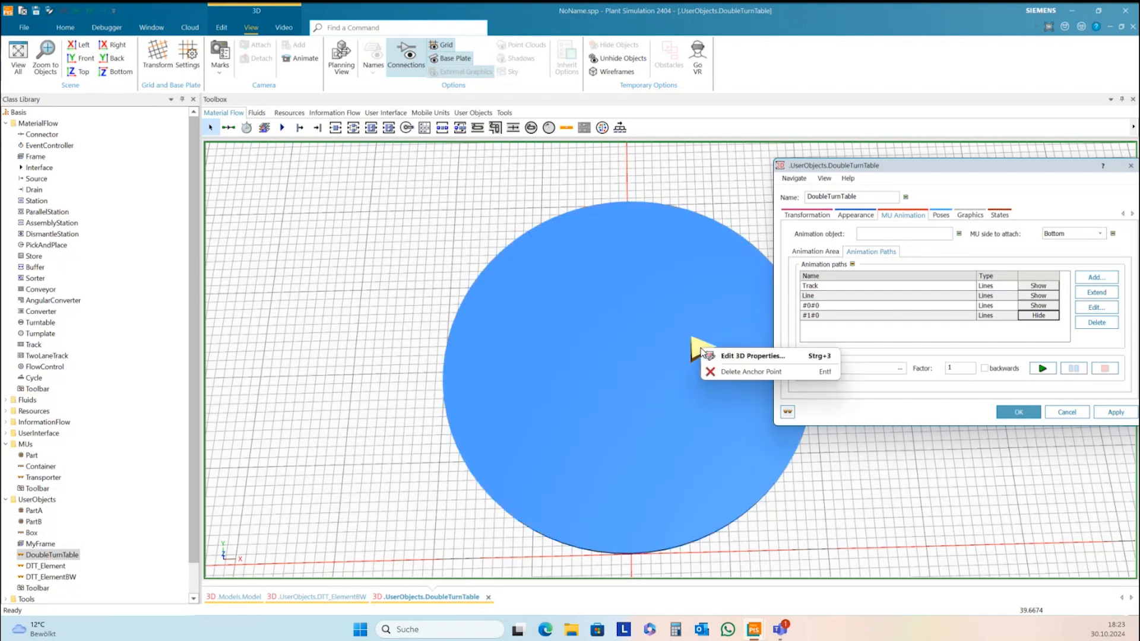
pyautogui.click(715, 355)
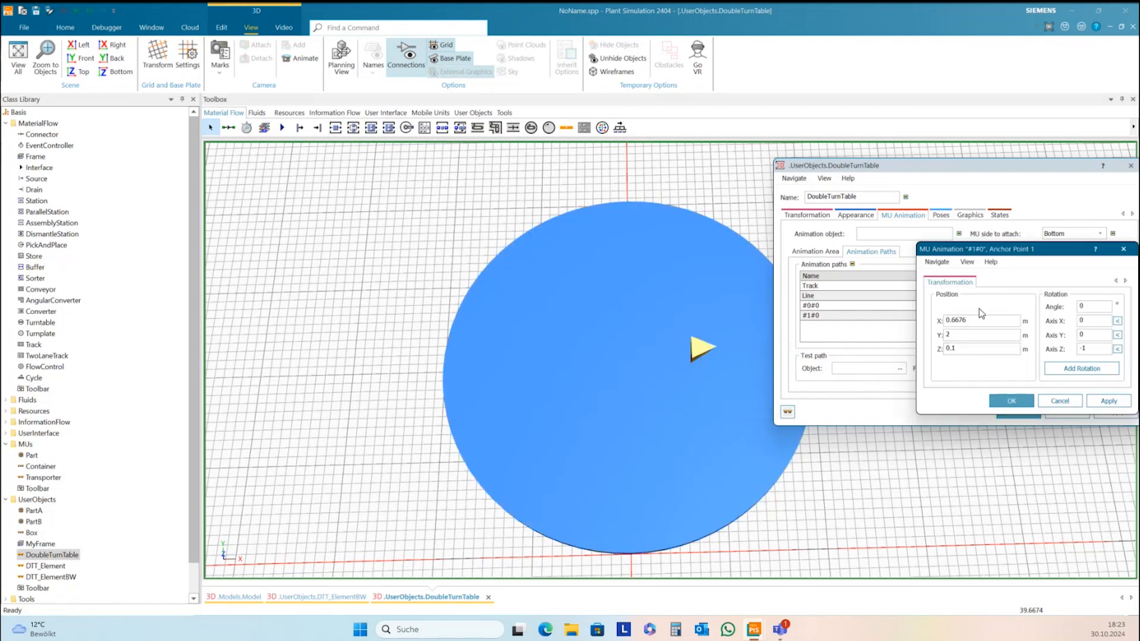
pyautogui.moveTo(1034, 250); pyautogui.dragTo(931, 269)
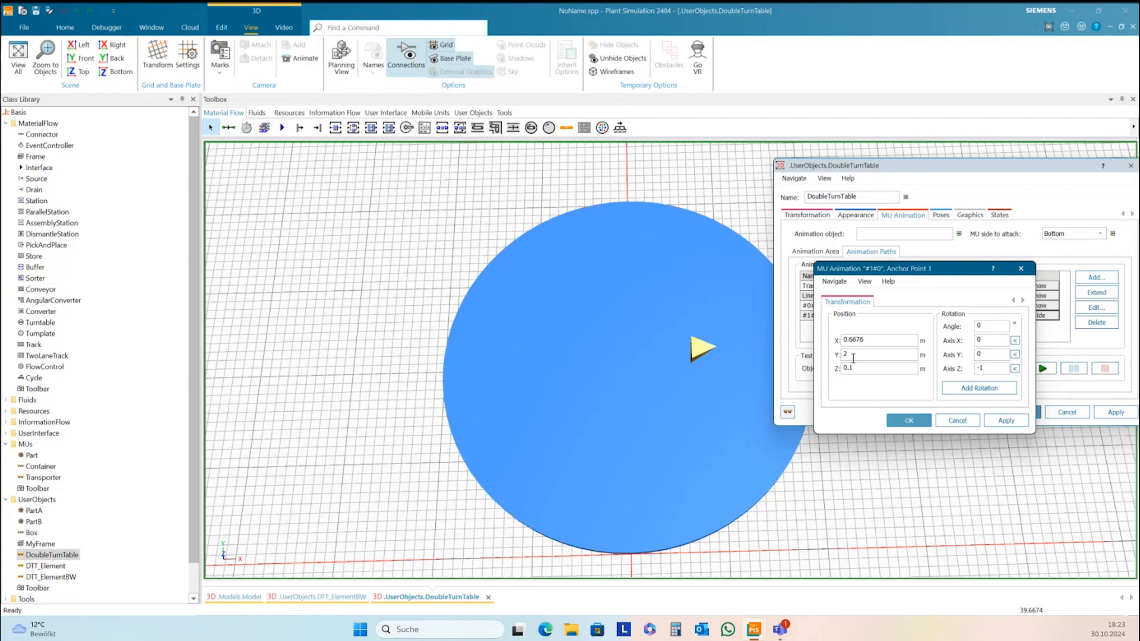
pyautogui.moveTo(868, 341); pyautogui.dragTo(843, 341)
pyautogui.write('1')
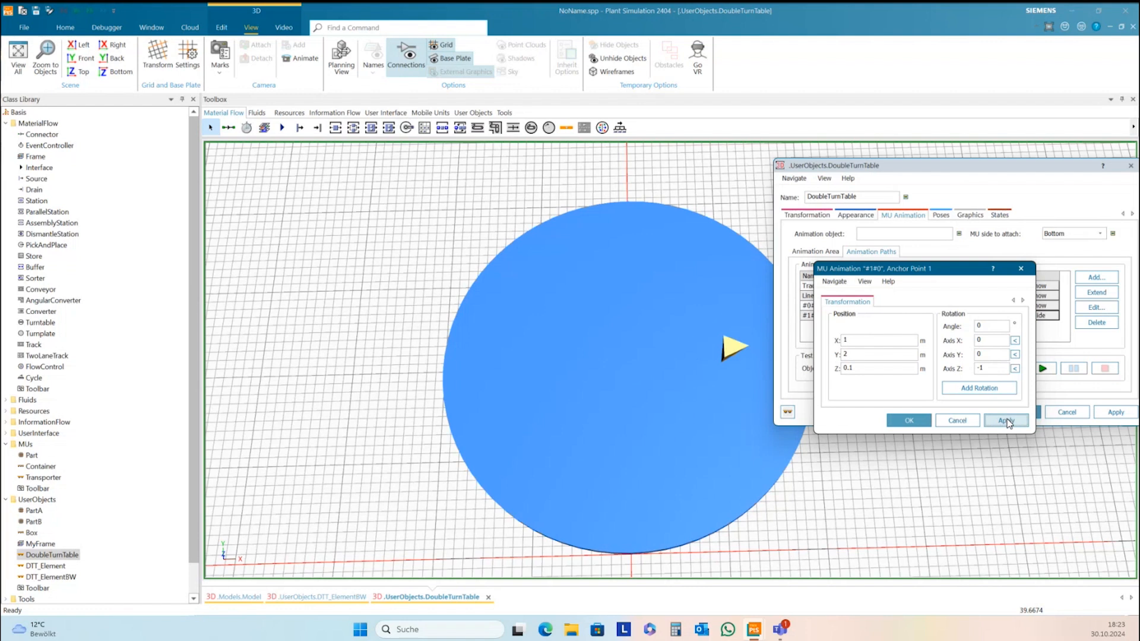
pyautogui.click(905, 419)
pyautogui.click(1106, 415)
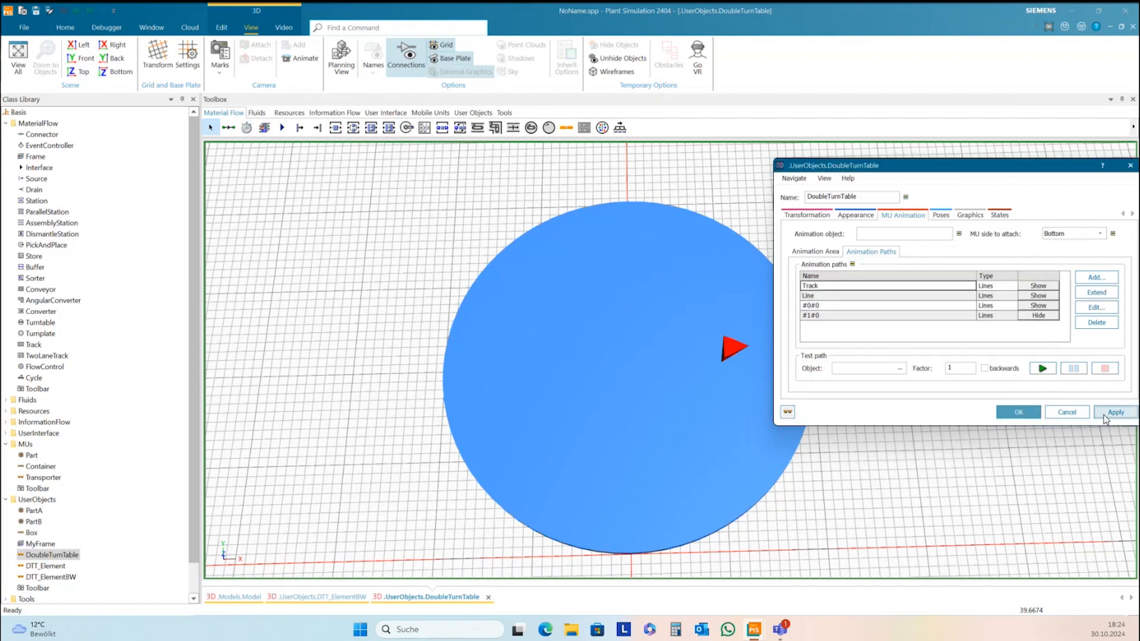
pyautogui.click(1019, 412)
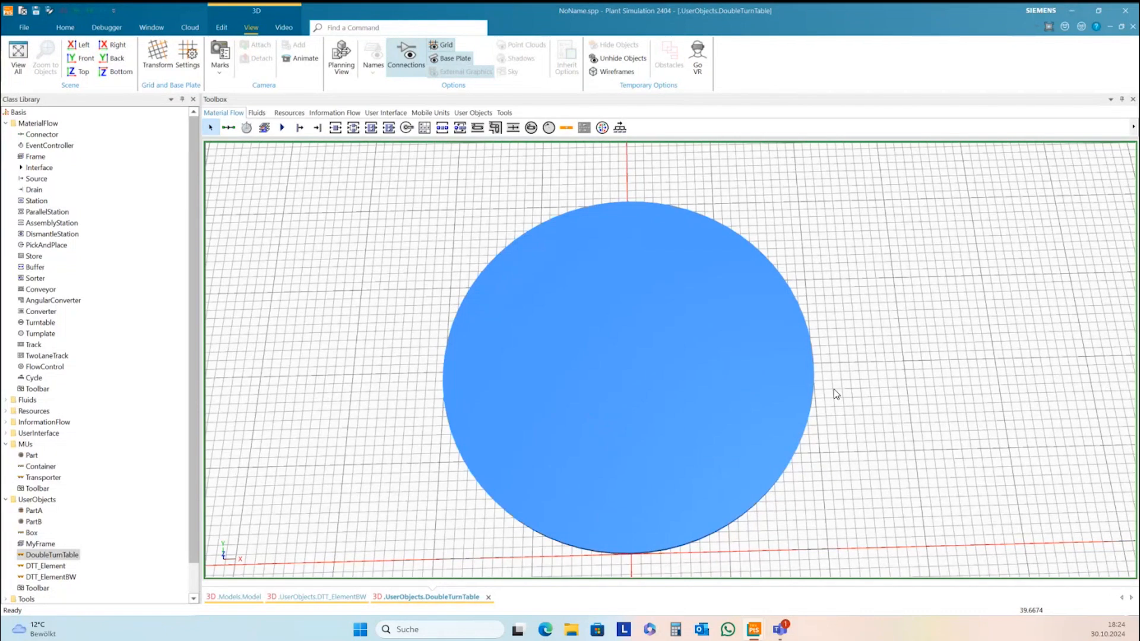
# Step: Close the 3D views of the user objects and place a DTT_Element and a DTT_ElementBW on the turntable in the Model
pyautogui.click(1133, 26)
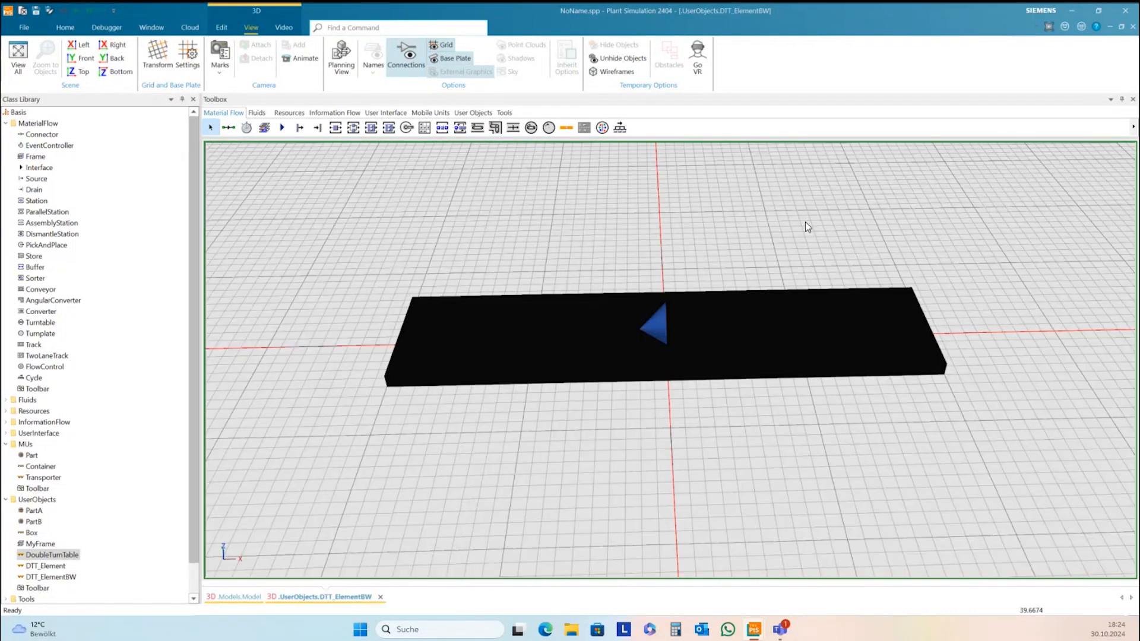
pyautogui.click(1132, 27)
pyautogui.click(823, 440)
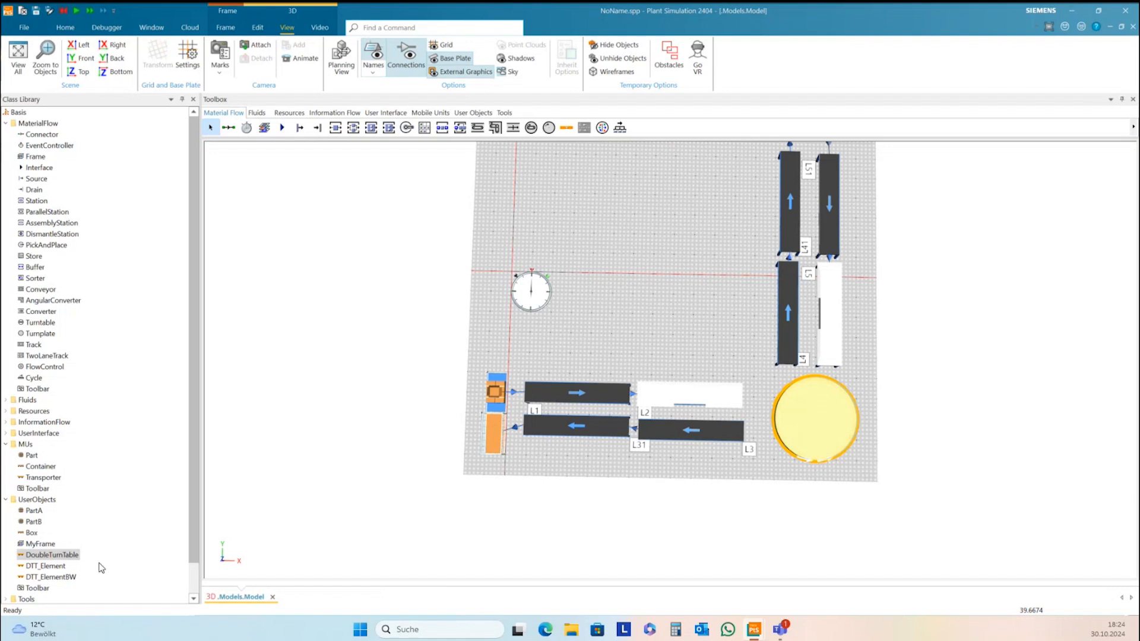
pyautogui.click(52, 567)
pyautogui.moveTo(26, 570); pyautogui.dragTo(807, 439)
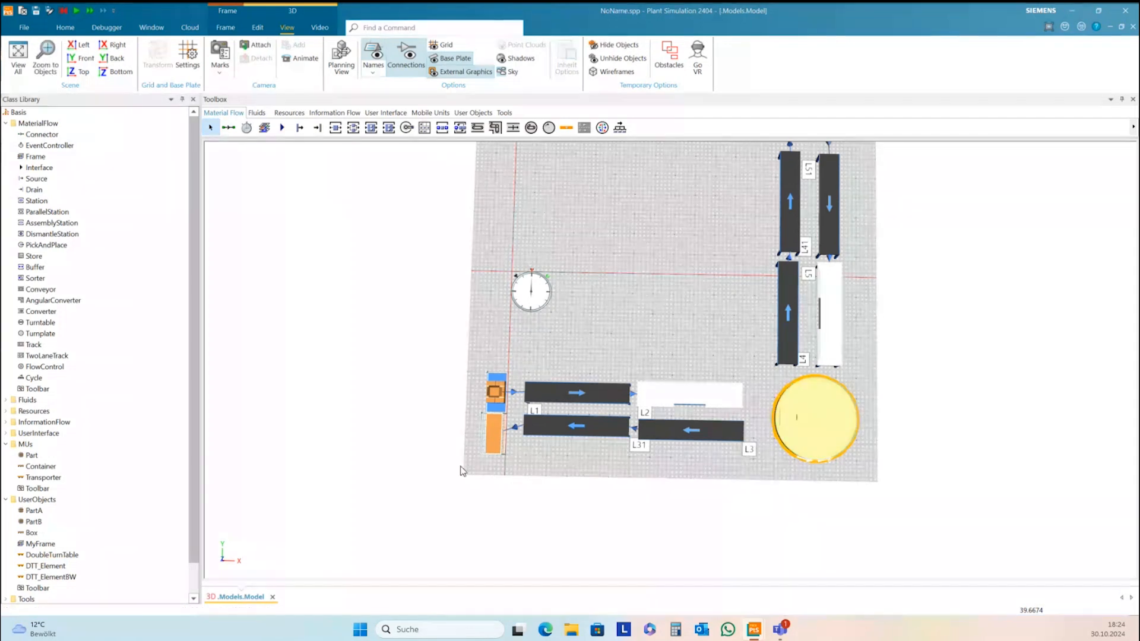
pyautogui.click(61, 558)
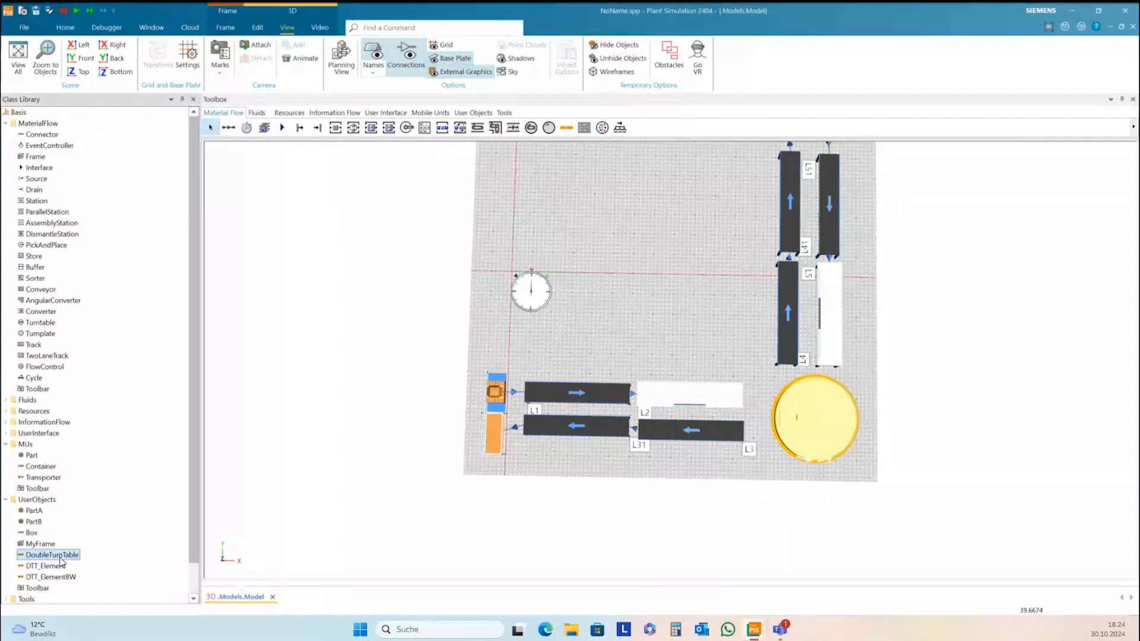
pyautogui.moveTo(37, 577); pyautogui.dragTo(836, 432)
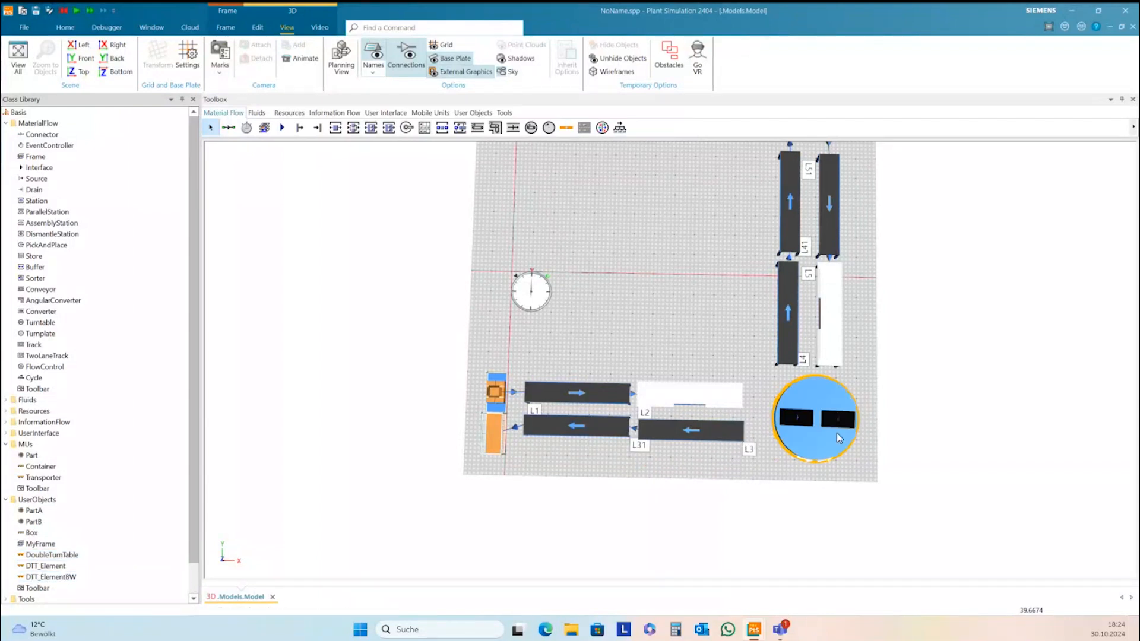
# Step: Turn off automatic scaling in the 3D properties of the DTT_Element class
pyautogui.scroll(5, 825, 448)
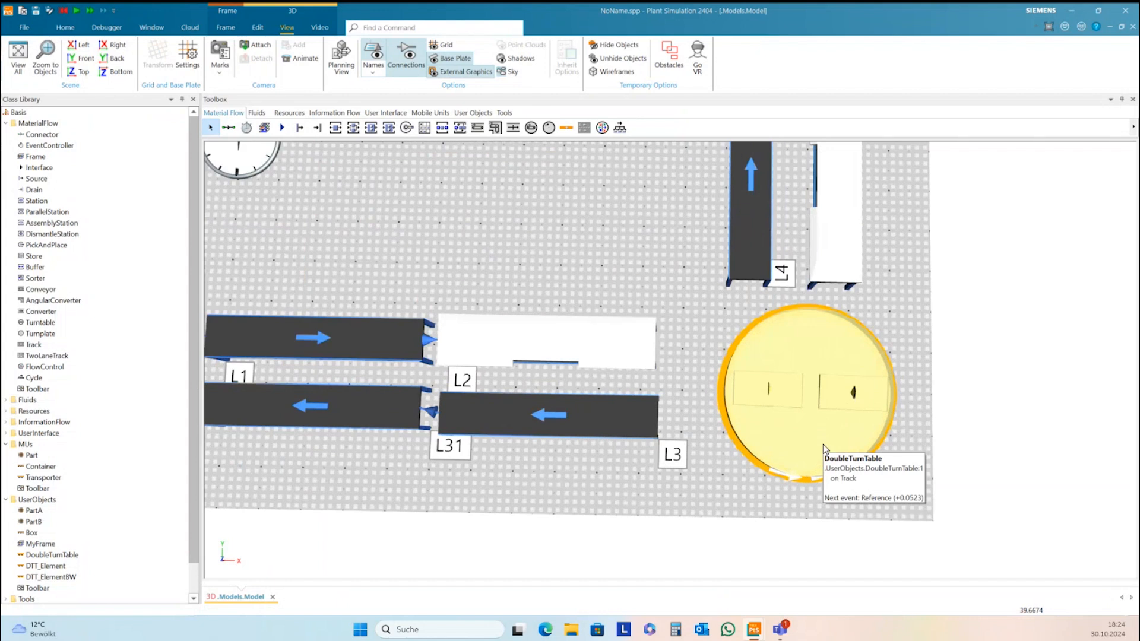
pyautogui.click(739, 482)
pyautogui.moveTo(739, 483); pyautogui.dragTo(736, 452)
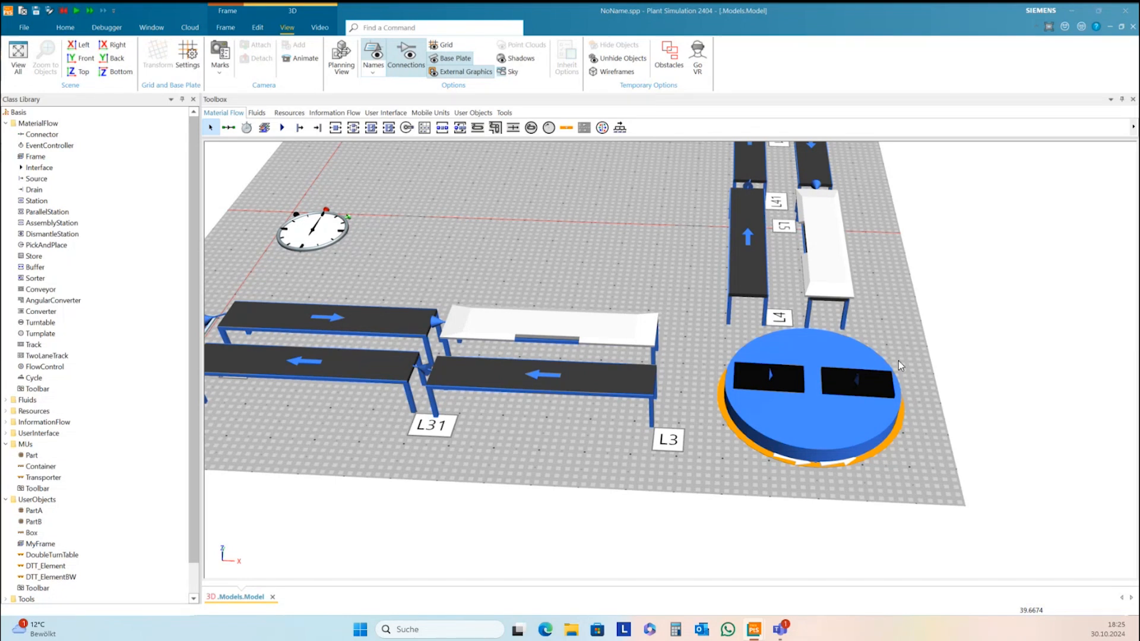
pyautogui.click(781, 379)
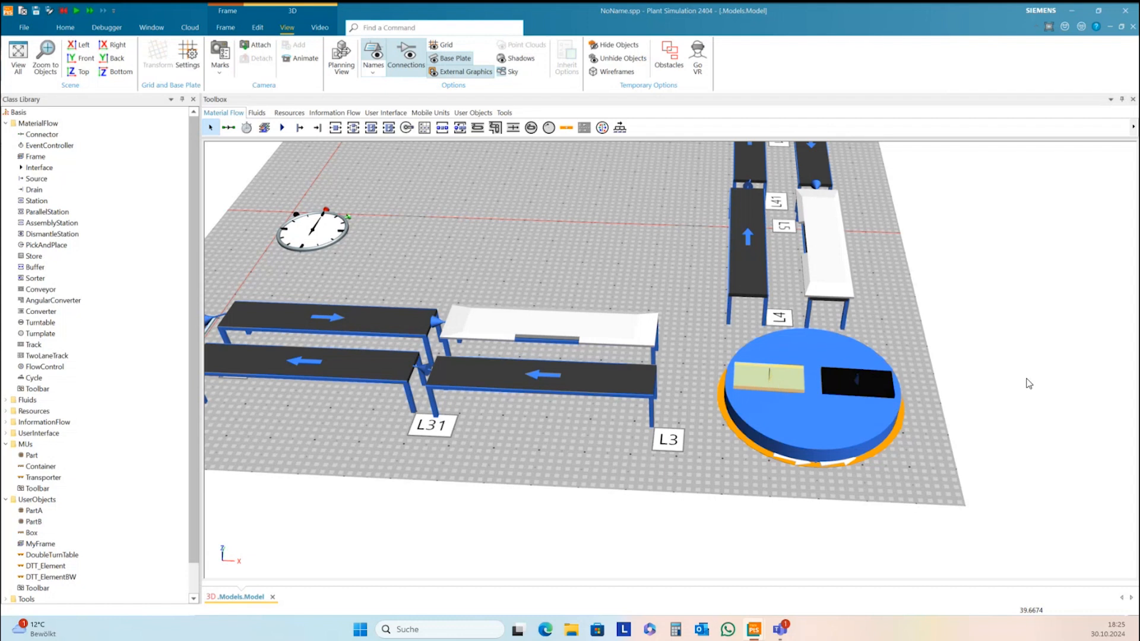
pyautogui.click(784, 423)
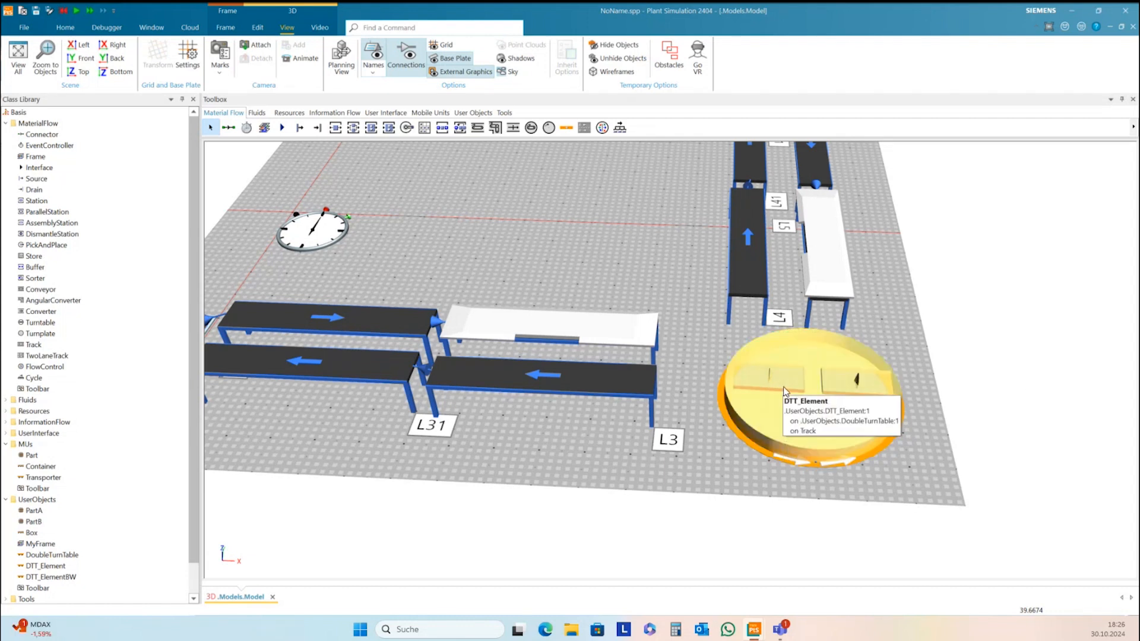
pyautogui.click(784, 391)
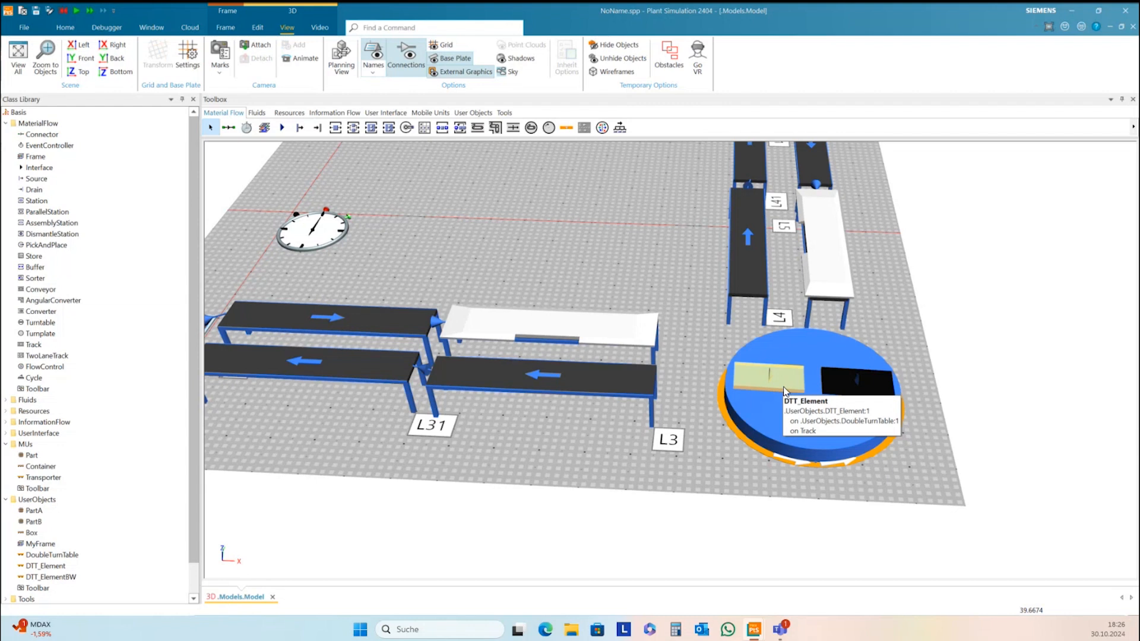
pyautogui.rightClick(57, 564)
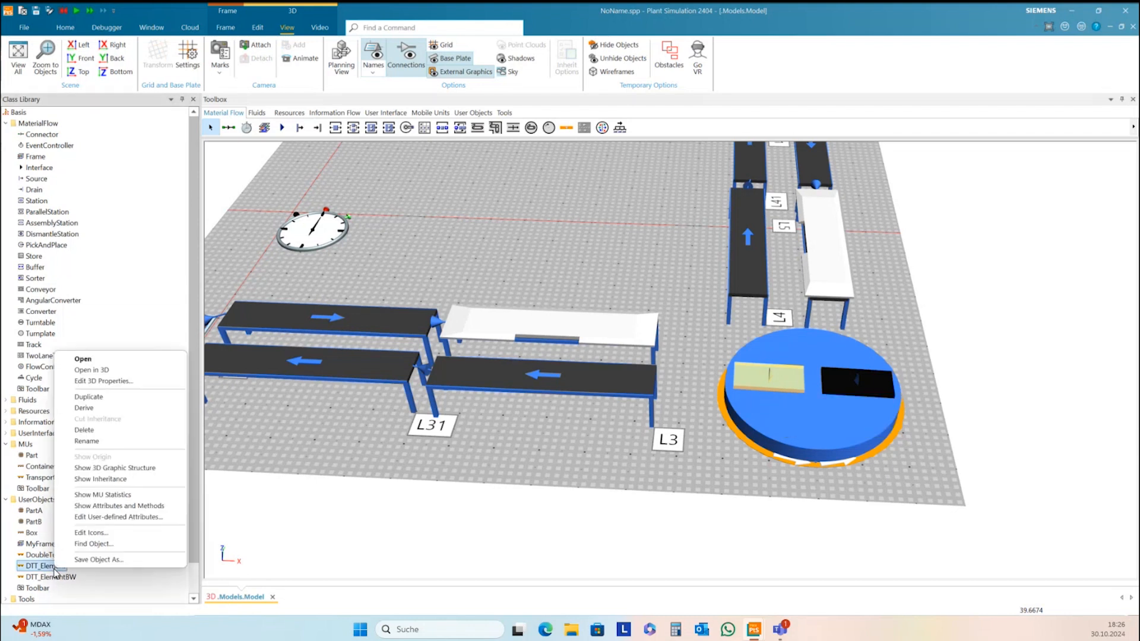
pyautogui.click(89, 382)
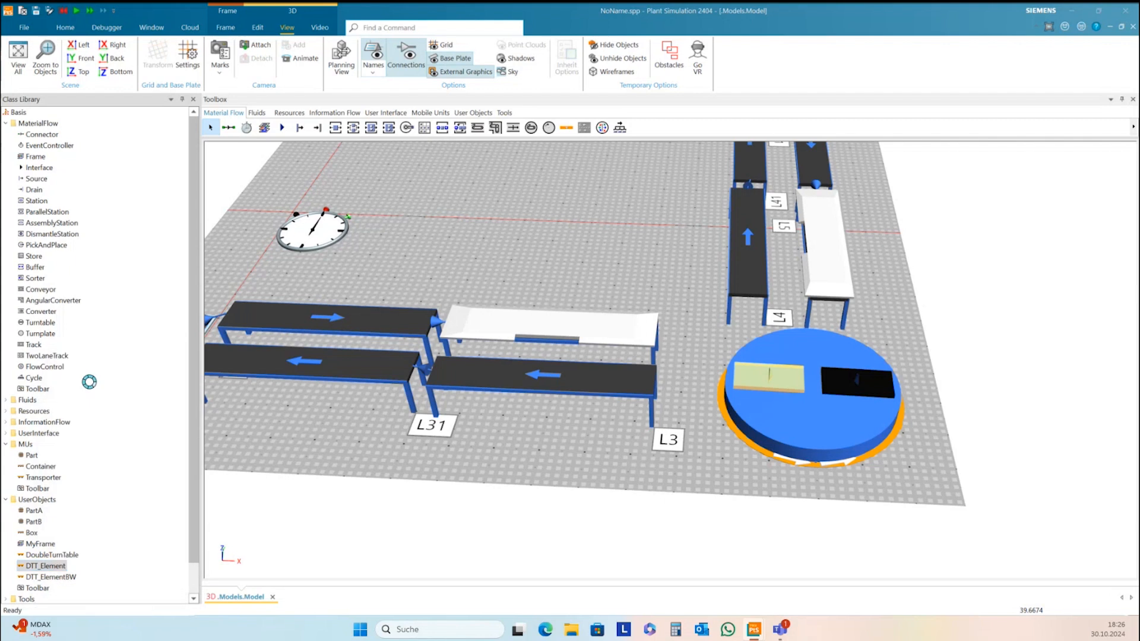
pyautogui.moveTo(946, 182); pyautogui.dragTo(856, 183)
pyautogui.click(719, 345)
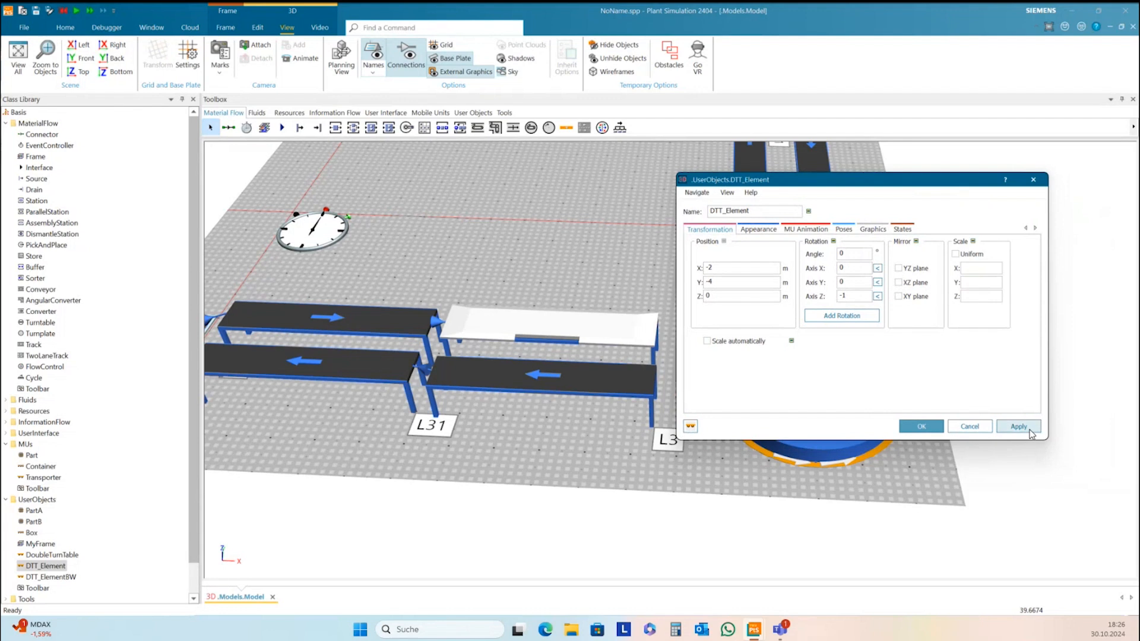
pyautogui.click(932, 428)
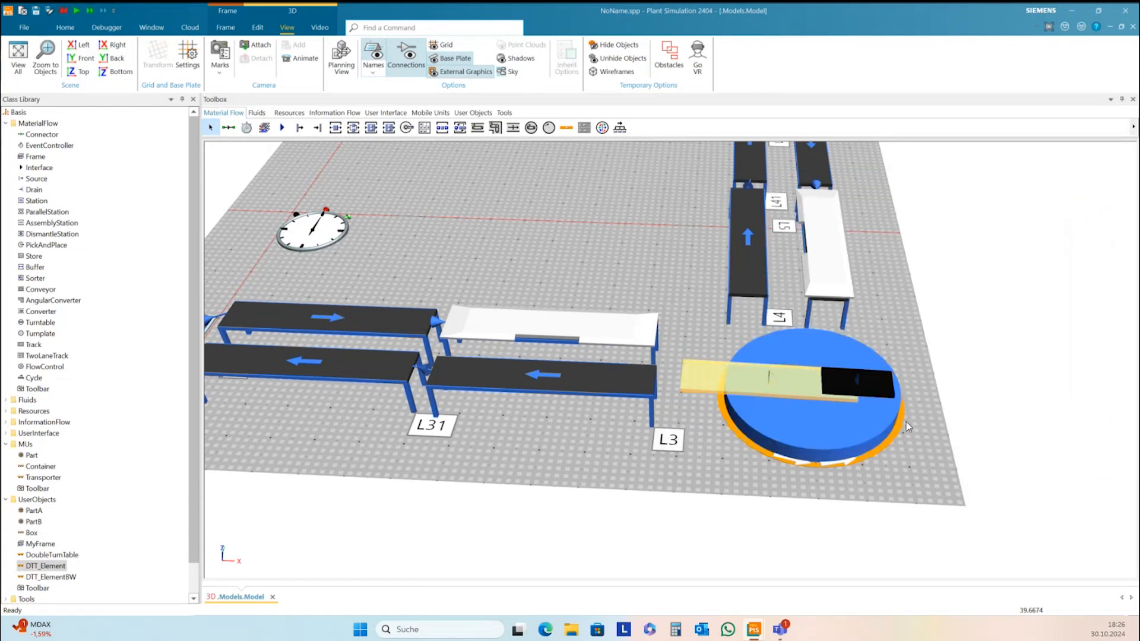
# Step: Turn off automatic scaling in the 3D properties of the DTT_ElementBW class and confirm both of its dialogs
pyautogui.click(69, 578)
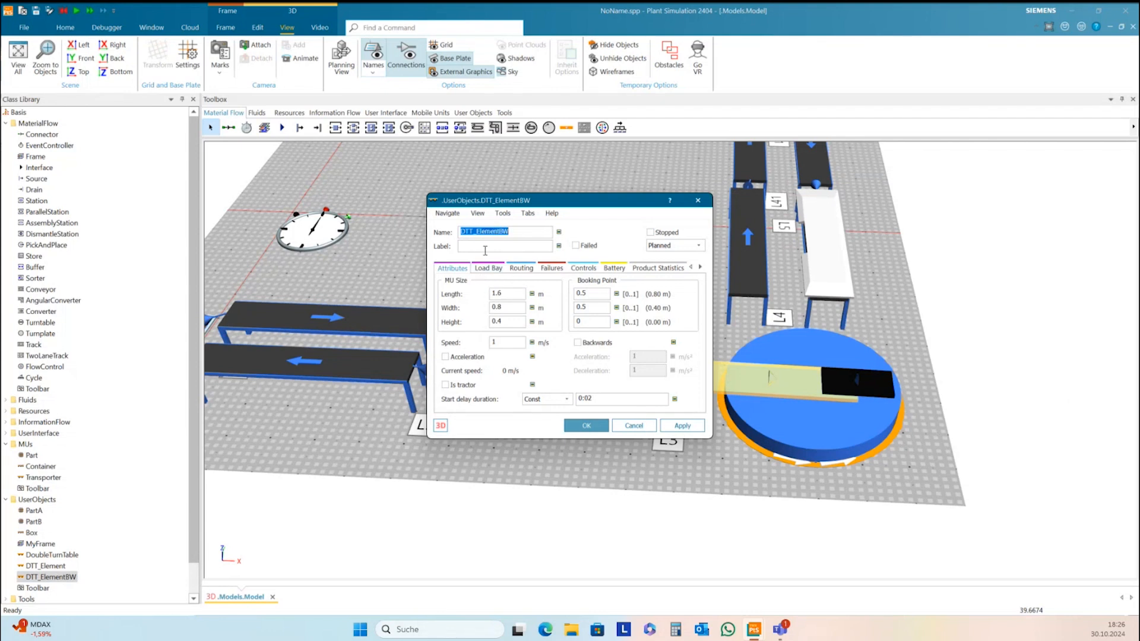
pyautogui.click(441, 425)
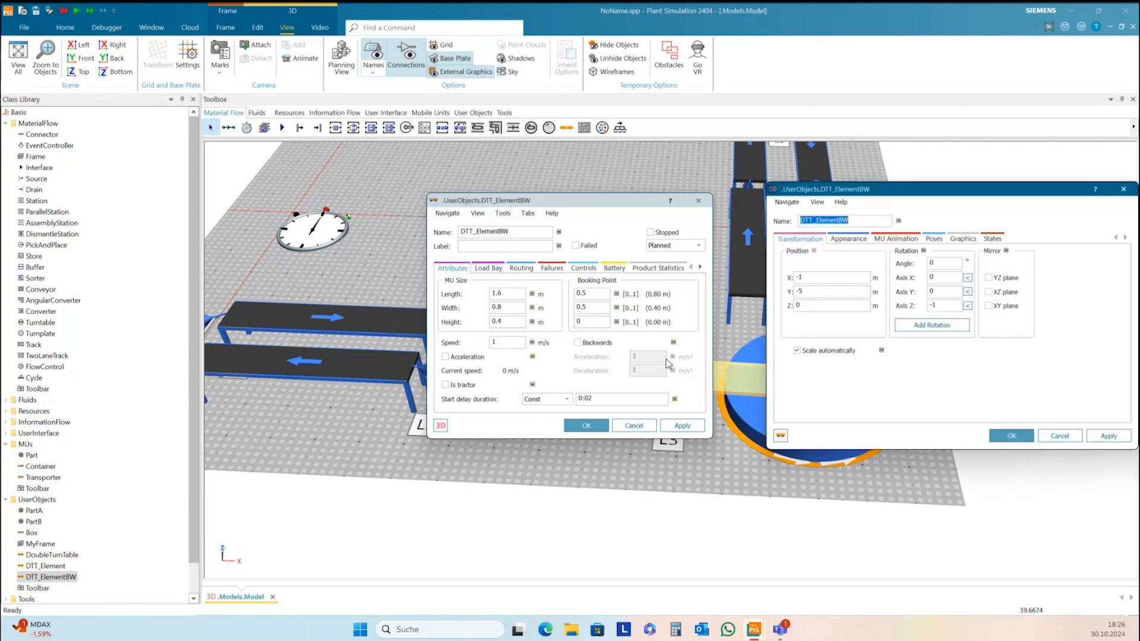
pyautogui.click(848, 238)
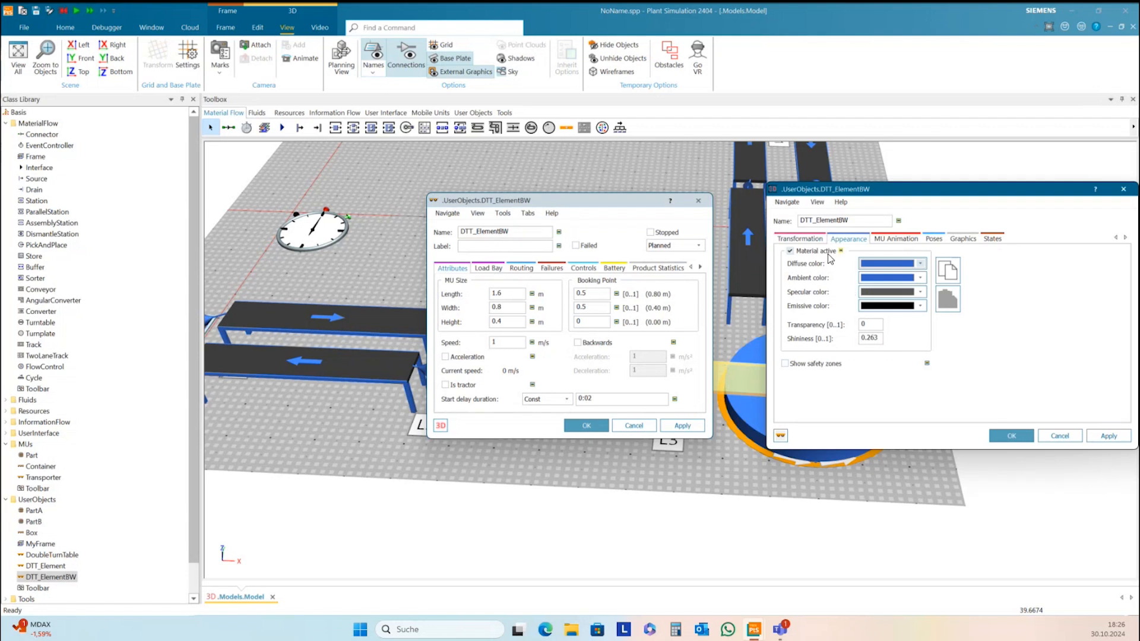
pyautogui.click(806, 239)
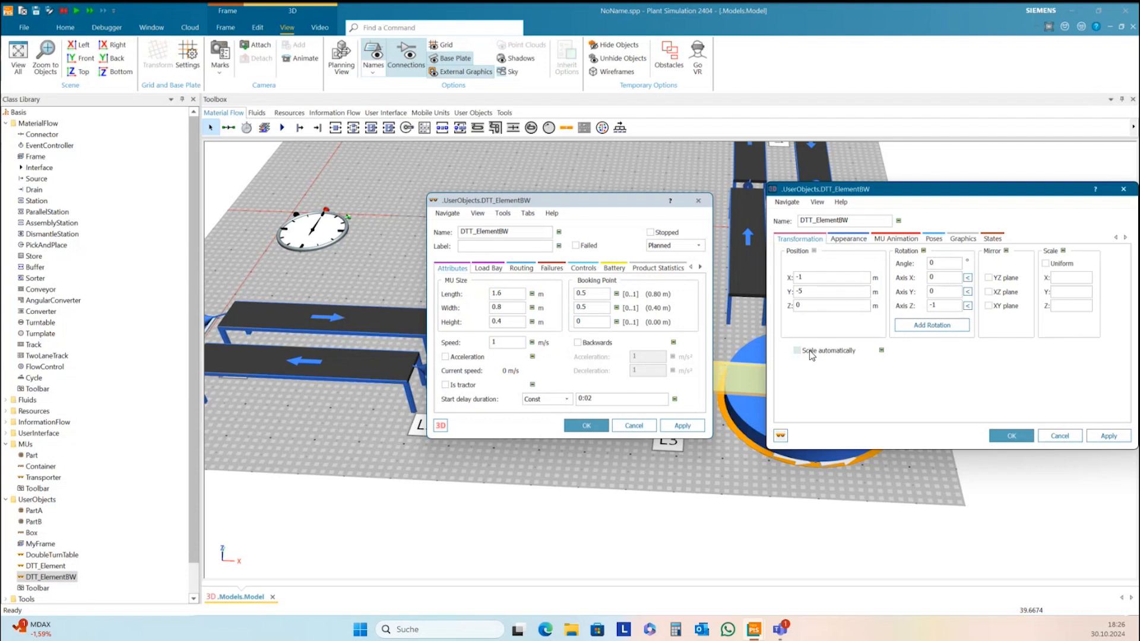
pyautogui.click(1011, 435)
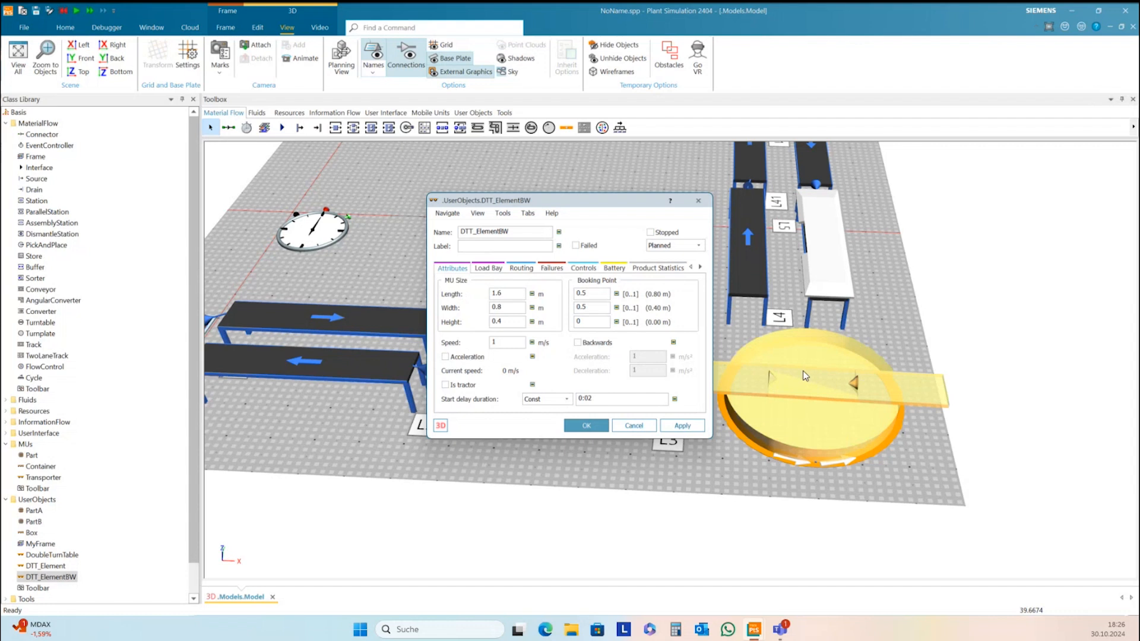
pyautogui.click(586, 425)
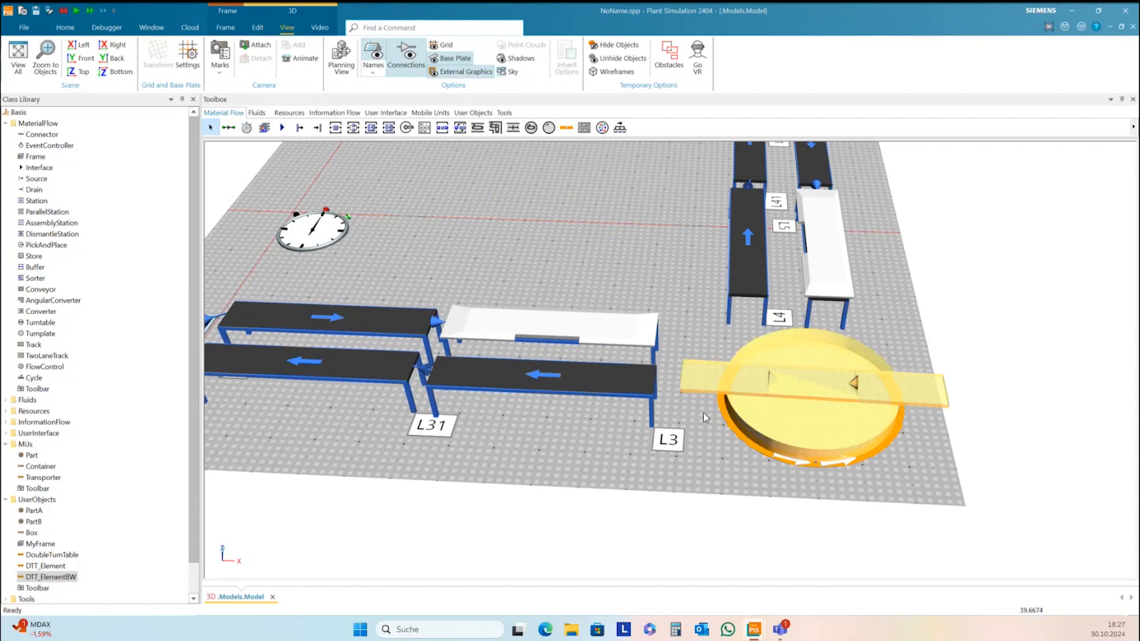
# Step: Open the DoubleTurnTable class in 3D and bring up the animation paths in its 3D properties
pyautogui.click(58, 555)
pyautogui.rightClick(58, 559)
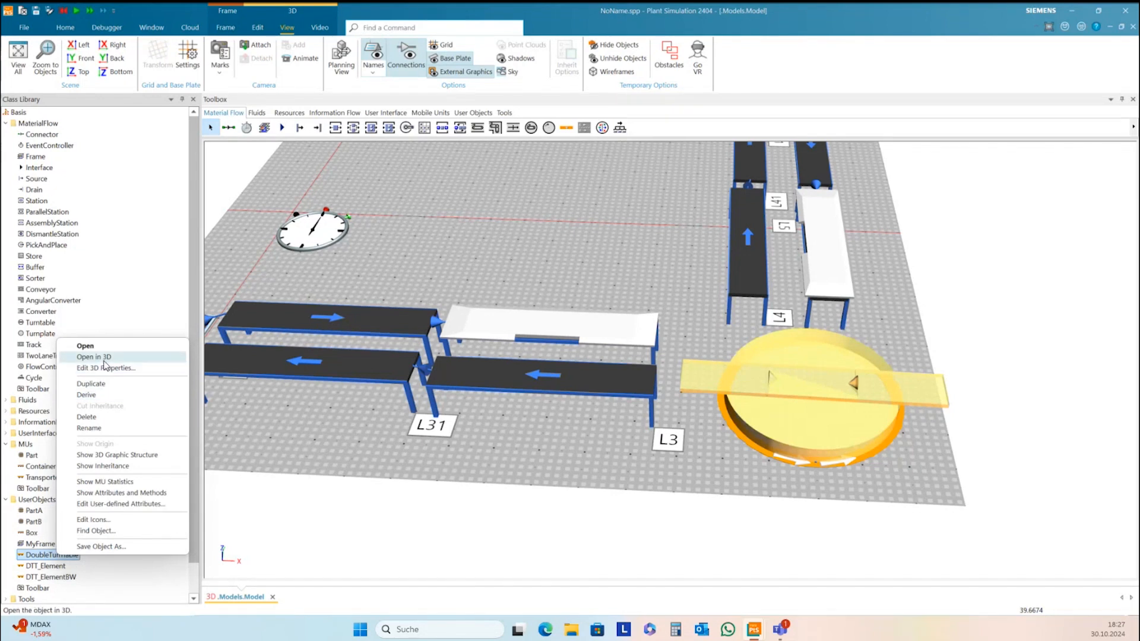
pyautogui.click(105, 357)
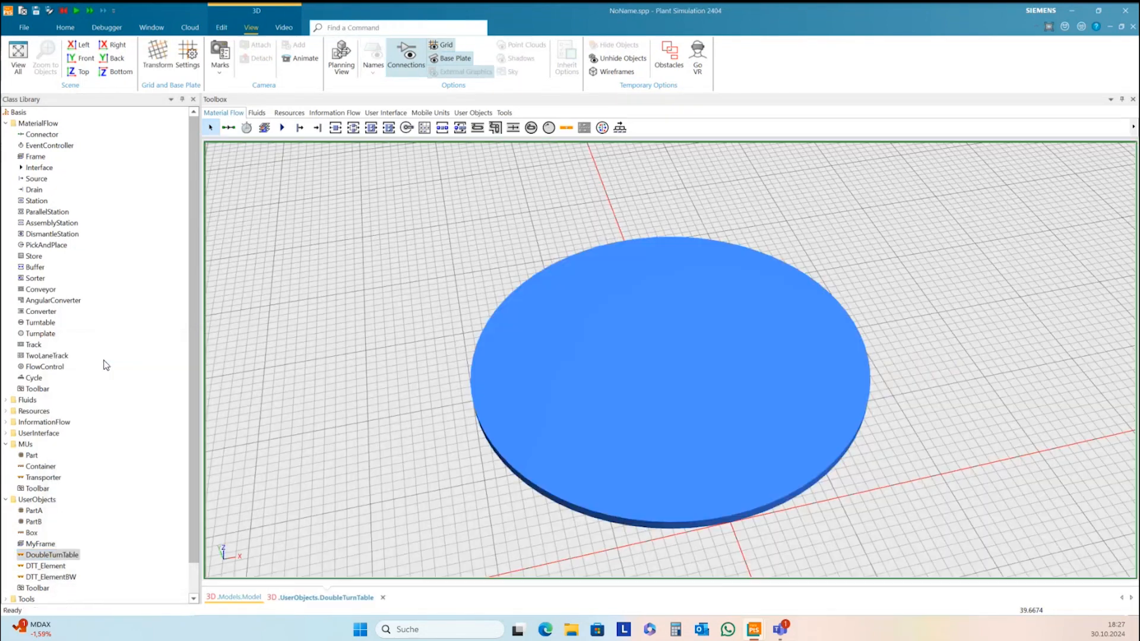
pyautogui.rightClick(908, 326)
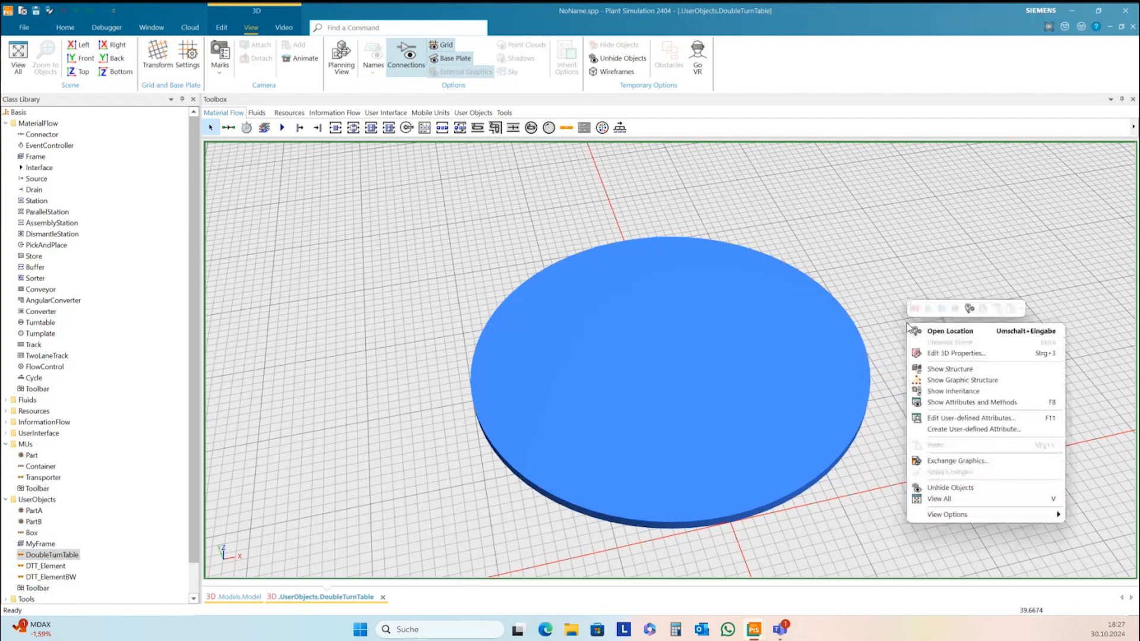
pyautogui.click(938, 358)
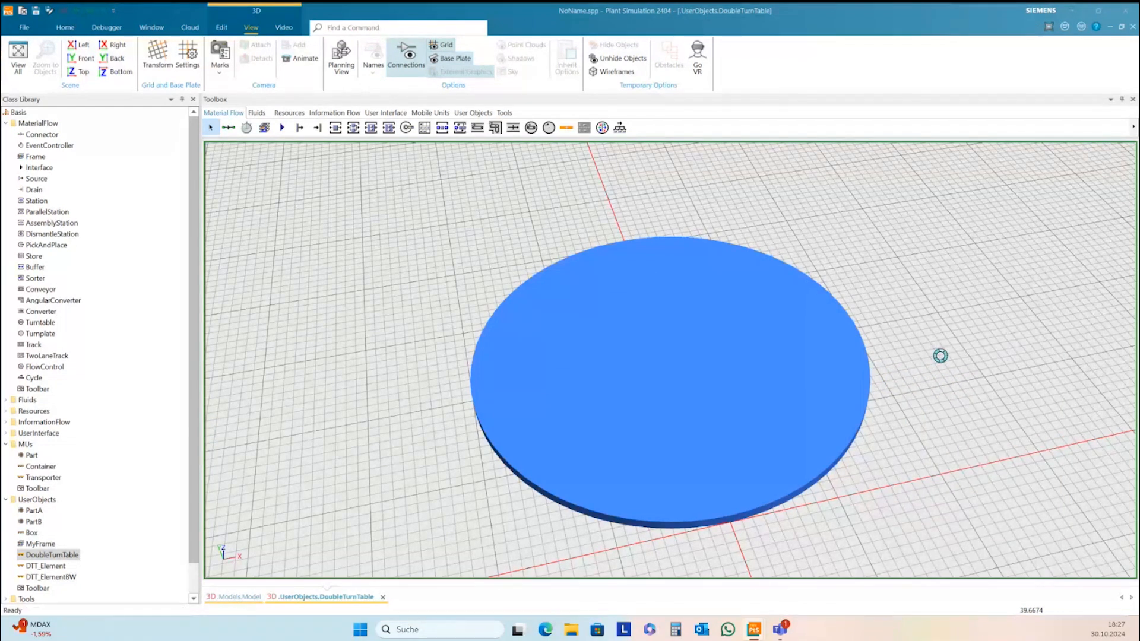
pyautogui.click(897, 240)
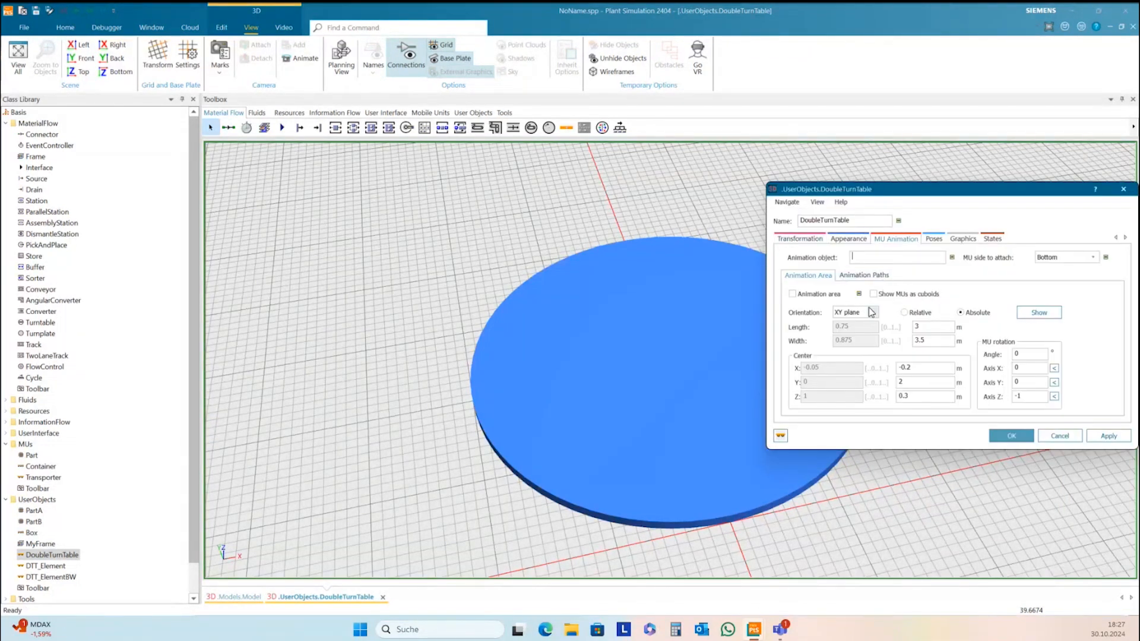
pyautogui.click(873, 277)
pyautogui.click(838, 329)
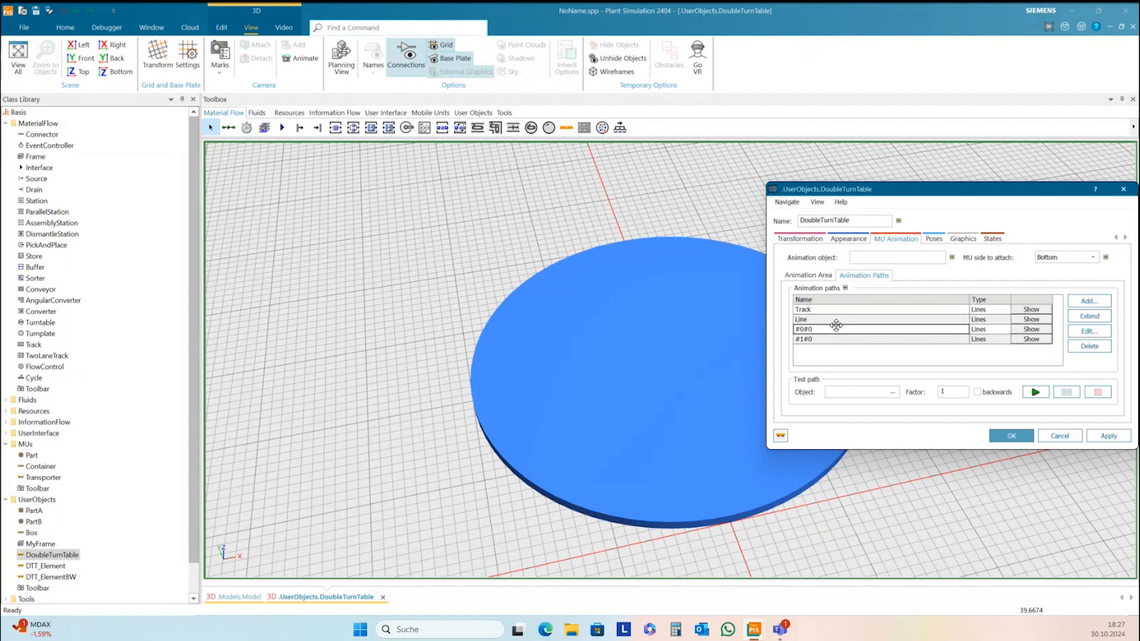
# Step: Set the rotation angle of Anchor Point 1 of the #0#0 path to 90°
pyautogui.click(1088, 334)
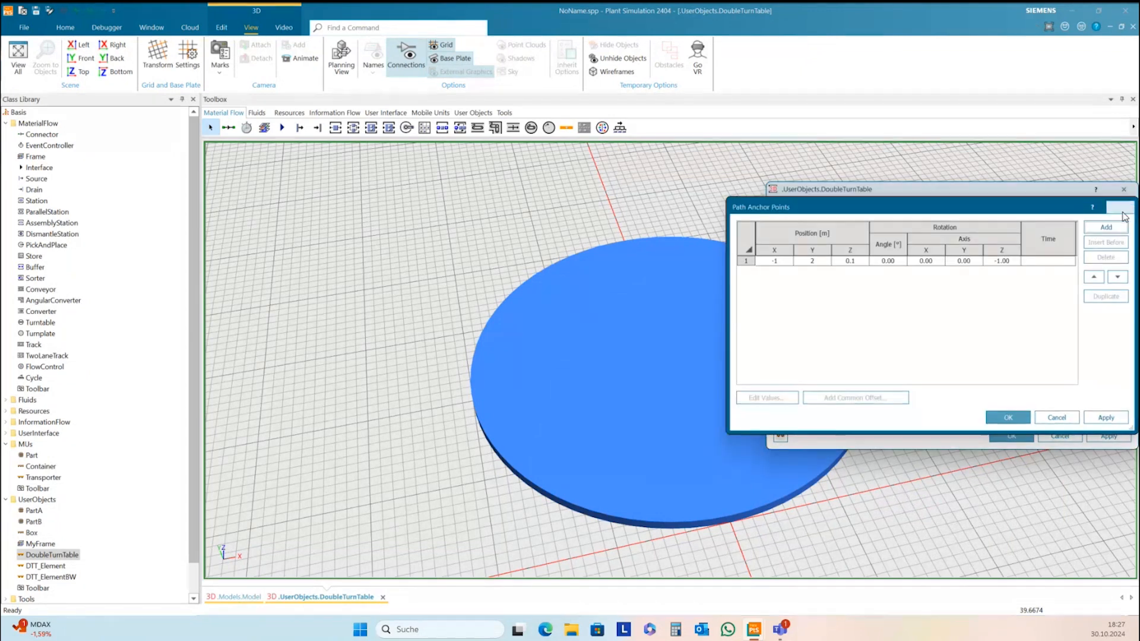
pyautogui.click(1121, 208)
pyautogui.click(1014, 330)
pyautogui.click(579, 347)
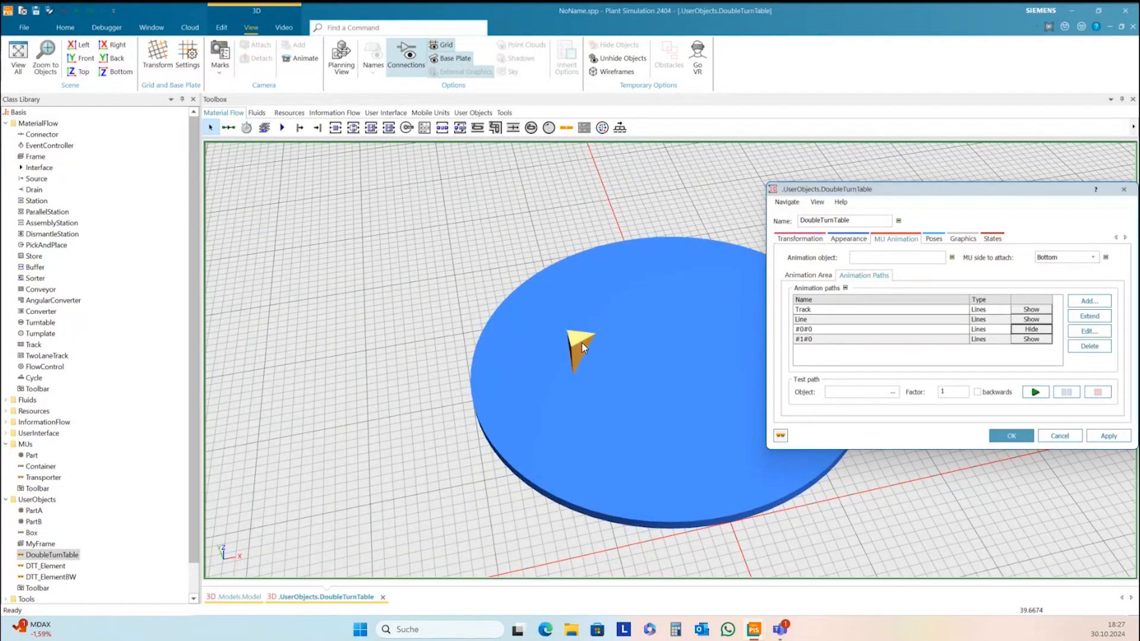
pyautogui.rightClick(582, 345)
pyautogui.click(618, 351)
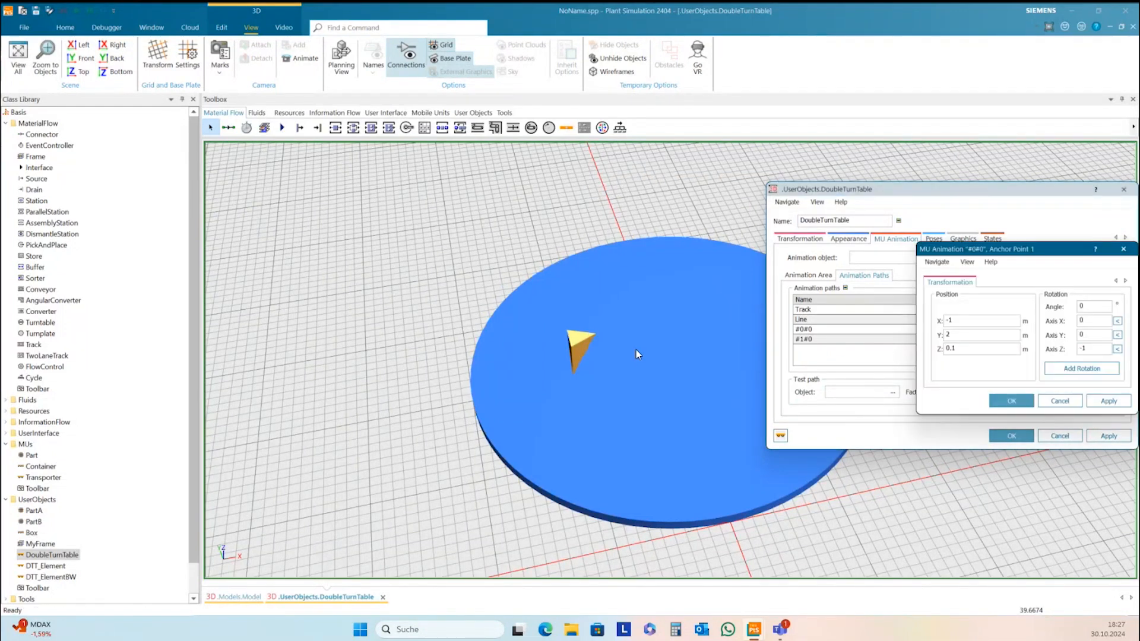
pyautogui.moveTo(1058, 254); pyautogui.dragTo(783, 181)
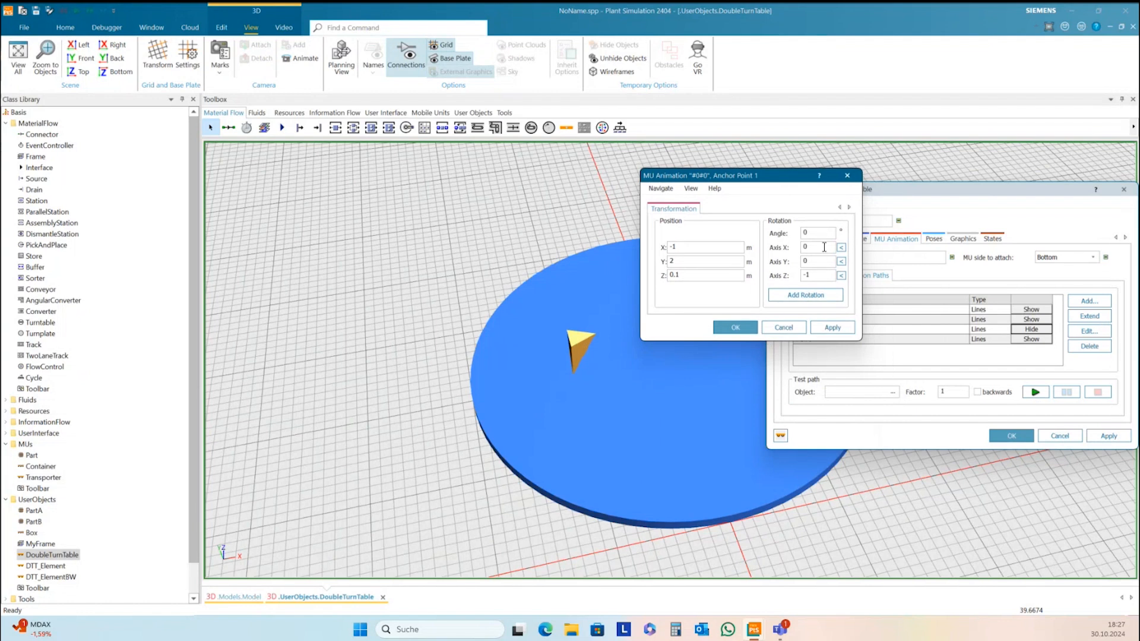
pyautogui.moveTo(817, 232); pyautogui.dragTo(803, 232)
pyautogui.write('90')
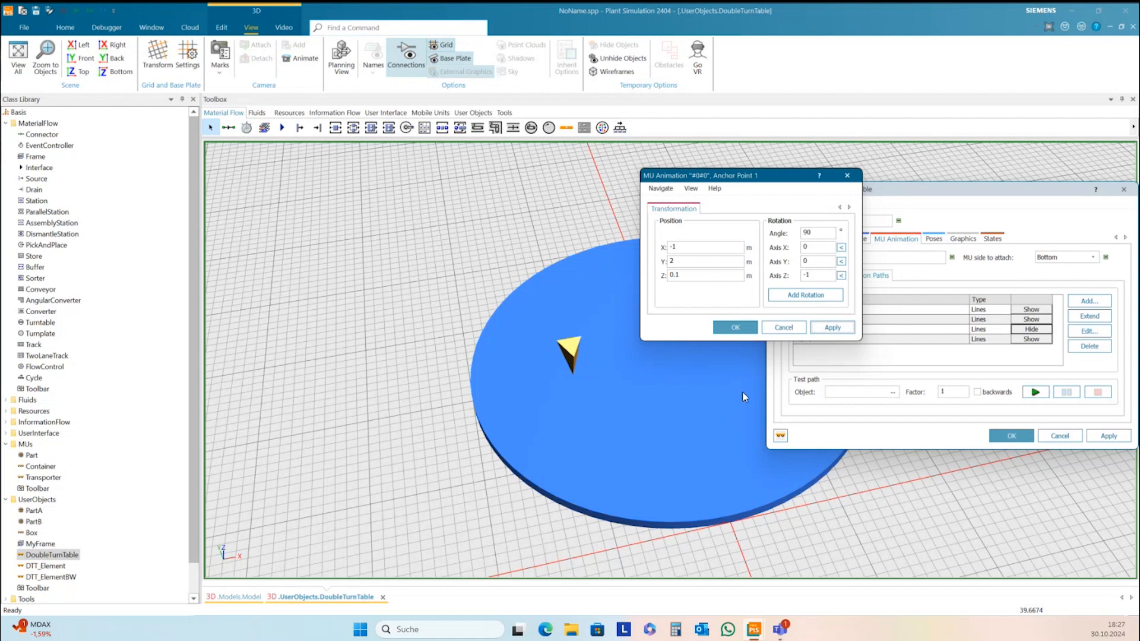
# Step: Check the transporters' orientation on the turntable in the Model and confirm the rotation of the #0#0 anchor point
pyautogui.click(260, 597)
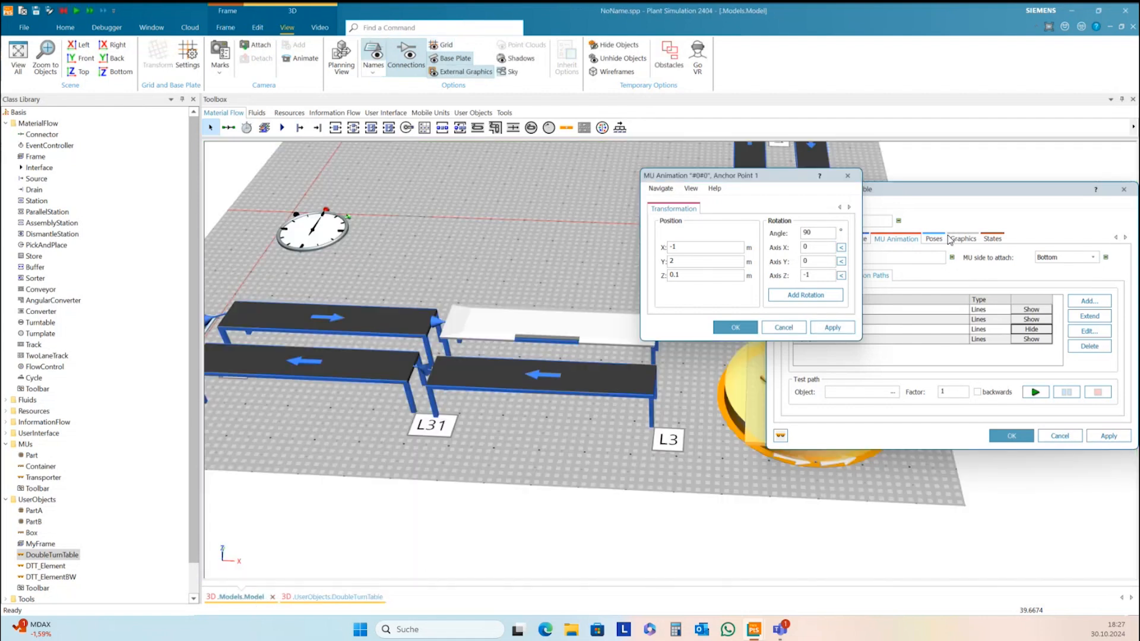
pyautogui.moveTo(949, 187); pyautogui.dragTo(1057, 230)
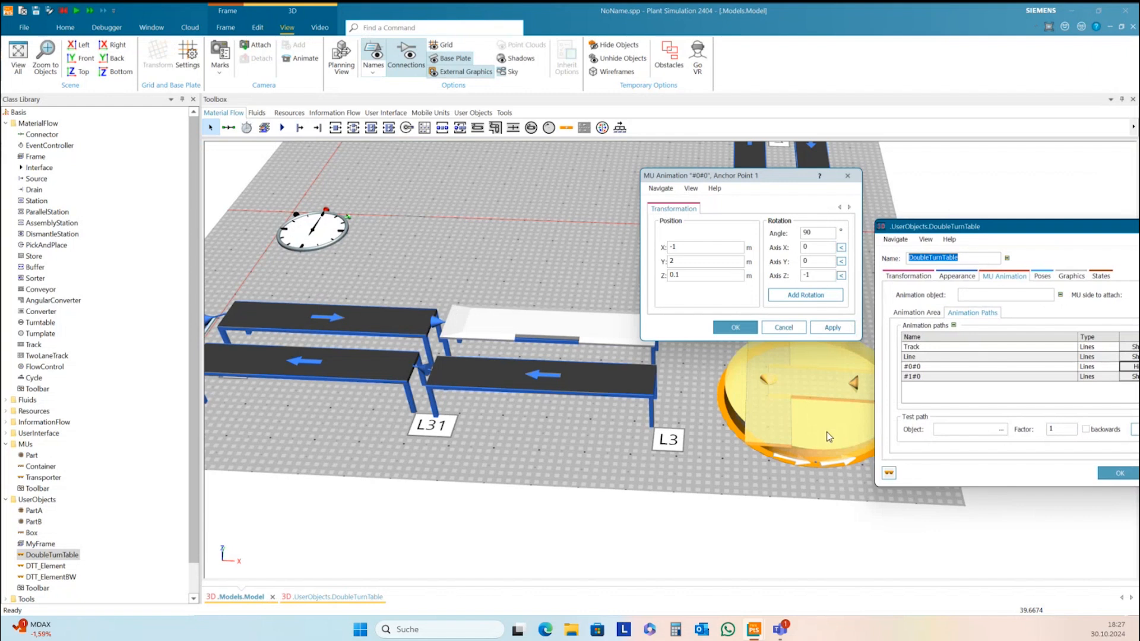
pyautogui.click(726, 459)
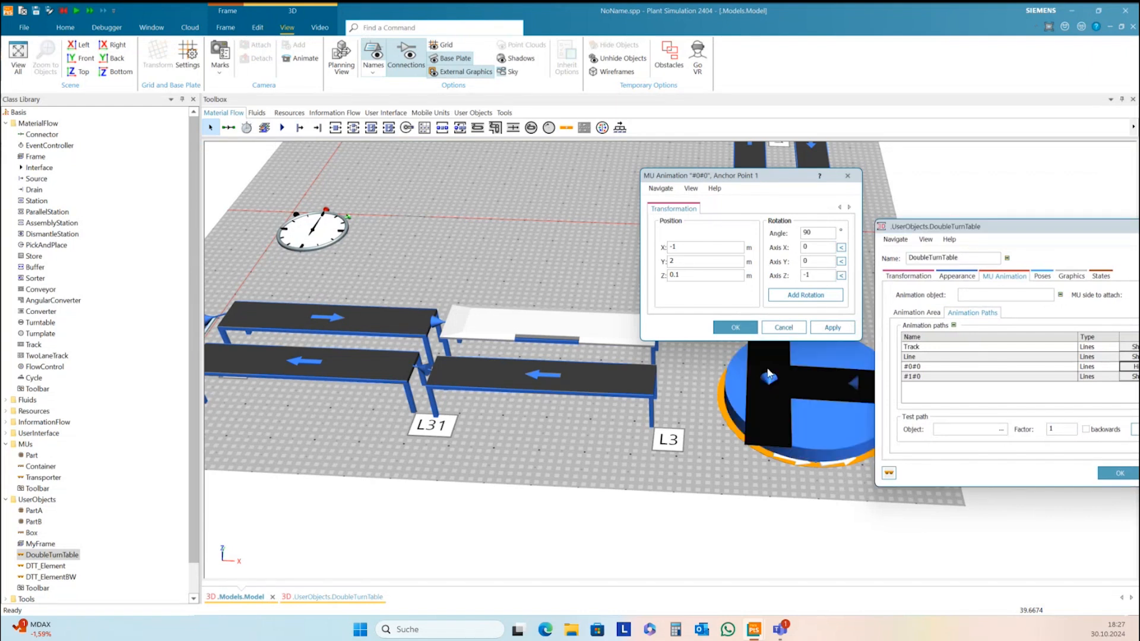
pyautogui.click(831, 327)
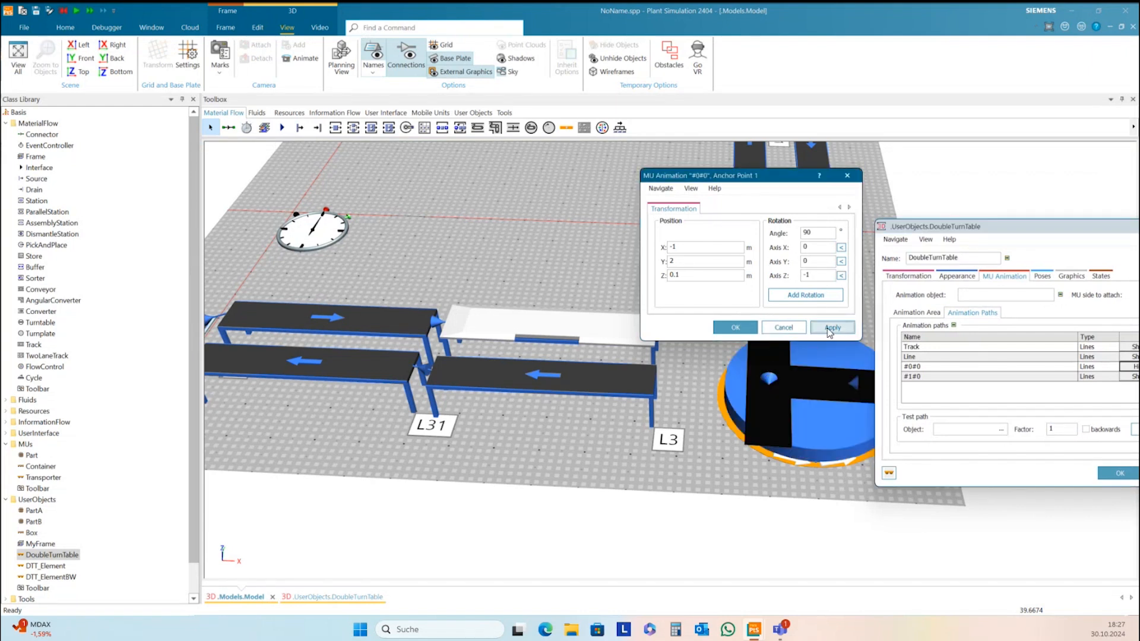
pyautogui.click(734, 327)
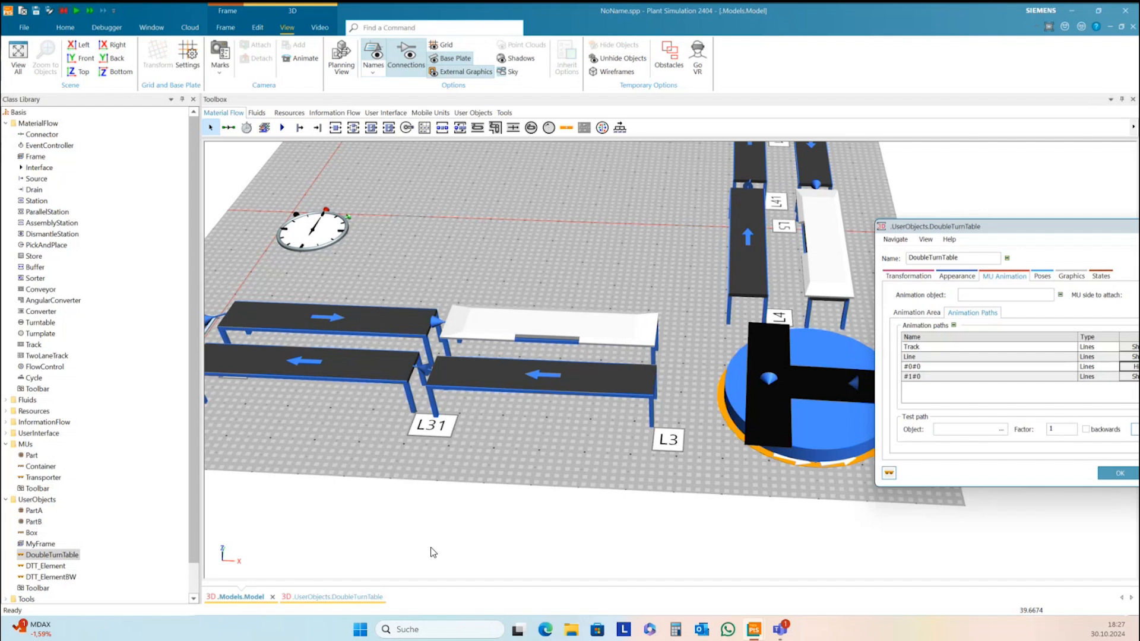
# Step: Try a 90° rotation for Anchor Point 1 of the #1#0 path and cancel DoubleTurnTable's 3D properties
pyautogui.click(363, 597)
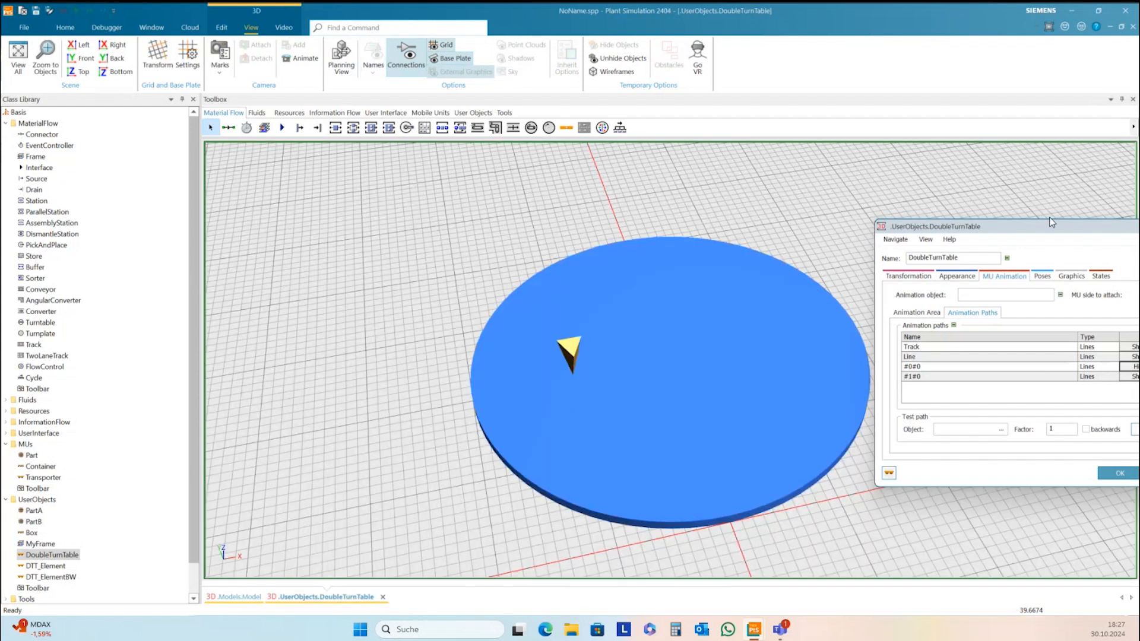
pyautogui.moveTo(1050, 222); pyautogui.dragTo(957, 200)
pyautogui.click(1047, 344)
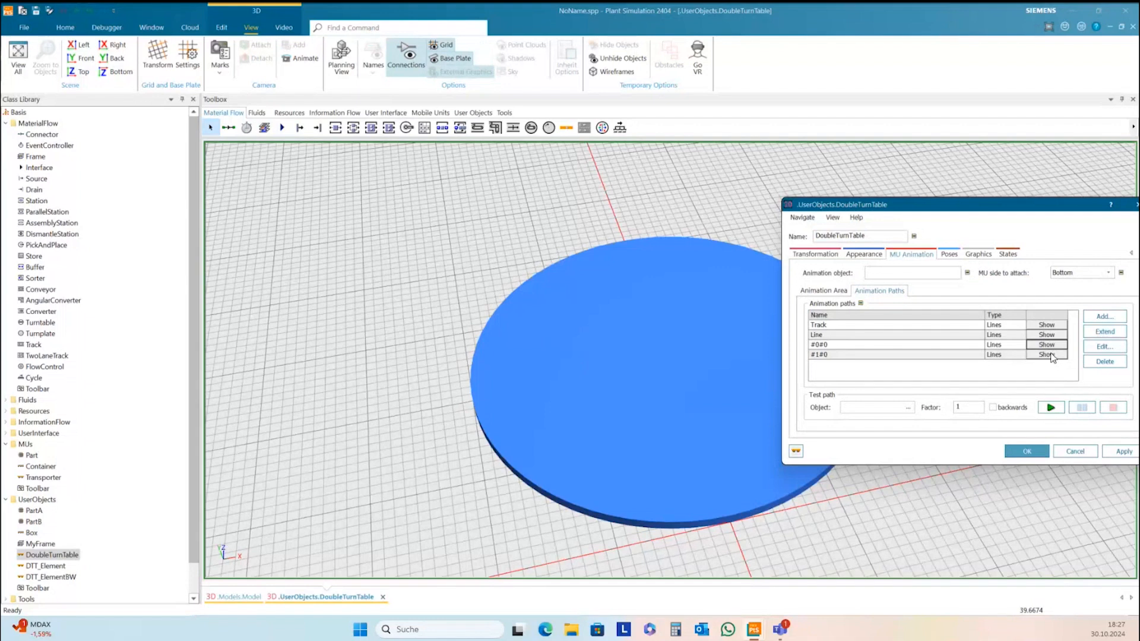
pyautogui.click(1046, 354)
pyautogui.moveTo(976, 206); pyautogui.dragTo(1027, 204)
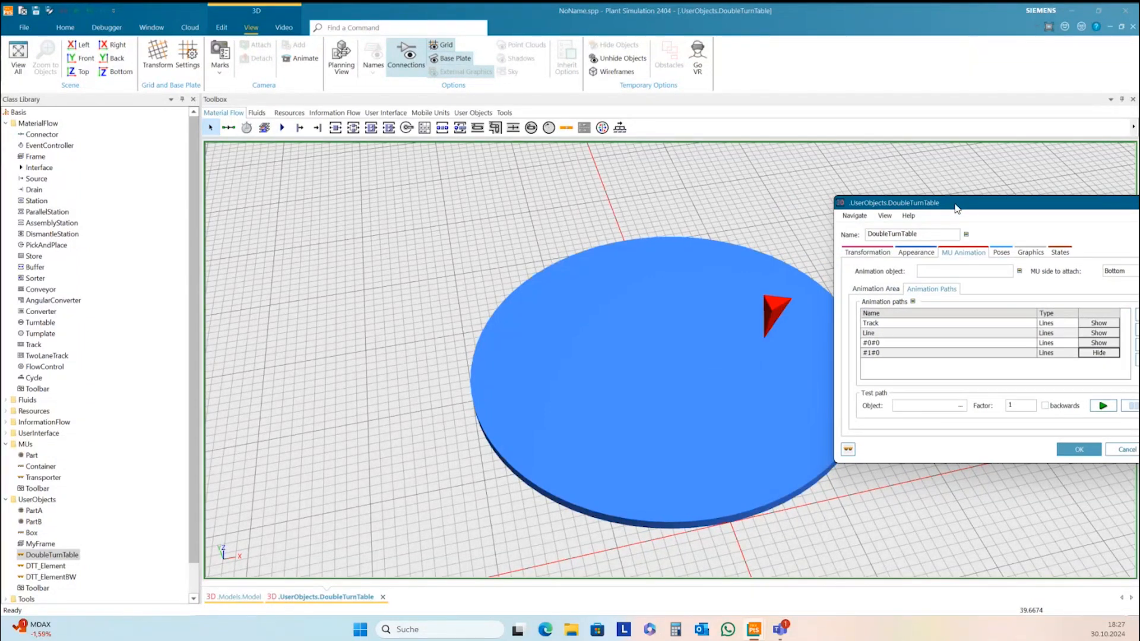
pyautogui.click(778, 309)
pyautogui.rightClick(778, 309)
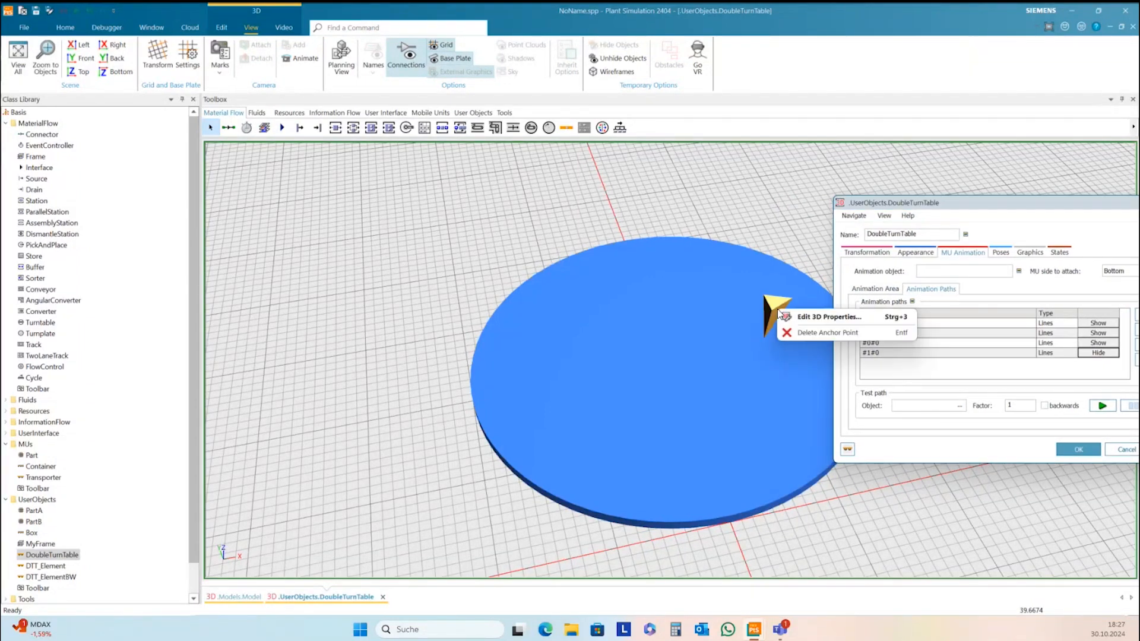
pyautogui.click(816, 319)
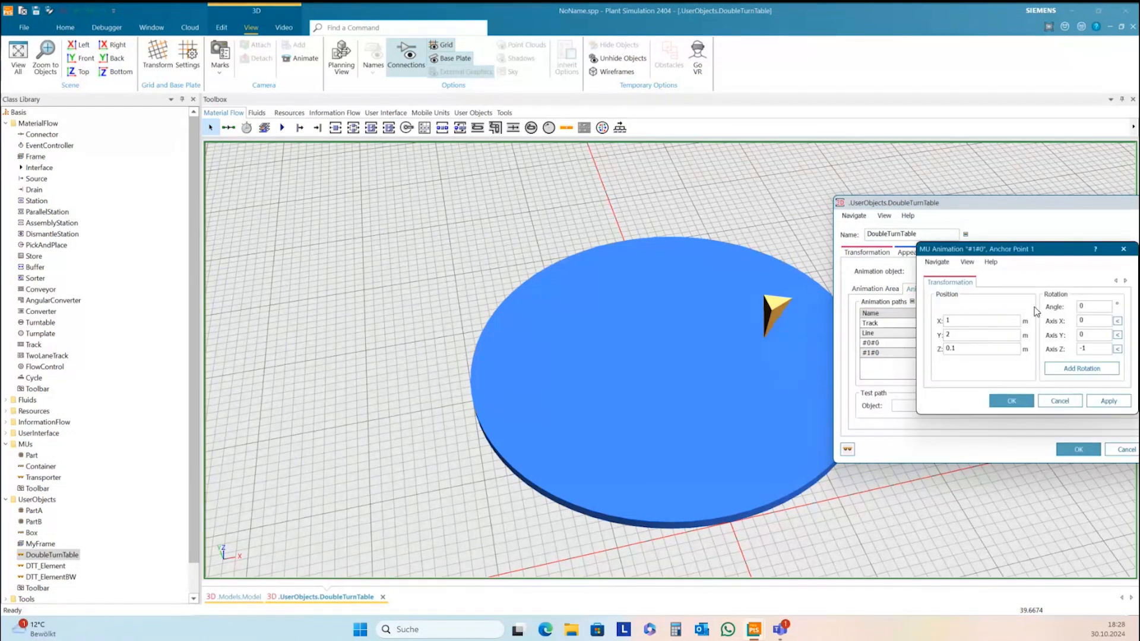
pyautogui.moveTo(1089, 304); pyautogui.dragTo(1072, 307)
pyautogui.write('90')
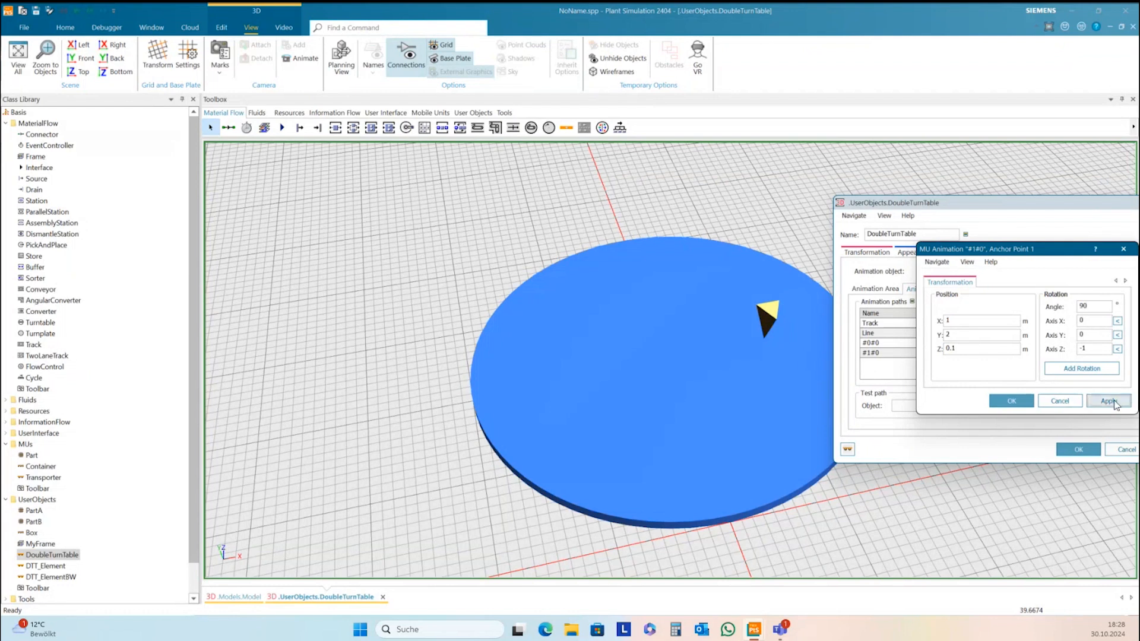
pyautogui.click(1011, 401)
pyautogui.click(1119, 448)
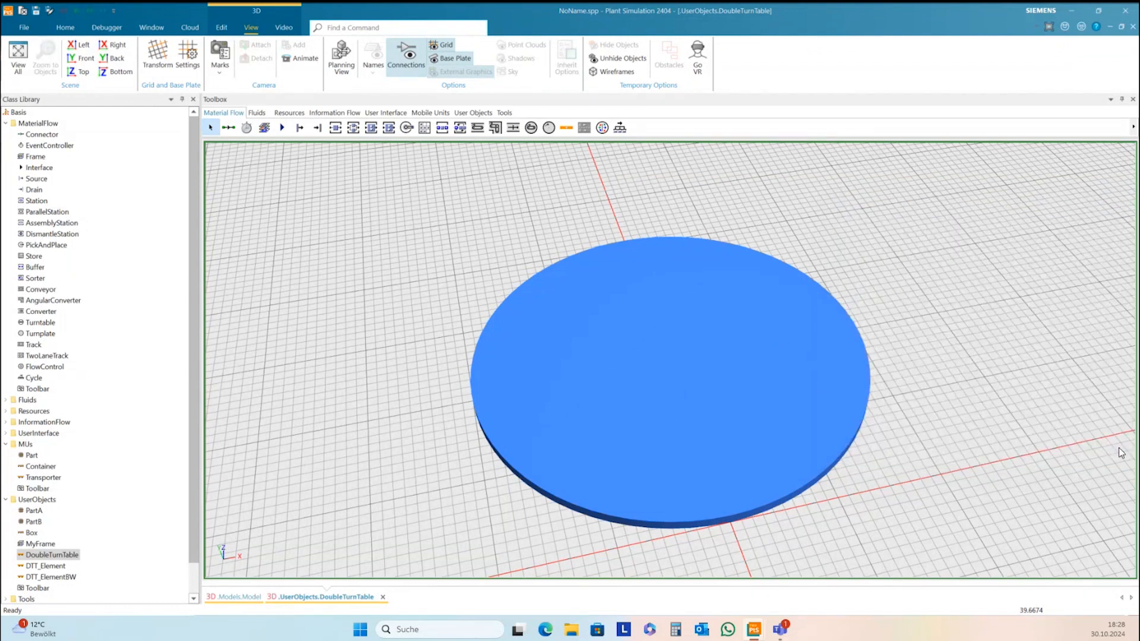
# Step: Reopen the animation paths in DoubleTurnTable's 3D properties and show the #1#0 path on the disc
pyautogui.rightClick(950, 308)
pyautogui.click(981, 336)
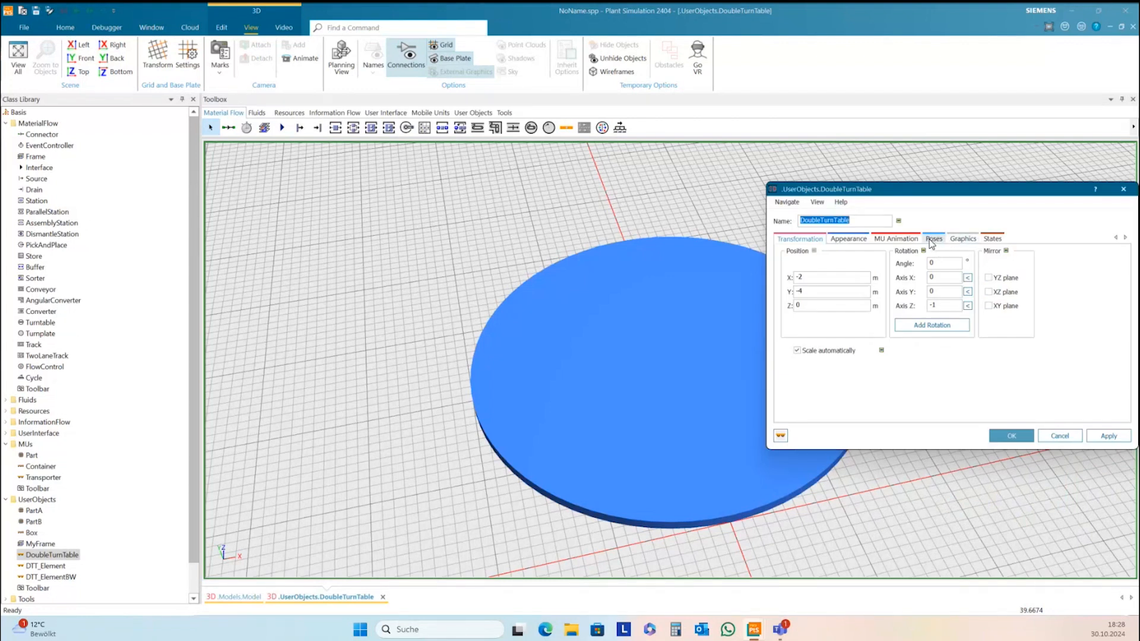
pyautogui.click(894, 239)
pyautogui.click(864, 275)
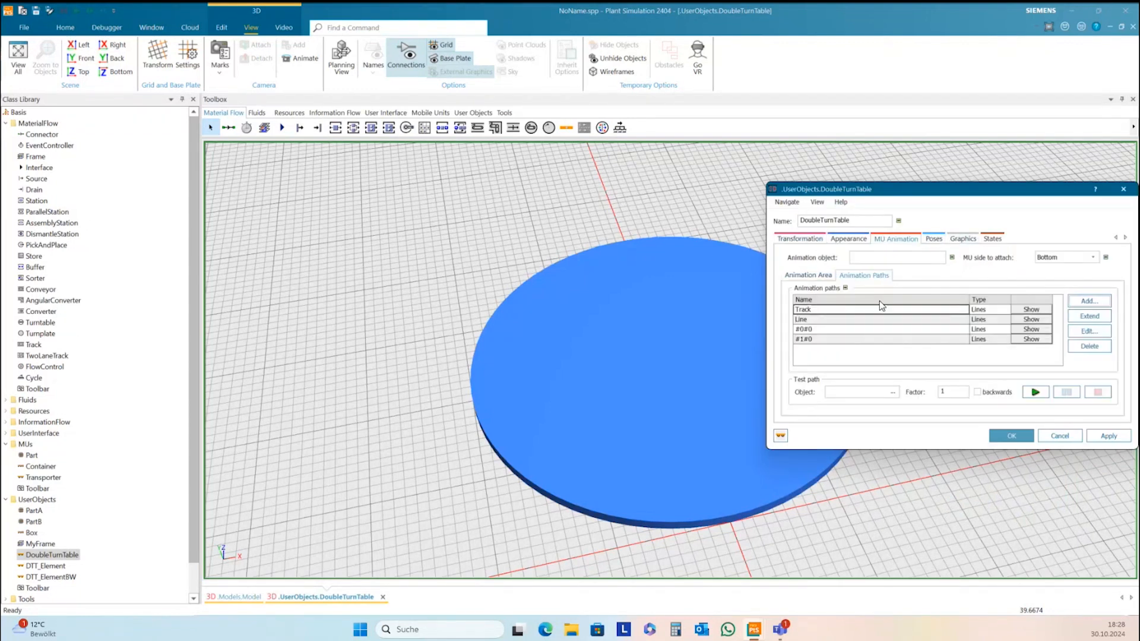
pyautogui.click(1036, 340)
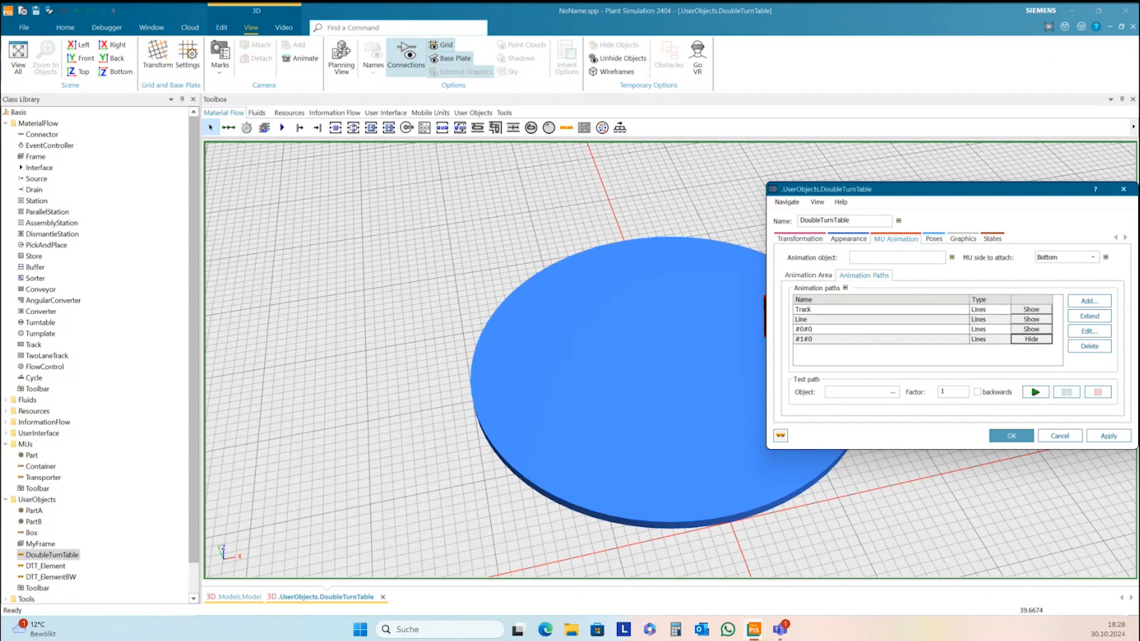
# Step: Rotate Anchor Point 1 of the #1#0 path to 90°, confirm DoubleTurnTable's 3D properties and return to the Model
pyautogui.click(775, 309)
pyautogui.rightClick(778, 313)
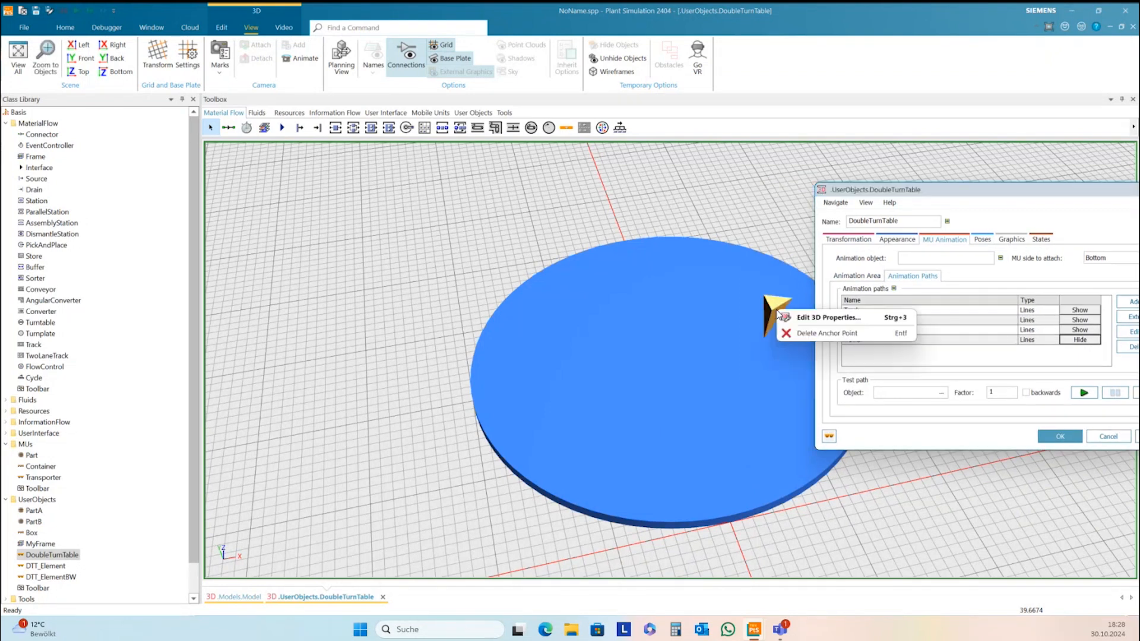
pyautogui.click(795, 317)
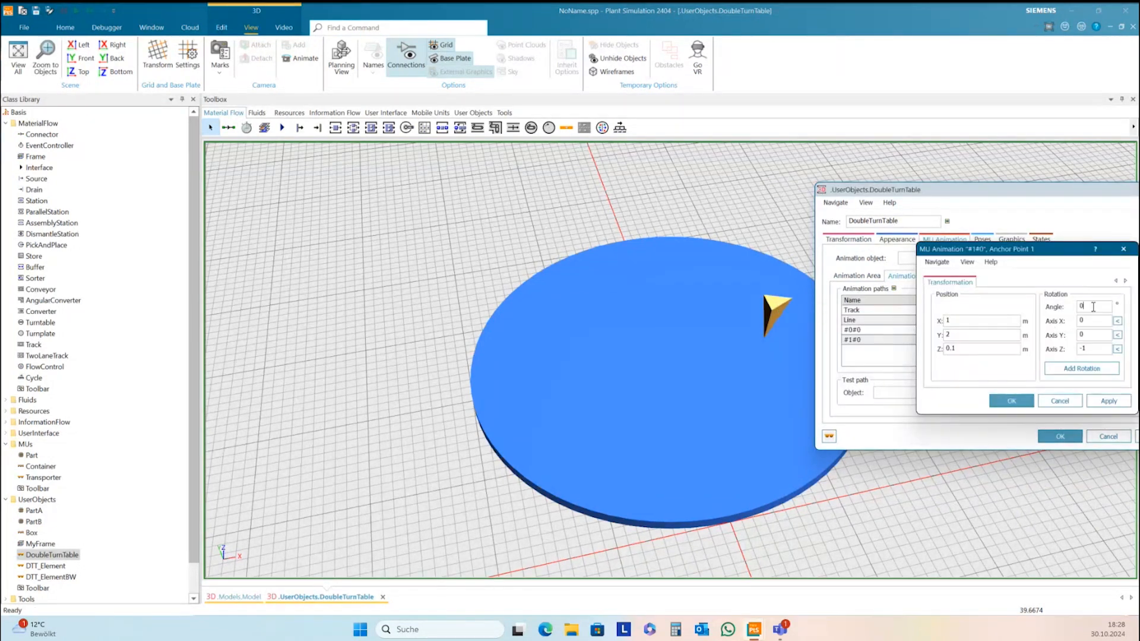
pyautogui.write('90')
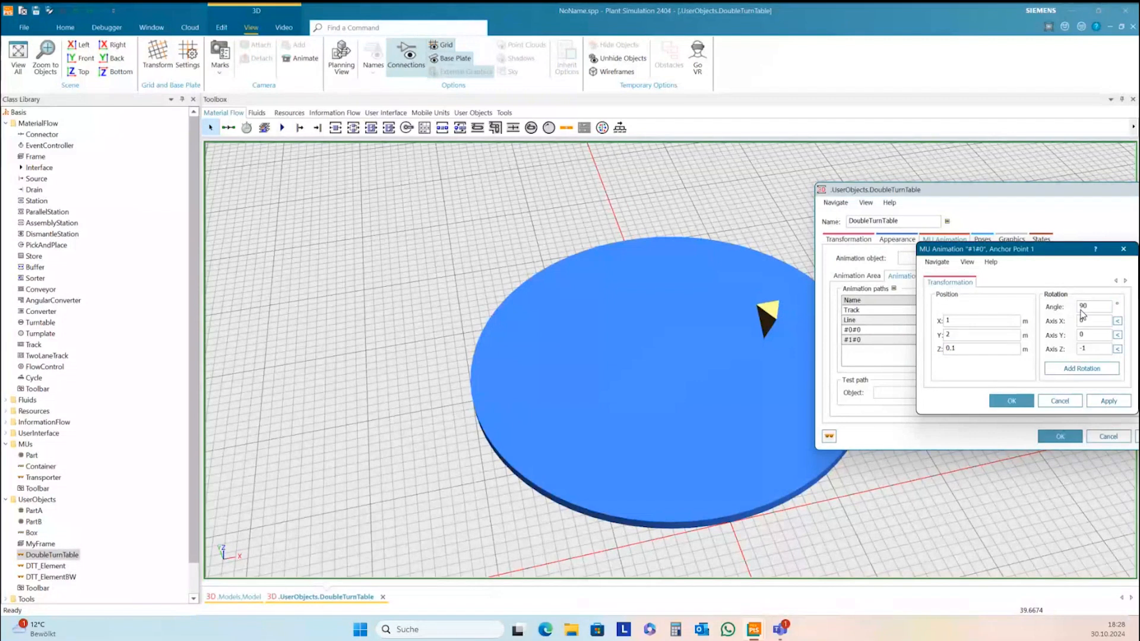
pyautogui.click(1011, 401)
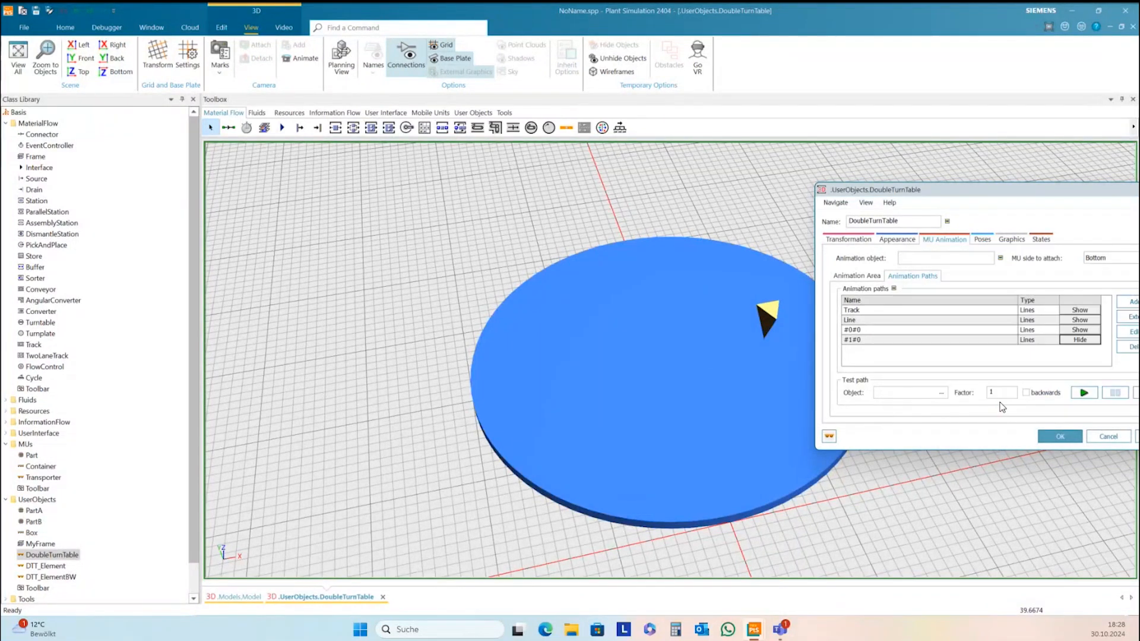
pyautogui.moveTo(1048, 191); pyautogui.dragTo(976, 190)
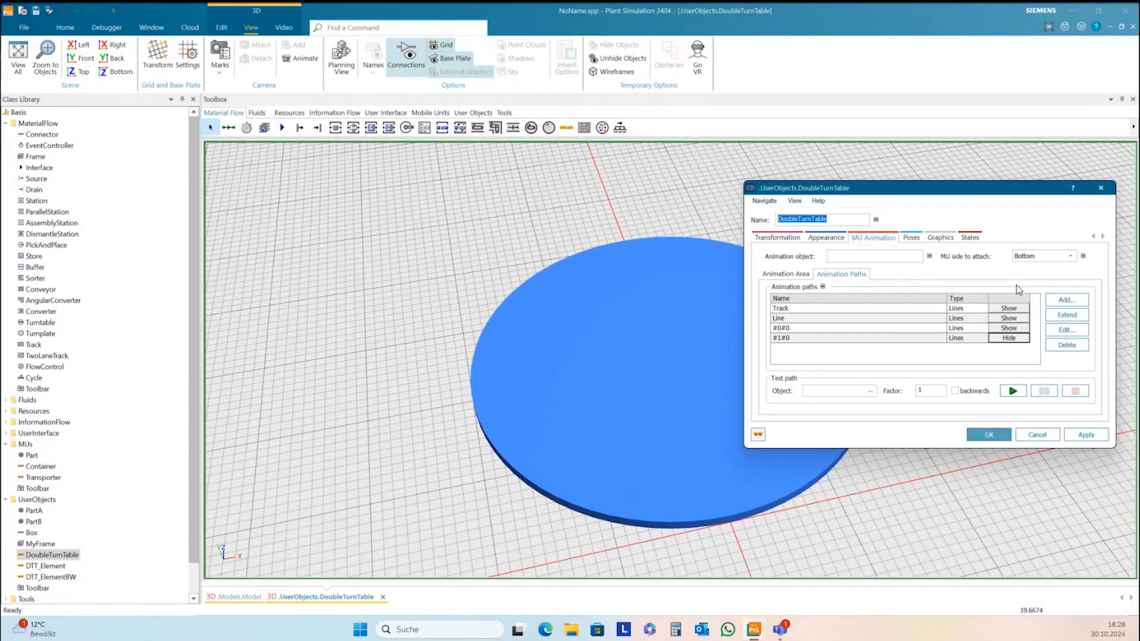
pyautogui.click(988, 436)
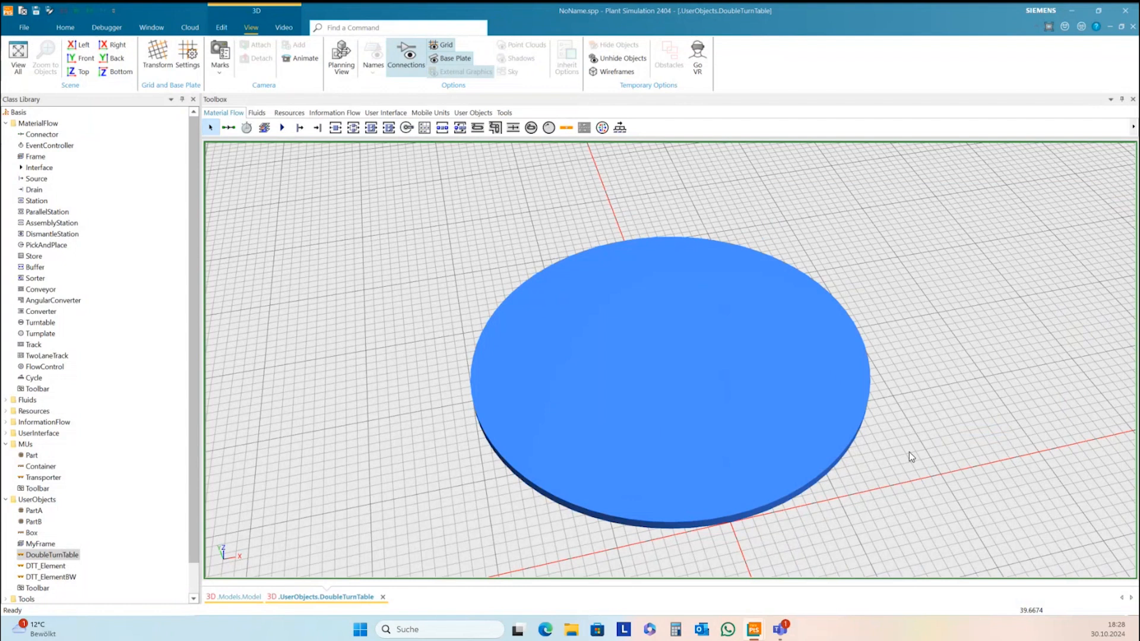
pyautogui.click(243, 596)
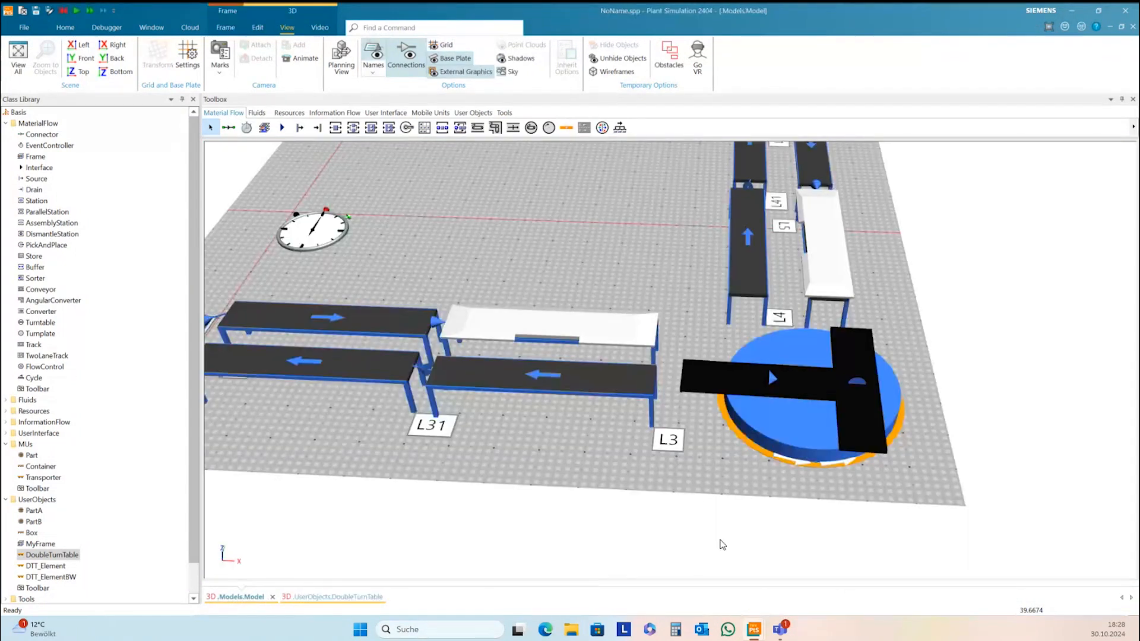
# Step: Open the DoubleTurnTable class in 3D and show animation path #0#0 from its MU animation properties
pyautogui.click(779, 406)
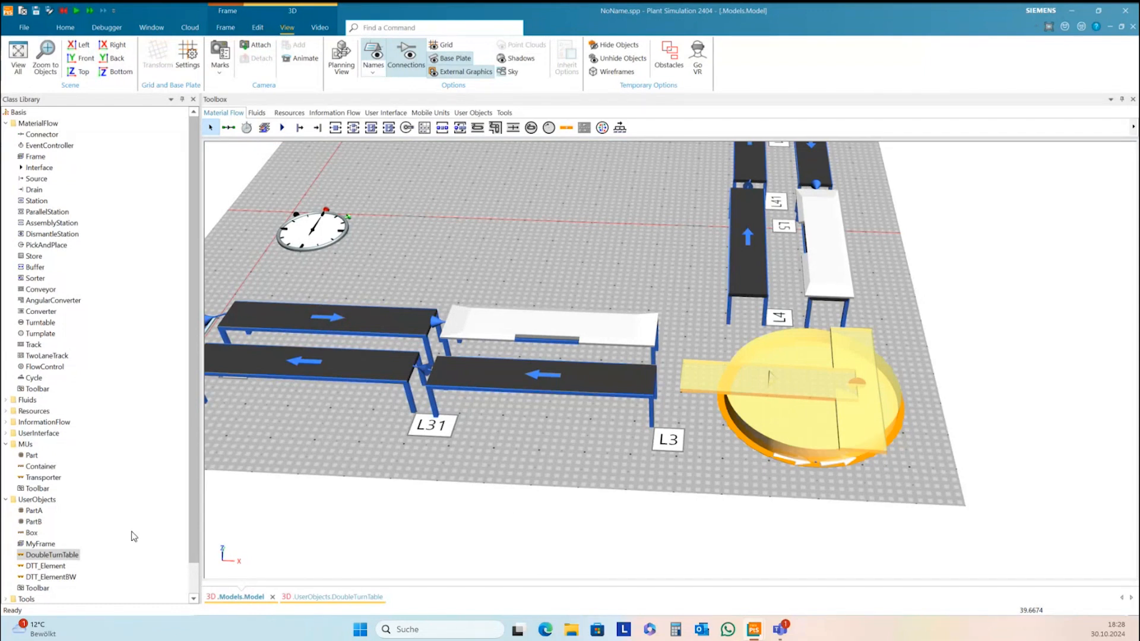
pyautogui.rightClick(54, 555)
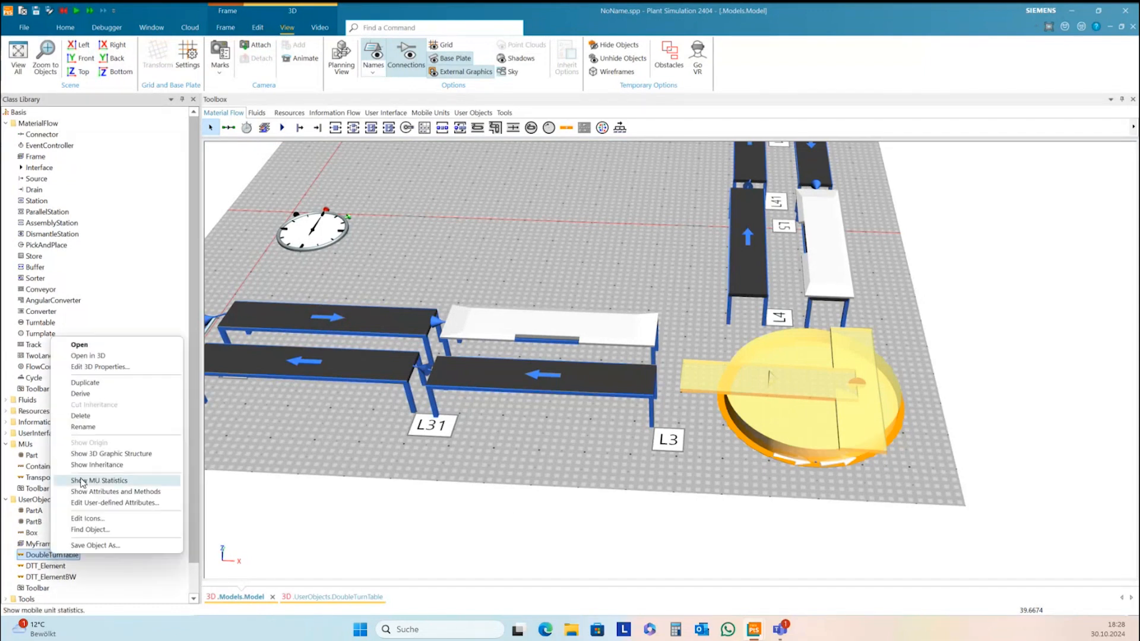
pyautogui.click(89, 356)
pyautogui.rightClick(915, 295)
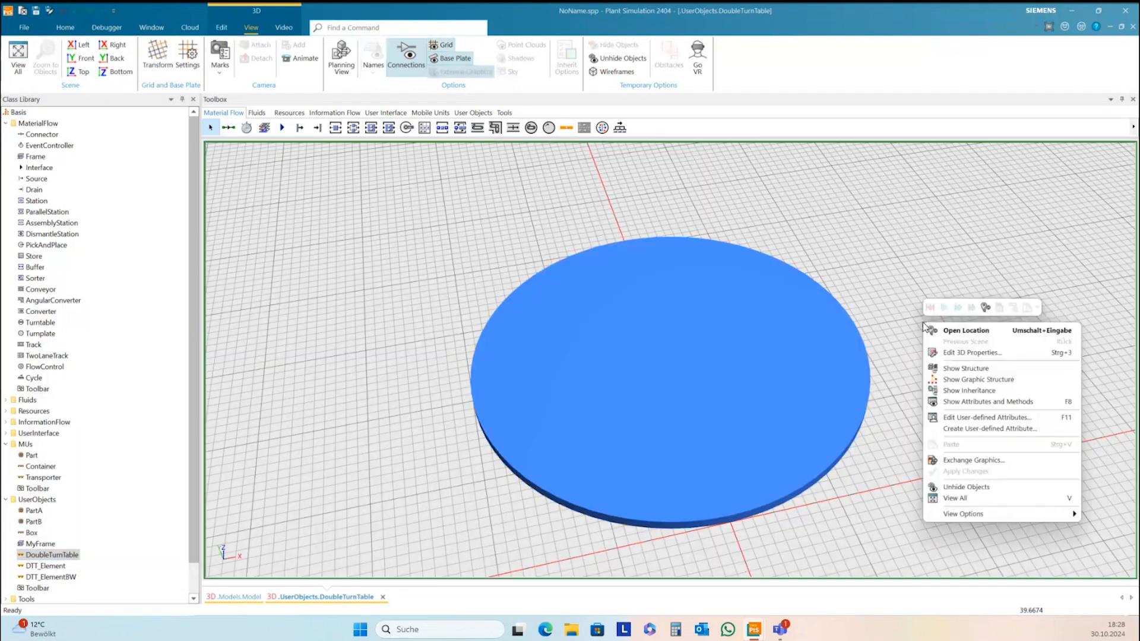
pyautogui.click(958, 354)
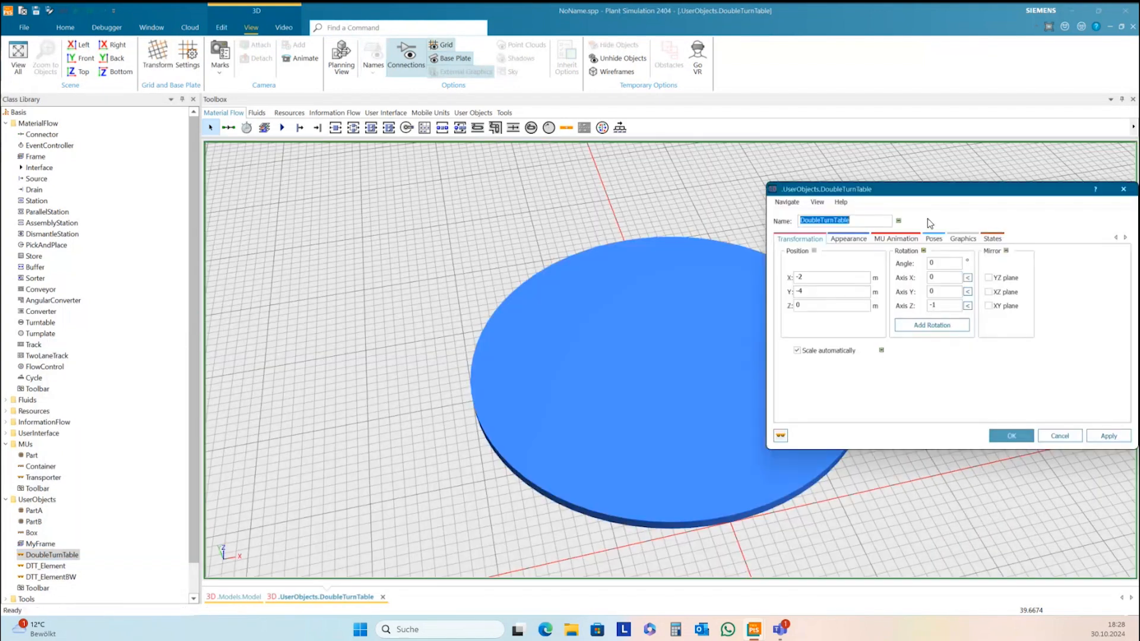
pyautogui.click(910, 241)
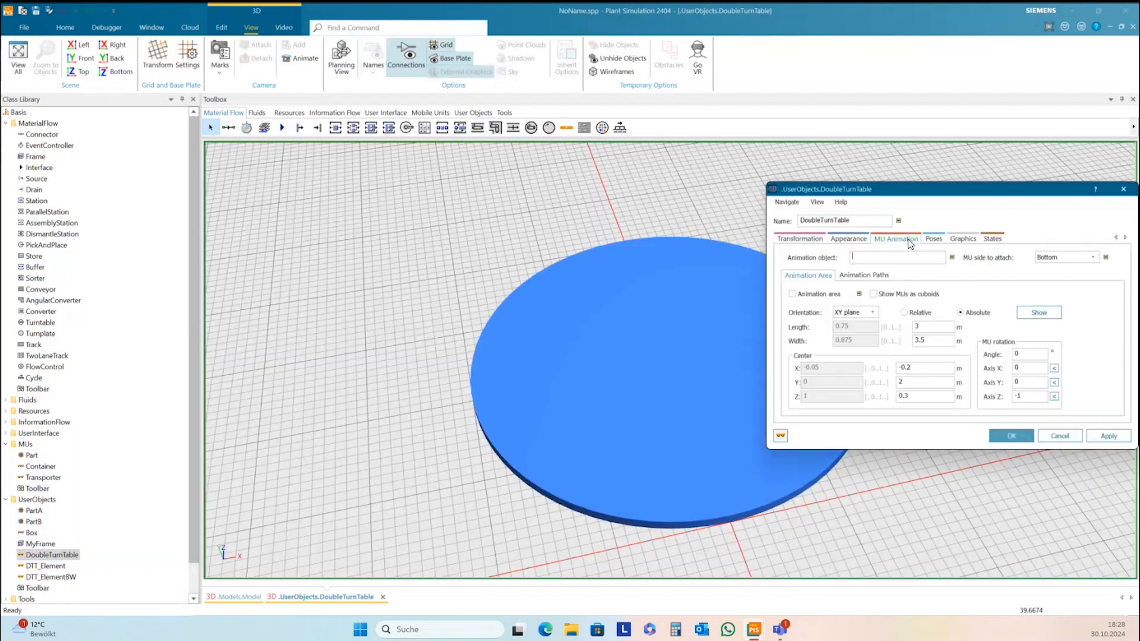
pyautogui.click(866, 276)
pyautogui.click(844, 329)
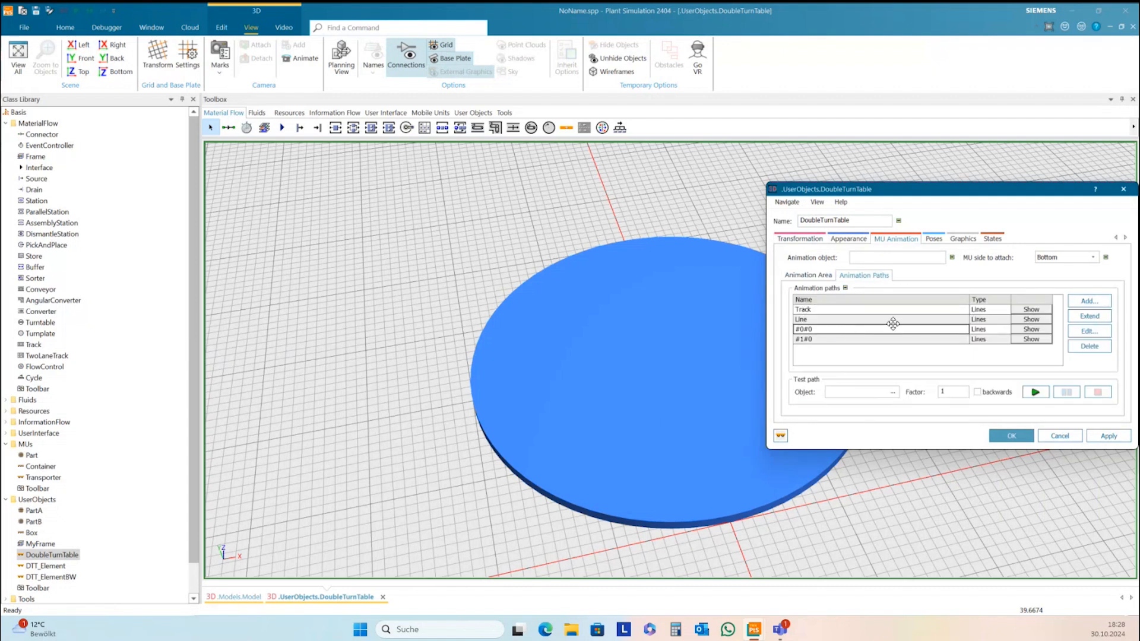
pyautogui.click(1031, 329)
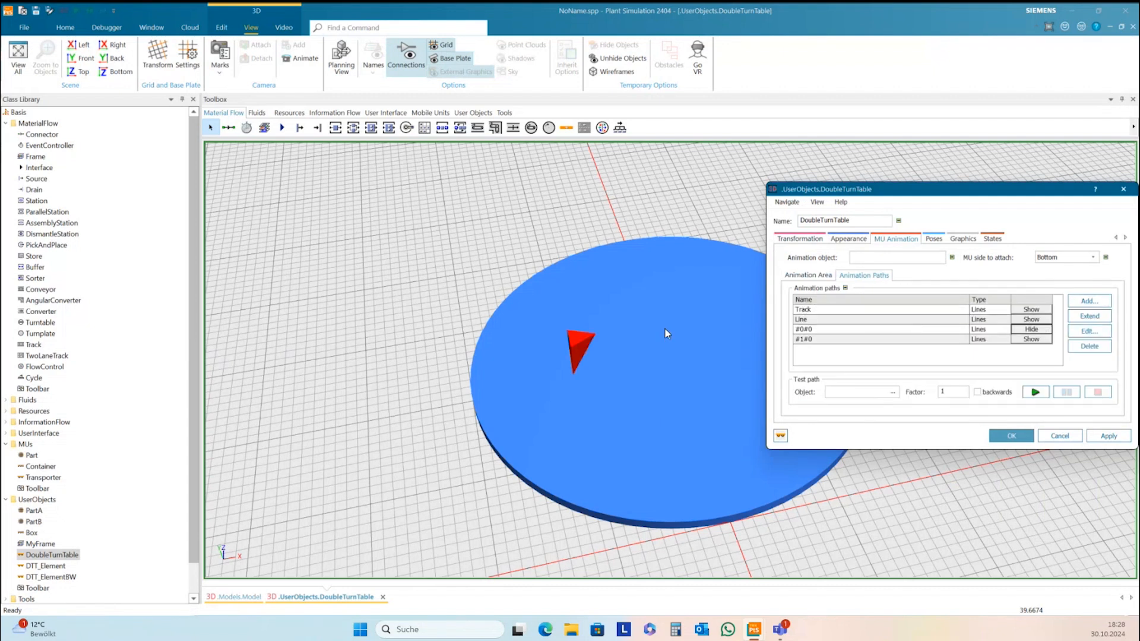
# Step: Set the rotation angle of the anchor point on path #0#0 to 90°, apply it and close the DoubleTurnTable 3D view
pyautogui.rightClick(575, 344)
pyautogui.click(594, 350)
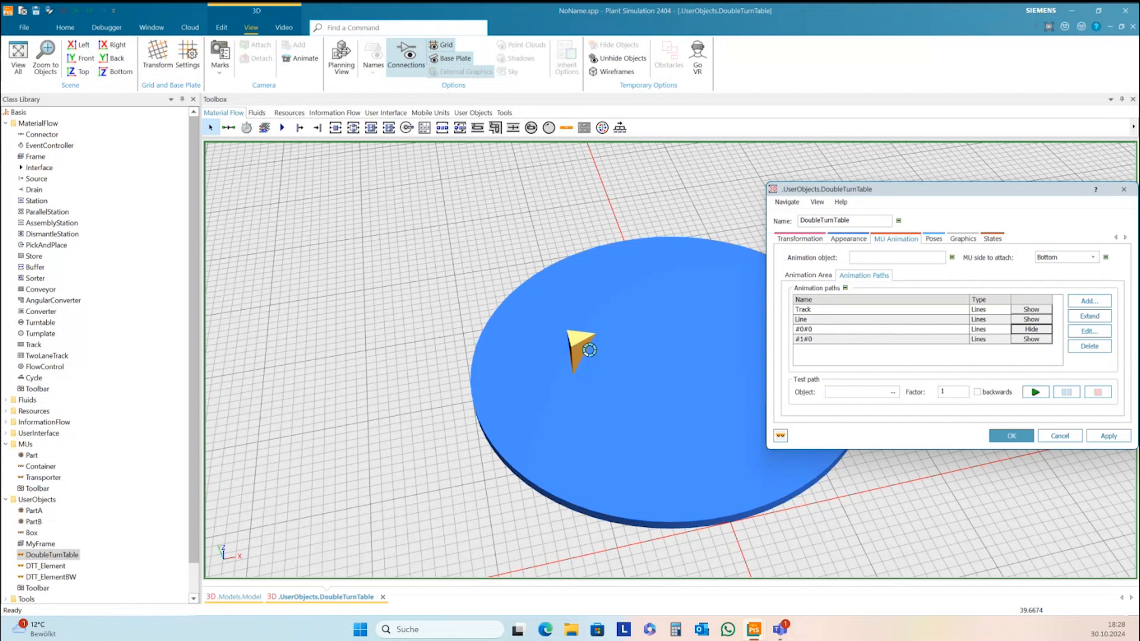
pyautogui.doubleClick(1080, 307)
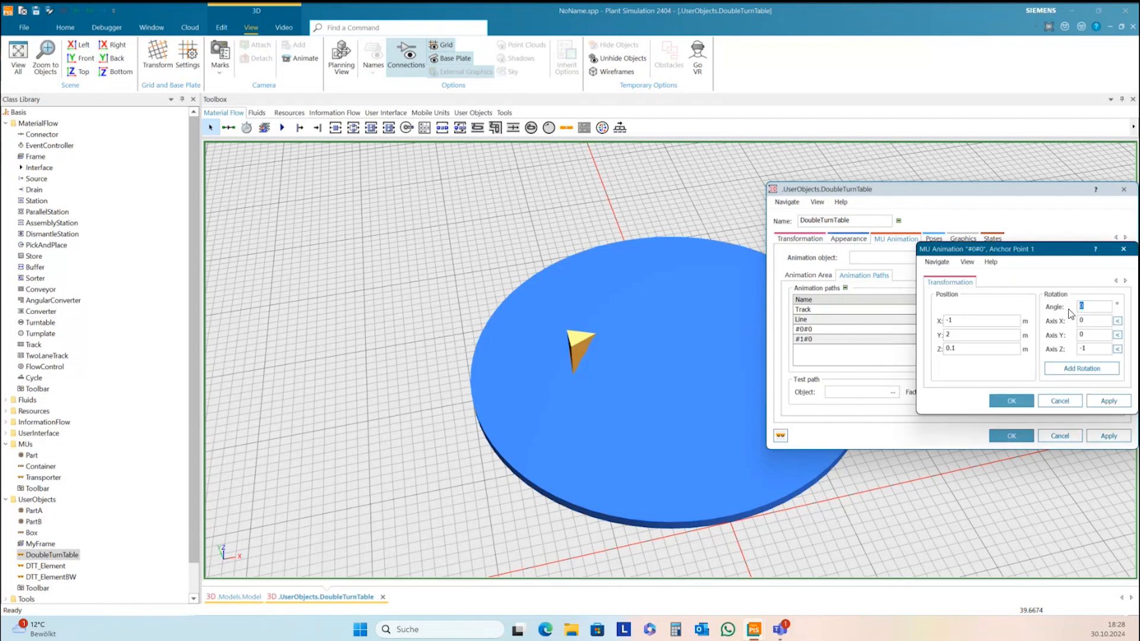
pyautogui.write('90')
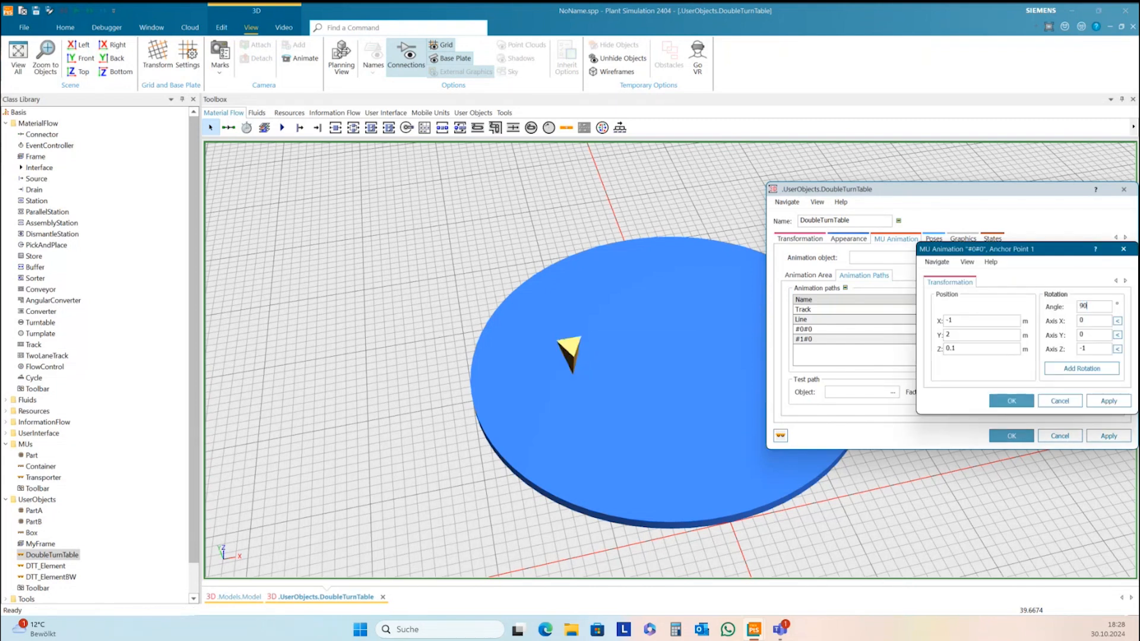
pyautogui.click(1111, 402)
pyautogui.click(1030, 405)
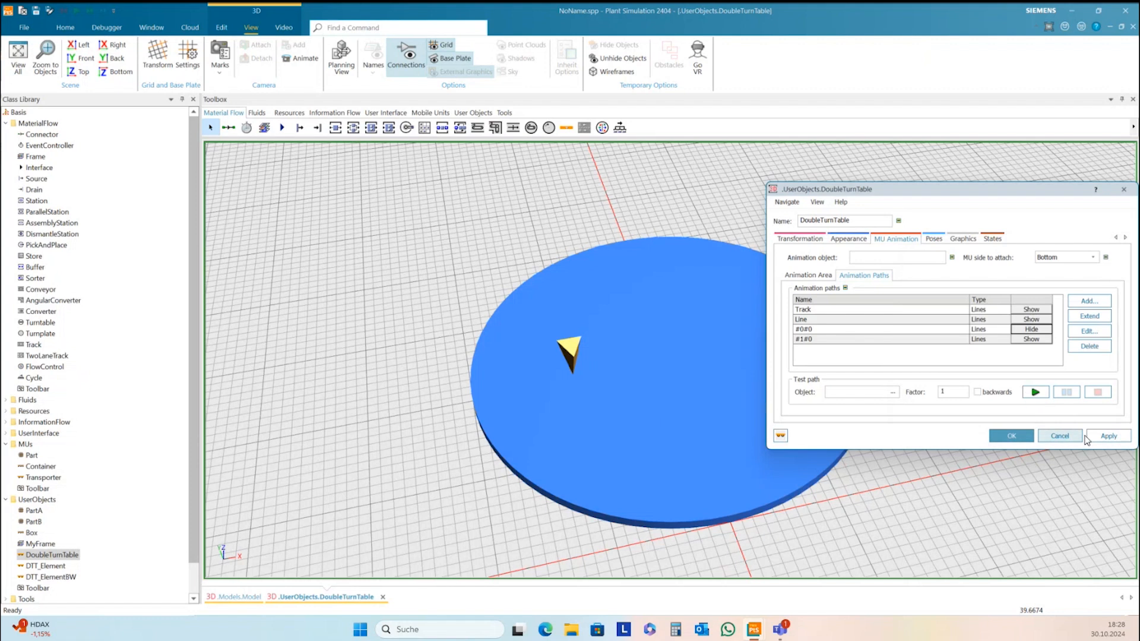
pyautogui.click(1091, 437)
pyautogui.click(1012, 436)
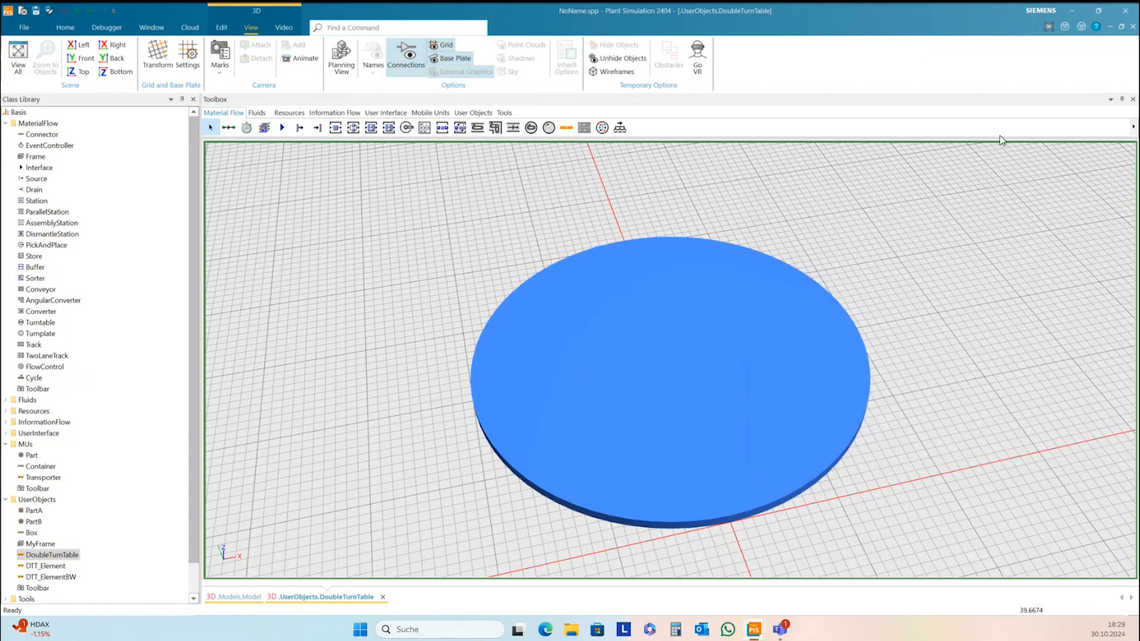
pyautogui.click(1133, 27)
# Step: Move the circular track with its turntable slightly towards conveyor L3 to line it up with the L4 conveyors
pyautogui.click(903, 318)
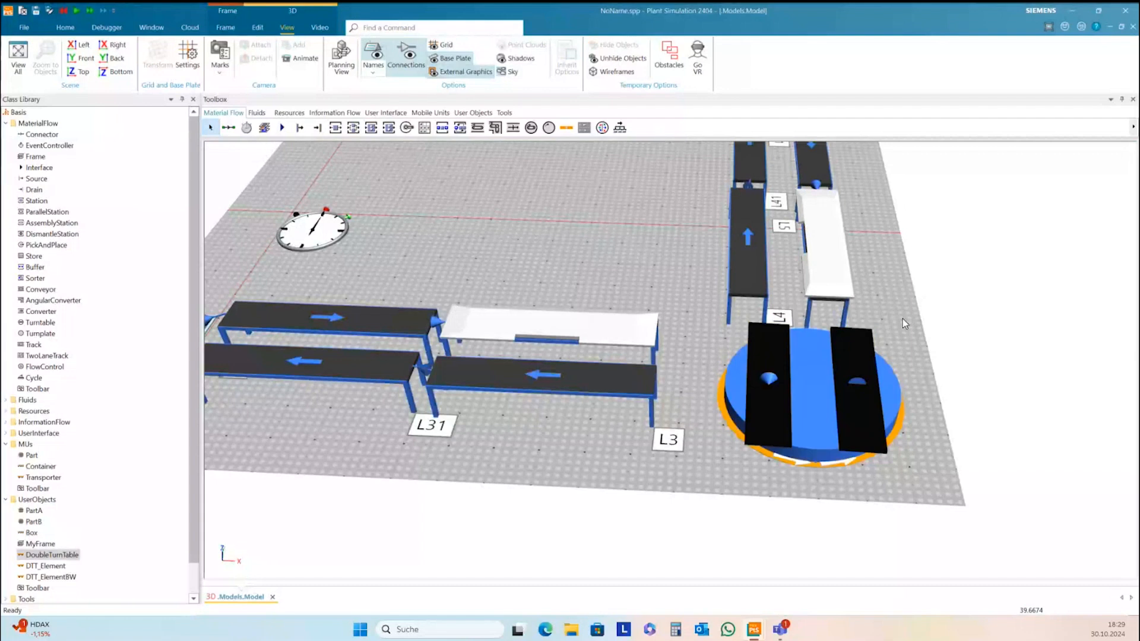
pyautogui.moveTo(902, 305); pyautogui.dragTo(899, 318)
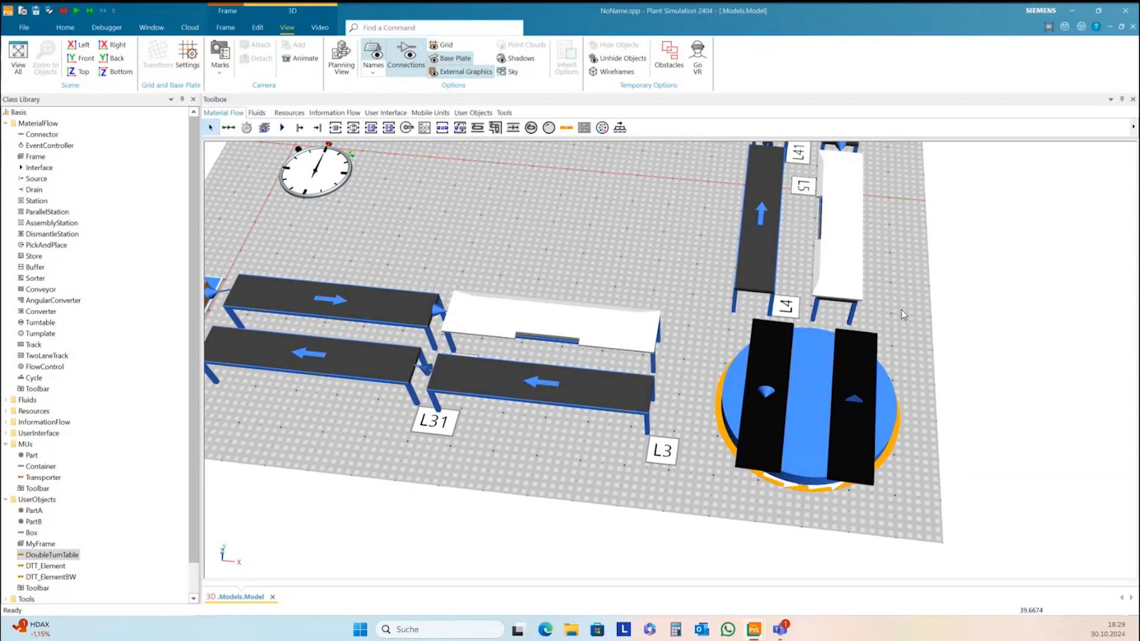
pyautogui.click(896, 432)
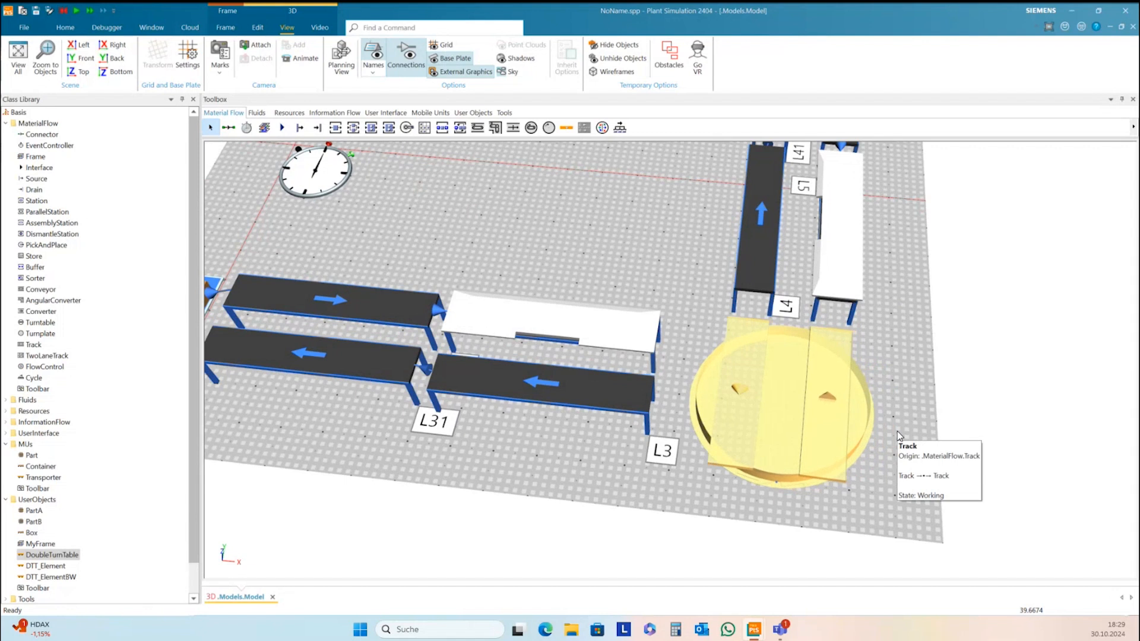
pyautogui.click(896, 367)
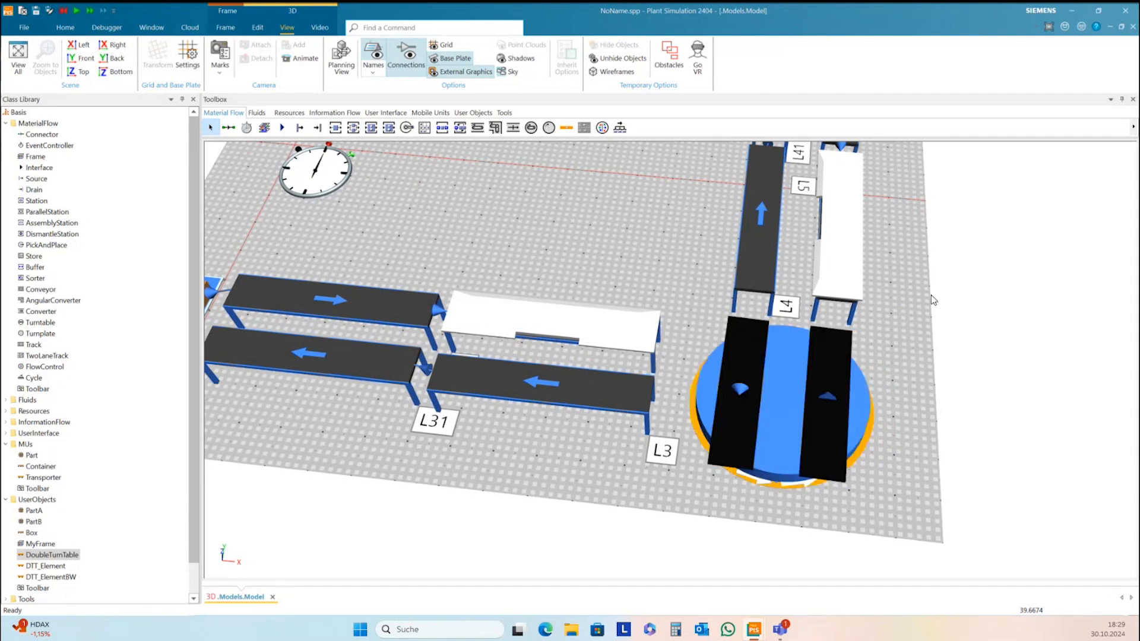
pyautogui.moveTo(877, 352); pyautogui.dragTo(878, 357)
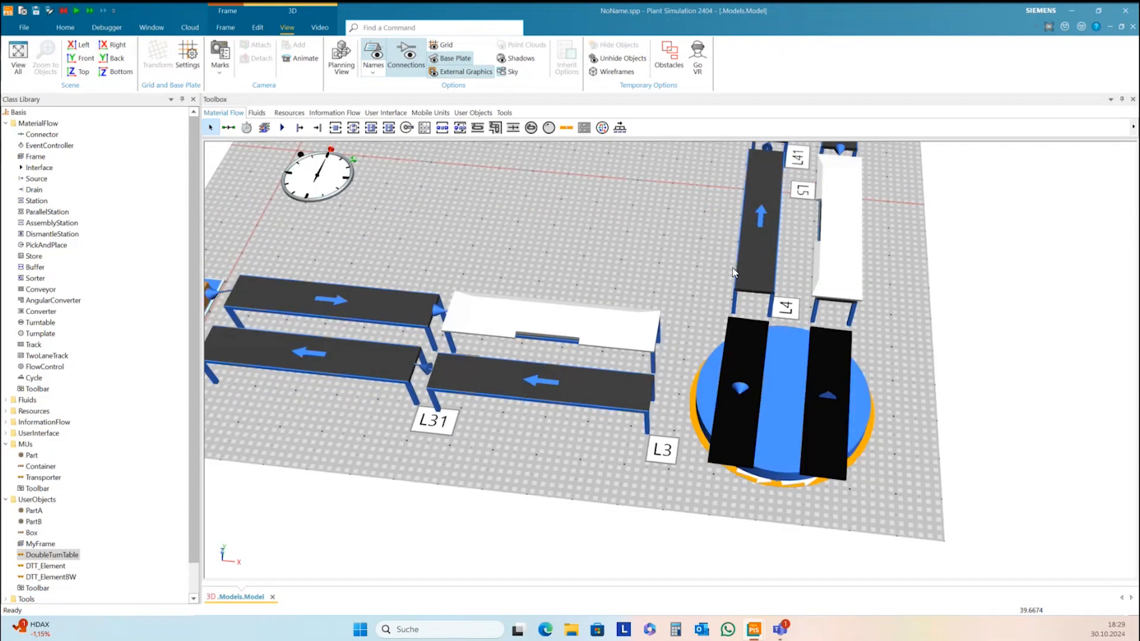
# Step: Reset the simulation and run it for a few seconds
pyautogui.click(64, 28)
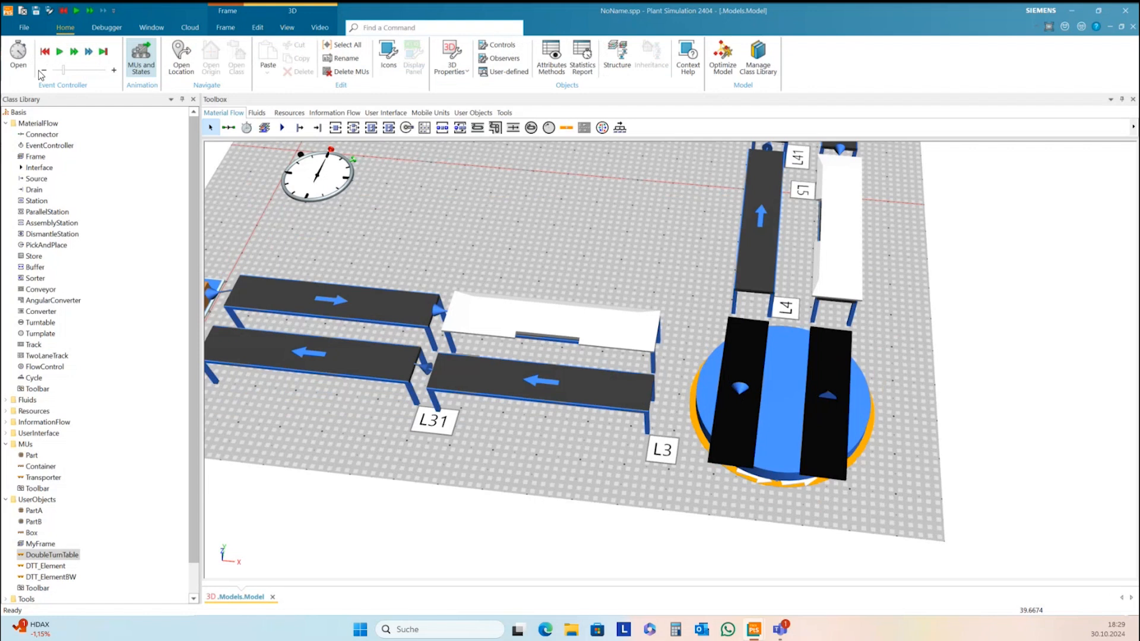
pyautogui.click(45, 52)
pyautogui.click(59, 51)
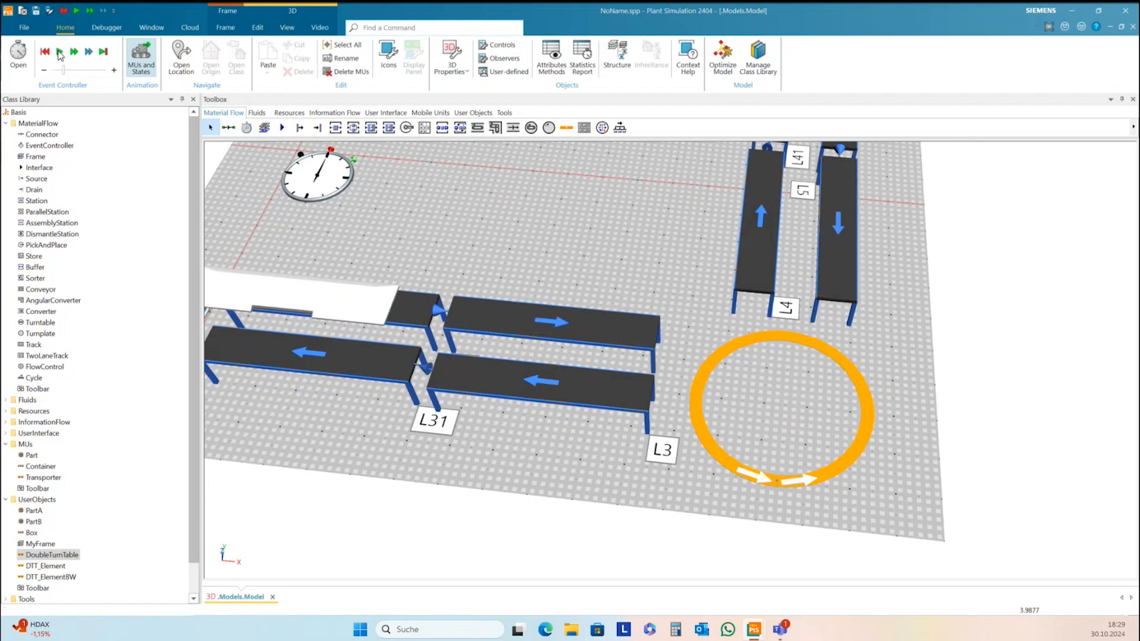
# Step: Place a DoubleTurnTable on the circular track, and put a DTT_Element and a DTT_ElementBW on it
pyautogui.moveTo(440, 237); pyautogui.dragTo(504, 223)
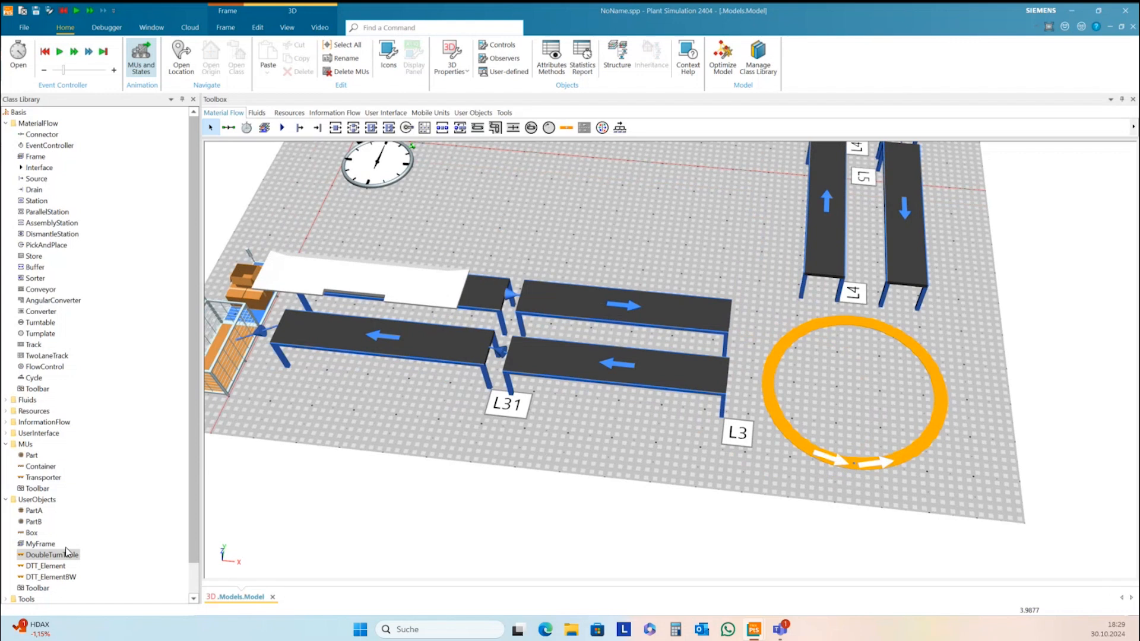
pyautogui.moveTo(41, 557); pyautogui.dragTo(848, 473)
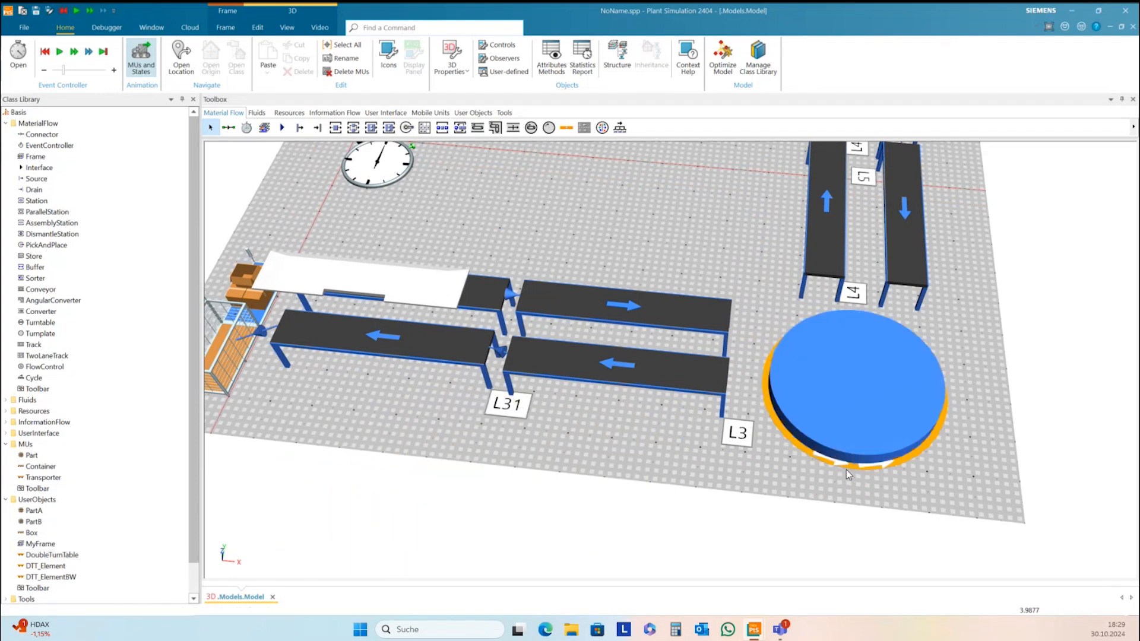
pyautogui.click(49, 568)
pyautogui.moveTo(50, 569); pyautogui.dragTo(796, 380)
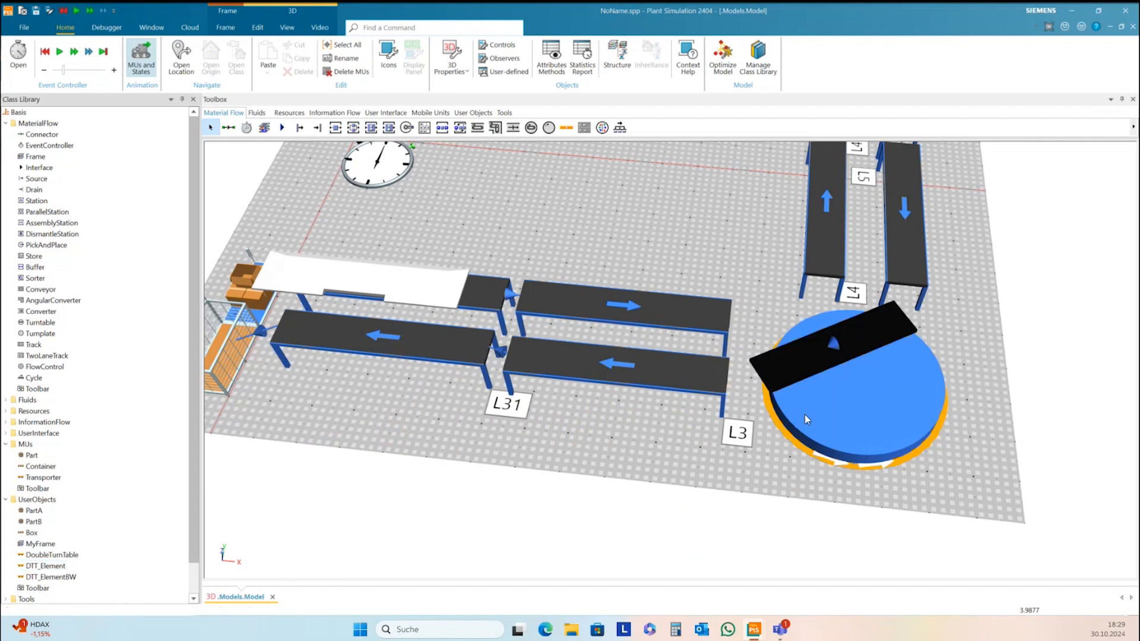
pyautogui.click(52, 580)
pyautogui.moveTo(52, 579); pyautogui.dragTo(796, 436)
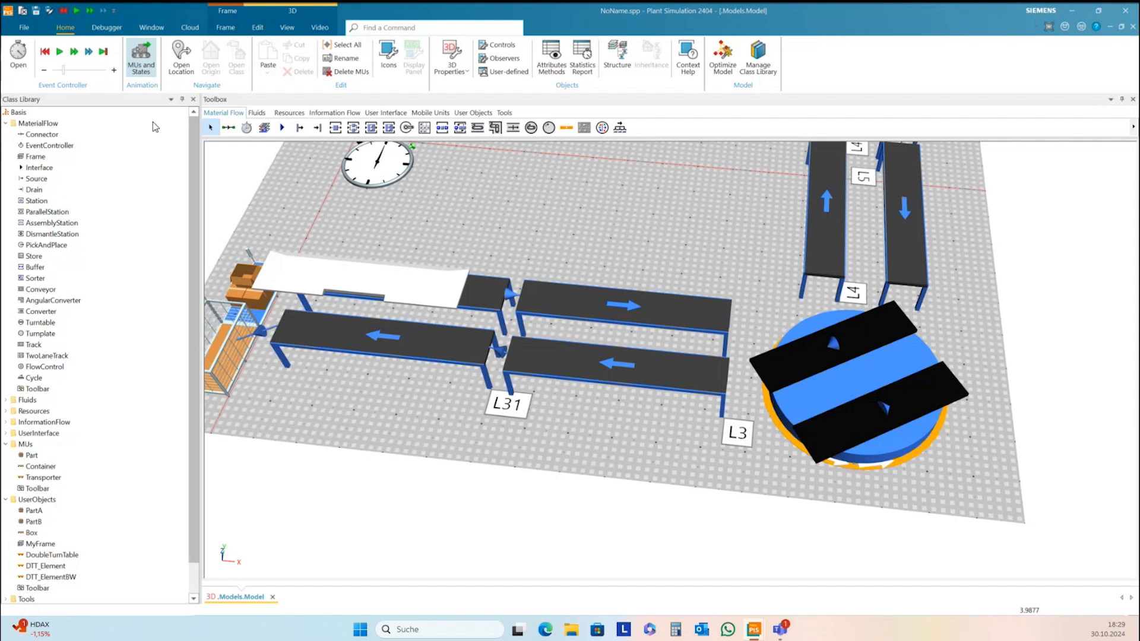
# Step: Run the simulation in short stretches and observe how the turntable and its two elements rotate on the circular track
pyautogui.click(59, 52)
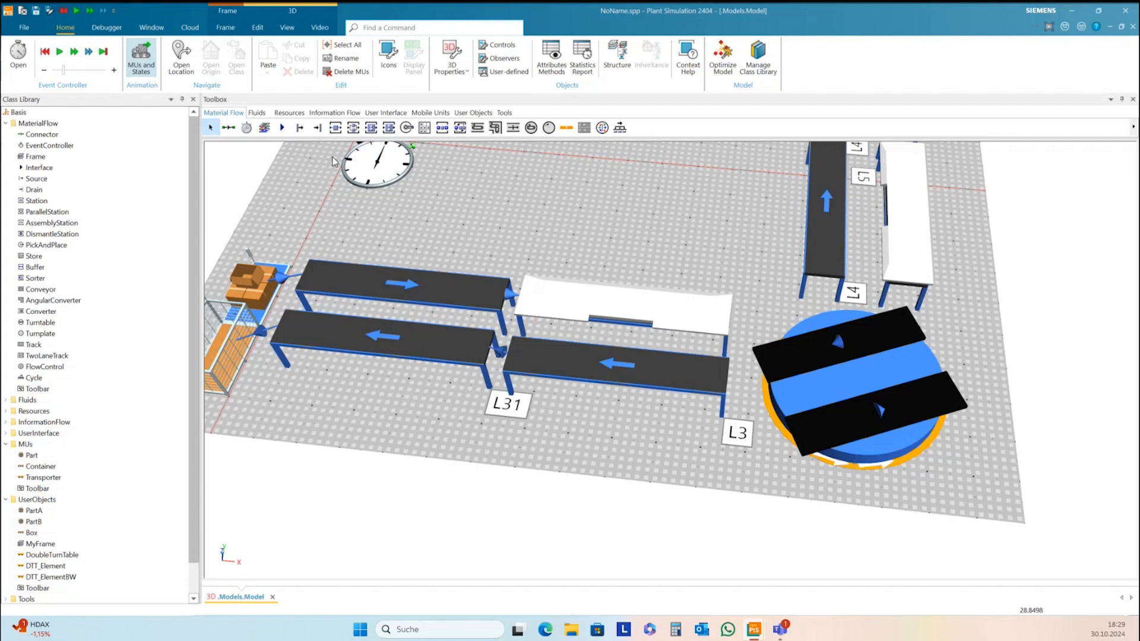
pyautogui.moveTo(729, 324)
pyautogui.moveTo(831, 356)
pyautogui.click(59, 53)
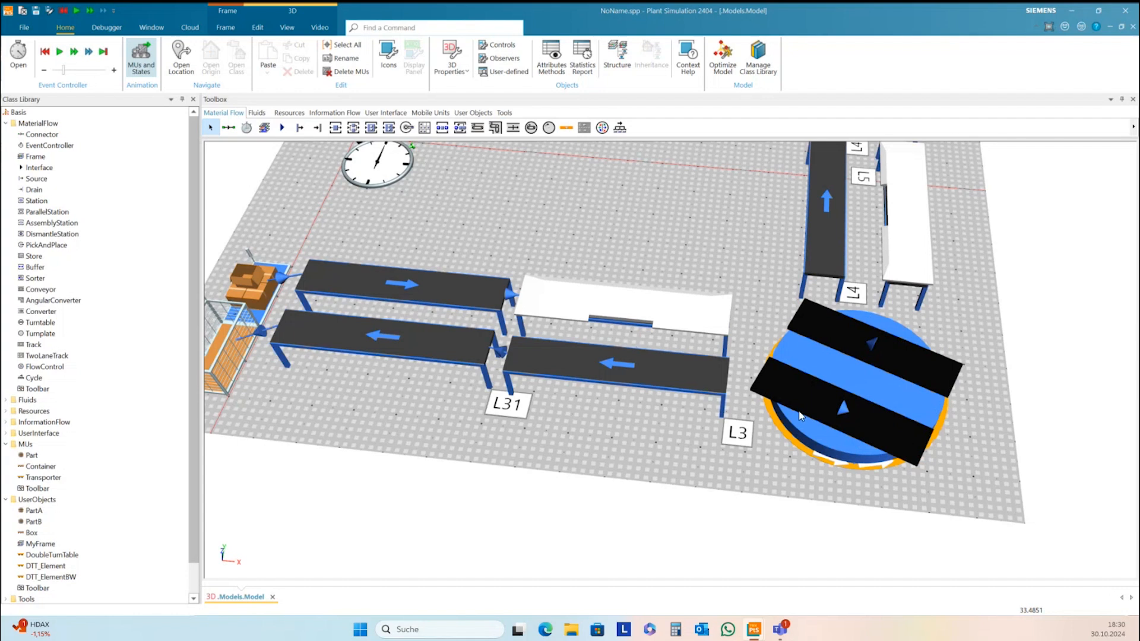
pyautogui.moveTo(830, 432)
# Step: Set the MU length of the DoubleTurnTable class to 0.001 m
pyautogui.doubleClick(65, 558)
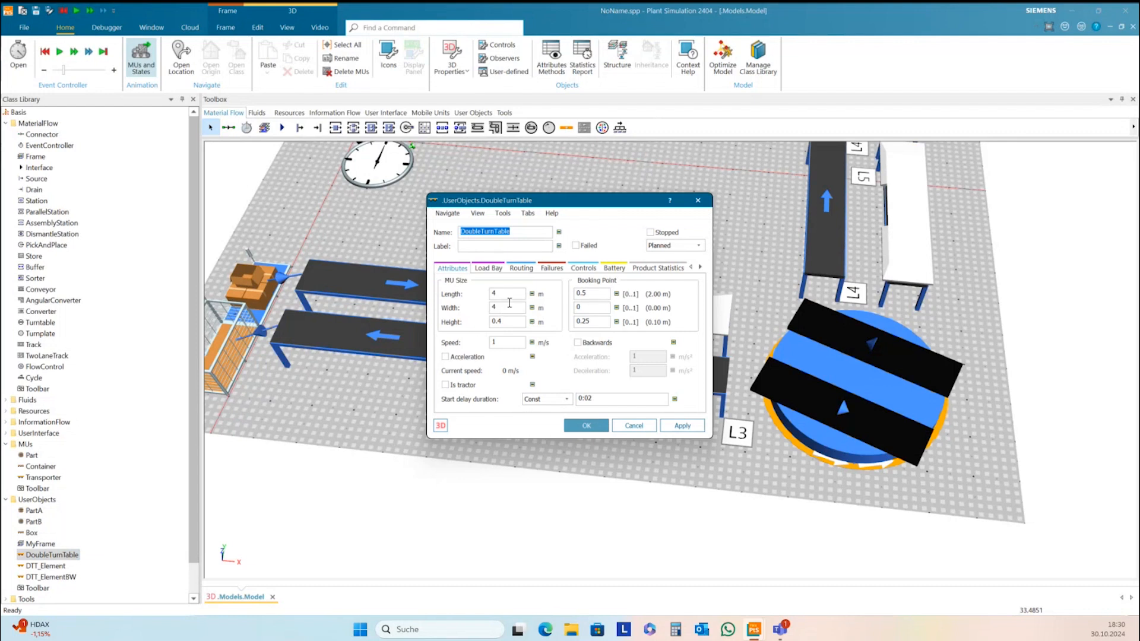
pyautogui.click(508, 293)
pyautogui.moveTo(509, 293); pyautogui.dragTo(488, 297)
pyautogui.write('0')
pyautogui.click(682, 426)
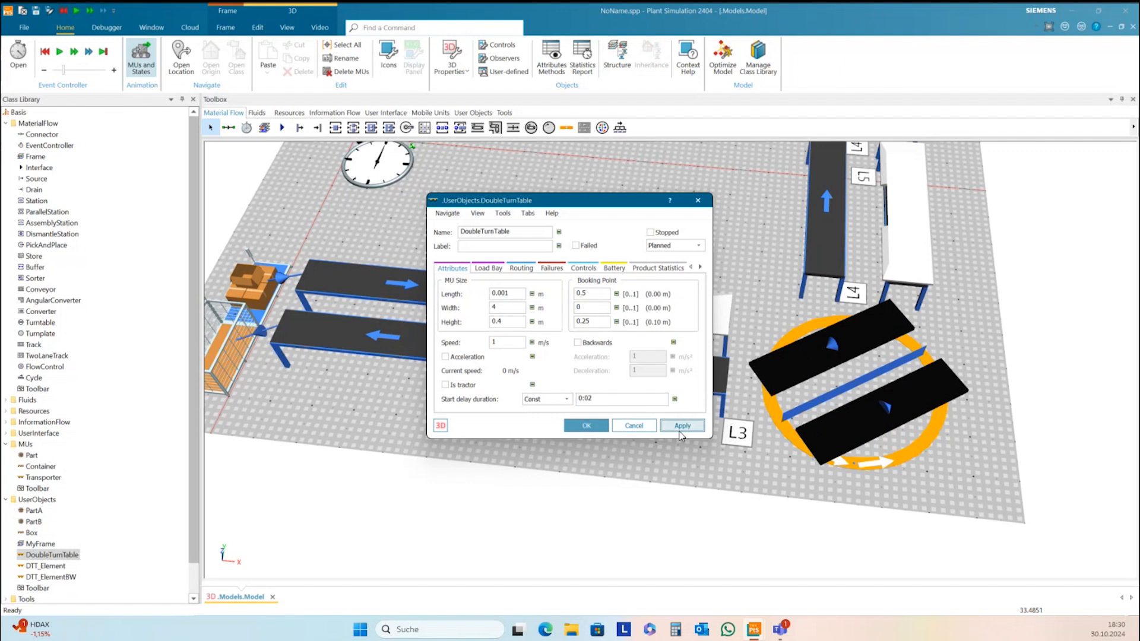
pyautogui.click(585, 425)
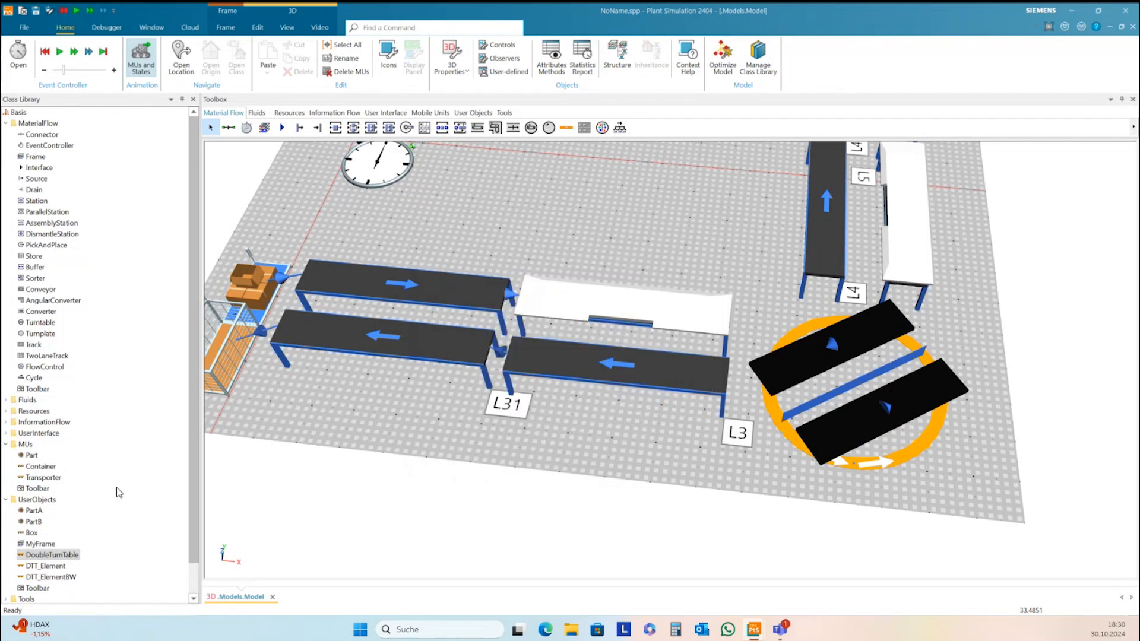
# Step: Turn off automatic scaling in the 3D properties of the DoubleTurnTable class
pyautogui.doubleClick(46, 557)
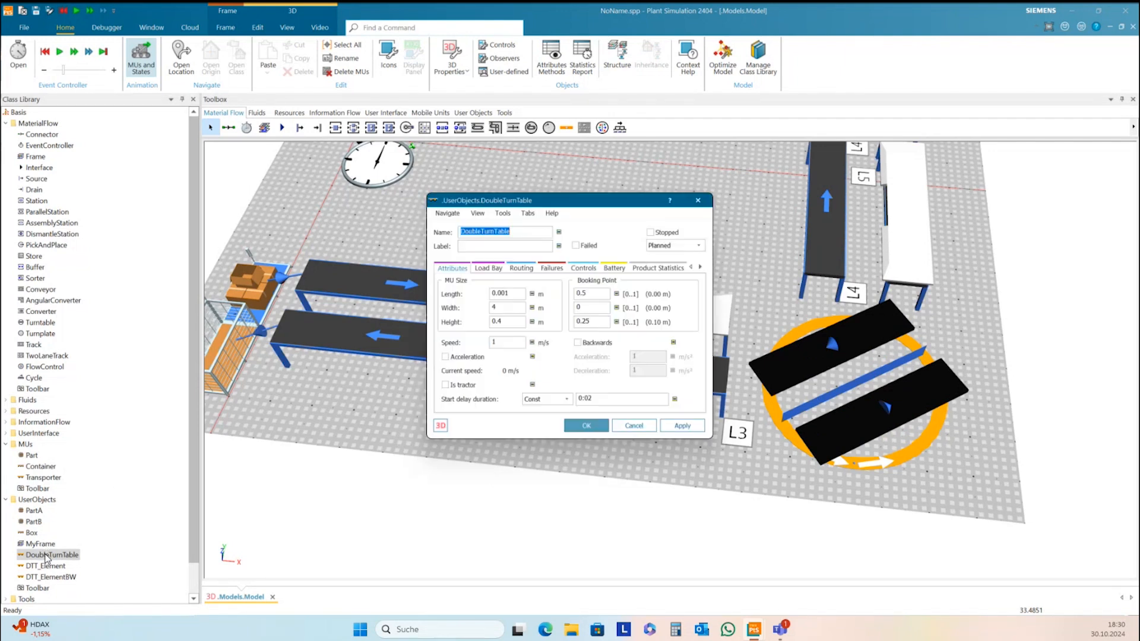
pyautogui.click(444, 427)
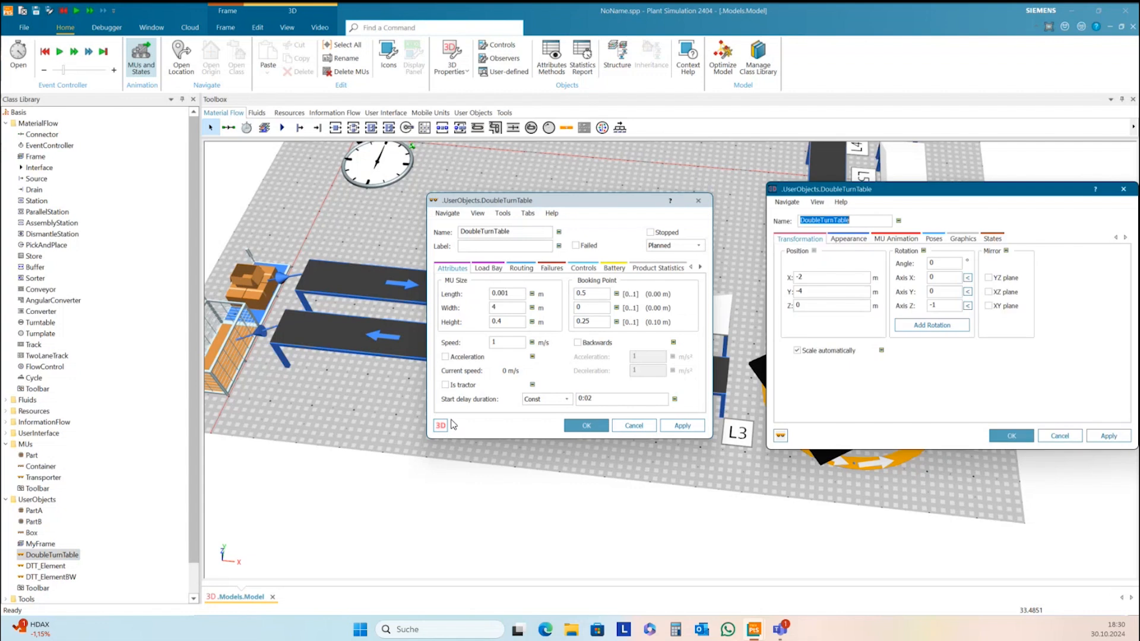
pyautogui.click(814, 350)
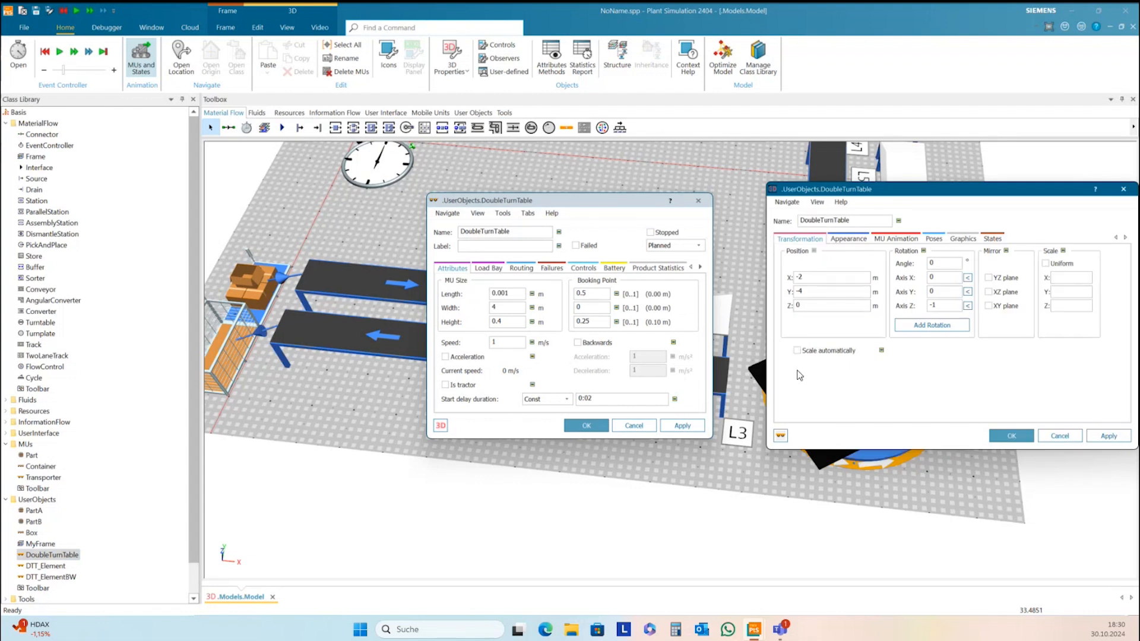
pyautogui.click(1022, 439)
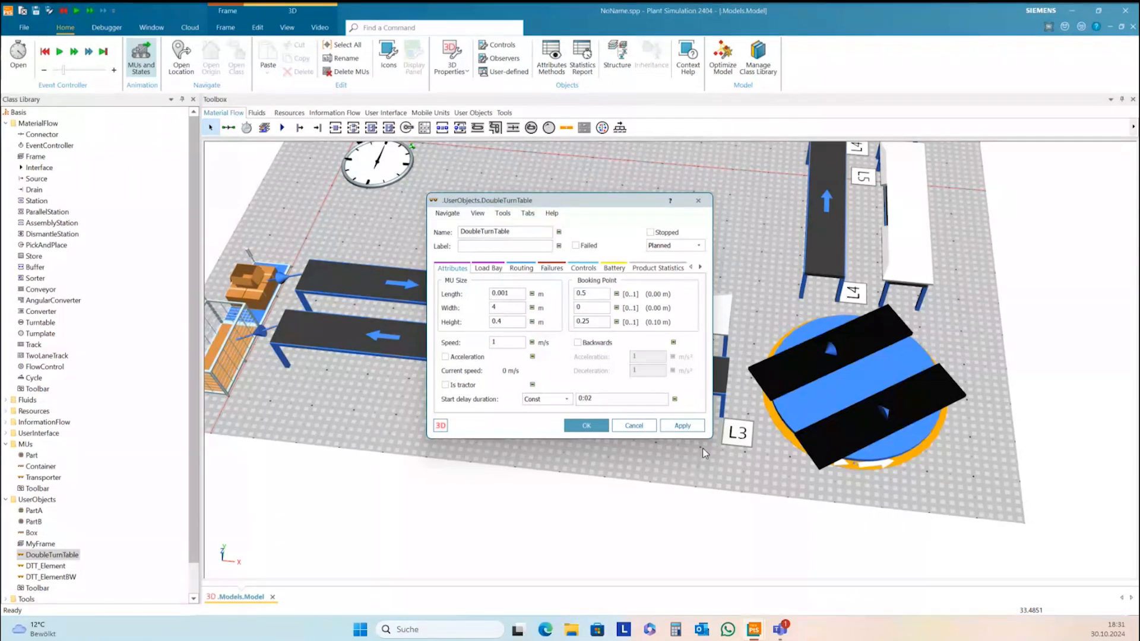
pyautogui.click(586, 425)
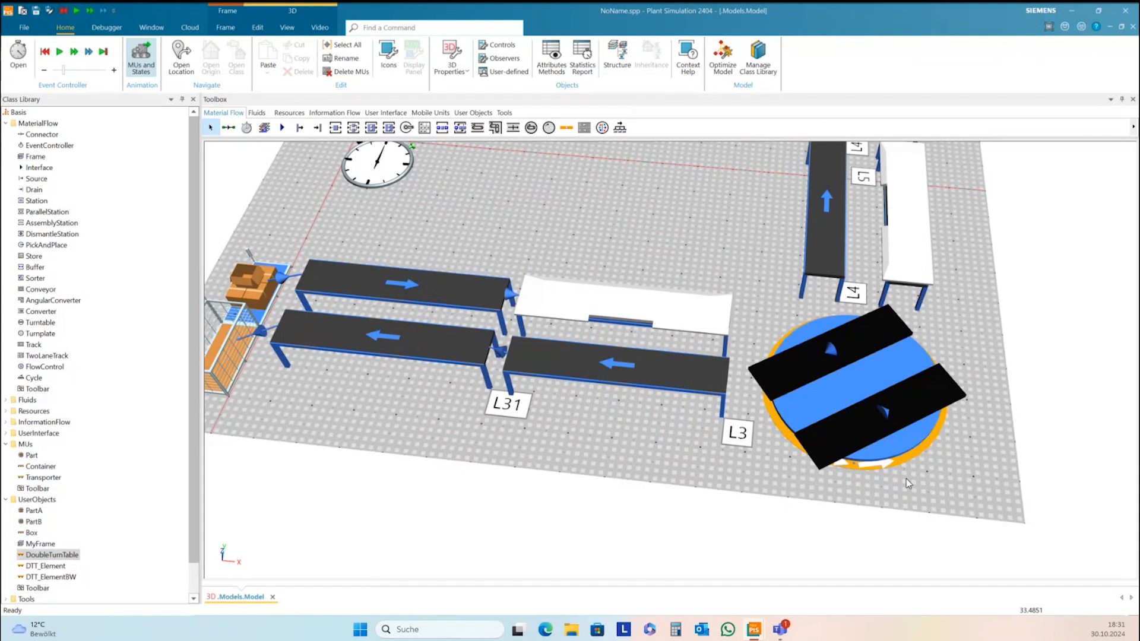
# Step: Reset the simulation to clear the moving objects from the model
pyautogui.moveTo(935, 484); pyautogui.dragTo(934, 471)
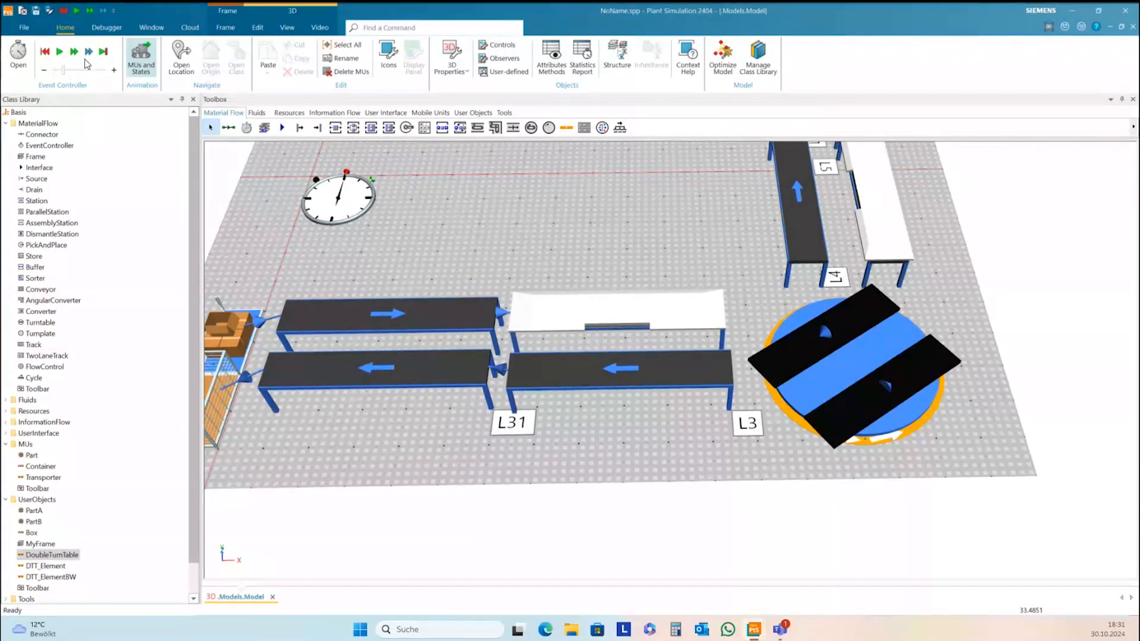
pyautogui.click(50, 56)
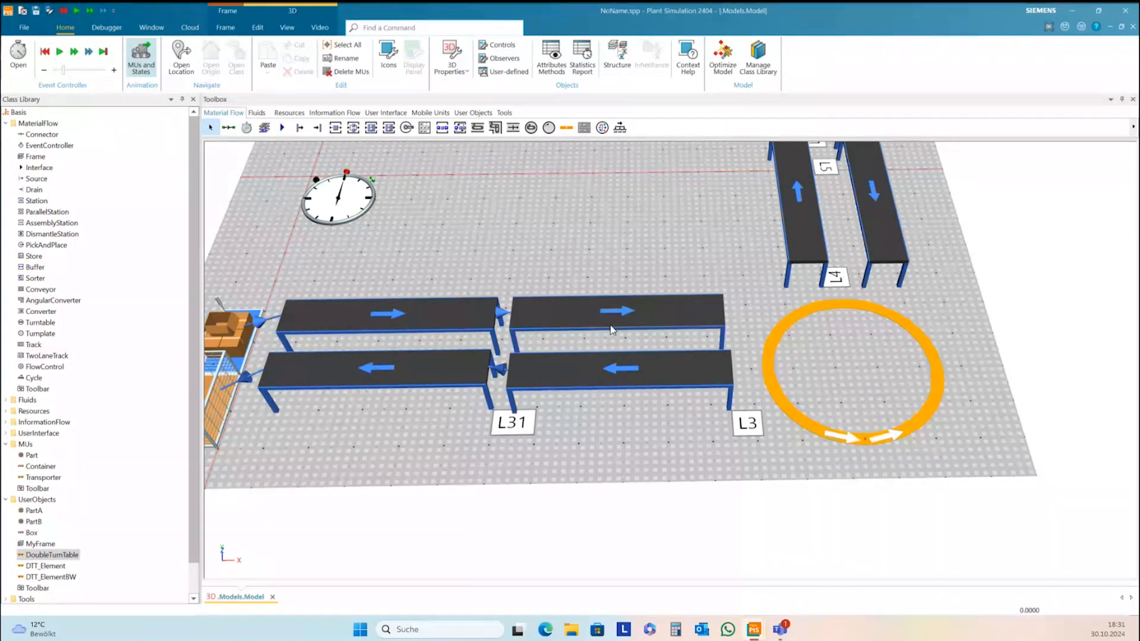
# Step: Rename the circular track to DoubleTurnTableTrack
pyautogui.click(777, 397)
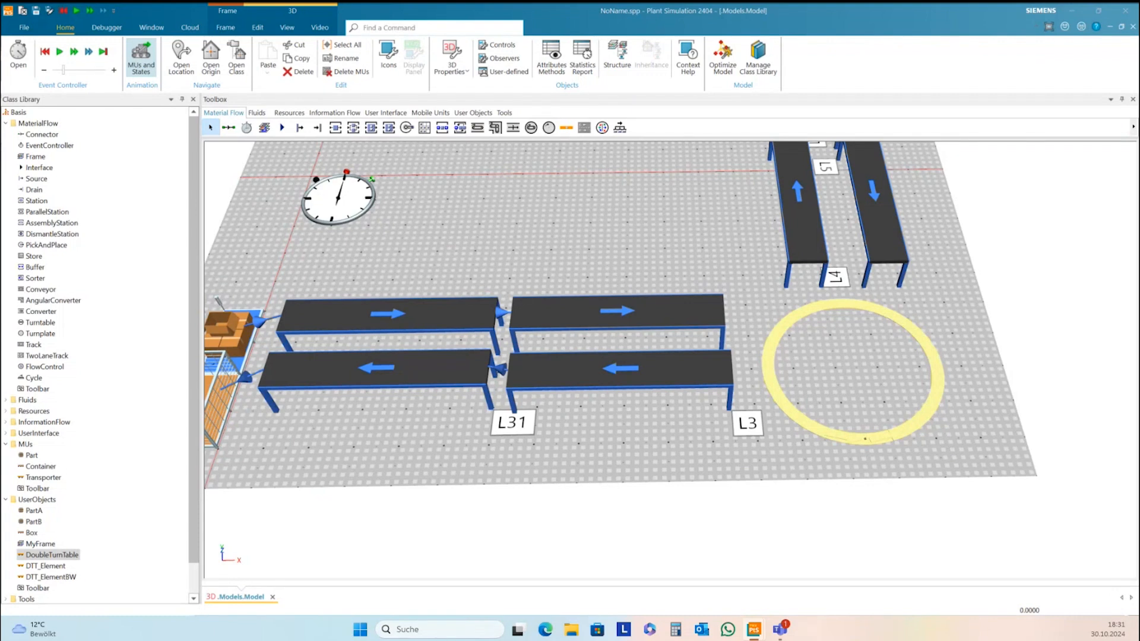
pyautogui.rightClick(924, 418)
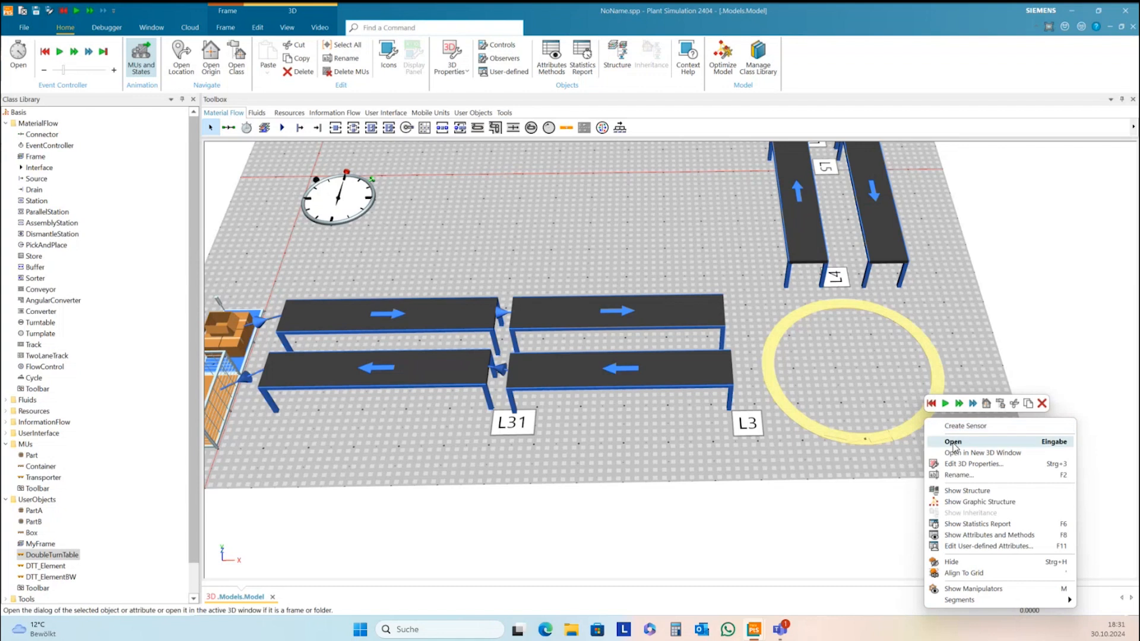
pyautogui.click(957, 475)
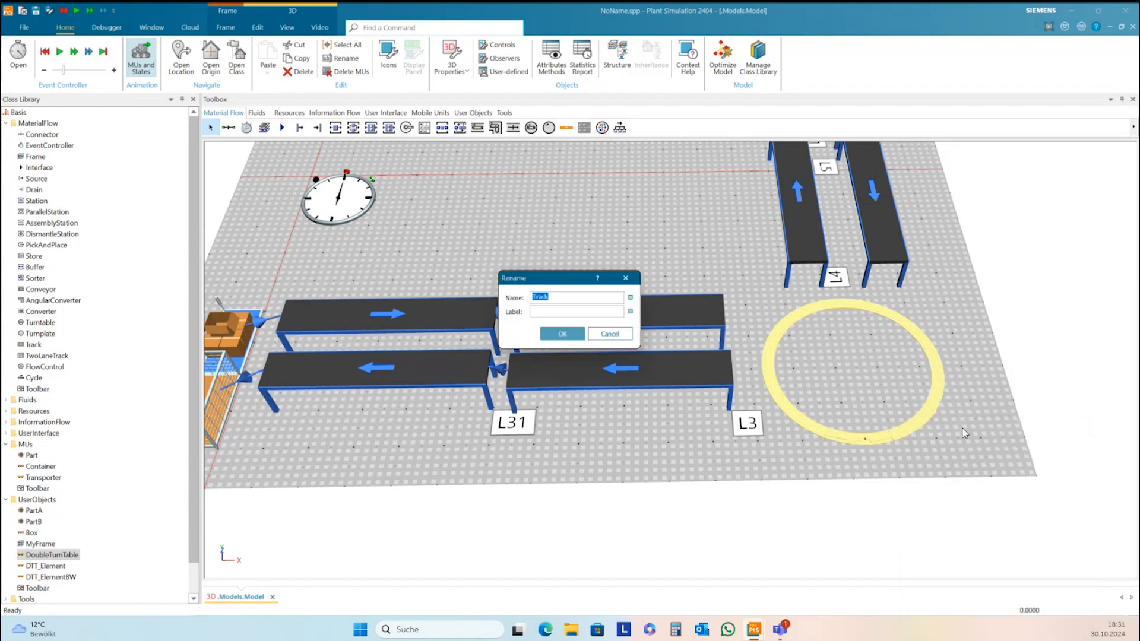
pyautogui.write('TurnTableTrack')
pyautogui.click(533, 297)
pyautogui.write('Double')
pyautogui.click(576, 333)
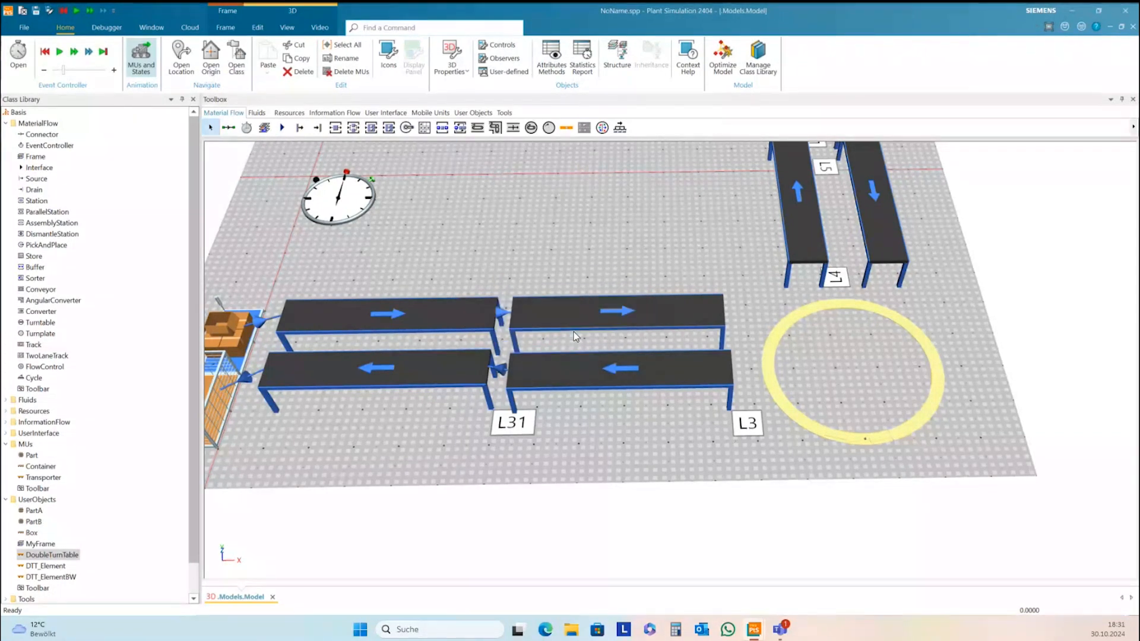
# Step: Add a user-defined attribute lane1 of data type object to the circular track
pyautogui.doubleClick(789, 324)
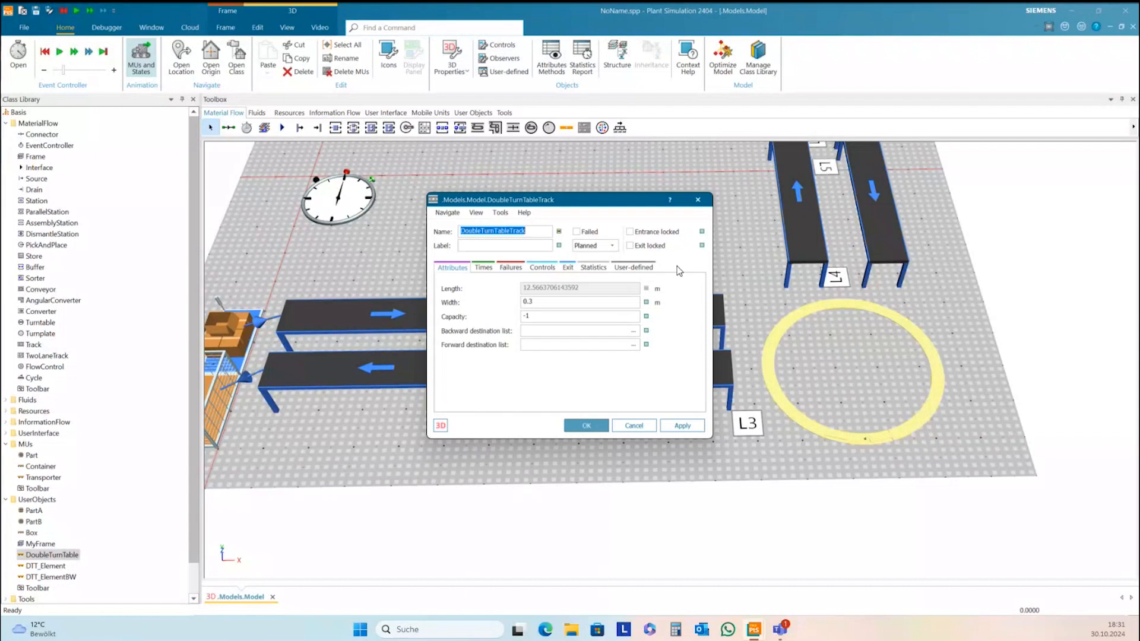
pyautogui.click(633, 267)
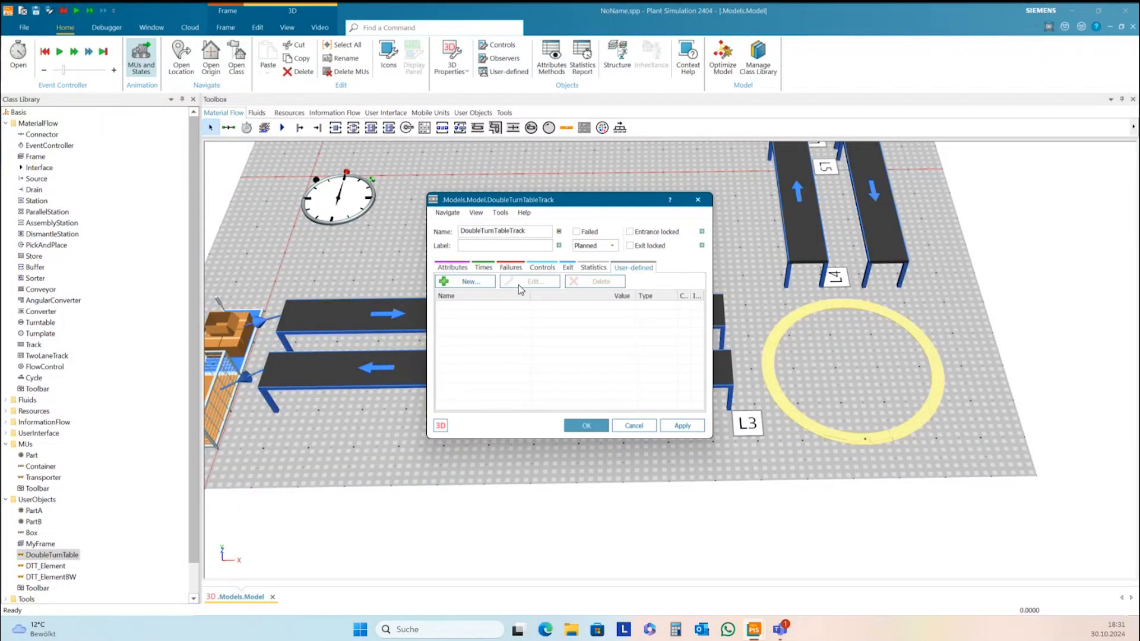
pyautogui.click(470, 283)
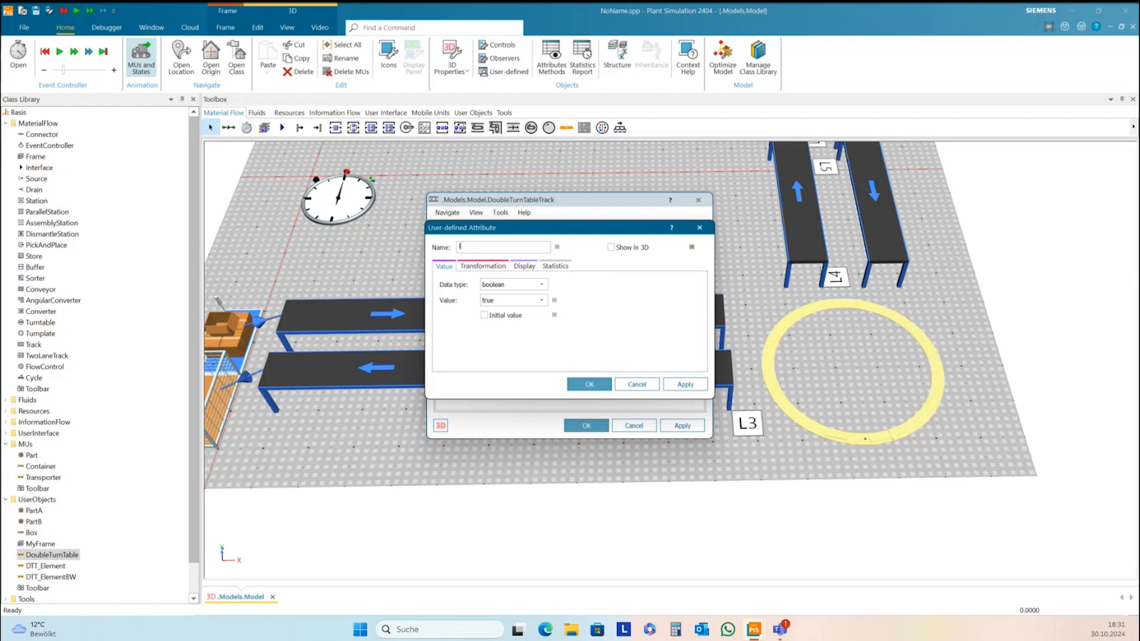
pyautogui.write('lane1')
pyautogui.click(506, 286)
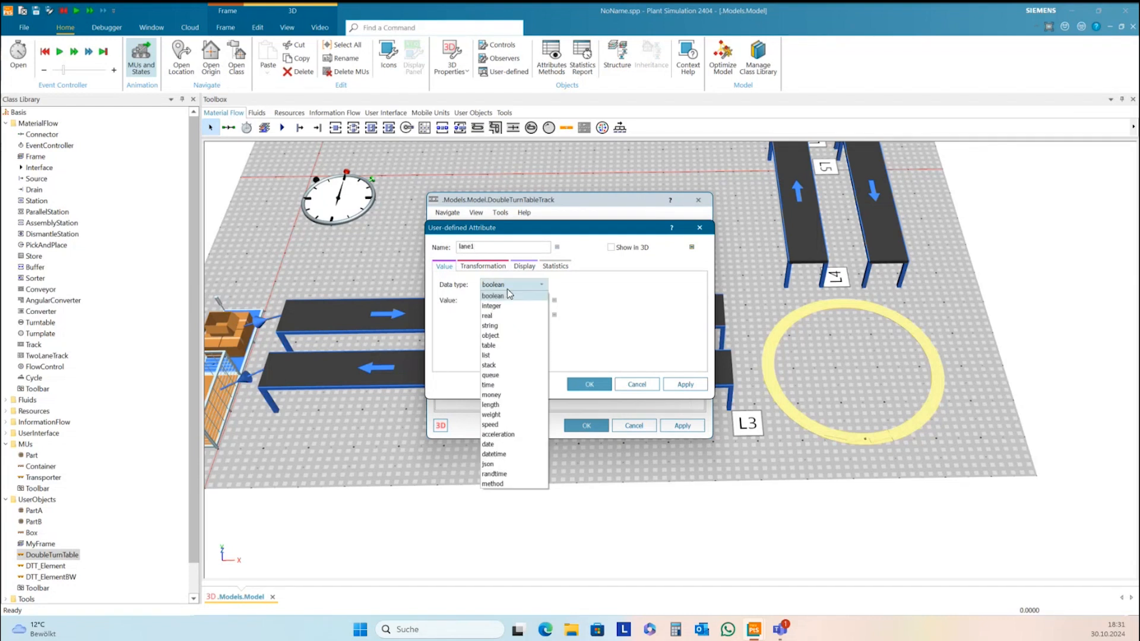
pyautogui.click(508, 335)
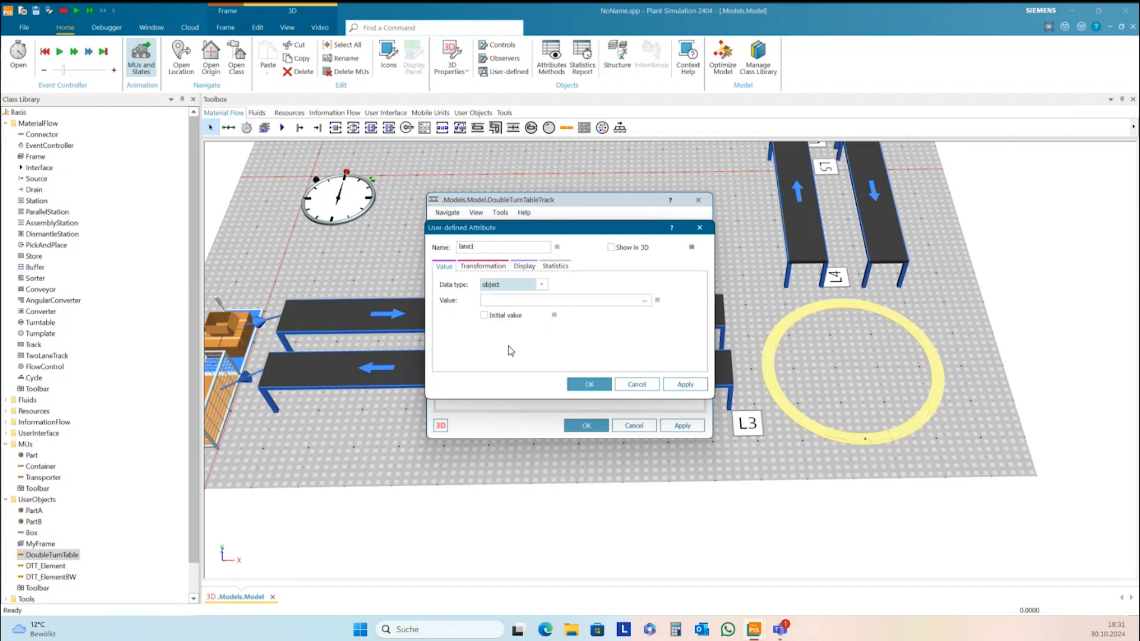
pyautogui.click(686, 385)
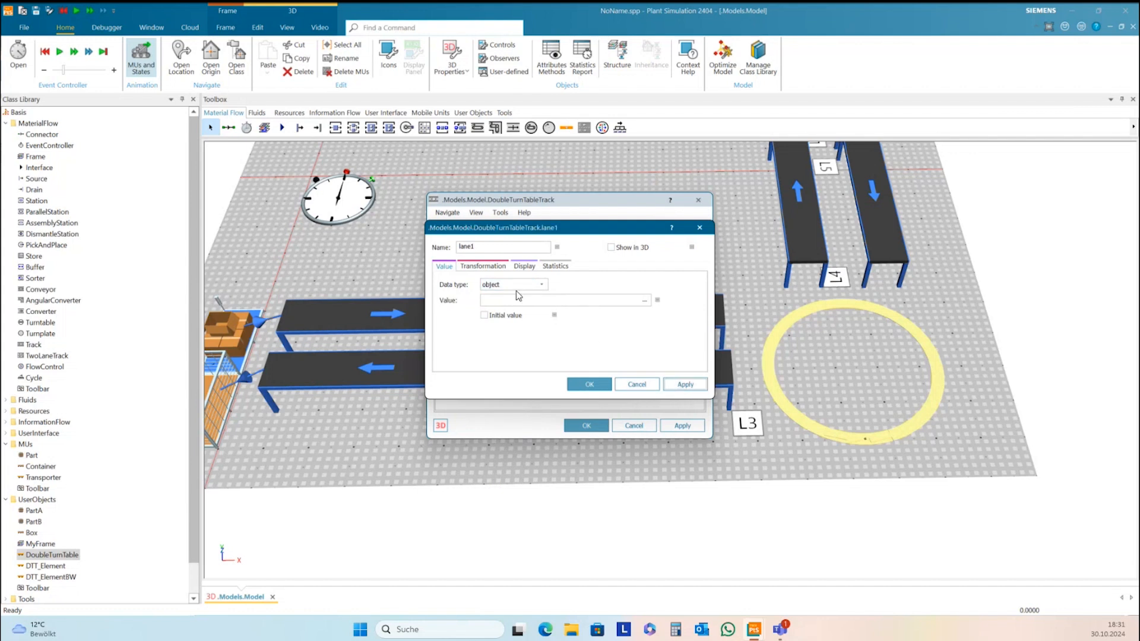
pyautogui.click(590, 384)
# Step: Add a second user-defined attribute lane2 of data type object to the circular track
pyautogui.click(479, 287)
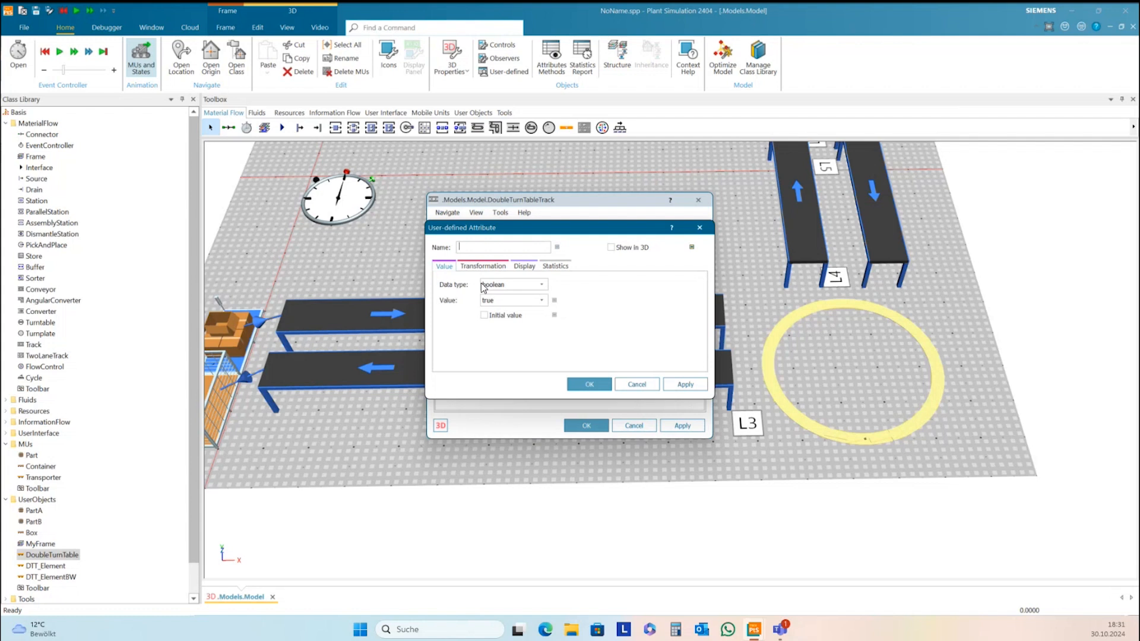
pyautogui.write('lane2')
pyautogui.click(500, 283)
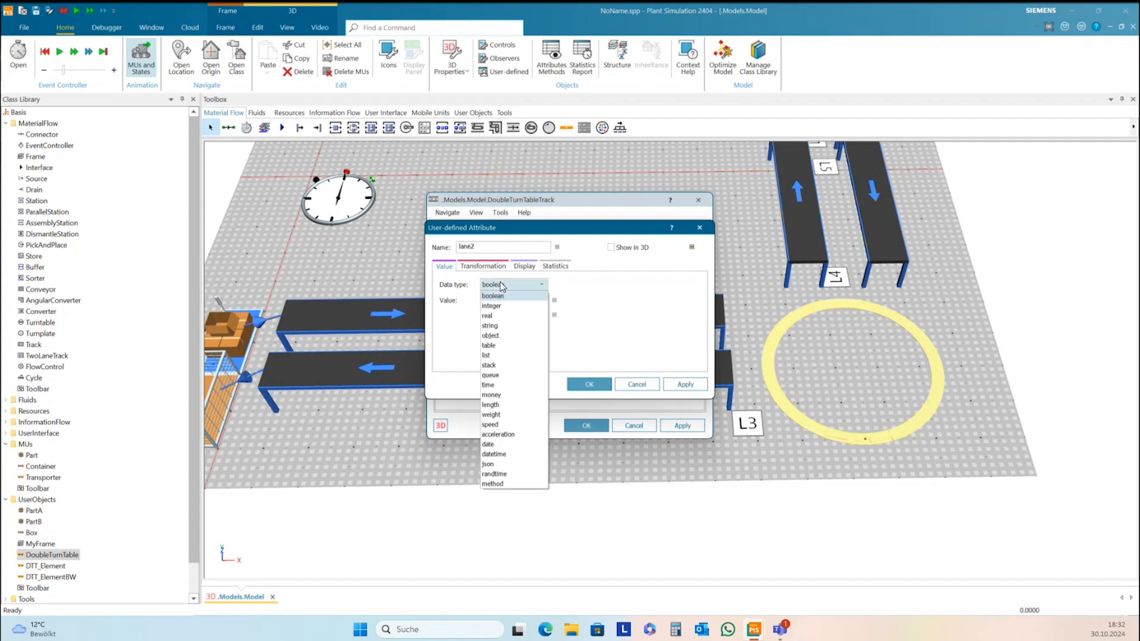
pyautogui.click(500, 336)
pyautogui.click(599, 389)
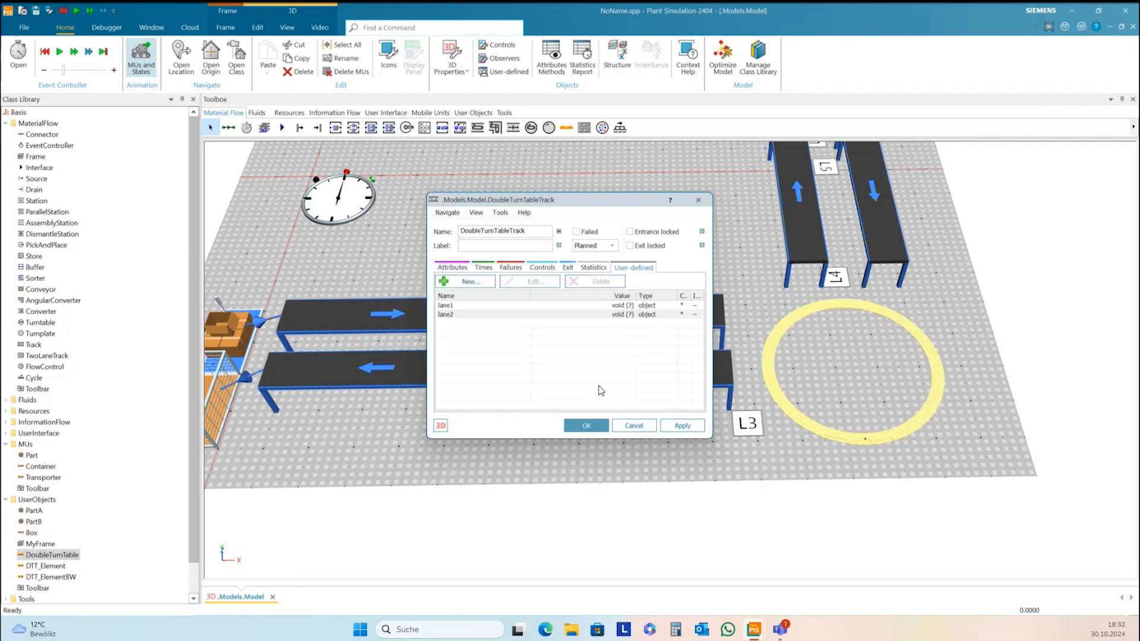
# Step: Add a user-defined attribute init of data type method to the circular track
pyautogui.click(461, 283)
pyautogui.write('init')
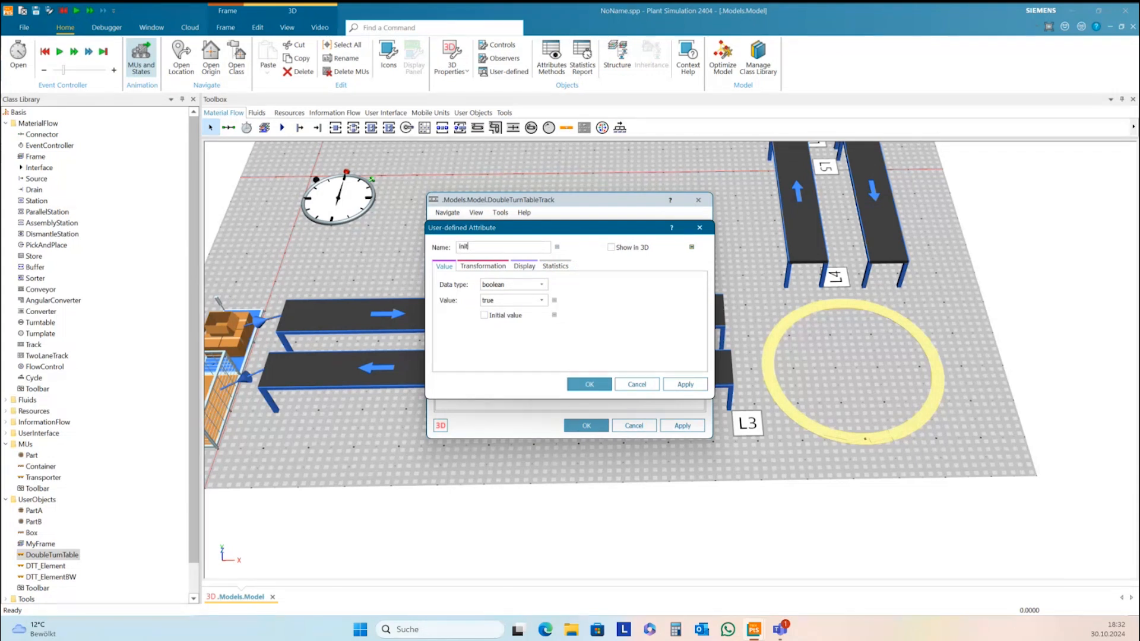
pyautogui.click(510, 286)
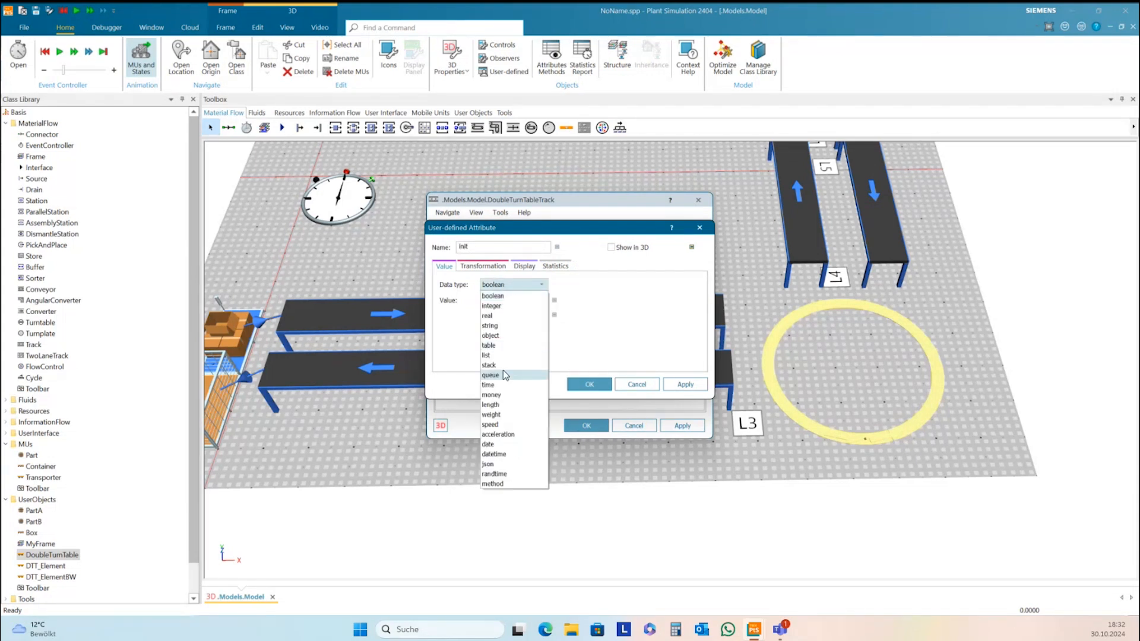
pyautogui.click(500, 483)
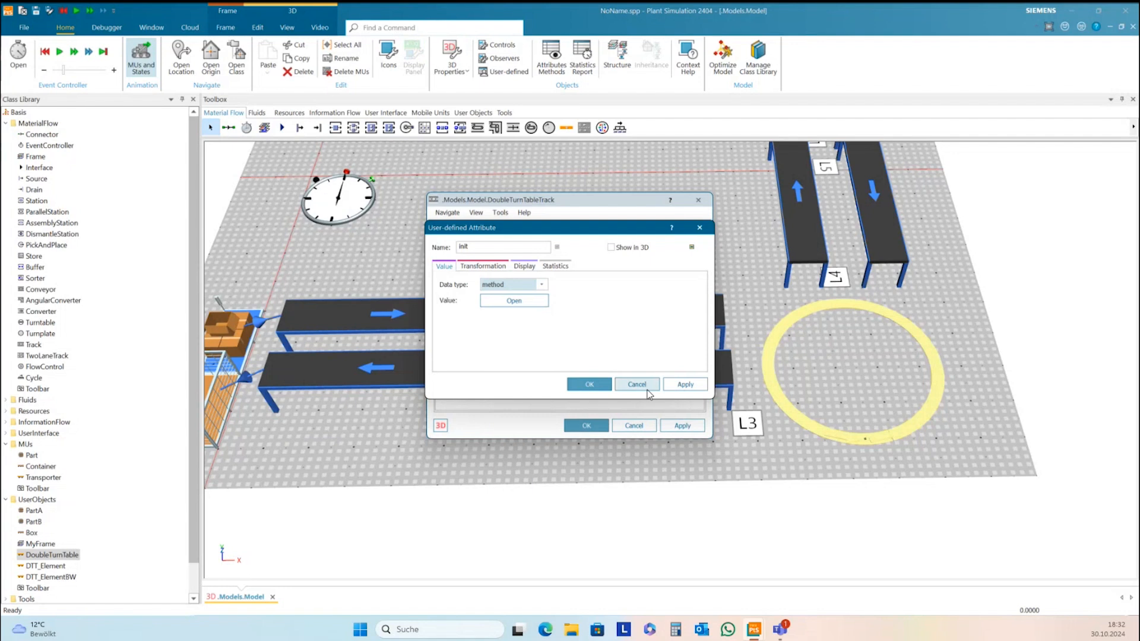
pyautogui.click(682, 384)
pyautogui.click(594, 387)
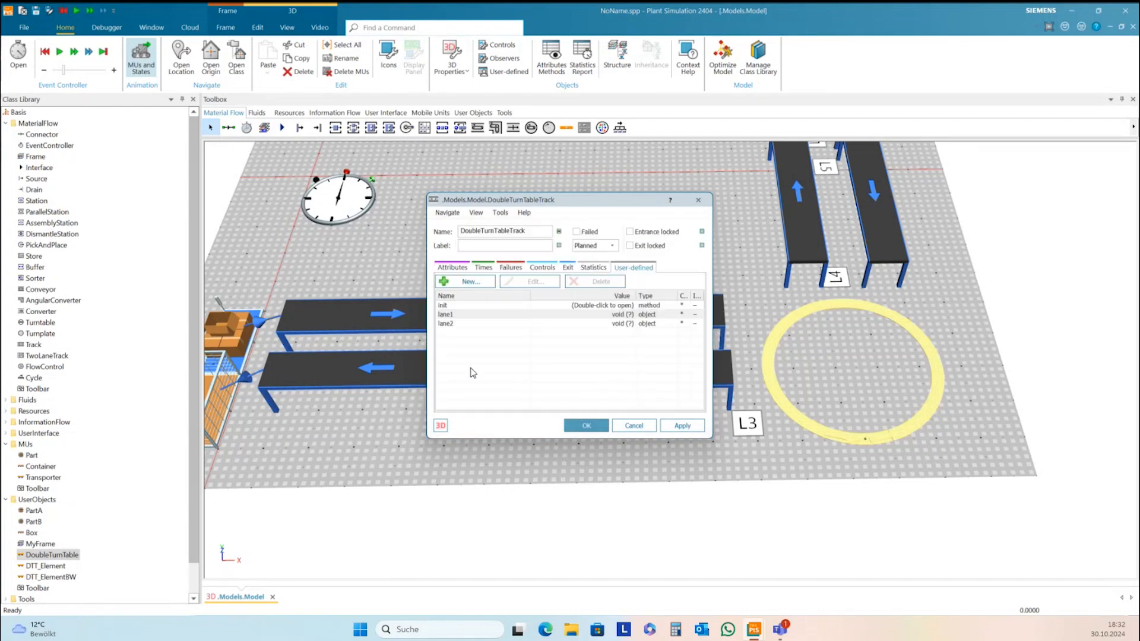
# Step: Open the code of the track's init method for editing and close the track's property dialogs
pyautogui.click(459, 305)
pyautogui.doubleClick(458, 304)
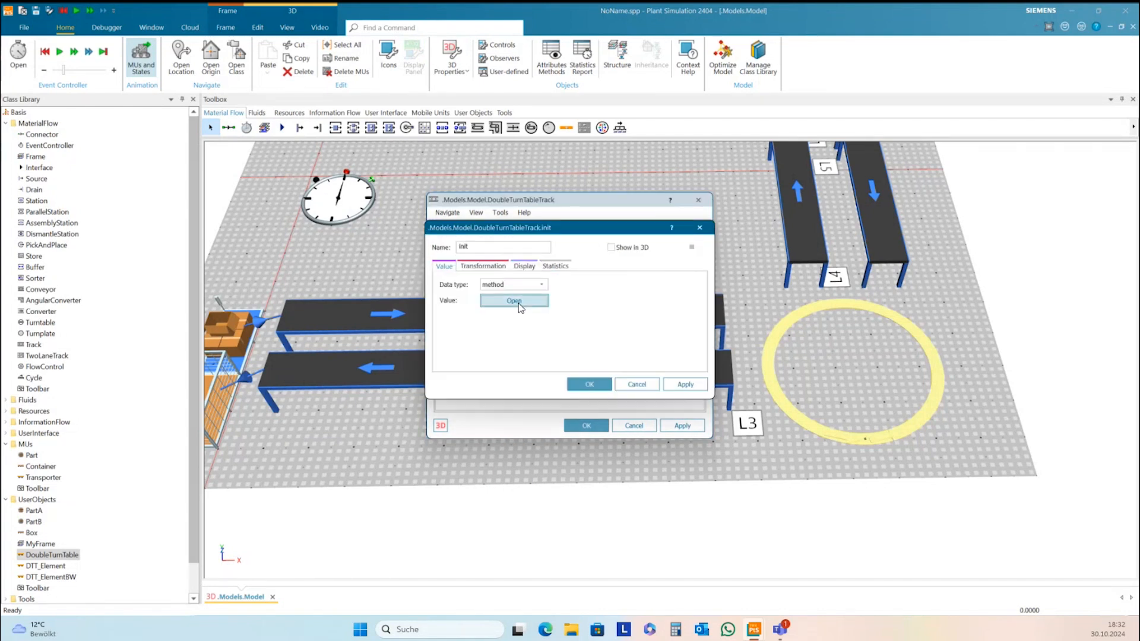
pyautogui.click(519, 304)
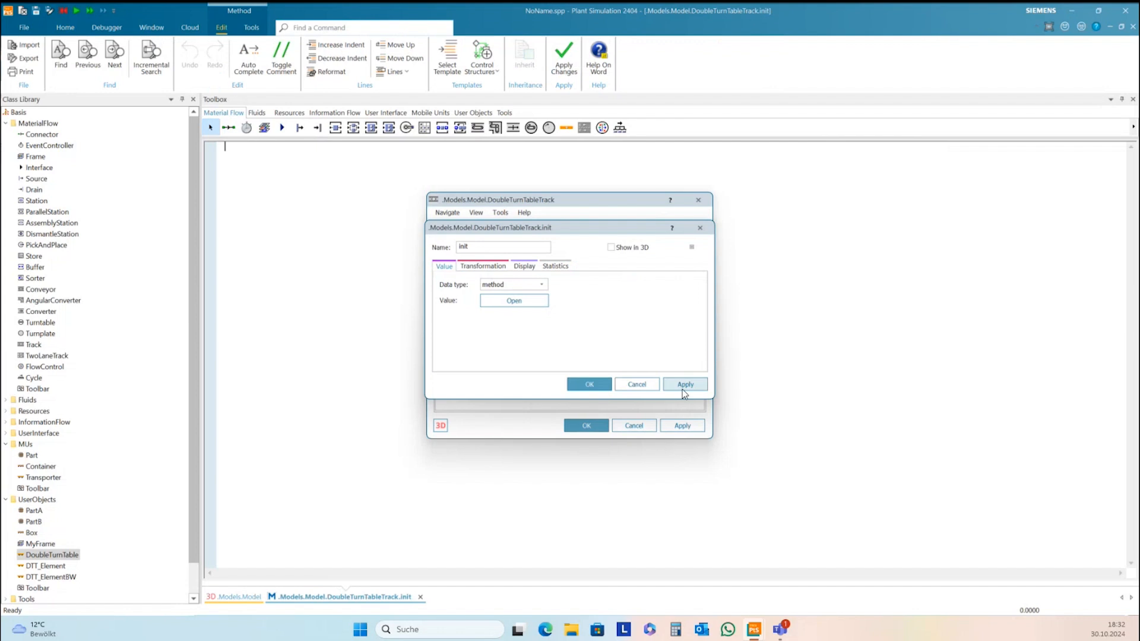
pyautogui.click(589, 384)
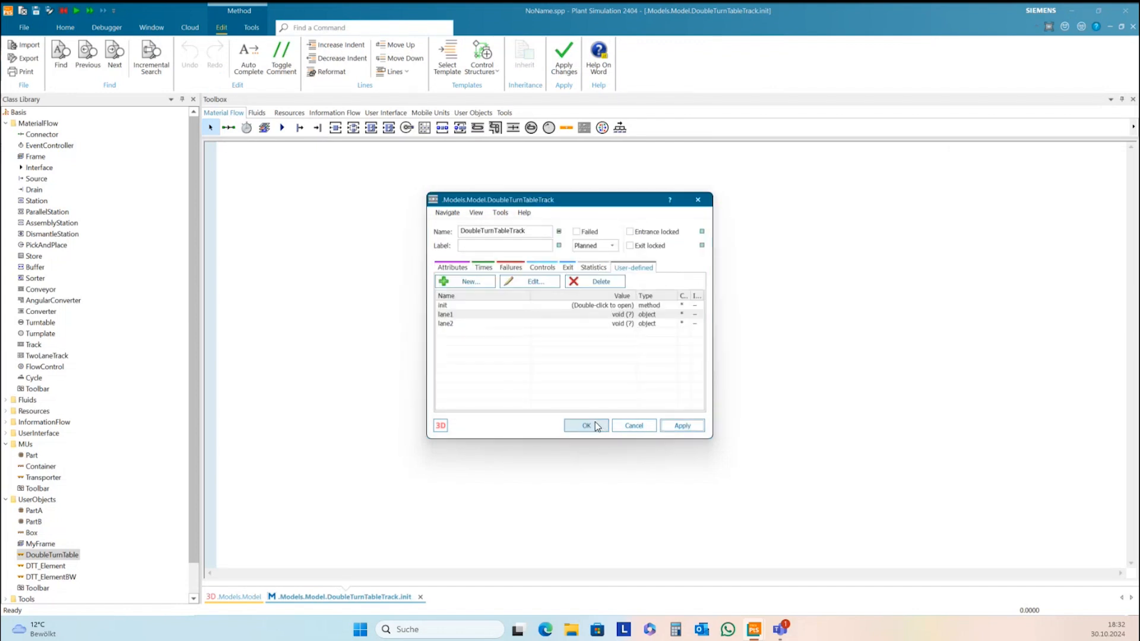
pyautogui.click(586, 426)
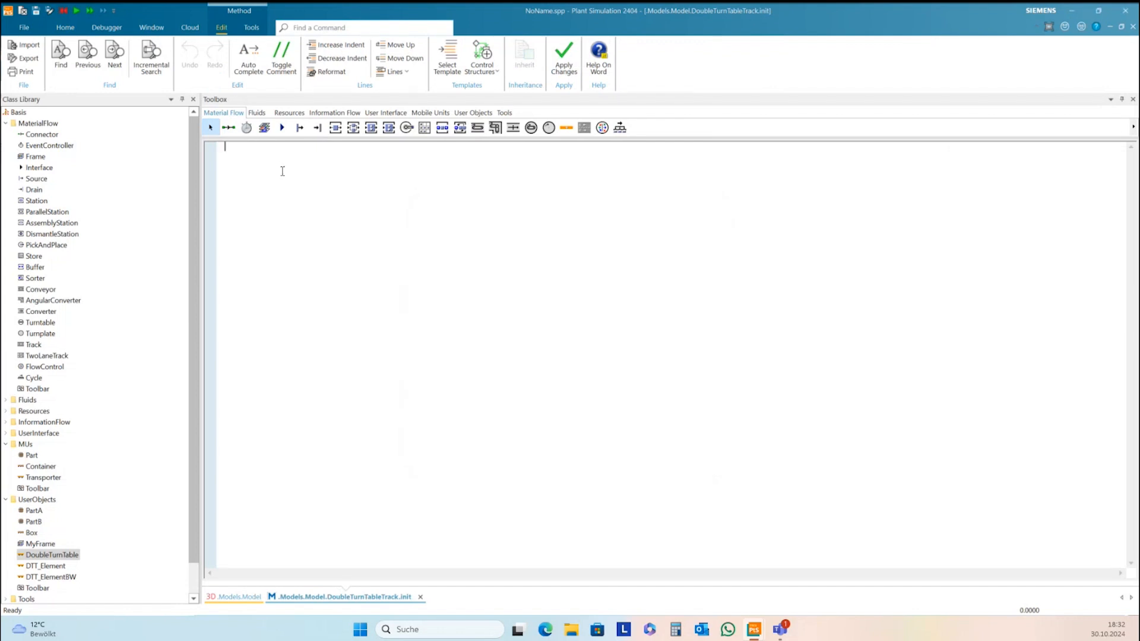
# Step: Begin the init method with the comment //create the turntable and declare the variable tt as object
pyautogui.write('//c')
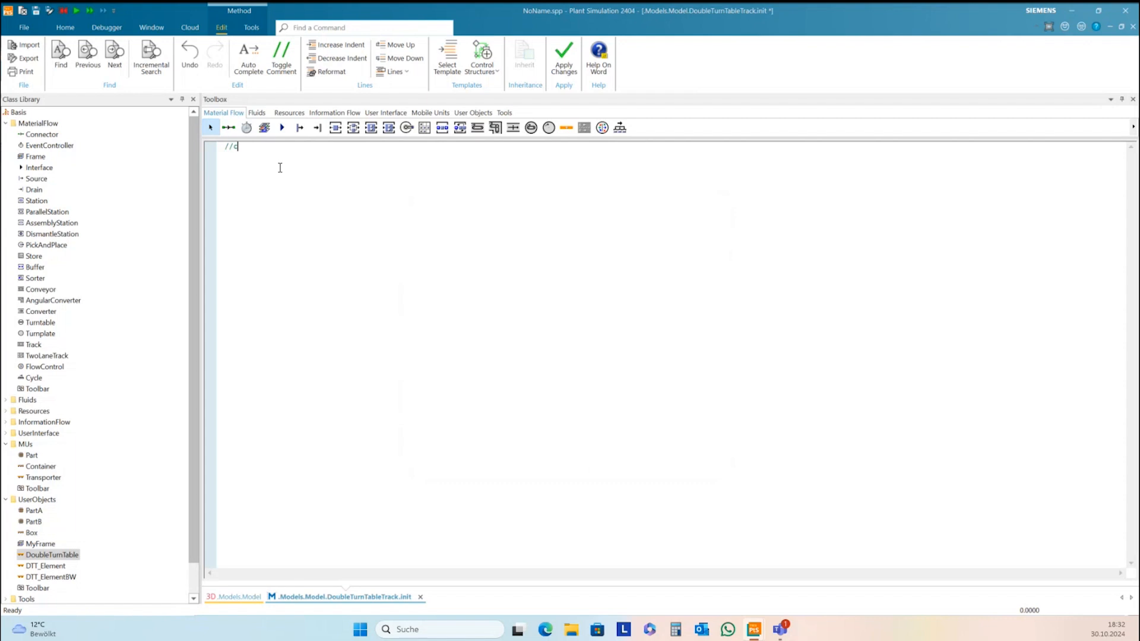
pyautogui.write('reate the turntable')
pyautogui.press('Return')
pyautogui.scroll(3, 279, 167)
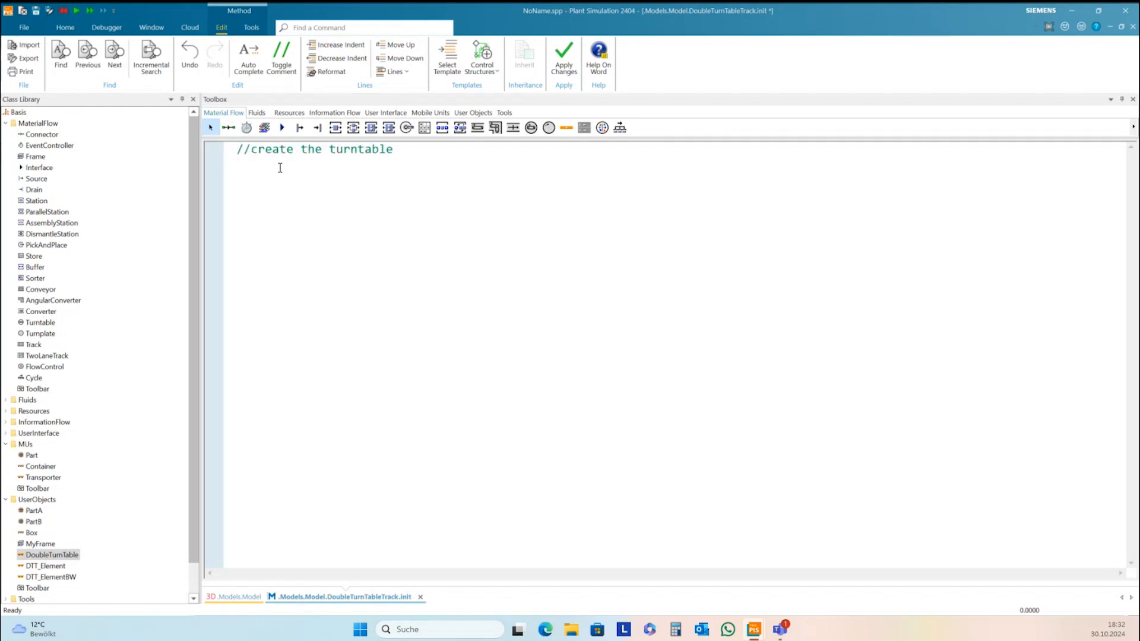
pyautogui.write('var tt:object')
pyautogui.press('Return')
# Step: Assign tt a new turntable instance on the track with .UserObjects.DoubleTurnTable.create(self.~)
pyautogui.write('tt:=')
pyautogui.moveTo(40, 551); pyautogui.dragTo(281, 207)
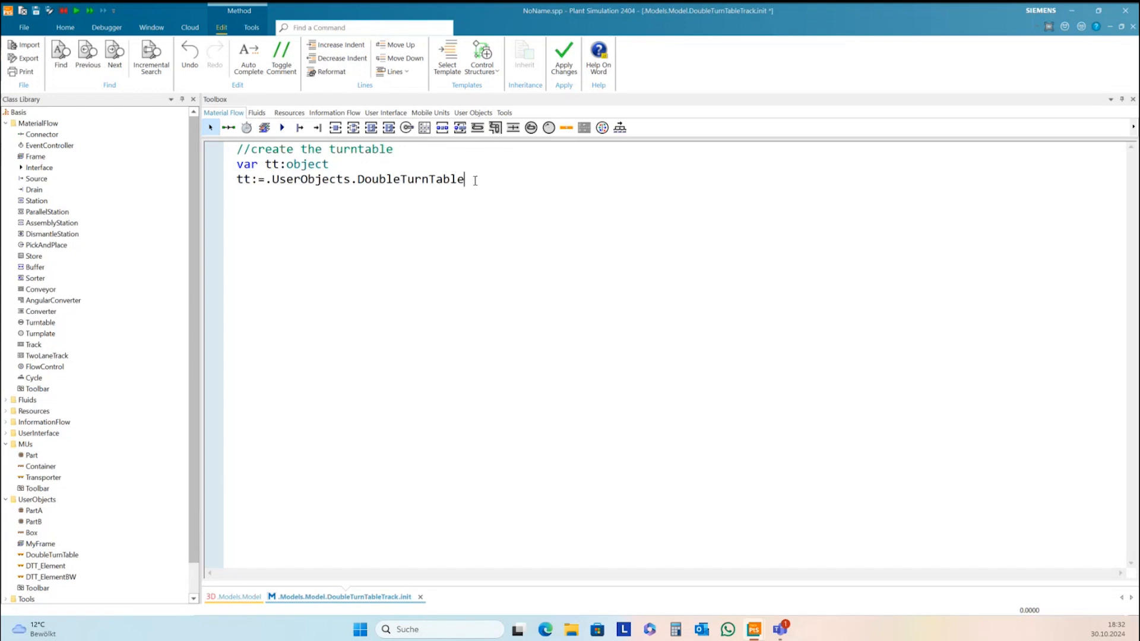
pyautogui.write('.create(self.~)')
pyautogui.press('Return')
# Step: Assign self.~.lane1 a new element on the turntable with .UserObjects.DTT_Element.create(tt)
pyautogui.write('self.~.lane1:=')
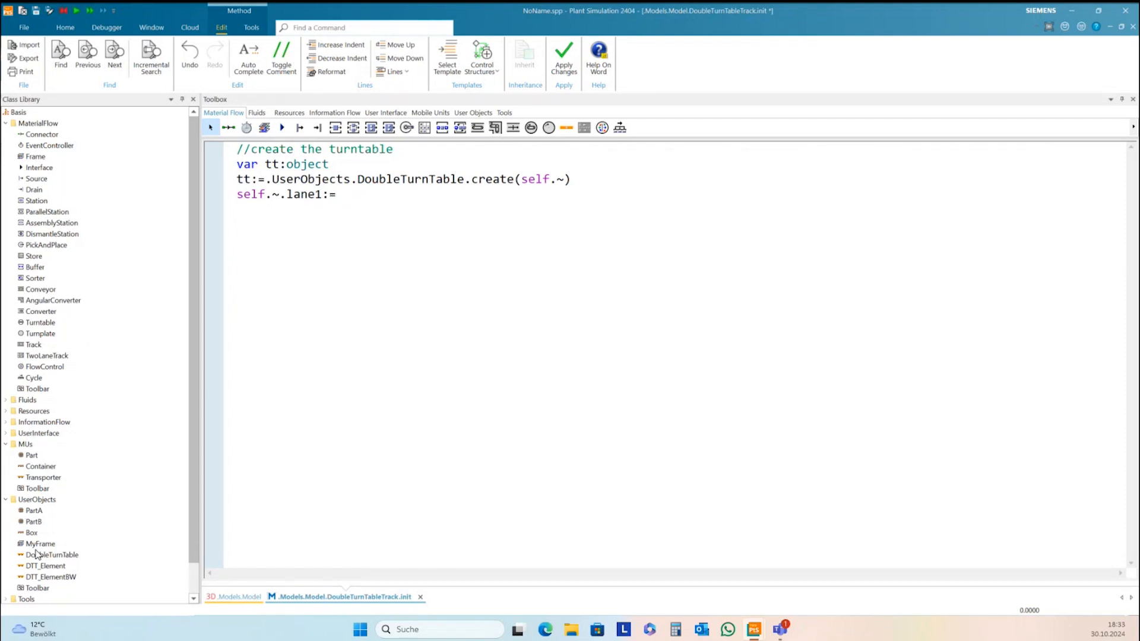
pyautogui.moveTo(38, 568); pyautogui.dragTo(359, 195)
pyautogui.write('.create')
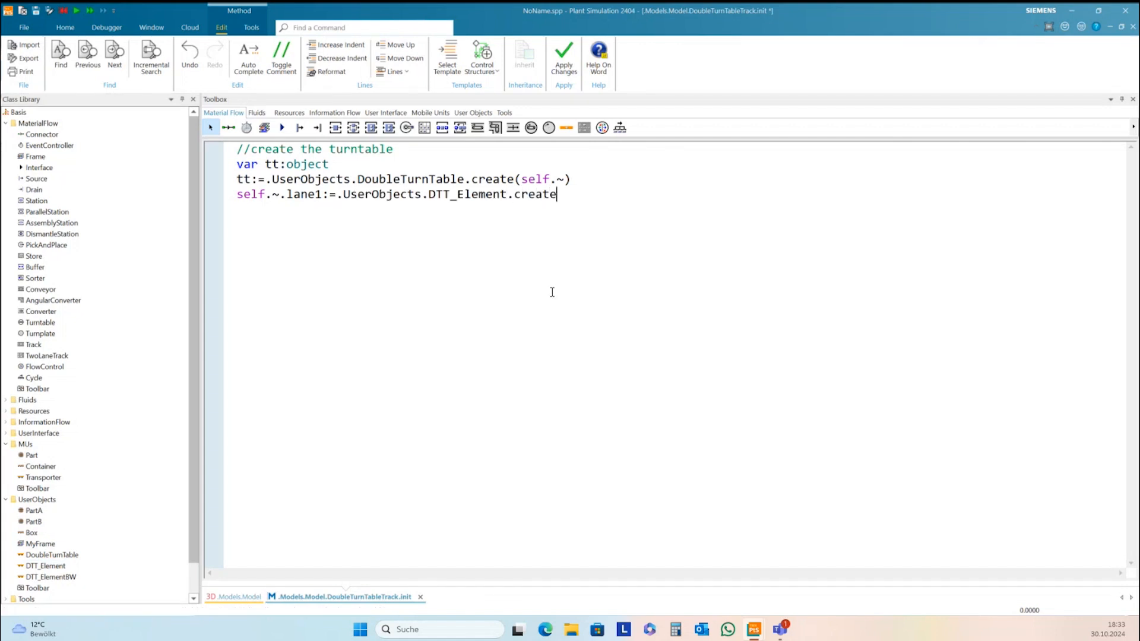
pyautogui.write('(tt)')
pyautogui.press('Return')
# Step: Assign self.~.lane2 a new backward element on the turntable with .UserObjects.DTT_ElementBW.create(tt)
pyautogui.write('self.~.lane2:=')
pyautogui.click(70, 577)
pyautogui.moveTo(67, 578); pyautogui.dragTo(350, 219)
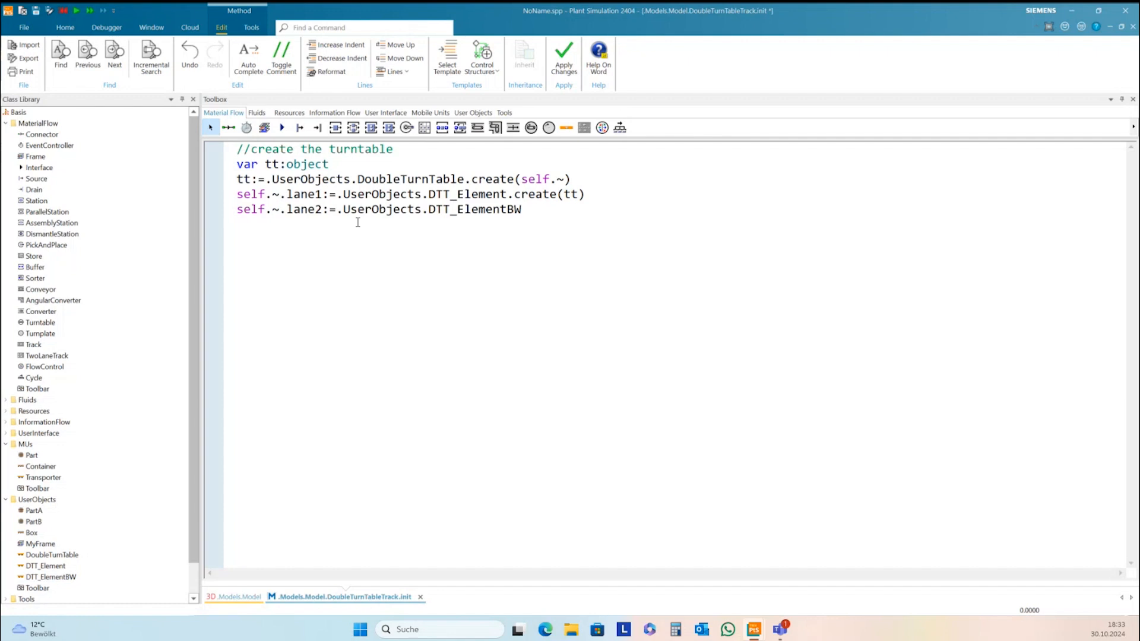
pyautogui.write('.create(tt)')
pyautogui.press('Return')
# Step: Add a //drive comment with the line tt.targetPosition:=rount(pi,2) below it and apply the code changes
pyautogui.write('//drive')
pyautogui.press('Return')
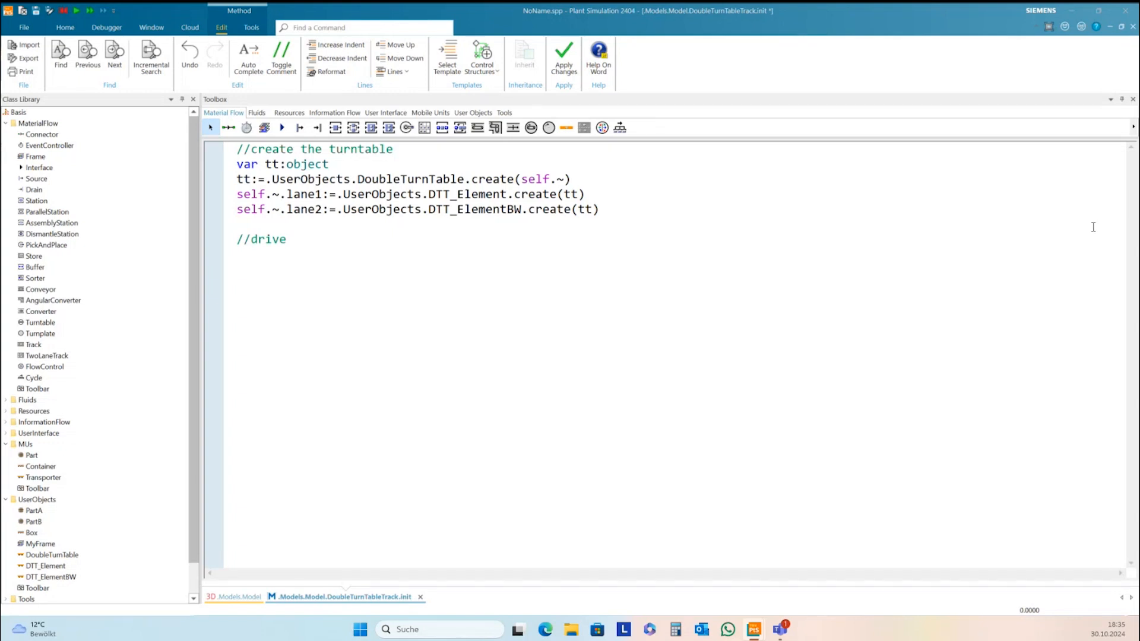
pyautogui.click(241, 260)
pyautogui.write('tt.t')
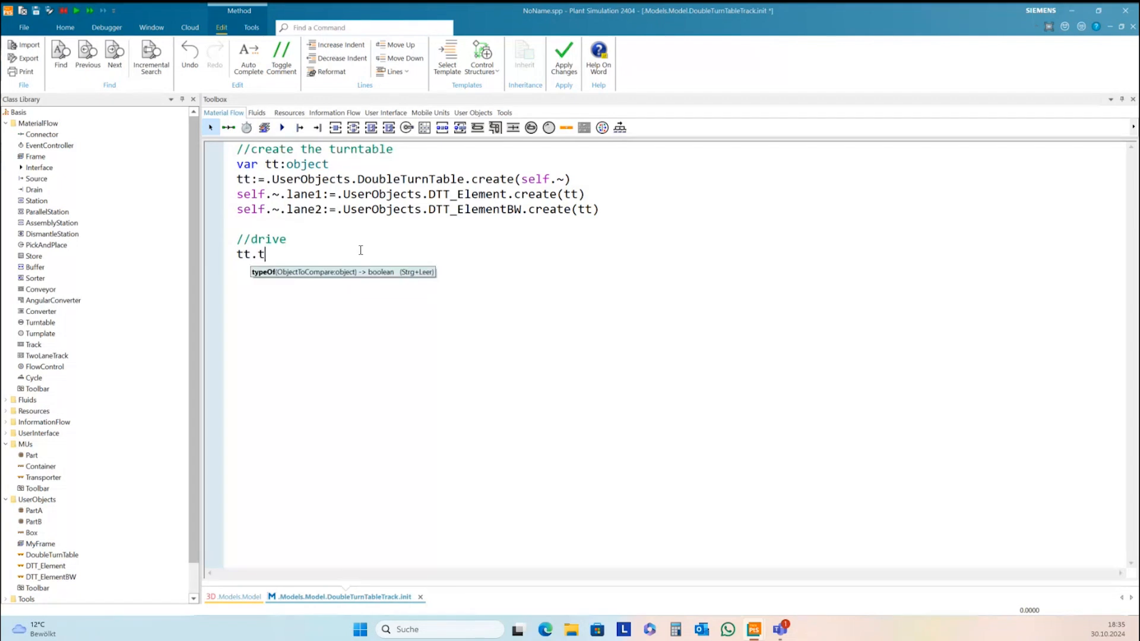
pyautogui.write('argetPo')
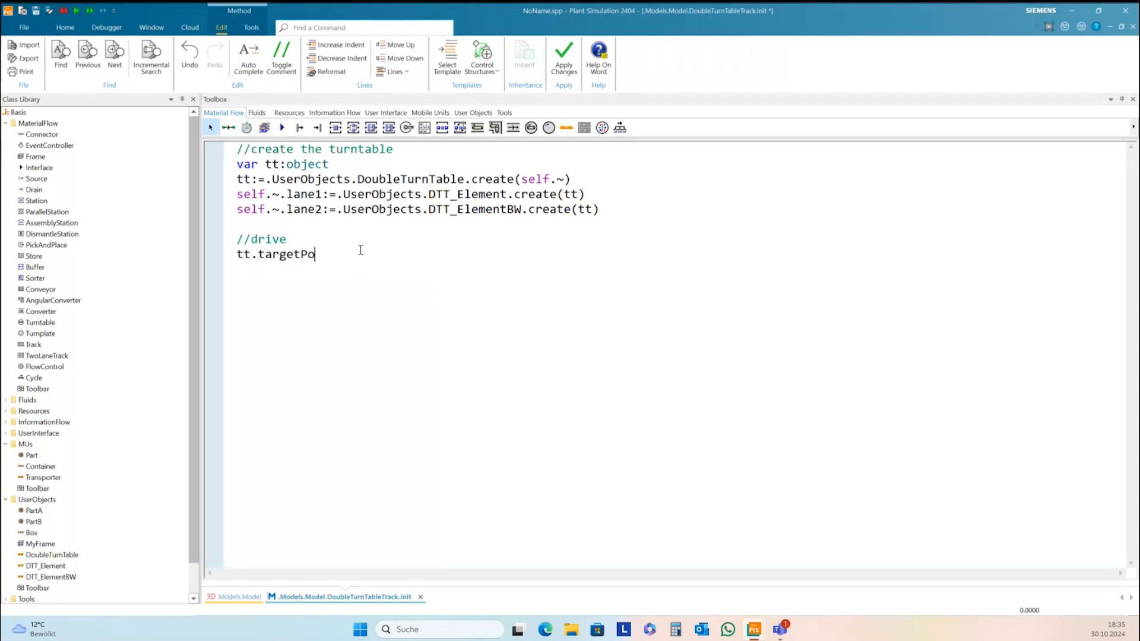
pyautogui.write('sition:=rount(pi,2)')
pyautogui.click(562, 57)
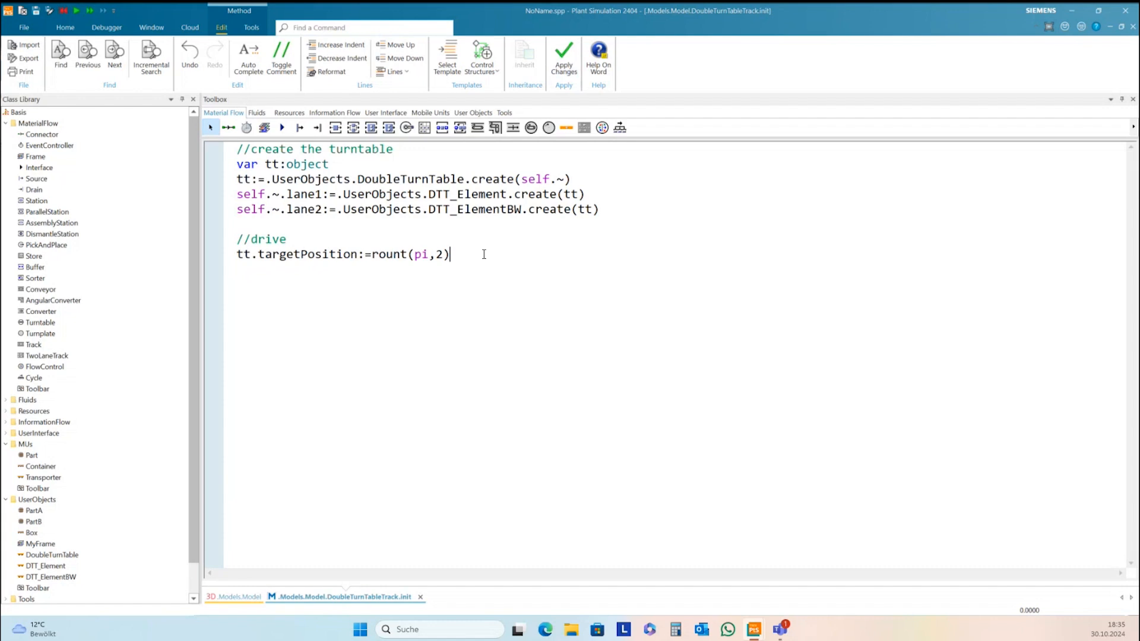
# Step: Correct the function name in the targetPosition line to round and close the init method
pyautogui.click(406, 254)
pyautogui.press('BackSpace')
pyautogui.write('d')
pyautogui.click(613, 266)
pyautogui.click(1132, 29)
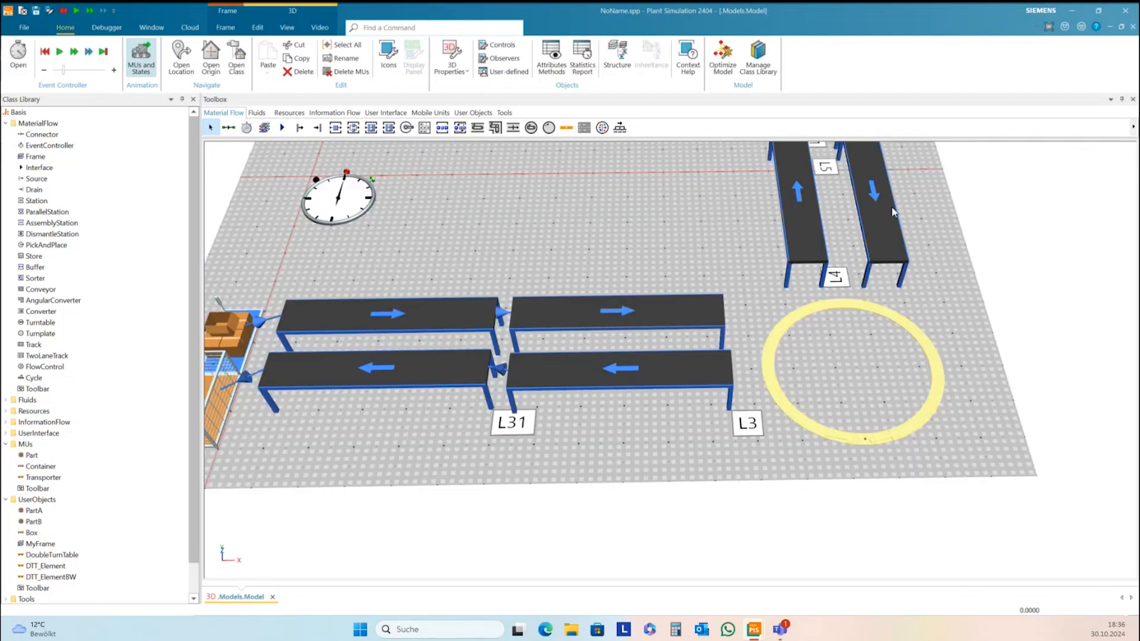
# Step: Run the simulation from the EventController and observe the turntable with its two lanes on the circular track
pyautogui.doubleClick(367, 196)
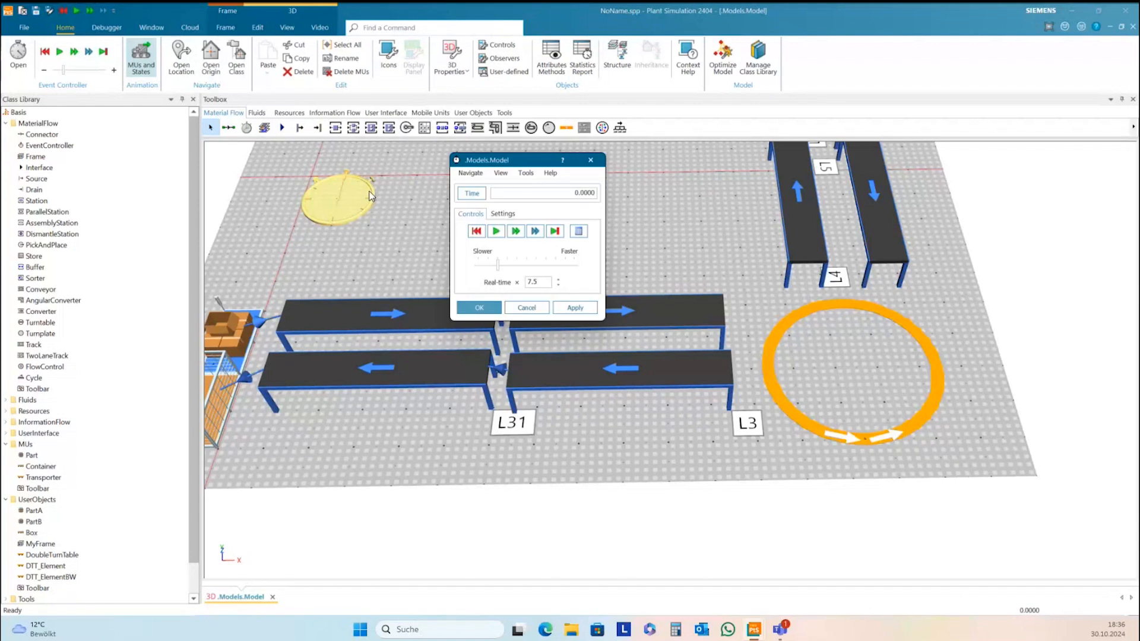
pyautogui.click(496, 231)
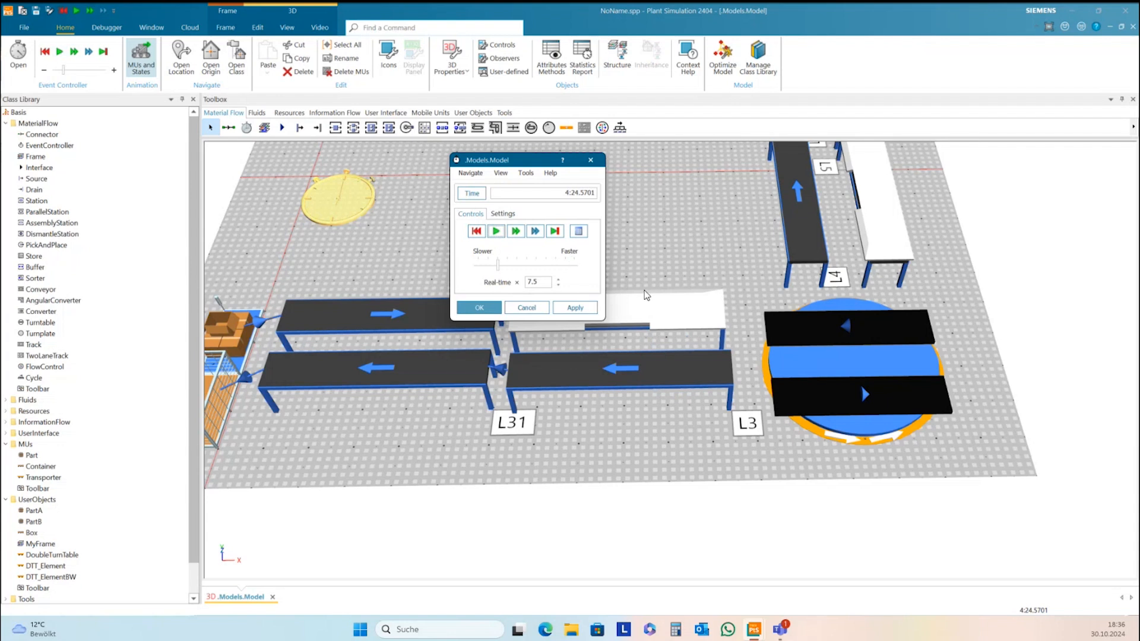
pyautogui.click(763, 278)
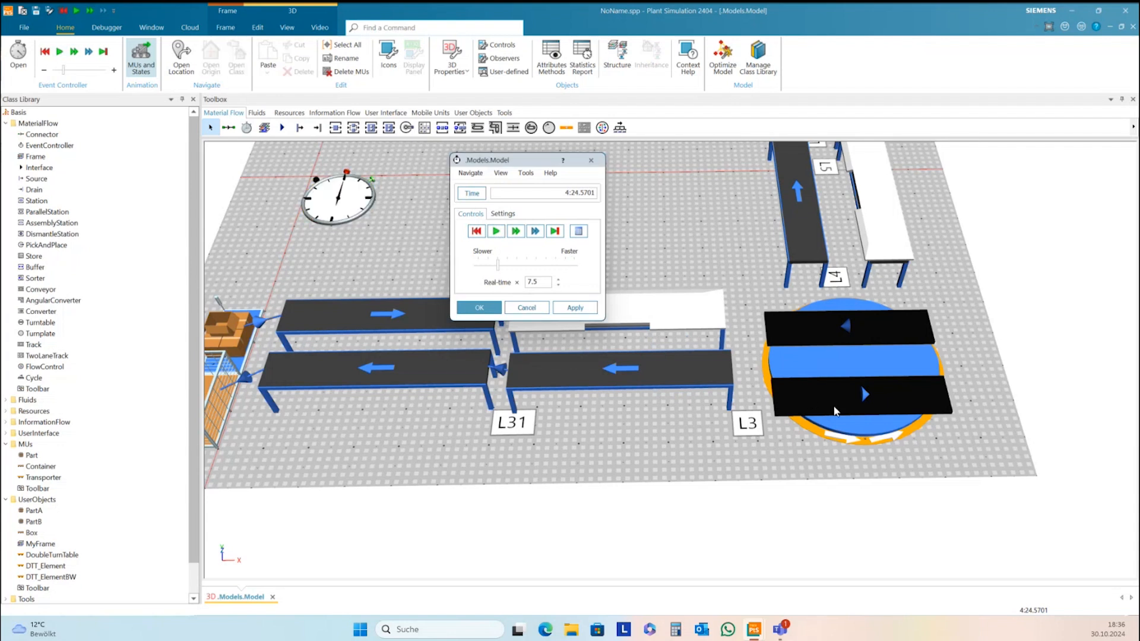
# Step: Nudge the circular turntable track five steps up and one step back down to align it with the conveyors, and close the EventController
pyautogui.moveTo(662, 332)
pyautogui.click(863, 444)
pyautogui.press('Up')
pyautogui.press('Up')
pyautogui.press('Up')
pyautogui.press('Up')
pyautogui.press('Up')
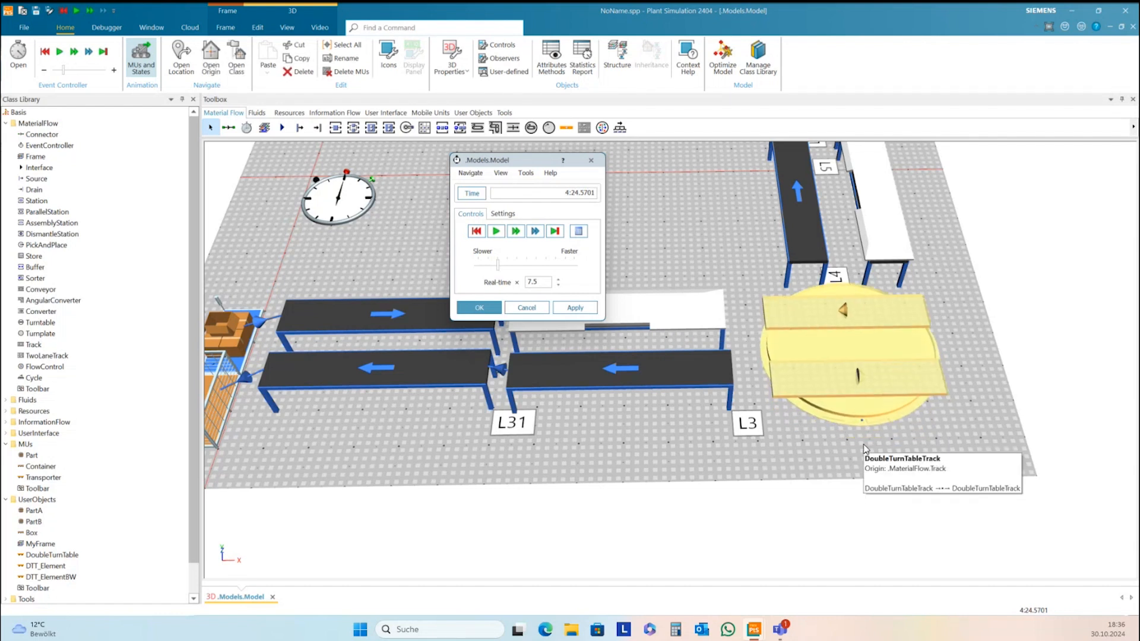
pyautogui.press('Down')
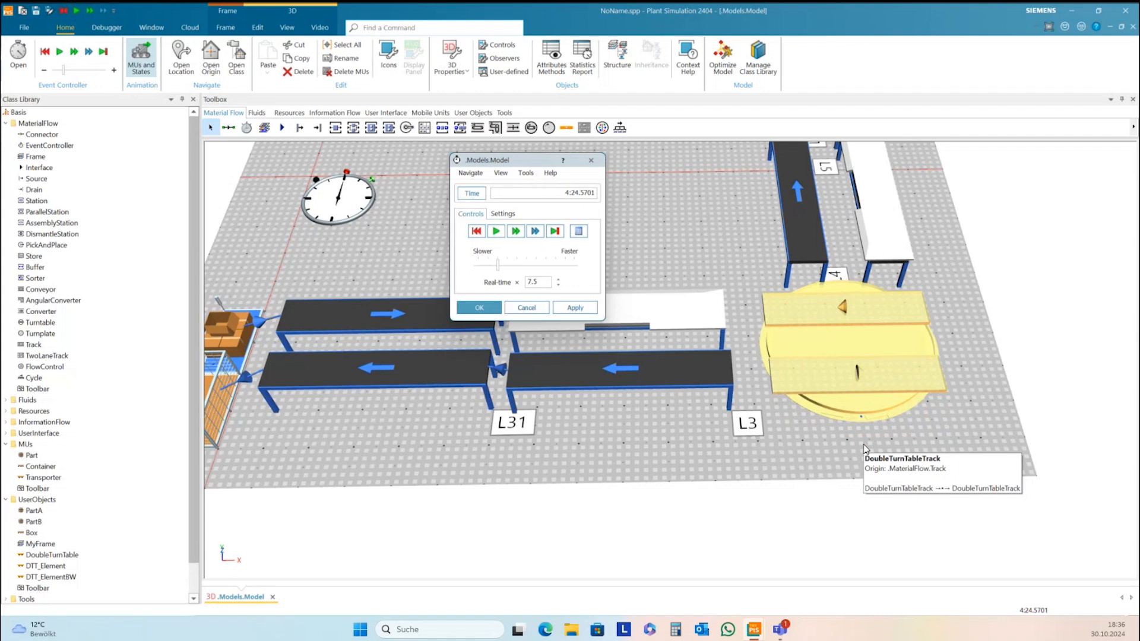
pyautogui.click(656, 221)
pyautogui.click(592, 160)
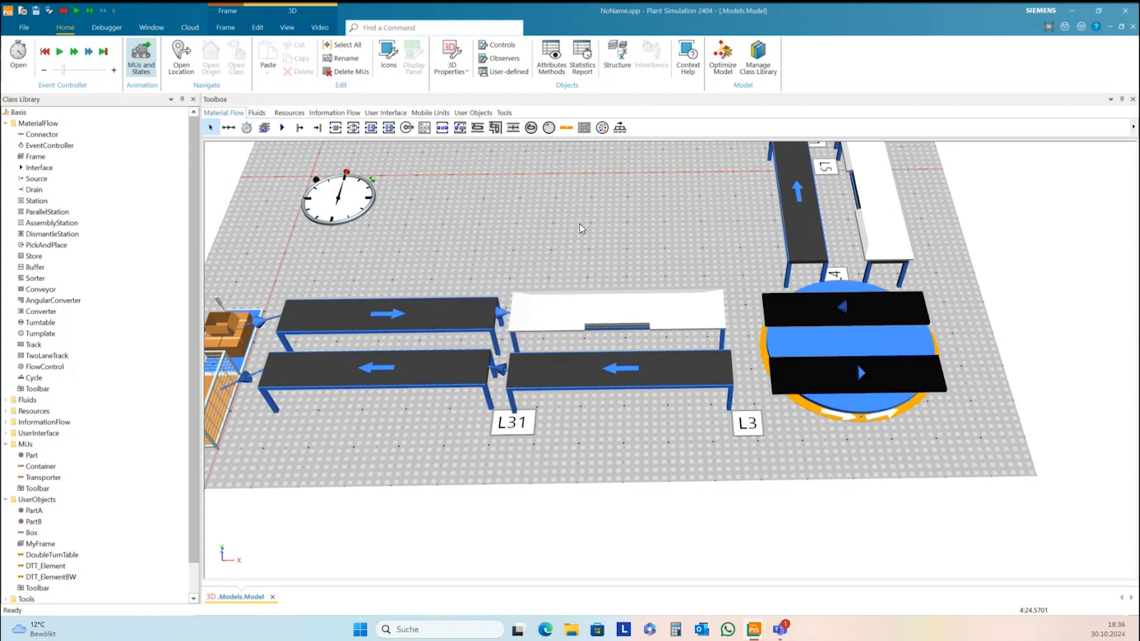
# Step: Open the init method among the user-defined attributes of the DoubleTurnTableTrack
pyautogui.doubleClick(837, 422)
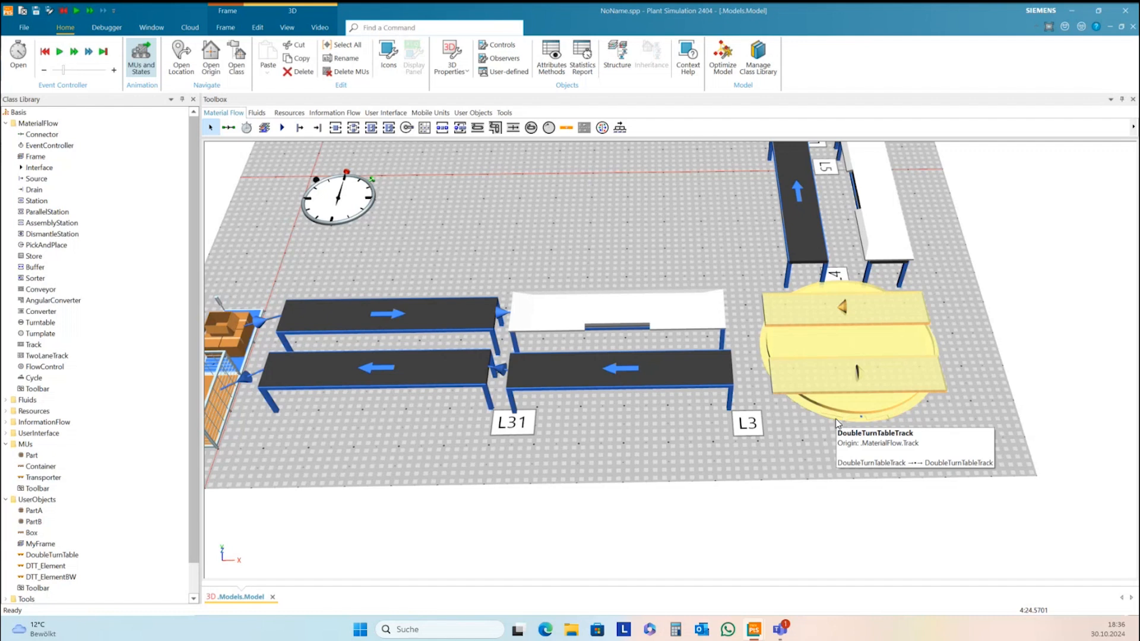
pyautogui.click(547, 268)
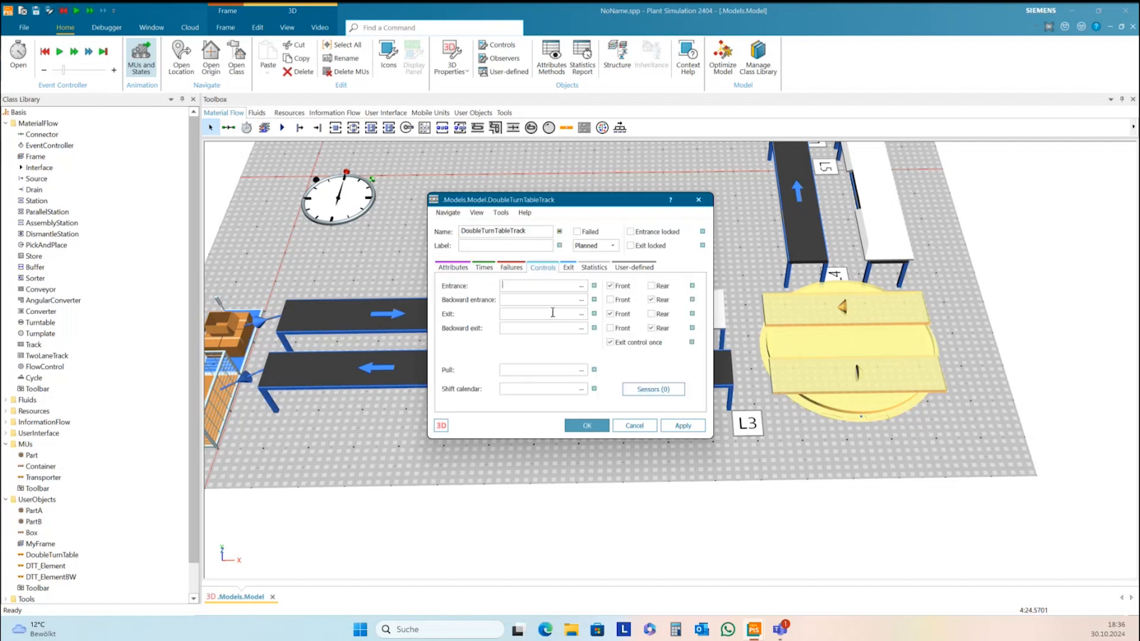
pyautogui.click(633, 269)
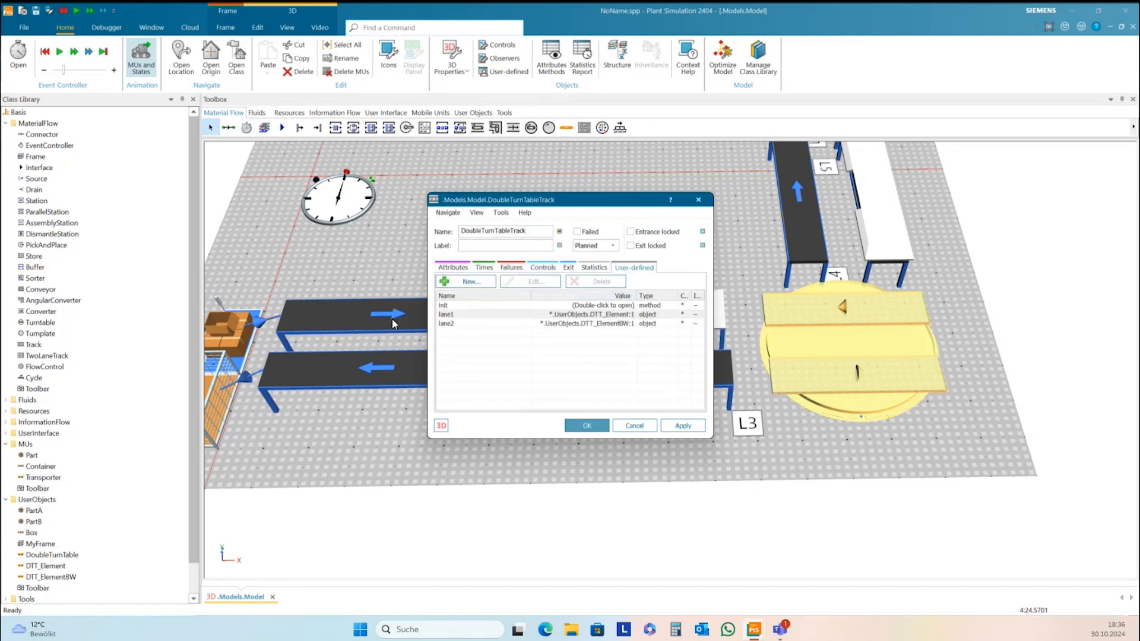
pyautogui.doubleClick(445, 305)
pyautogui.click(535, 301)
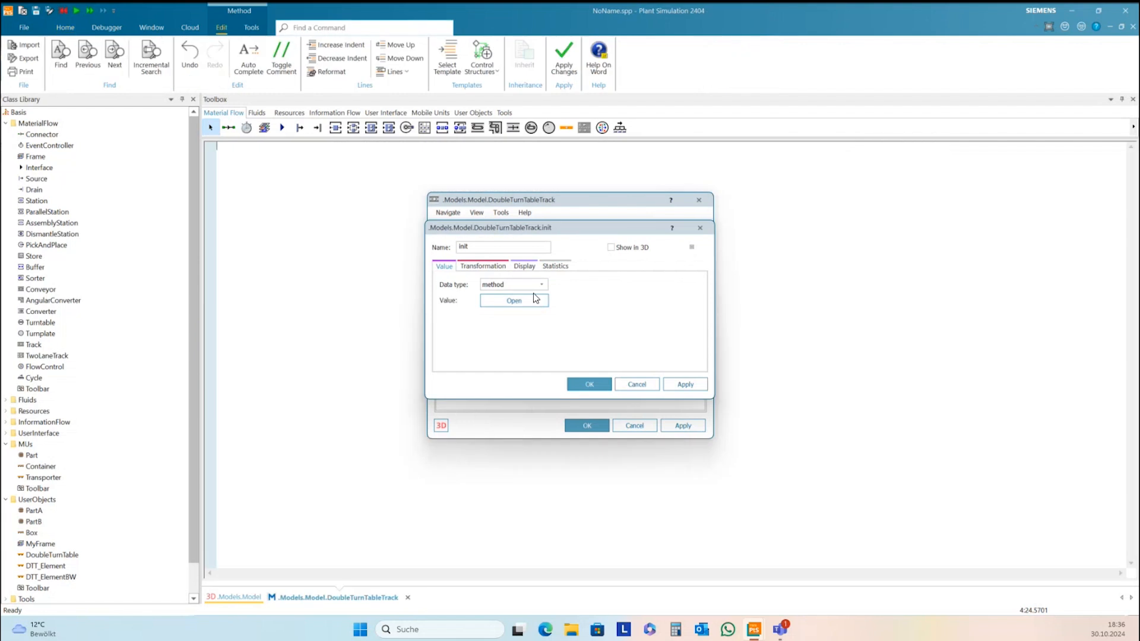
pyautogui.moveTo(597, 204); pyautogui.dragTo(581, 357)
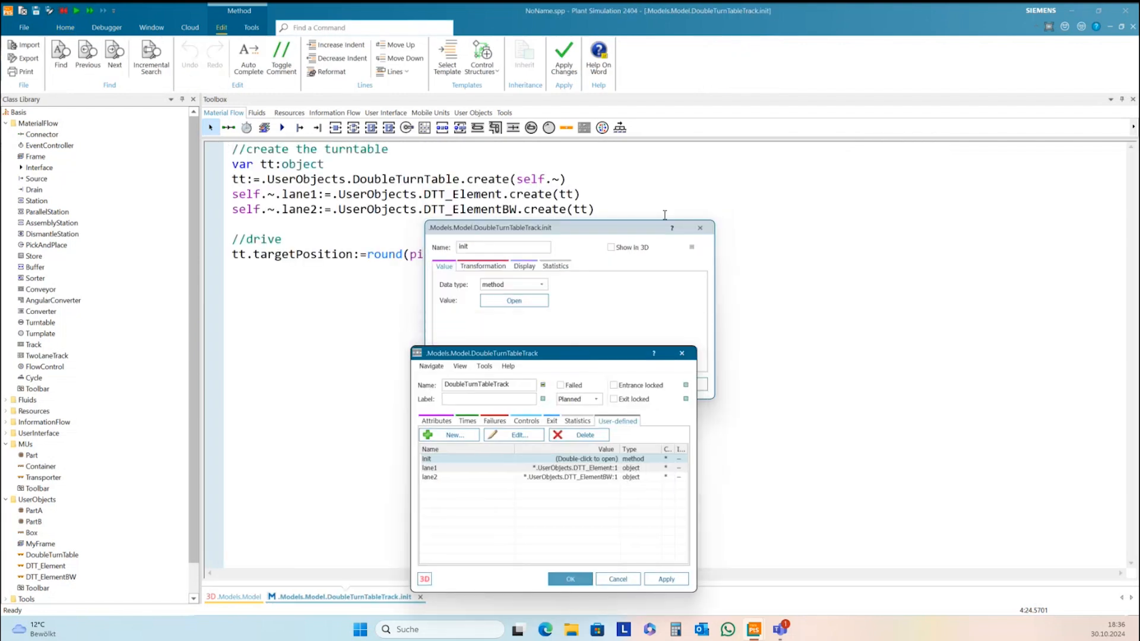
pyautogui.click(700, 227)
# Step: Change the turntable's target position to round(3*pi,2), apply the code changes and close the method and the track's dialog
pyautogui.click(410, 256)
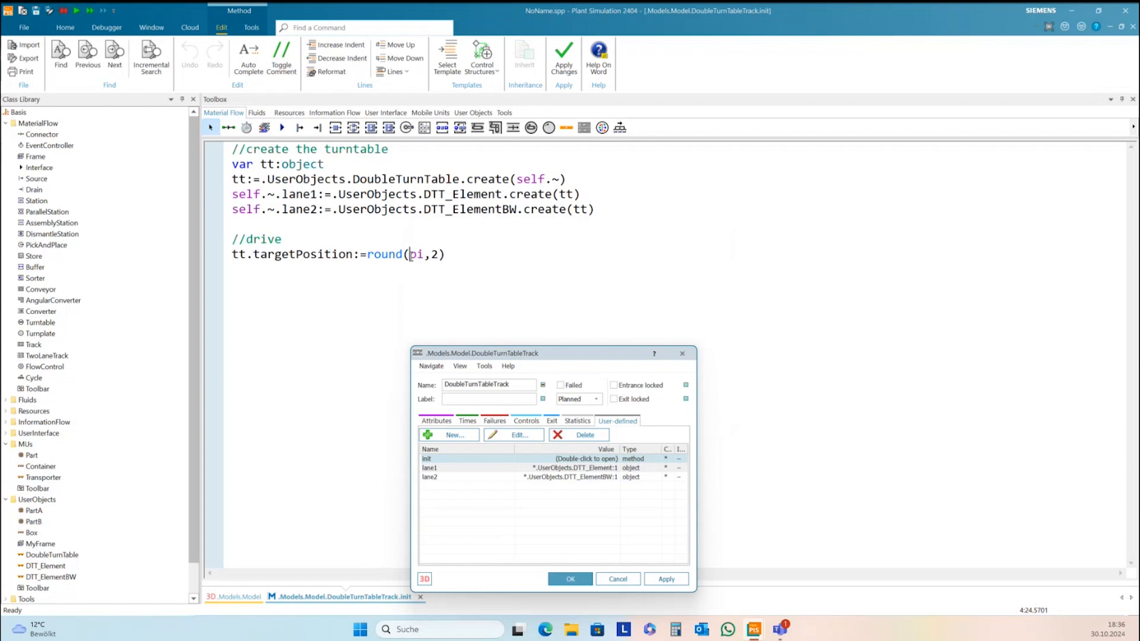
pyautogui.write('3*')
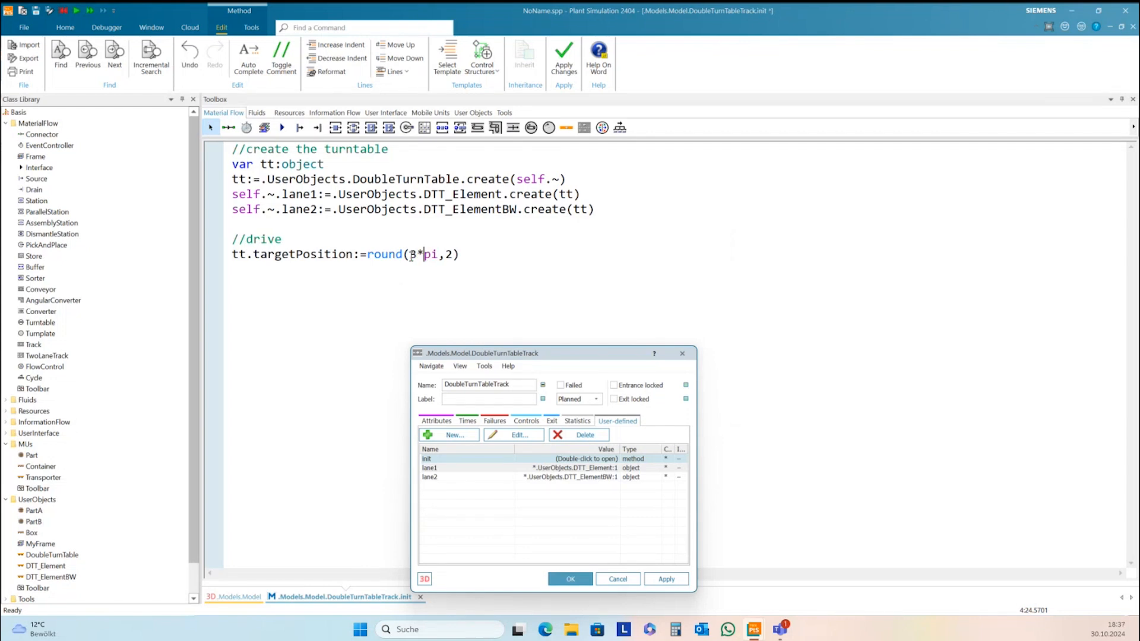
pyautogui.click(667, 580)
pyautogui.click(614, 580)
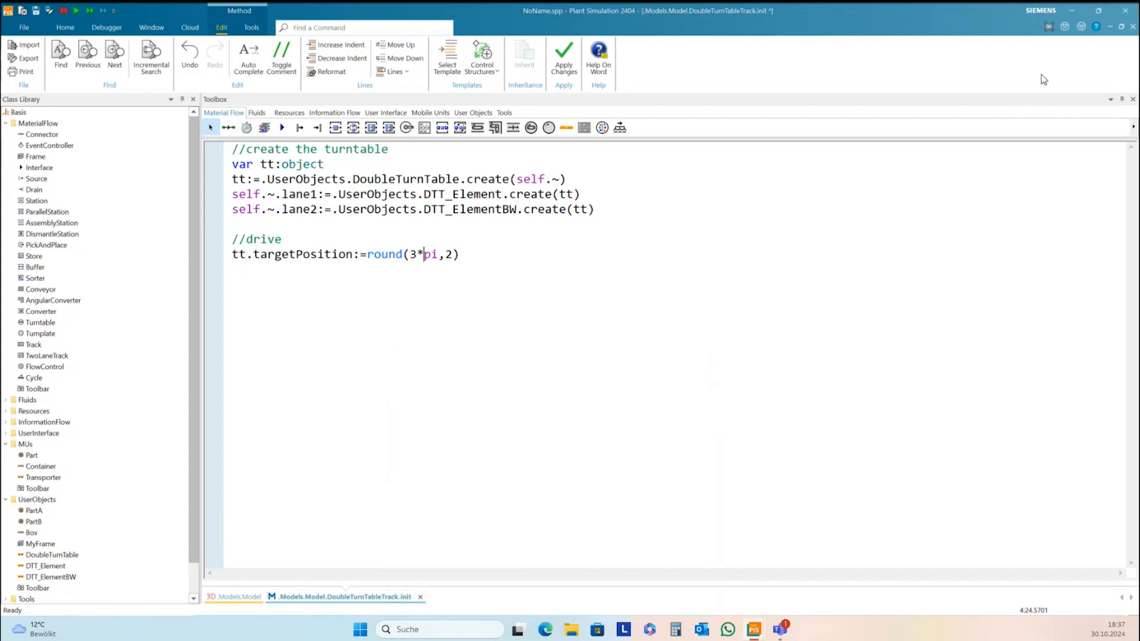
pyautogui.click(1133, 27)
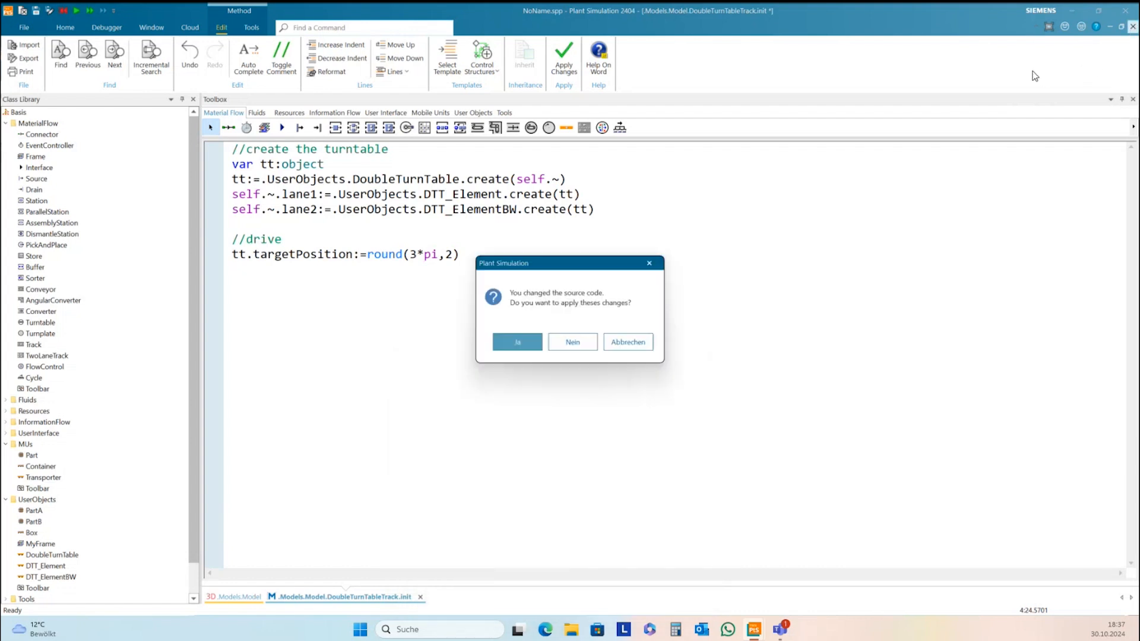
pyautogui.click(517, 342)
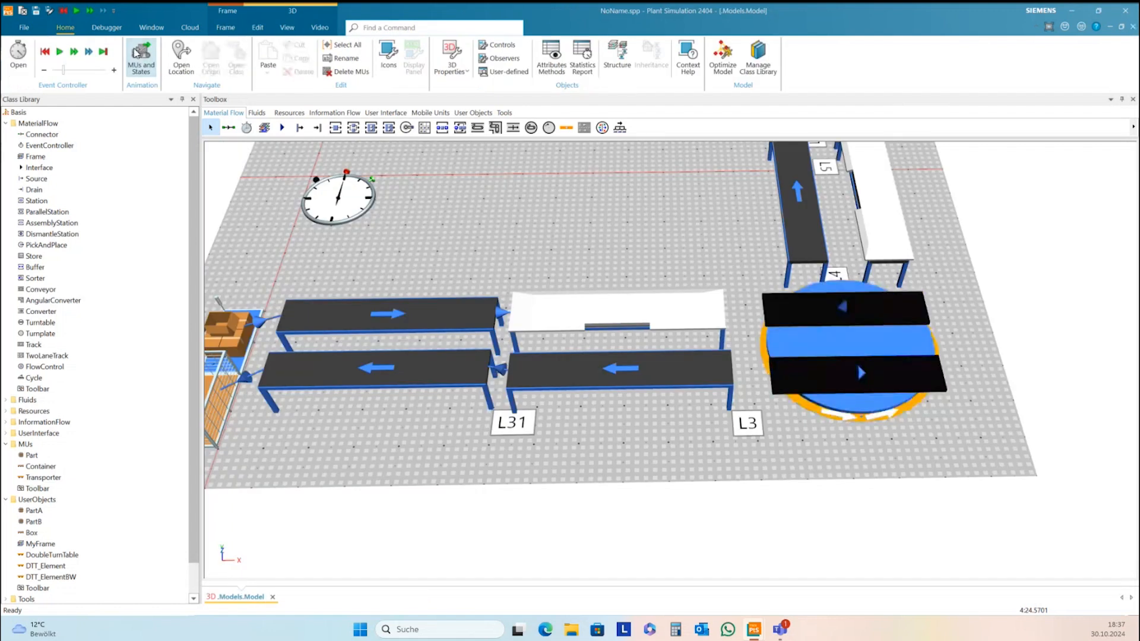
# Step: Reset and run the simulation to check the turntable's start position, stopping it after the check
pyautogui.click(45, 52)
pyautogui.click(59, 52)
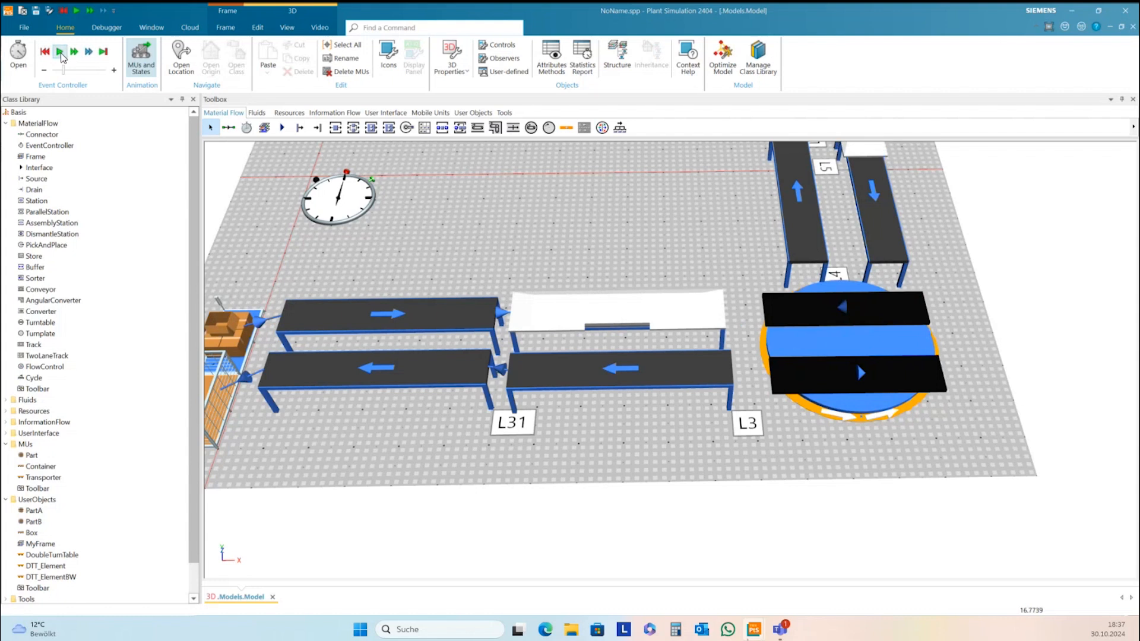
pyautogui.click(102, 15)
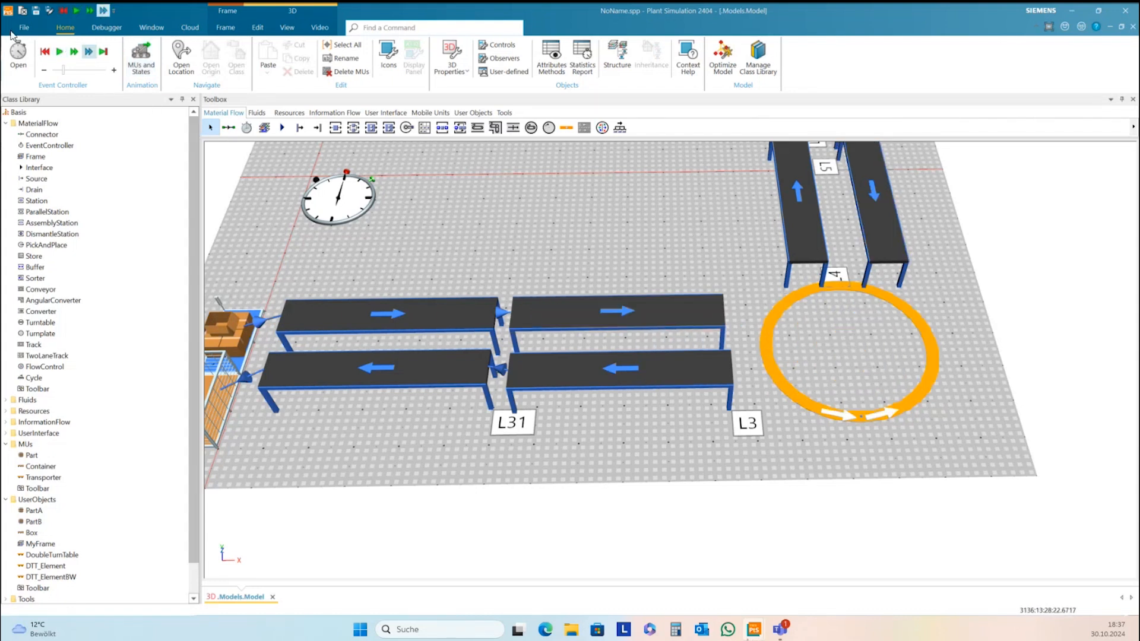
pyautogui.click(44, 51)
pyautogui.click(59, 51)
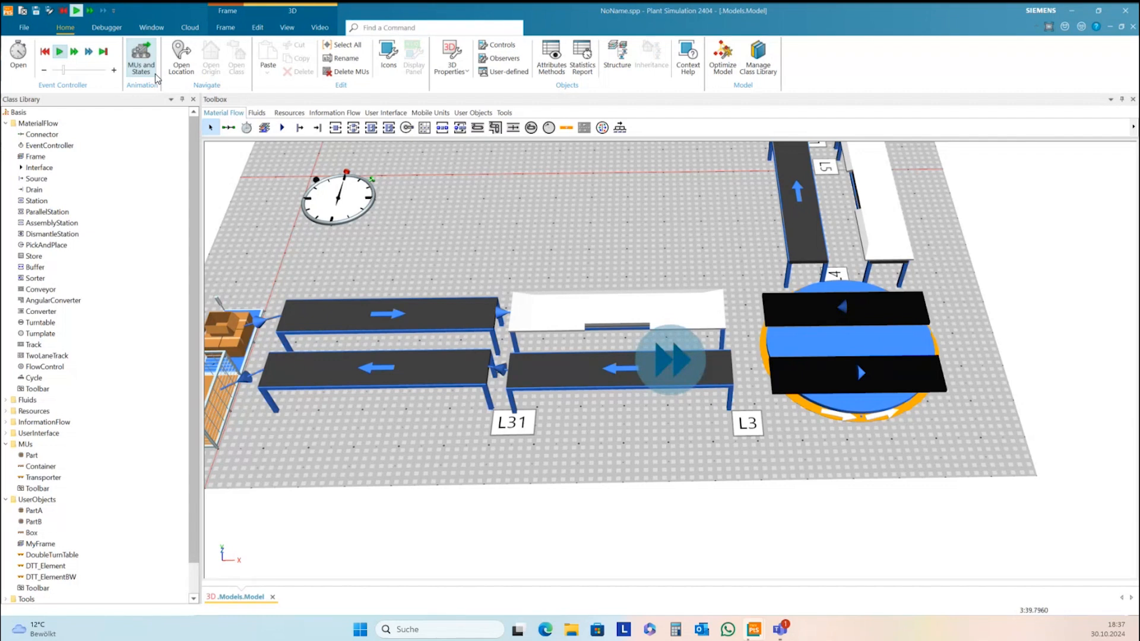
pyautogui.click(60, 53)
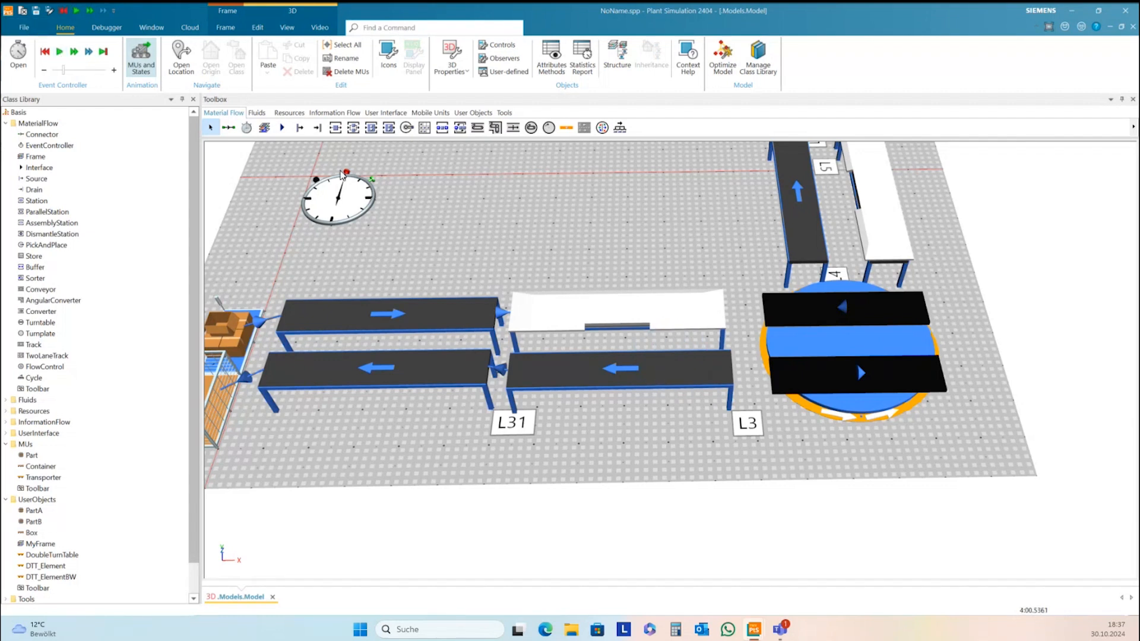
# Step: Examine the turntable's lanes and the conveyors L5 and L2 that feed it in the 3D model
pyautogui.moveTo(697, 216); pyautogui.dragTo(820, 311)
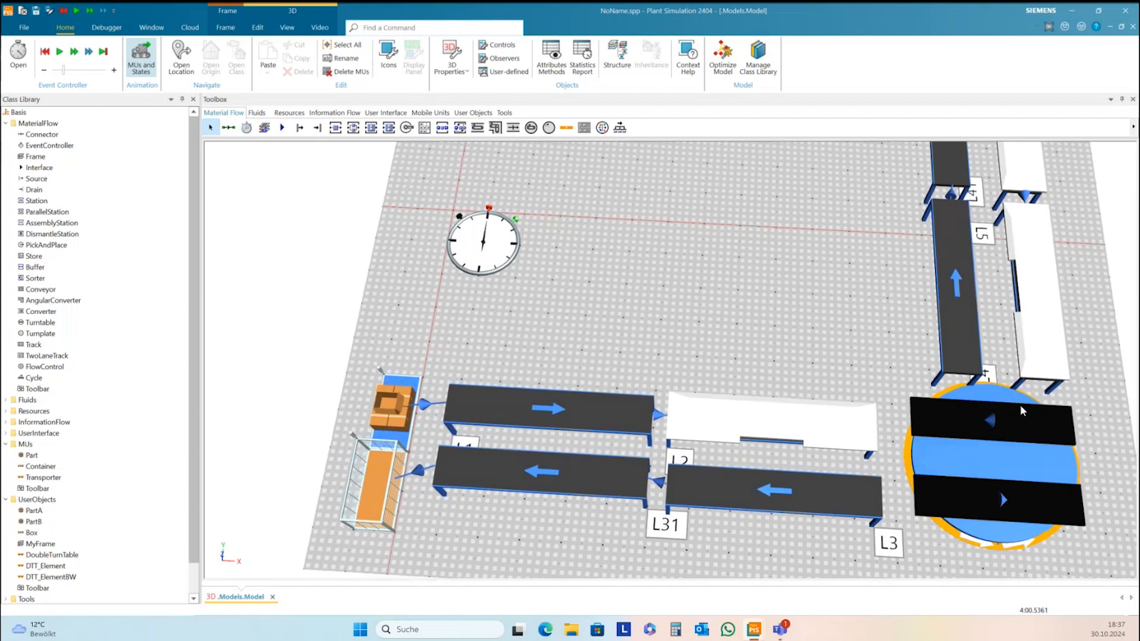
pyautogui.click(996, 425)
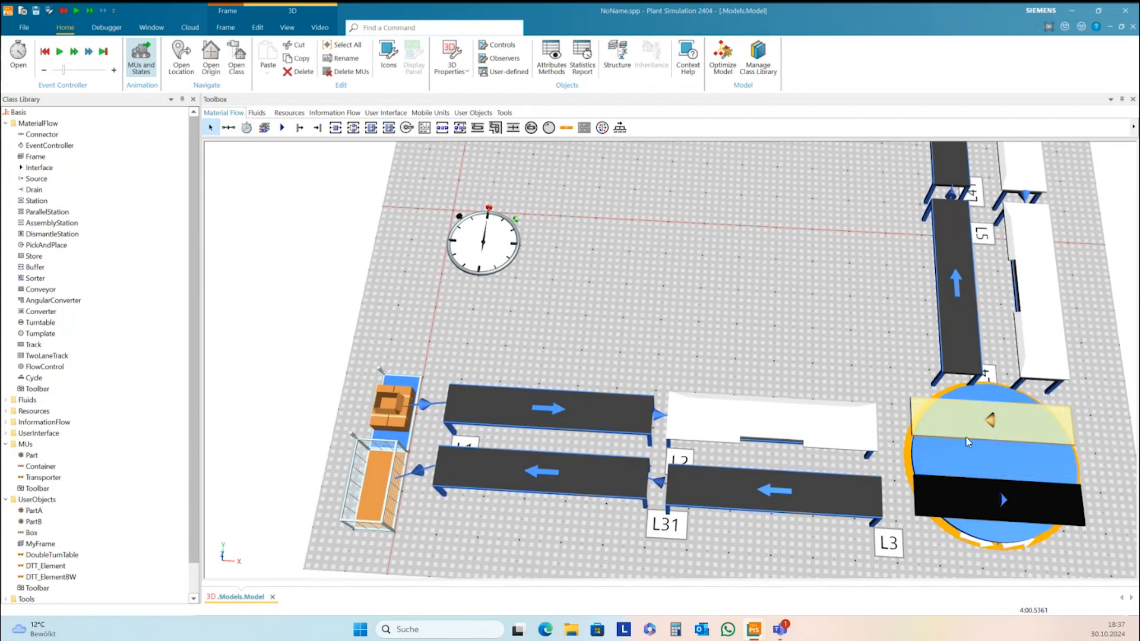
pyautogui.click(849, 334)
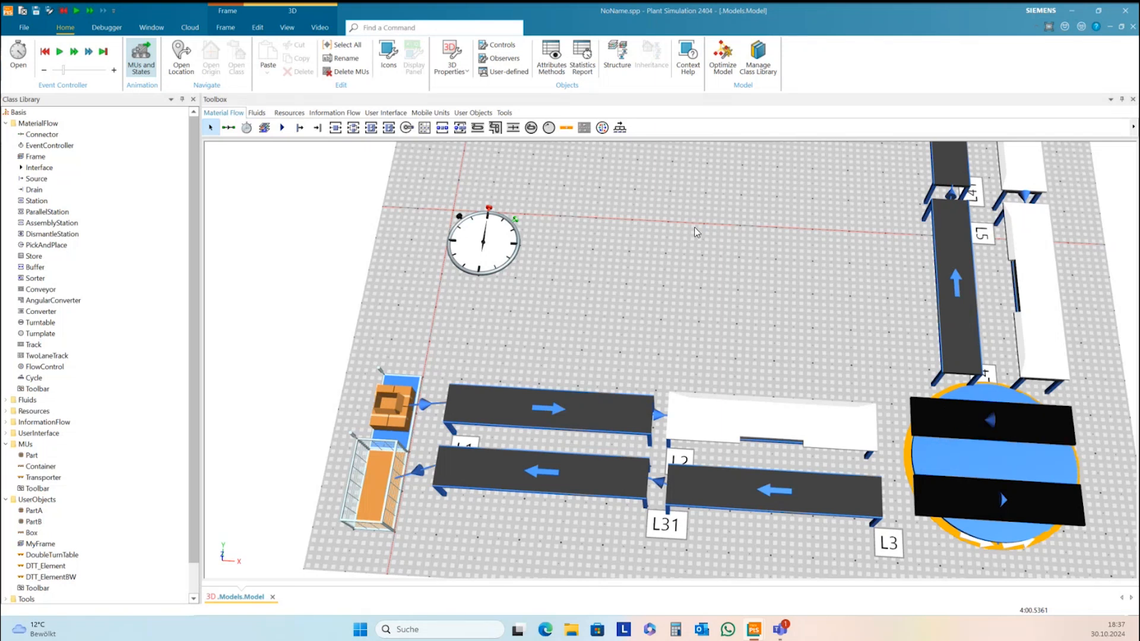
pyautogui.moveTo(744, 278)
pyautogui.mouseDown()
pyautogui.moveTo(743, 249)
pyautogui.moveTo(725, 280)
pyautogui.mouseUp()
pyautogui.moveTo(745, 286); pyautogui.dragTo(750, 284)
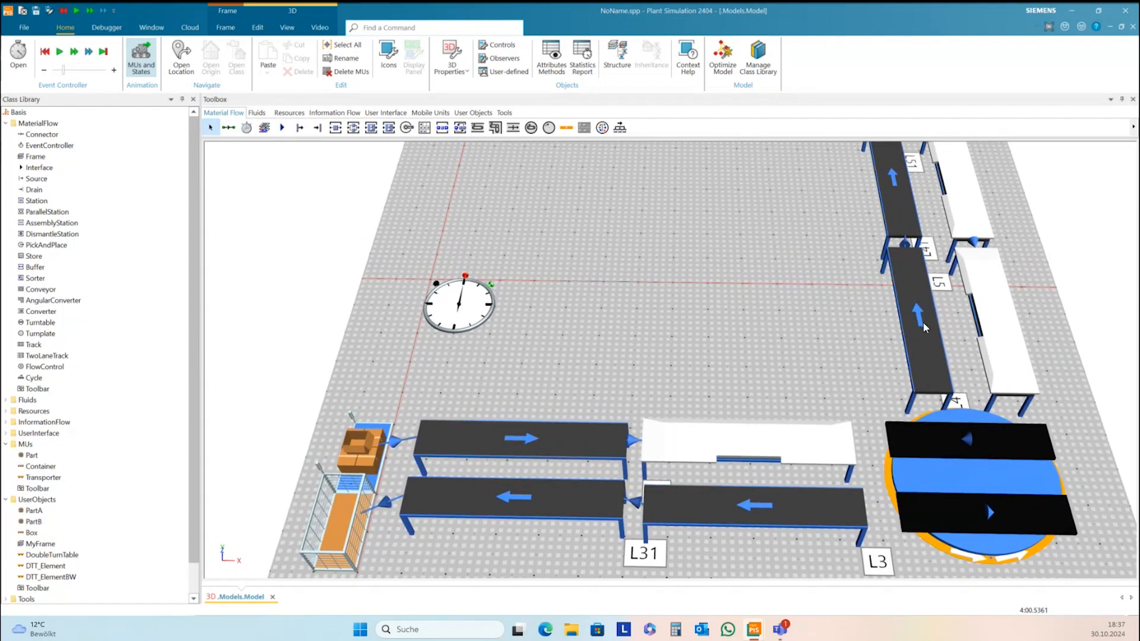
pyautogui.click(978, 328)
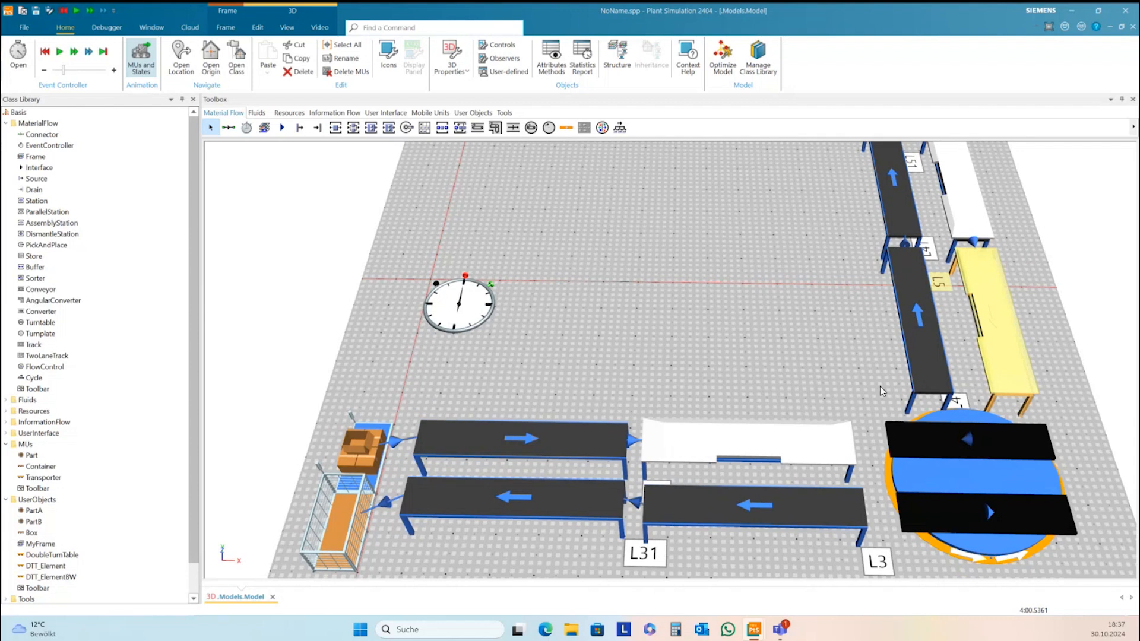
pyautogui.click(751, 465)
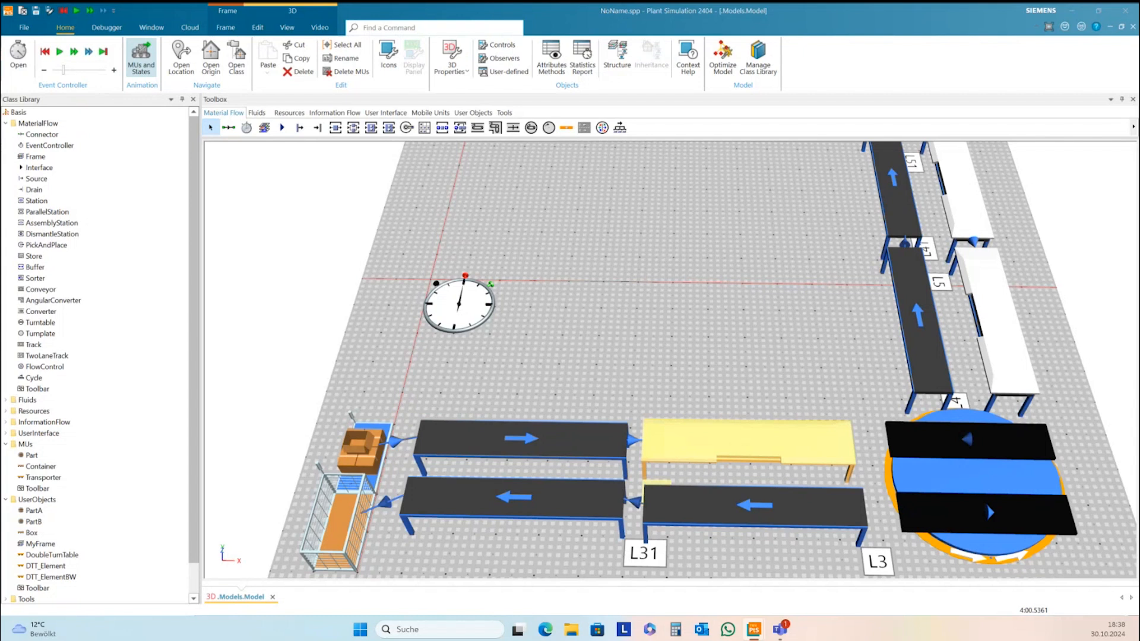
# Step: Insert a DataTable into the free area between the conveyor lines and rename it tt_fifo
pyautogui.click(313, 113)
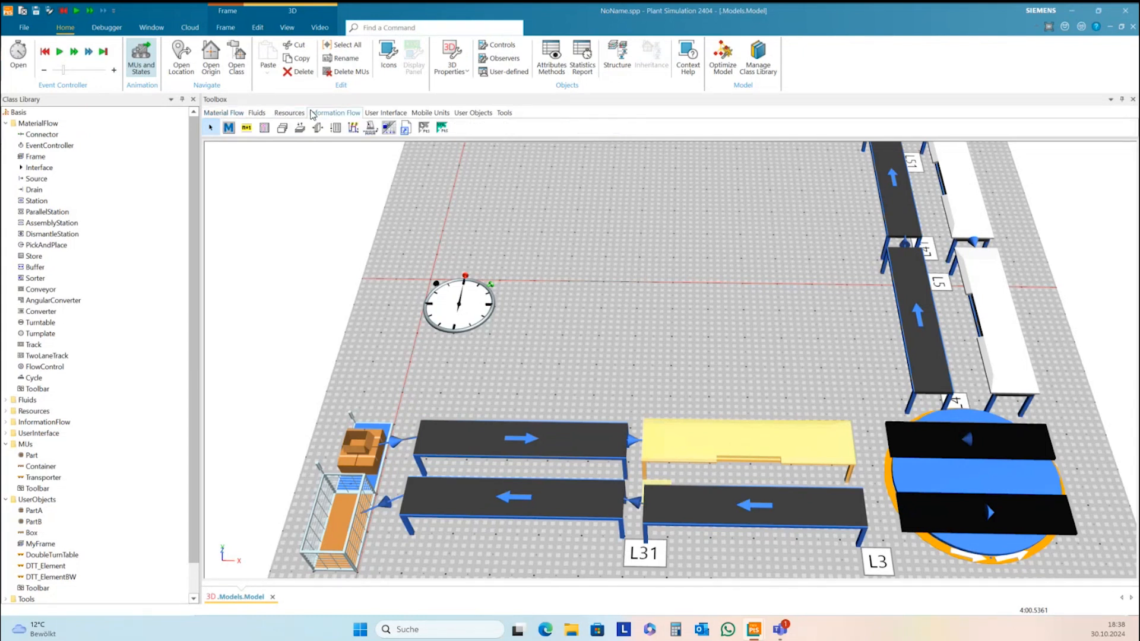
pyautogui.click(264, 127)
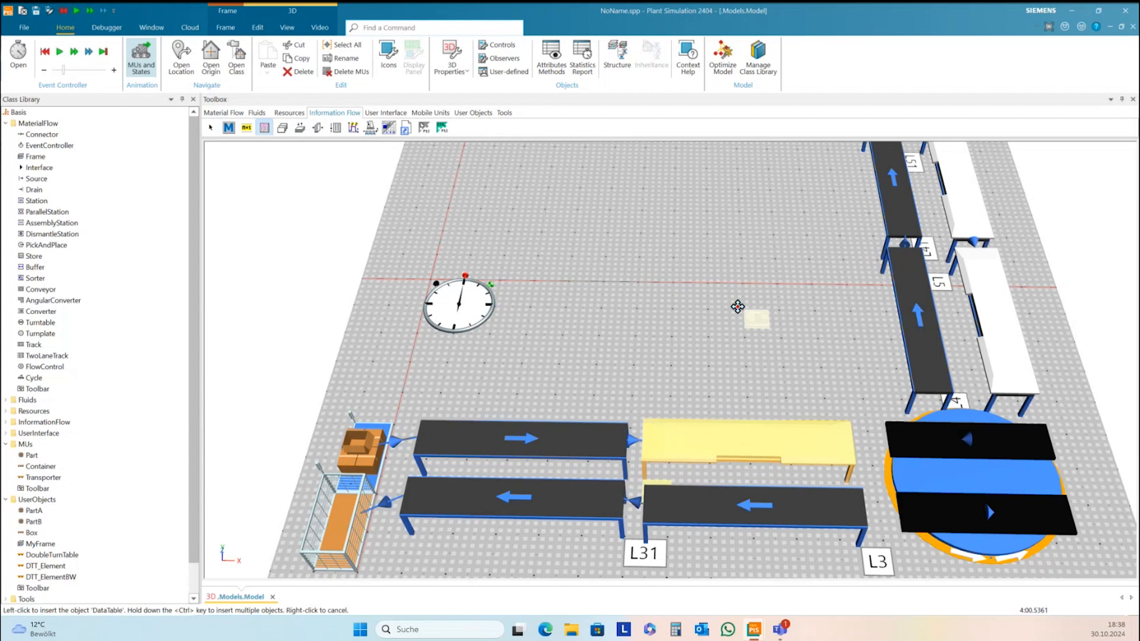
pyautogui.click(738, 306)
pyautogui.rightClick(766, 324)
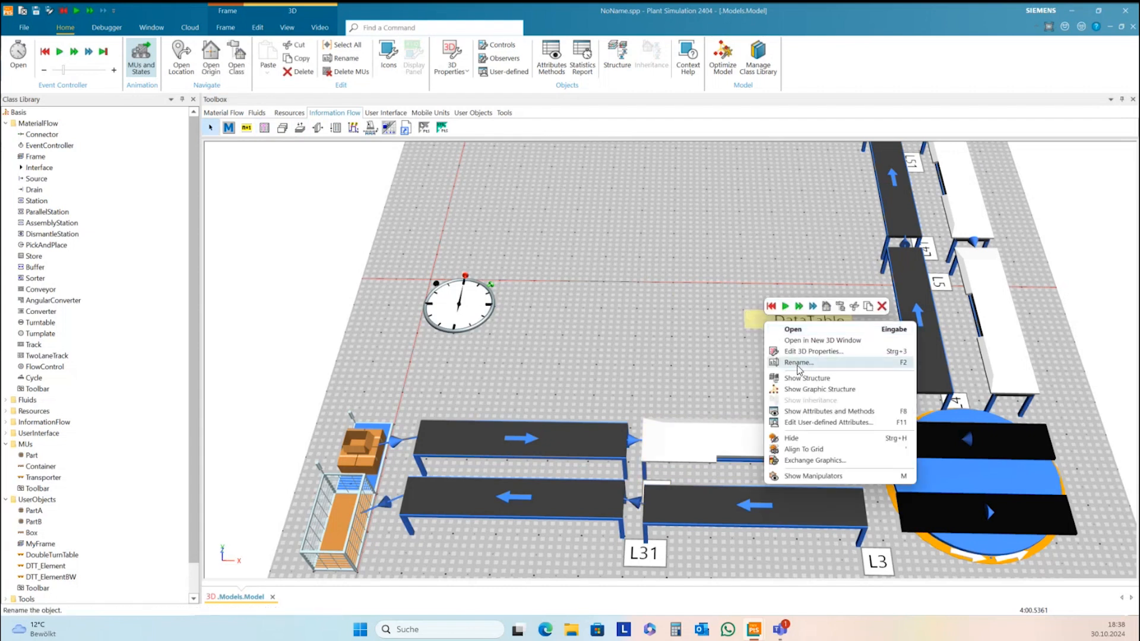
pyautogui.click(798, 364)
pyautogui.write('tt_fifo')
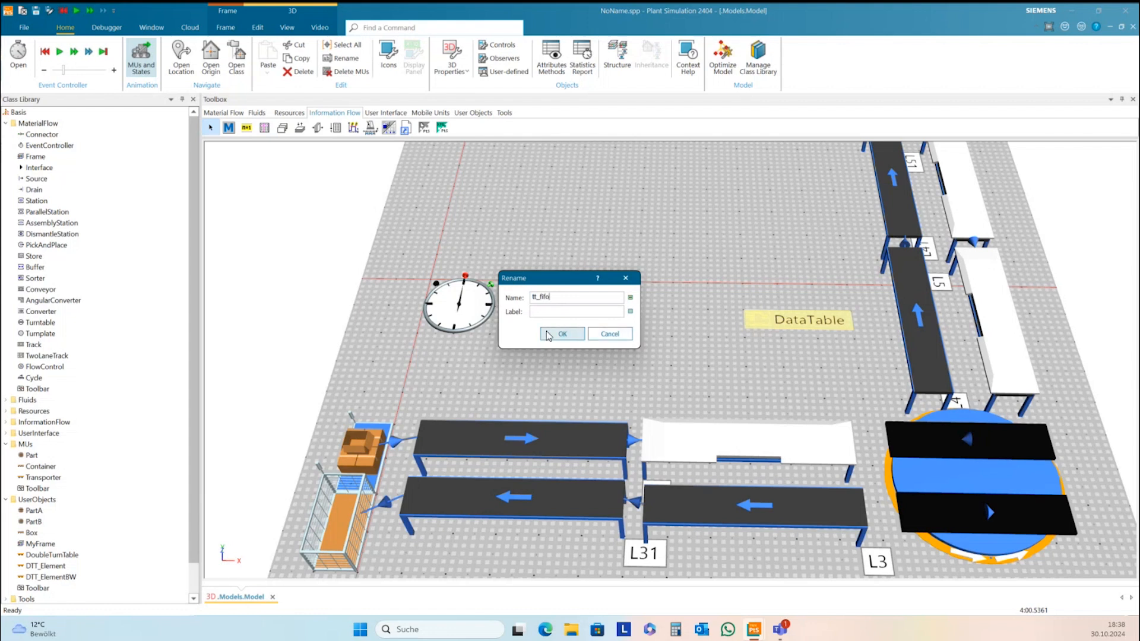
pyautogui.click(561, 334)
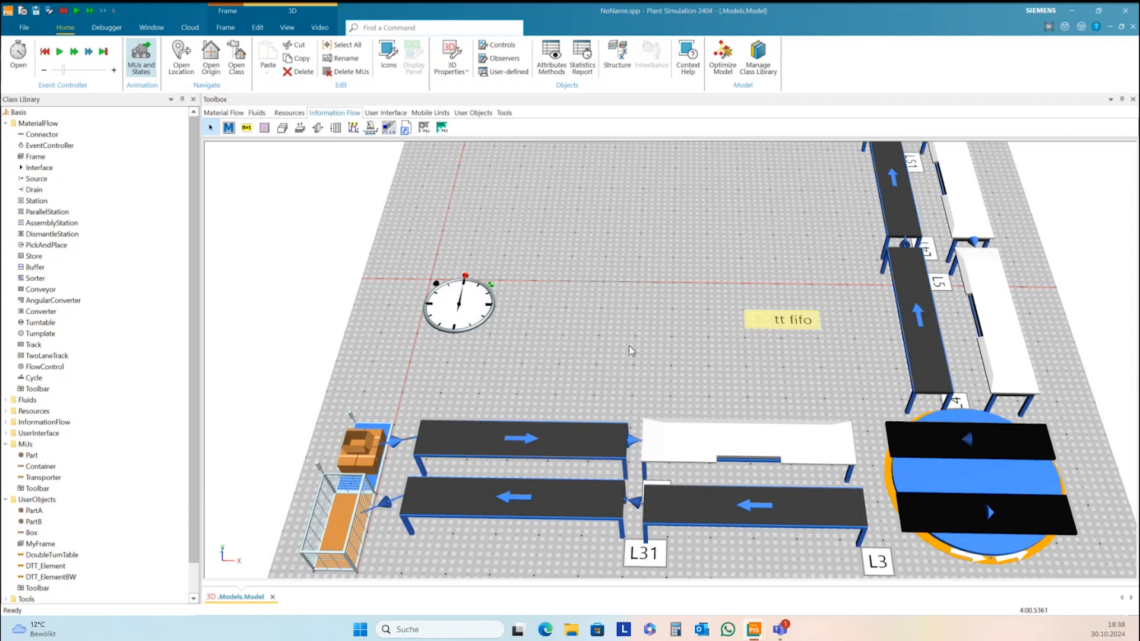
# Step: Set the data type of the first column in the tt_fifo table to Object and close the table
pyautogui.doubleClick(763, 325)
pyautogui.click(294, 160)
pyautogui.rightClick(294, 160)
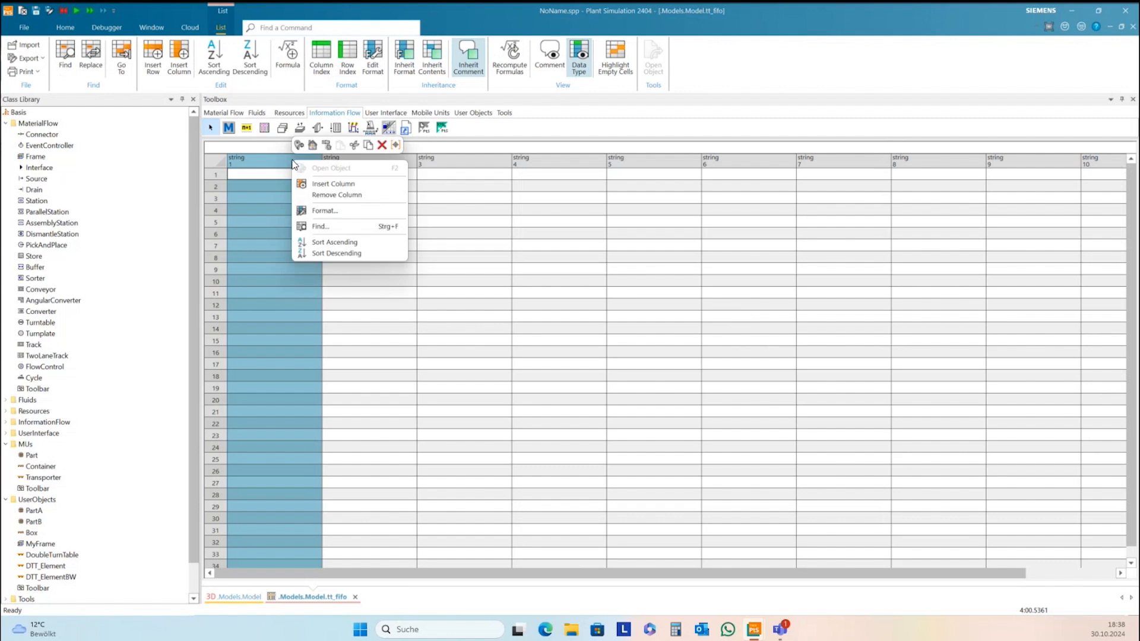
pyautogui.click(323, 222)
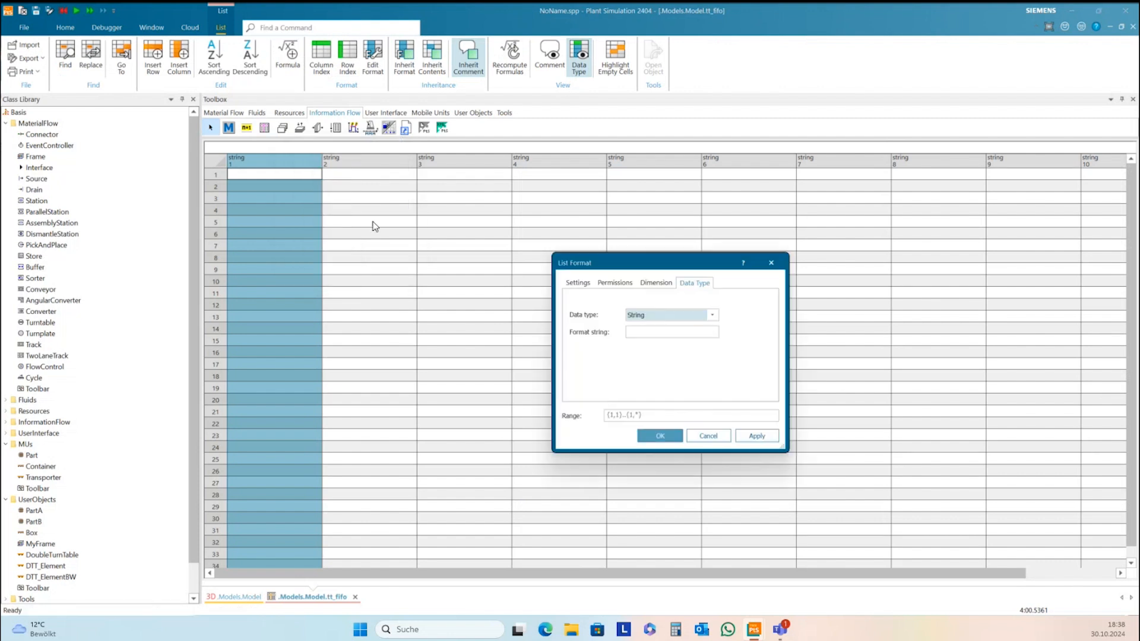
pyautogui.click(647, 318)
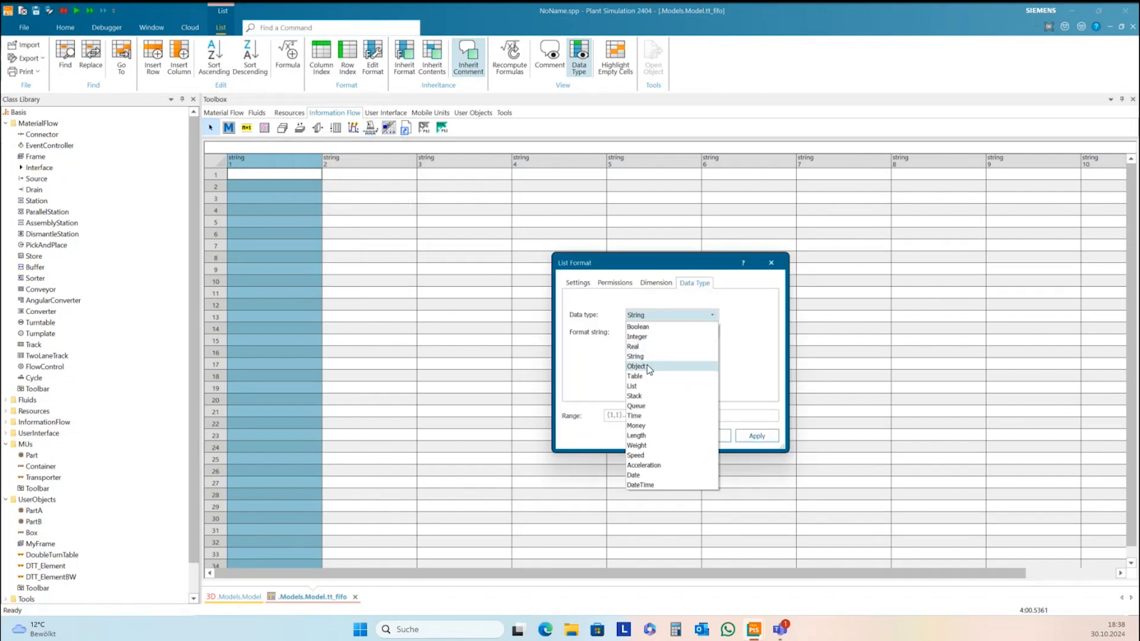
pyautogui.click(649, 366)
pyautogui.click(756, 436)
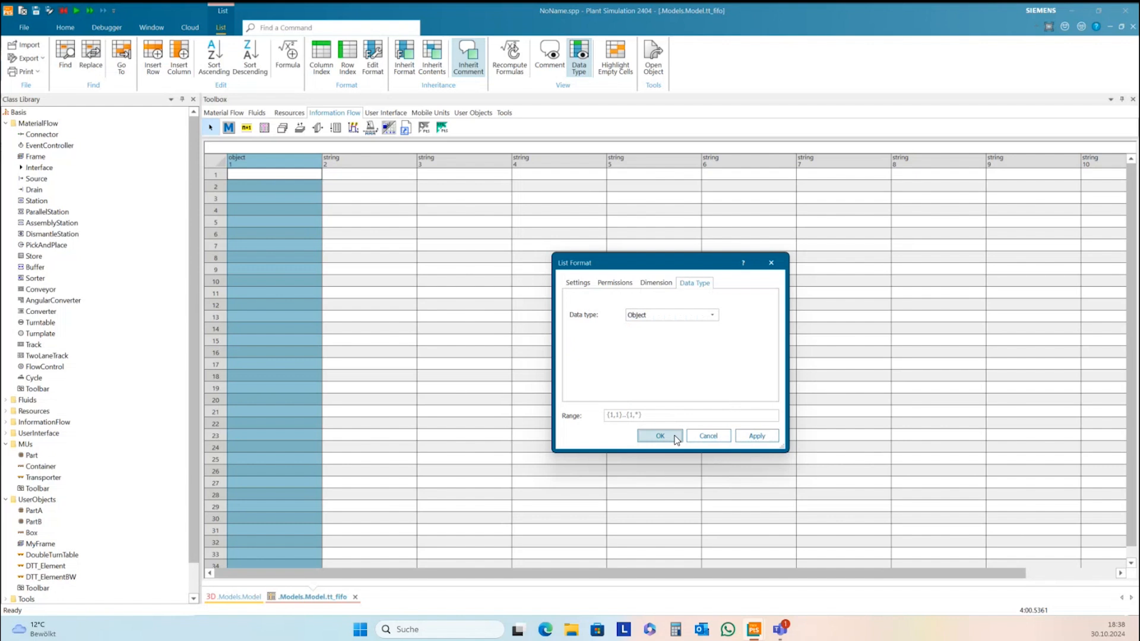
pyautogui.click(660, 436)
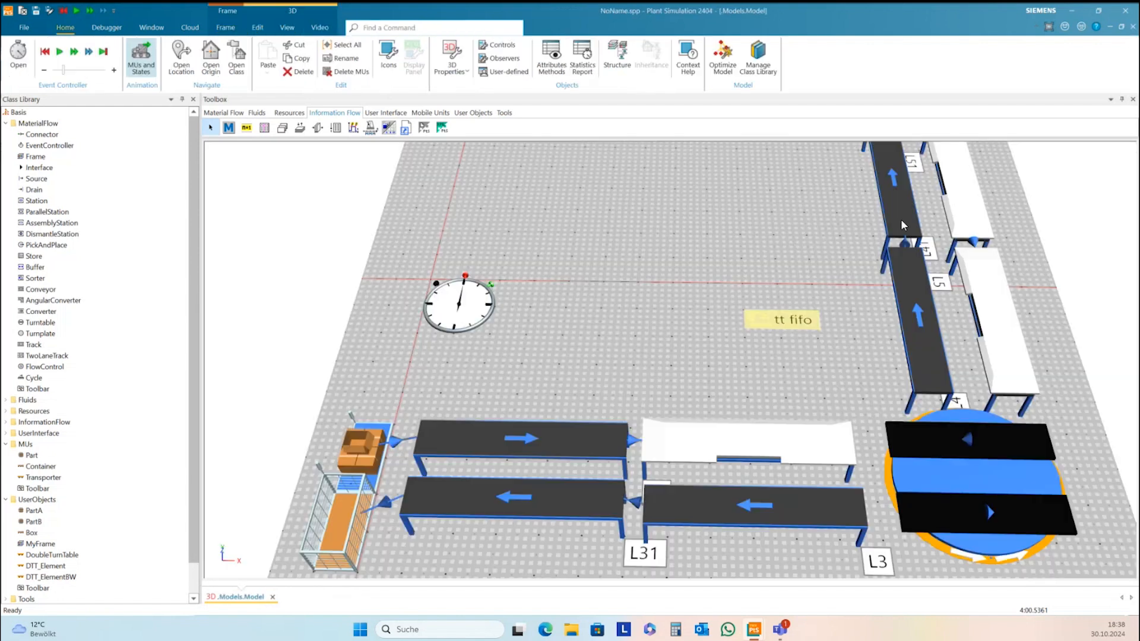
pyautogui.click(1132, 26)
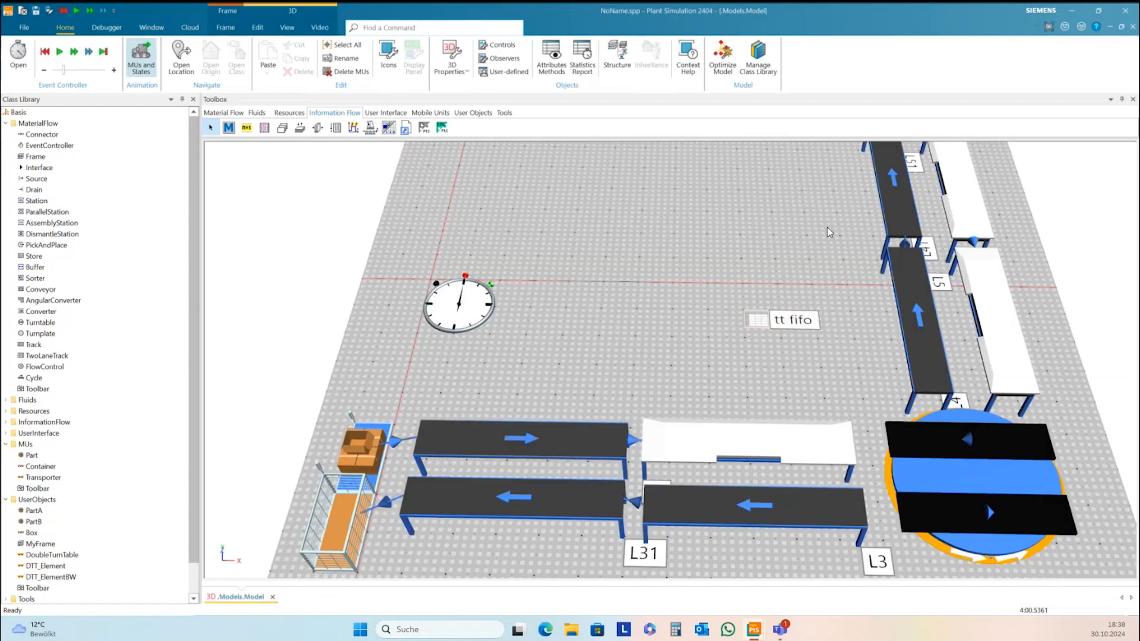
# Step: Insert a Method above the tt_fifo table and rename it init
pyautogui.click(228, 127)
pyautogui.click(735, 259)
pyautogui.rightClick(742, 267)
pyautogui.click(785, 327)
pyautogui.write('init')
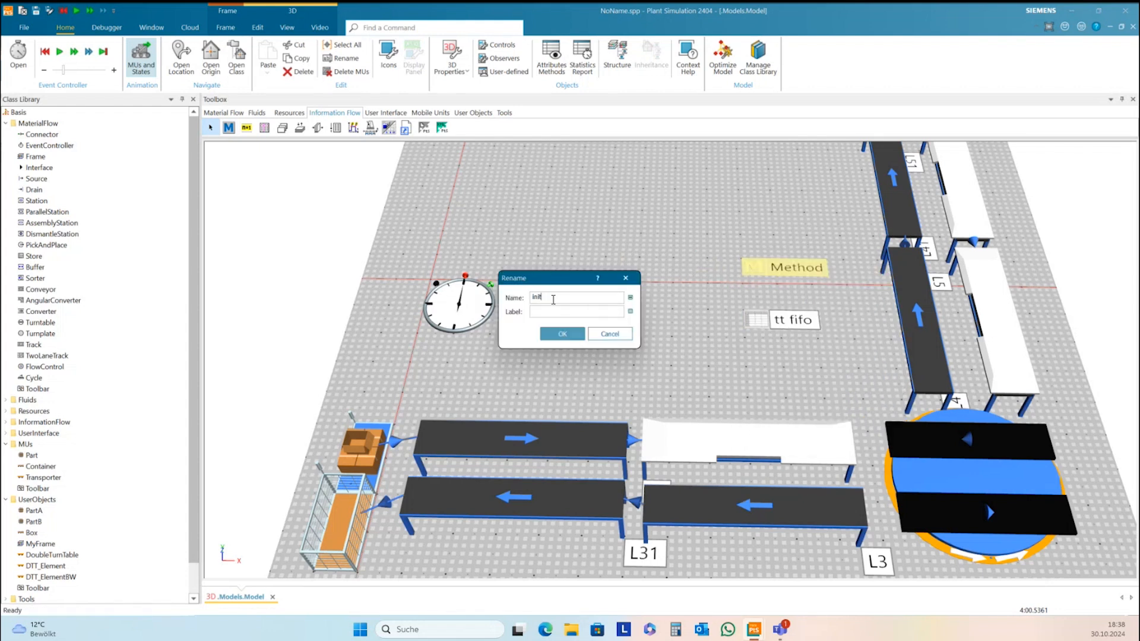
pyautogui.click(562, 335)
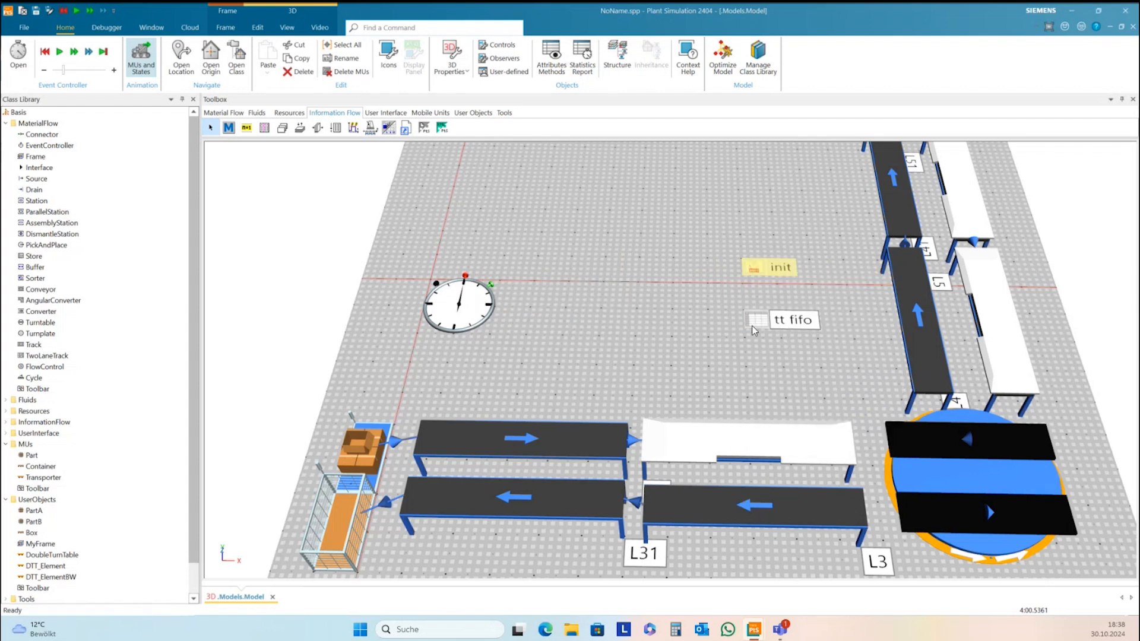
# Step: Write tt_fifo.delete in the init method, apply the change and close the method
pyautogui.doubleClick(753, 270)
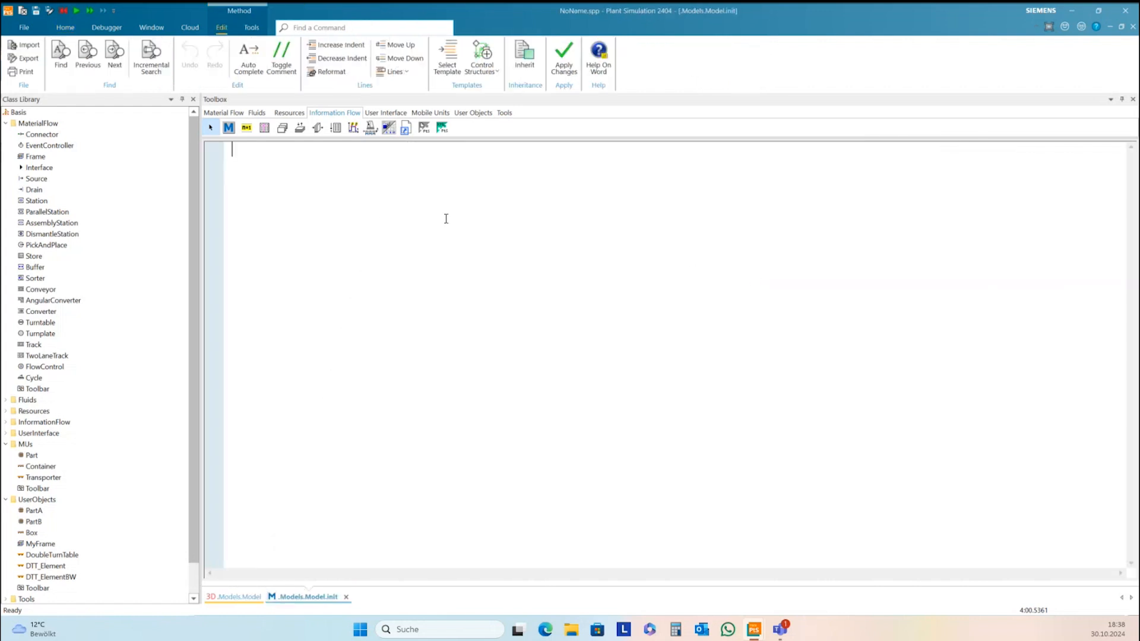
pyautogui.write('tt_fifo')
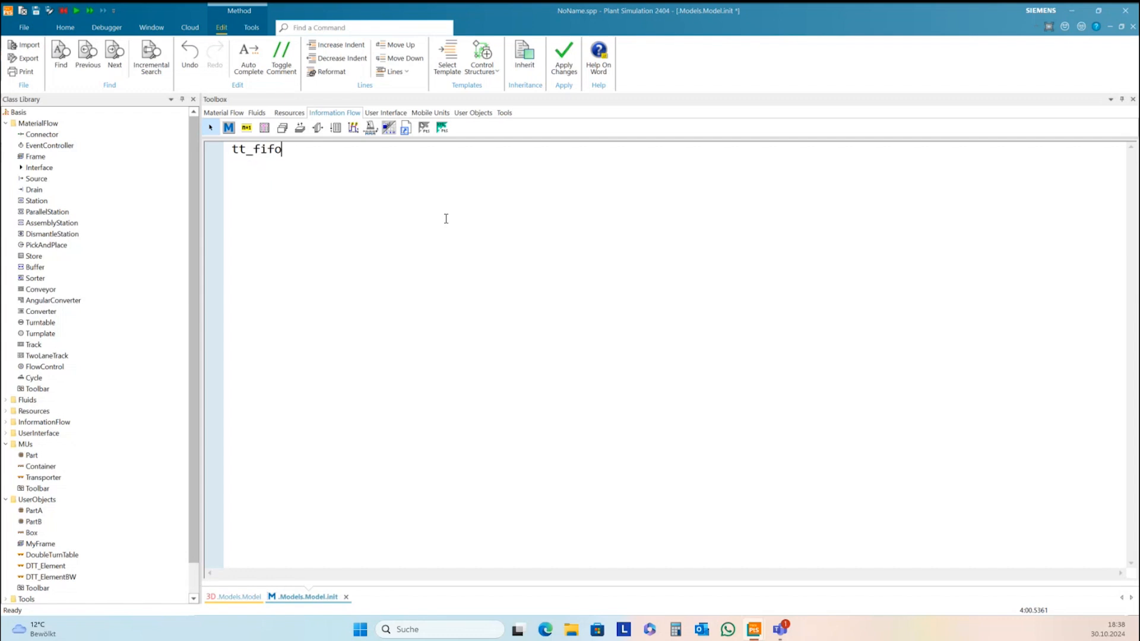
pyautogui.write('.delete')
pyautogui.click(564, 57)
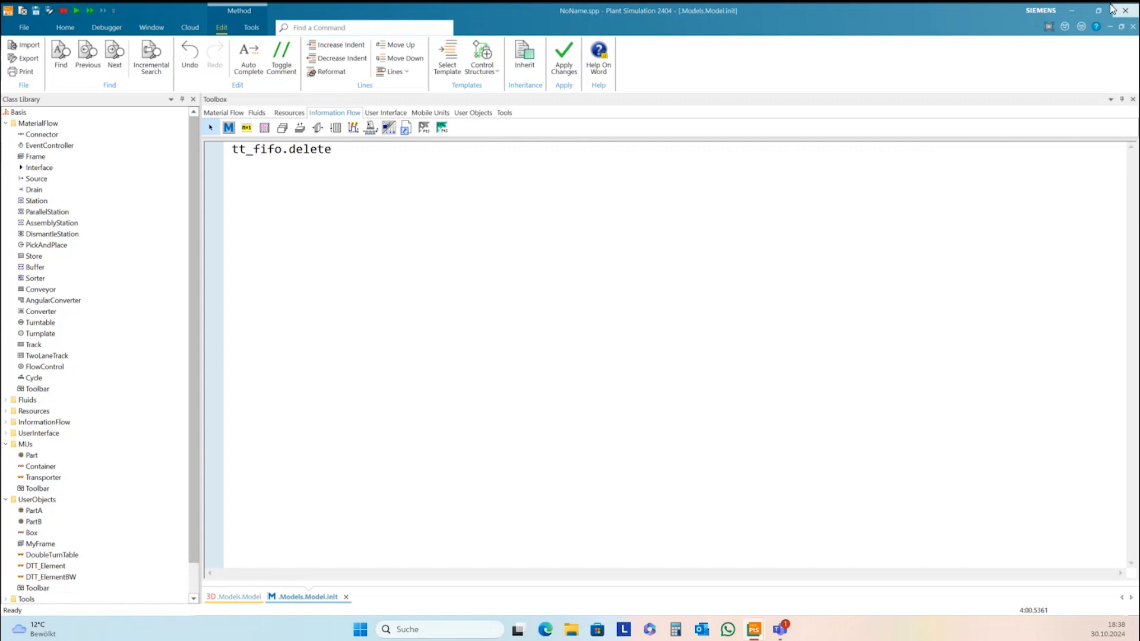
pyautogui.click(1133, 27)
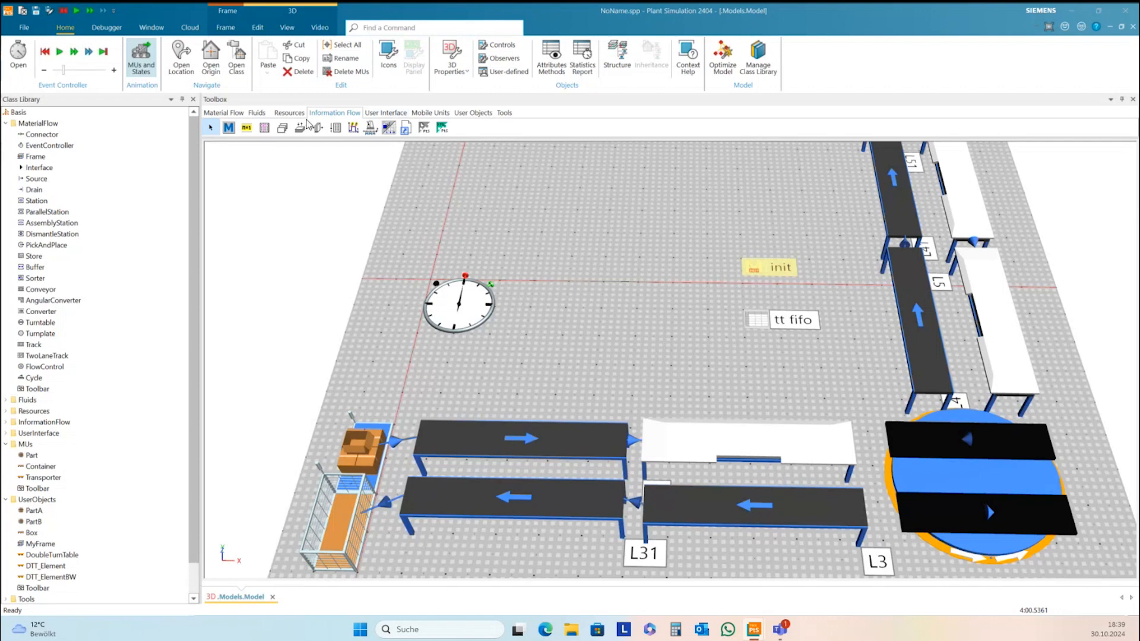
# Step: Insert another Method beside init and rename it regJob
pyautogui.click(229, 128)
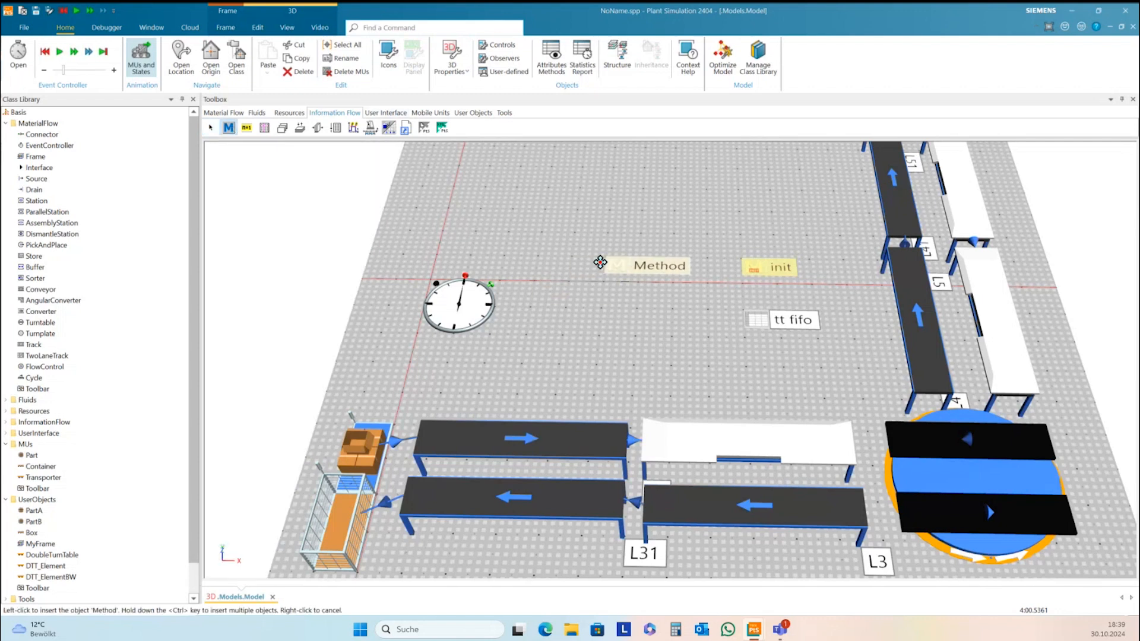
pyautogui.click(601, 263)
pyautogui.rightClick(641, 267)
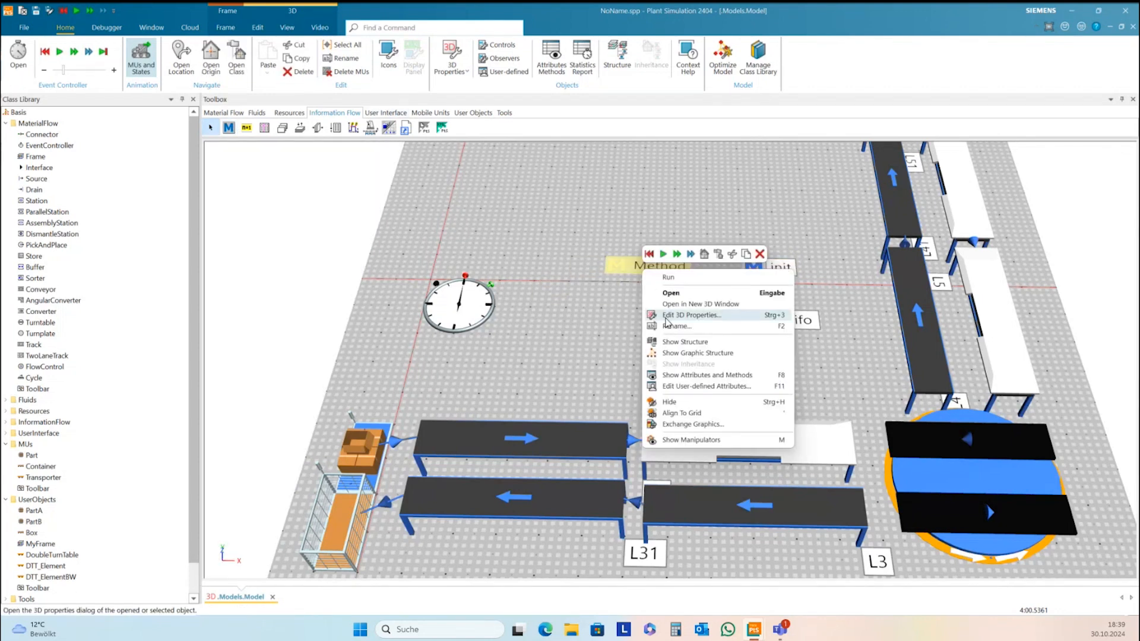
pyautogui.click(660, 302)
pyautogui.write('re')
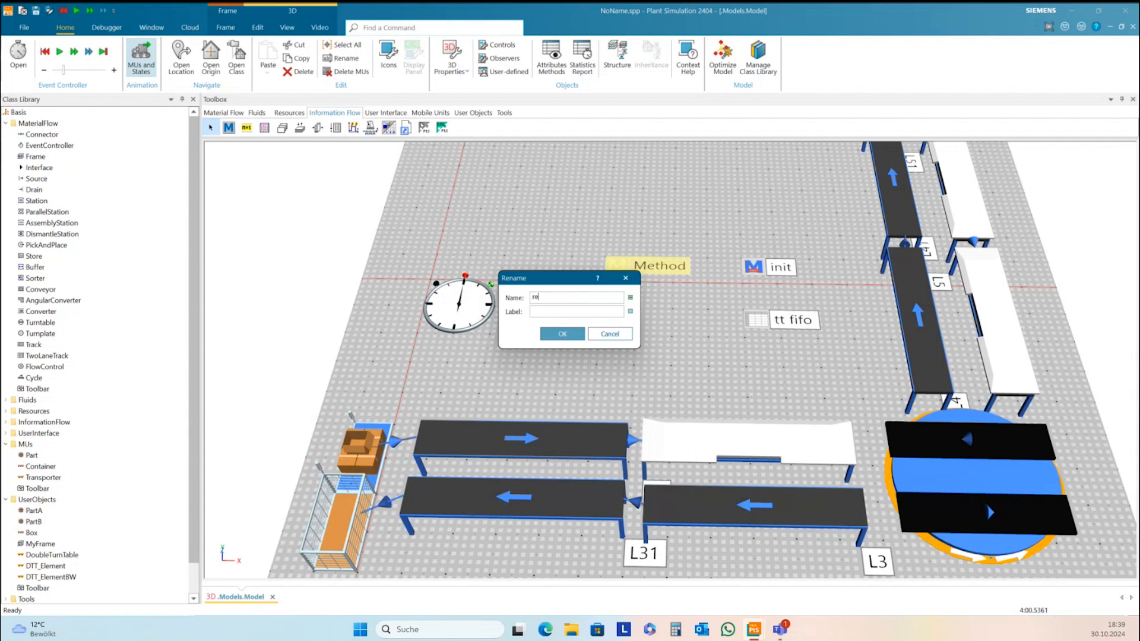
pyautogui.write('gJo')
pyautogui.click(562, 334)
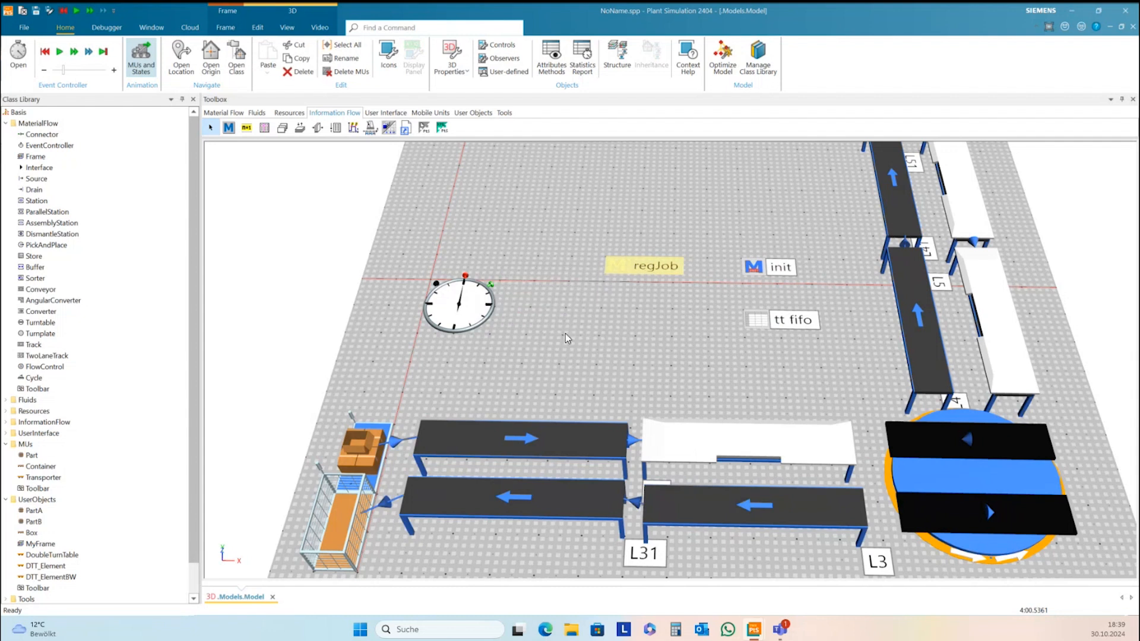
pyautogui.click(568, 324)
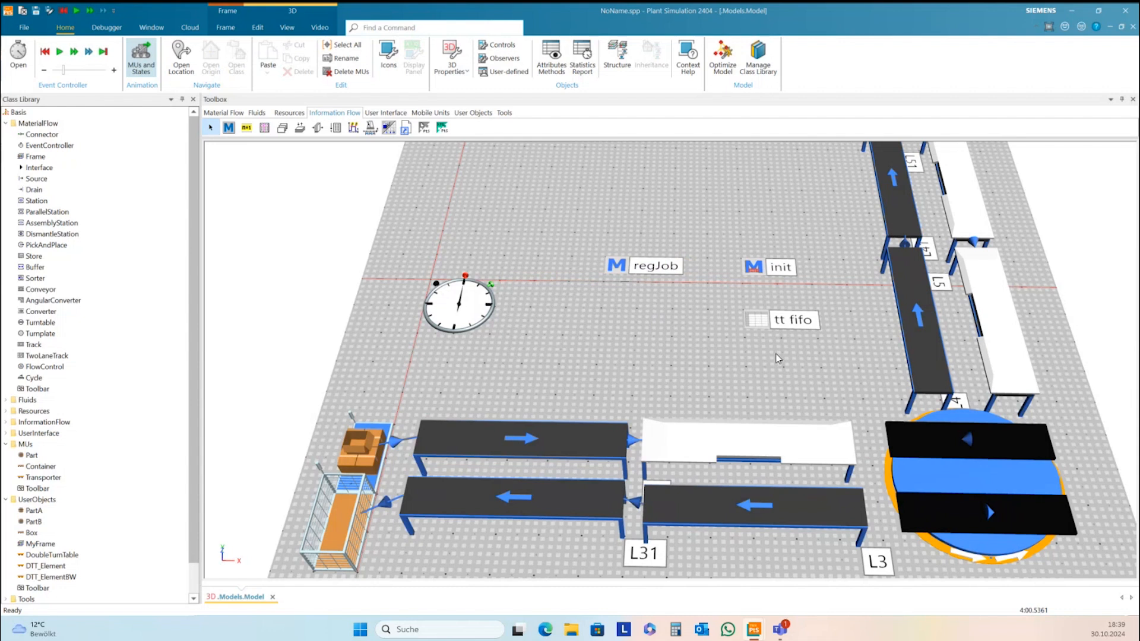
# Step: Reset the simulation and assign the regJob method as exit control of the feeding conveyors L5 and L2
pyautogui.click(45, 53)
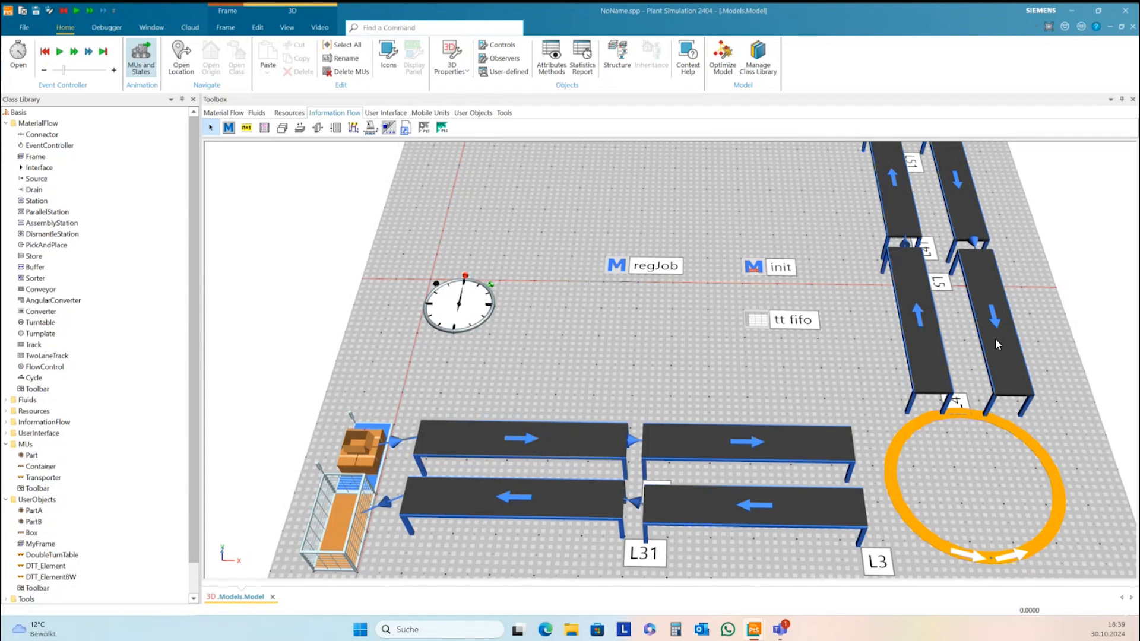
pyautogui.click(998, 340)
pyautogui.click(831, 305)
pyautogui.moveTo(631, 271); pyautogui.dragTo(661, 284)
pyautogui.click(1004, 365)
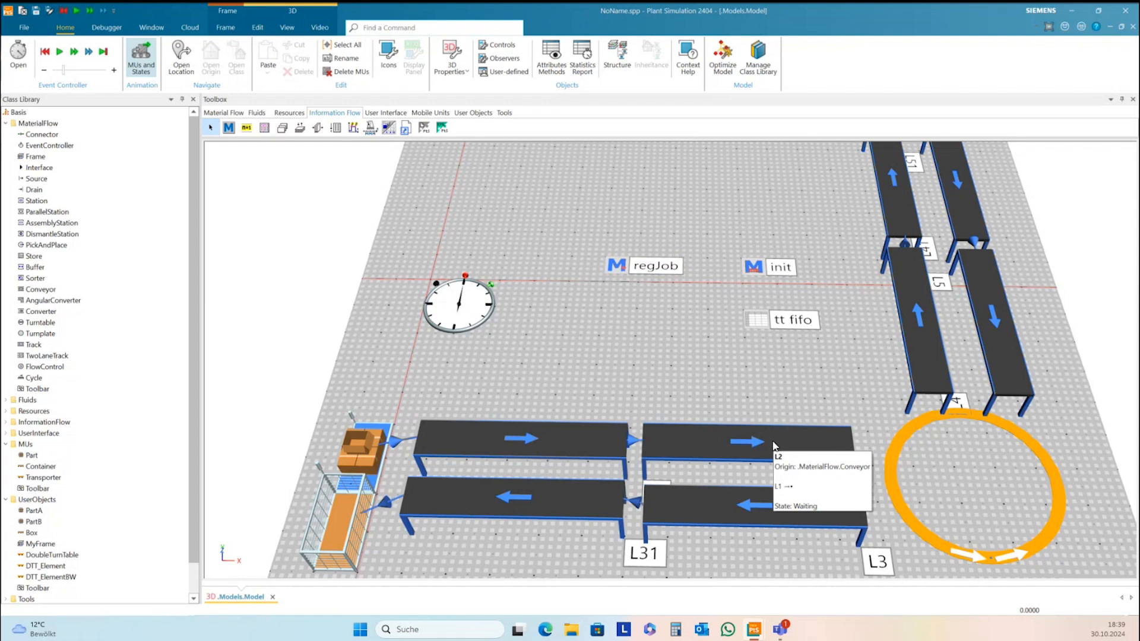
pyautogui.moveTo(652, 266); pyautogui.dragTo(827, 449)
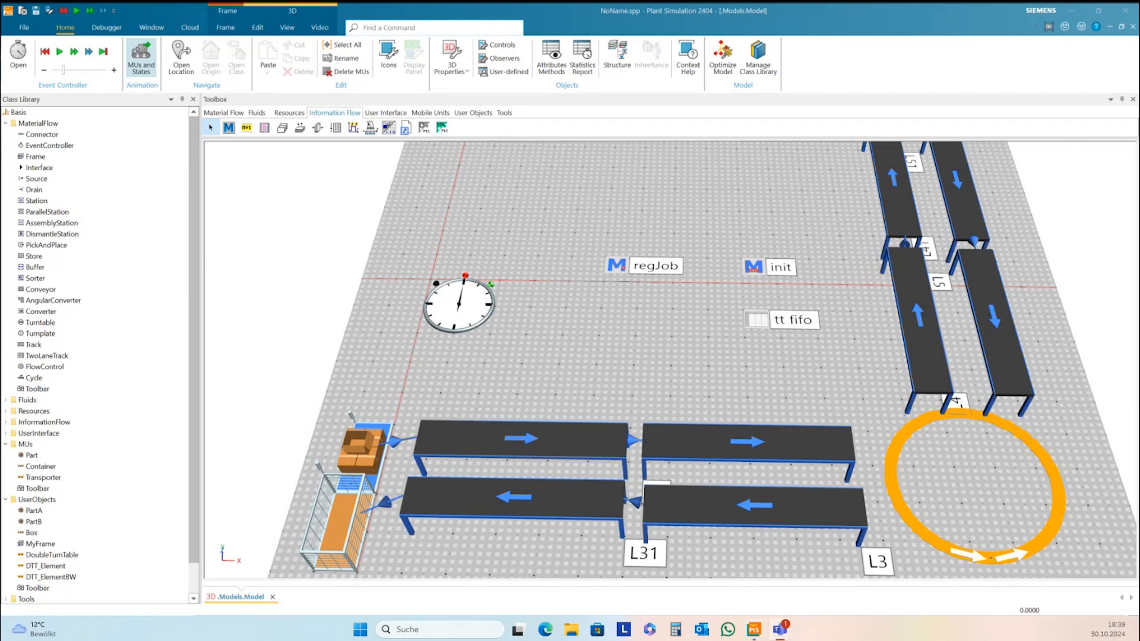
# Step: Replace the template code in regJob with tt_fifo[1,tt_fifo.yDim+1]:=?, apply the change and close the method
pyautogui.doubleClick(631, 266)
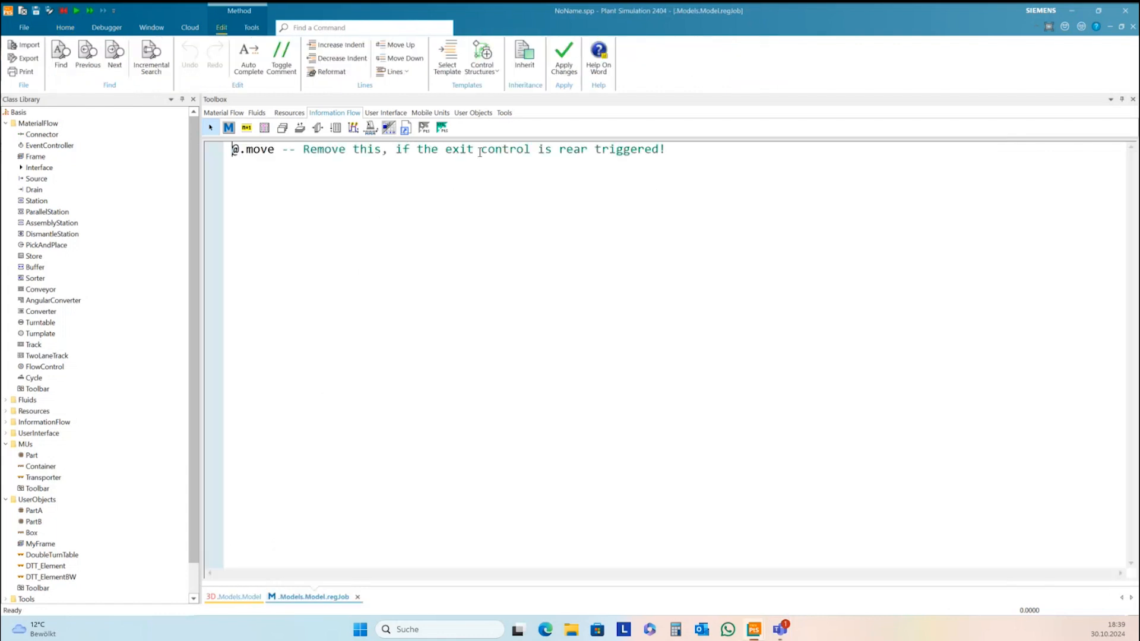
pyautogui.moveTo(232, 150); pyautogui.dragTo(674, 156)
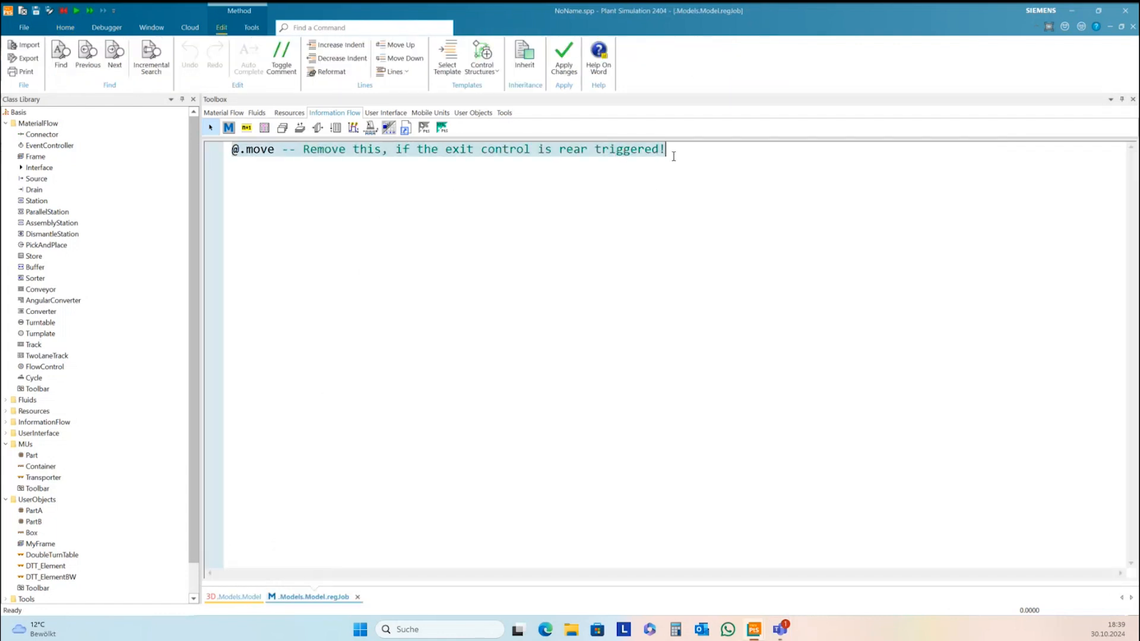
pyautogui.press('Delete')
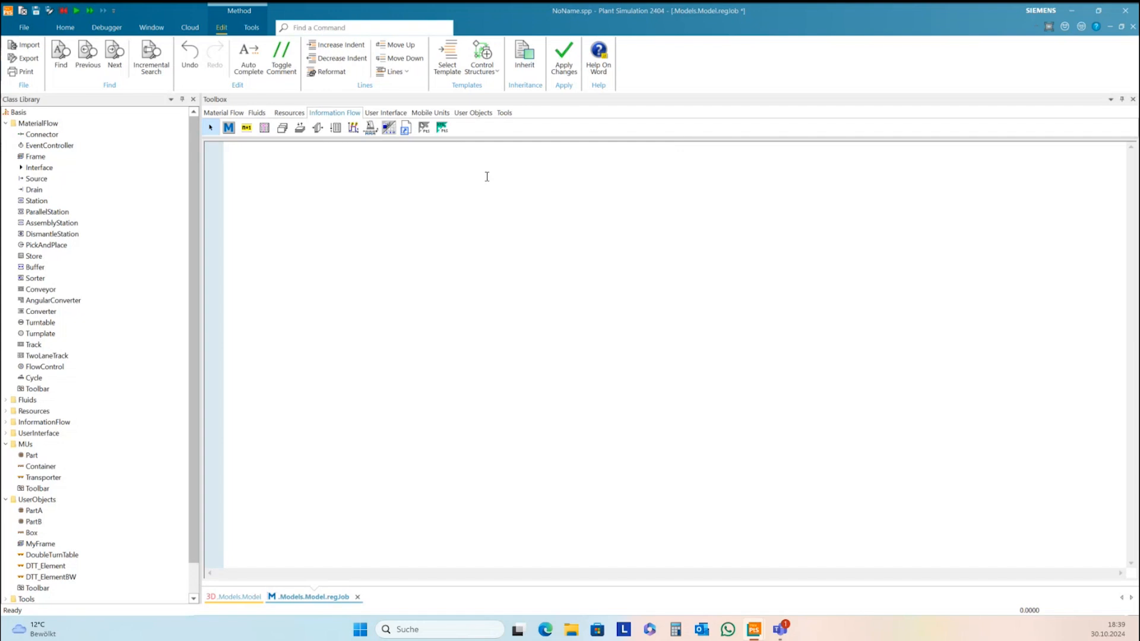
pyautogui.write('fifo')
pyautogui.press('BackSpace')
pyautogui.press('BackSpace')
pyautogui.press('BackSpace')
pyautogui.write('tt_fifo[1,tt_fifo')
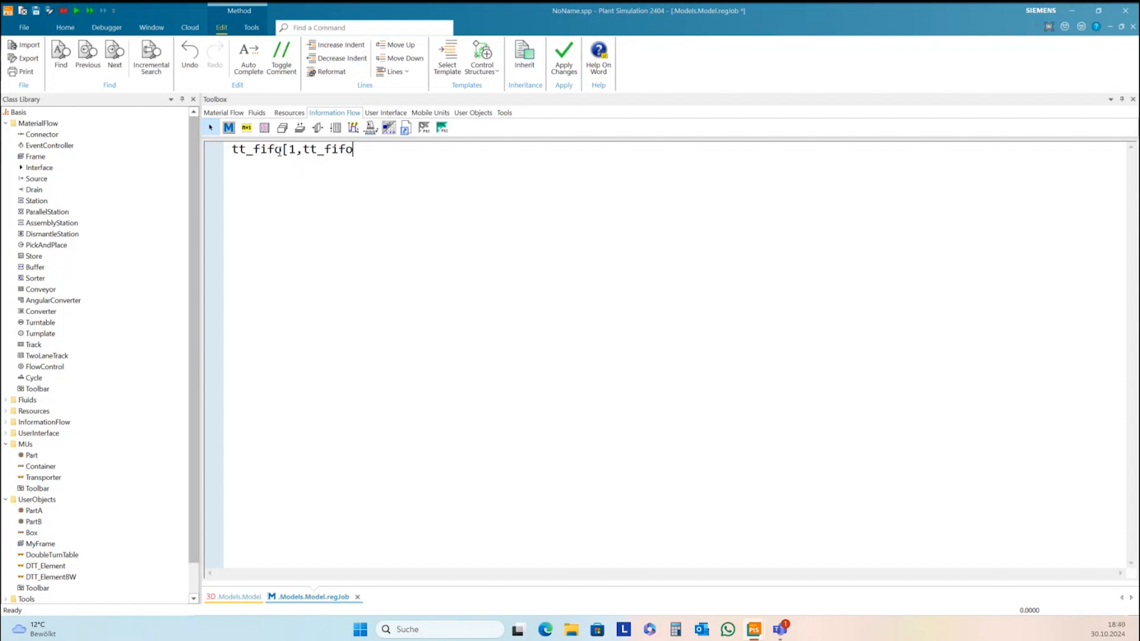
pyautogui.write('.yDim+1]:=?')
pyautogui.click(446, 159)
pyautogui.click(553, 75)
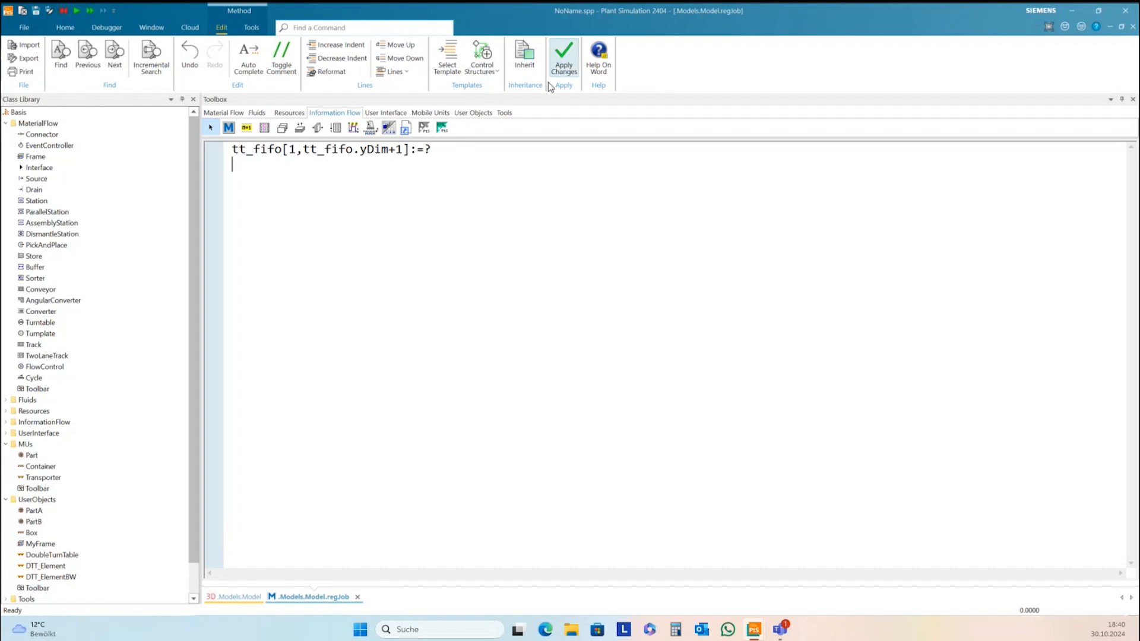
pyautogui.click(1132, 28)
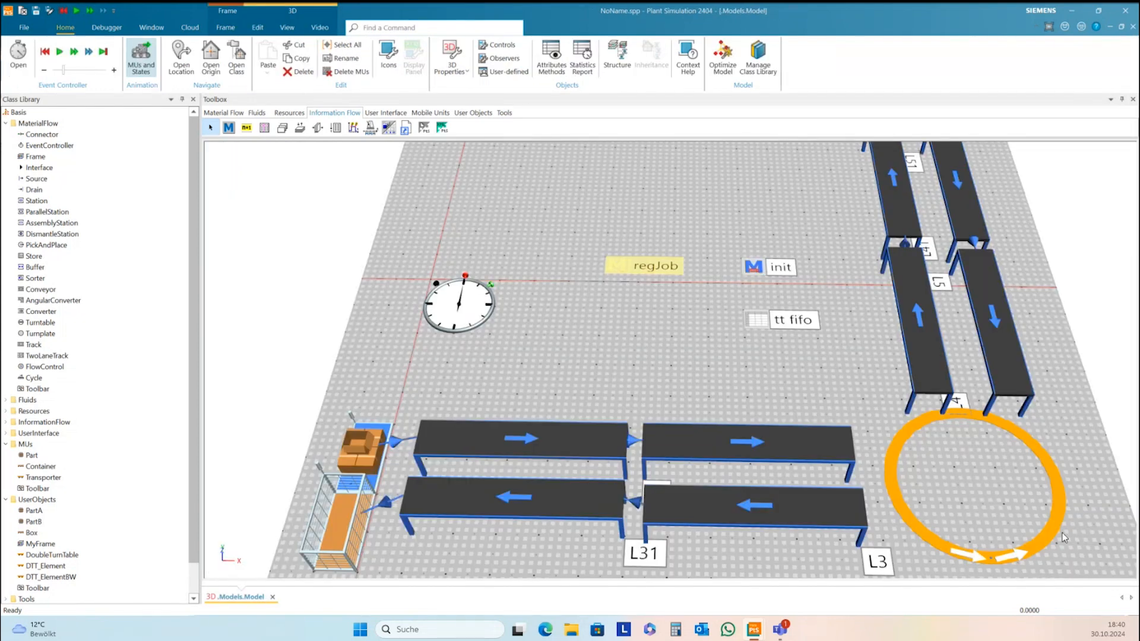
# Step: Insert a Method below regJob and rename it doJob
pyautogui.moveTo(1073, 472); pyautogui.dragTo(1018, 391)
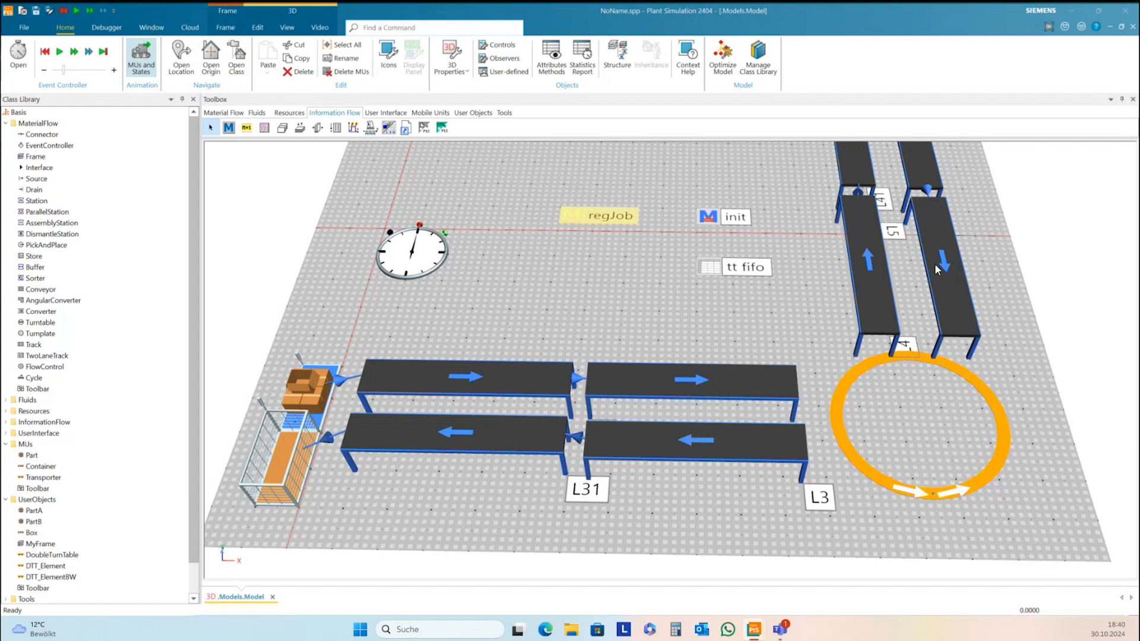
pyautogui.click(228, 127)
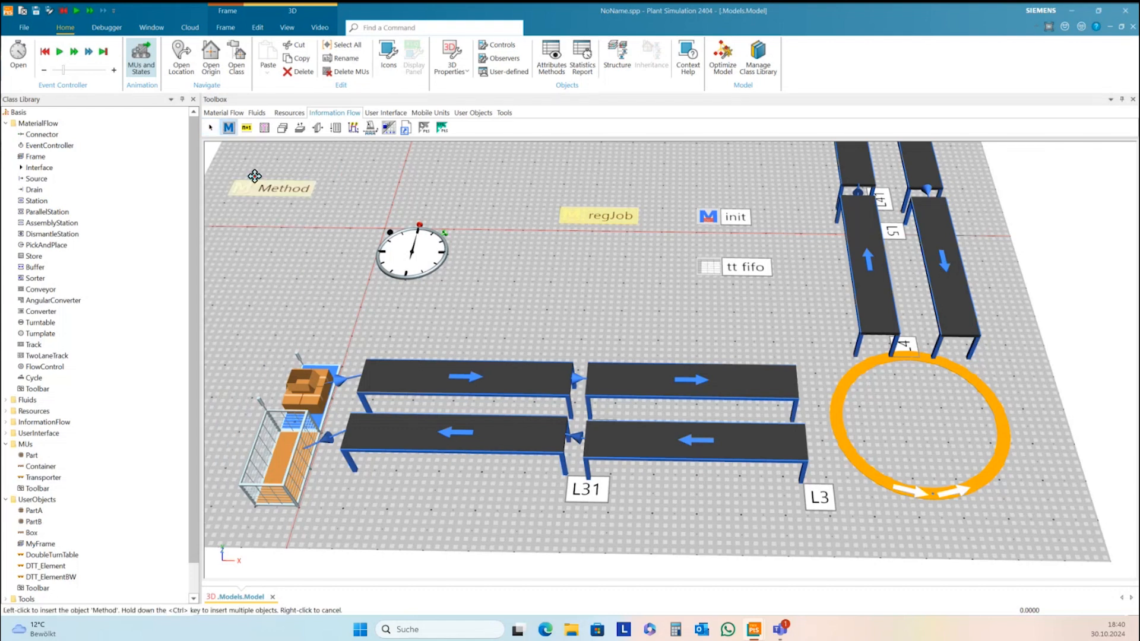
pyautogui.click(569, 266)
pyautogui.rightClick(588, 266)
pyautogui.click(683, 319)
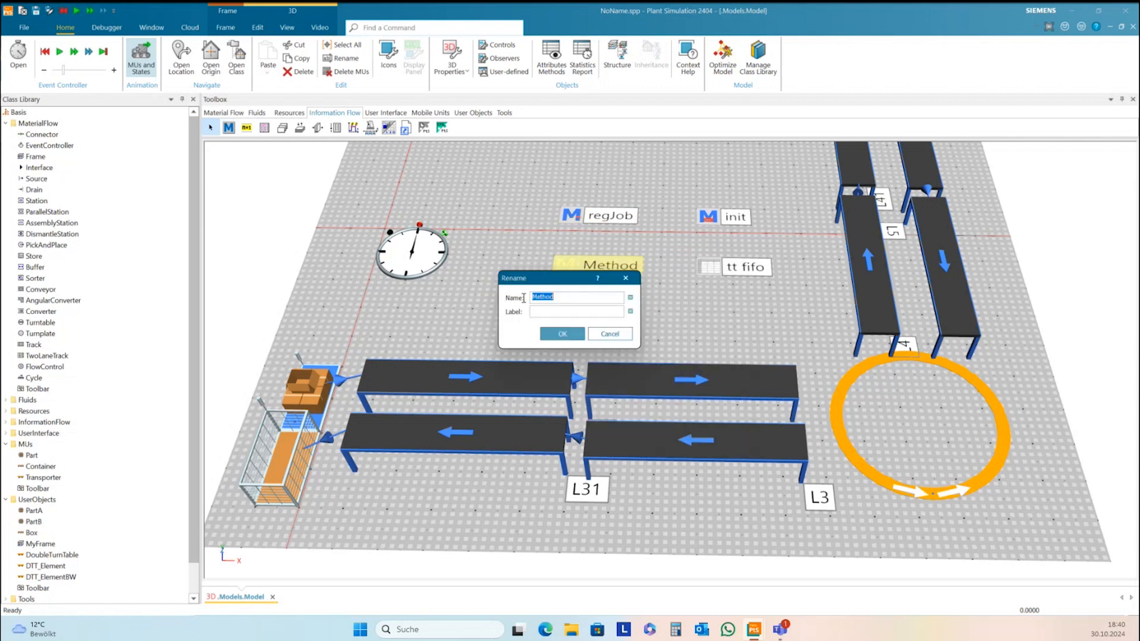
pyautogui.write('d')
pyautogui.click(540, 299)
pyautogui.write('o')
pyautogui.click(567, 335)
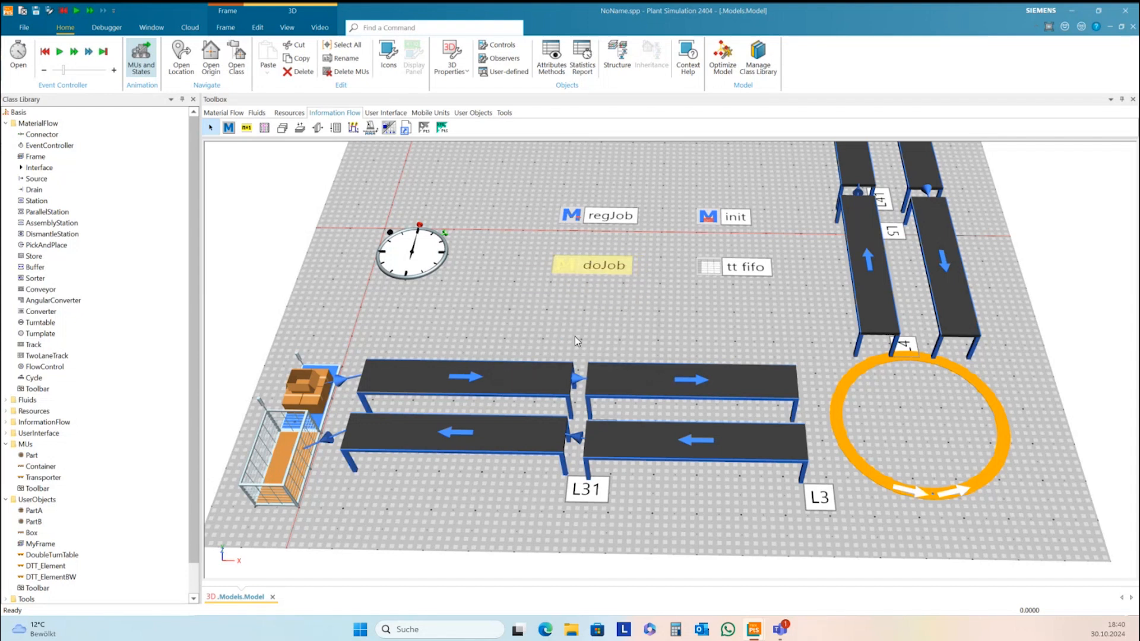
# Step: Add the line &doJob.executeNewCallChain below tt_fifo.delete in init, apply the change and close the method
pyautogui.doubleClick(715, 218)
pyautogui.press('Return')
pyautogui.write('&doJ')
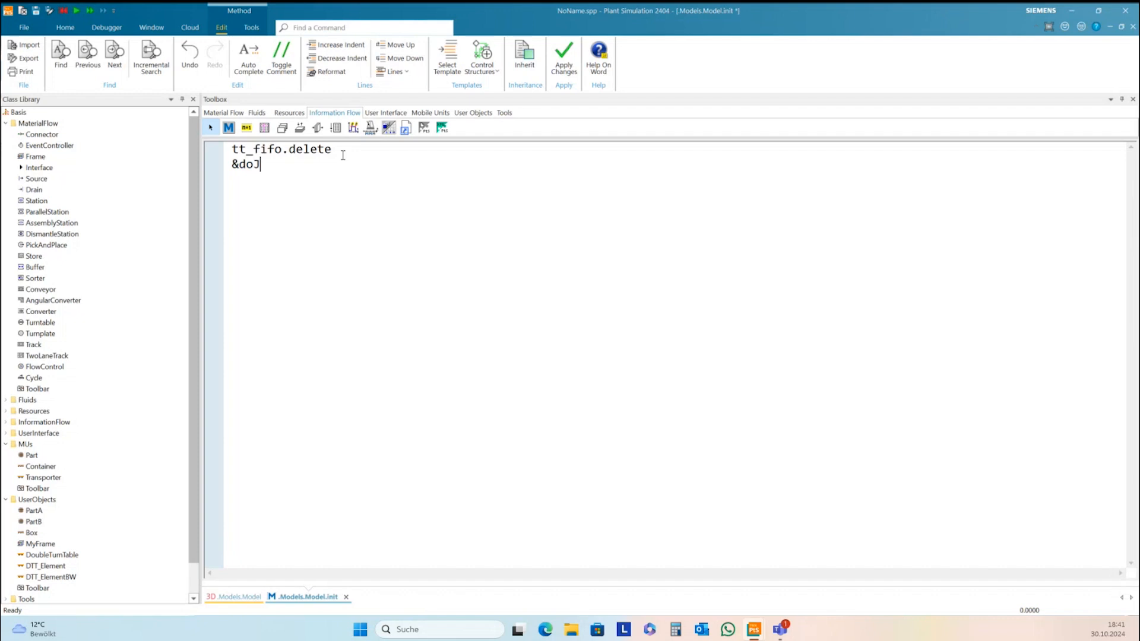
pyautogui.write('ob.execute')
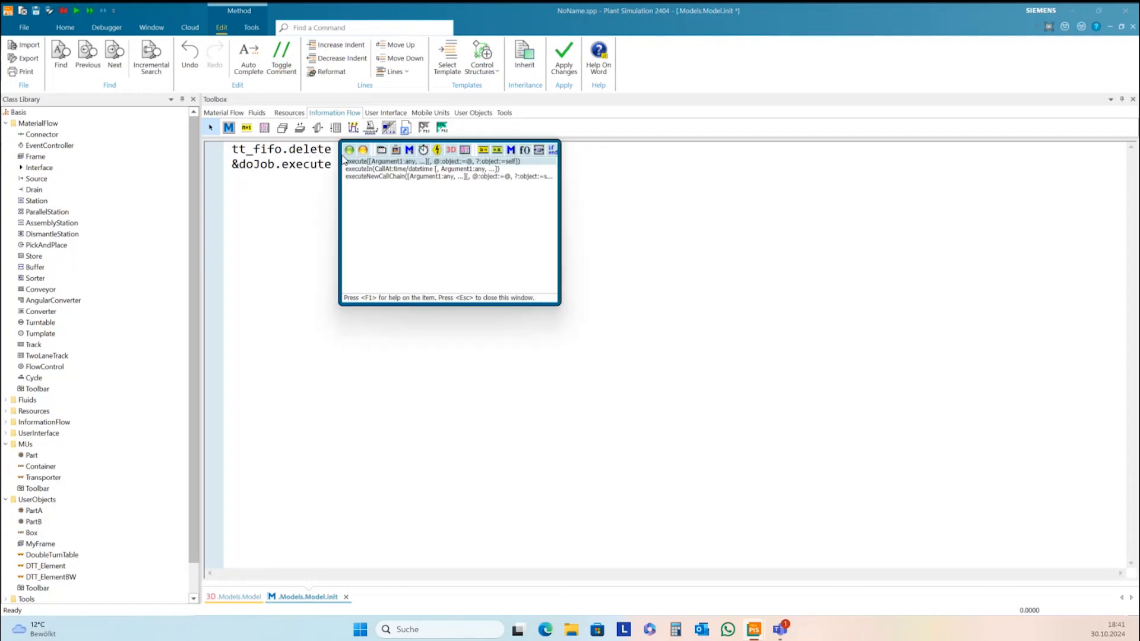
pyautogui.doubleClick(366, 178)
pyautogui.press('BackSpace')
pyautogui.click(560, 58)
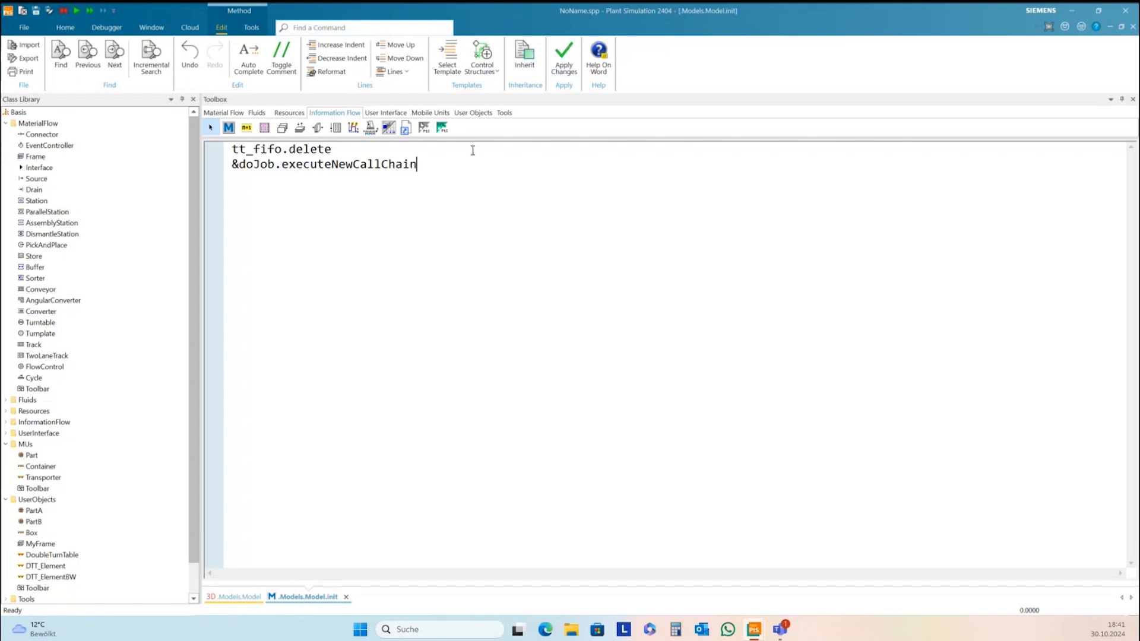
pyautogui.click(1132, 26)
pyautogui.click(622, 322)
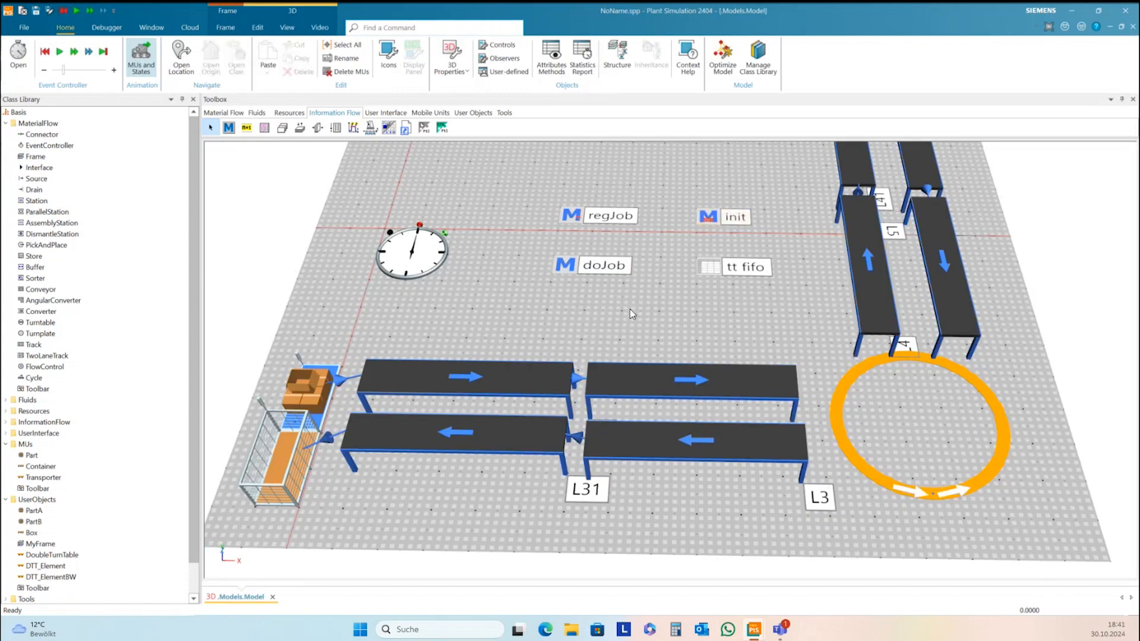
# Step: Write the comment //wait for job and the line waituntil tt_fifo.yDim>0 in the doJob method
pyautogui.doubleClick(594, 270)
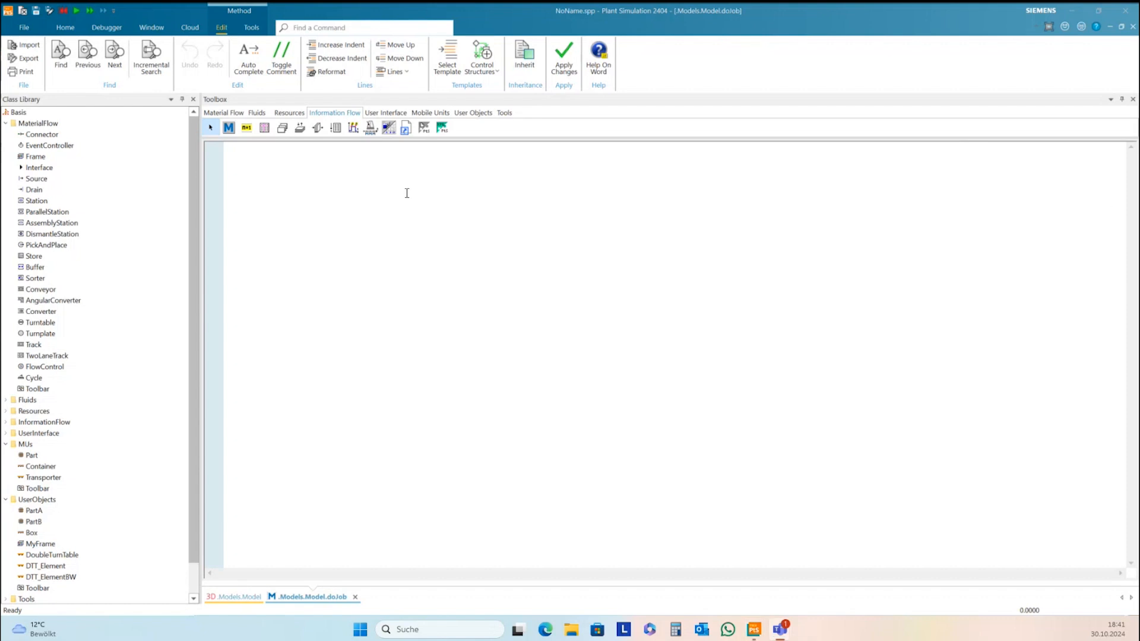
pyautogui.click(272, 151)
pyautogui.write('/')
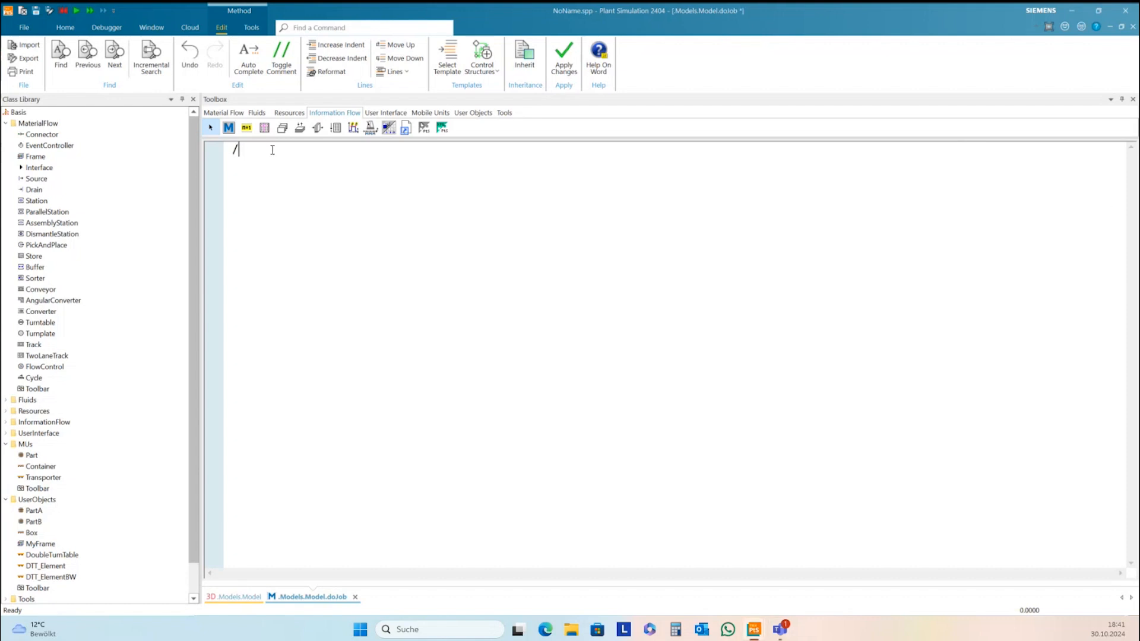
pyautogui.write('/wait for job')
pyautogui.press('Return')
pyautogui.write('waitunti')
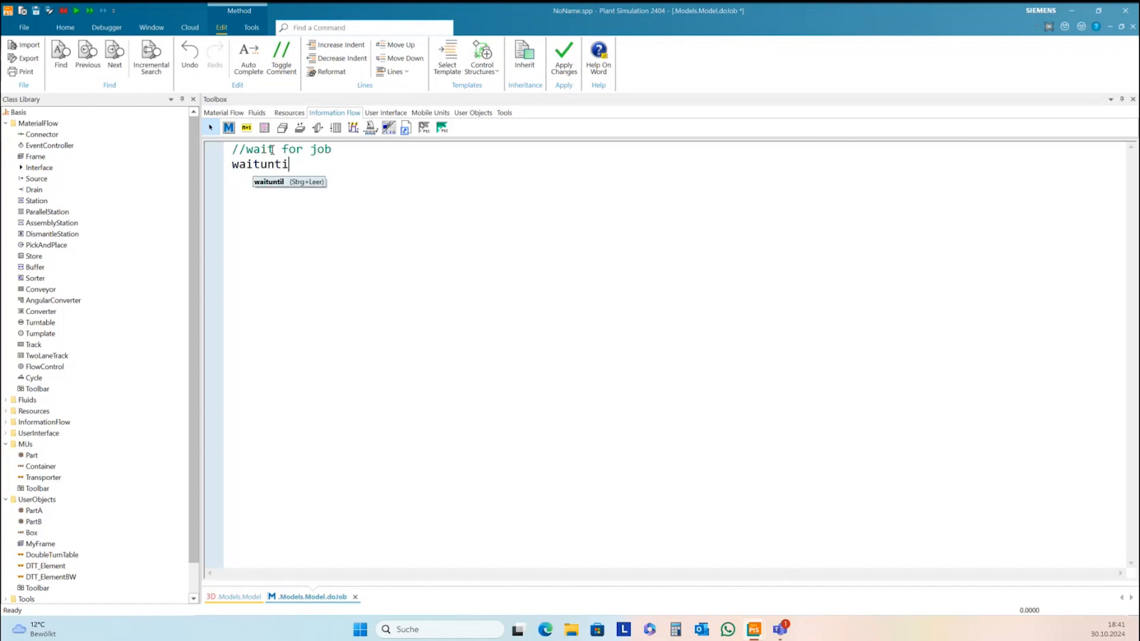
pyautogui.write('l tt_fi')
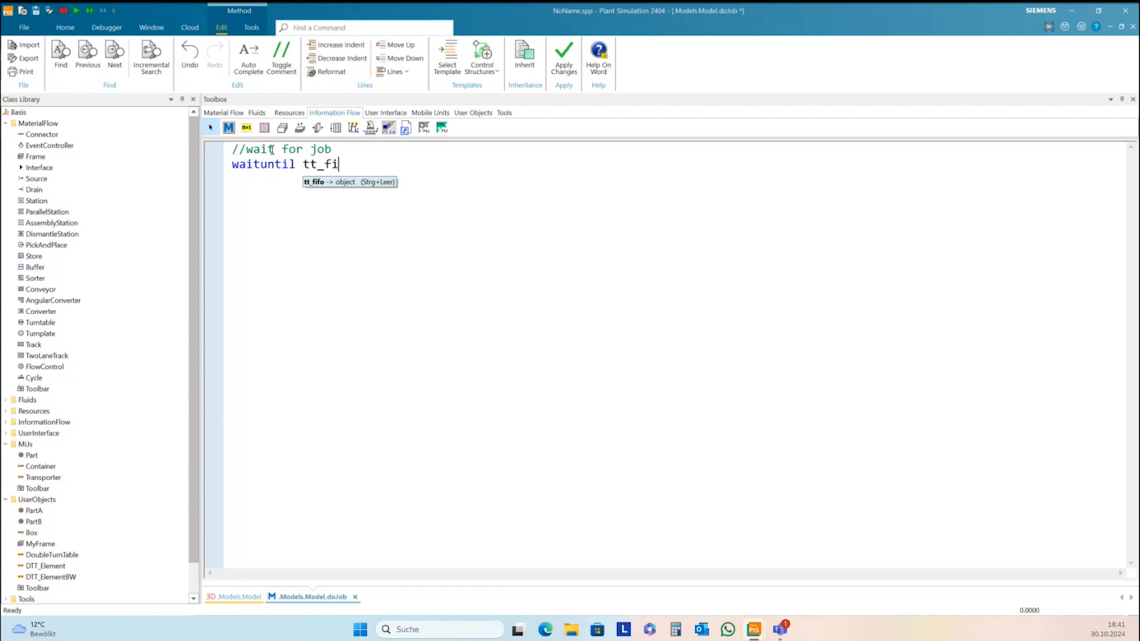
pyautogui.hotkey('ctrl', 'space')
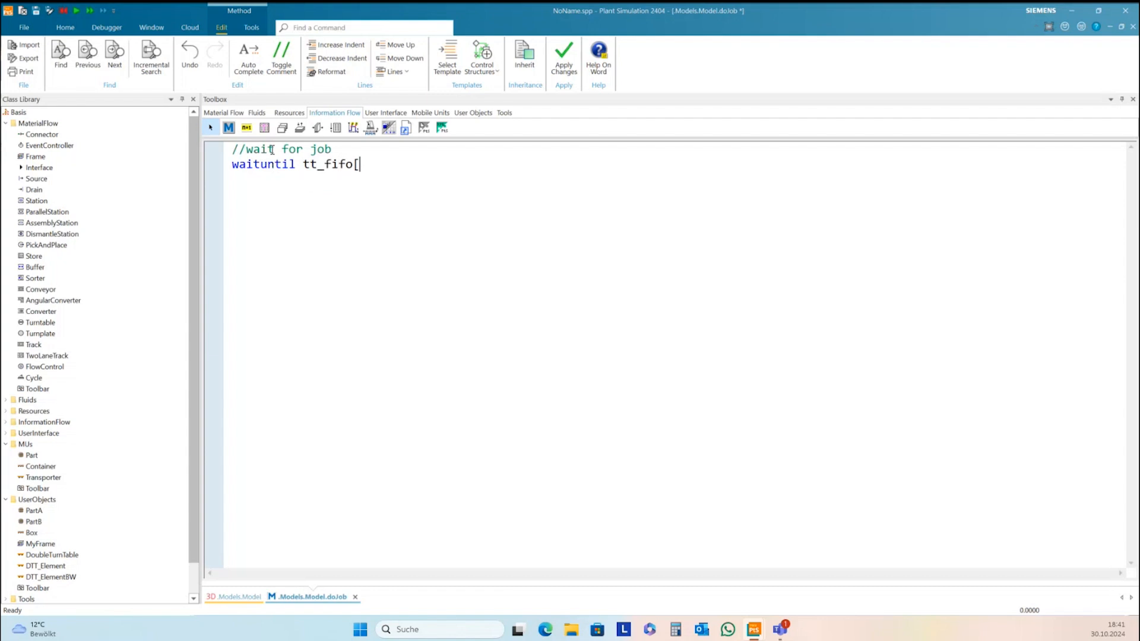
pyautogui.write('.yDim>0')
# Step: Add the line var station:object:=tt_fifo[1,1] below the waituntil line in doJob
pyautogui.press('Return')
pyautogui.write('var station')
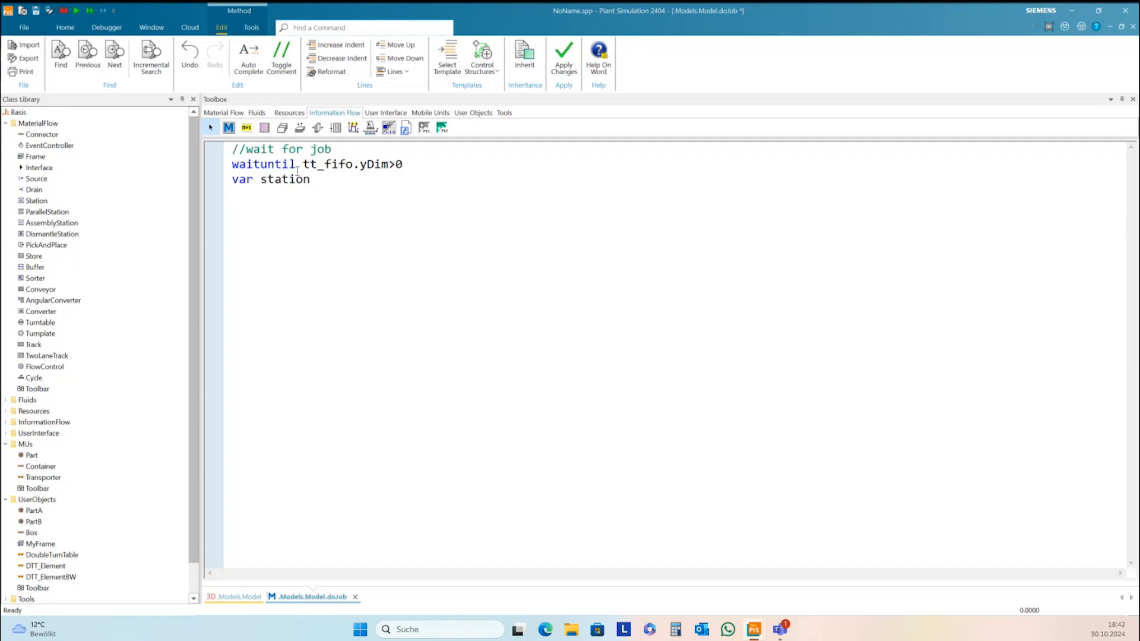
pyautogui.write(':object:=tt_fif')
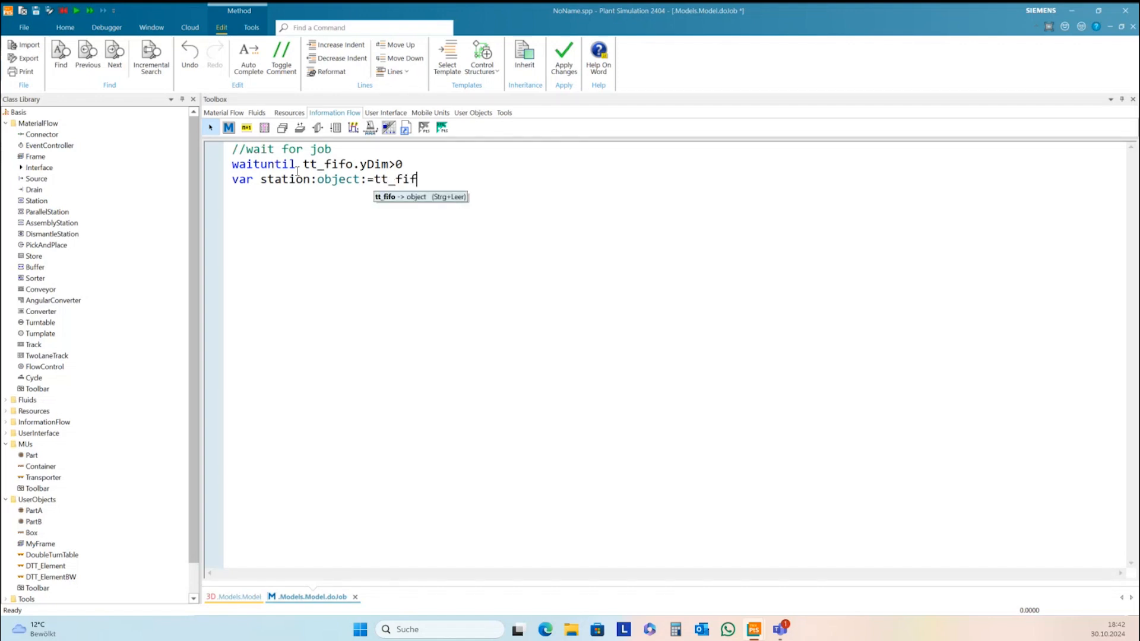
pyautogui.write('o')
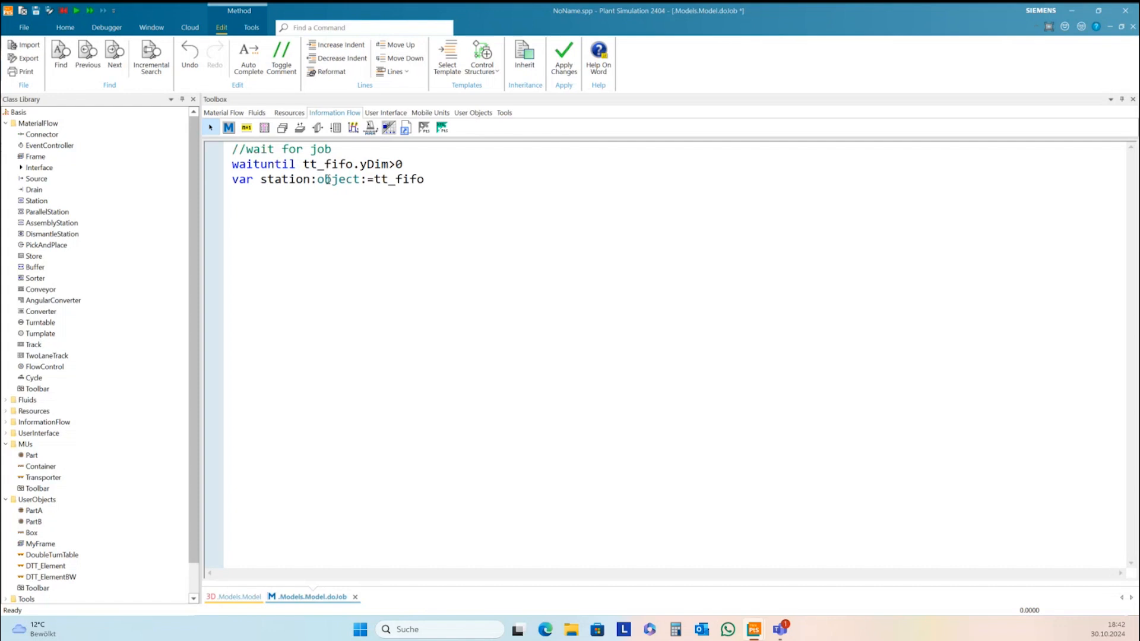
pyautogui.write('[1,1]')
pyautogui.press('Return')
# Step: Add the line tt_fifo.cutRow(1) below the station declaration, followed by a blank line
pyautogui.moveTo(375, 179); pyautogui.dragTo(423, 182)
pyautogui.hotkey('ctrl', 'c')
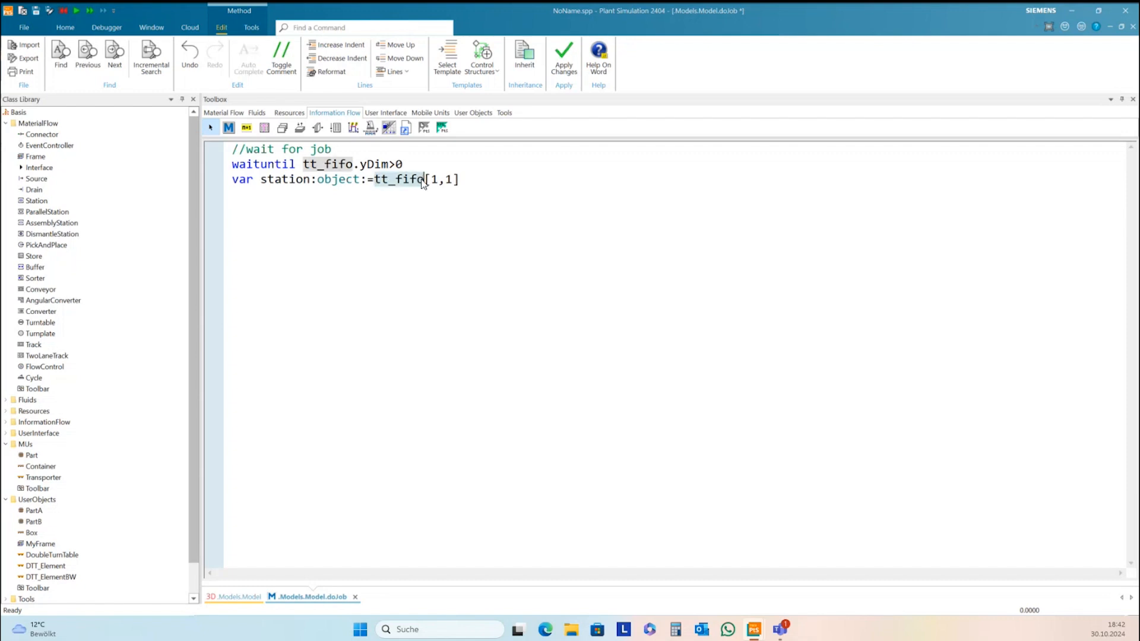
pyautogui.click(257, 195)
pyautogui.hotkey('ctrl', 'v')
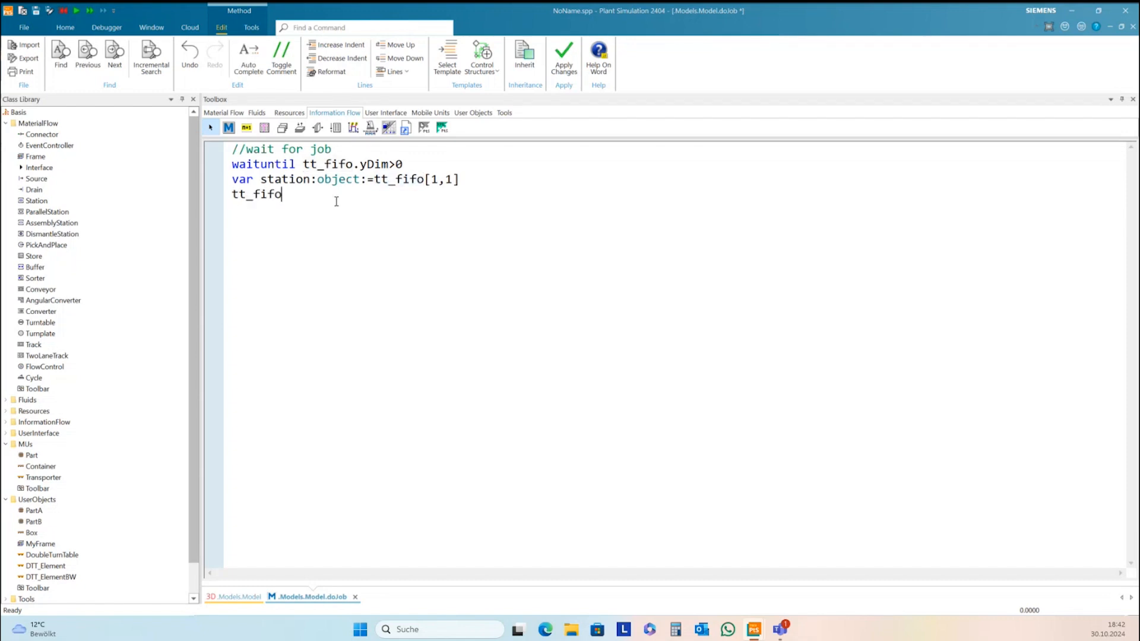
pyautogui.write('.cutRo')
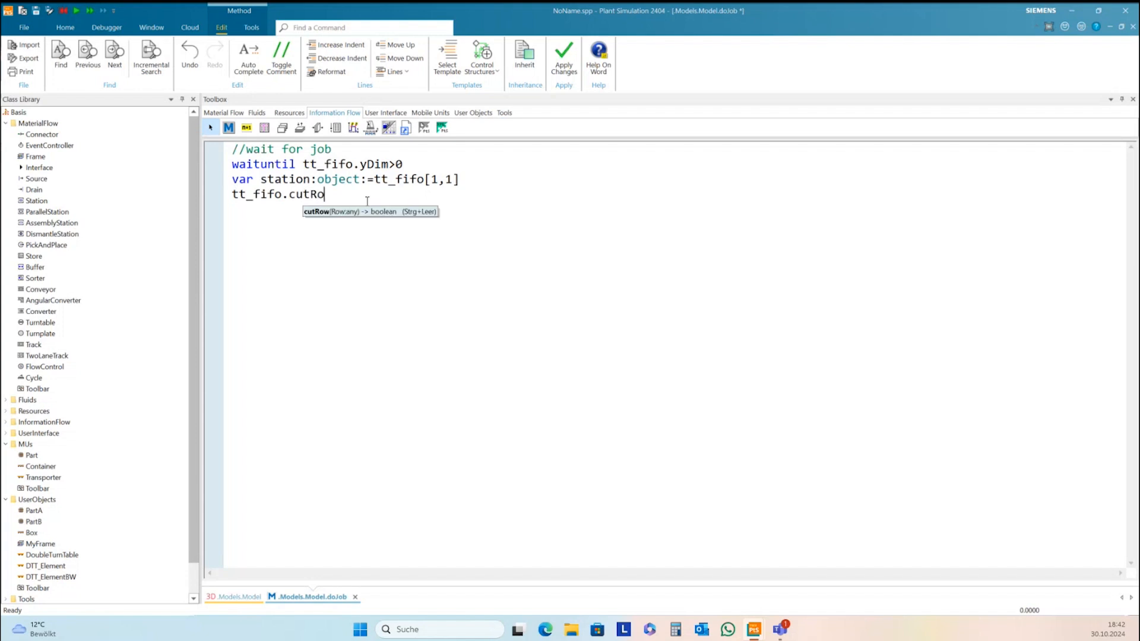
pyautogui.write('w(1)')
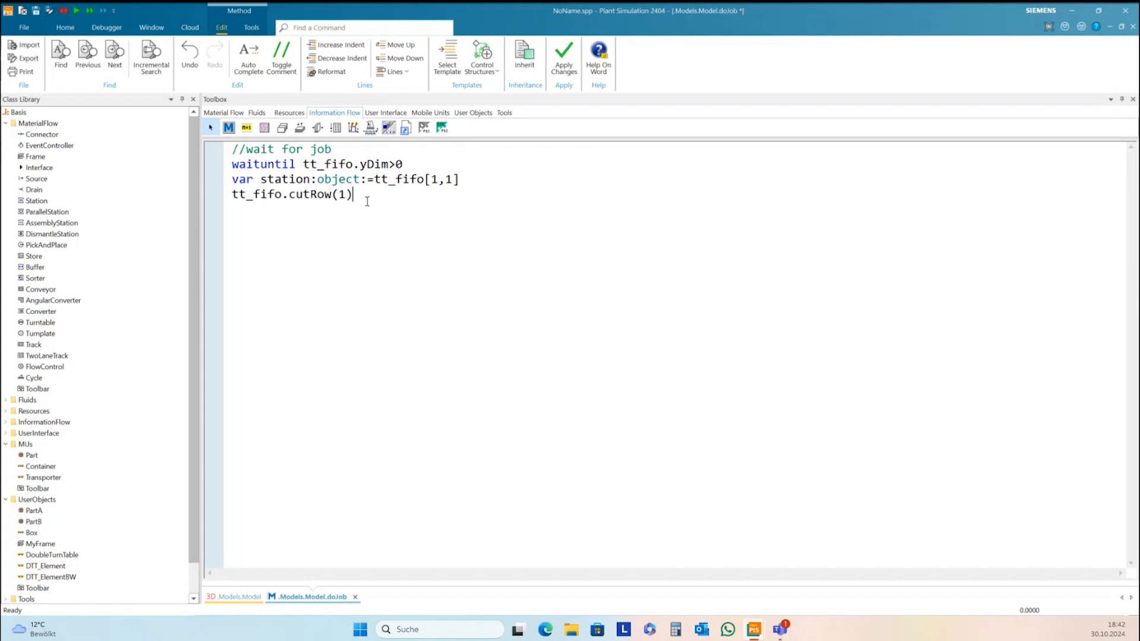
pyautogui.press('Return')
pyautogui.press('Return')
# Step: Add the lines var tt:=object and tt:=doubleTurnTableTrack.cont below the cutRow line
pyautogui.click(277, 210)
pyautogui.write('var tt')
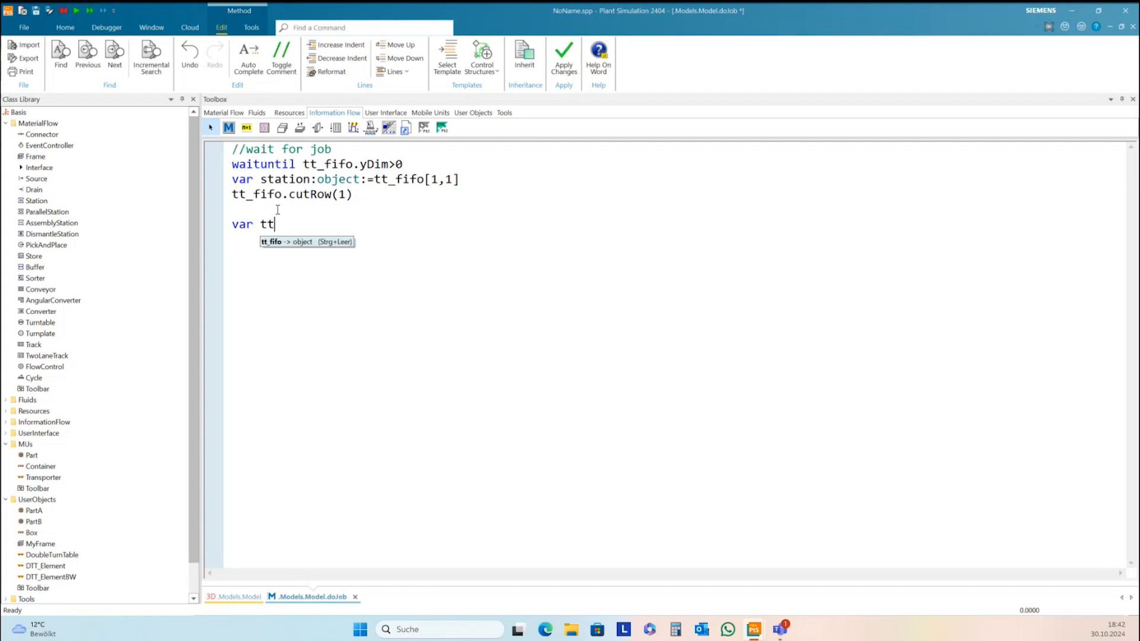
pyautogui.write(':=')
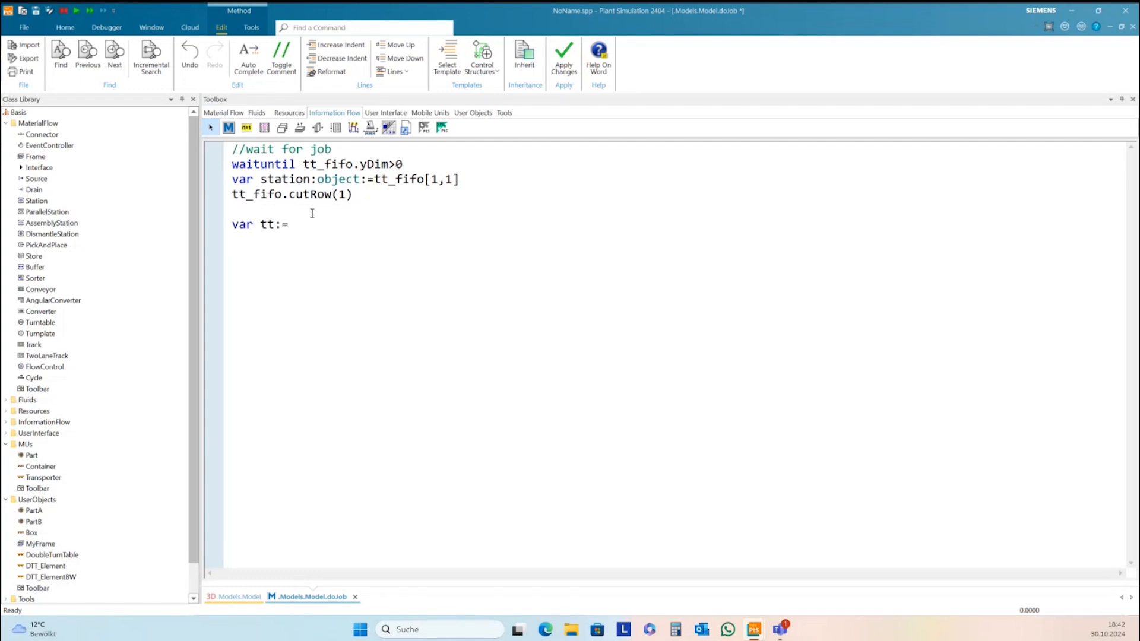
pyautogui.write('ob')
pyautogui.write('ject')
pyautogui.press('Return')
pyautogui.moveTo(311, 224); pyautogui.dragTo(315, 223)
pyautogui.write('e')
pyautogui.write('tt:=')
pyautogui.write('doubleTurnTableTrack.')
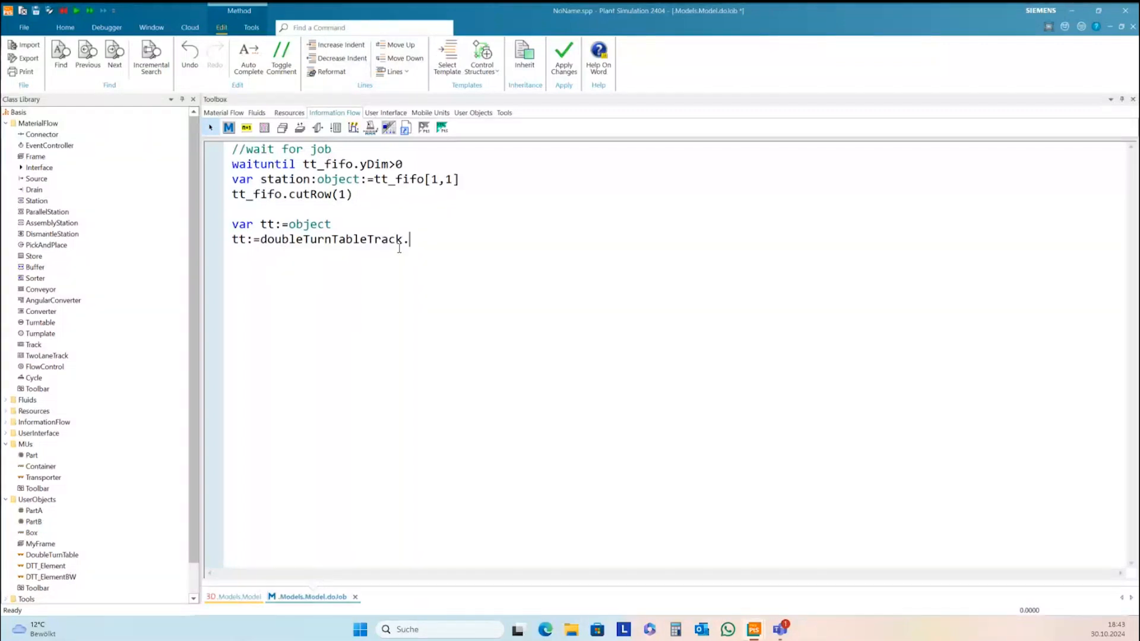
pyautogui.write('cont')
pyautogui.press('Return')
# Step: Check the conveyor names in the model and add an if station = L2 block closed with end in doJob
pyautogui.click(236, 596)
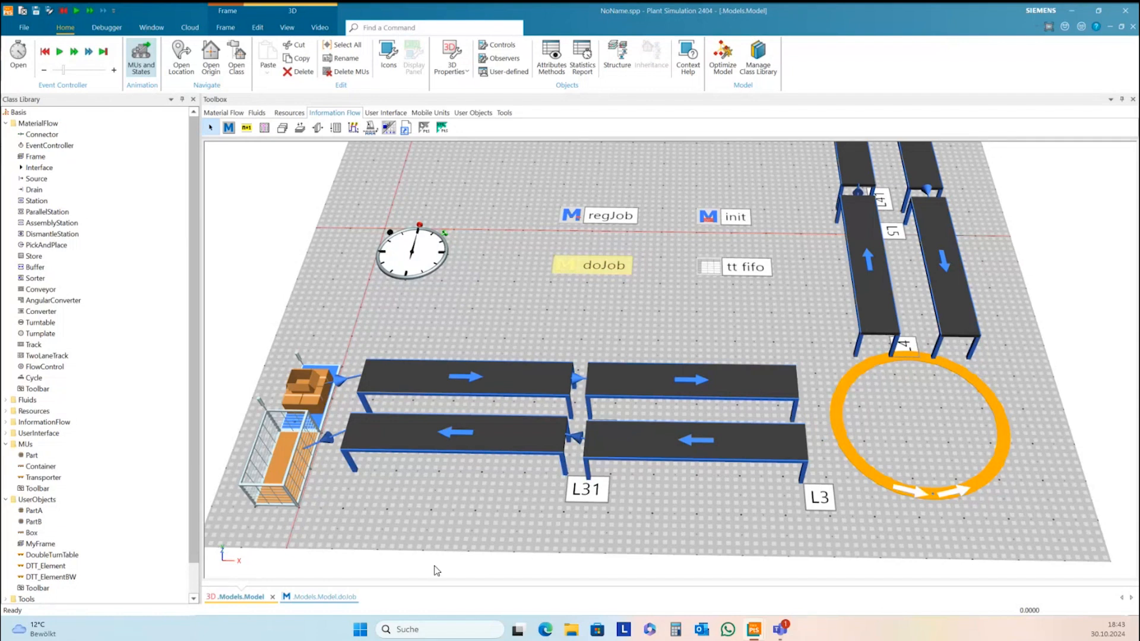
pyautogui.click(339, 597)
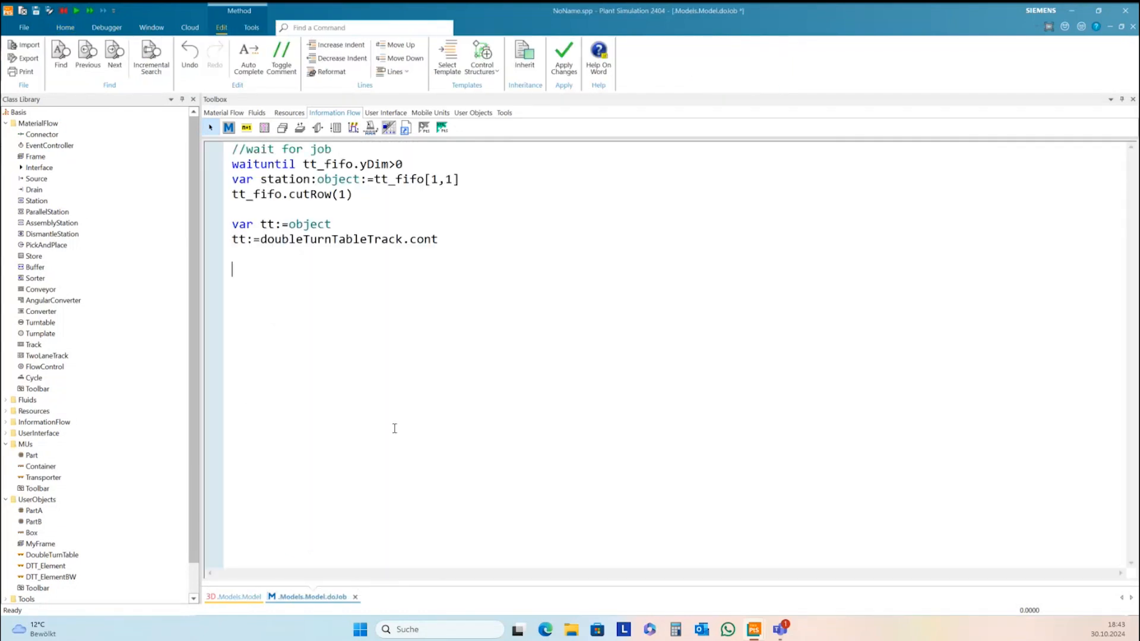
pyautogui.write('if station:=')
pyautogui.press('BackSpace')
pyautogui.press('BackSpace')
pyautogui.press('BackSpace')
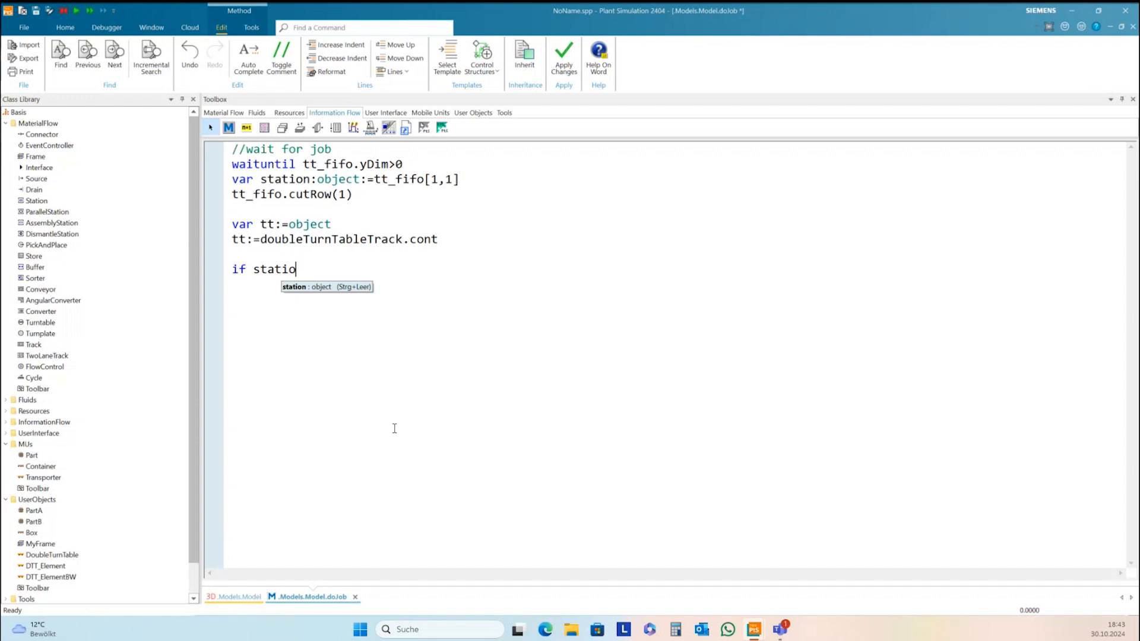
pyautogui.write('n = L2')
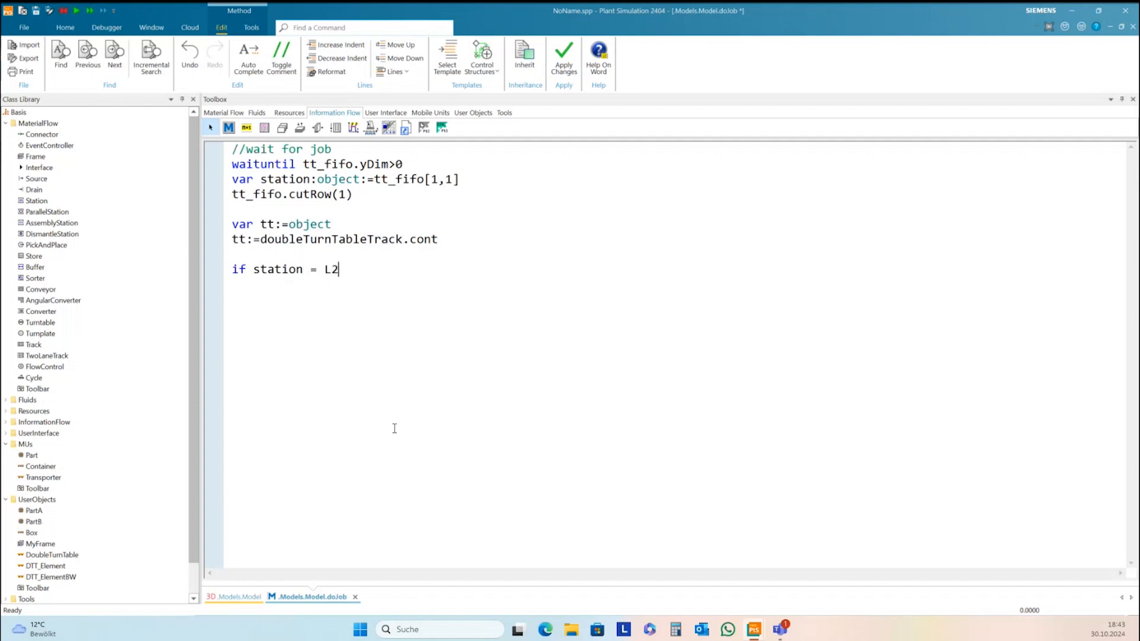
pyautogui.press('Return')
pyautogui.press('Return')
pyautogui.write('end')
# Step: Inside the L2 block, write the comment //wait for tt and the line waituntil tt.targetPosition=-1
pyautogui.click(348, 270)
pyautogui.press('Return')
pyautogui.press('Return')
pyautogui.press('Up')
pyautogui.write('//wait for tt')
pyautogui.press('Return')
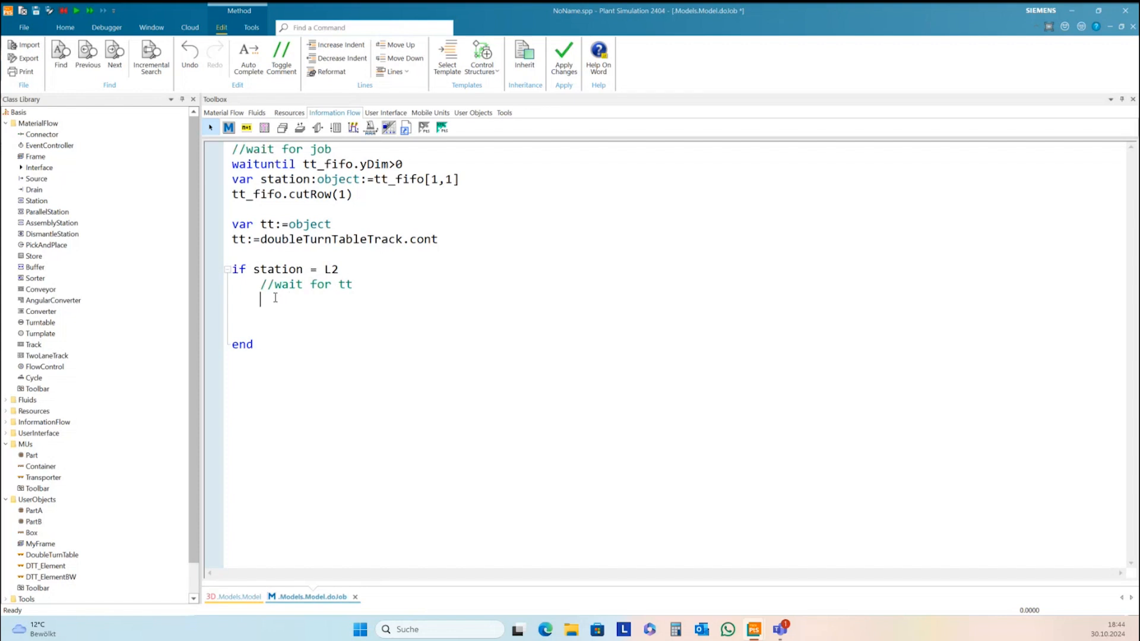
pyautogui.write('waituntil tt.targetPosition')
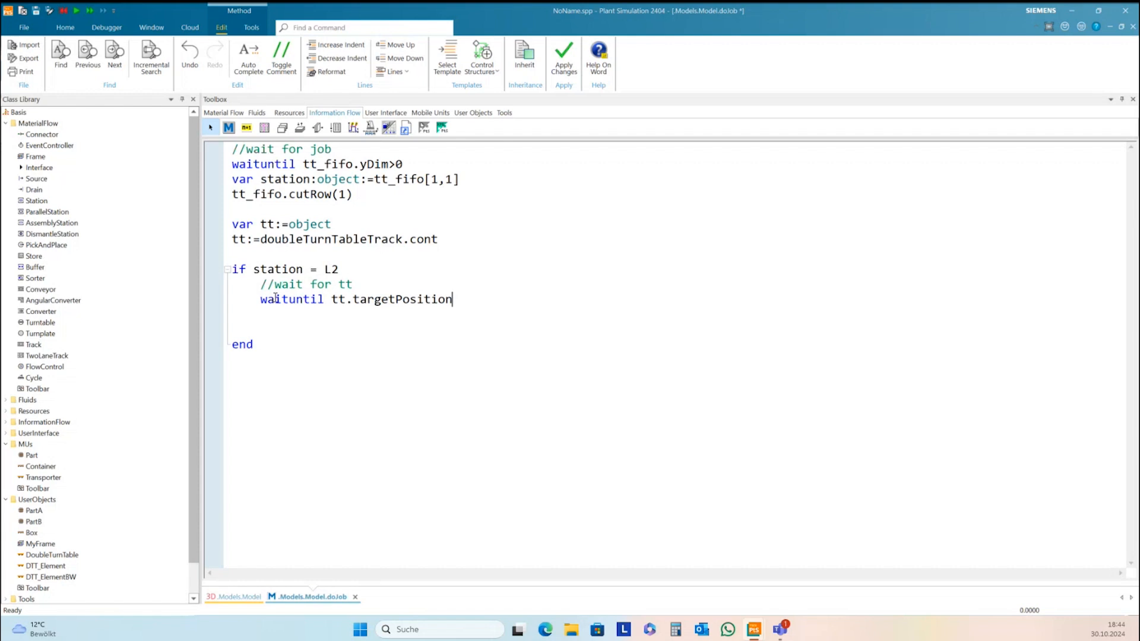
pyautogui.write('=-1')
pyautogui.press('Return')
# Step: Add the comment //check actual position below the waituntil line in the L2 block
pyautogui.write('//')
pyautogui.write('if not')
pyautogui.press('BackSpace')
pyautogui.press('BackSpace')
pyautogui.press('BackSpace')
pyautogui.press('BackSpace')
pyautogui.press('BackSpace')
pyautogui.press('BackSpace')
pyautogui.write('check actual position')
pyautogui.press('Return')
# Step: Add the nested condition if not (tt.frontPos ~= 3*pi) then, closed with end, below the position comment
pyautogui.write('if not ')
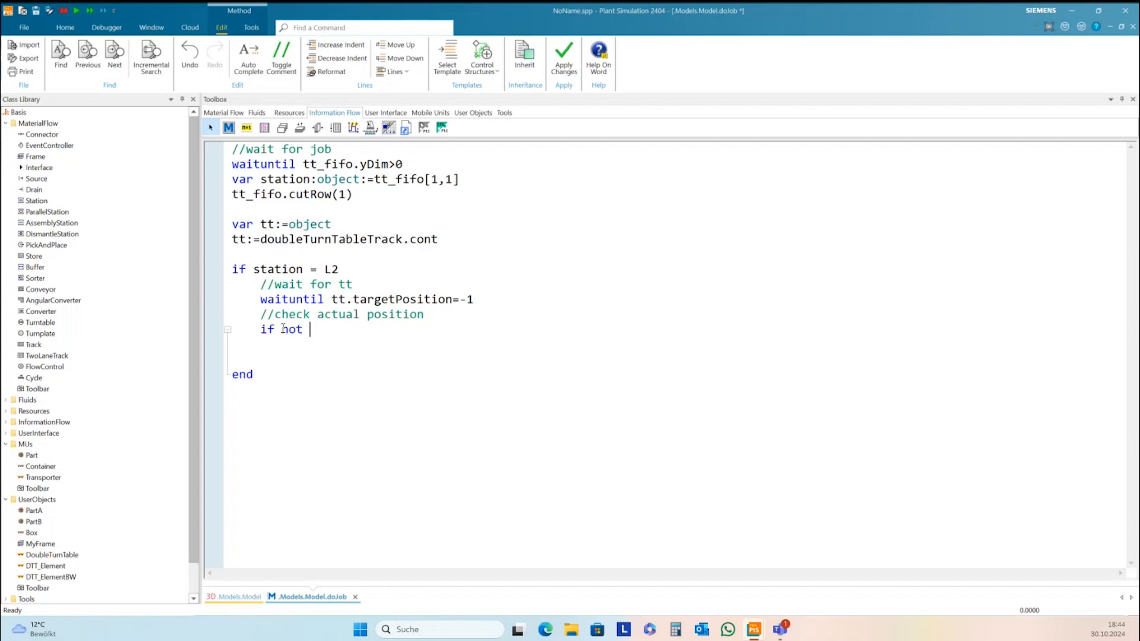
pyautogui.write('(tt')
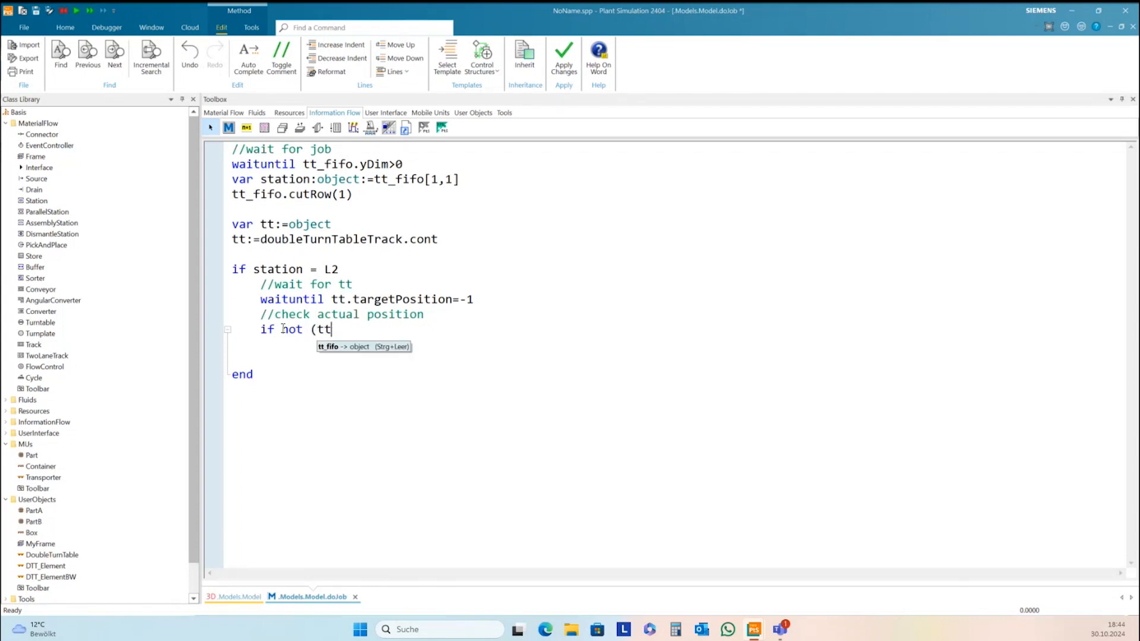
pyautogui.write('.front')
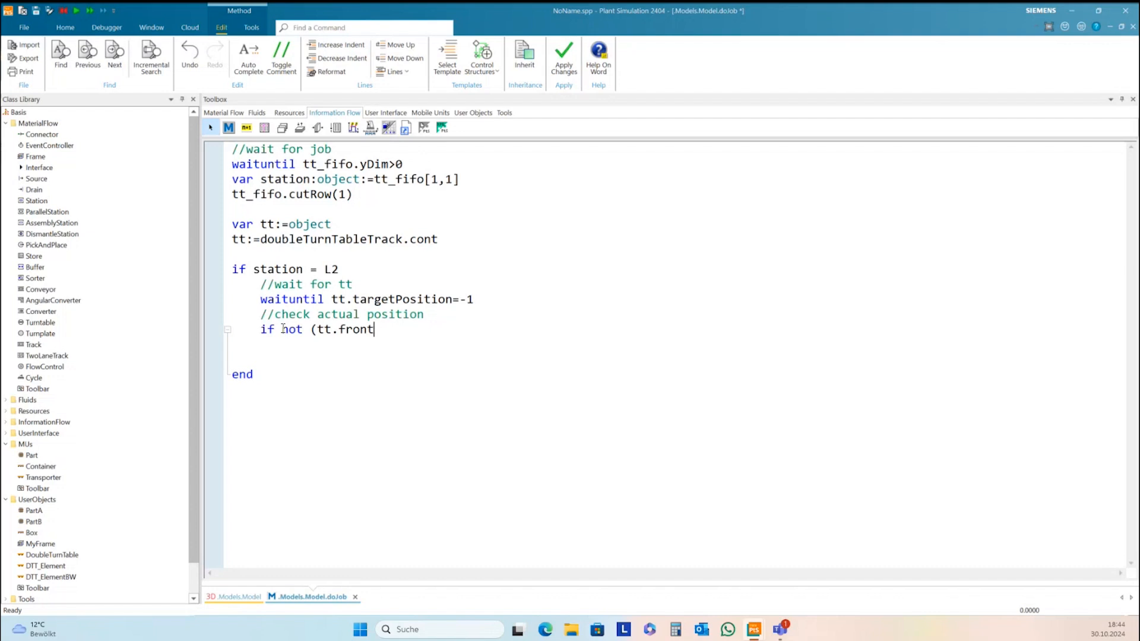
pyautogui.write('Pos ~= 3*pi) then')
pyautogui.press('Return')
pyautogui.press('Return')
pyautogui.press('BackSpace')
pyautogui.write('end')
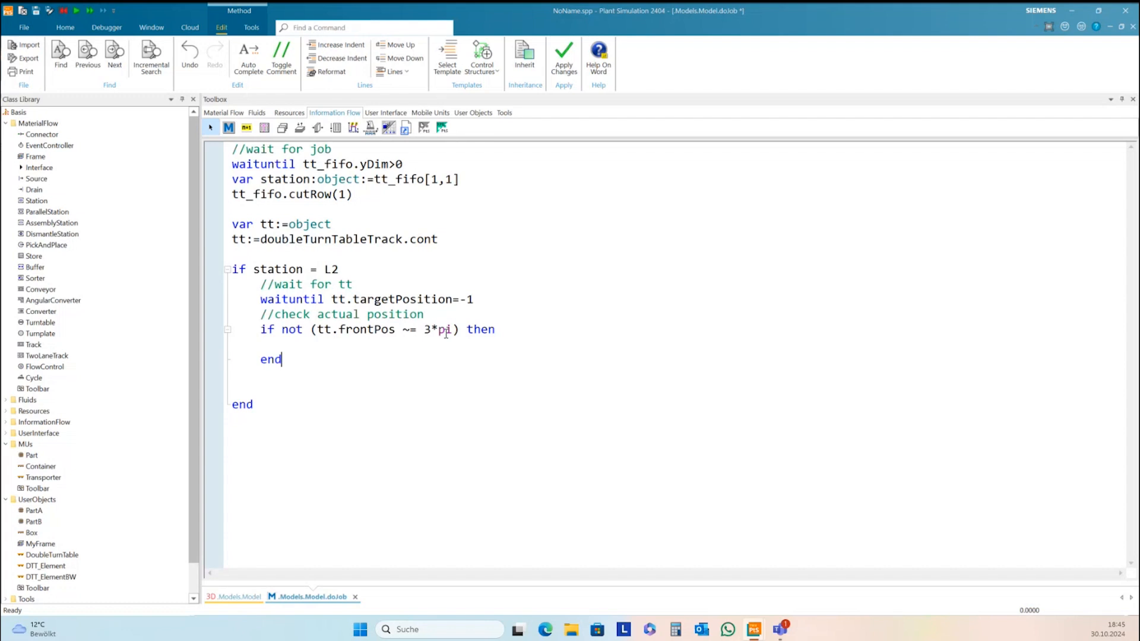
# Step: Fill the nested condition with the lines tt.targetPosition:=3*pi and waituntil tt.targetPosition= -1
pyautogui.click(347, 342)
pyautogui.moveTo(402, 330); pyautogui.dragTo(417, 335)
pyautogui.click(404, 342)
pyautogui.write('tt')
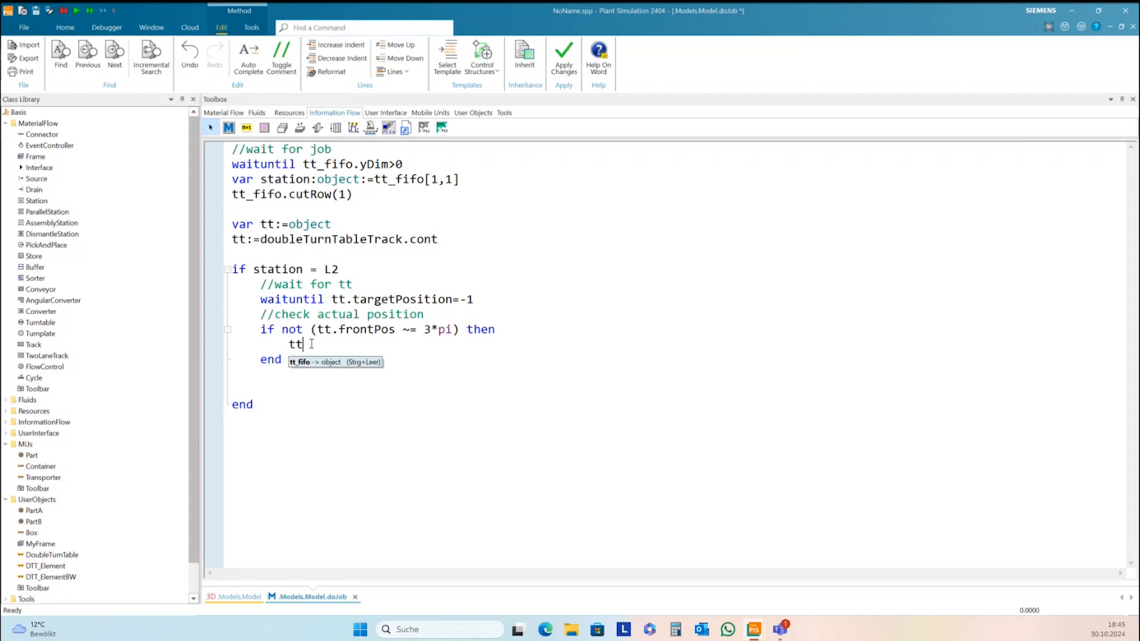
pyautogui.write('.targetPosition')
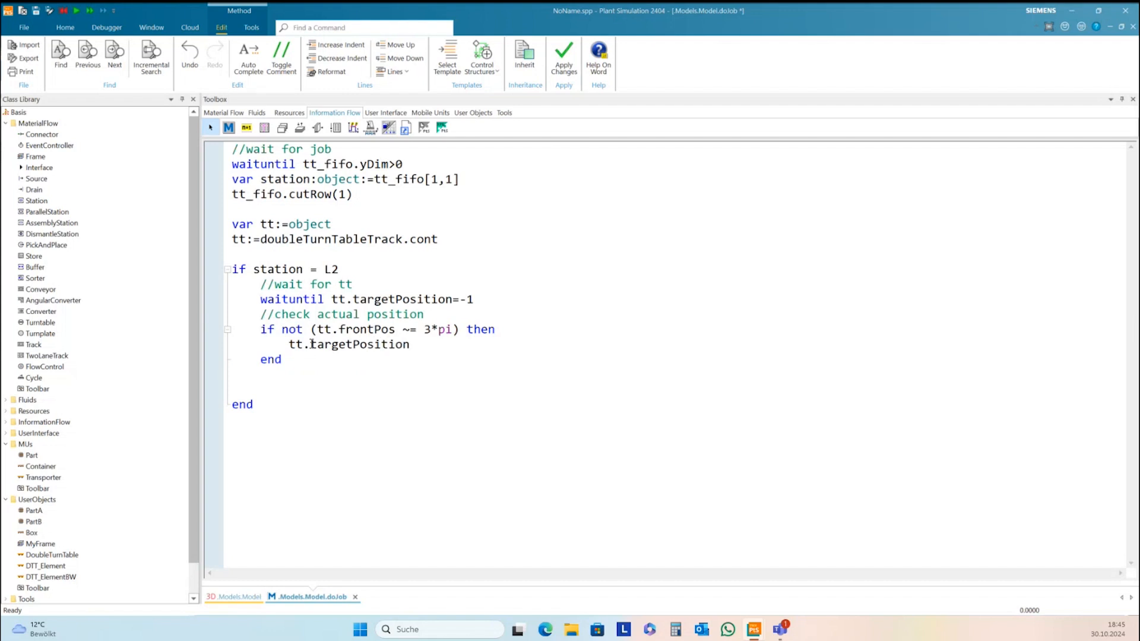
pyautogui.write(':=3*pi')
pyautogui.press('Return')
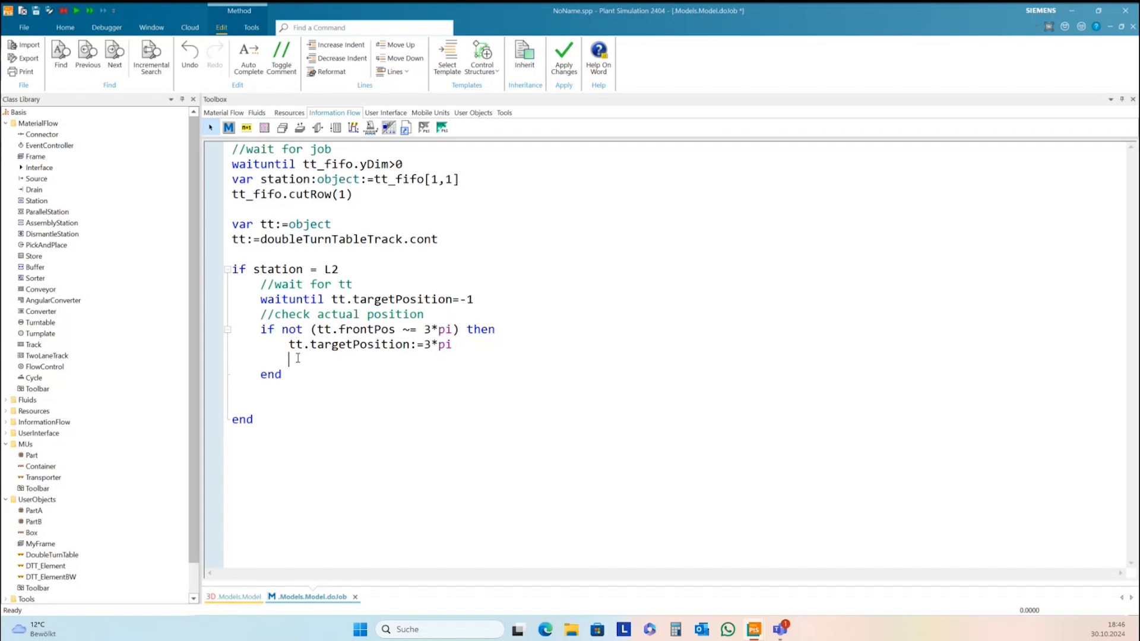
pyautogui.write('waituntil tt')
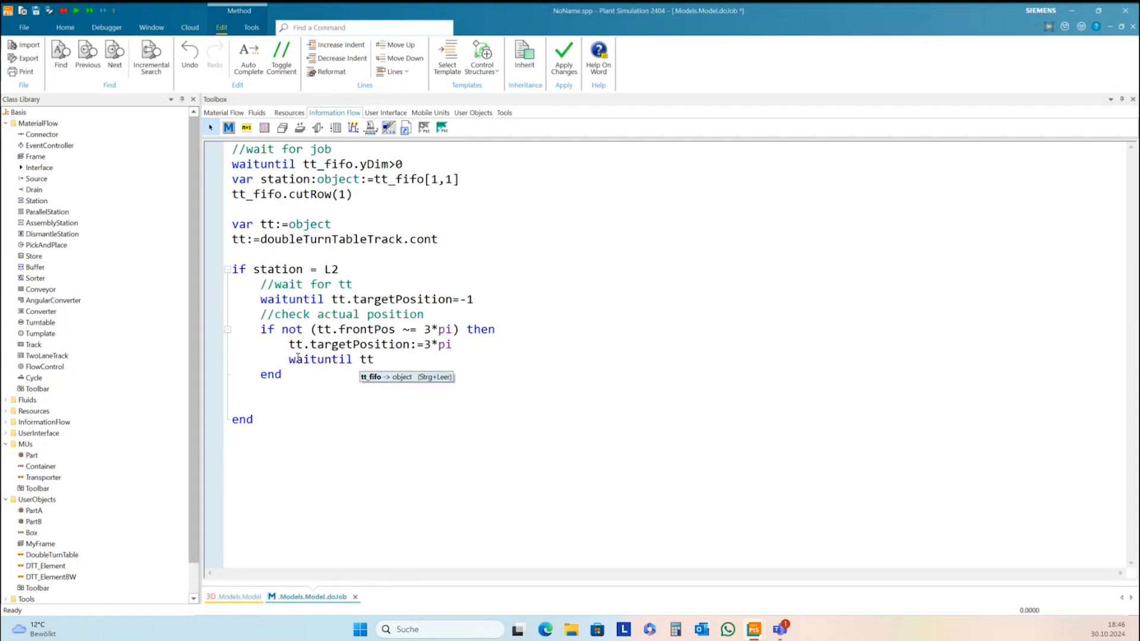
pyautogui.write('.targetPosition= -1')
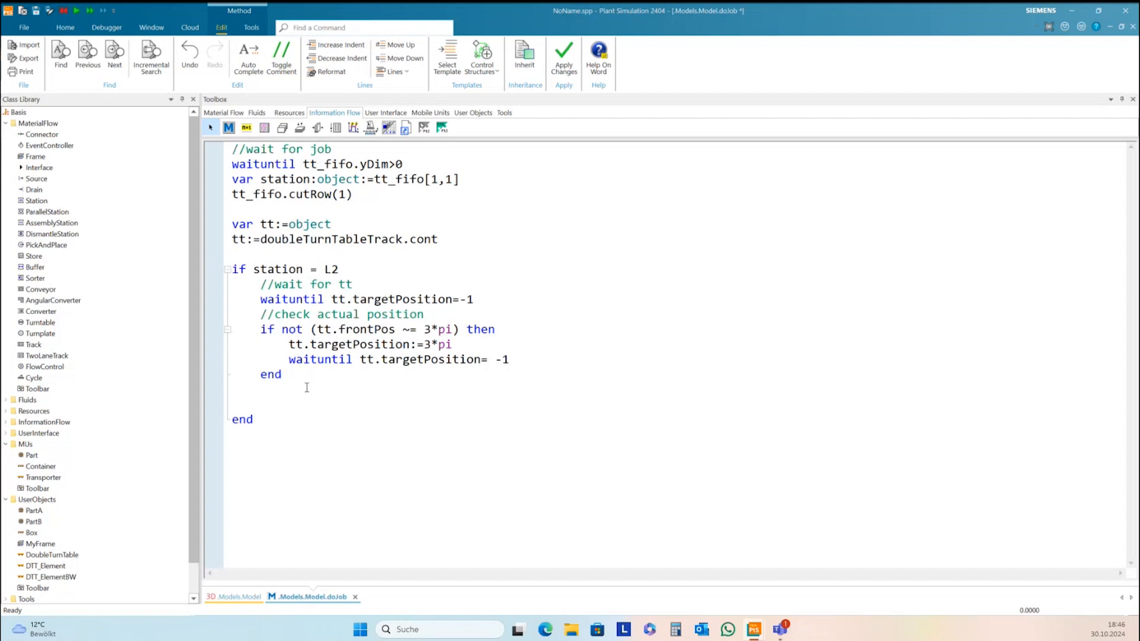
# Step: Below the nested end, add the comment //move to lane 2 and the line station.cont.move(lane2)
pyautogui.click(299, 377)
pyautogui.press('Return')
pyautogui.write('//move to lane 2')
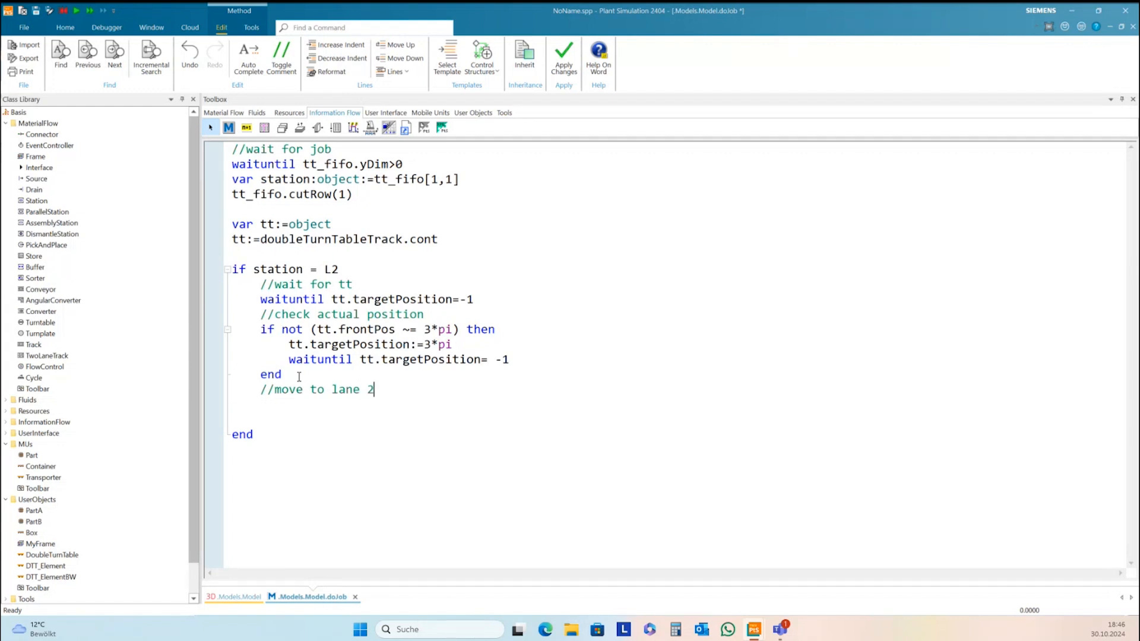
pyautogui.press('Return')
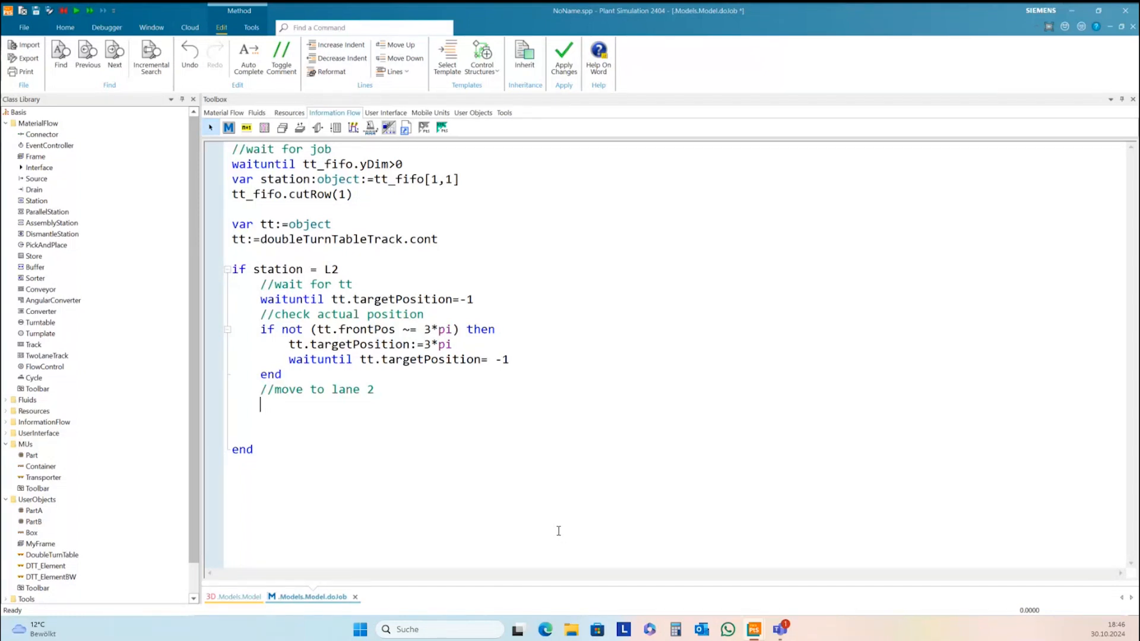
pyautogui.write('statio')
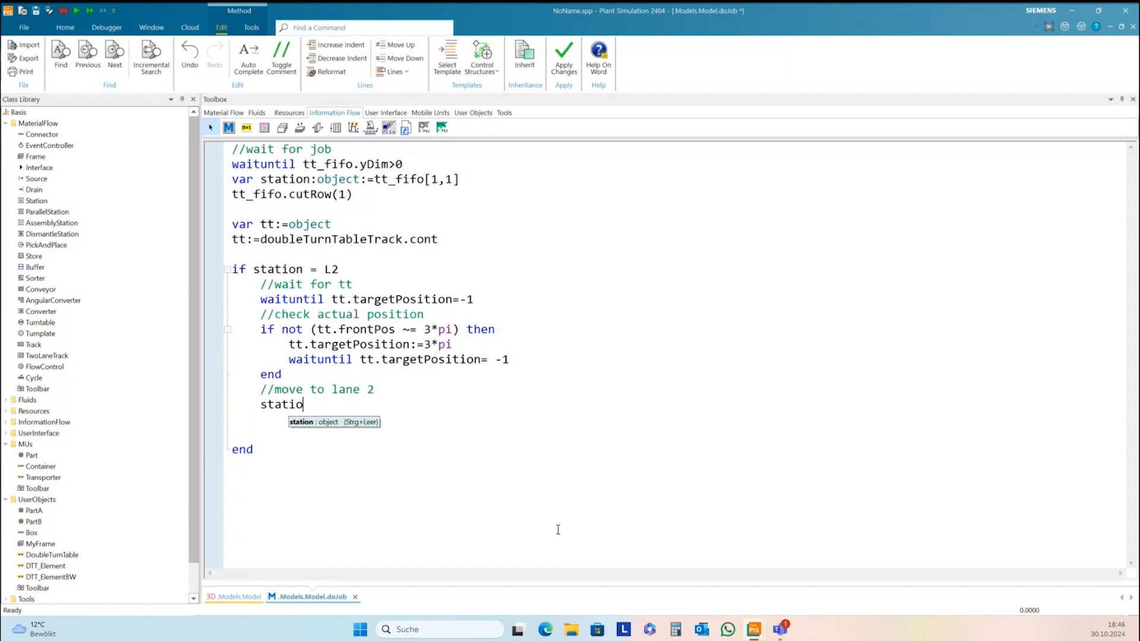
pyautogui.write('n.cont')
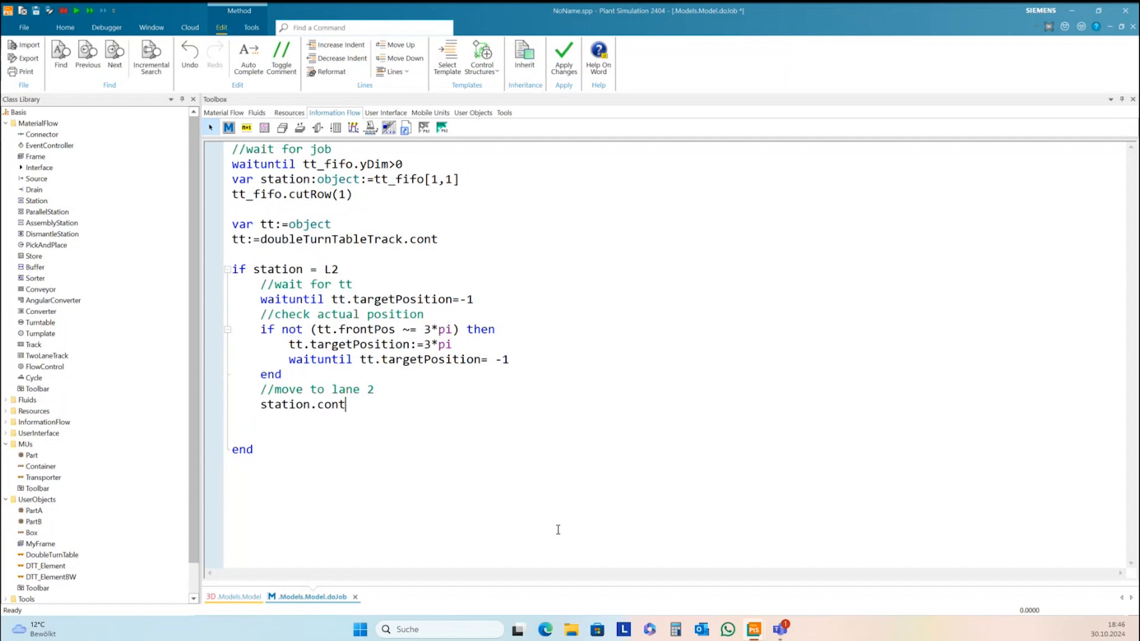
pyautogui.write('.move(')
pyautogui.write('lane2)')
# Step: Change 3*pi to pi in both the frontPos condition and the targetPosition assignment
pyautogui.click(426, 328)
pyautogui.press('Delete')
pyautogui.press('Delete')
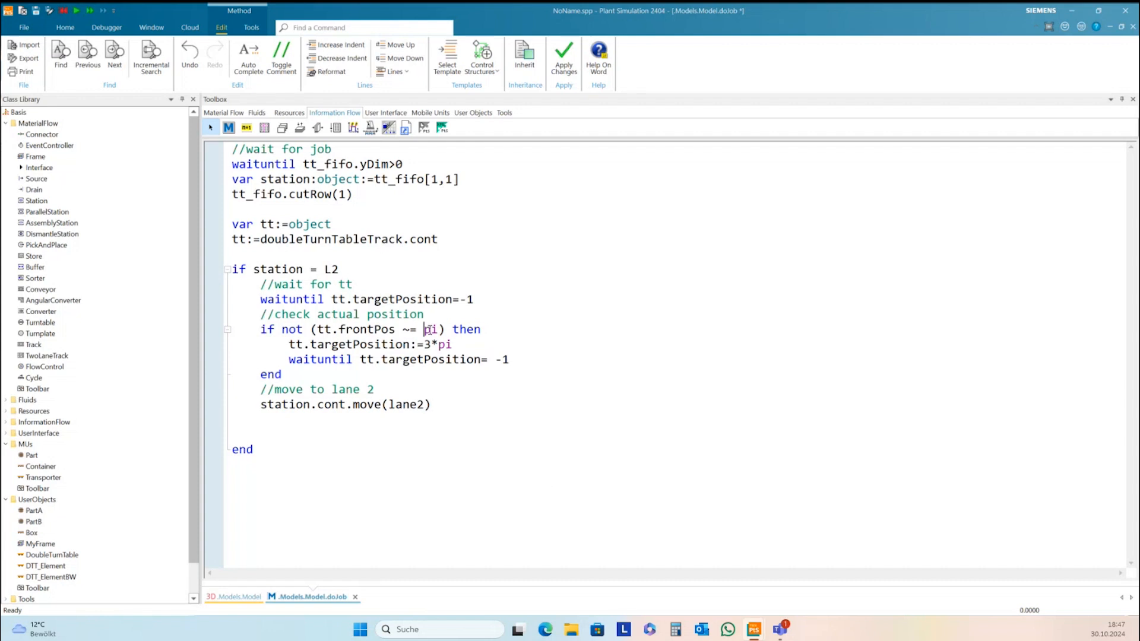
pyautogui.click(425, 345)
pyautogui.press('Delete')
pyautogui.press('Delete')
# Step: Add the line wait 5 below station.cont.move(lane2) and apply the changes to the method
pyautogui.click(450, 400)
pyautogui.press('Return')
pyautogui.write('wairt')
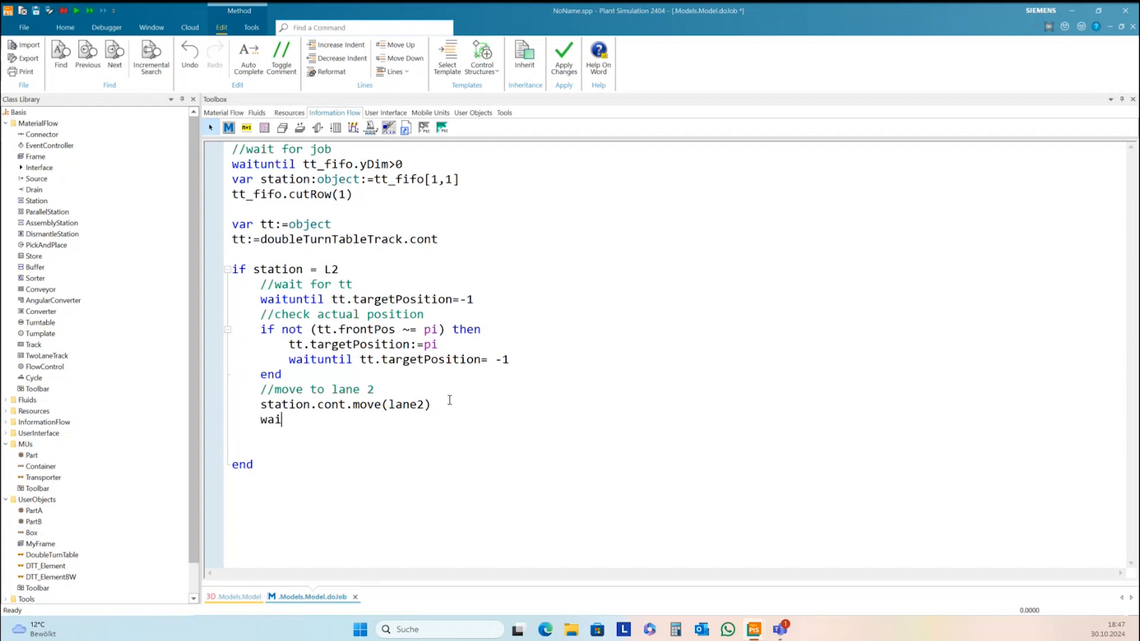
pyautogui.press('BackSpace')
pyautogui.press('BackSpace')
pyautogui.press('BackSpace')
pyautogui.write('t 5')
pyautogui.click(564, 59)
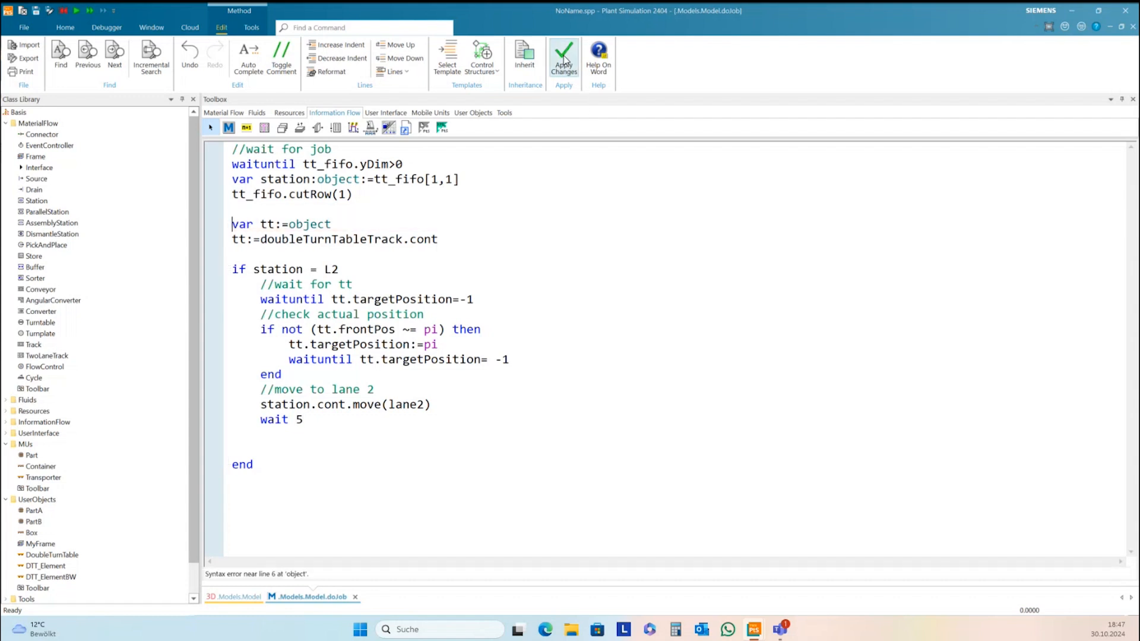
# Step: Correct the tt declaration to var tt:object and apply the changes
pyautogui.click(355, 226)
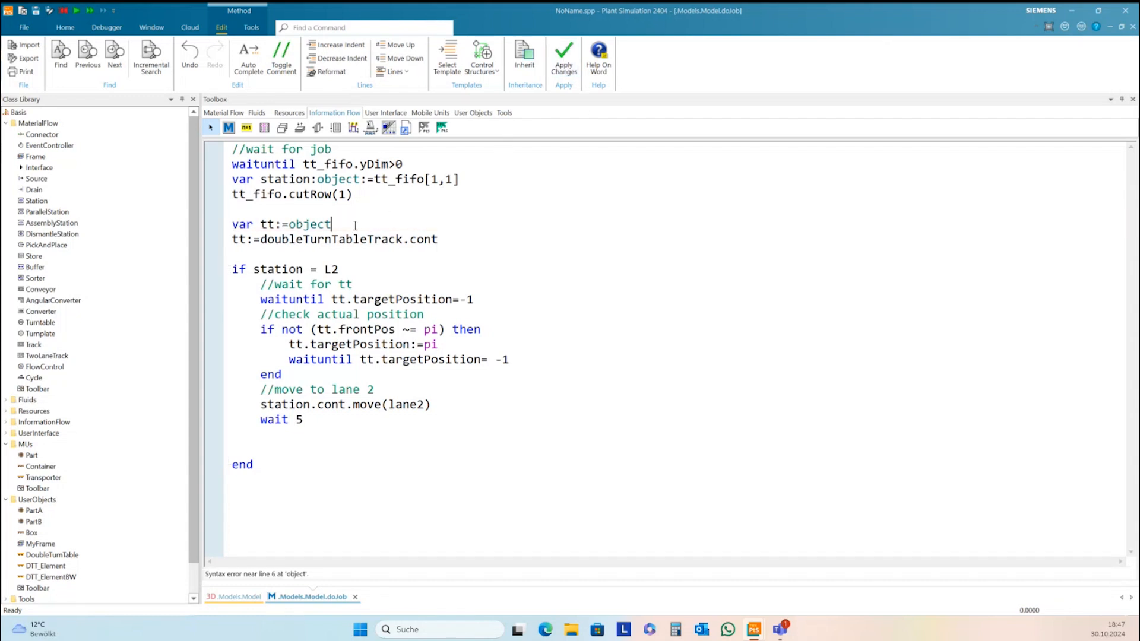
pyautogui.click(283, 223)
pyautogui.press('Delete')
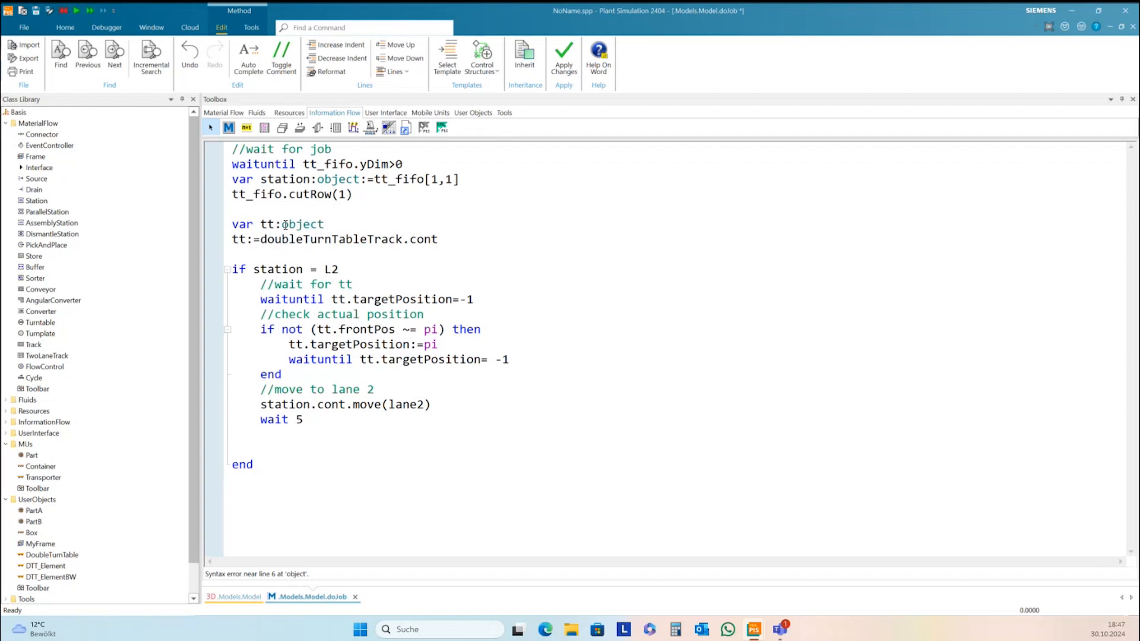
pyautogui.press('F7')
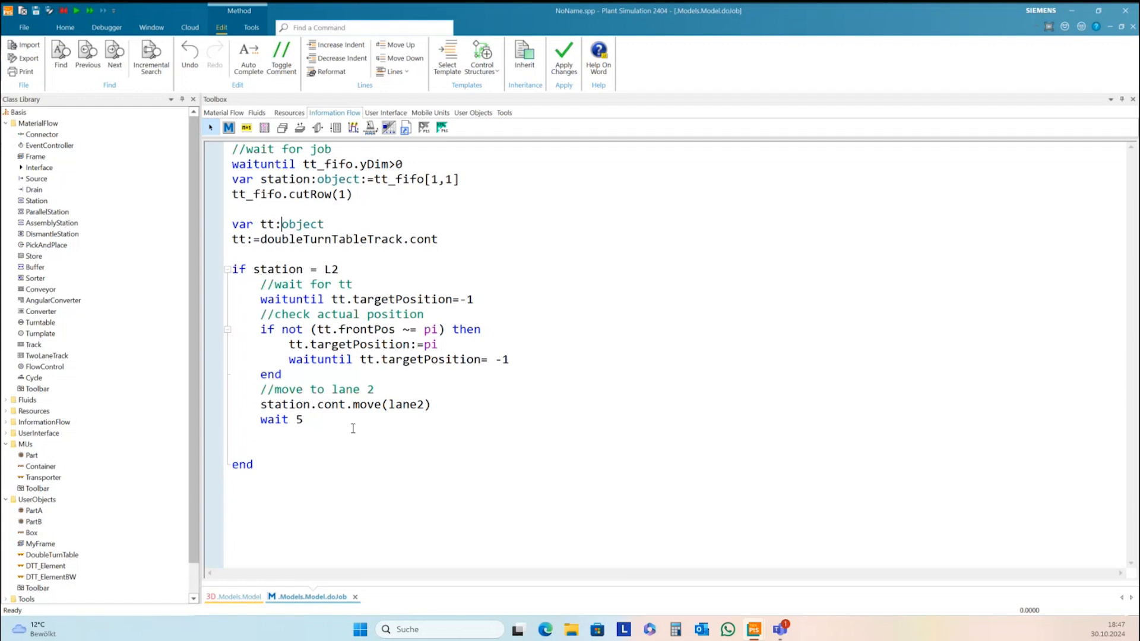
# Step: Return to the 3D model, bring the turntable track into view and run the simulation to check the doJob method
pyautogui.rightClick(233, 270)
pyautogui.click(502, 359)
pyautogui.click(244, 598)
pyautogui.moveTo(814, 308); pyautogui.dragTo(776, 439)
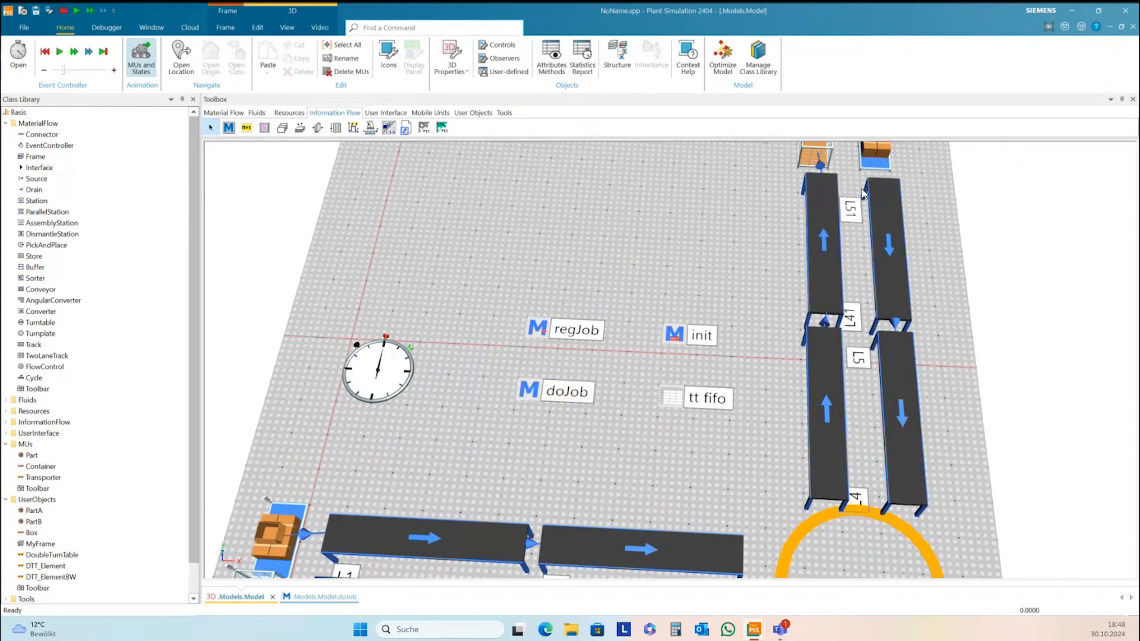
pyautogui.moveTo(760, 447); pyautogui.dragTo(771, 339)
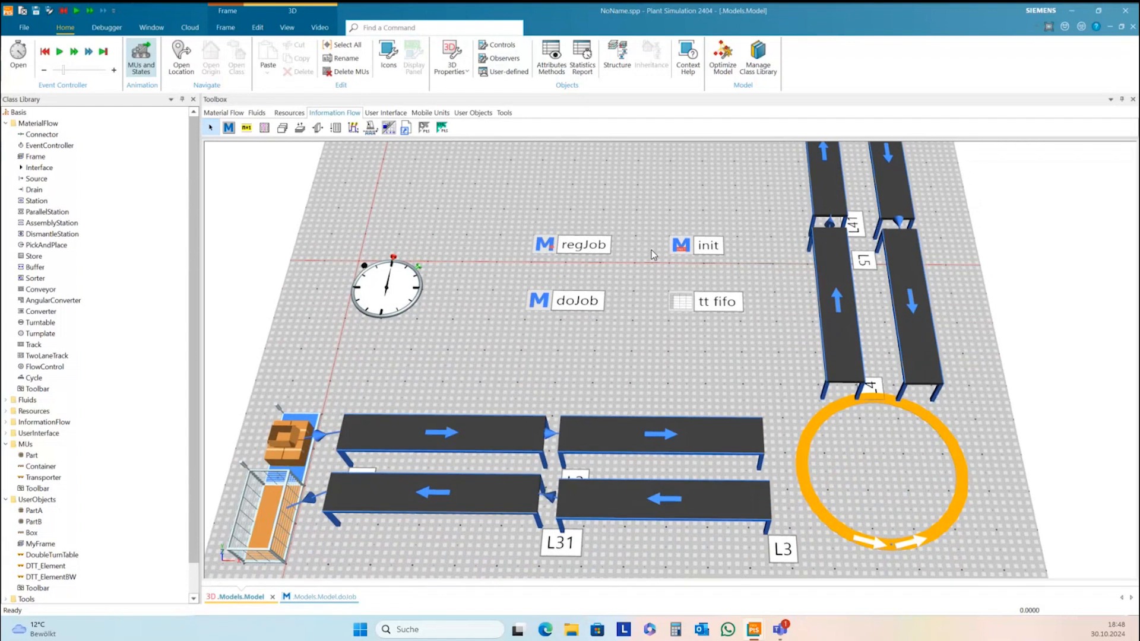
pyautogui.click(59, 52)
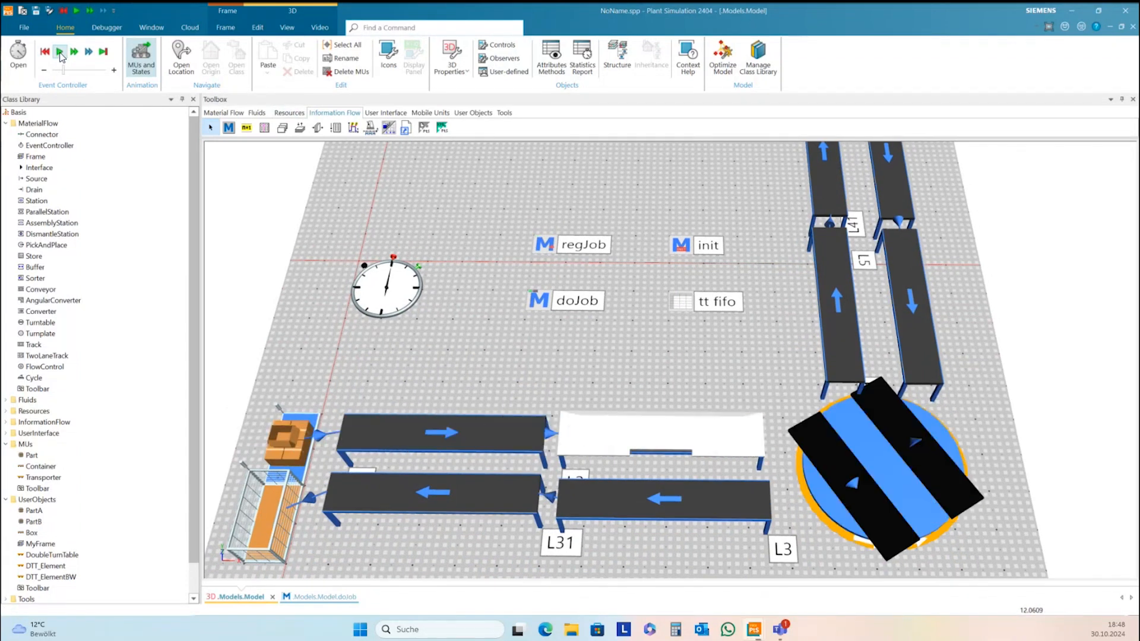
pyautogui.click(59, 52)
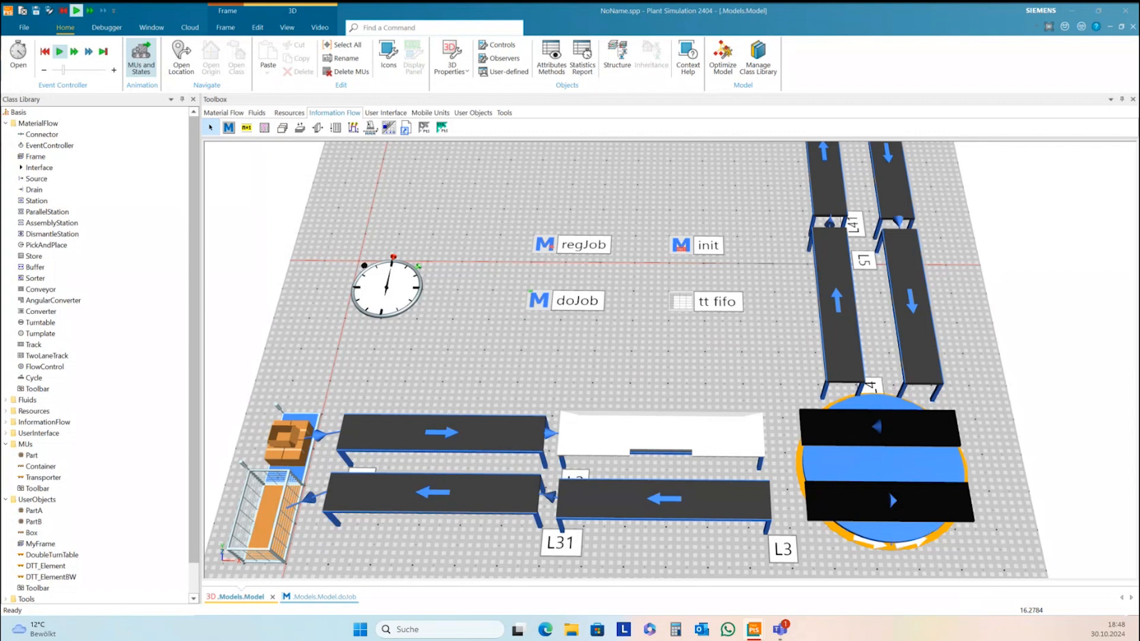
# Step: In the doJob debugger, change the move target from lane2 to doubleTurnTableTrack.lane2 and apply the changes
pyautogui.moveTo(1139, 56); pyautogui.dragTo(729, 61)
pyautogui.moveTo(901, 64); pyautogui.dragTo(774, 46)
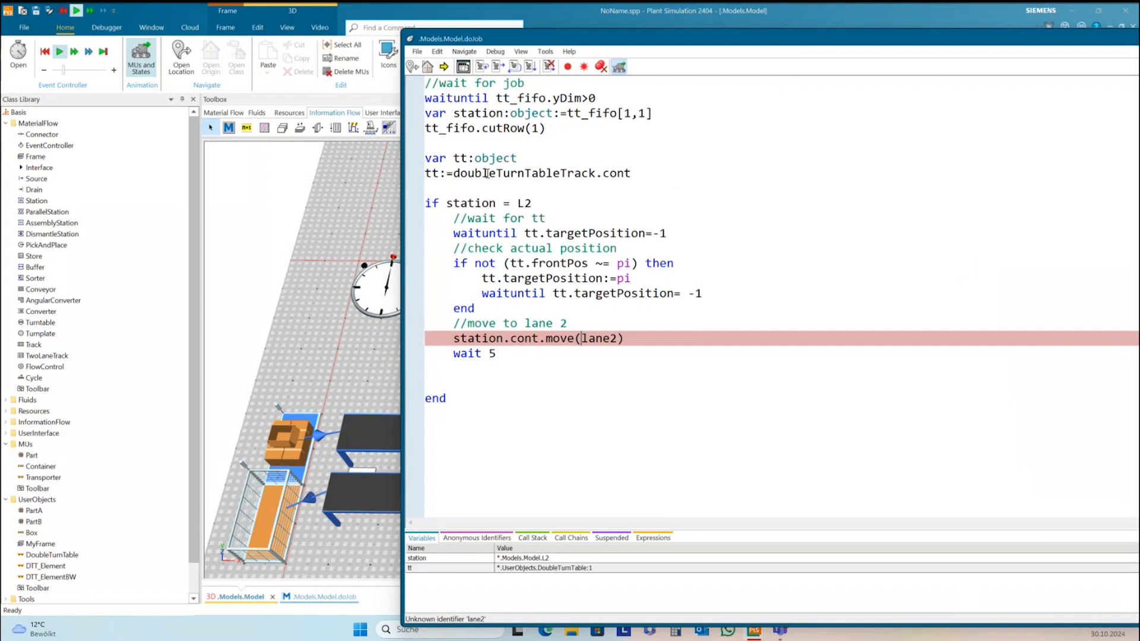
pyautogui.moveTo(453, 173); pyautogui.dragTo(597, 173)
pyautogui.hotkey('ctrl', 'c')
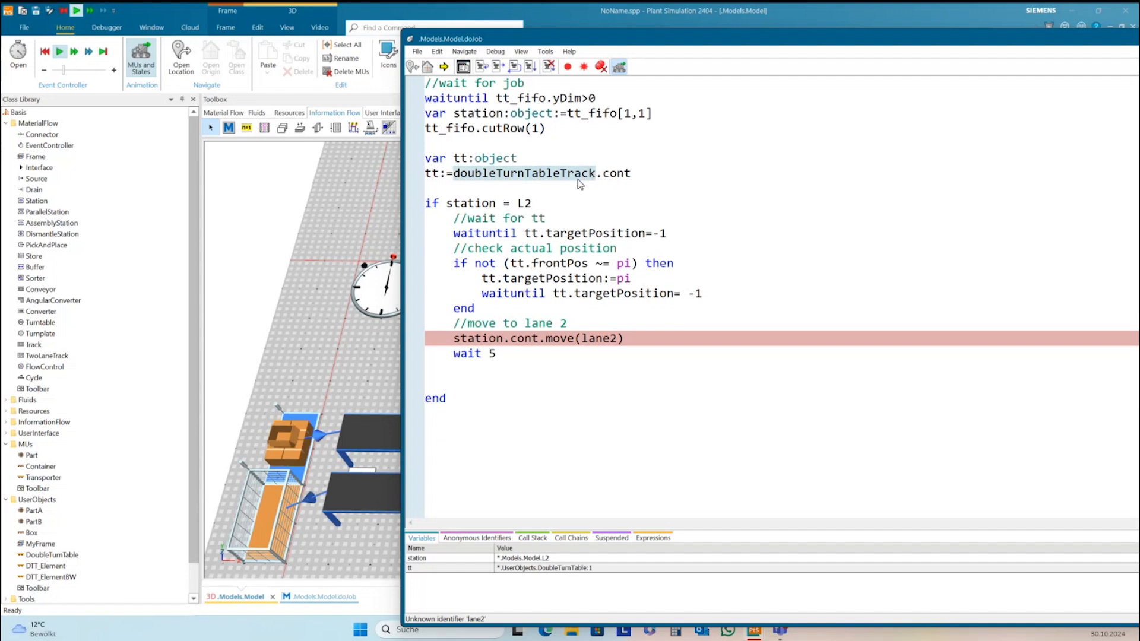
pyautogui.click(583, 337)
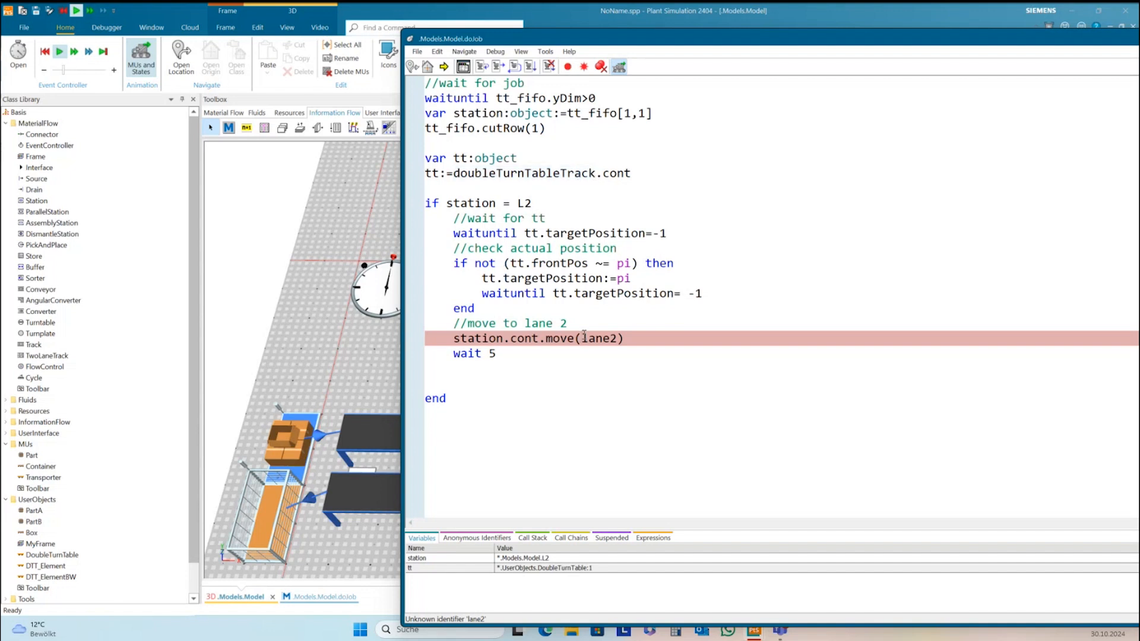
pyautogui.hotkey('ctrl', 'v')
pyautogui.write('.')
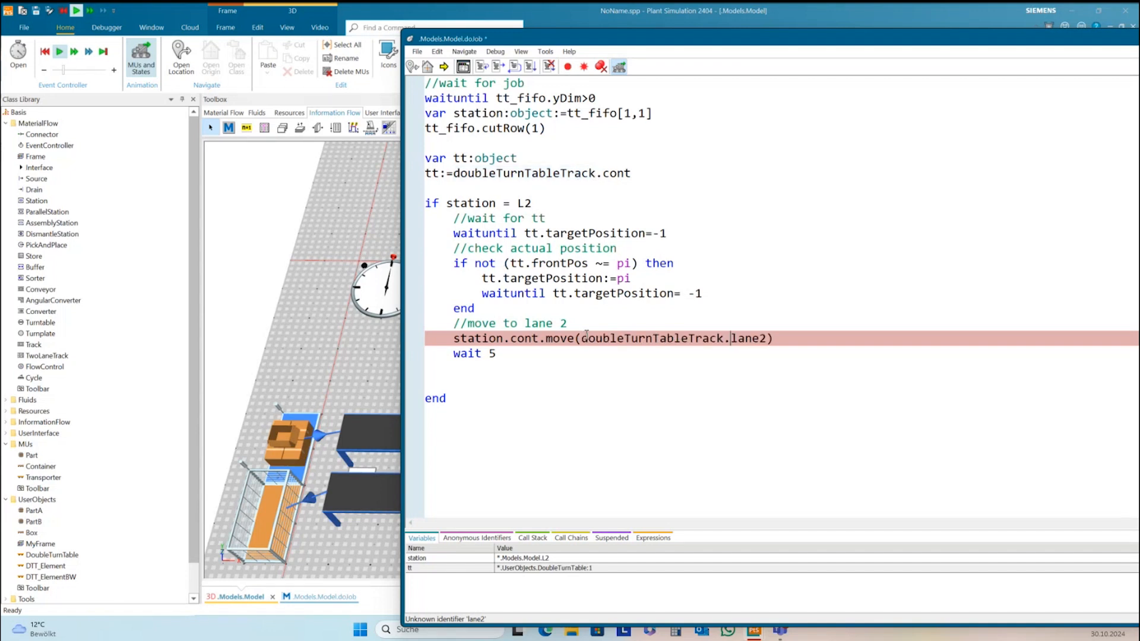
pyautogui.press('F7')
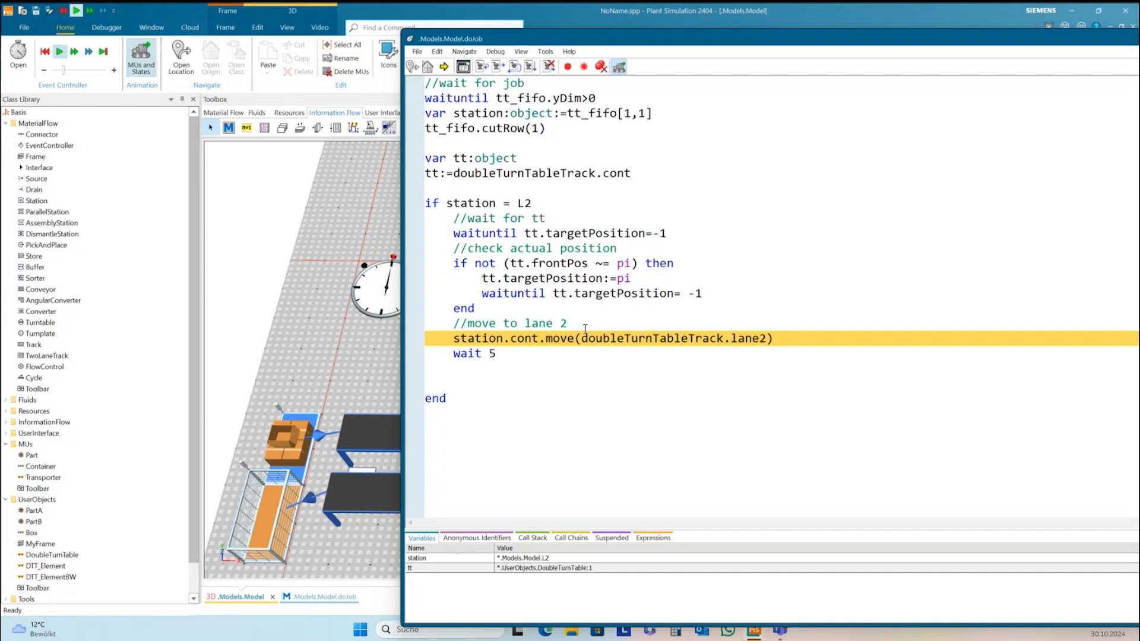
# Step: Resume the simulation, reset and rerun it, and examine how the part sits on the turntable's lane
pyautogui.moveTo(672, 45); pyautogui.dragTo(1138, 203)
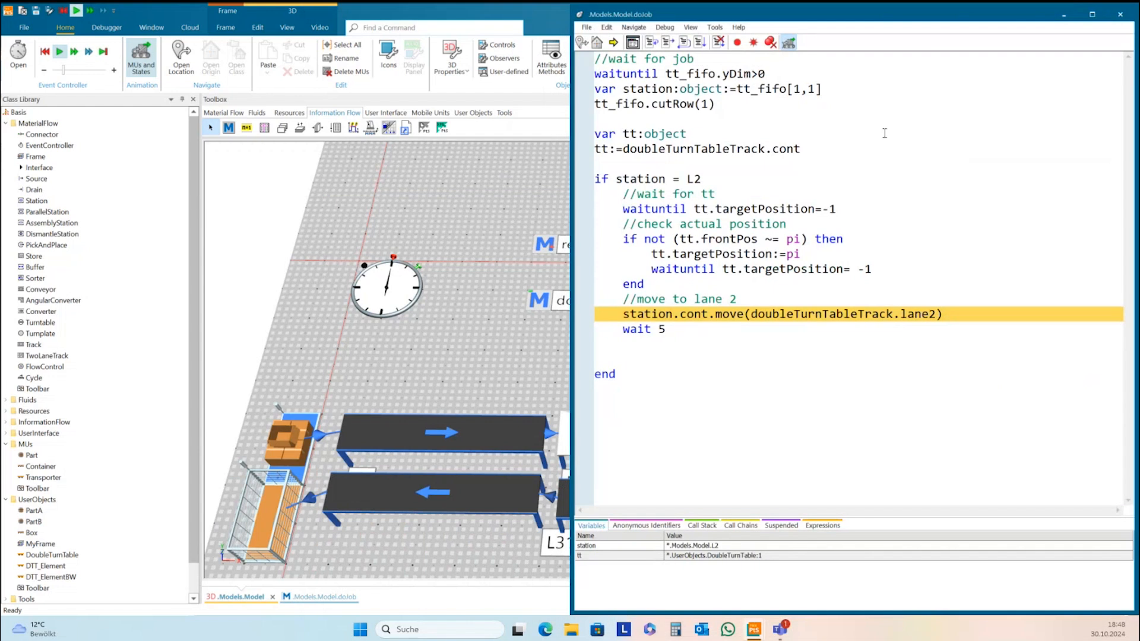
pyautogui.click(701, 45)
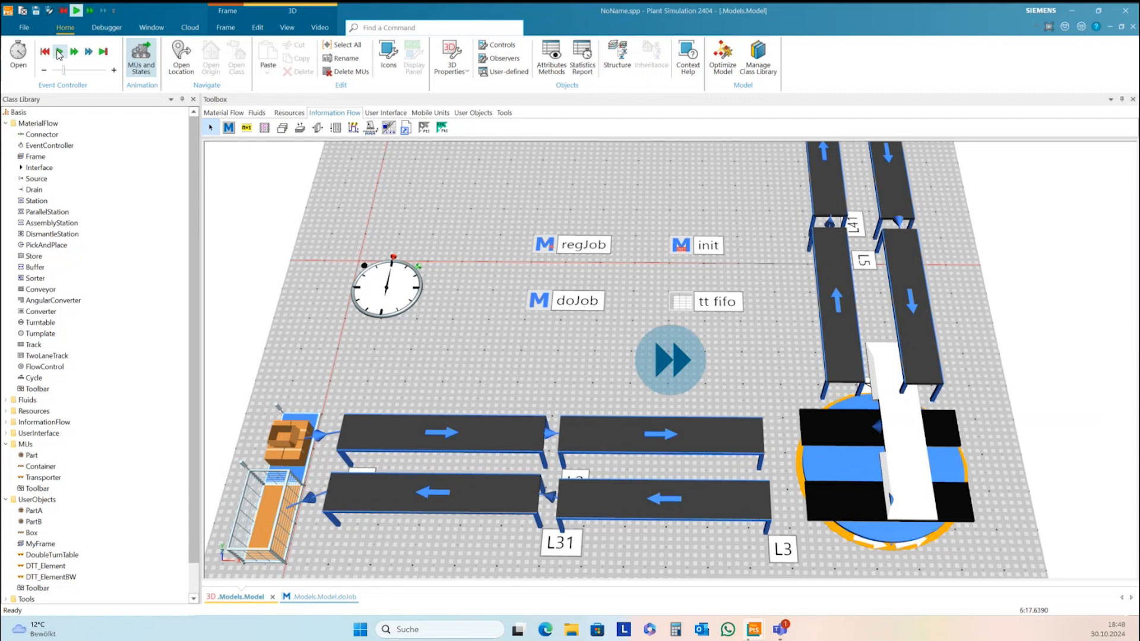
pyautogui.click(58, 54)
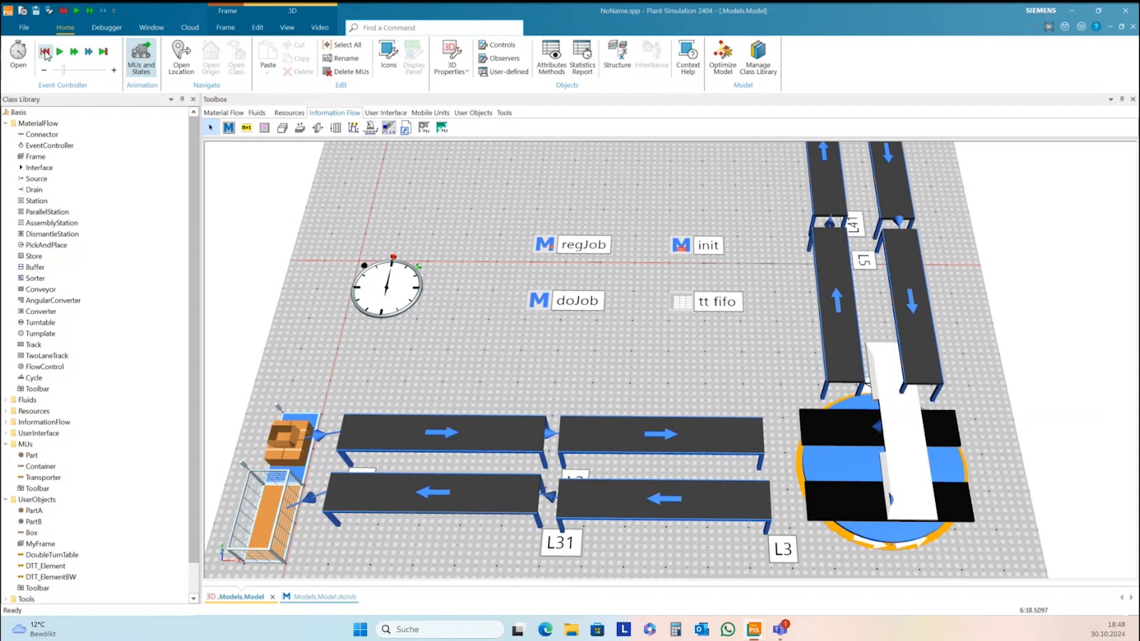
pyautogui.click(46, 54)
pyautogui.click(58, 55)
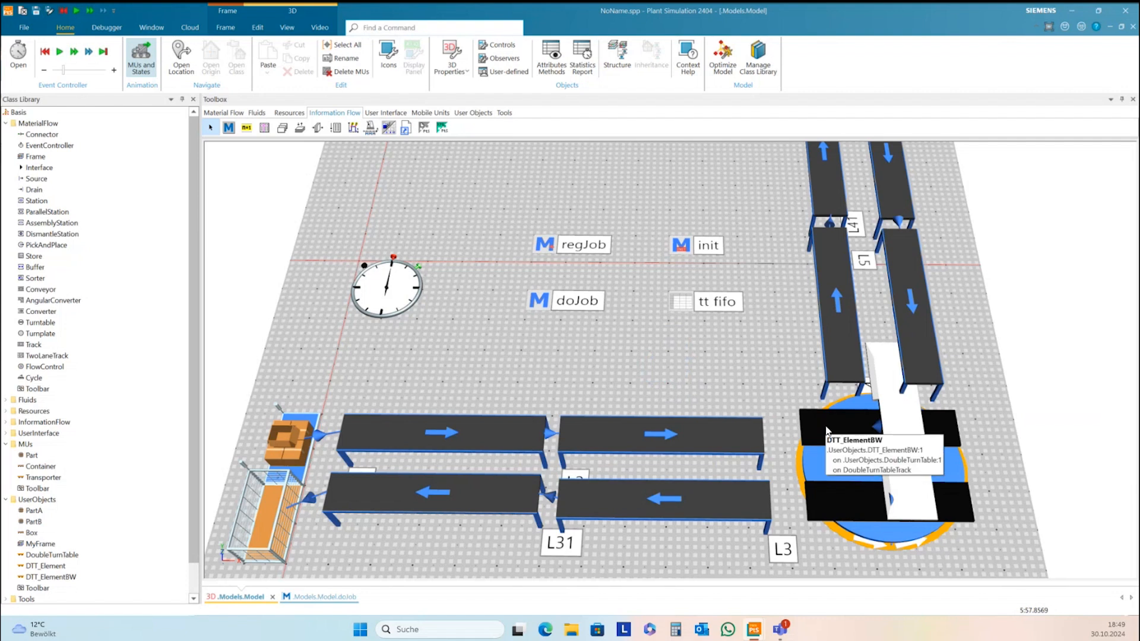
pyautogui.click(893, 429)
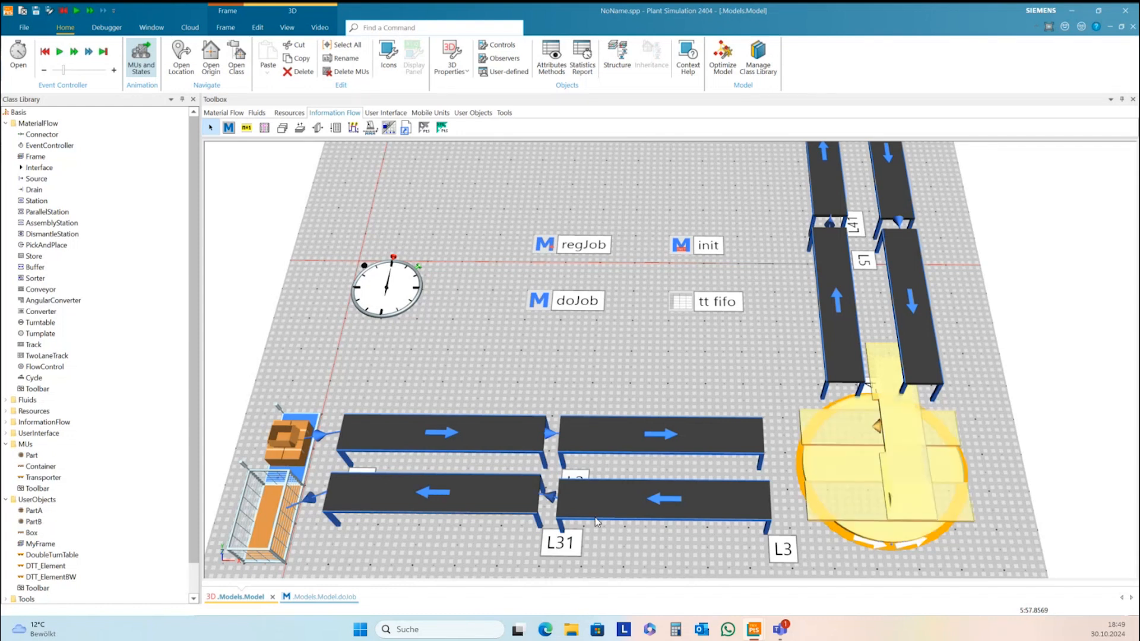
# Step: Open the DoubleTurnTable class in 3D and display the MU animation paths in its 3D properties
pyautogui.click(52, 557)
pyautogui.rightClick(52, 558)
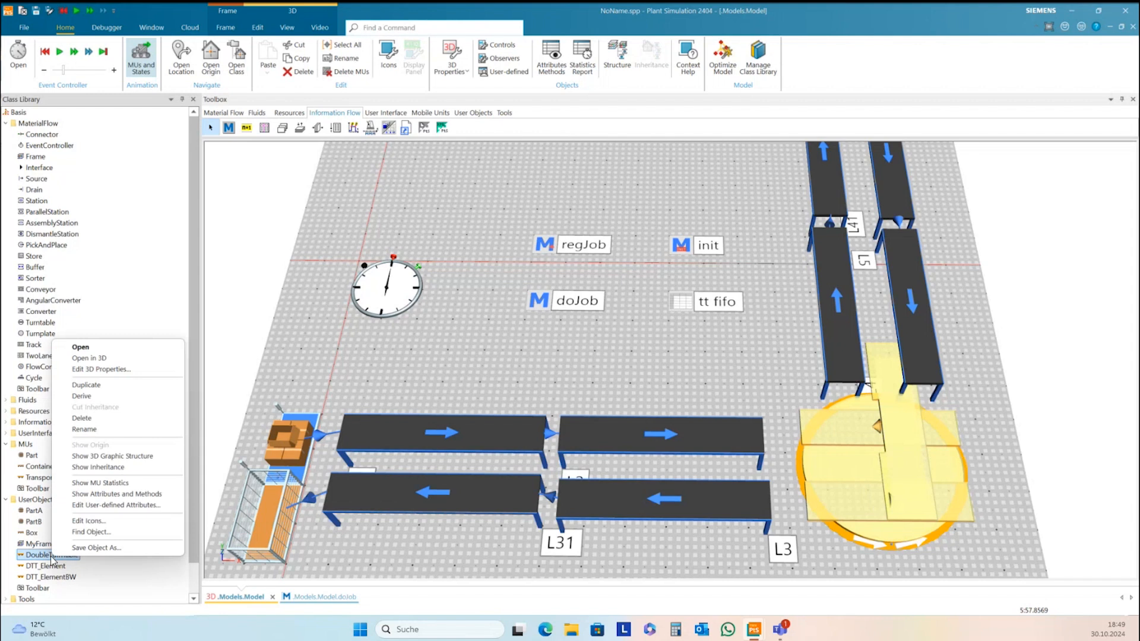
pyautogui.click(99, 360)
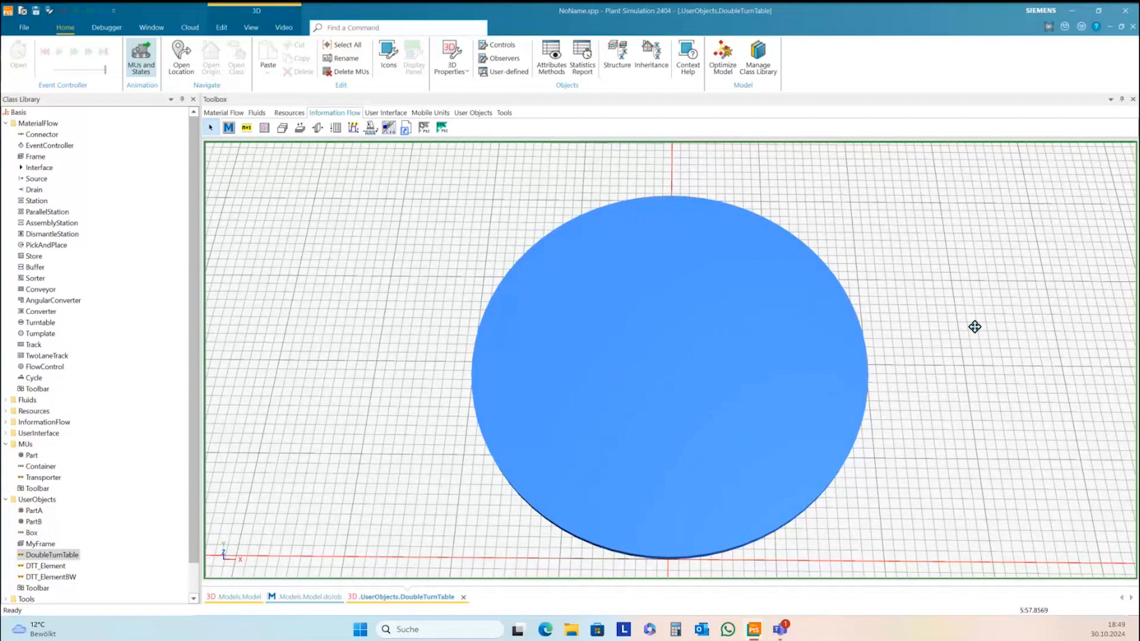
pyautogui.rightClick(975, 328)
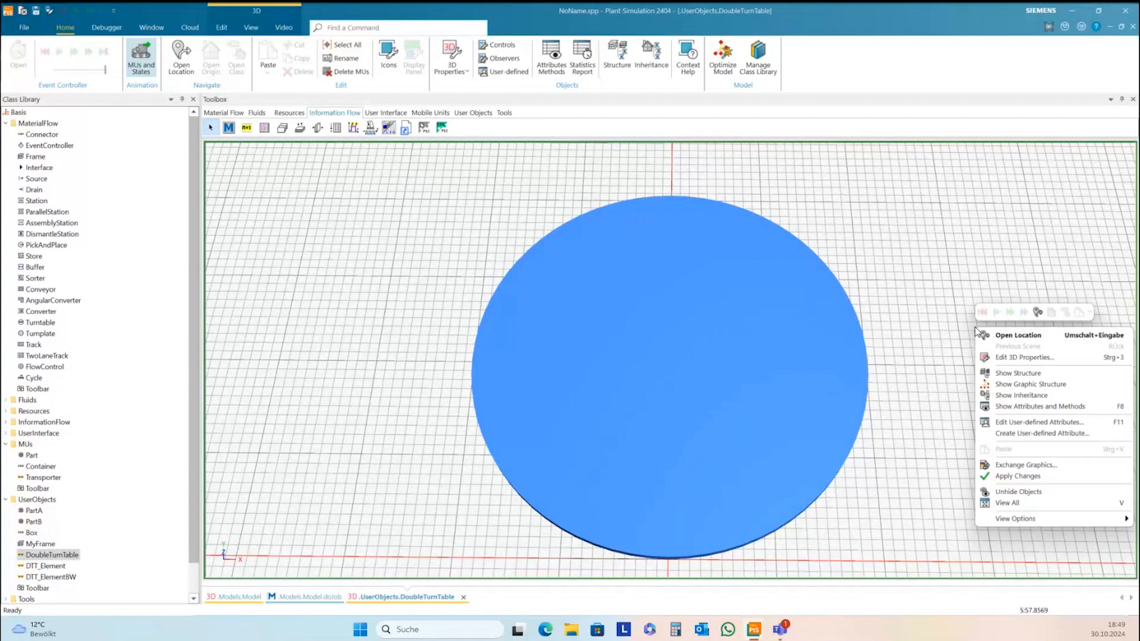
pyautogui.click(1007, 358)
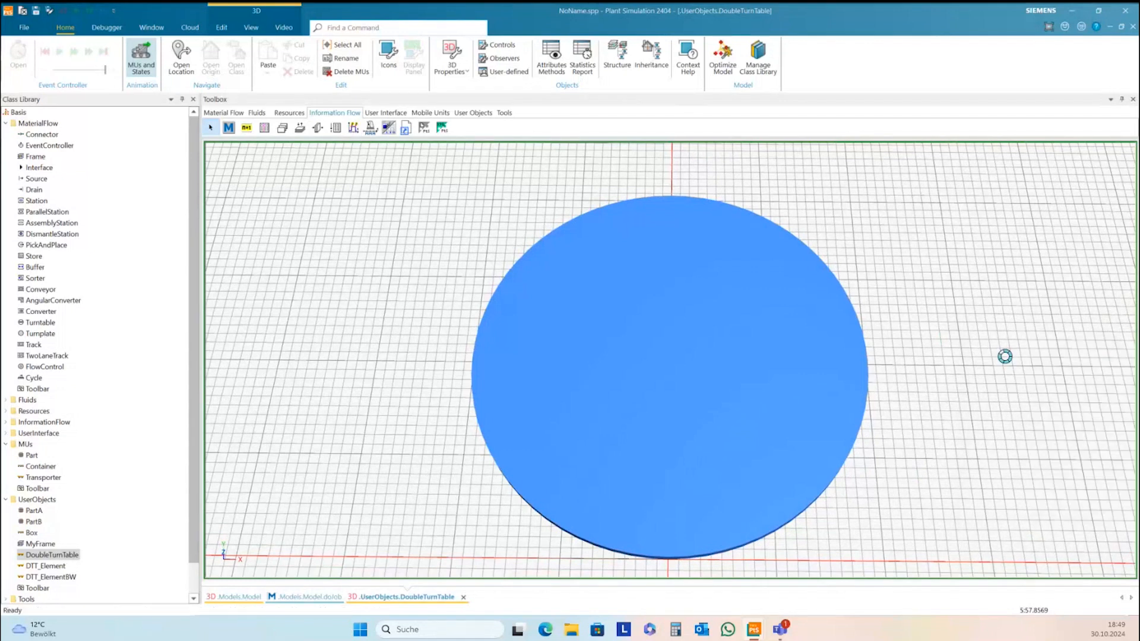
pyautogui.click(903, 239)
pyautogui.moveTo(943, 191); pyautogui.dragTo(1015, 147)
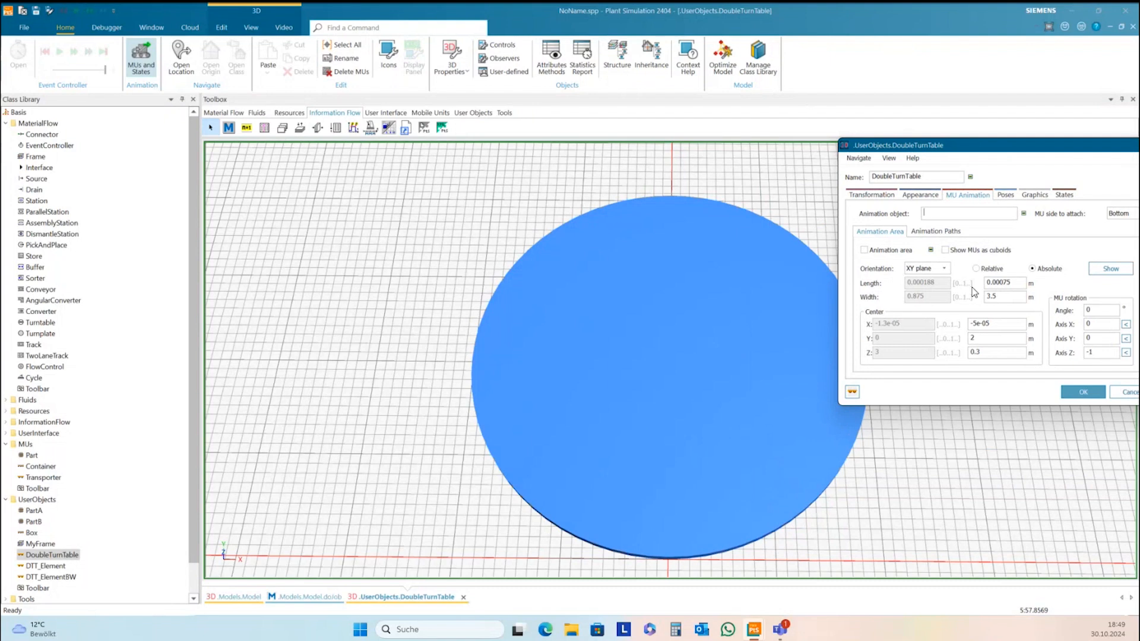
pyautogui.click(949, 233)
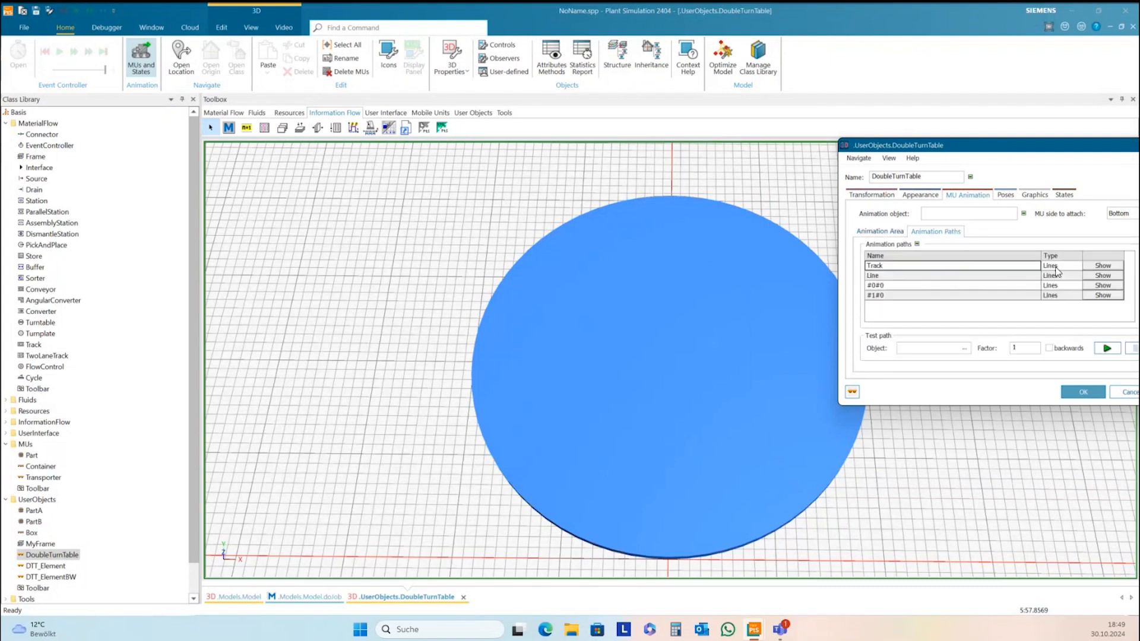
# Step: Show the anchor point of animation path #1#0 and set its rotation angle to 270°
pyautogui.click(894, 286)
pyautogui.click(1102, 287)
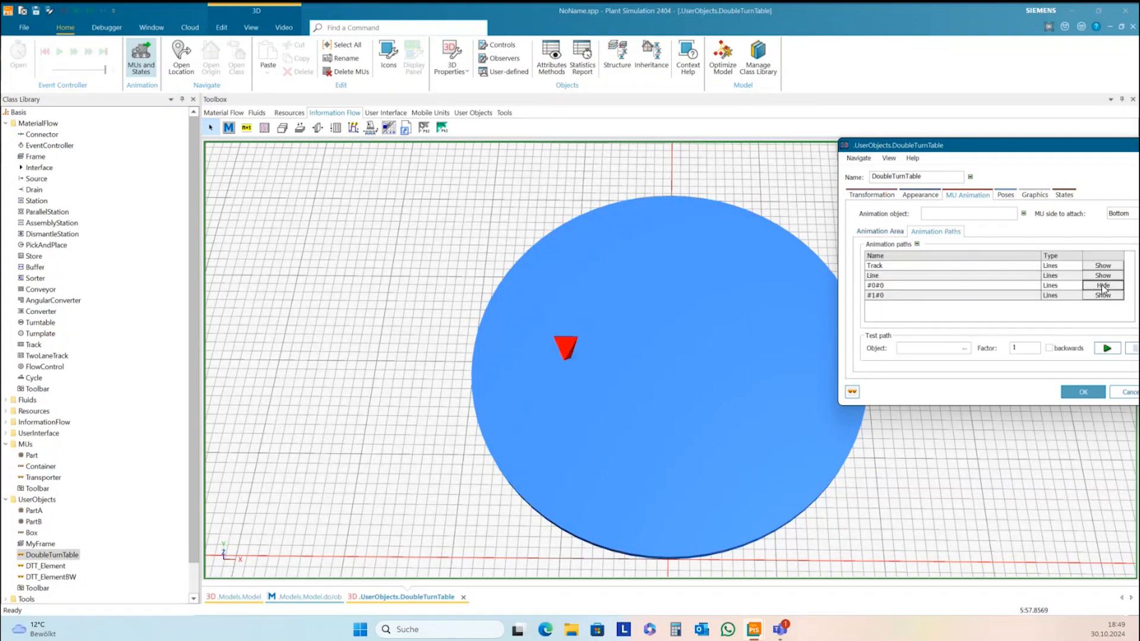
pyautogui.click(1102, 287)
pyautogui.click(1102, 295)
pyautogui.rightClick(773, 347)
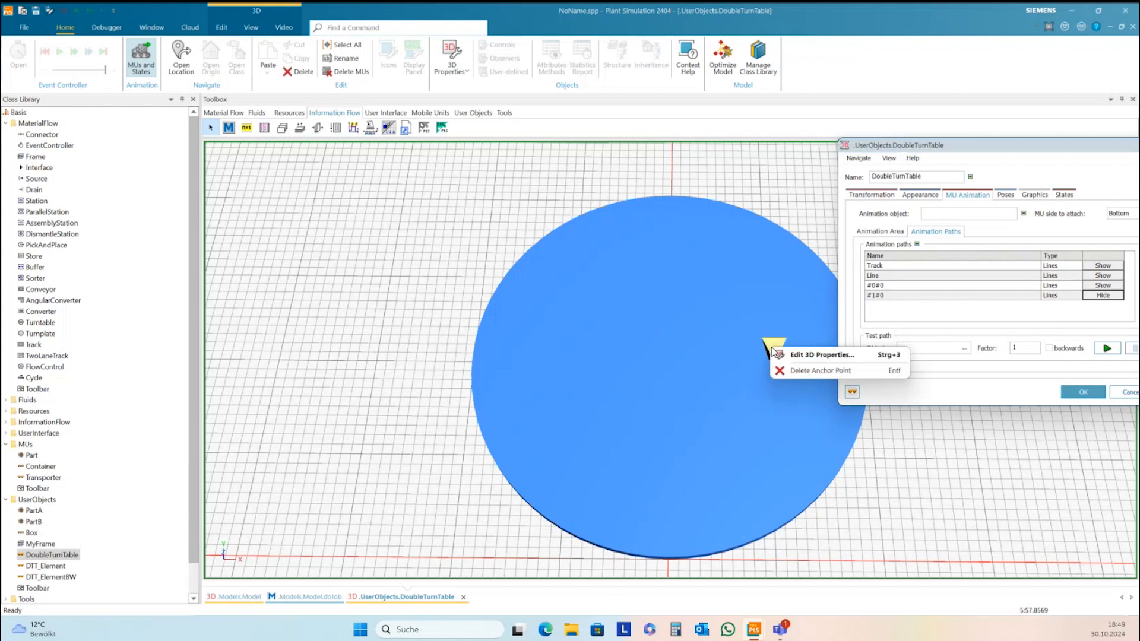
pyautogui.click(802, 355)
pyautogui.doubleClick(1097, 305)
pyautogui.write('270')
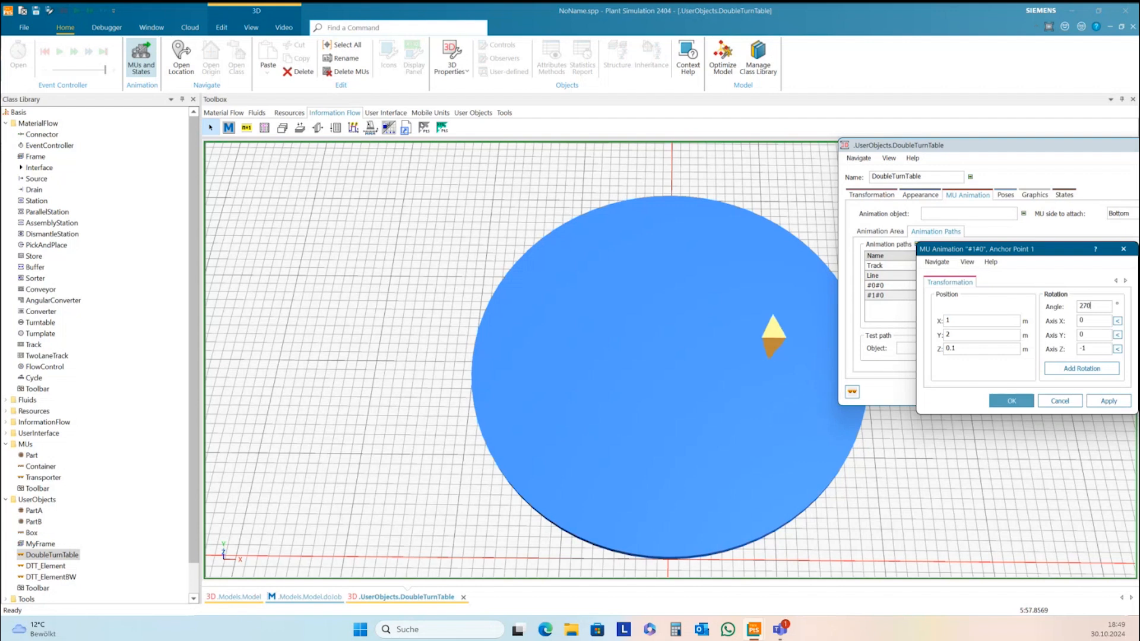
pyautogui.click(1012, 401)
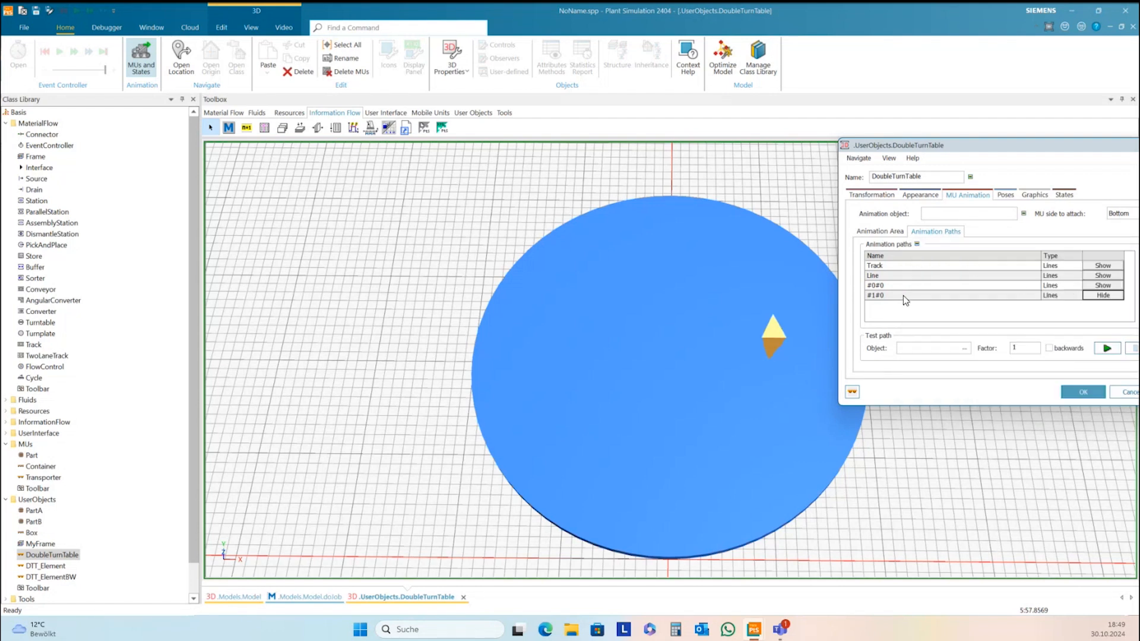
# Step: Show the anchor point of animation path #0#0 and set its rotation angle to 270°
pyautogui.click(980, 285)
pyautogui.click(1099, 285)
pyautogui.click(568, 348)
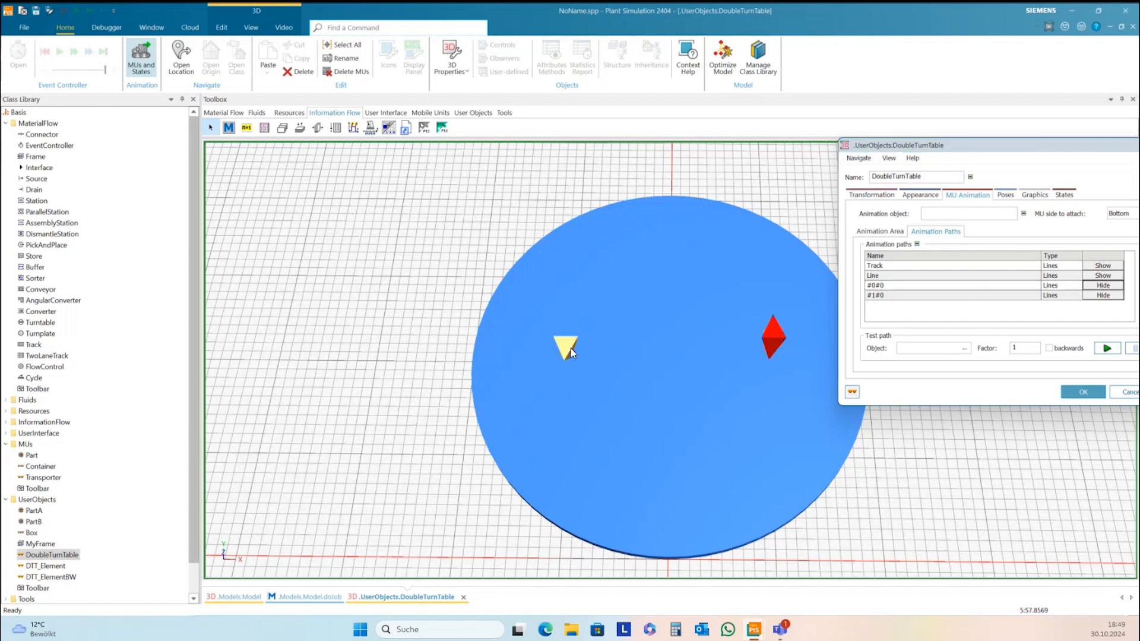
pyautogui.rightClick(572, 350)
pyautogui.click(600, 356)
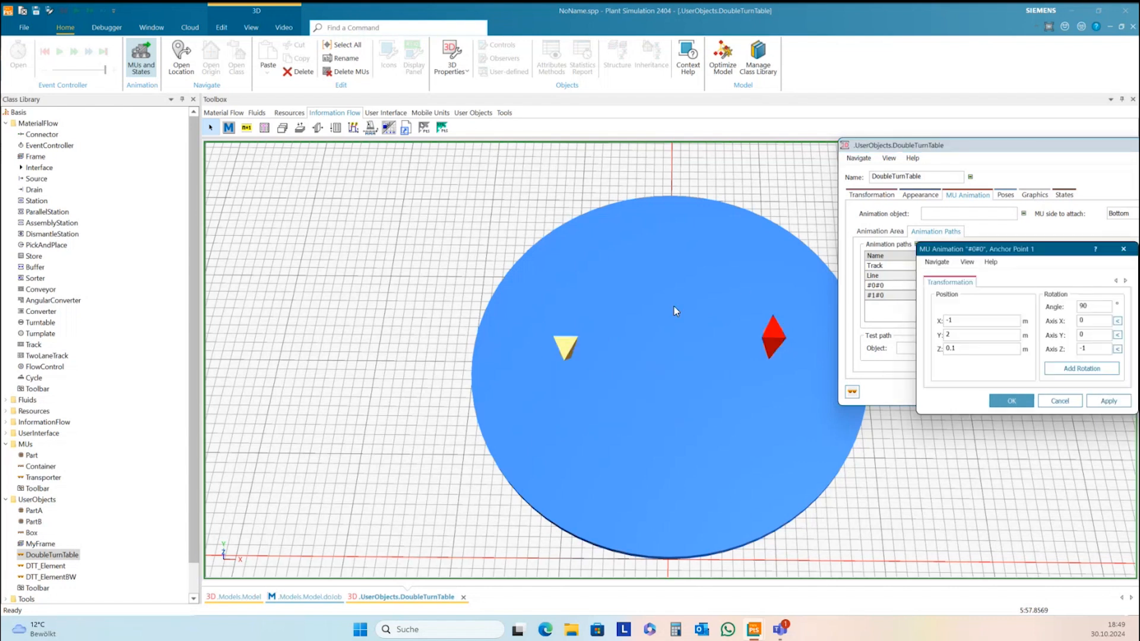
pyautogui.doubleClick(1080, 307)
pyautogui.write('270')
pyautogui.click(1108, 402)
pyautogui.click(1022, 406)
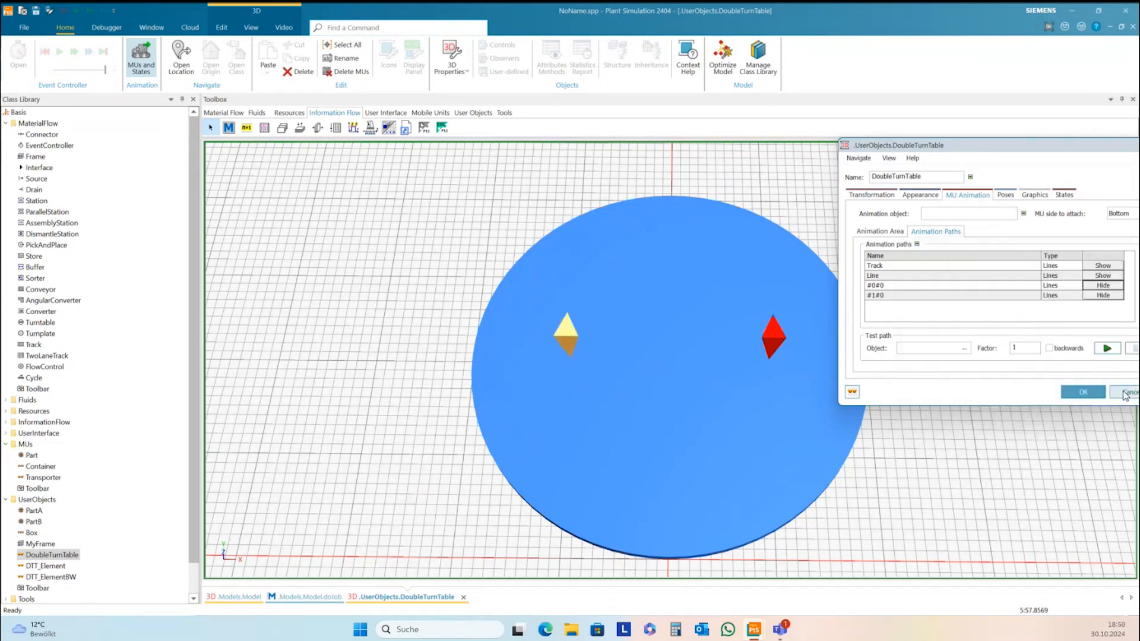
# Step: Apply the DoubleTurnTable 3D properties, close its 3D view and decline using the graphic dimensions as physical dimensions
pyautogui.moveTo(1029, 149); pyautogui.dragTo(949, 162)
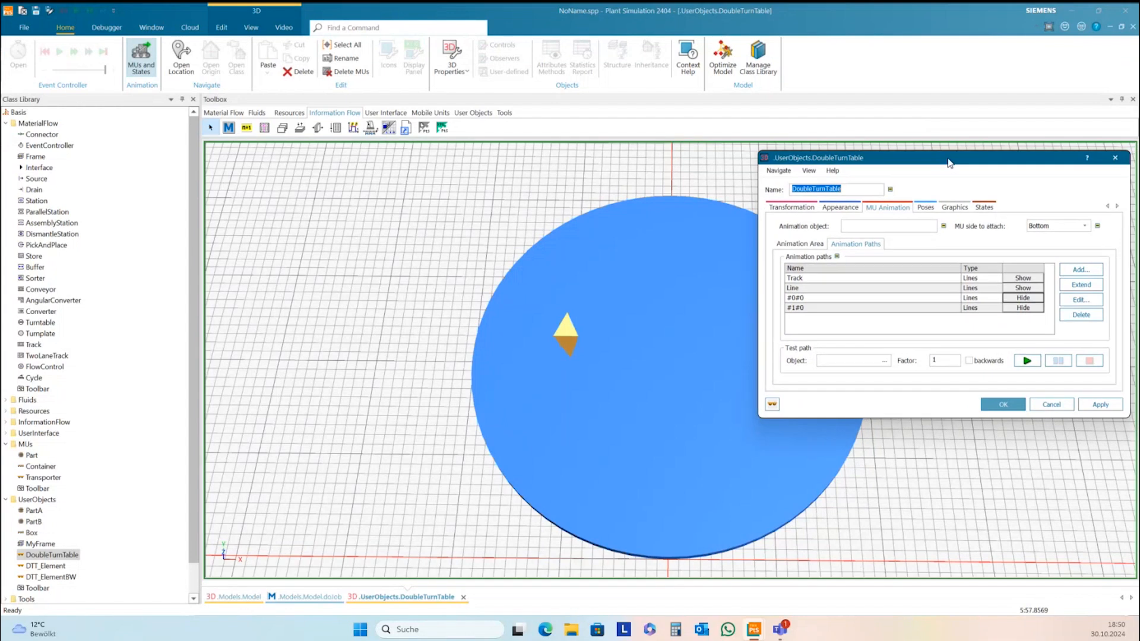
pyautogui.click(1102, 404)
pyautogui.click(1005, 404)
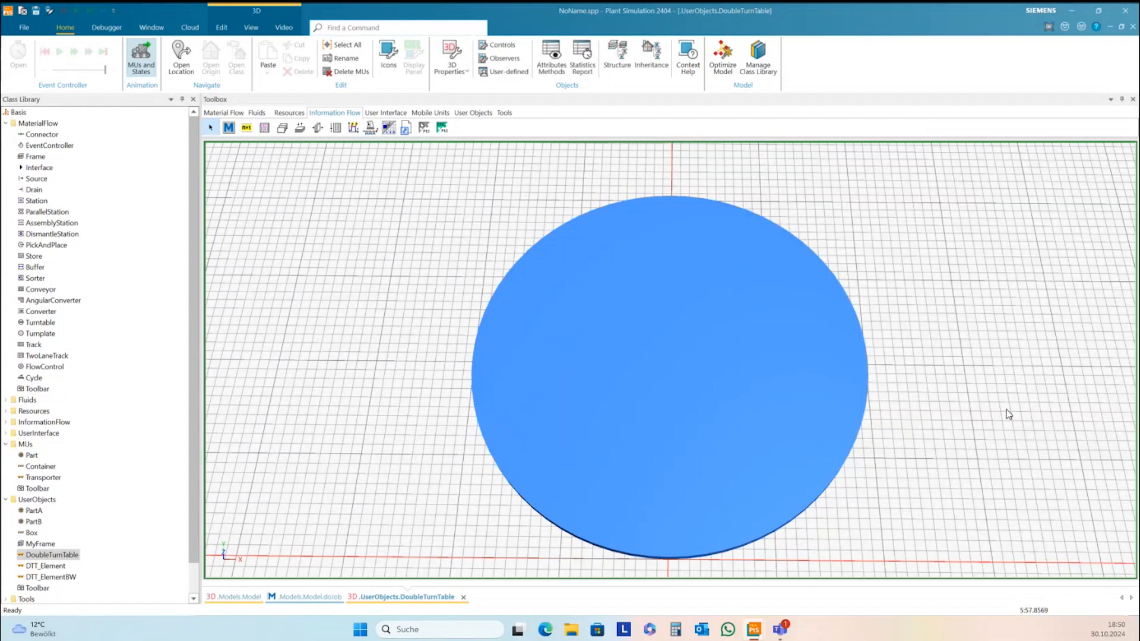
pyautogui.click(1132, 27)
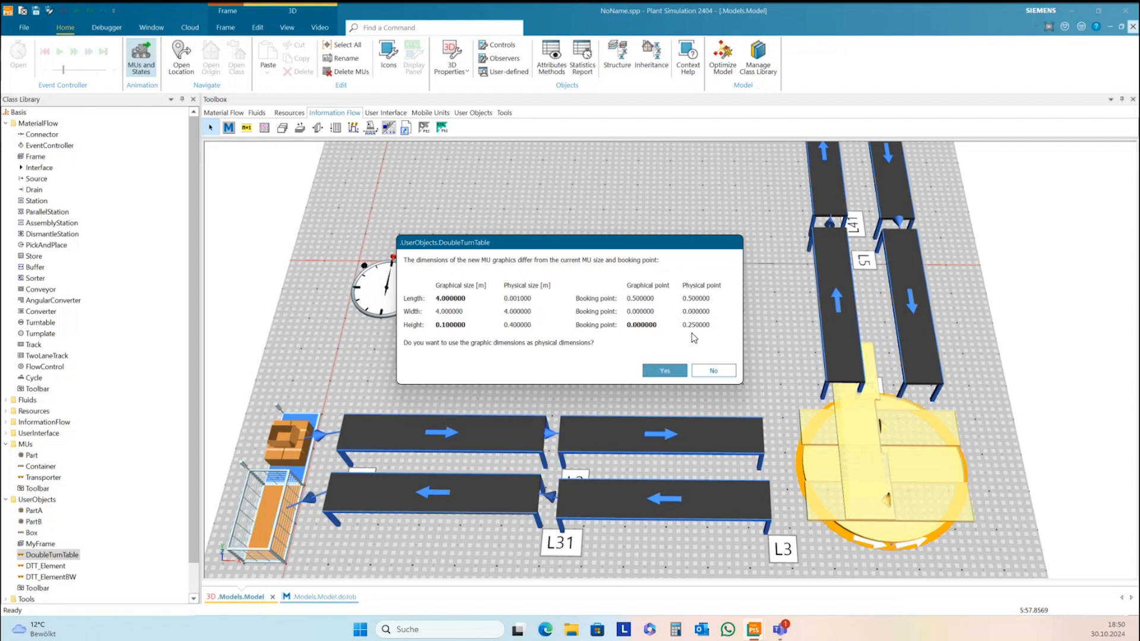
pyautogui.click(708, 371)
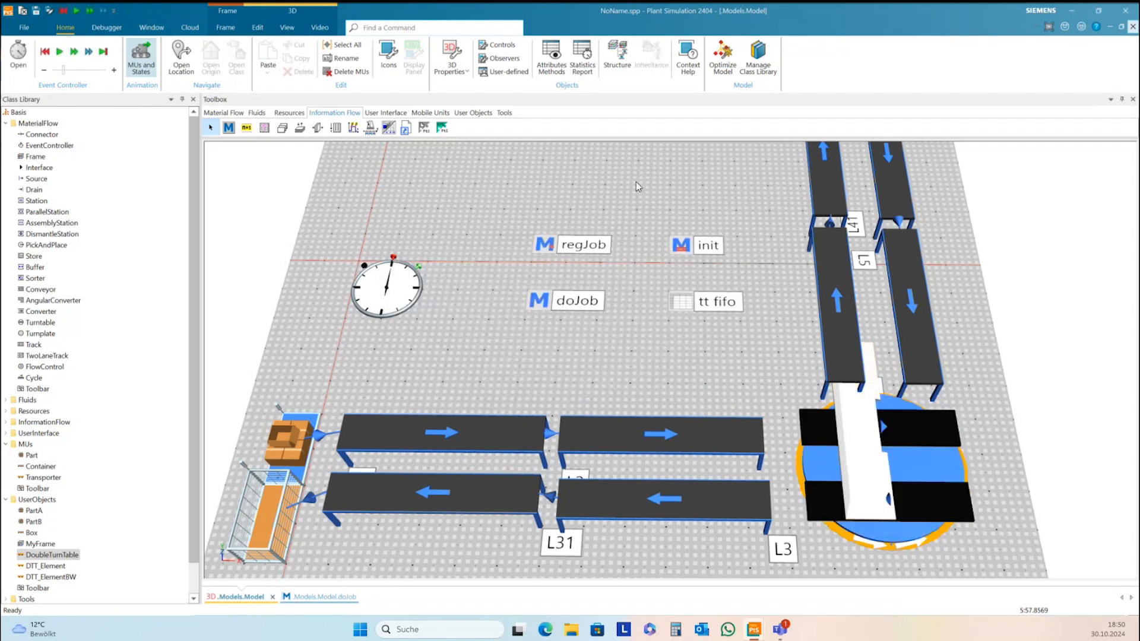
# Step: Reset the simulation, run it at normal and fast speed to check the part's position on the turntable, and reset it again
pyautogui.click(44, 52)
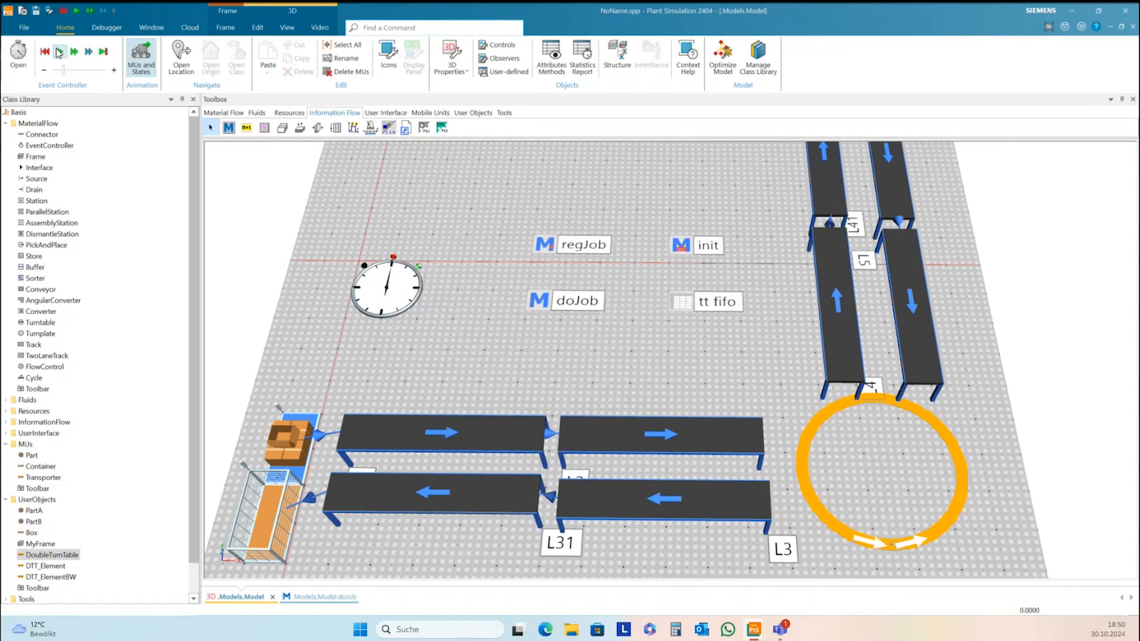
pyautogui.click(60, 52)
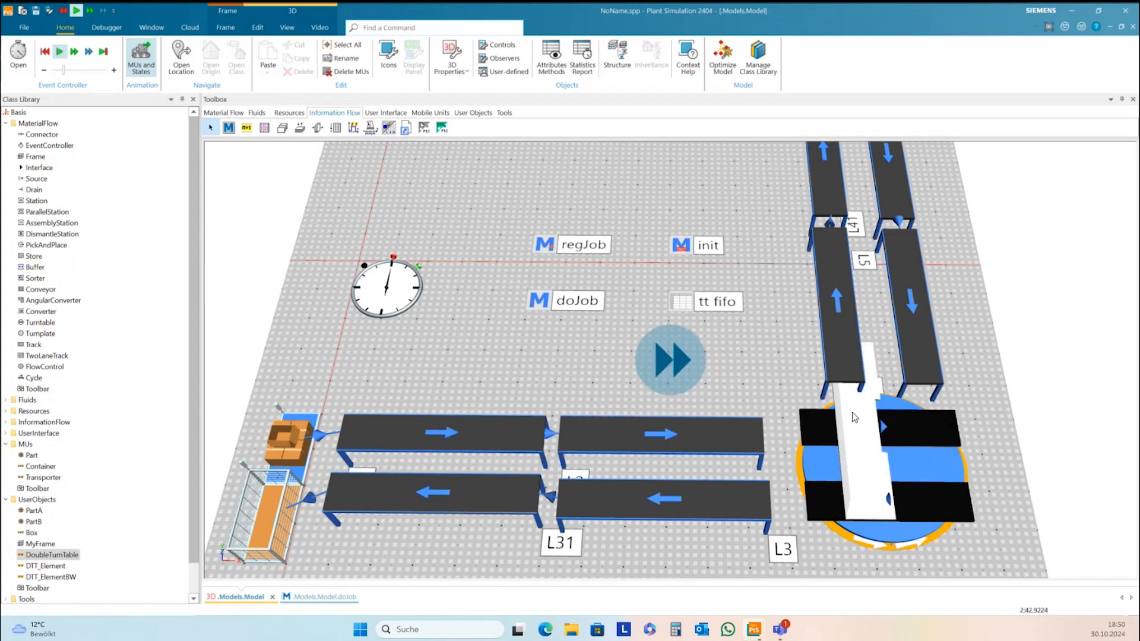
pyautogui.click(88, 52)
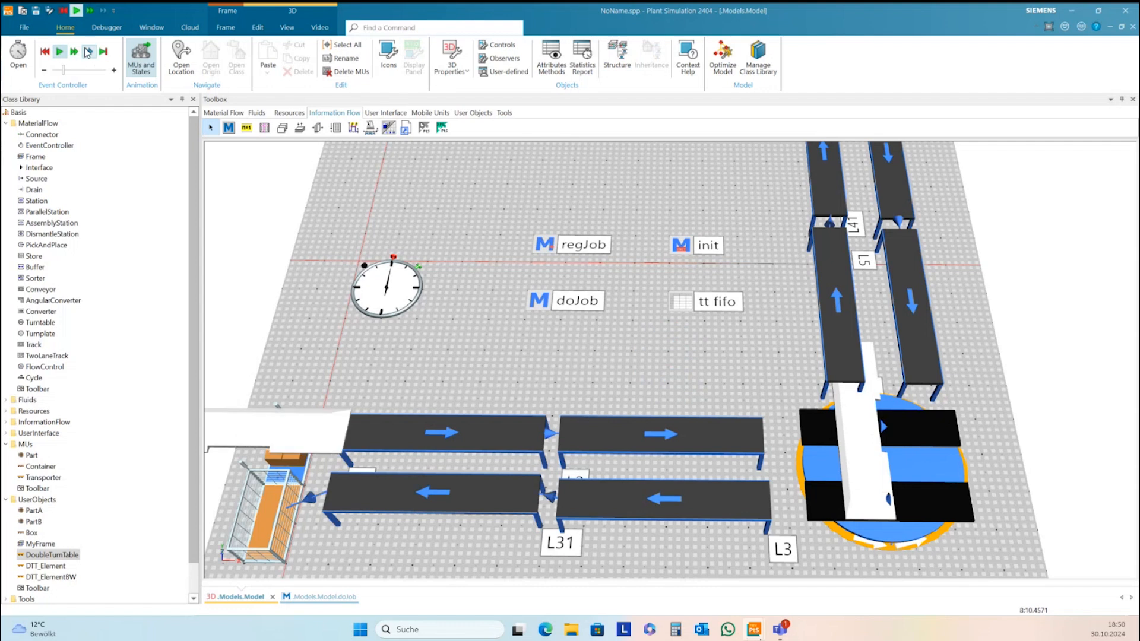
pyautogui.click(45, 51)
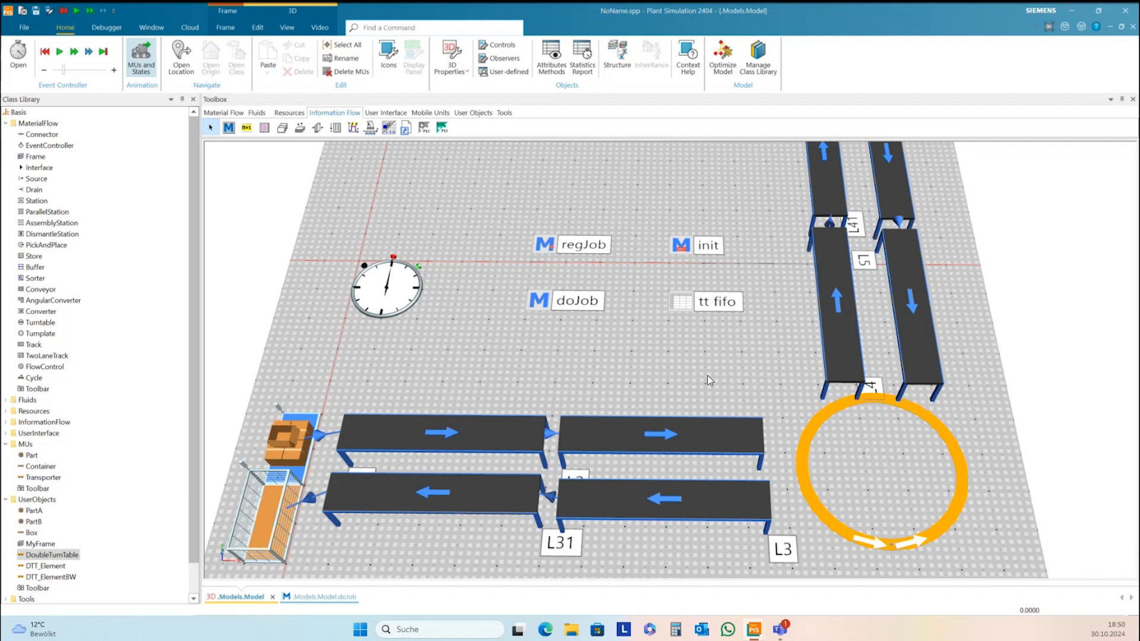
# Step: Make room below the lane 2 wait in doJob and check the name of the conveyor leading away from the turntable
pyautogui.doubleClick(542, 303)
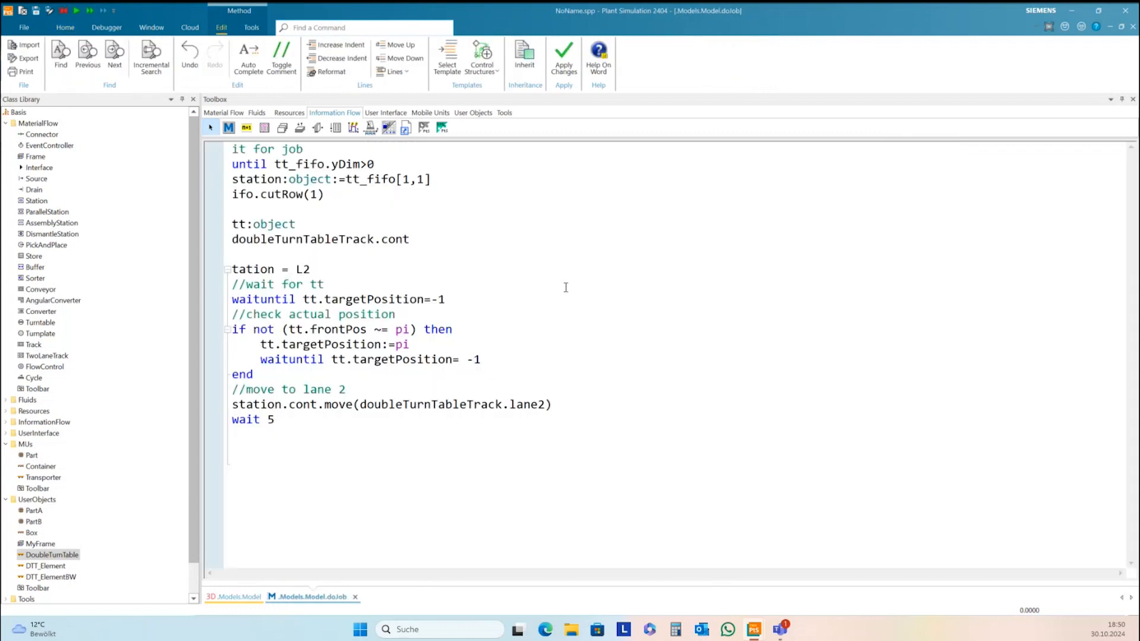
pyautogui.click(292, 425)
pyautogui.press('Return')
pyautogui.press('Return')
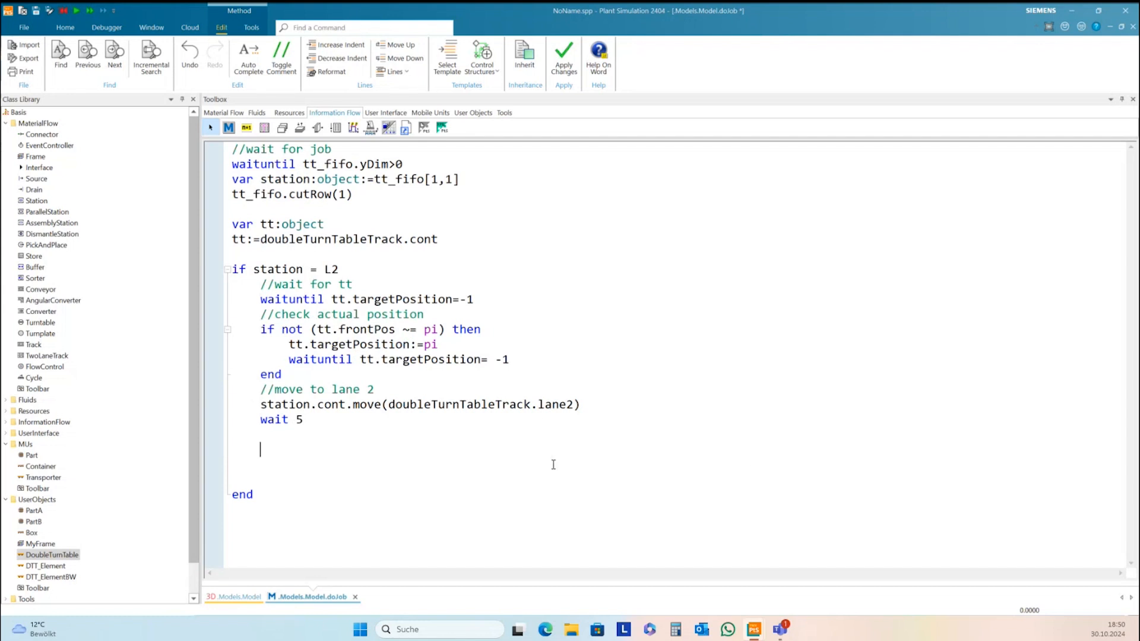
pyautogui.click(237, 596)
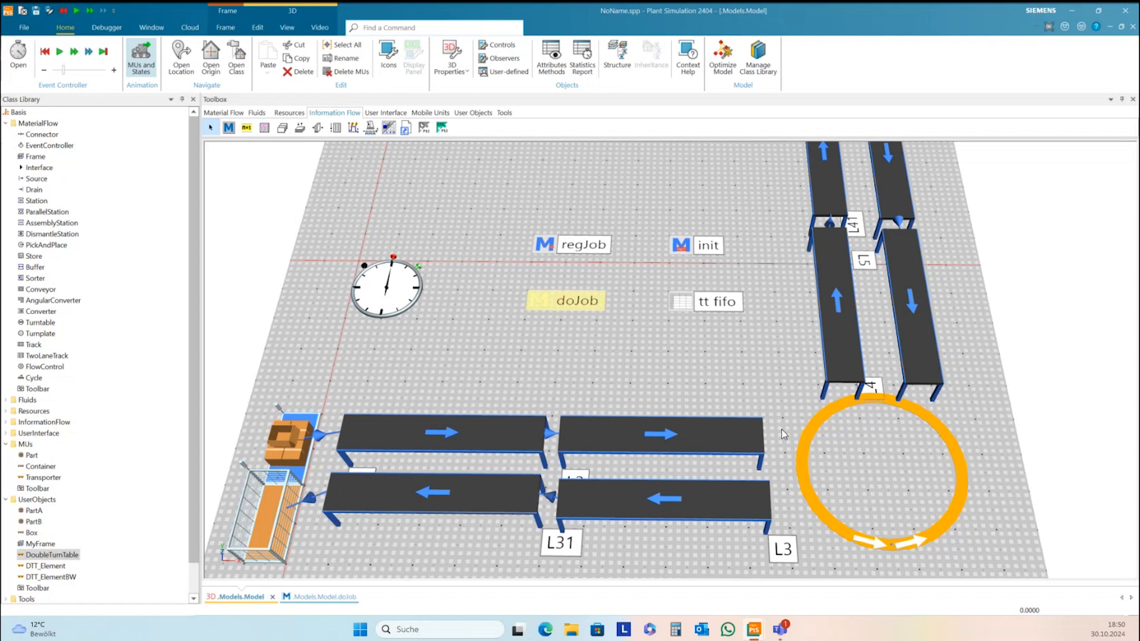
pyautogui.moveTo(846, 361)
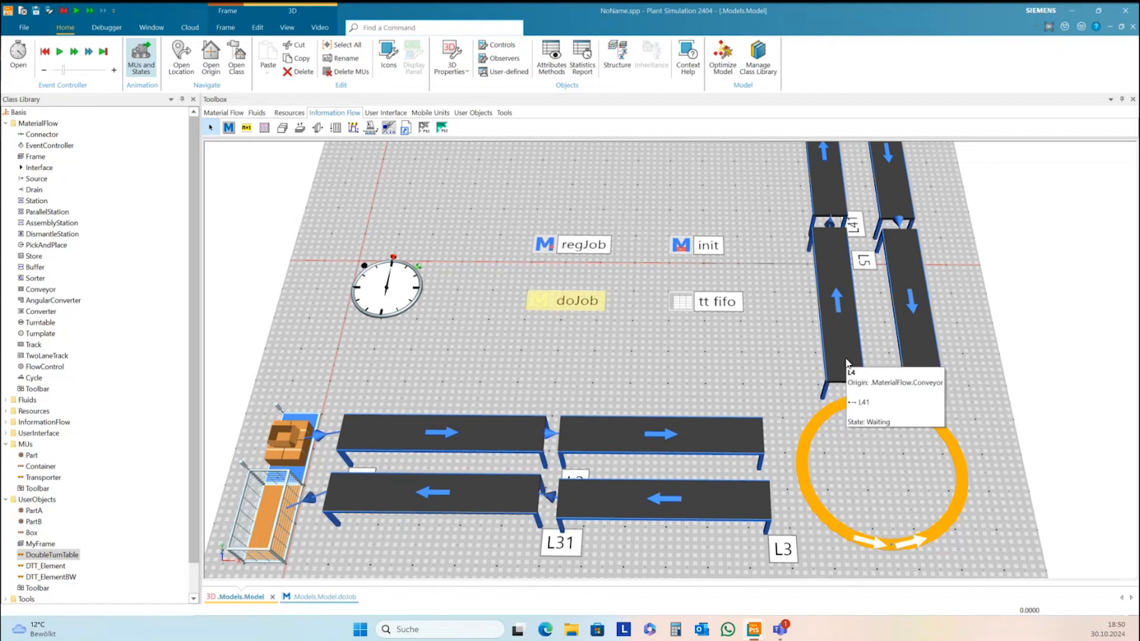
pyautogui.doubleClick(538, 297)
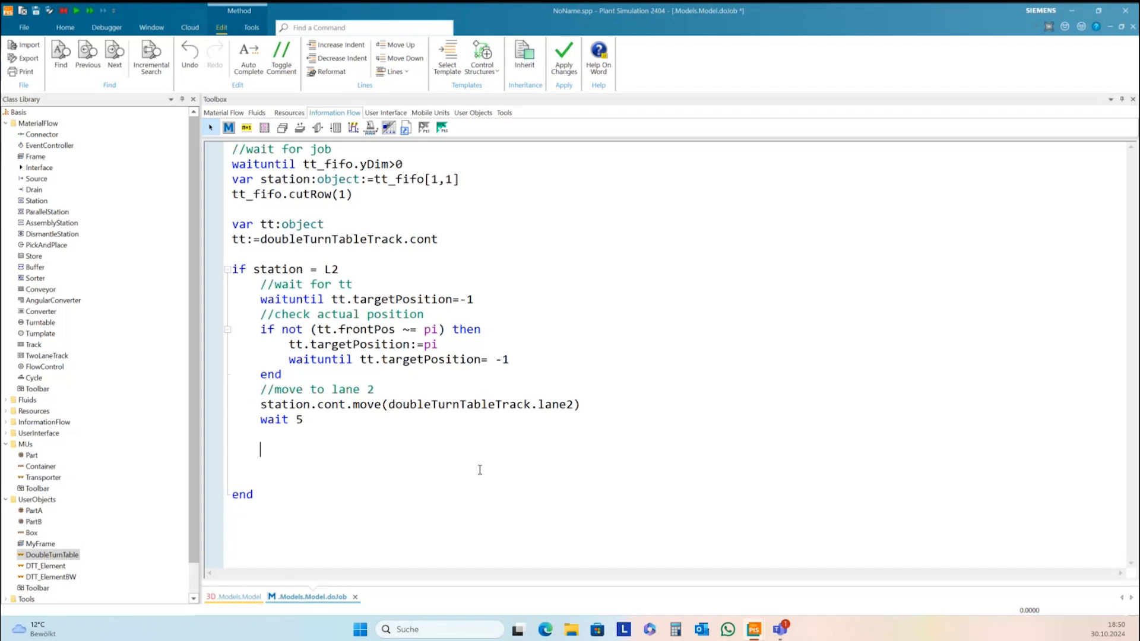
# Step: Add the statement doubleTurnTableTrack.lane2.cont.move(L4) below the wait in doJob's L2 branch
pyautogui.click(307, 438)
pyautogui.press('Return')
pyautogui.moveTo(388, 404); pyautogui.dragTo(572, 404)
pyautogui.hotkey('ctrl', 'c')
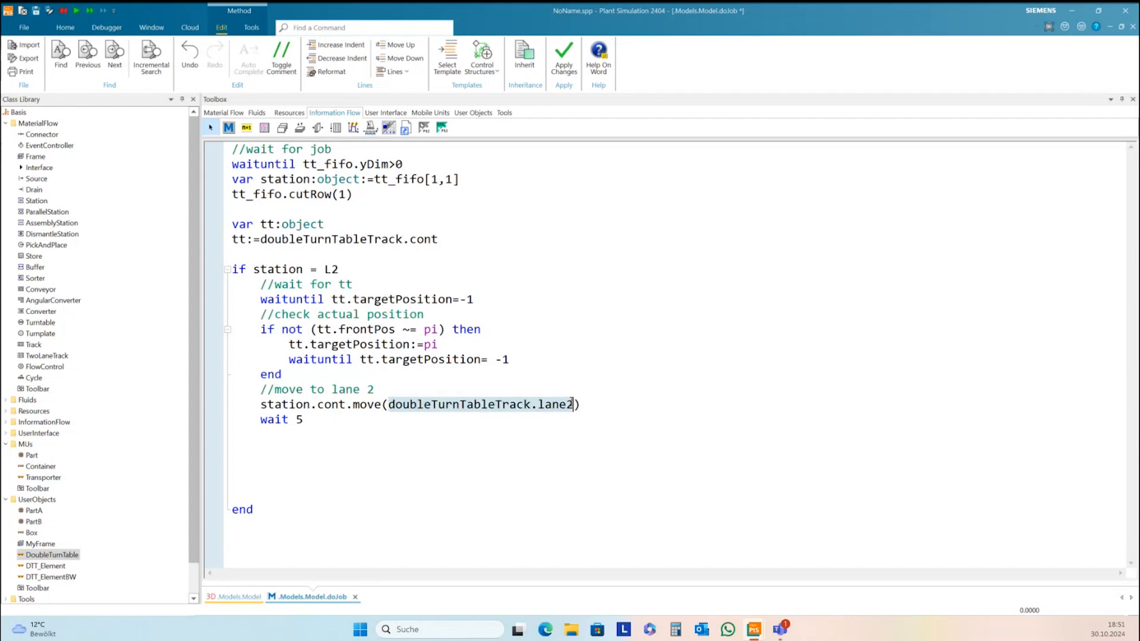
pyautogui.click(271, 448)
pyautogui.hotkey('ctrl', 'v')
pyautogui.write('.c')
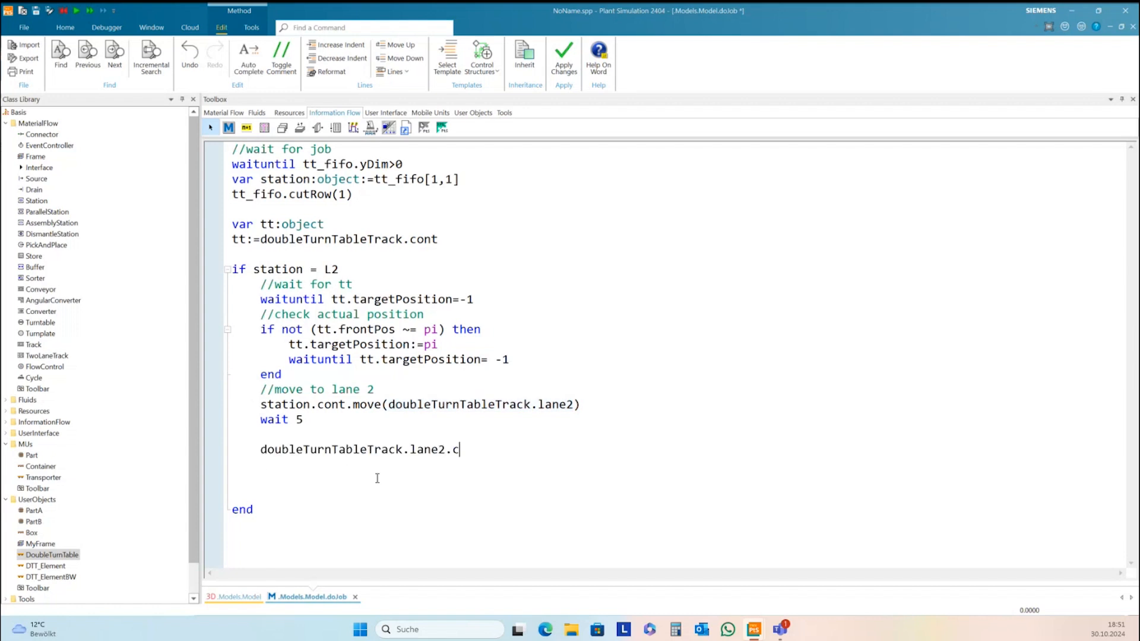
pyautogui.write('ont.move(')
pyautogui.write('t4')
pyautogui.click(526, 451)
pyautogui.moveTo(526, 451); pyautogui.dragTo(532, 451)
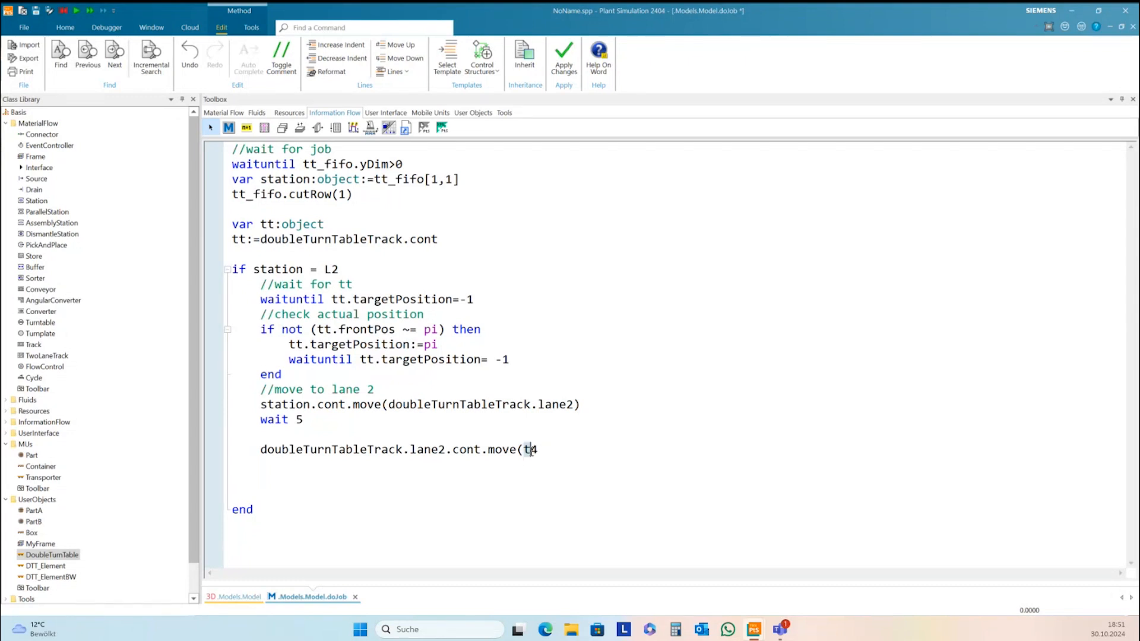
pyautogui.write('L')
pyautogui.click(558, 450)
pyautogui.write(')')
# Step: Finish the L2 branch with wait 5 and self.executeNewCallChain, and apply the changes to doJob
pyautogui.click(361, 462)
pyautogui.write('wait 5')
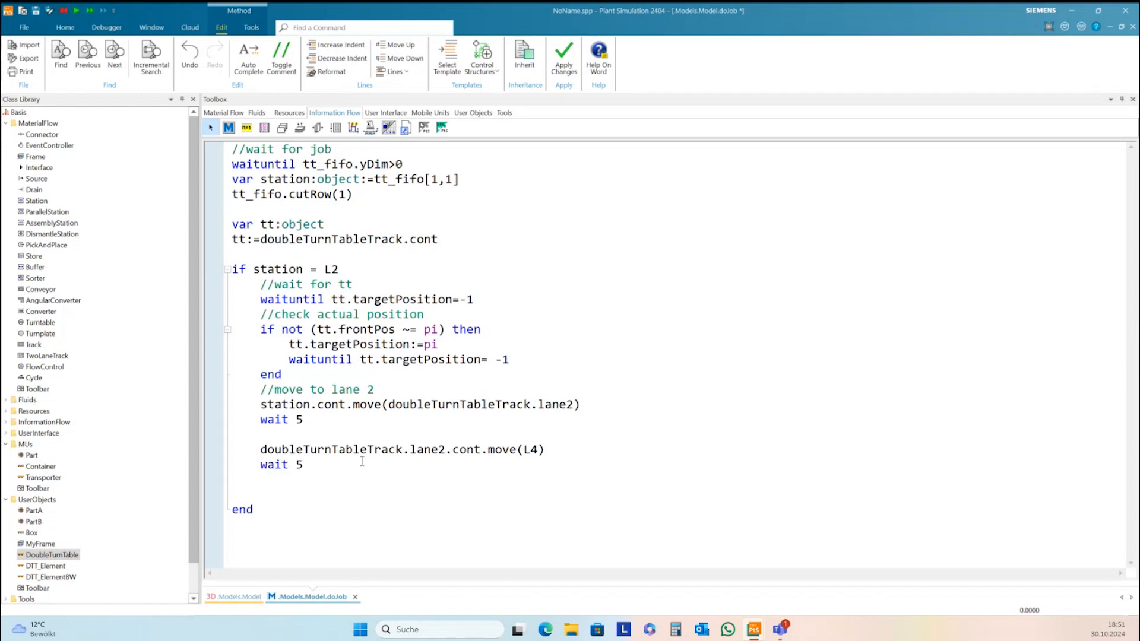
pyautogui.press('Return')
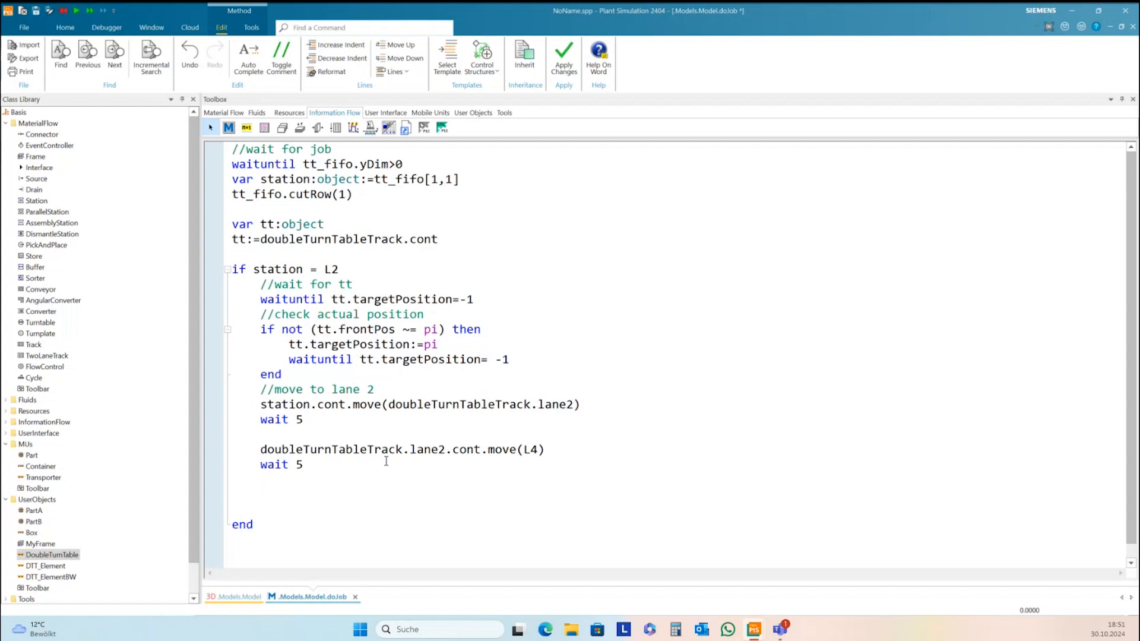
pyautogui.write('self.execute')
pyautogui.hotkey('ctrl', 'space')
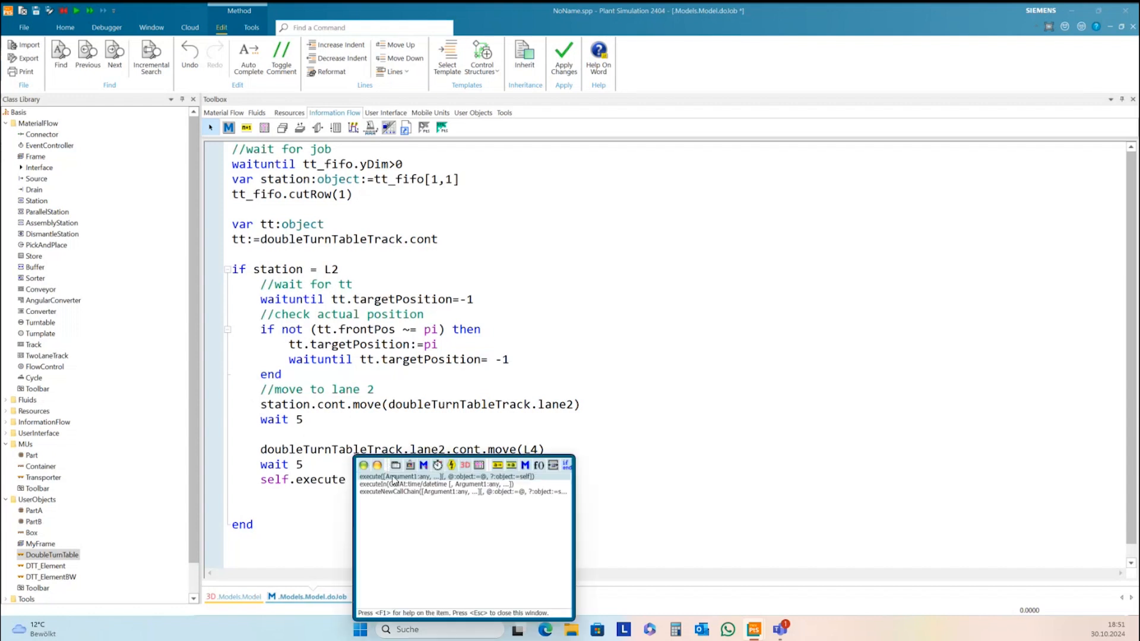
pyautogui.doubleClick(523, 491)
pyautogui.press('BackSpace')
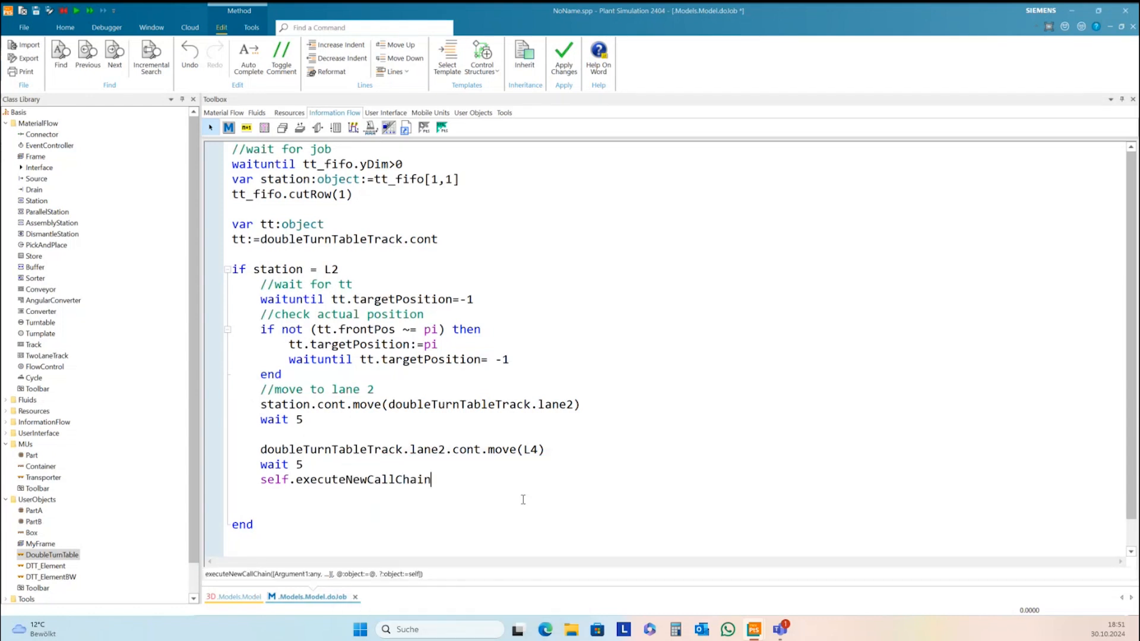
pyautogui.click(529, 504)
pyautogui.click(561, 70)
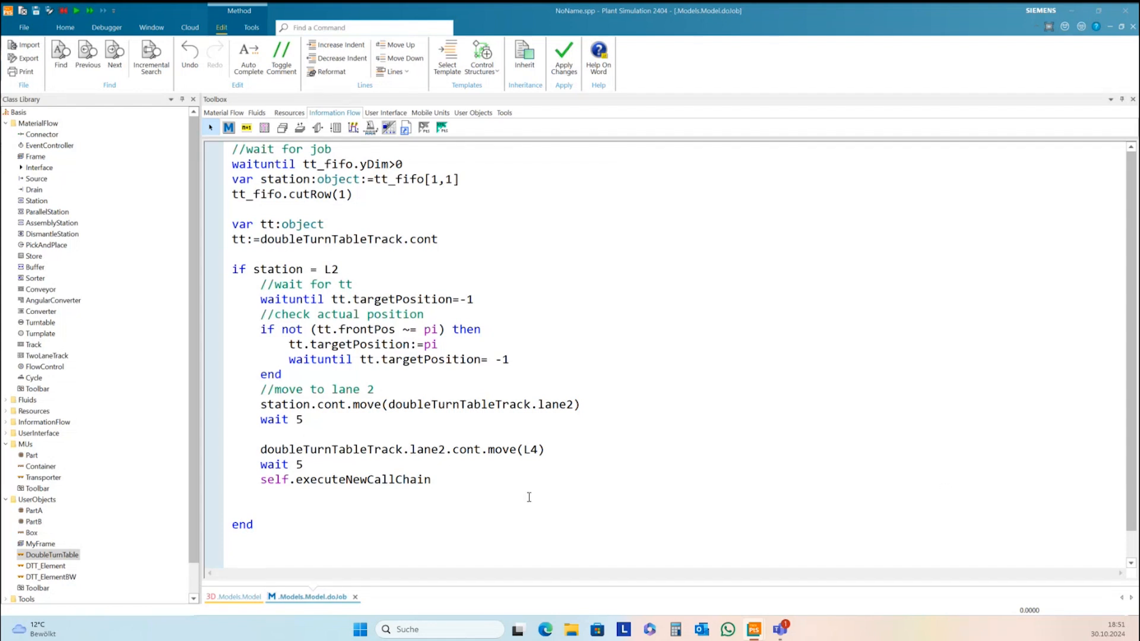
# Step: Add an else branch after self.executeNewCallChain in doJob, with blank lines for its code
pyautogui.click(438, 480)
pyautogui.press('Return')
pyautogui.press('BackSpace')
pyautogui.write('else')
pyautogui.press('Return')
pyautogui.press('Return')
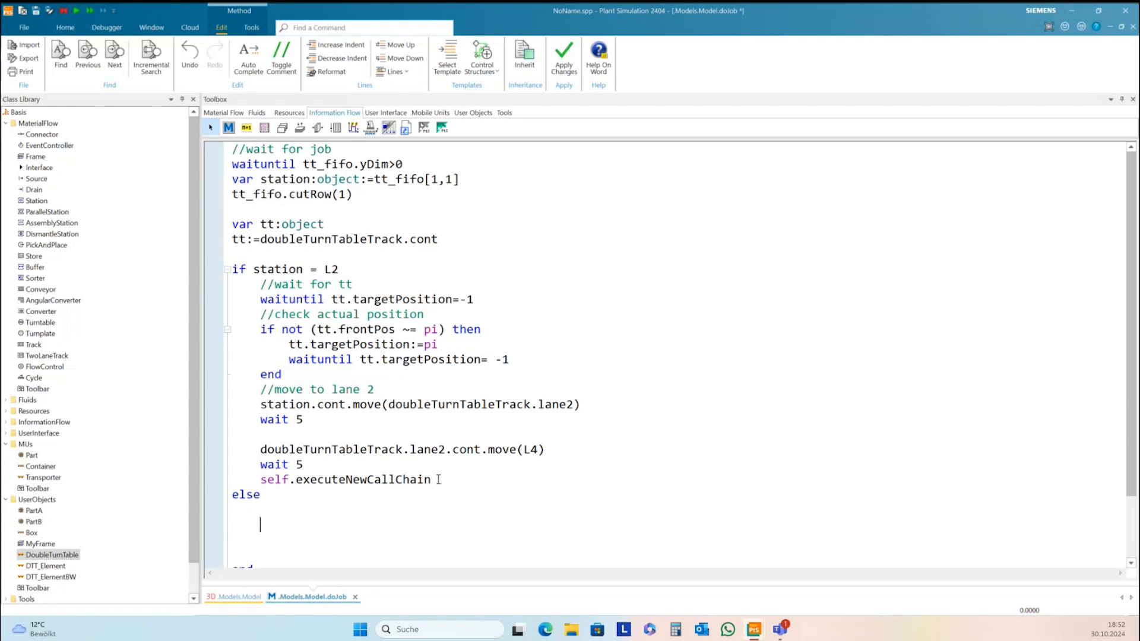
# Step: Copy the whole body of the L2 branch, from the wait for tt comment to executeNewCallChain, into the else branch
pyautogui.scroll(-2, 484, 374)
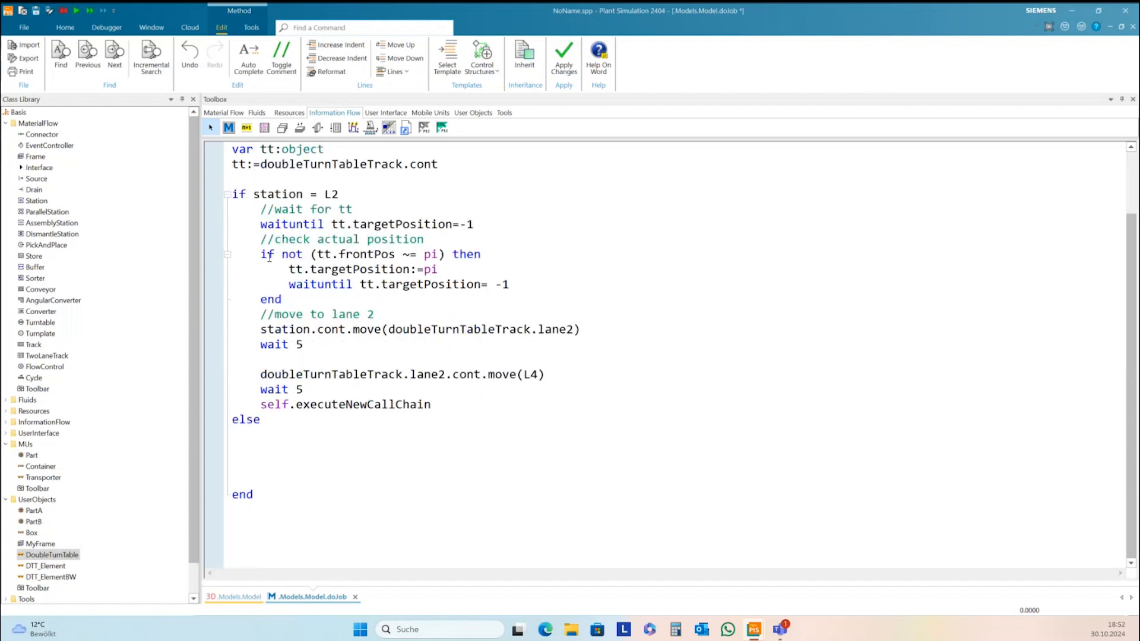
pyautogui.moveTo(262, 210); pyautogui.dragTo(439, 404)
pyautogui.hotkey('ctrl', 'c')
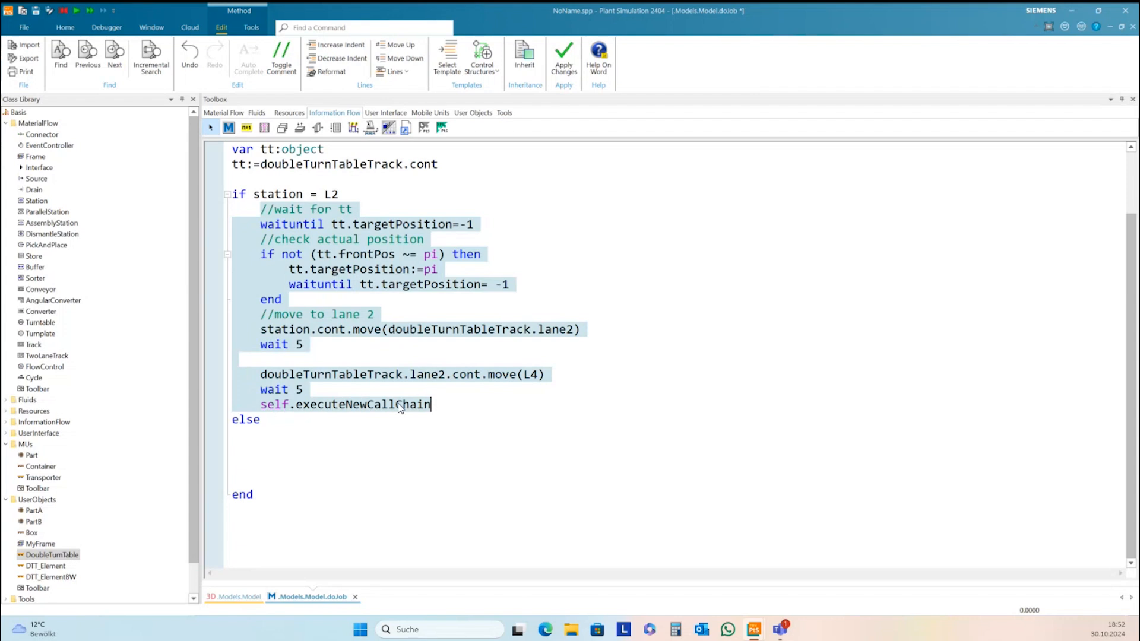
pyautogui.click(267, 436)
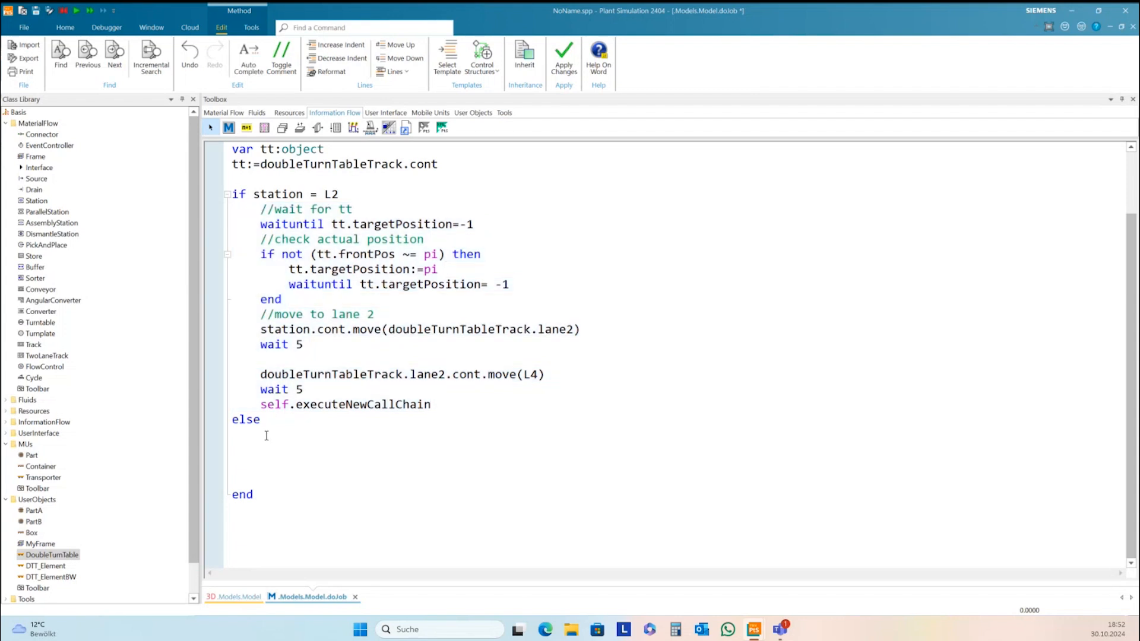
pyautogui.hotkey('ctrl', 'v')
pyautogui.scroll(-2, 279, 405)
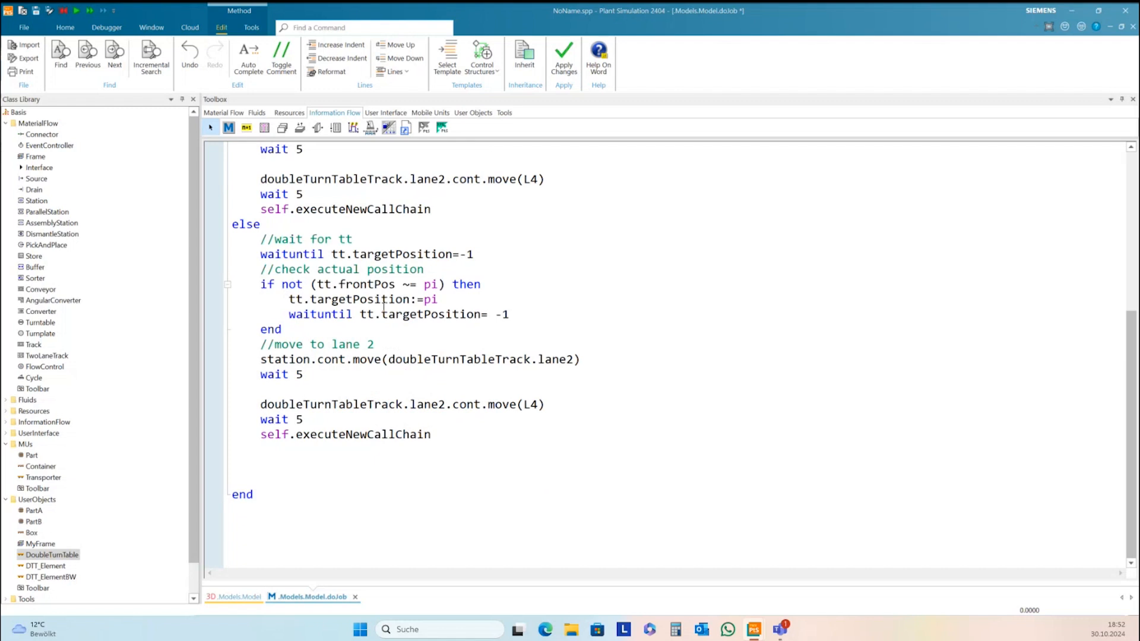
# Step: Change pi to 2*pi in the else branch's frontPos check and targetPosition assignment
pyautogui.click(366, 327)
pyautogui.click(424, 285)
pyautogui.write('2*')
pyautogui.click(428, 299)
pyautogui.write('2')
pyautogui.press('BackSpace')
pyautogui.write('2*')
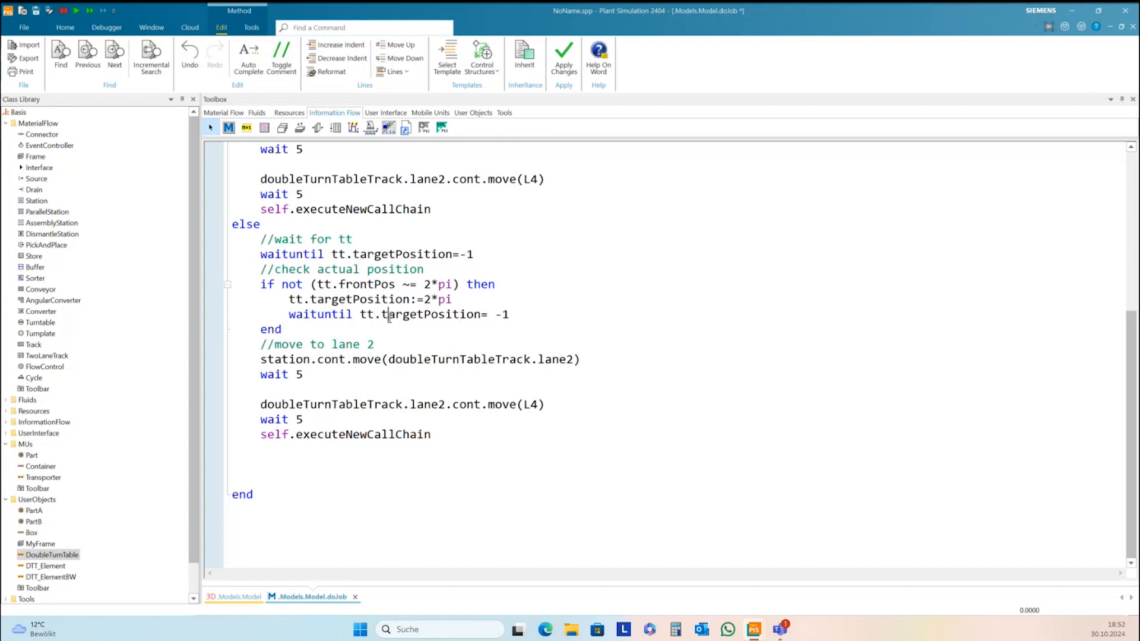
# Step: Change the else branch's station.cont.move target to doubleTurnTableTrack.lane1
pyautogui.click(322, 360)
pyautogui.click(571, 360)
pyautogui.write('1')
# Step: Check the return conveyor's name in the model, set the else branch's outgoing move to L3, and apply and close doJob
pyautogui.click(234, 597)
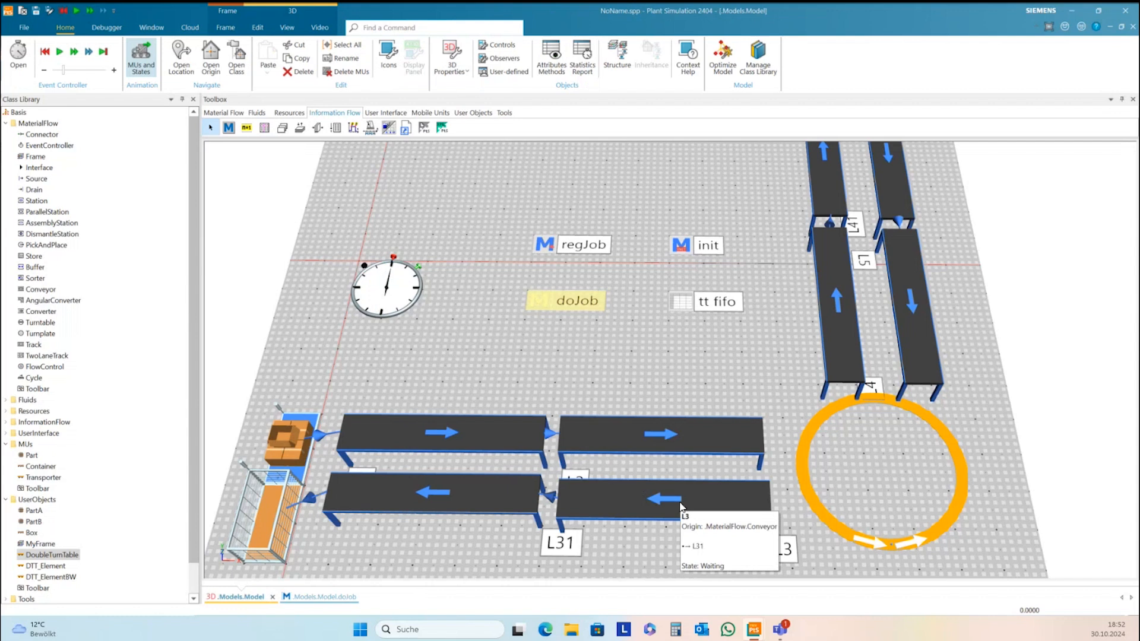
pyautogui.click(351, 598)
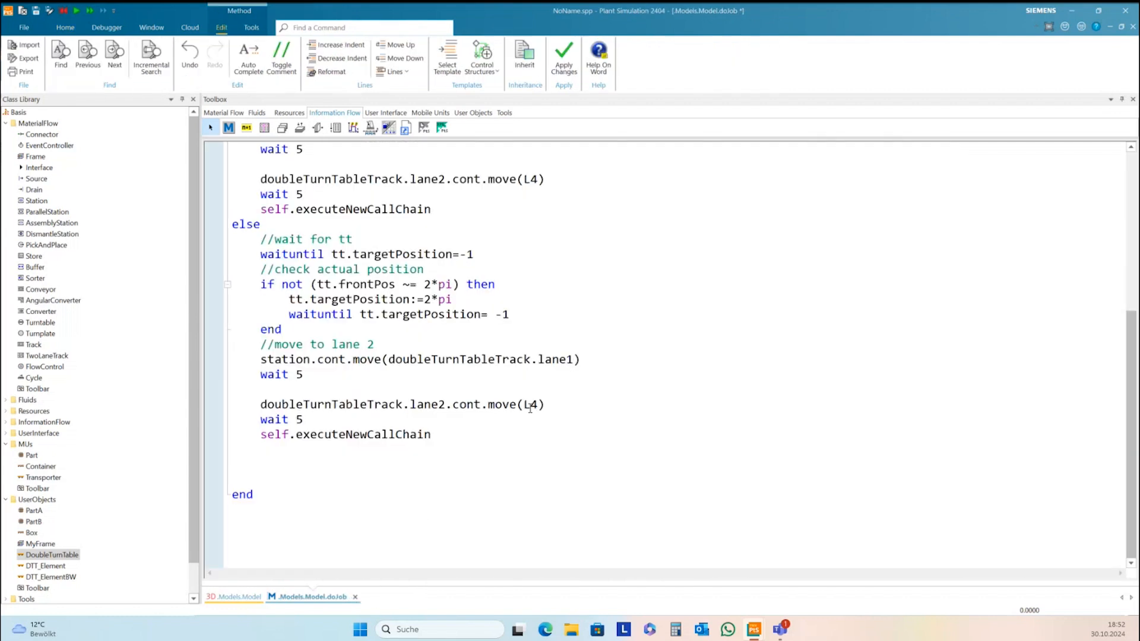
pyautogui.moveTo(532, 406); pyautogui.dragTo(537, 407)
pyautogui.write('3')
pyautogui.click(513, 436)
pyautogui.click(564, 59)
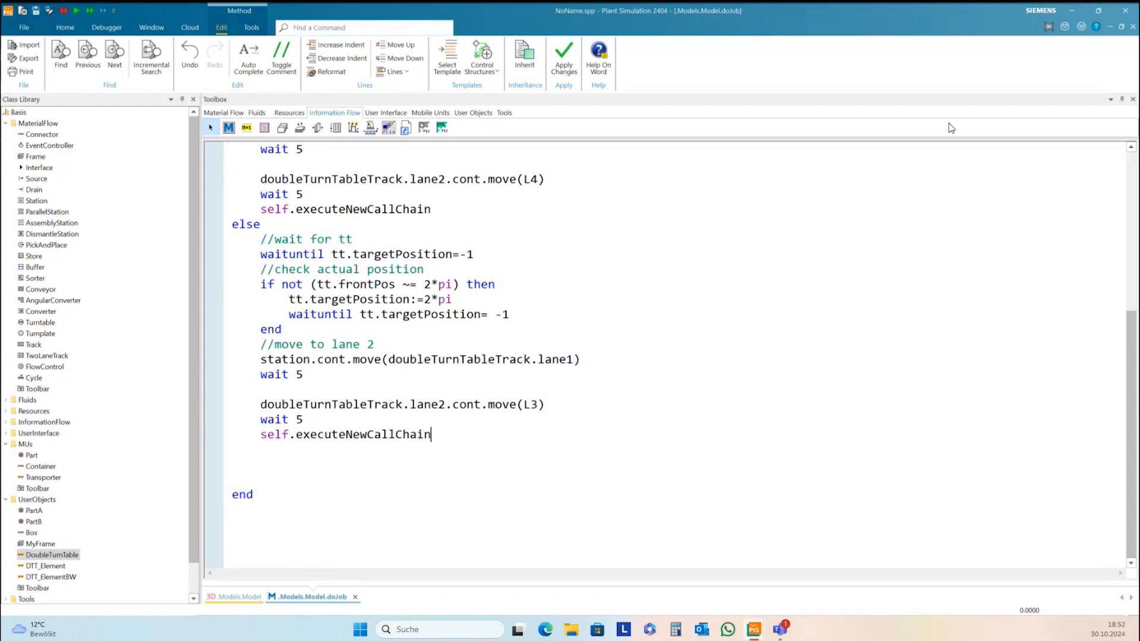
pyautogui.click(1133, 28)
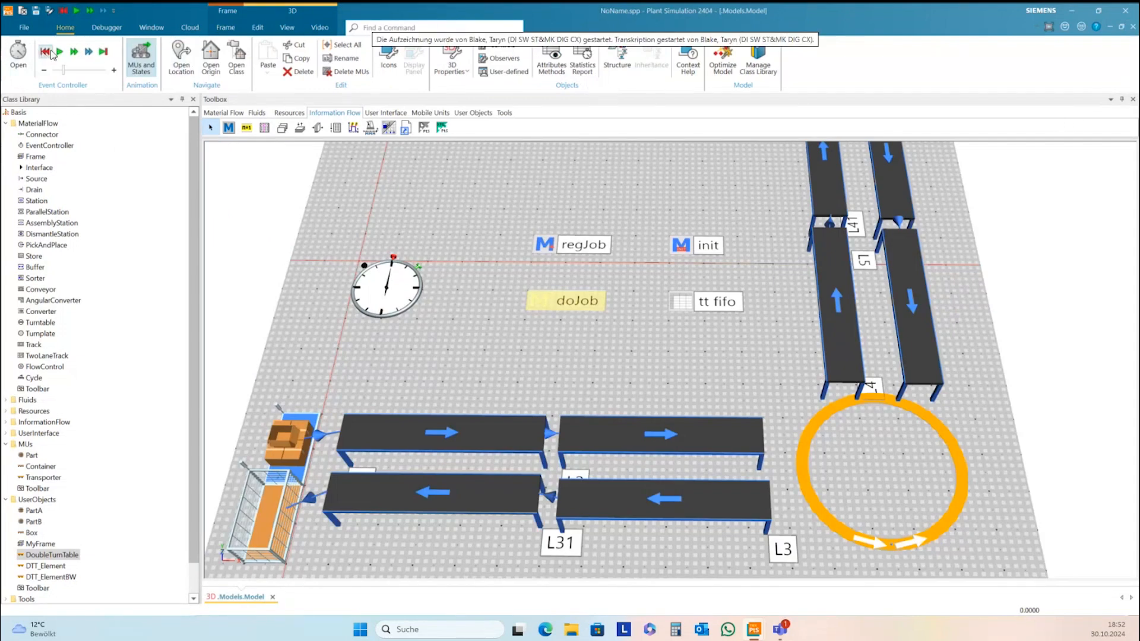
# Step: Run the simulation at normal and fast speed, reset it and run it again to check the turntable's behaviour
pyautogui.click(59, 53)
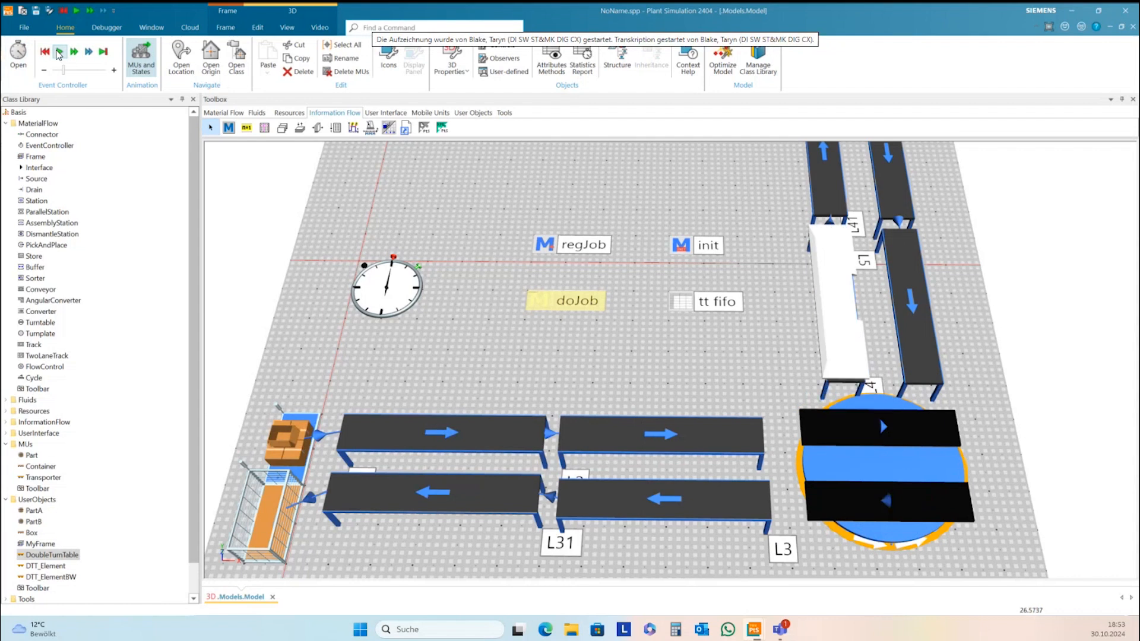
pyautogui.click(74, 52)
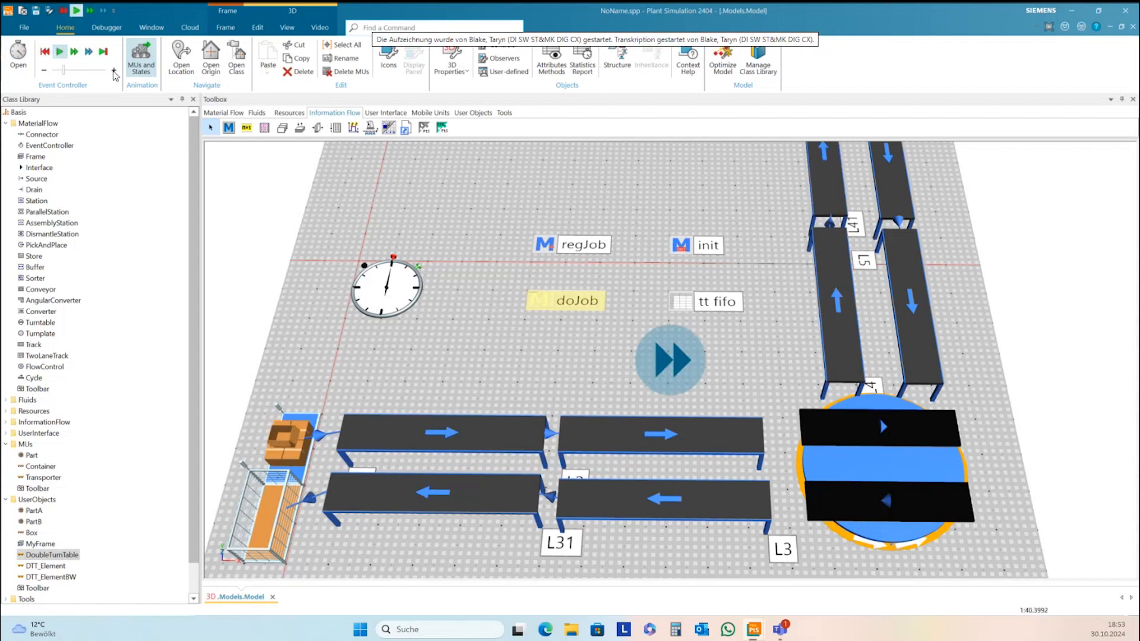
pyautogui.click(60, 54)
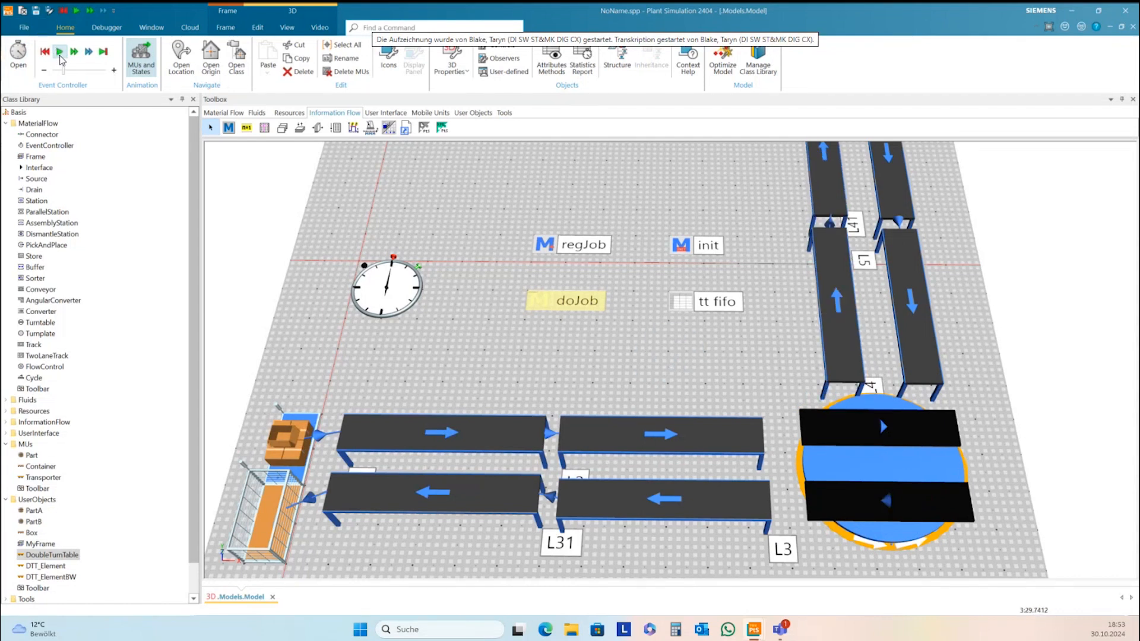
pyautogui.click(45, 52)
pyautogui.click(59, 53)
pyautogui.click(74, 52)
# Step: Reopen doJob and add the comment //move to 2*pi after the first wait 5 in the L2 branch
pyautogui.doubleClick(543, 304)
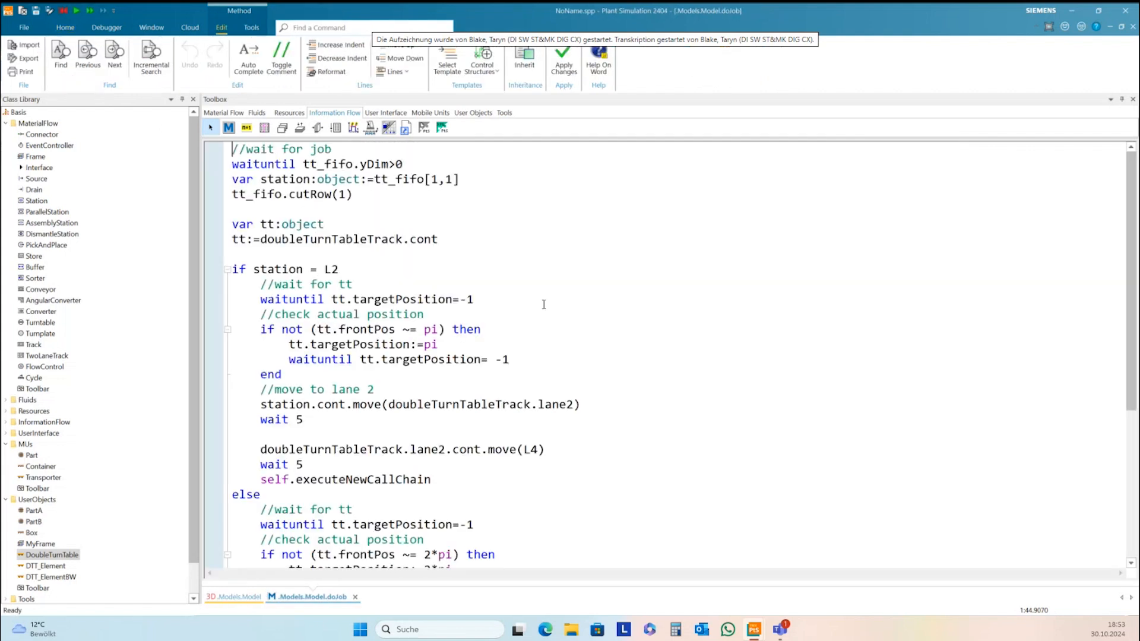
pyautogui.scroll(-2, 543, 304)
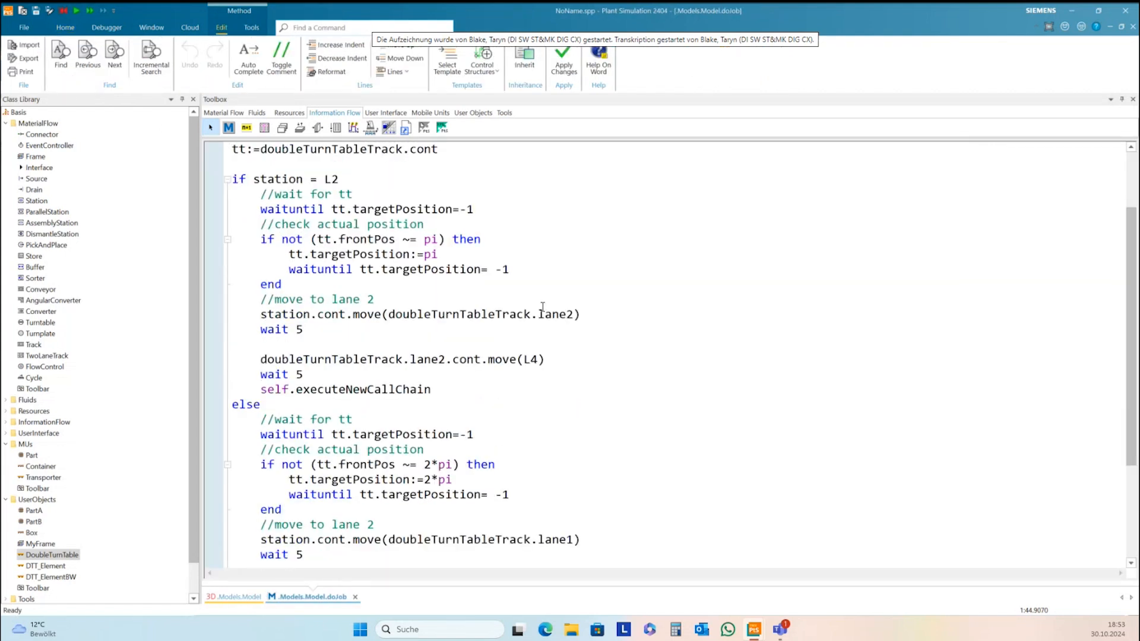
pyautogui.click(346, 336)
pyautogui.press('Return')
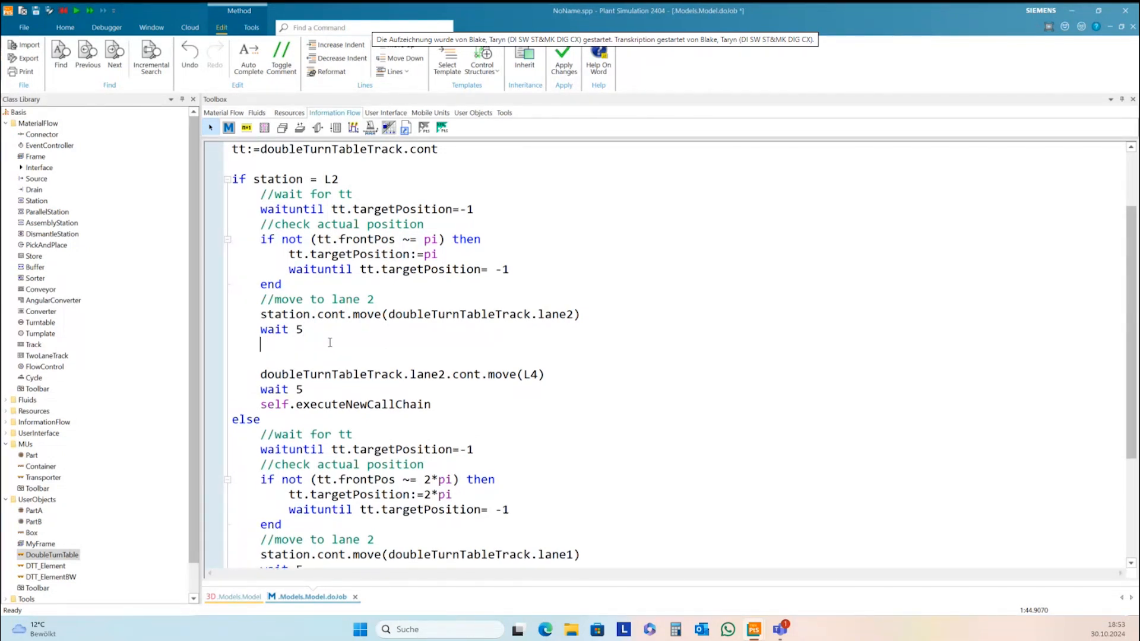
pyautogui.write('//m')
pyautogui.write('ove to ')
pyautogui.write('L2')
pyautogui.write('*')
pyautogui.write('pi')
pyautogui.press('Return')
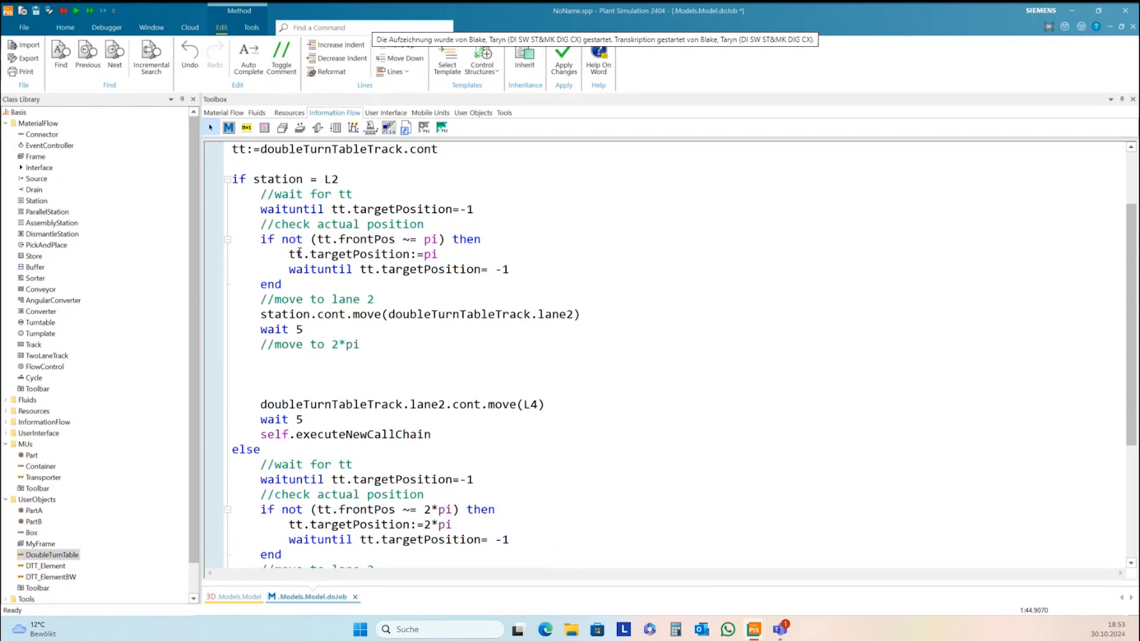
# Step: Copy the targetPosition assignment and its waituntil line below the new comment, align them, and set the target to 2*pi
pyautogui.moveTo(289, 254); pyautogui.dragTo(511, 270)
pyautogui.hotkey('ctrl', 'c')
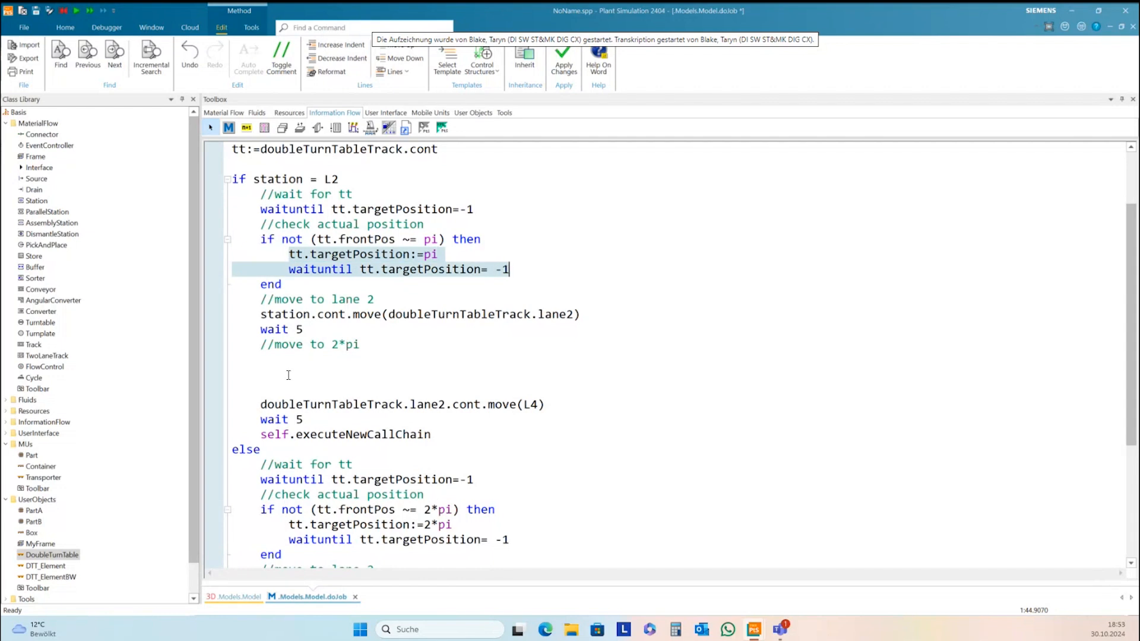
pyautogui.click(329, 359)
pyautogui.hotkey('ctrl', 'v')
pyautogui.click(266, 374)
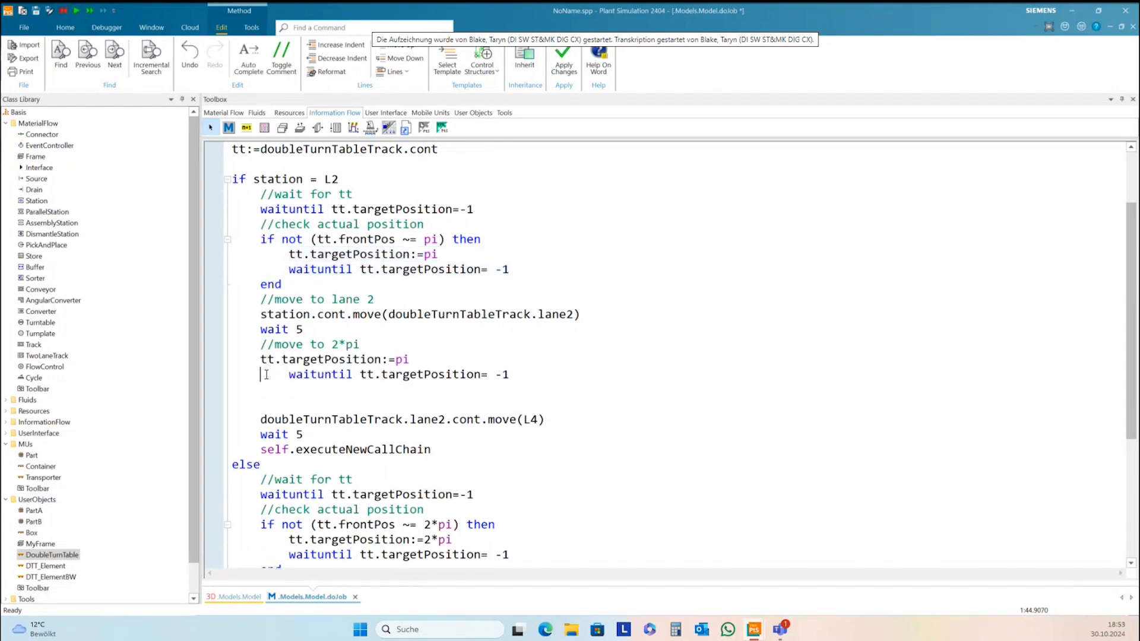
pyautogui.press('Delete')
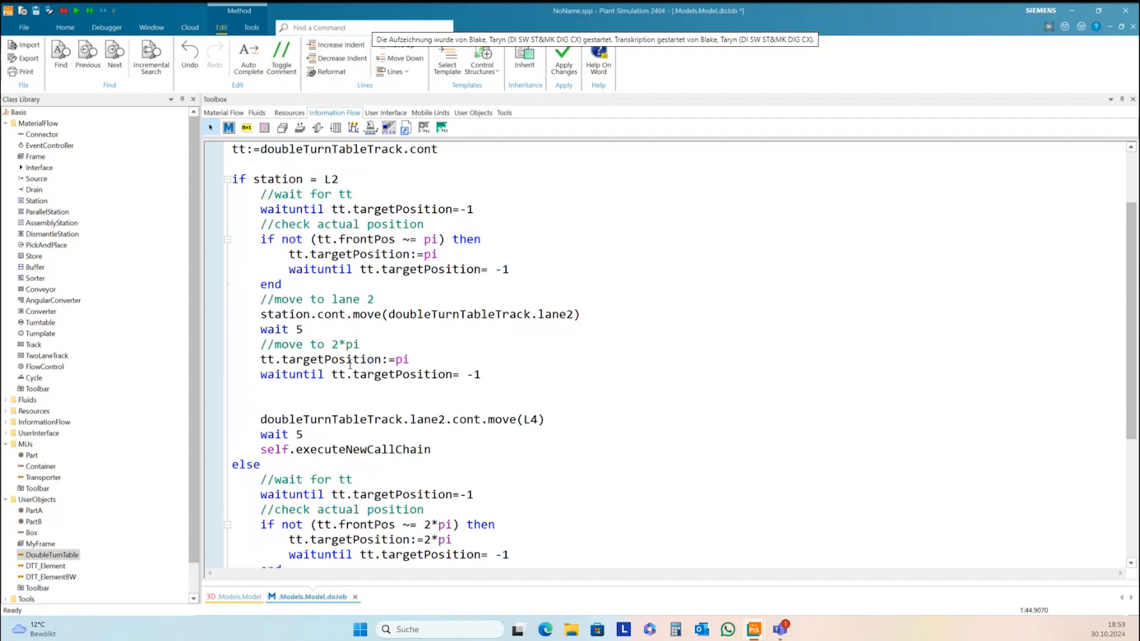
pyautogui.click(396, 360)
pyautogui.write('2*')
pyautogui.click(488, 374)
# Step: Copy the //move to 2*pi comment, targetPosition assignment and waituntil line into the else branch, below its first wait 5
pyautogui.scroll(-2, 487, 326)
pyautogui.scroll(-2, 478, 341)
pyautogui.click(479, 224)
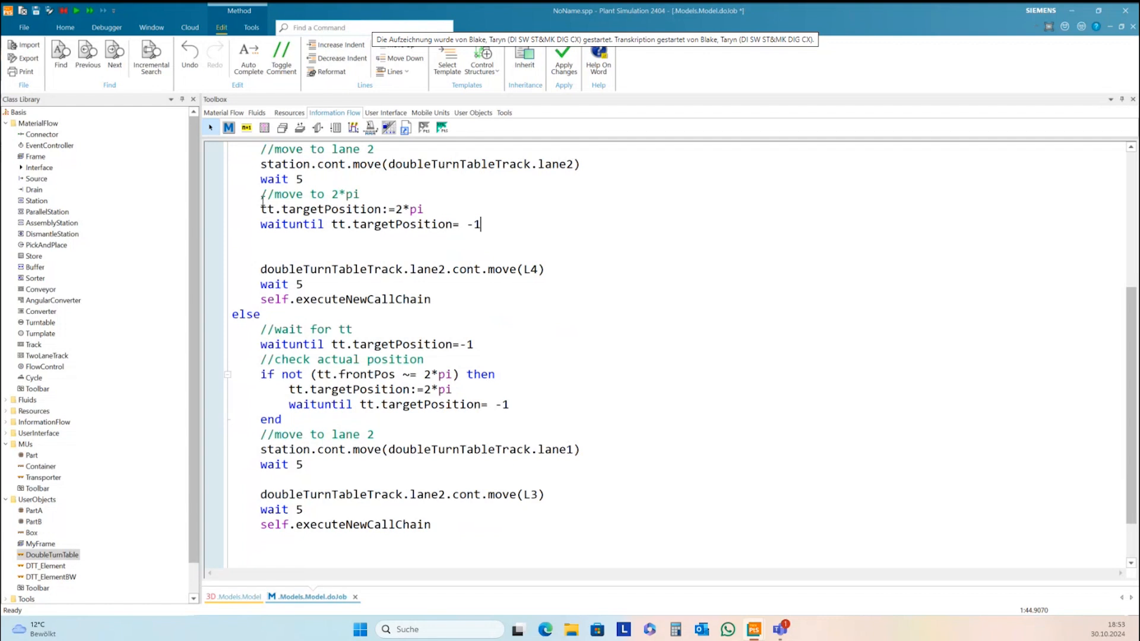
pyautogui.moveTo(262, 200); pyautogui.dragTo(497, 234)
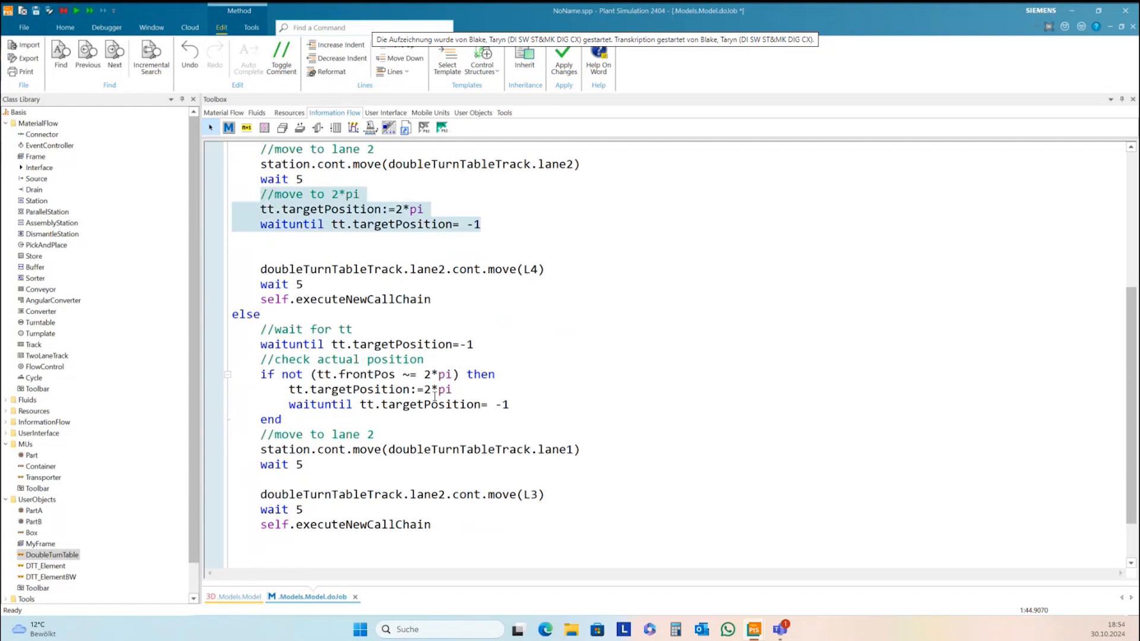
pyautogui.click(329, 468)
pyautogui.press('Return')
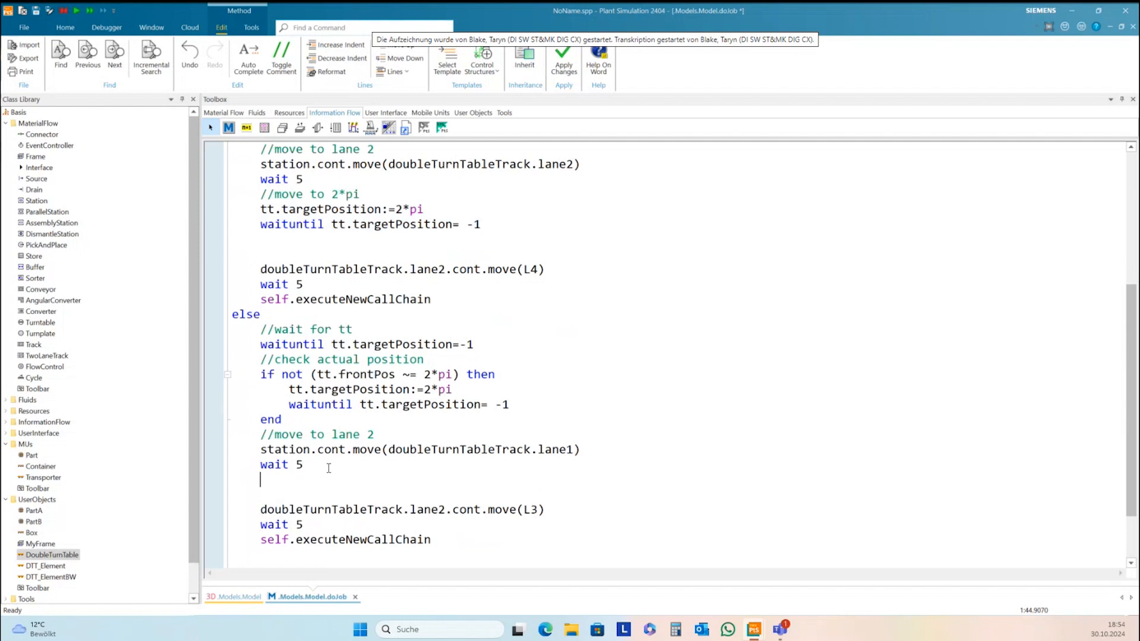
pyautogui.press('Return')
pyautogui.press('Return')
pyautogui.press('Up')
pyautogui.hotkey('ctrl', 'v')
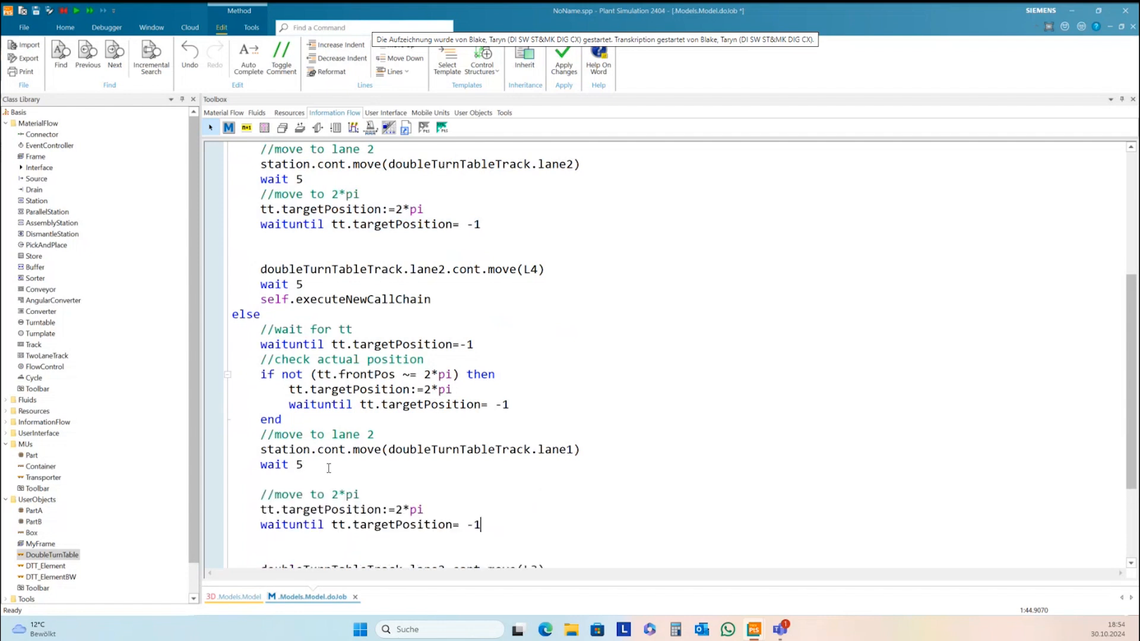
# Step: Change the copied comment in the else branch to //move to pi, set its target position to pi, and apply doJob
pyautogui.scroll(-2, 334, 440)
pyautogui.moveTo(334, 440); pyautogui.dragTo(343, 438)
pyautogui.press('BackSpace')
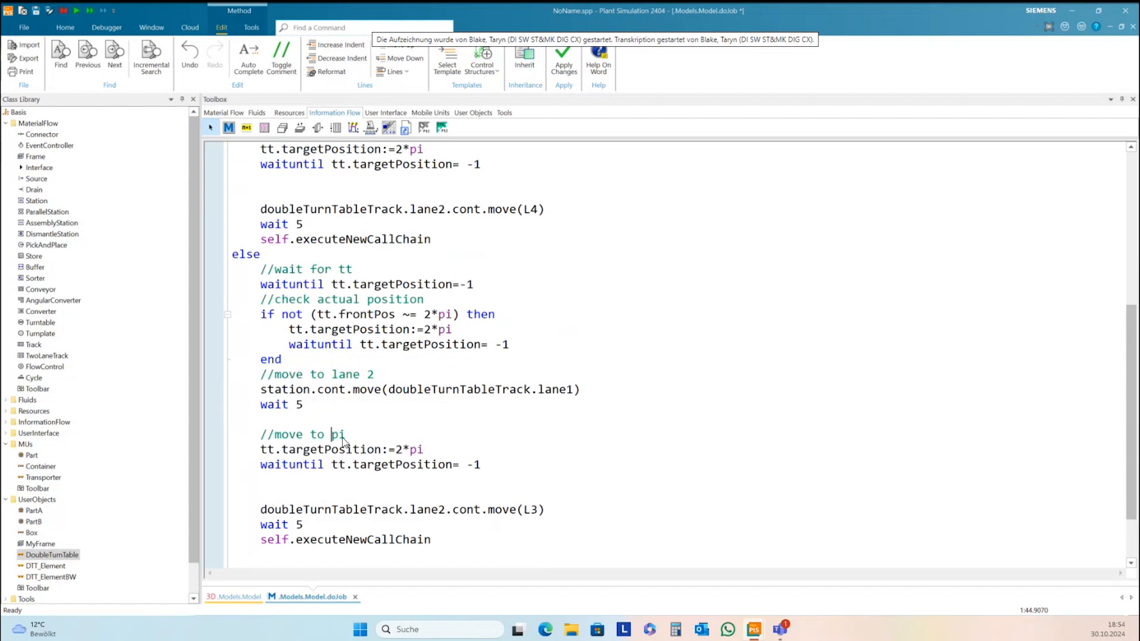
pyautogui.click(398, 451)
pyautogui.press('Delete')
pyautogui.press('Delete')
pyautogui.press('F7')
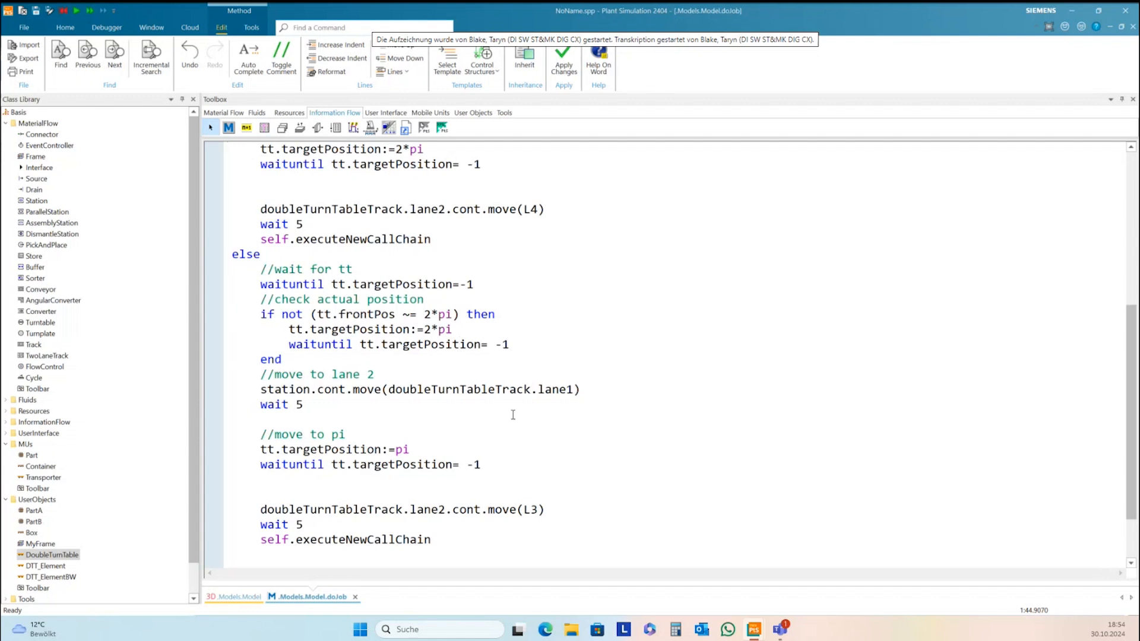
# Step: Return to the model, reset and run the simulation to check the turntable, then stop and reset it
pyautogui.click(256, 598)
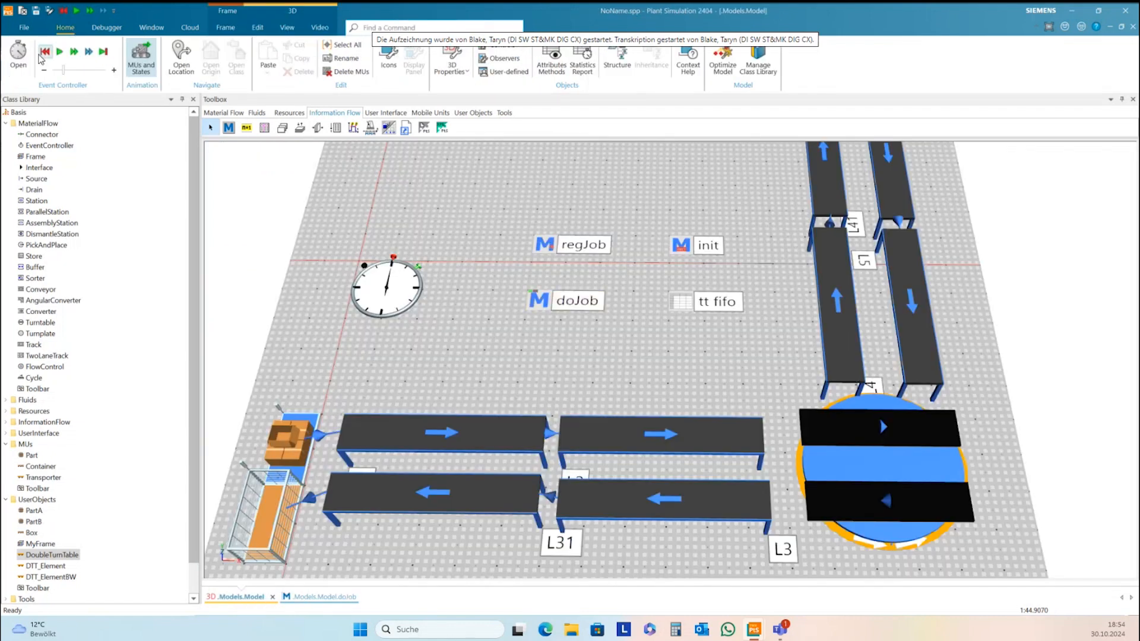
pyautogui.click(45, 52)
pyautogui.click(59, 52)
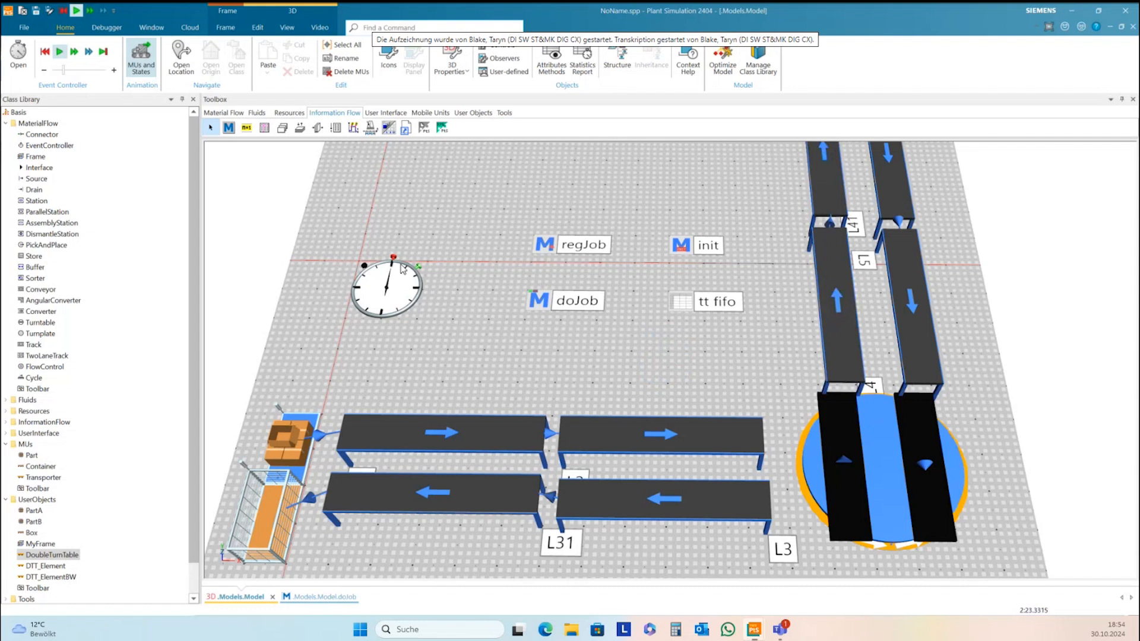
pyautogui.click(60, 52)
pyautogui.scroll(-3, 458, 294)
pyautogui.moveTo(582, 183); pyautogui.dragTo(563, 282)
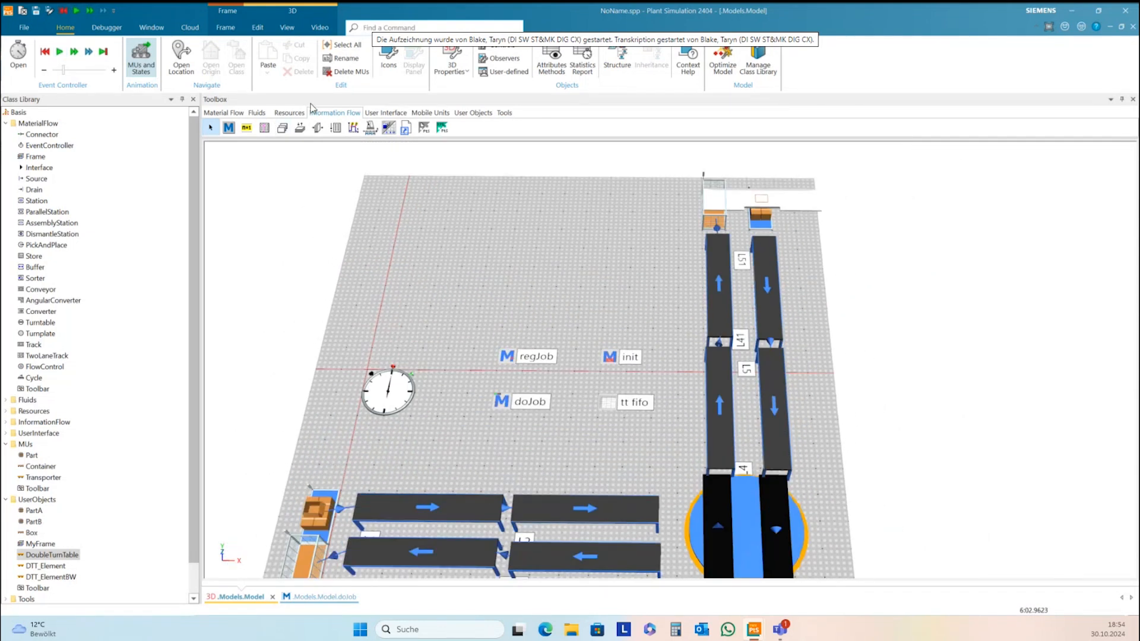
pyautogui.click(45, 53)
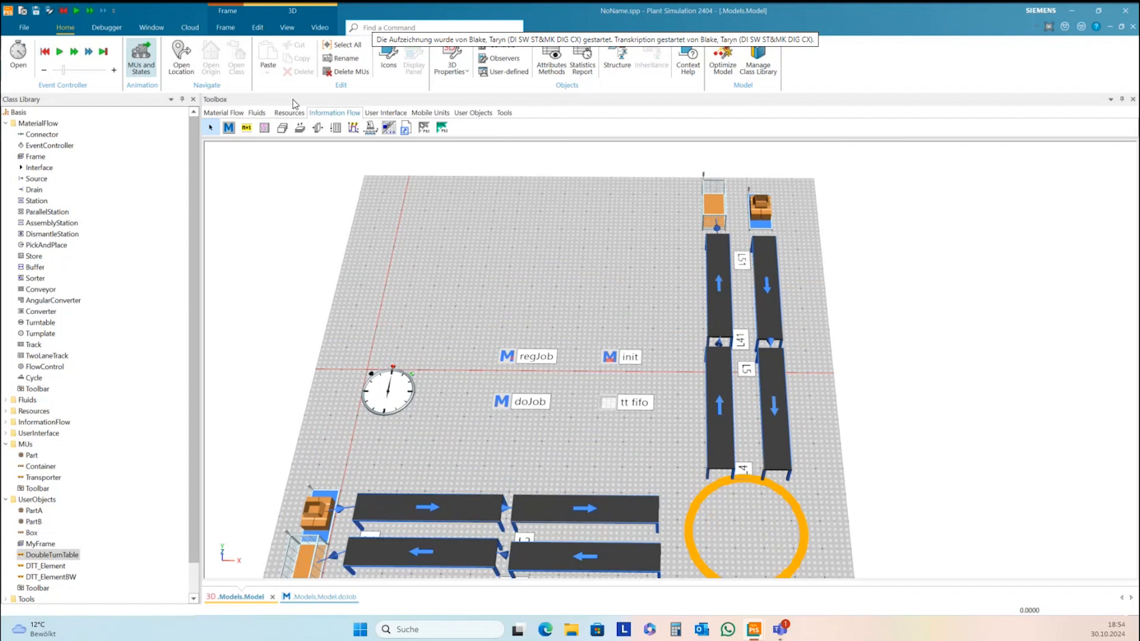
# Step: Connect the source at the far end of the vertical lines to the incoming conveyor next to it
pyautogui.click(230, 113)
pyautogui.click(226, 127)
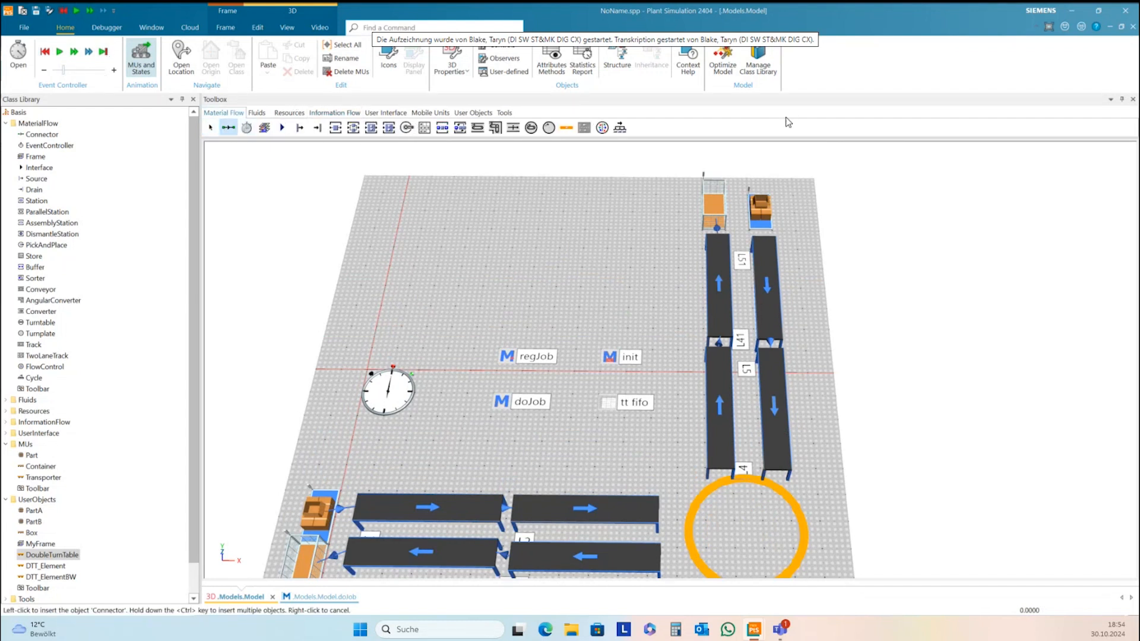
pyautogui.rightClick(807, 225)
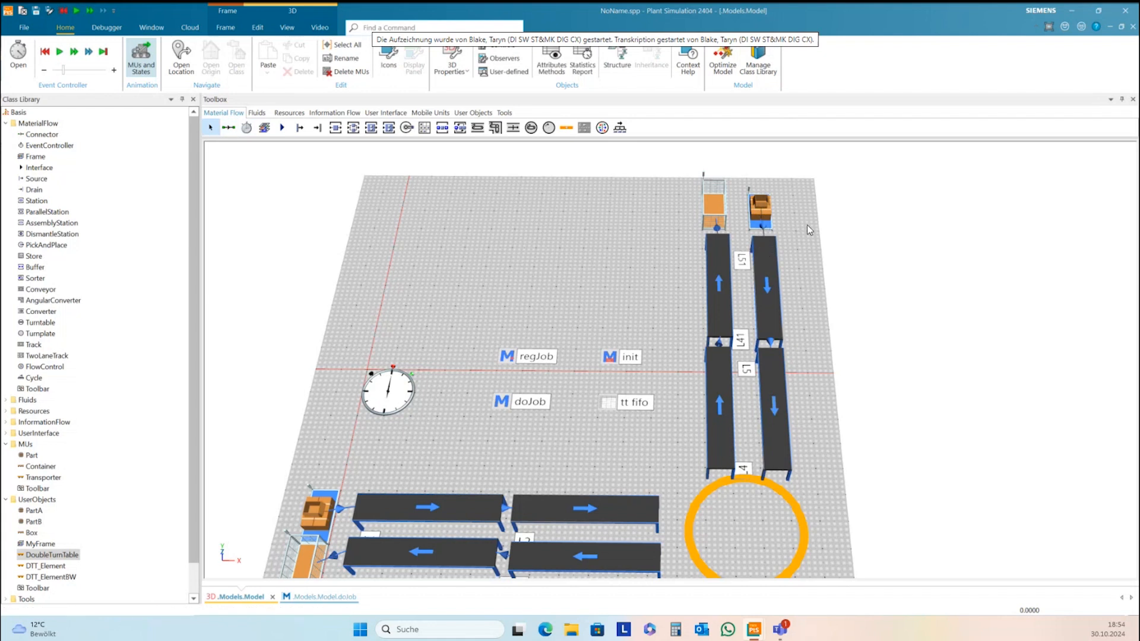
# Step: Run the simulation, change lane2 to lane1 in the else branch's move to L3 in the debugger, apply it and continue
pyautogui.click(59, 52)
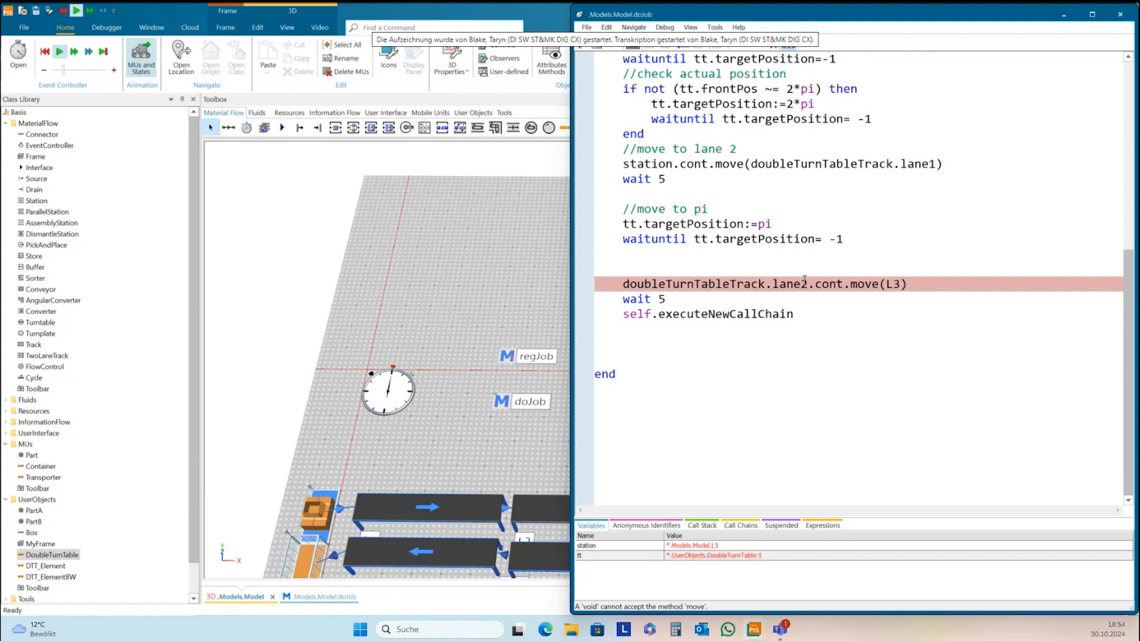
pyautogui.write('1')
pyautogui.press('F7')
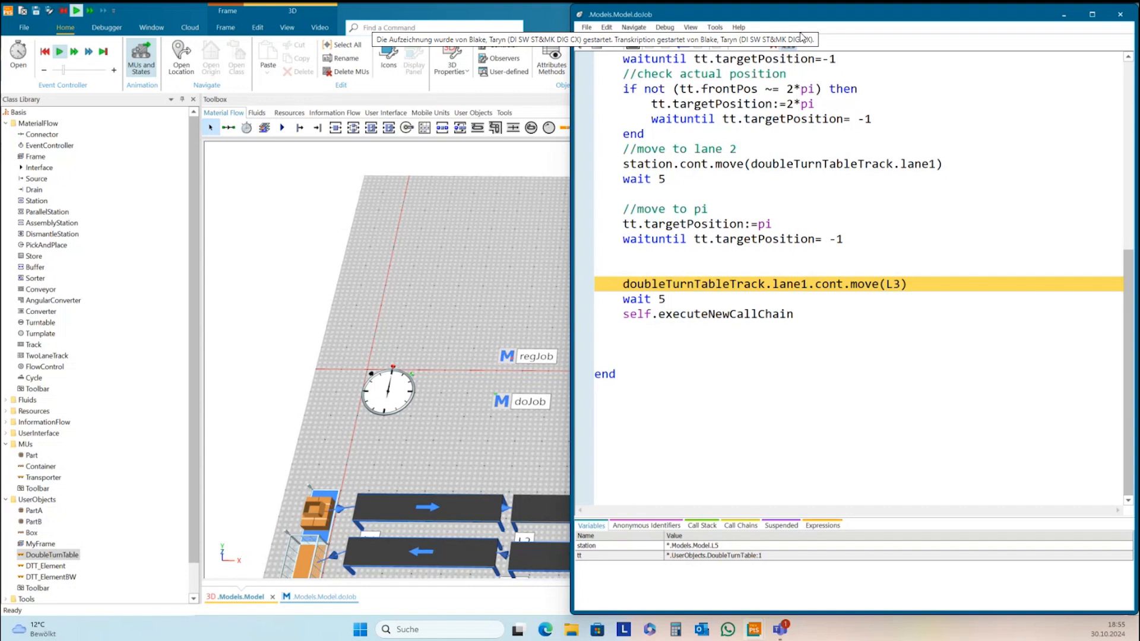
pyautogui.moveTo(882, 25); pyautogui.dragTo(861, 72)
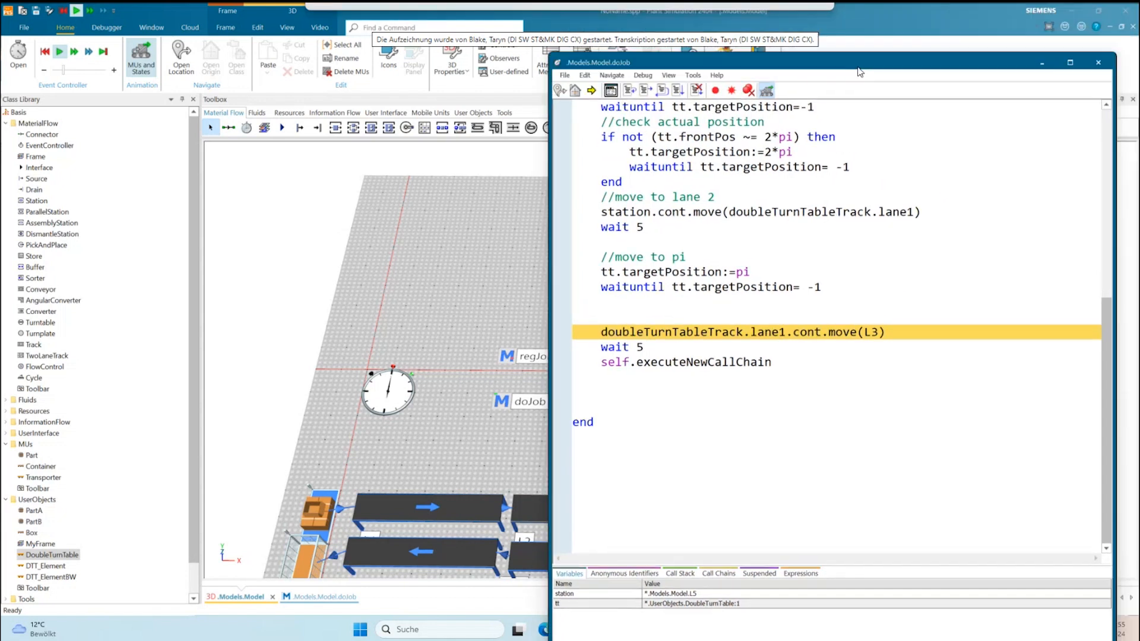
pyautogui.click(681, 94)
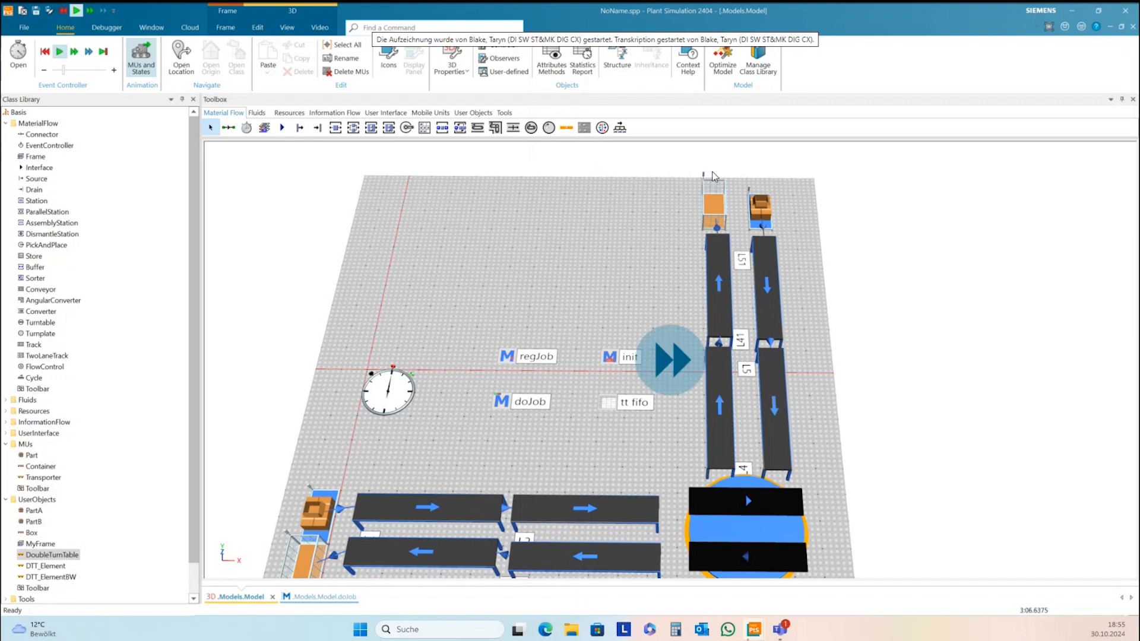
# Step: Watch how the part lies on the turntable lanes, stop the simulation and select the lane leading back to L3
pyautogui.moveTo(585, 294); pyautogui.dragTo(570, 184)
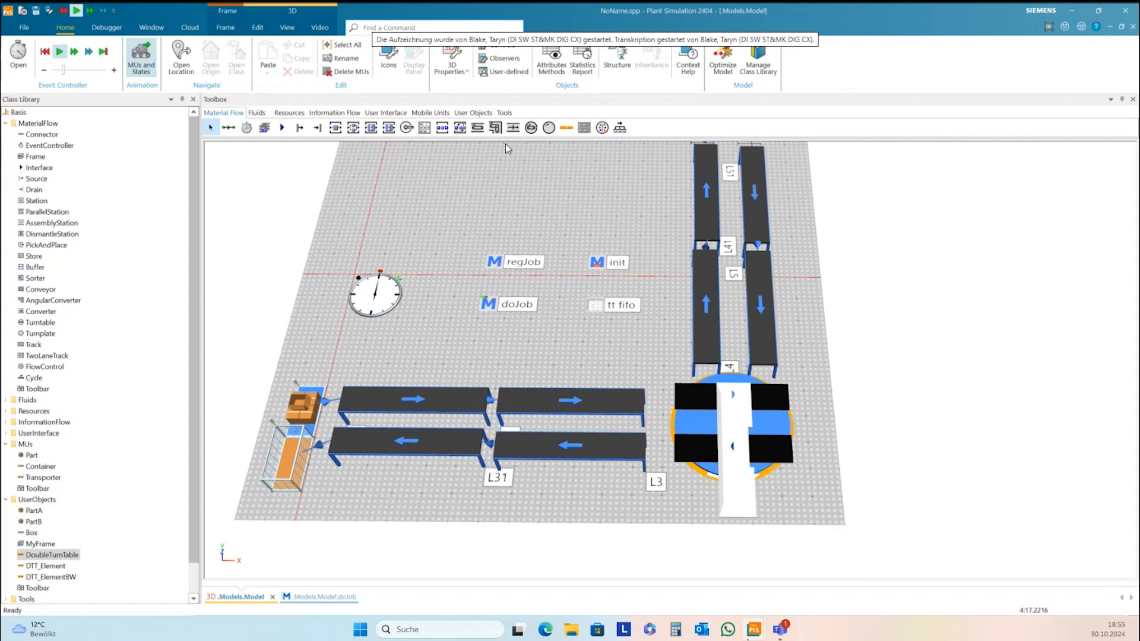
pyautogui.click(64, 54)
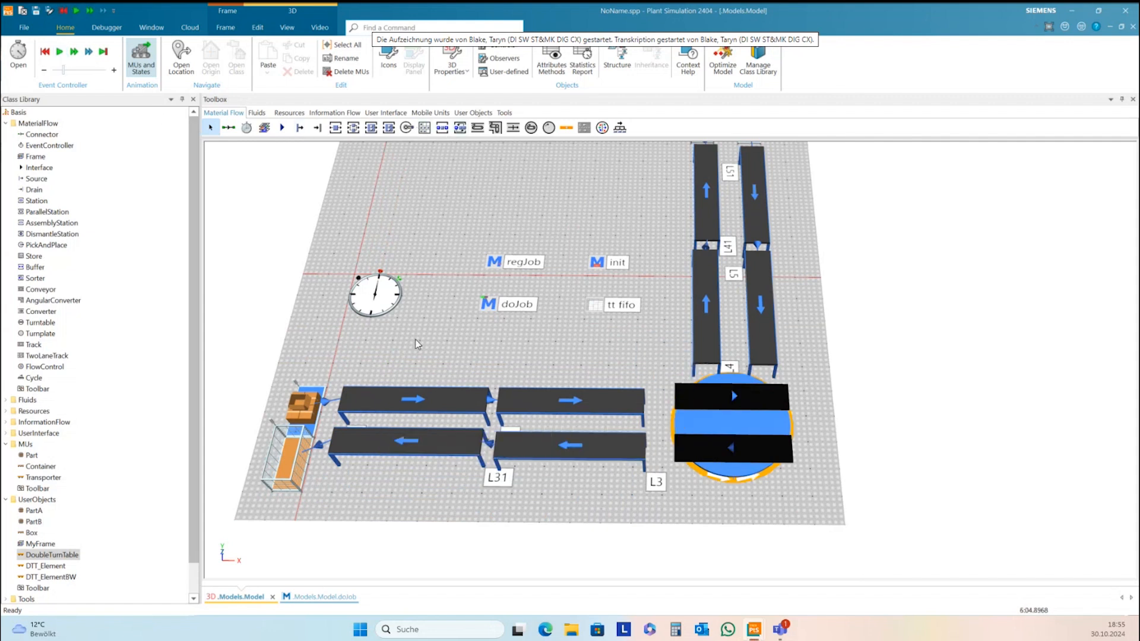
pyautogui.click(735, 456)
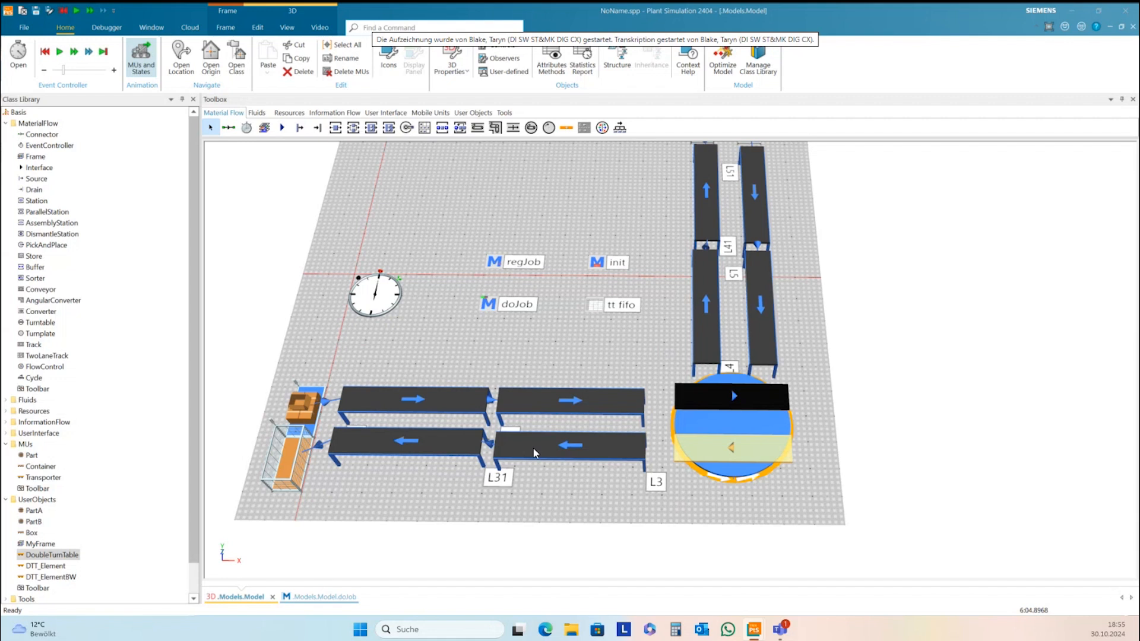
# Step: Open DTT_Element from the user objects in 3D and bring up the MU animation settings of its 3D properties
pyautogui.click(54, 556)
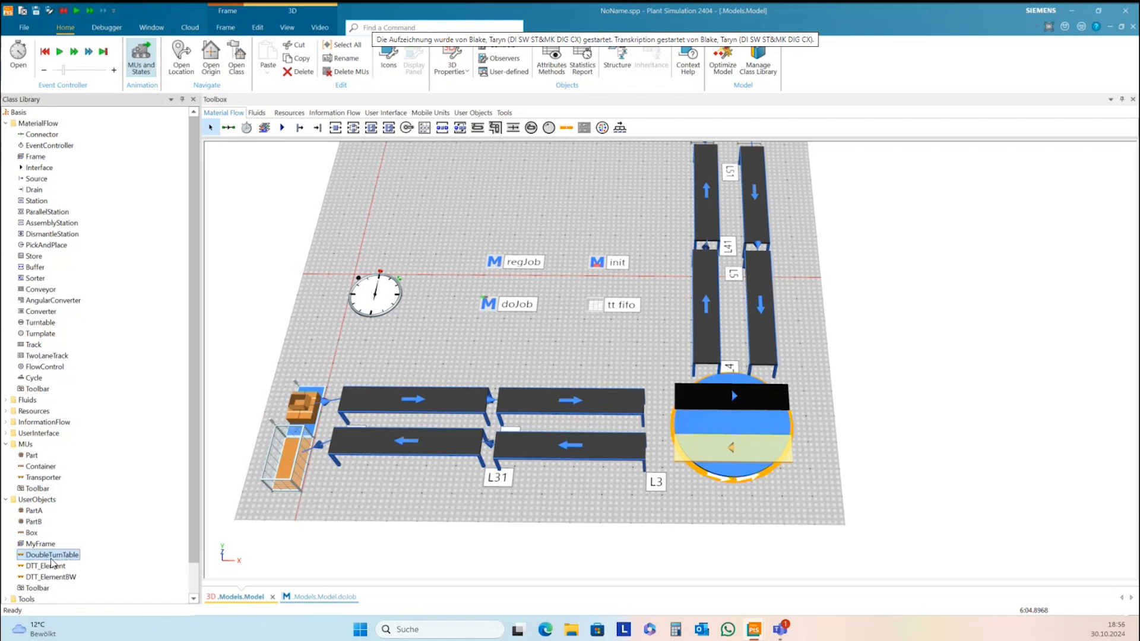
pyautogui.rightClick(36, 568)
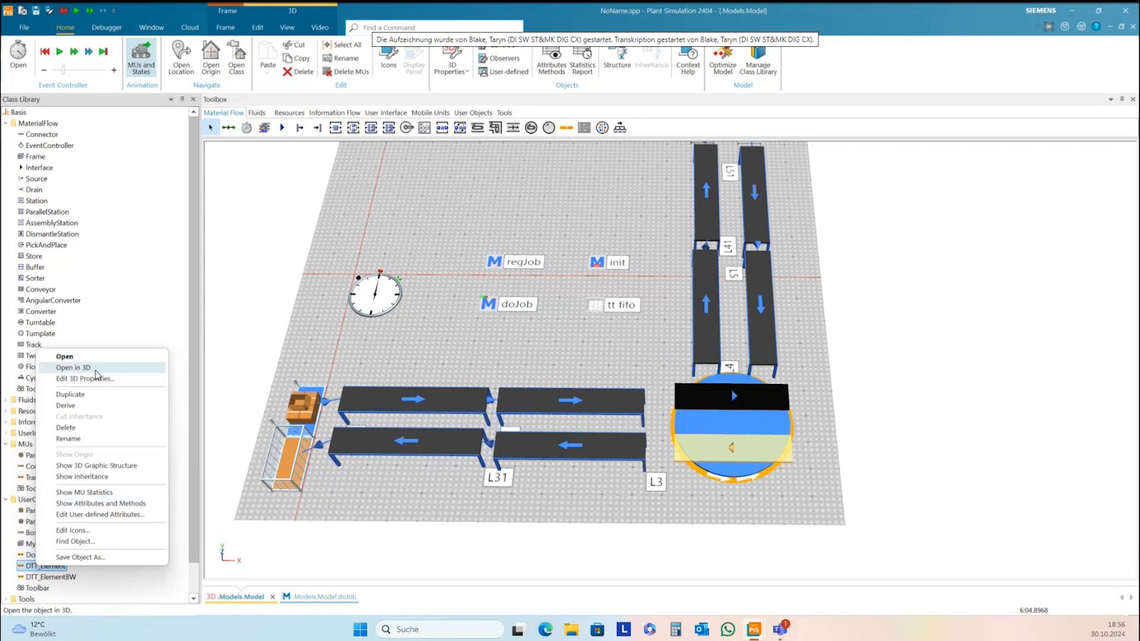
pyautogui.click(96, 369)
pyautogui.moveTo(601, 522); pyautogui.dragTo(588, 529)
pyautogui.rightClick(982, 279)
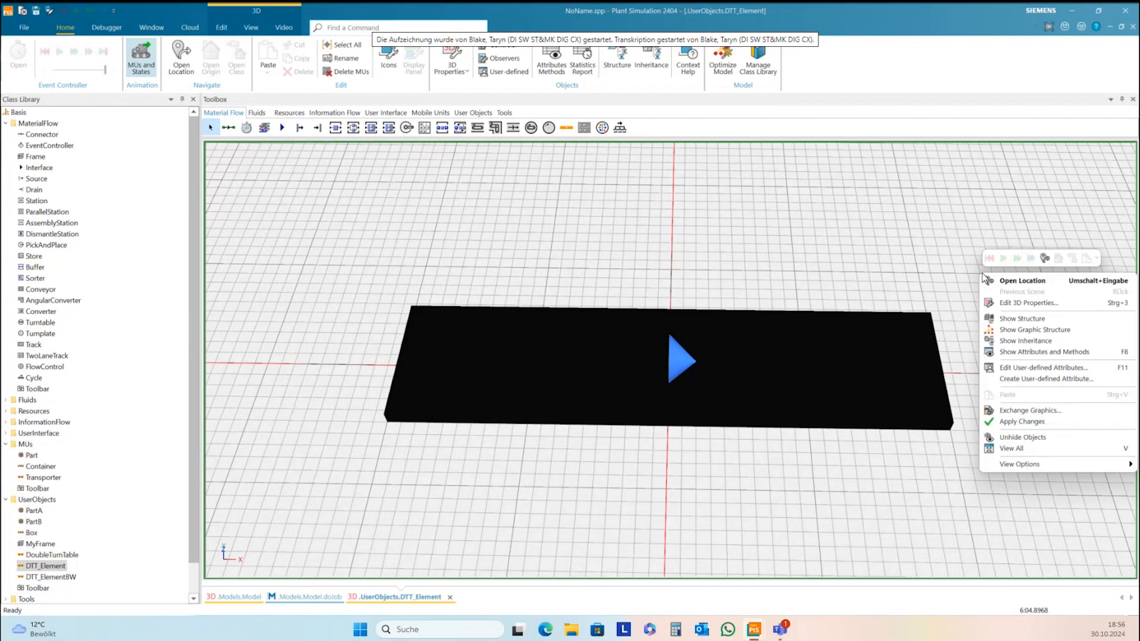
pyautogui.click(1006, 304)
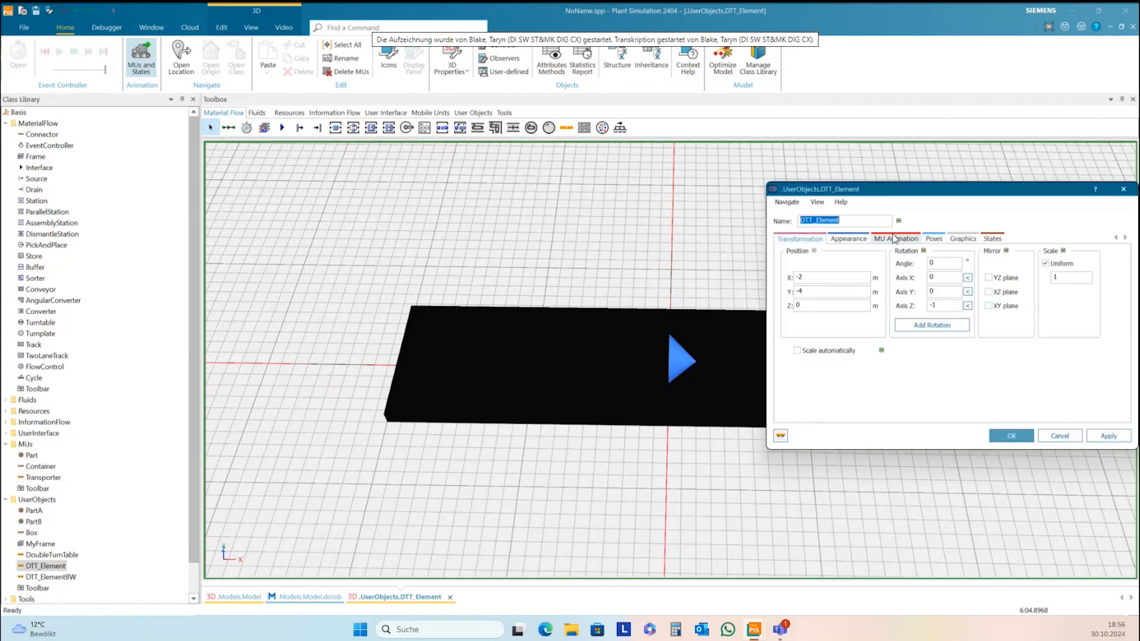
pyautogui.click(895, 239)
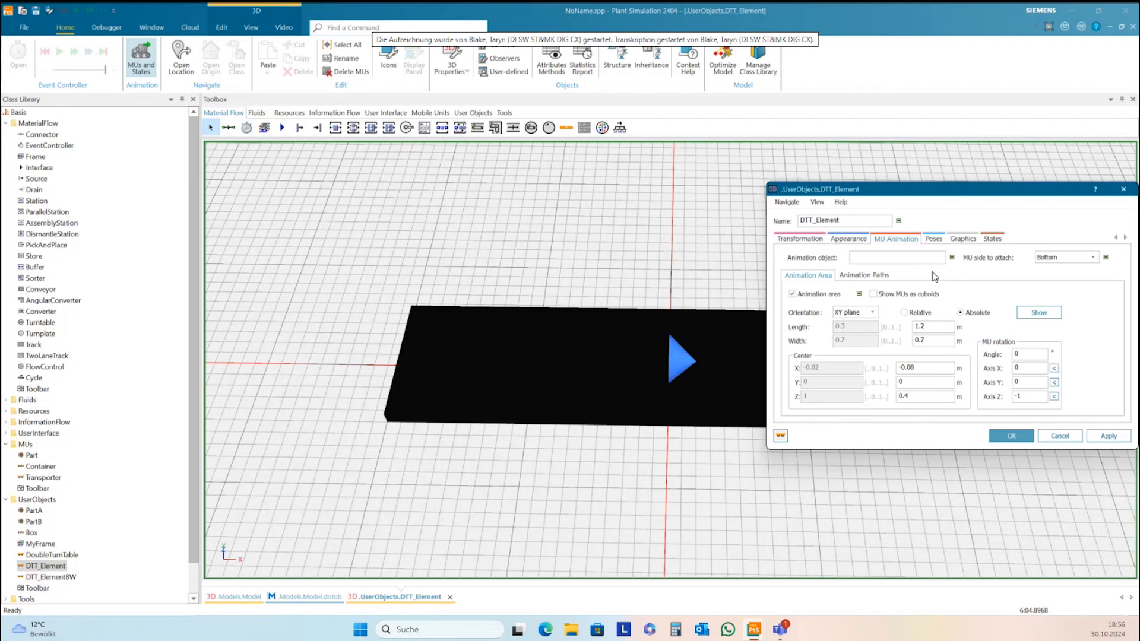
pyautogui.moveTo(994, 191); pyautogui.dragTo(950, 174)
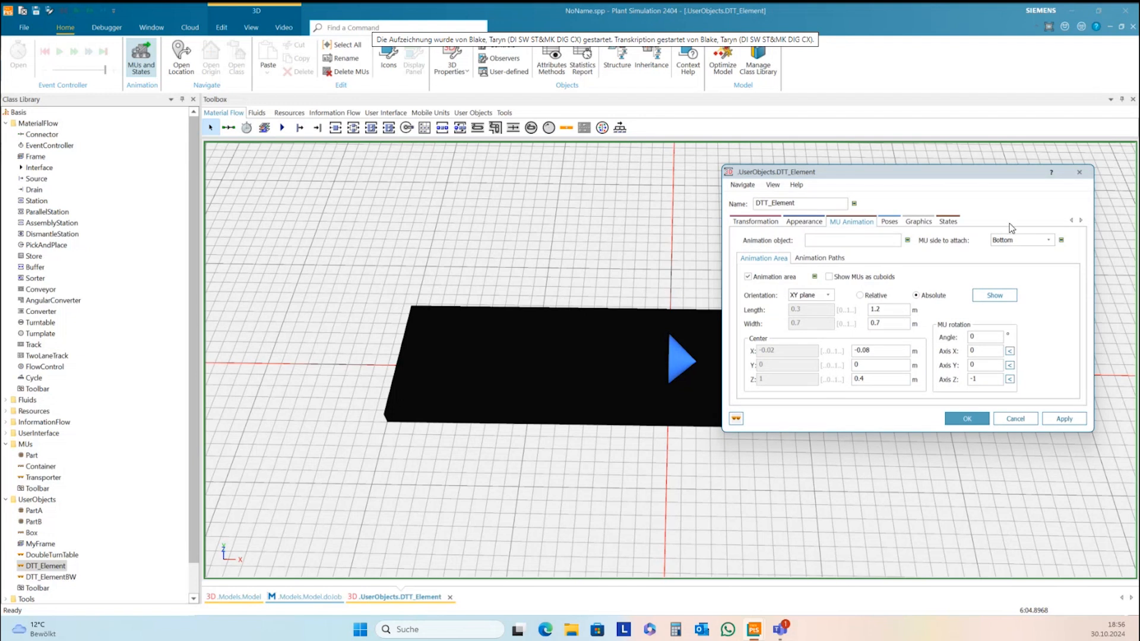
# Step: Show DTT_Element's animation path Line in the 3D view and open its anchor points for editing
pyautogui.click(822, 259)
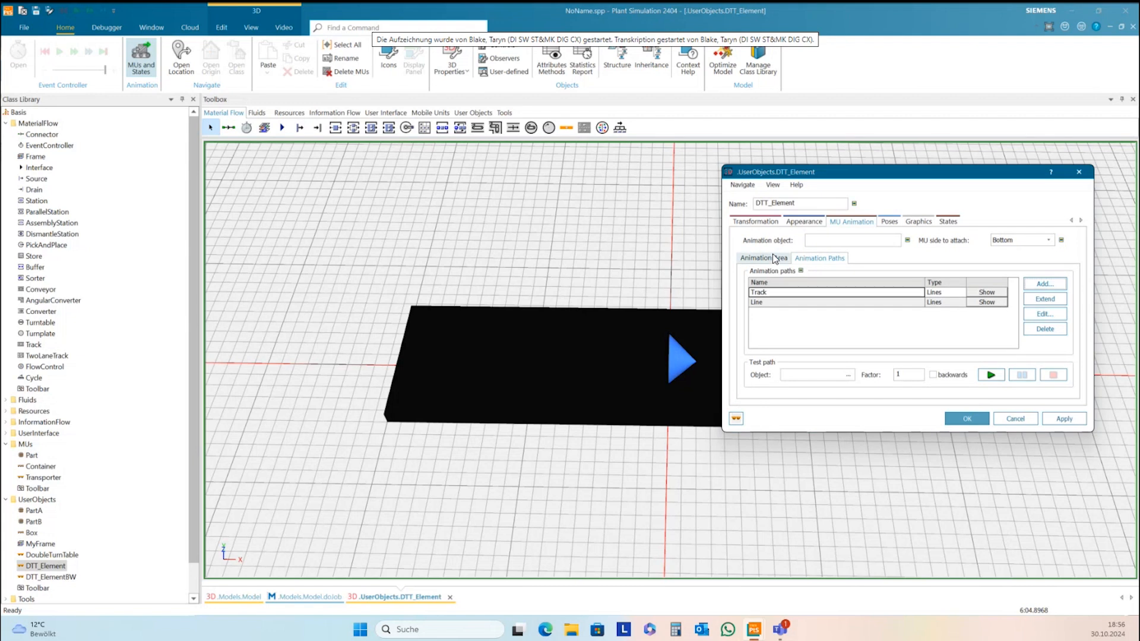
pyautogui.click(772, 257)
pyautogui.click(812, 258)
pyautogui.click(804, 303)
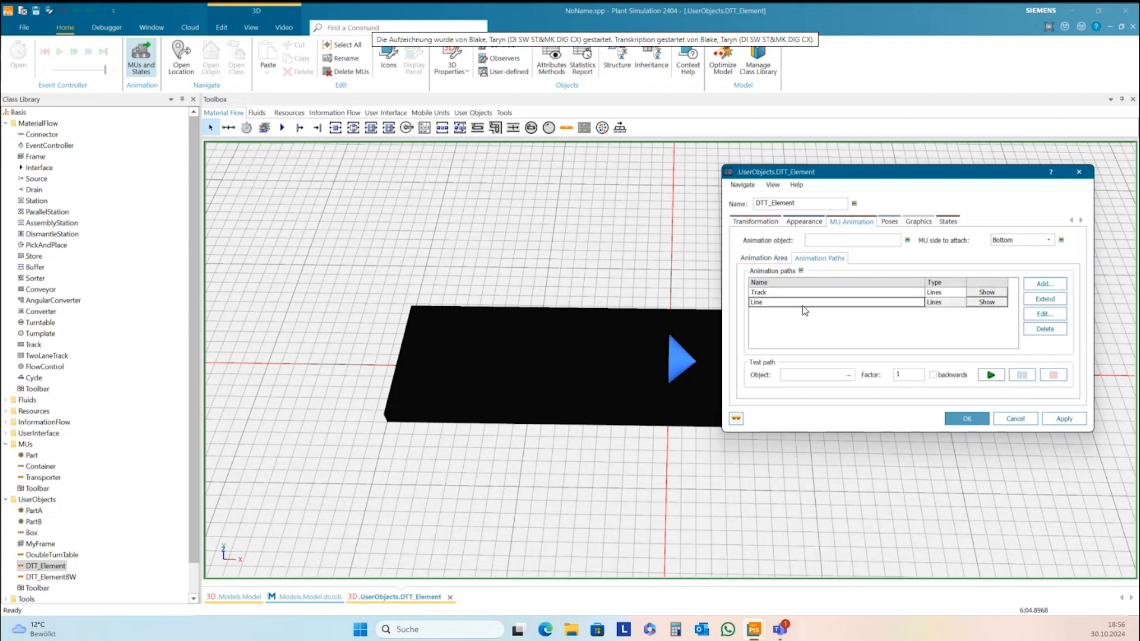
pyautogui.click(986, 302)
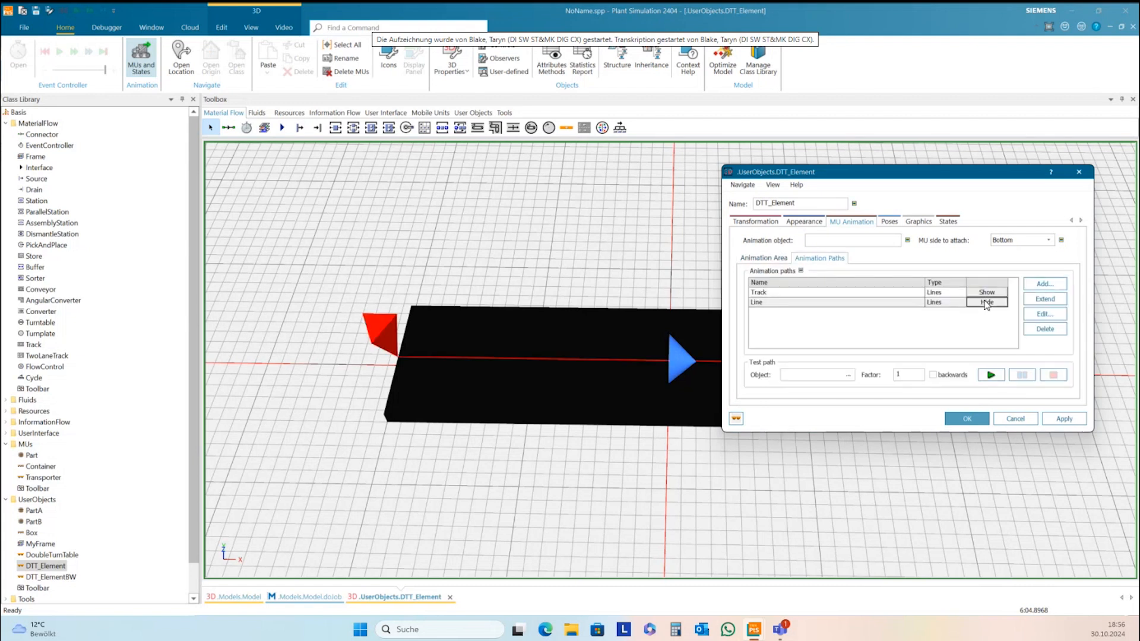
pyautogui.click(1044, 319)
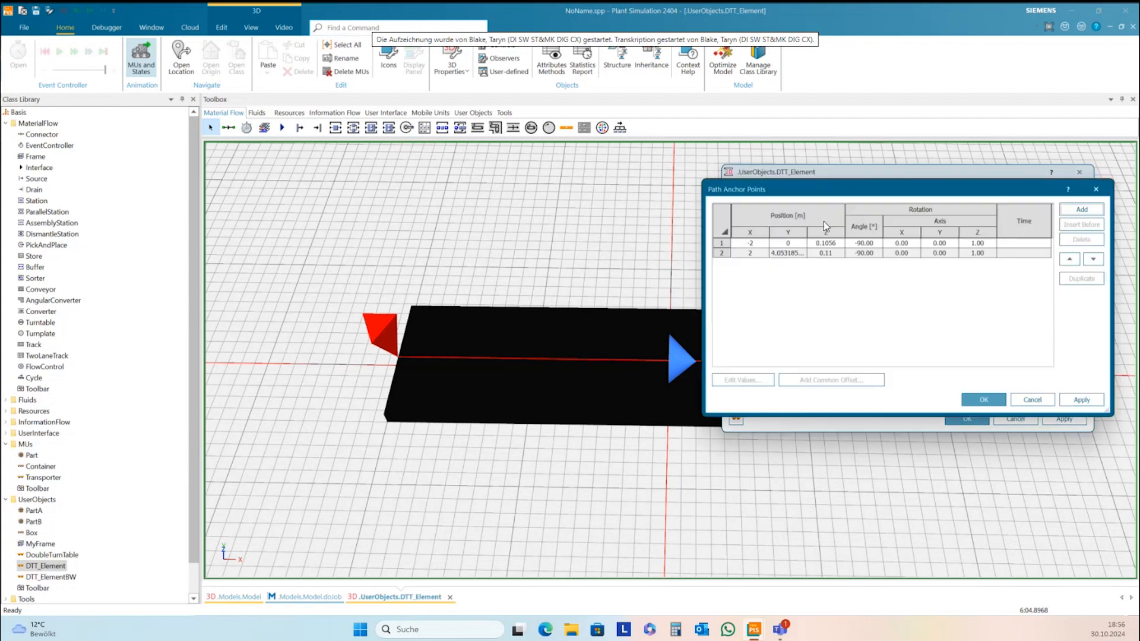
# Step: Set the rotation angle of the Line path's first anchor point to 0
pyautogui.click(875, 244)
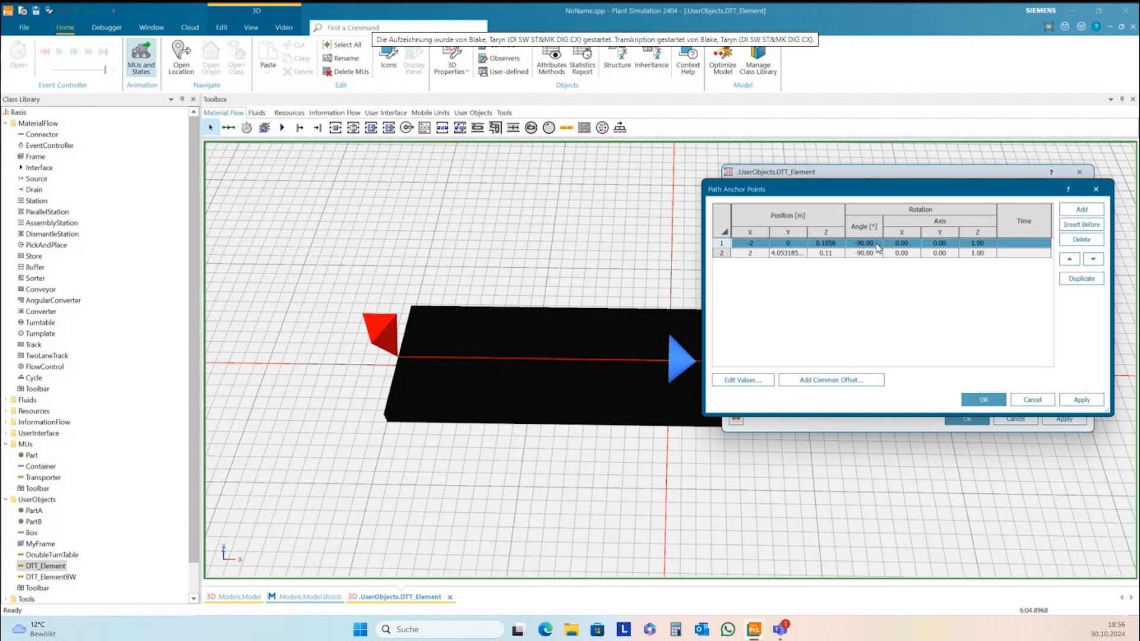
pyautogui.doubleClick(875, 243)
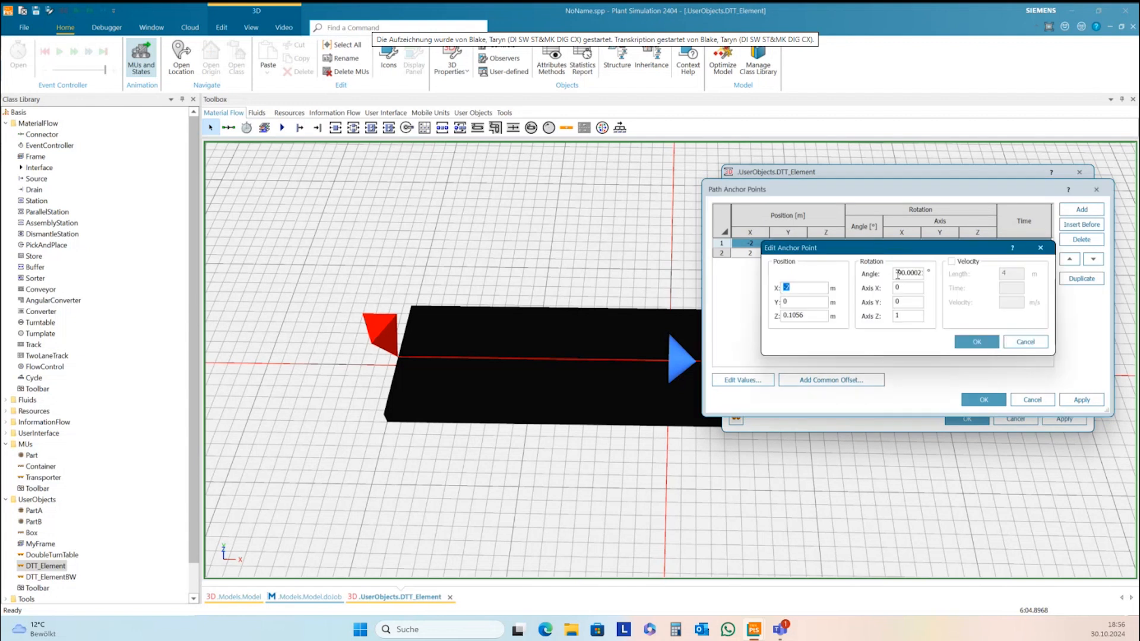
pyautogui.moveTo(896, 274); pyautogui.dragTo(932, 280)
pyautogui.write('0')
pyautogui.click(974, 344)
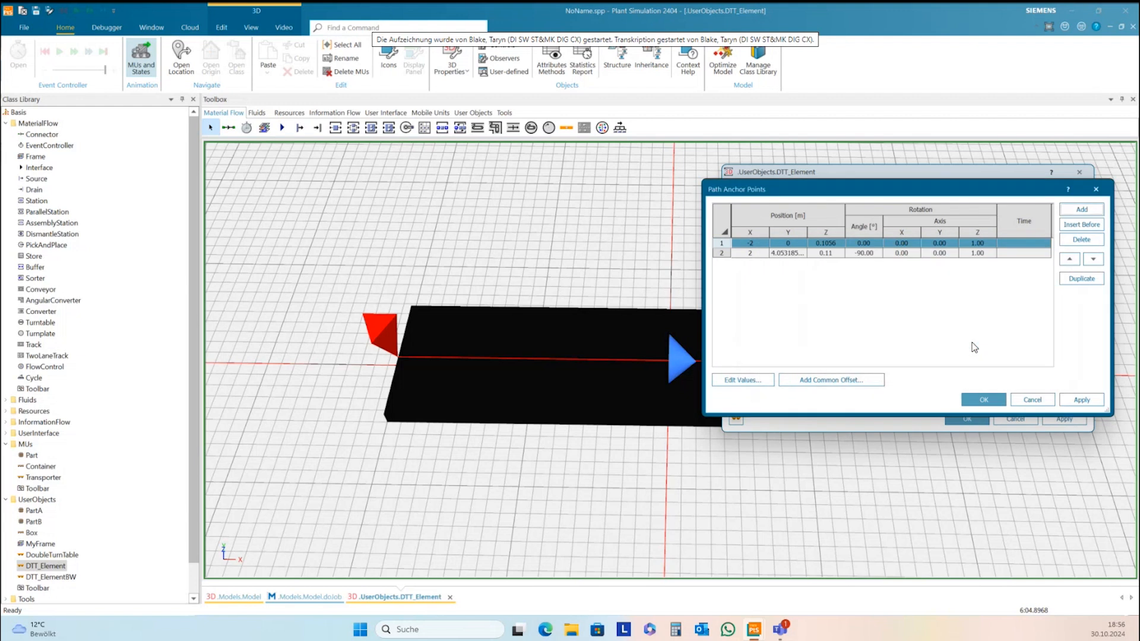
# Step: Set the rotation angle of the Line path's second anchor point to 0 and apply the anchor point changes
pyautogui.doubleClick(864, 253)
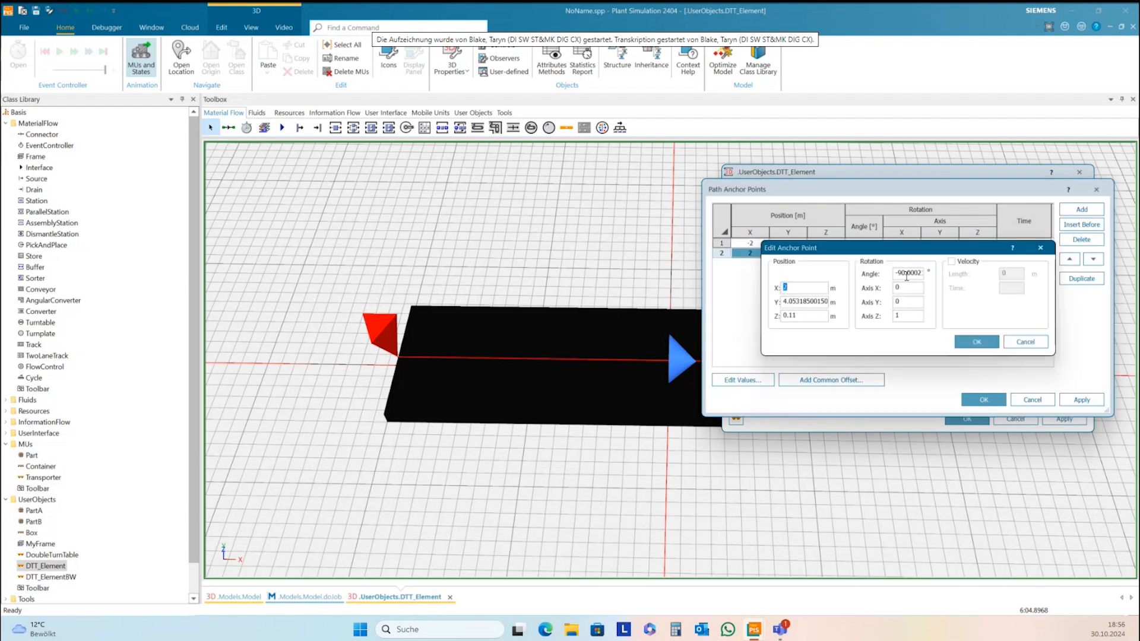
pyautogui.moveTo(897, 275); pyautogui.dragTo(930, 279)
pyautogui.write('0')
pyautogui.click(981, 341)
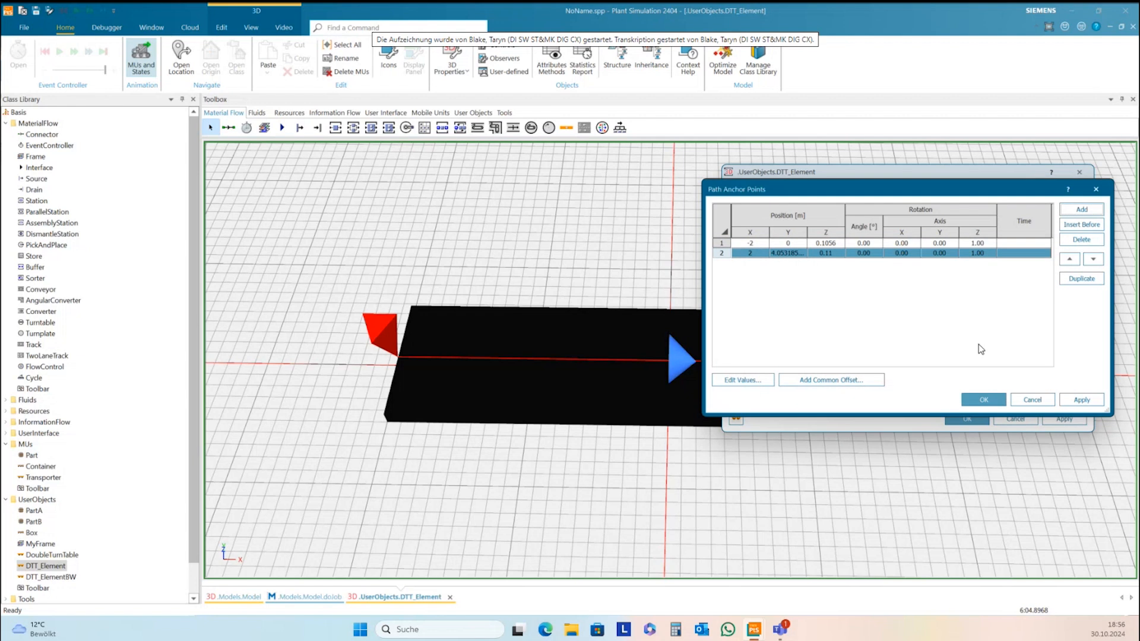
pyautogui.click(1082, 400)
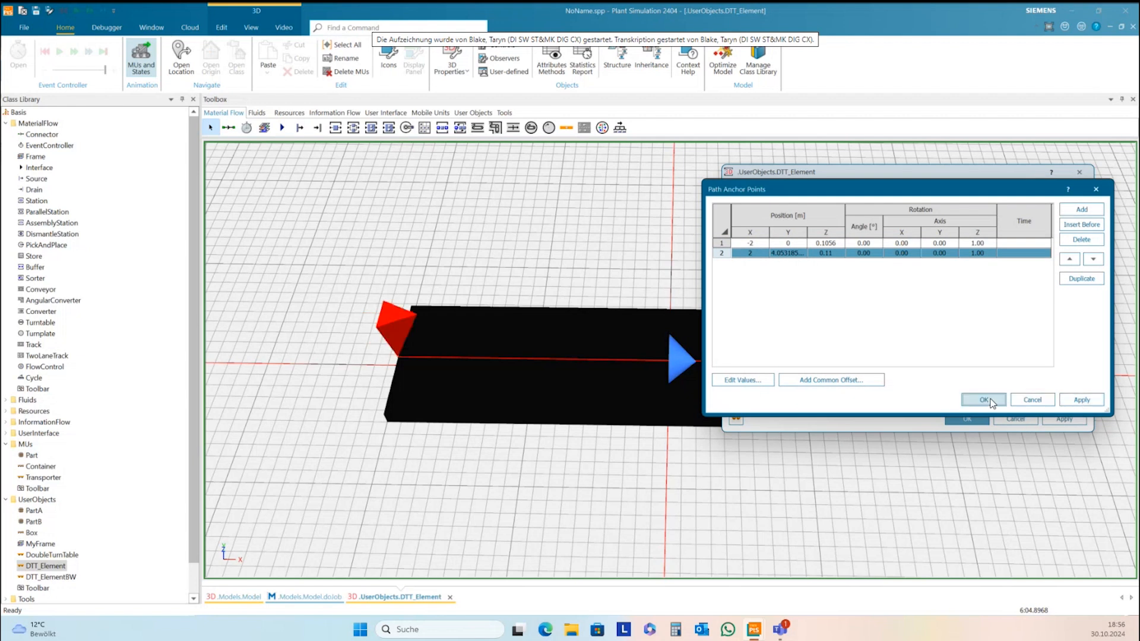
# Step: Apply DTT_Element's animation path changes and return to the model, declining to use the graphic dimensions as physical dimensions
pyautogui.click(988, 401)
pyautogui.click(1063, 419)
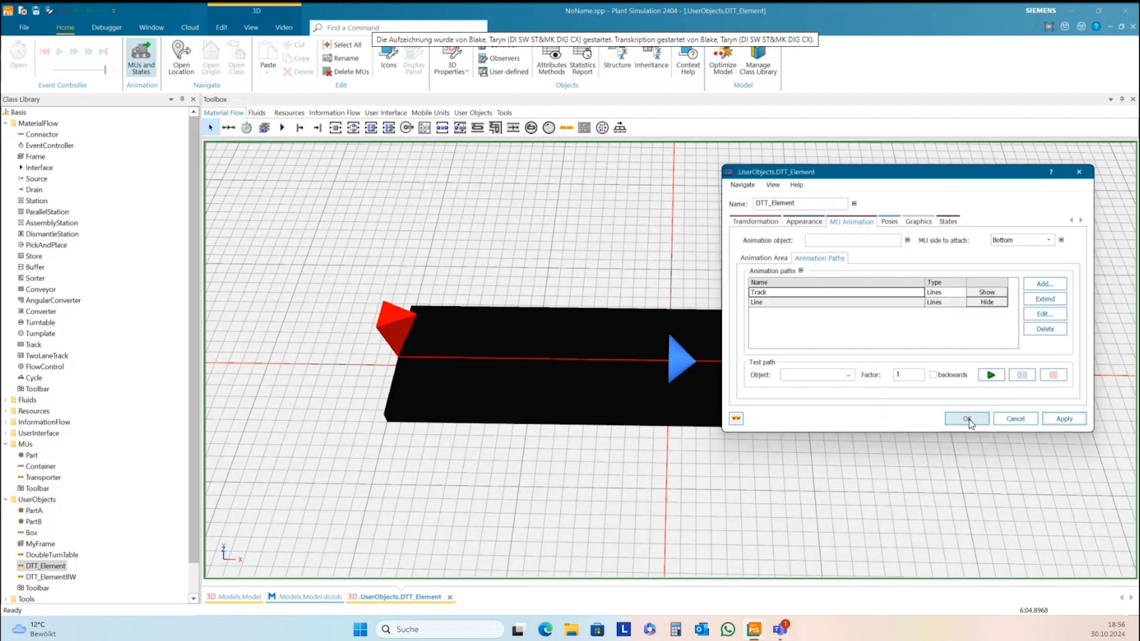
pyautogui.click(967, 419)
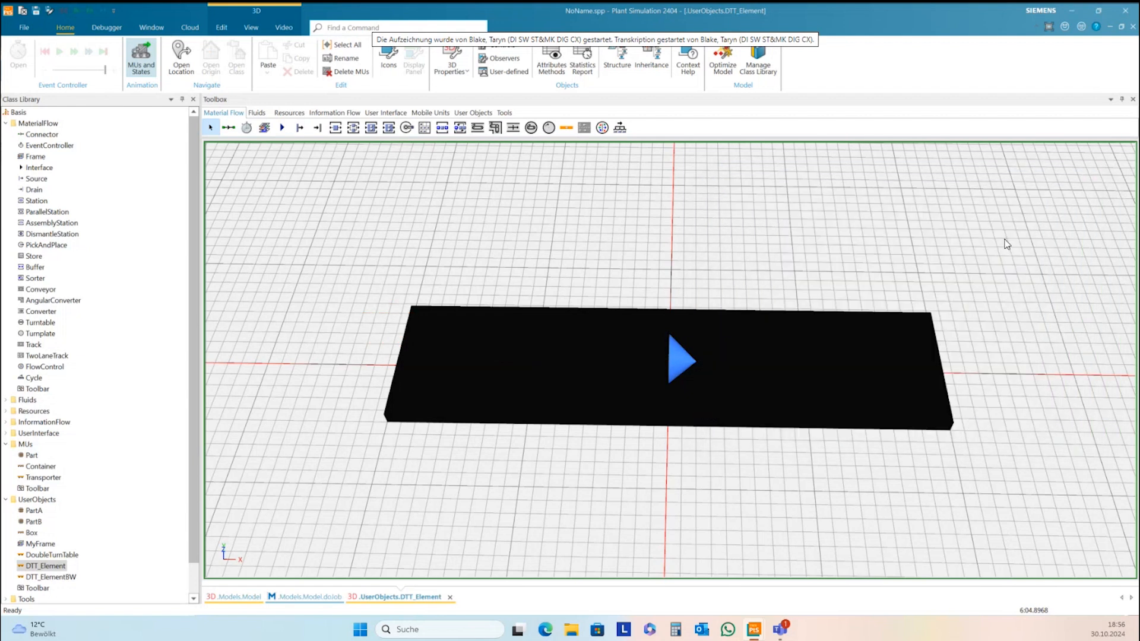
pyautogui.click(1133, 27)
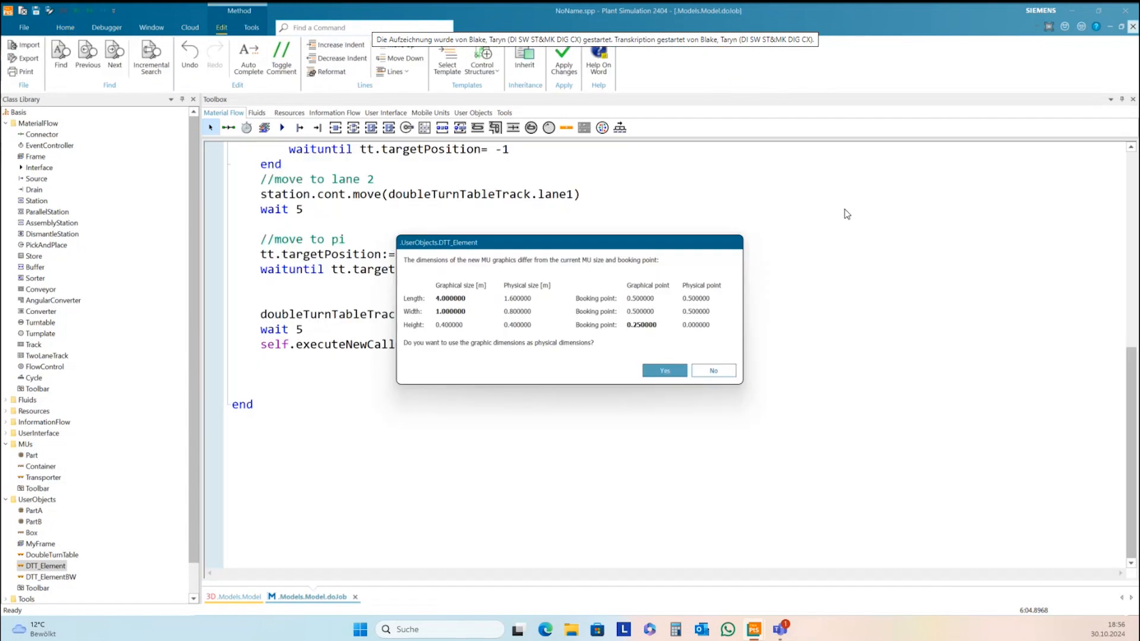
pyautogui.click(718, 371)
pyautogui.click(1133, 28)
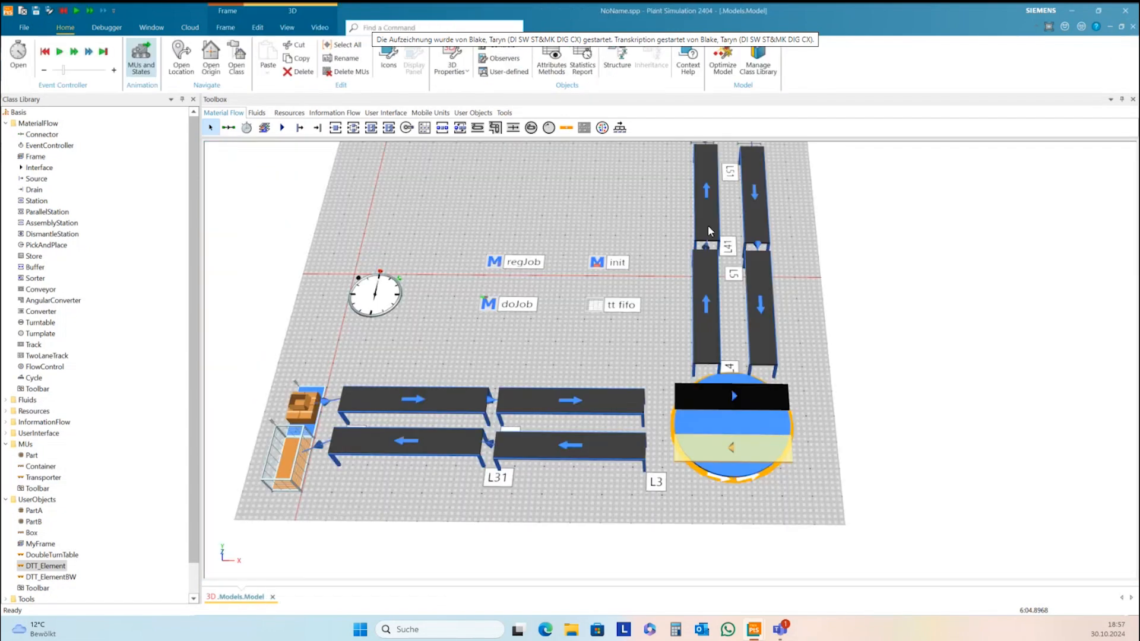
# Step: Reset the model and run the simulation to check the part orientation on the turntable, then stop it
pyautogui.click(107, 28)
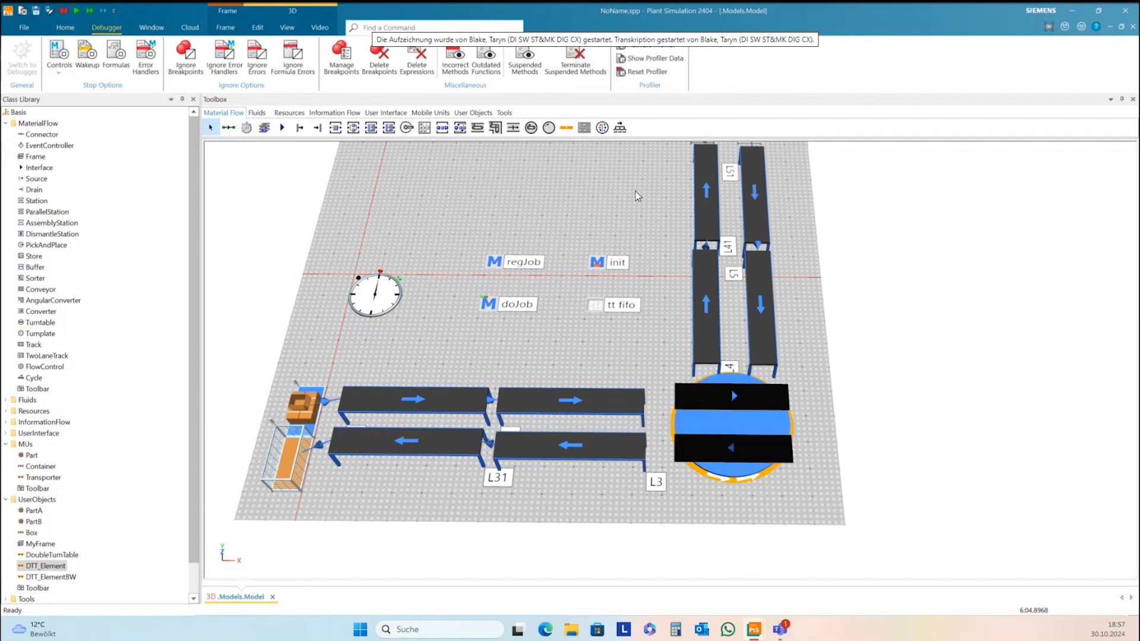
pyautogui.doubleClick(375, 302)
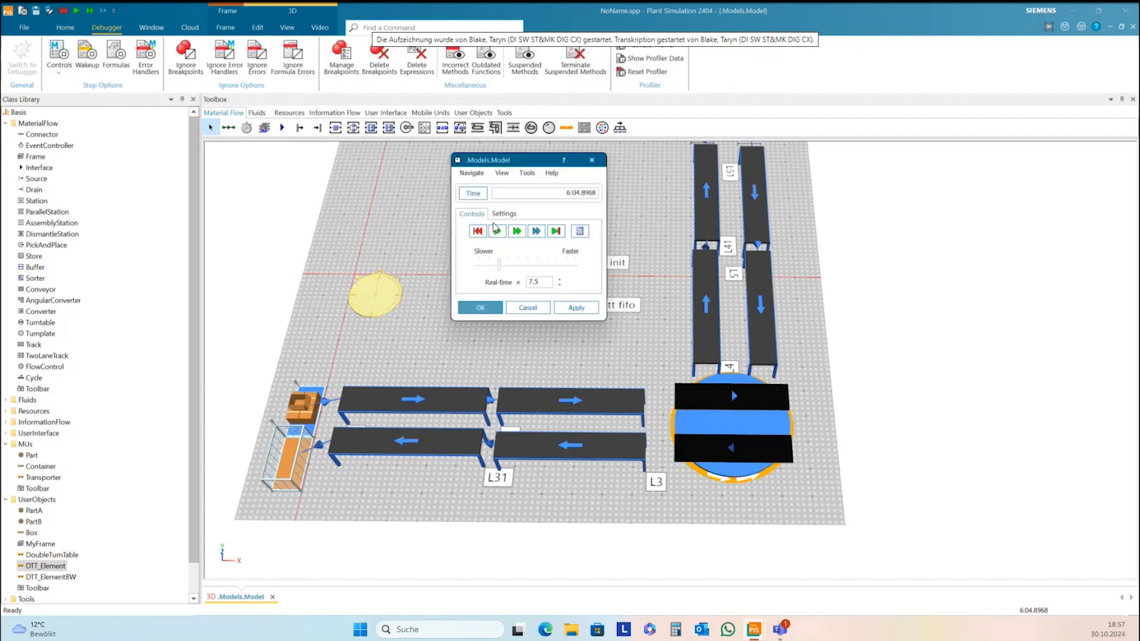
pyautogui.click(477, 231)
pyautogui.click(497, 232)
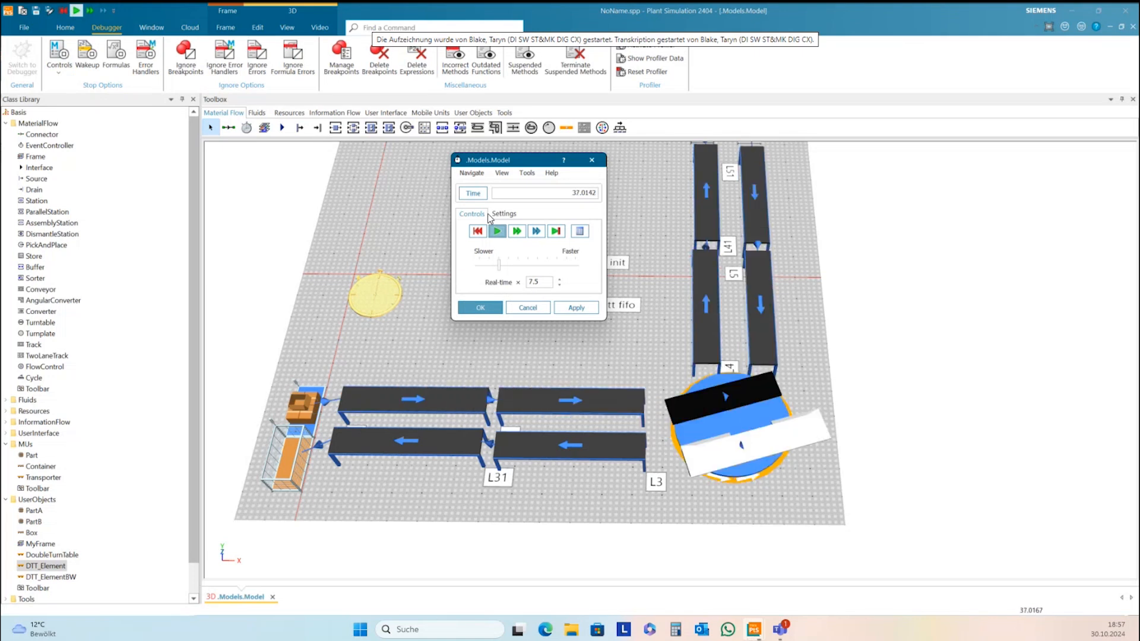
pyautogui.click(497, 231)
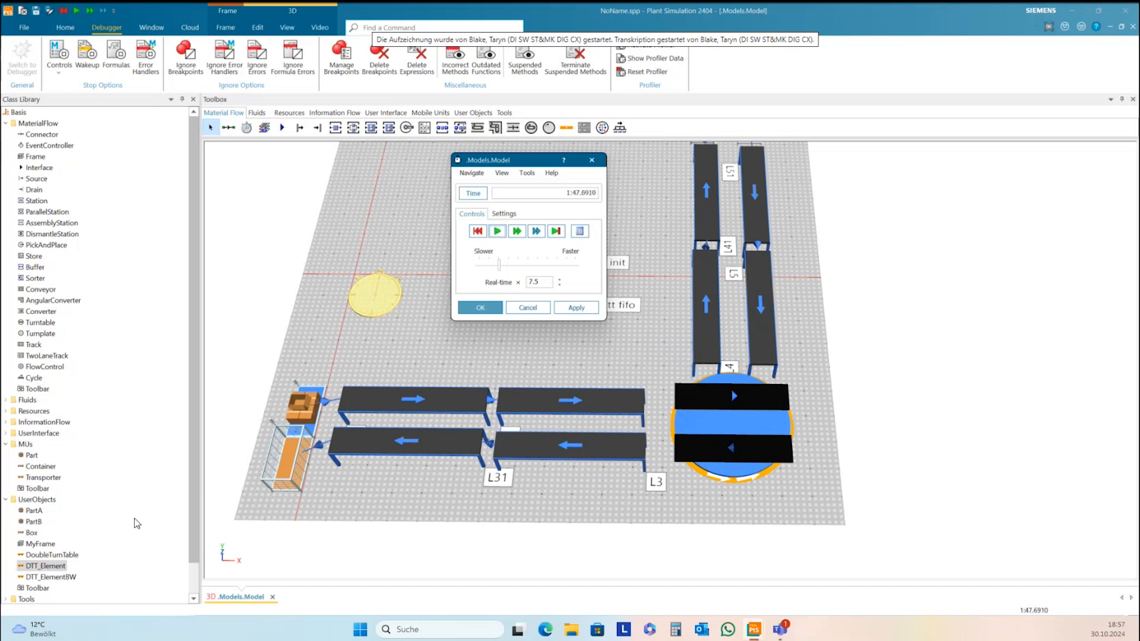
# Step: Open the 3D properties of DTT_ElementBW and bring up the anchor points of its MU animation path Line
pyautogui.doubleClick(72, 578)
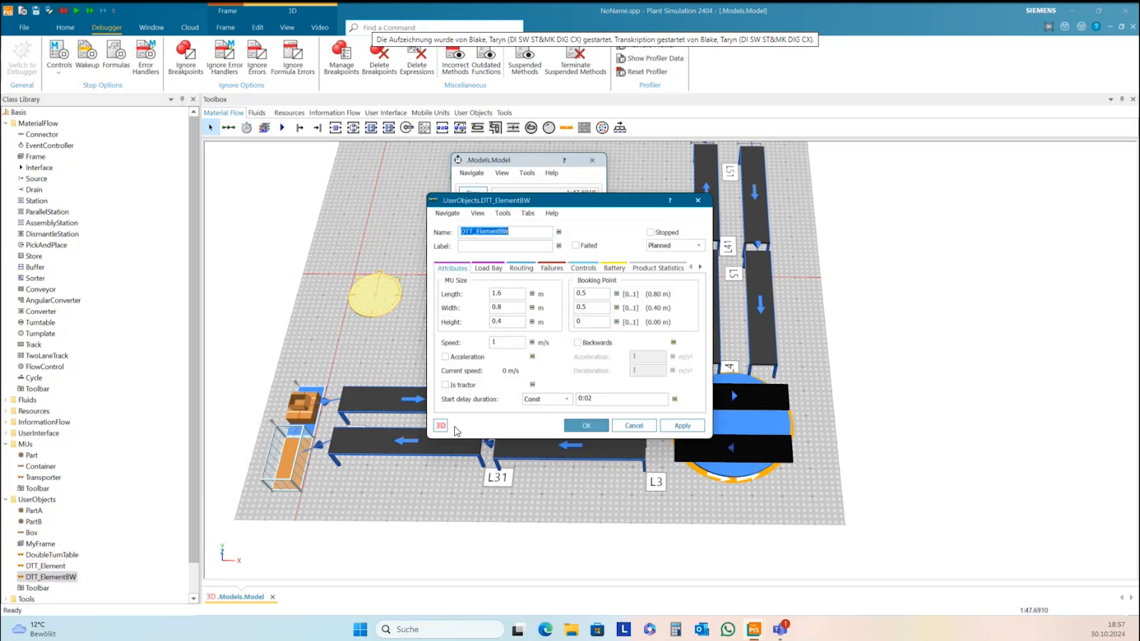
pyautogui.click(440, 426)
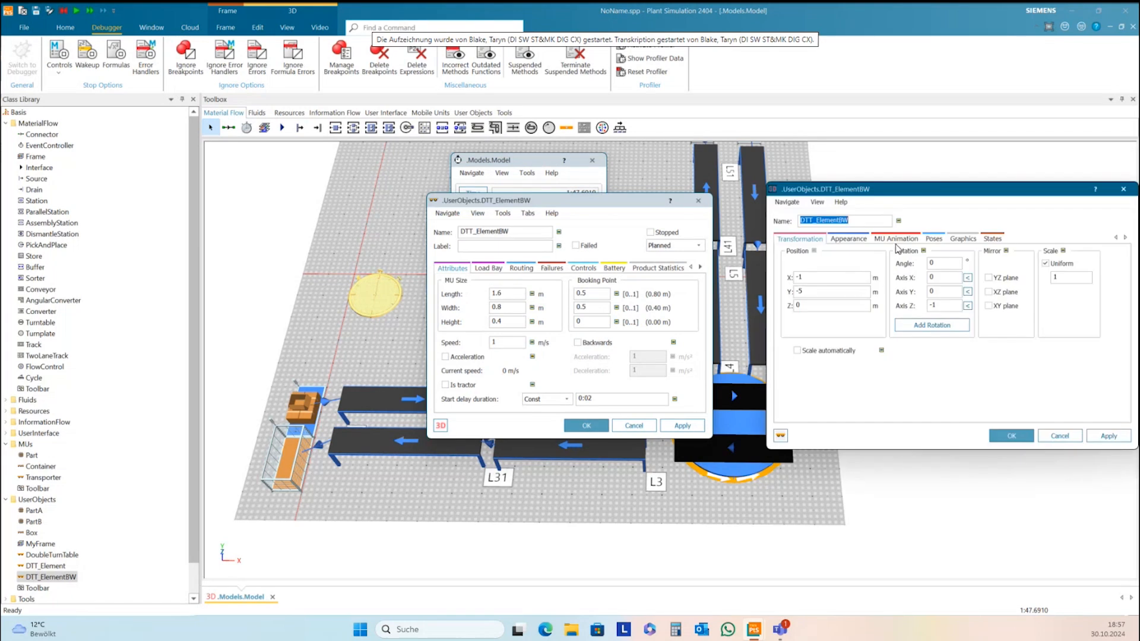
pyautogui.click(897, 238)
pyautogui.click(878, 276)
pyautogui.click(891, 321)
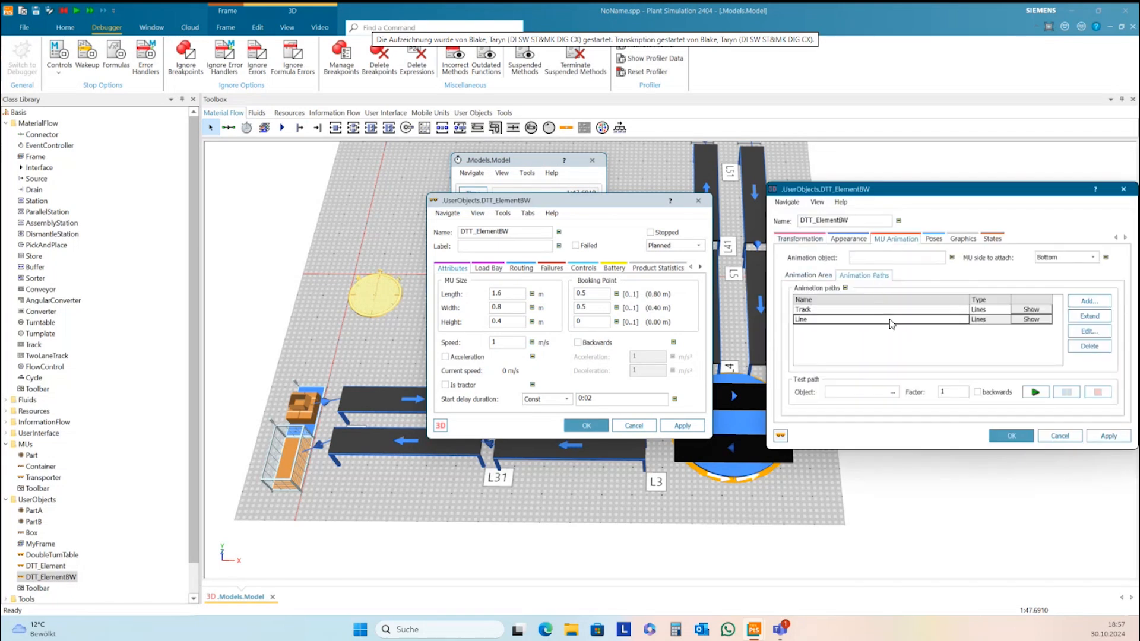
pyautogui.click(1090, 331)
# Step: Set the rotation angle of the first anchor point of DTT_ElementBW's Line path to 0
pyautogui.doubleClick(889, 261)
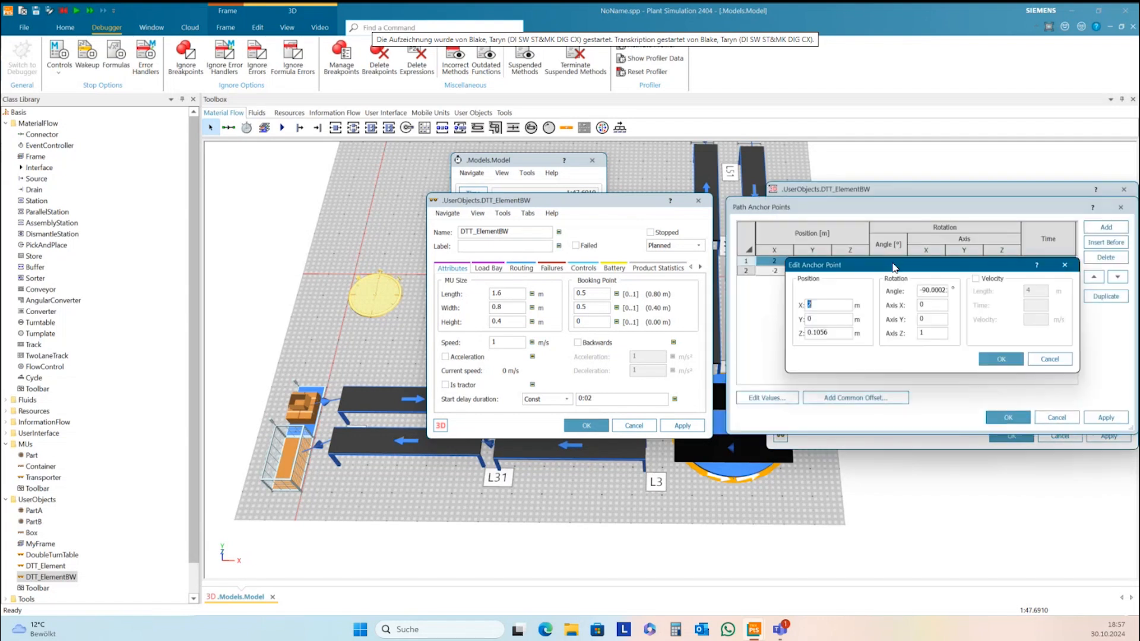
pyautogui.moveTo(920, 289); pyautogui.dragTo(949, 292)
pyautogui.write('0')
pyautogui.click(986, 357)
# Step: Set the rotation angle of the second anchor point of DTT_ElementBW's Line path to 0 and save the object's changes
pyautogui.doubleClick(891, 271)
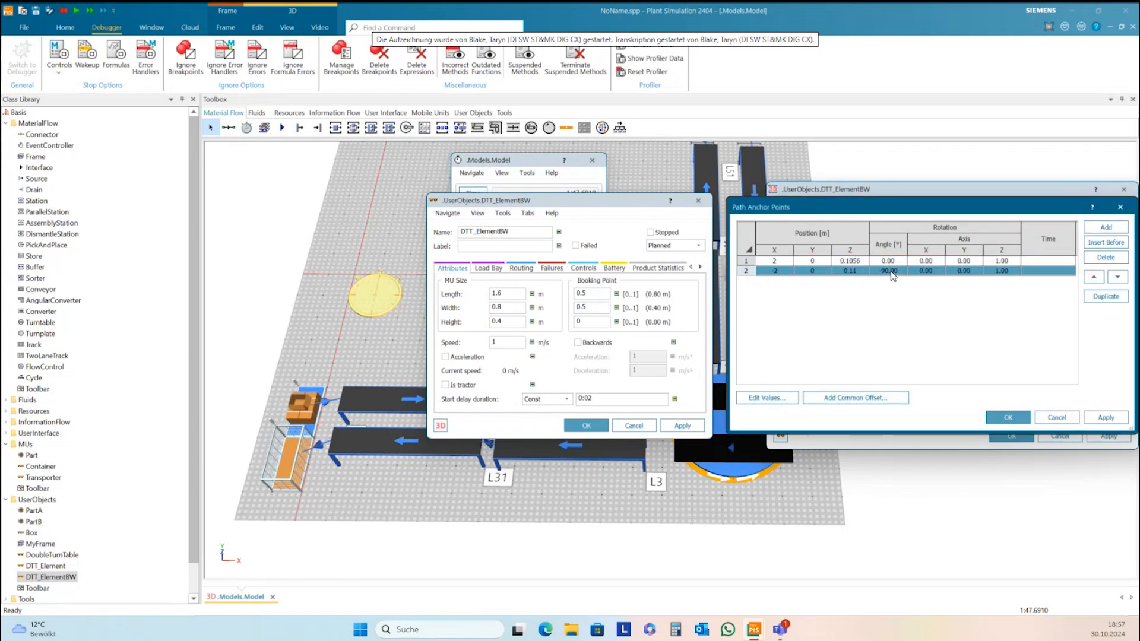
pyautogui.moveTo(925, 292); pyautogui.dragTo(949, 292)
pyautogui.write('0')
pyautogui.click(1001, 360)
pyautogui.click(1101, 418)
pyautogui.click(1008, 417)
pyautogui.click(1109, 436)
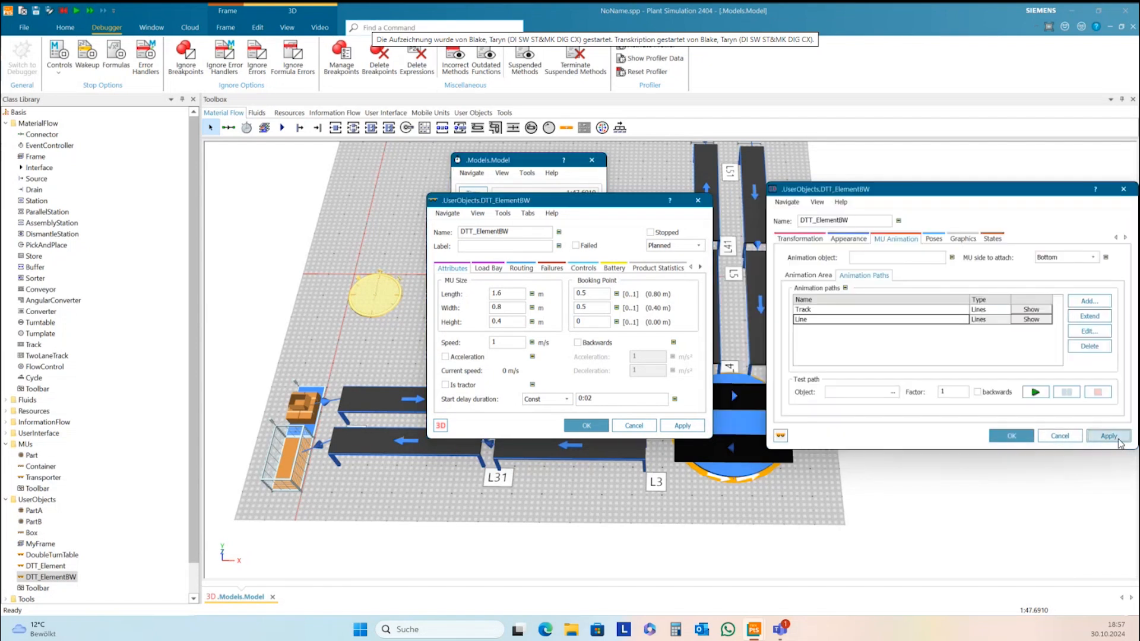
pyautogui.click(1011, 436)
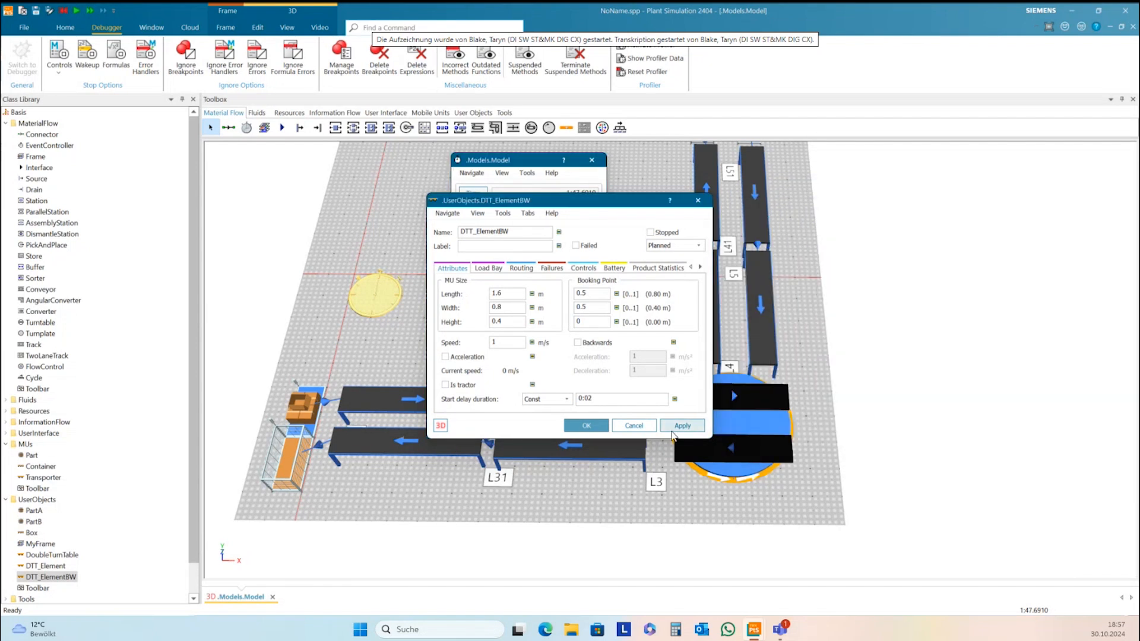
pyautogui.click(587, 425)
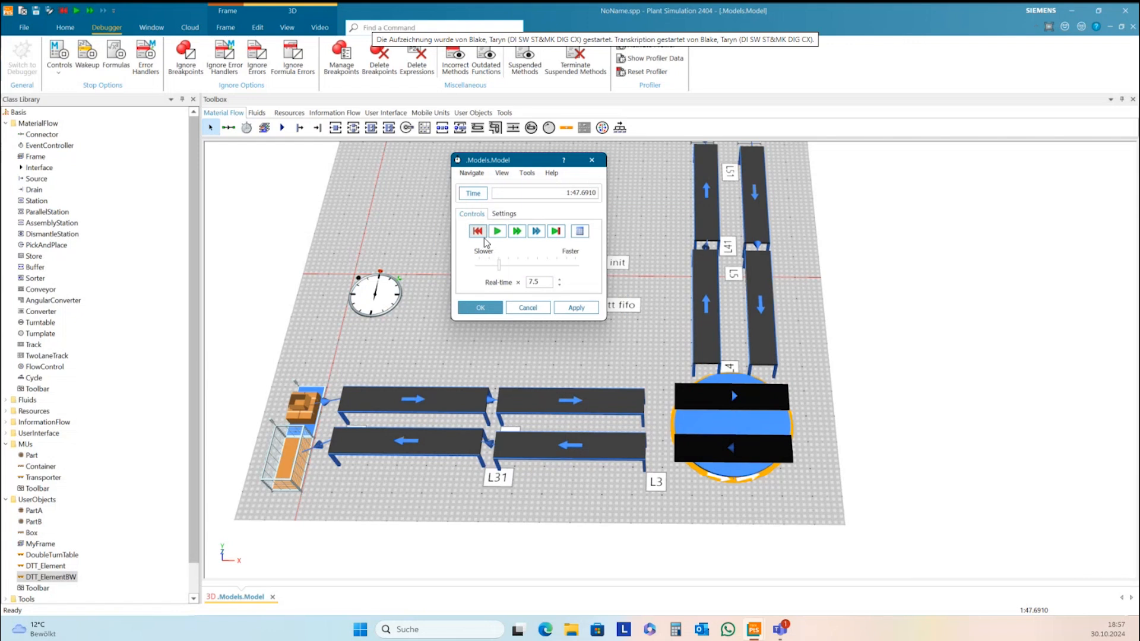
# Step: Rerun the simulation from the start, watch the parts pass over the double turntable from a lower angle, and stop it
pyautogui.click(477, 231)
pyautogui.click(499, 233)
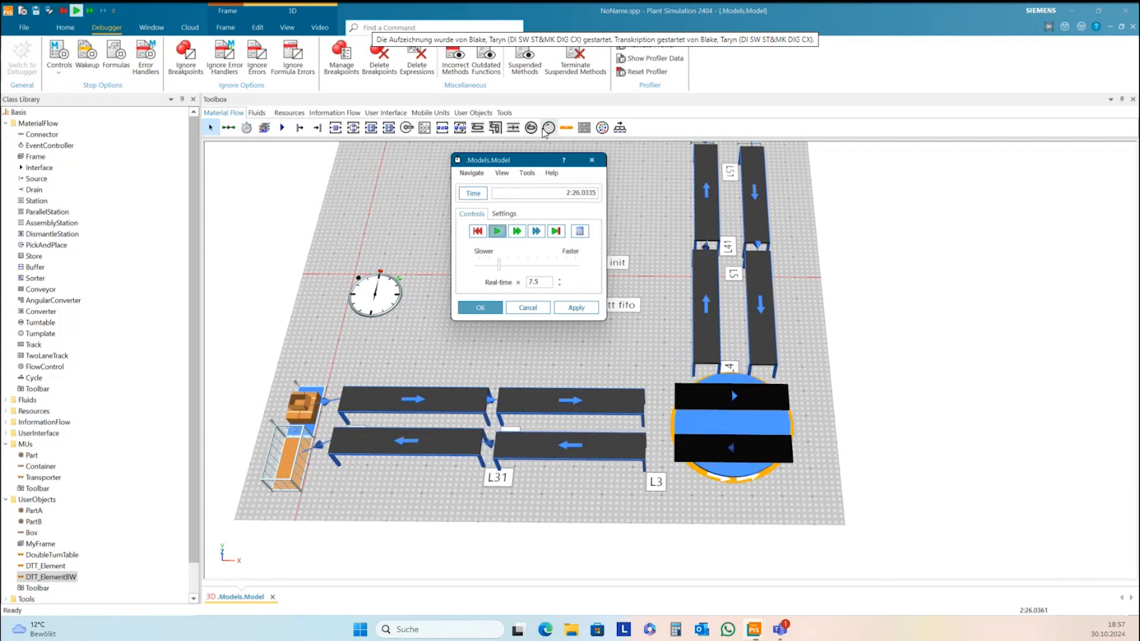
pyautogui.moveTo(505, 160); pyautogui.dragTo(944, 229)
pyautogui.moveTo(814, 354); pyautogui.dragTo(811, 334)
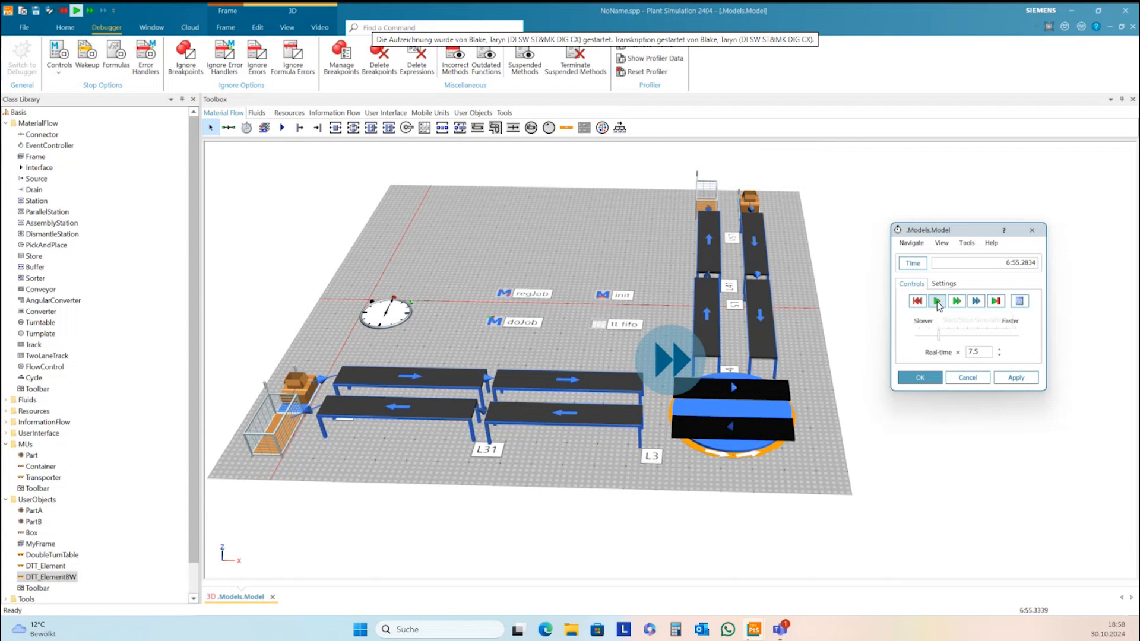
pyautogui.click(937, 302)
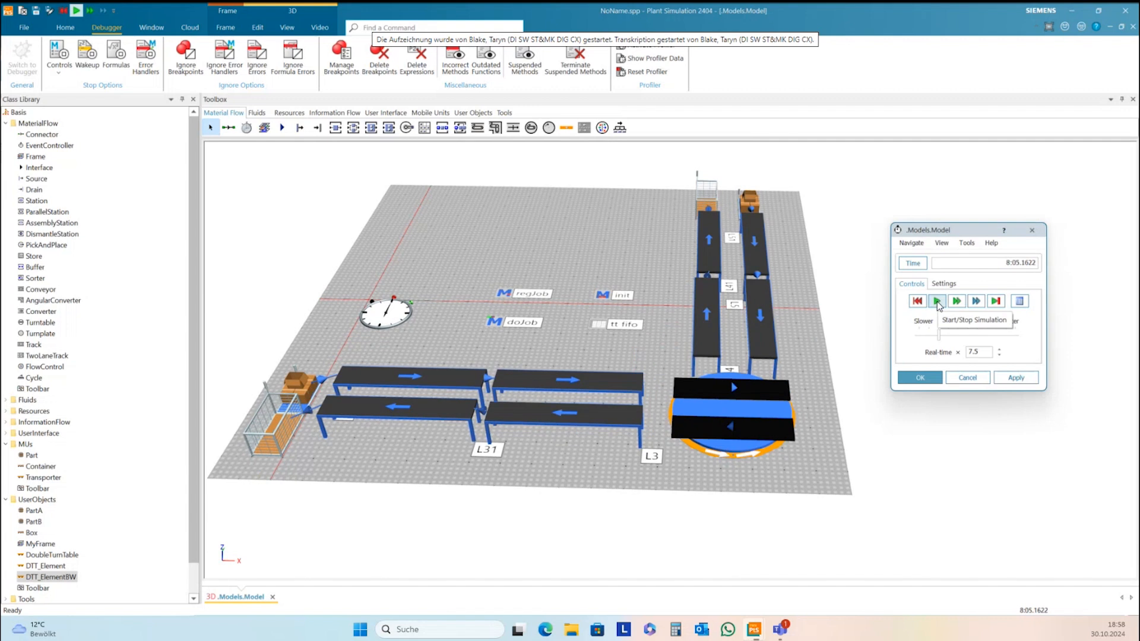
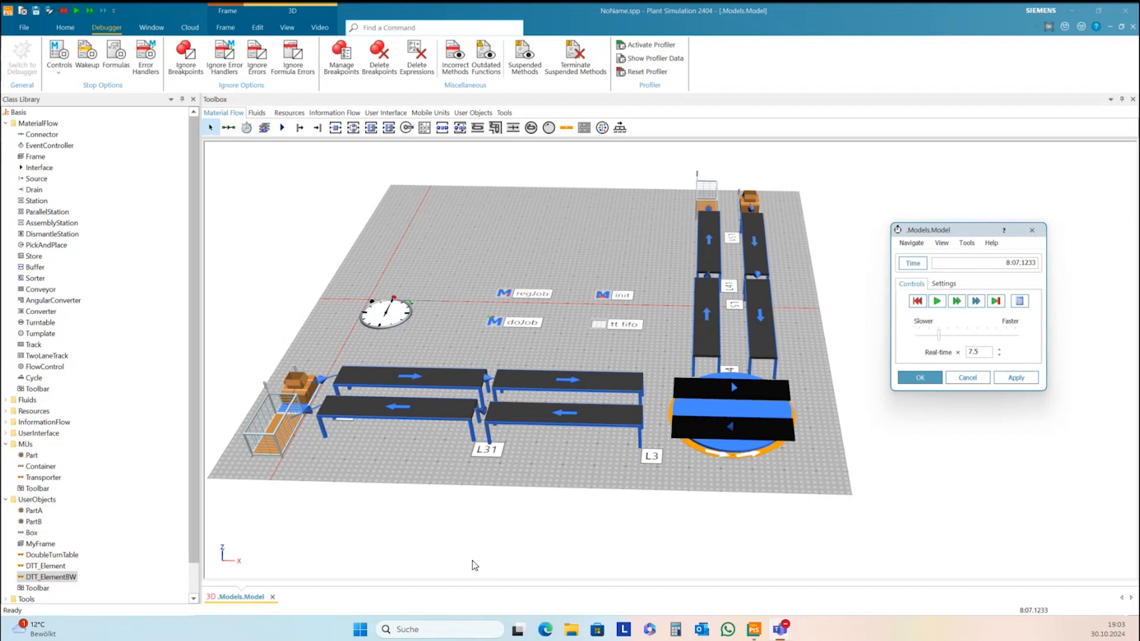
# Step: Open PartB from the user objects and examine its routing settings alongside the turntable model
pyautogui.doubleClick(34, 522)
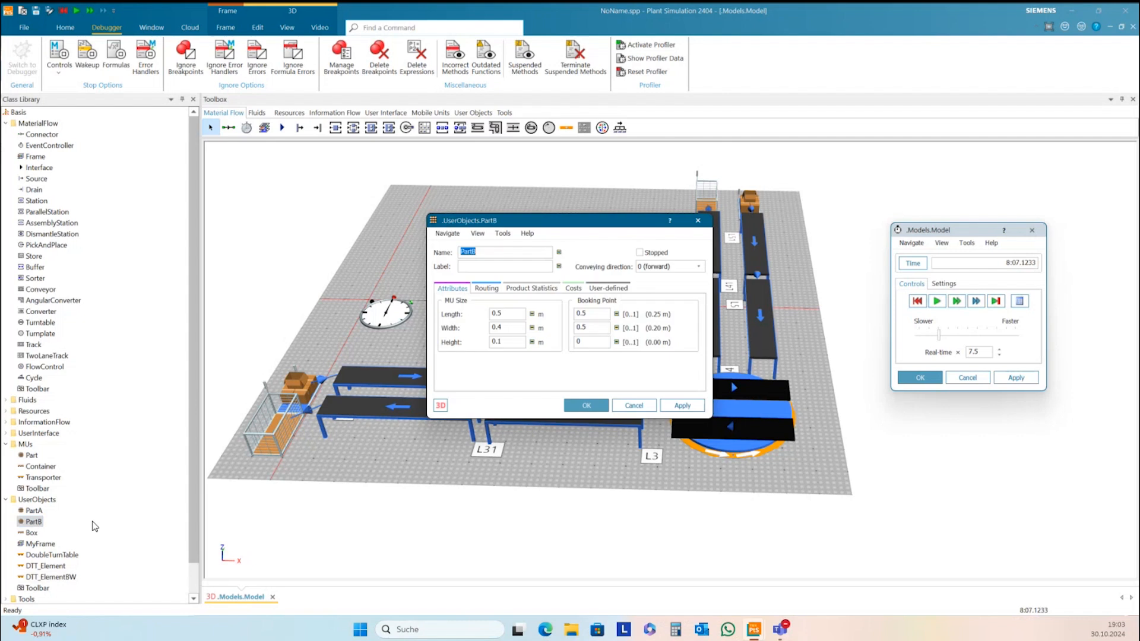
pyautogui.click(487, 289)
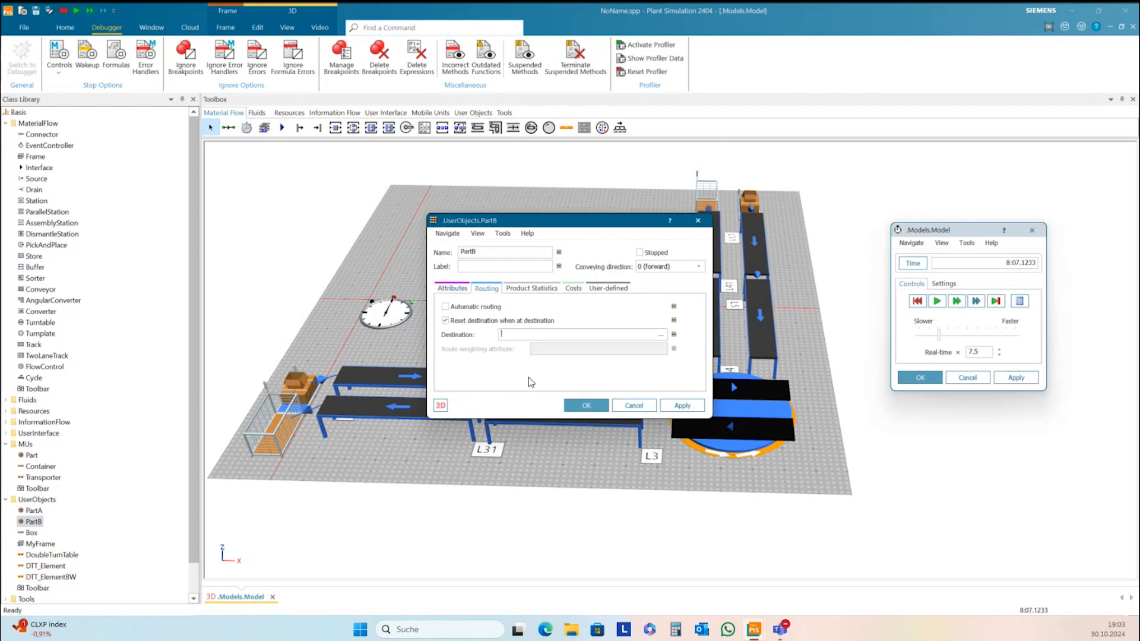
pyautogui.moveTo(549, 221); pyautogui.dragTo(485, 141)
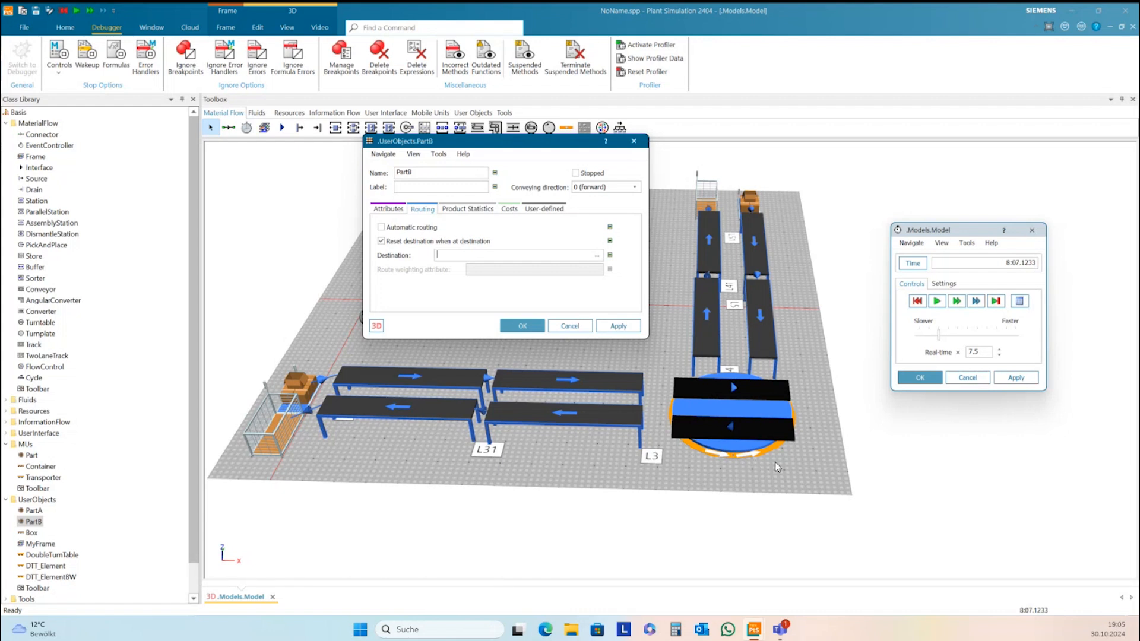
pyautogui.click(790, 466)
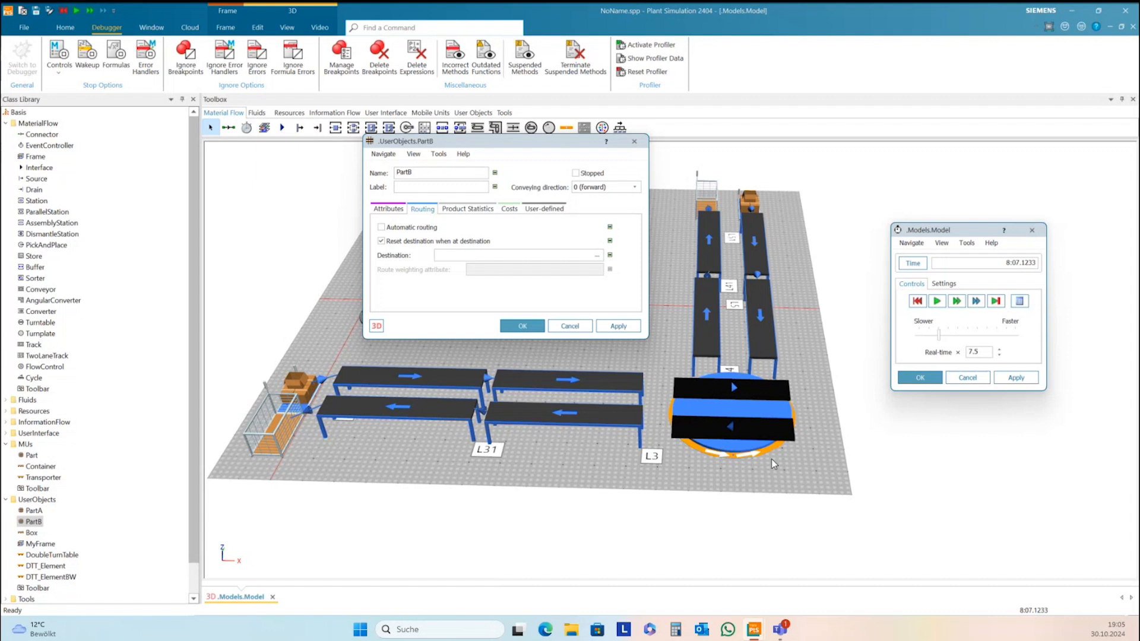